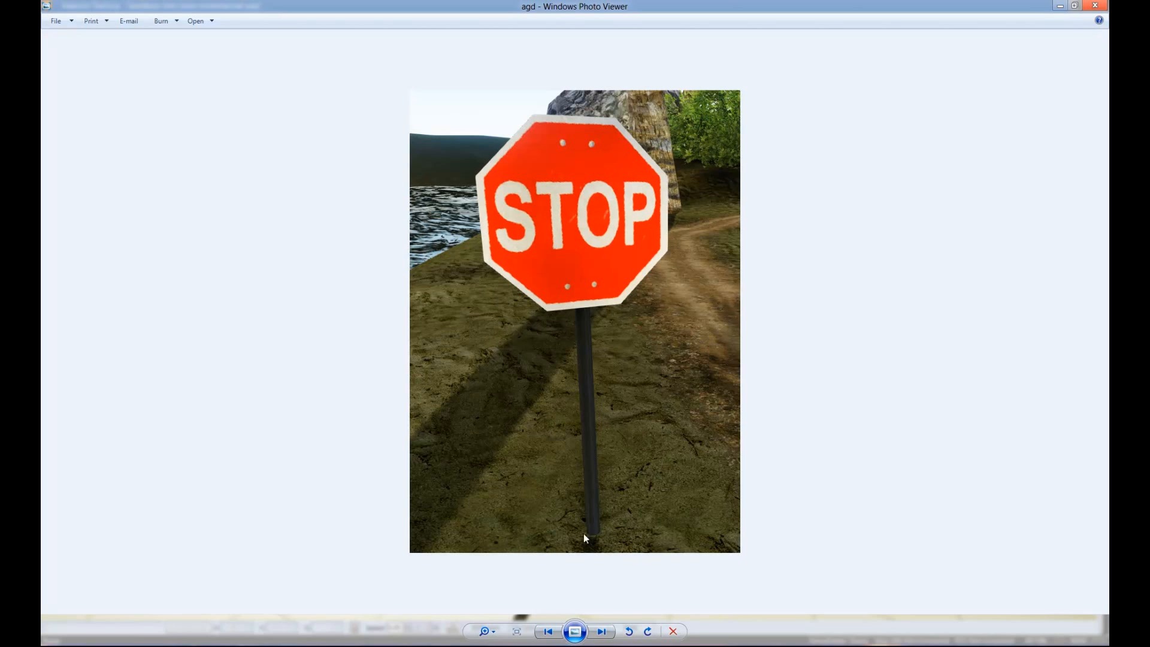
Step: Switch to the Sandbox editor, bring its floating editor window over the viewport and show the Material Editor
{"action": "right_click", "coordinate": [457, 247]}
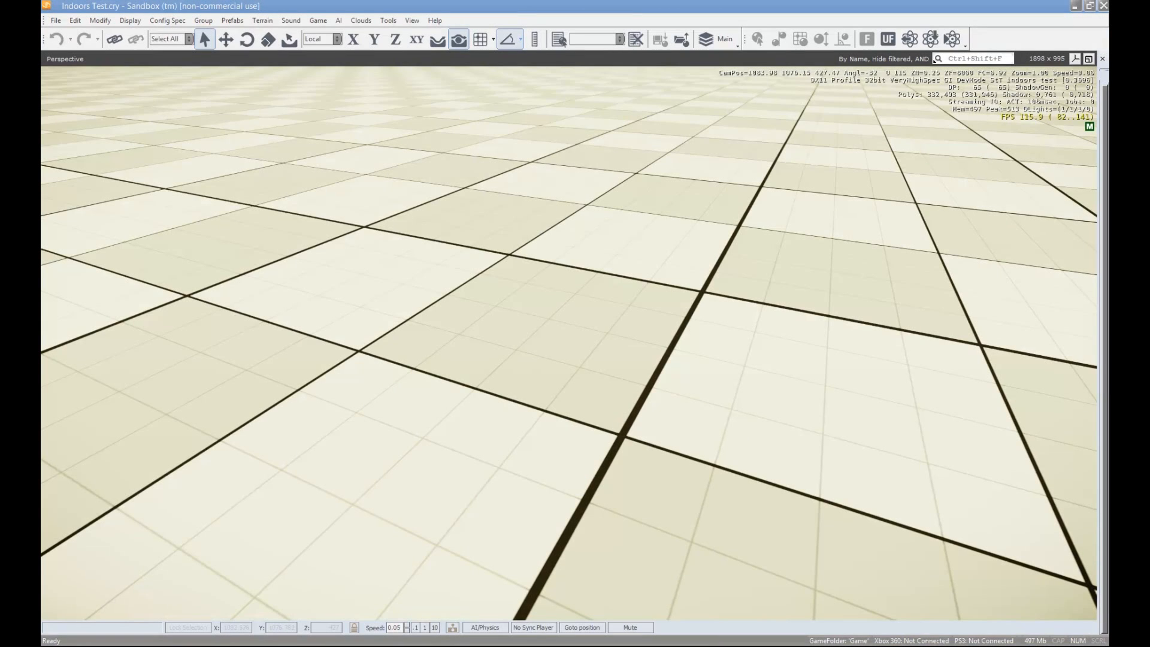
{"action": "left_click_drag", "start_coordinate": [663, 521], "coordinate": [411, 74]}
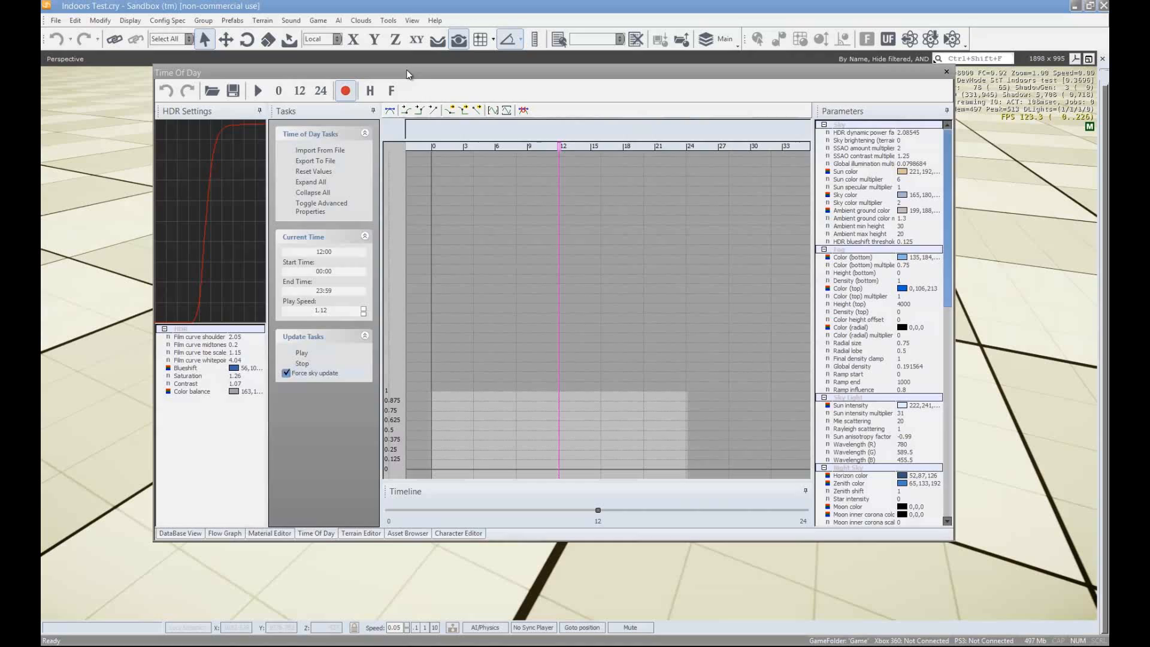
{"action": "left_click", "coordinate": [270, 533]}
Step: Examine the EngineAssets, Levels, Materials and Textures folders in the material library, and move the editor window out of the way
{"action": "left_click", "coordinate": [161, 142]}
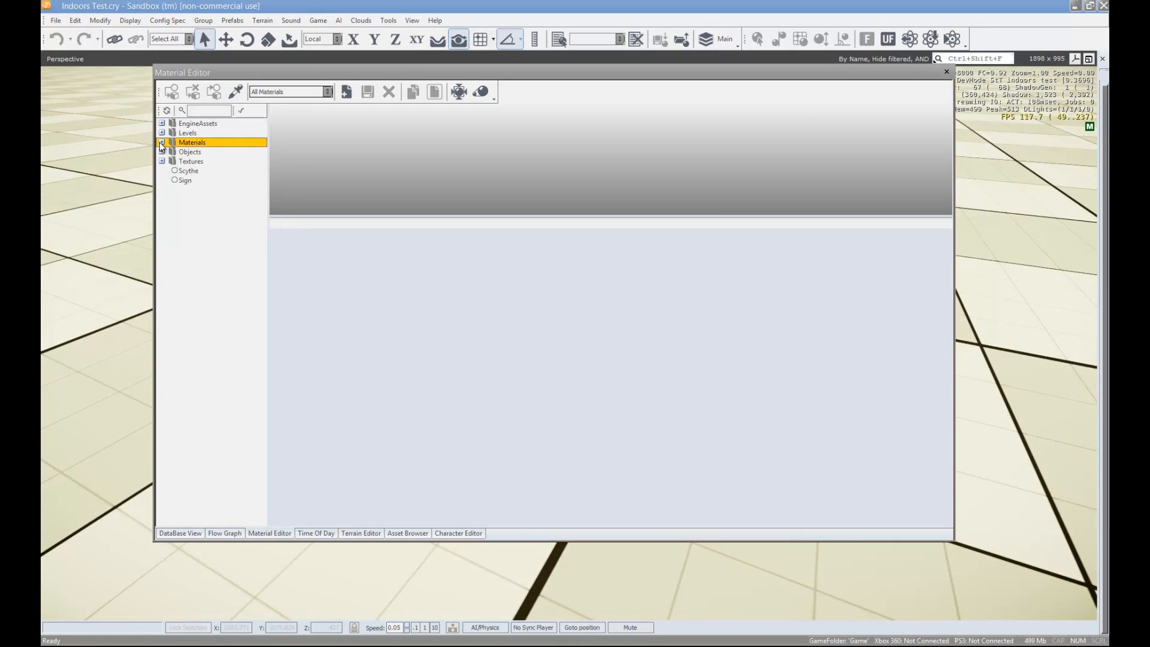
{"action": "left_click", "coordinate": [161, 142]}
{"action": "left_click", "coordinate": [162, 143]}
{"action": "left_click", "coordinate": [161, 142]}
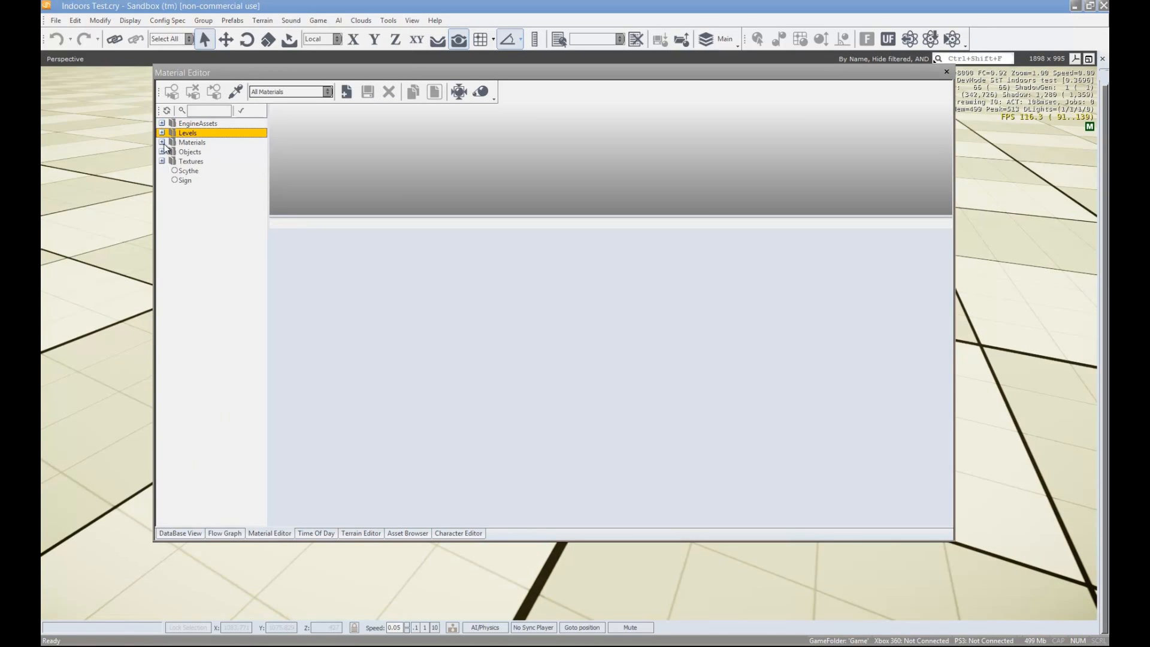
{"action": "left_click", "coordinate": [162, 162]}
{"action": "left_click", "coordinate": [162, 162]}
{"action": "left_click", "coordinate": [162, 142]}
{"action": "left_click", "coordinate": [162, 142]}
{"action": "left_click", "coordinate": [161, 142]}
{"action": "left_click", "coordinate": [162, 142]}
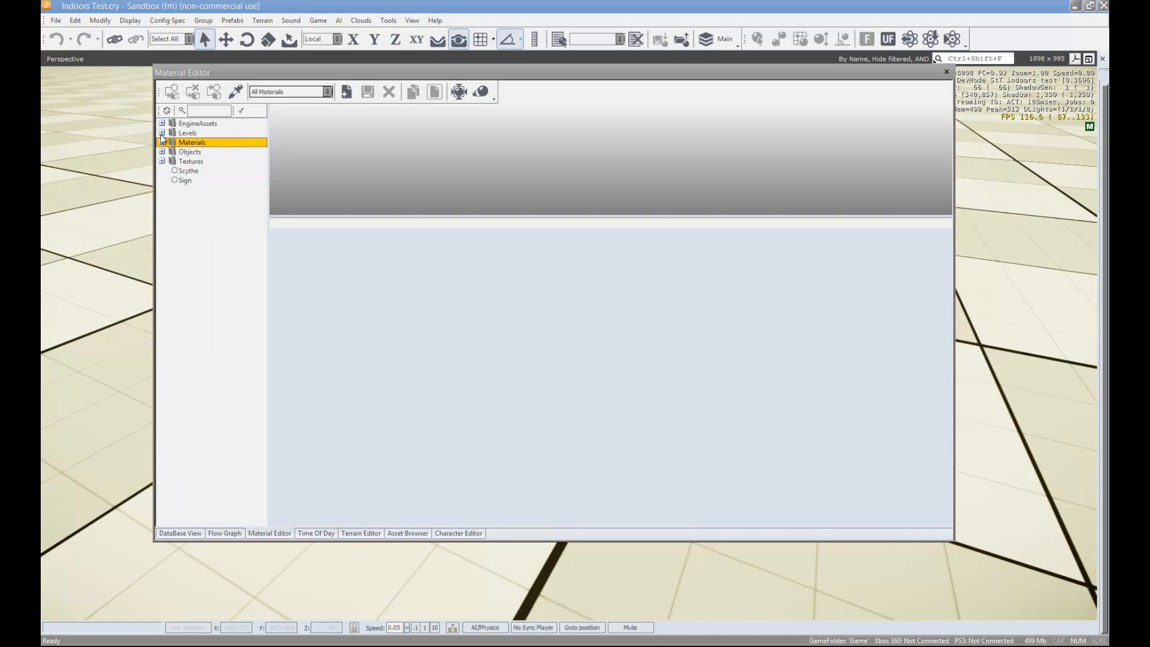
{"action": "left_click", "coordinate": [162, 133]}
{"action": "left_click", "coordinate": [161, 133]}
{"action": "left_click", "coordinate": [162, 124]}
{"action": "left_click", "coordinate": [161, 123]}
{"action": "left_click", "coordinate": [162, 123]}
{"action": "left_click_drag", "start_coordinate": [886, 75], "coordinate": [1109, 178]}
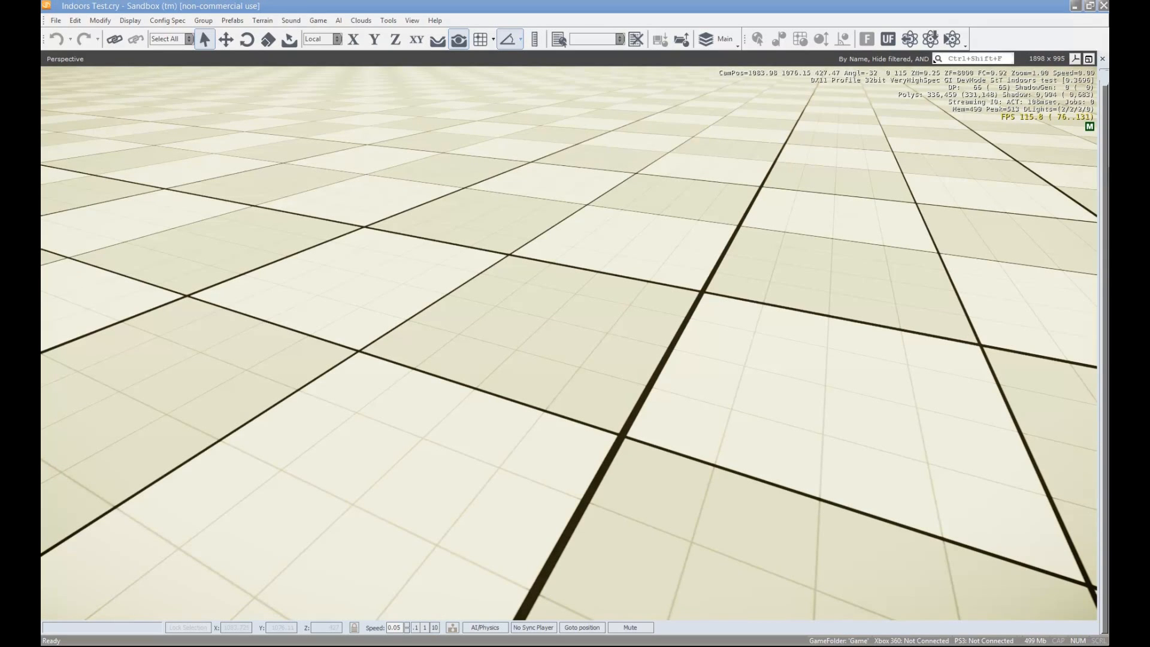
Step: Switch to 3ds Max and inspect the empty perspective scene
{"action": "left_click", "coordinate": [399, 645]}
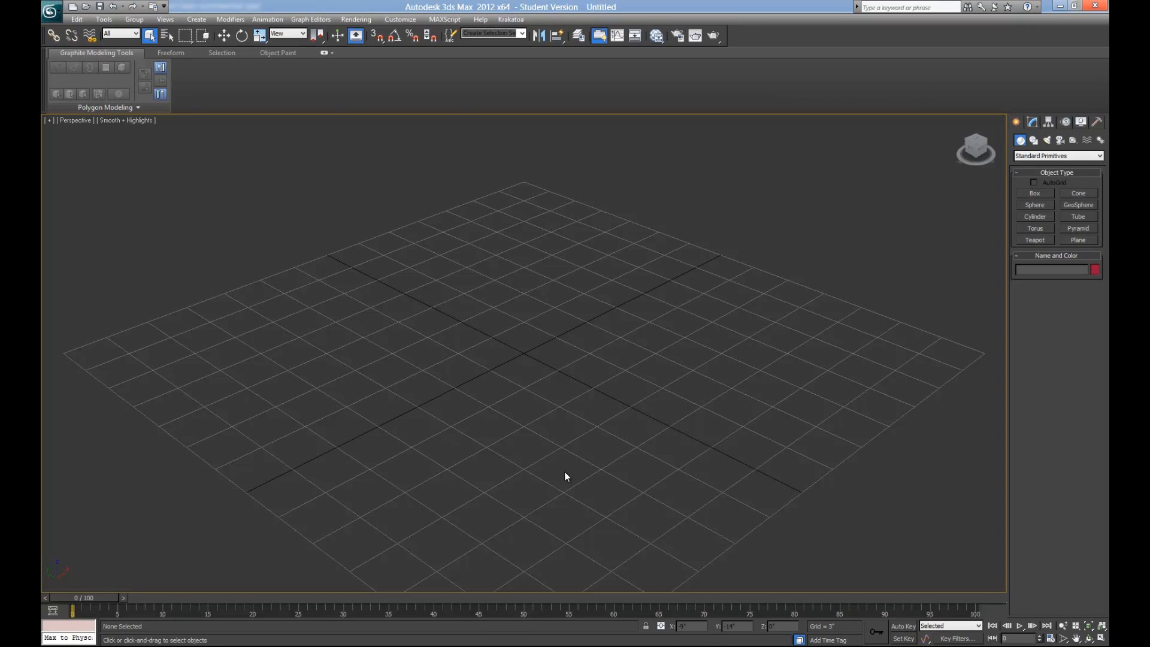
{"action": "middle_click_drag", "start_coordinate": [631, 359], "coordinate": [651, 295]}
{"action": "scroll", "coordinate": [664, 295], "scroll_direction": "down", "scroll_amount": 3}
{"action": "scroll", "coordinate": [663, 298], "scroll_direction": "up", "scroll_amount": 3}
Step: Examine the stop sign reference picture in Windows Photo Viewer, including the octagonal plate and the post, and minimize it
{"action": "left_click", "coordinate": [618, 644]}
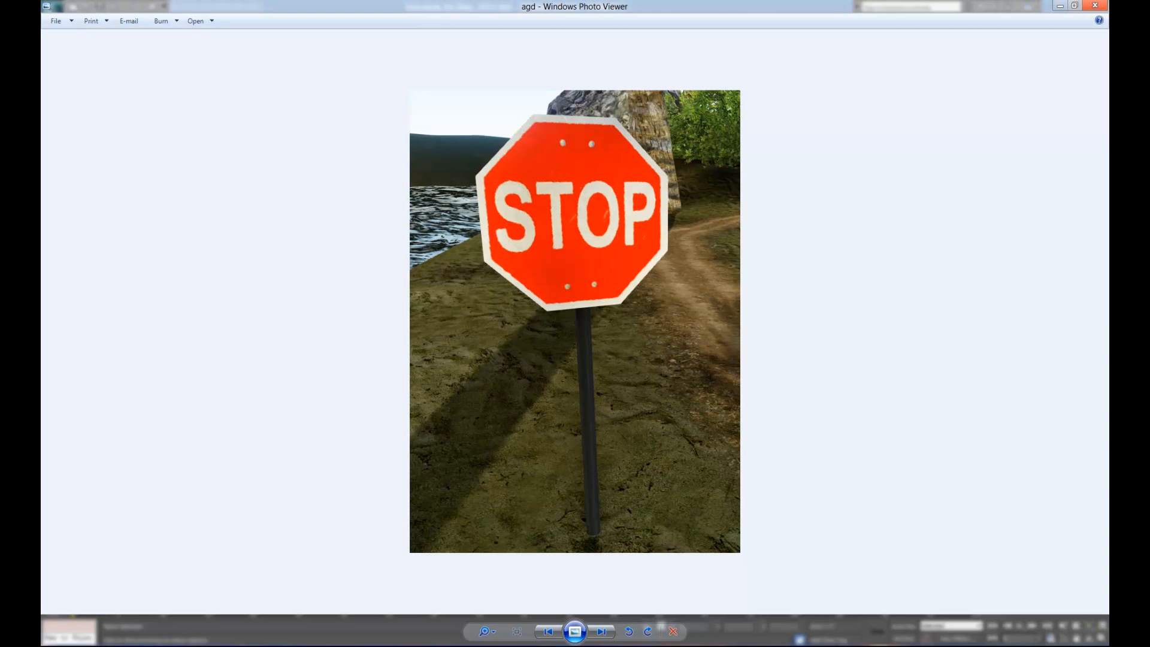
{"action": "scroll", "coordinate": [635, 303], "scroll_direction": "up", "scroll_amount": 1}
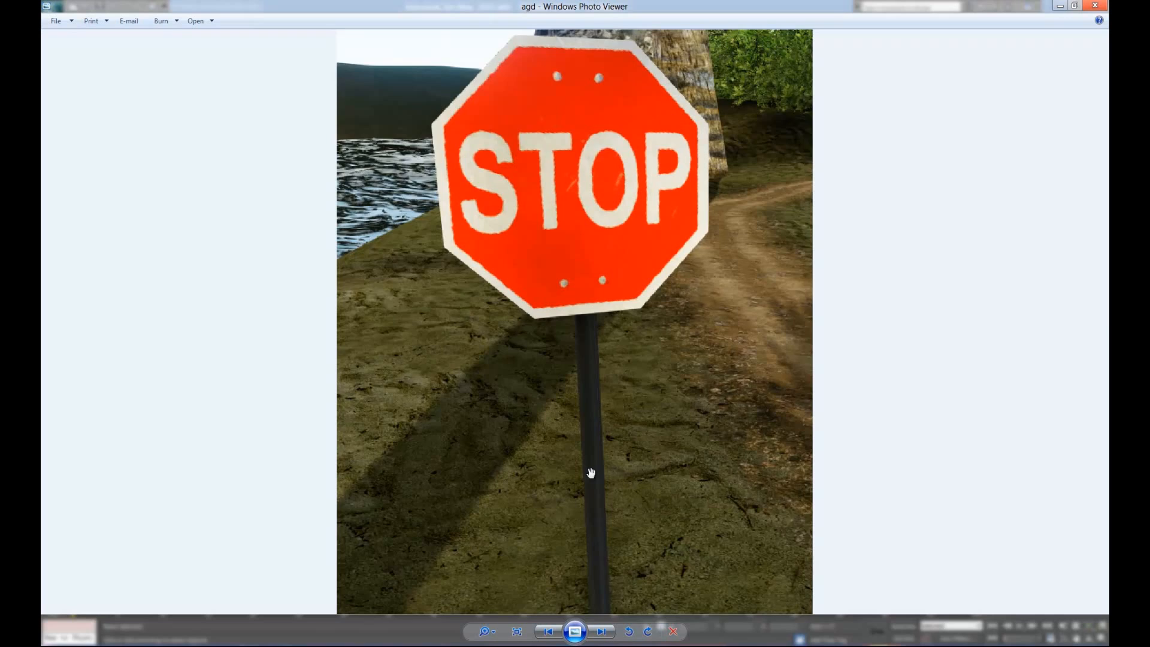
{"action": "scroll", "coordinate": [621, 361], "scroll_direction": "down", "scroll_amount": 2}
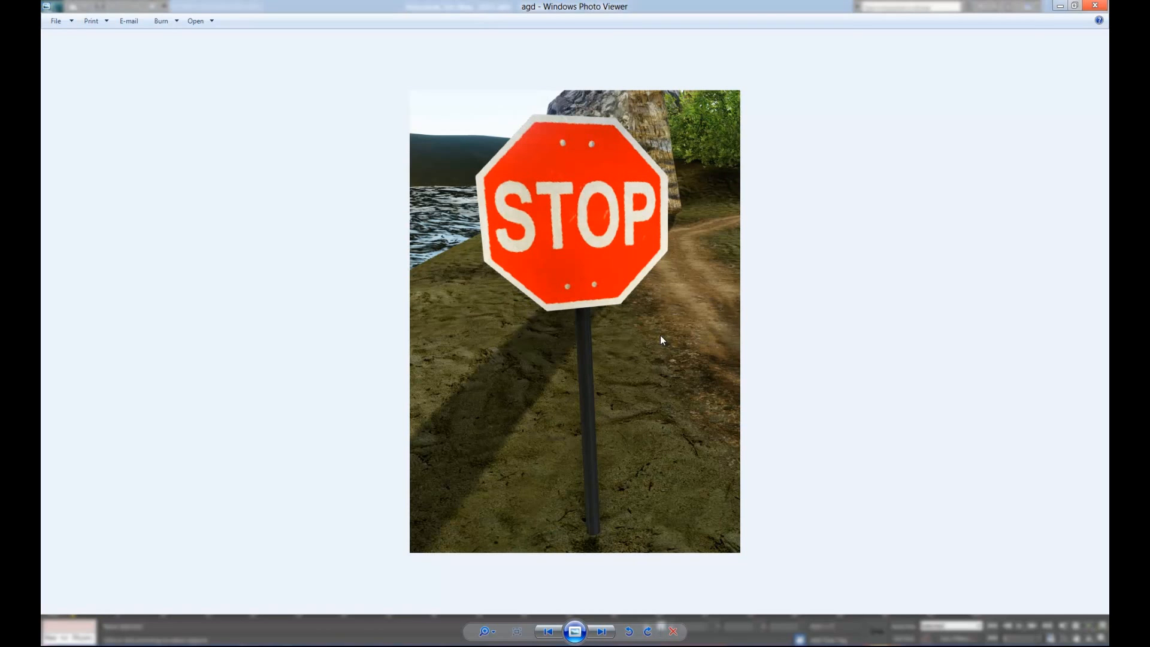
{"action": "scroll", "coordinate": [648, 491], "scroll_direction": "up", "scroll_amount": 1}
{"action": "scroll", "coordinate": [645, 493], "scroll_direction": "up", "scroll_amount": 1}
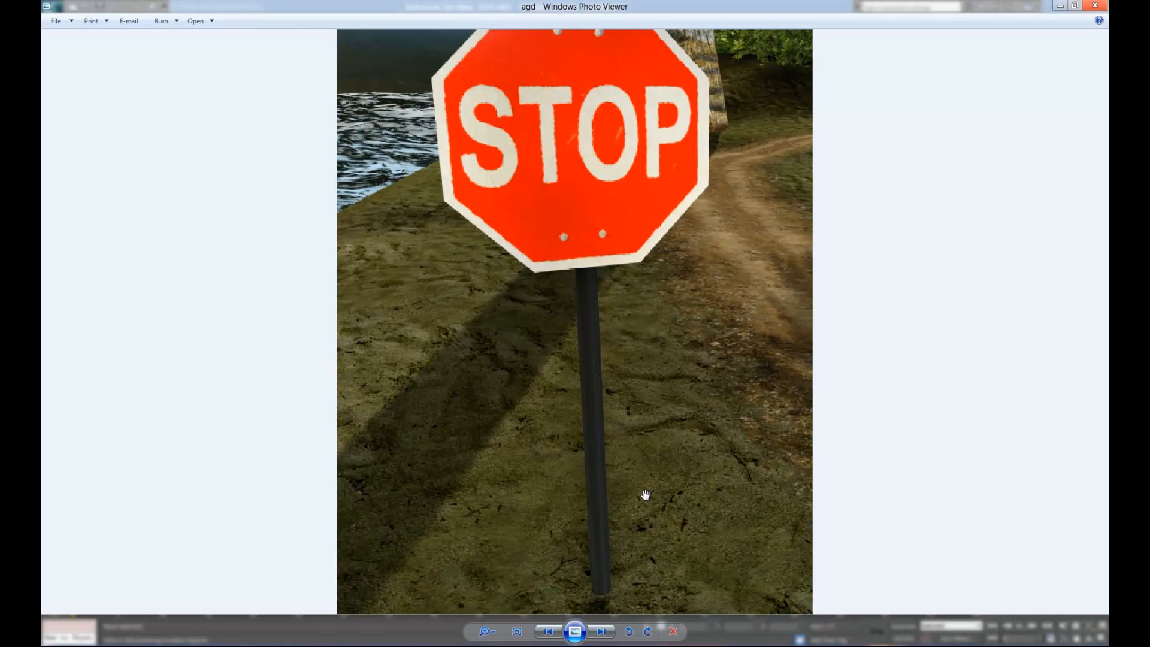
{"action": "scroll", "coordinate": [645, 493], "scroll_direction": "down", "scroll_amount": 2}
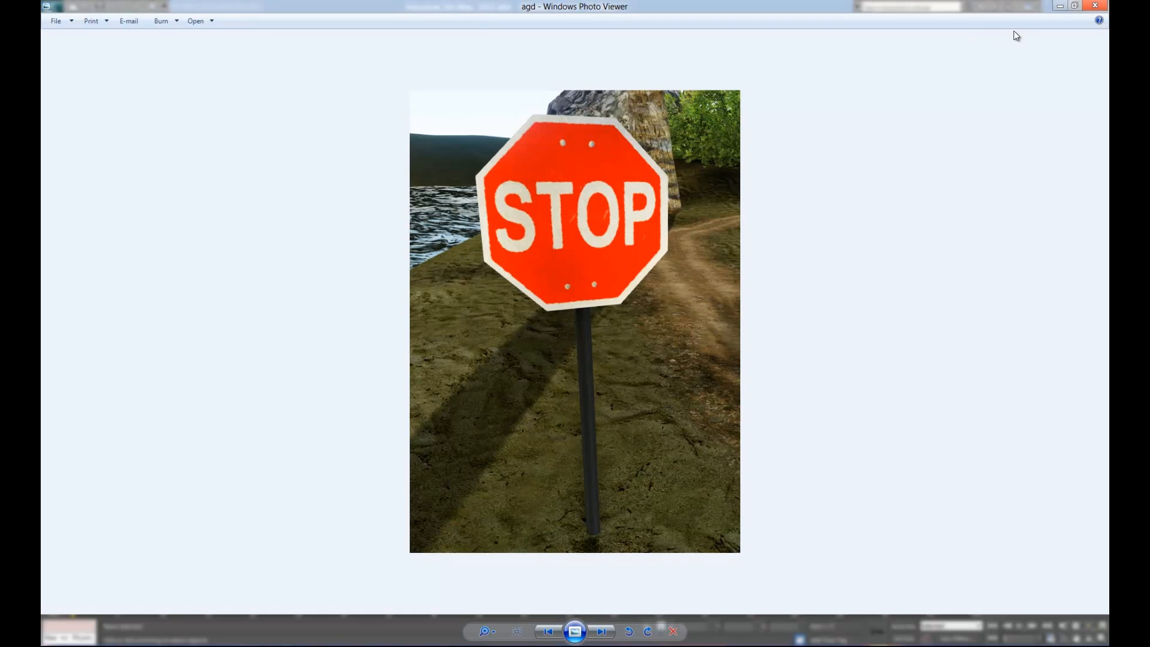
{"action": "left_click", "coordinate": [1062, 7]}
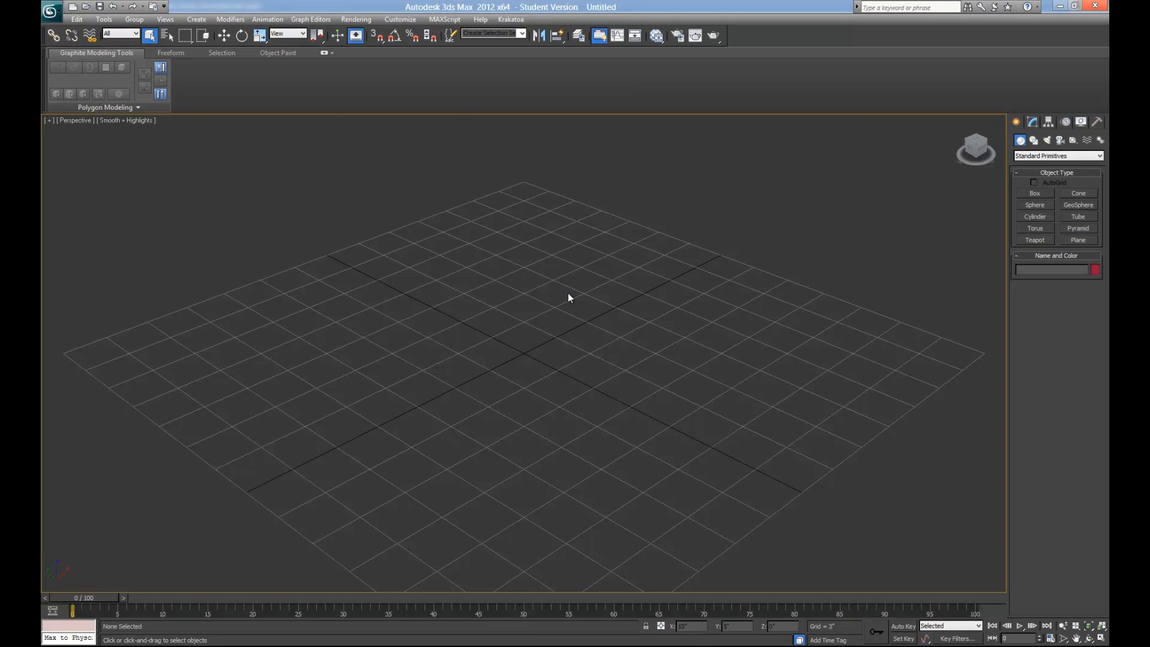
Step: Show the CryENGINE3 Exporter utility and its object export options in 3ds Max
{"action": "middle_click_drag", "start_coordinate": [540, 411], "coordinate": [596, 371]}
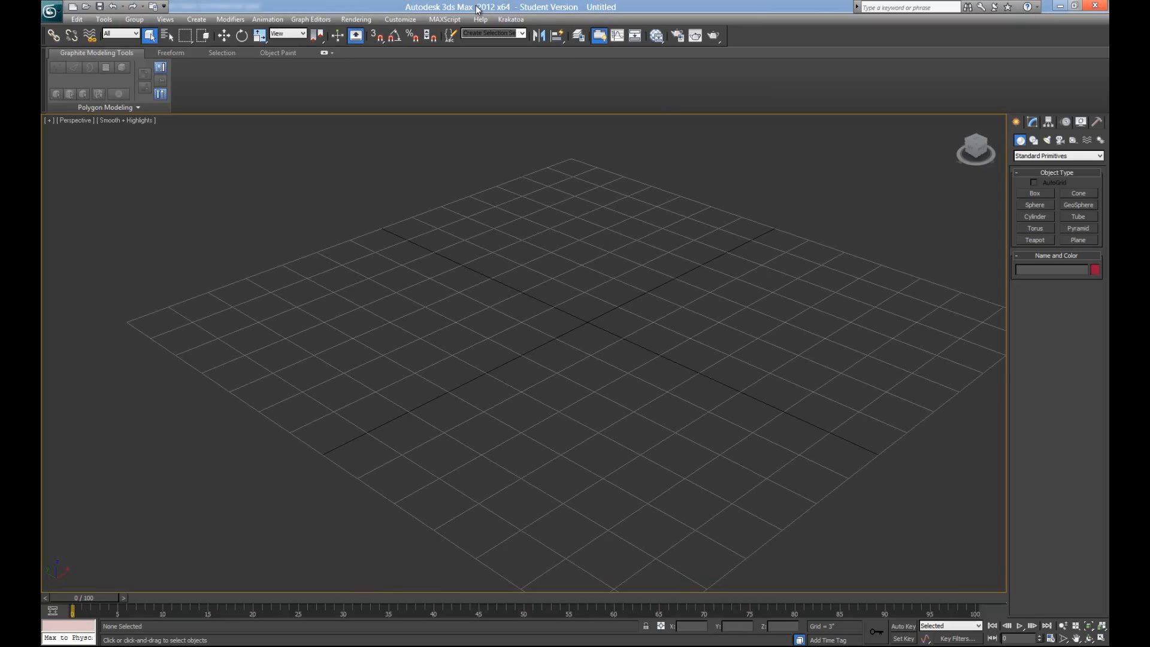
{"action": "left_click", "coordinate": [1097, 121]}
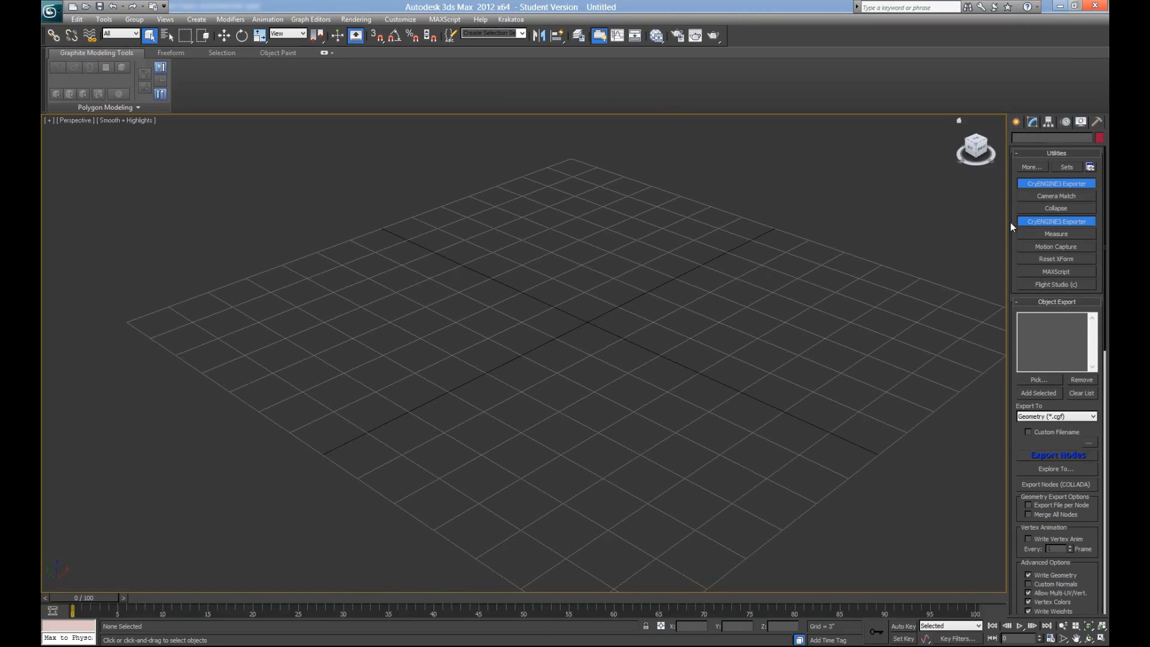
{"action": "left_click", "coordinate": [1051, 185]}
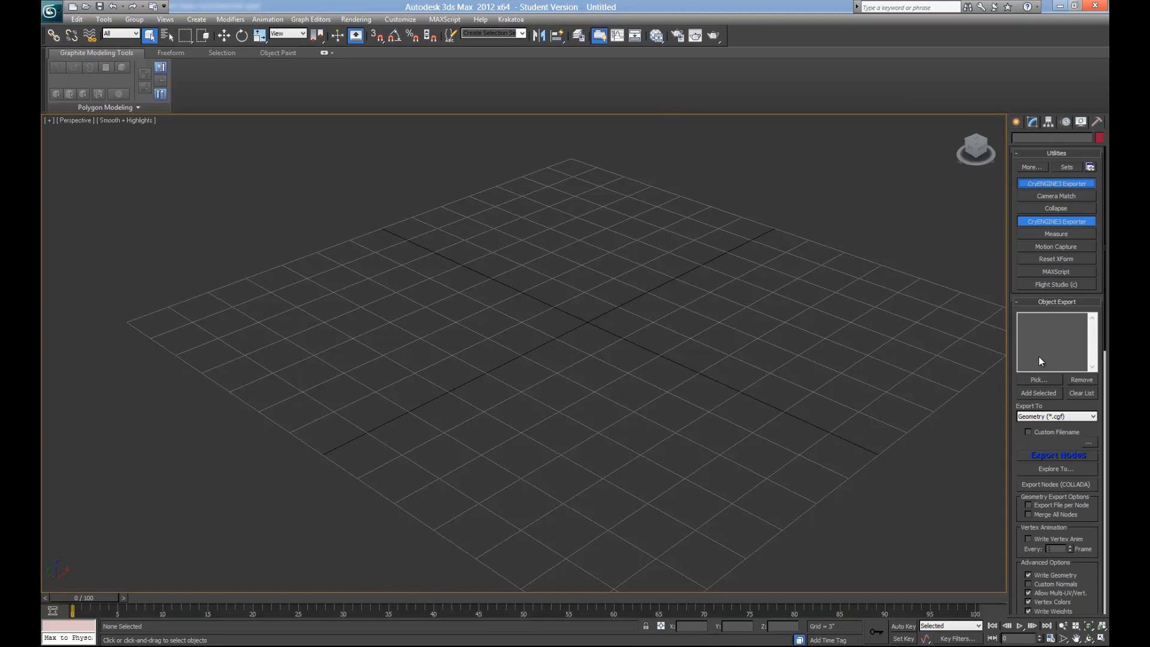
{"action": "left_click_drag", "start_coordinate": [1067, 410], "coordinate": [1105, 478]}
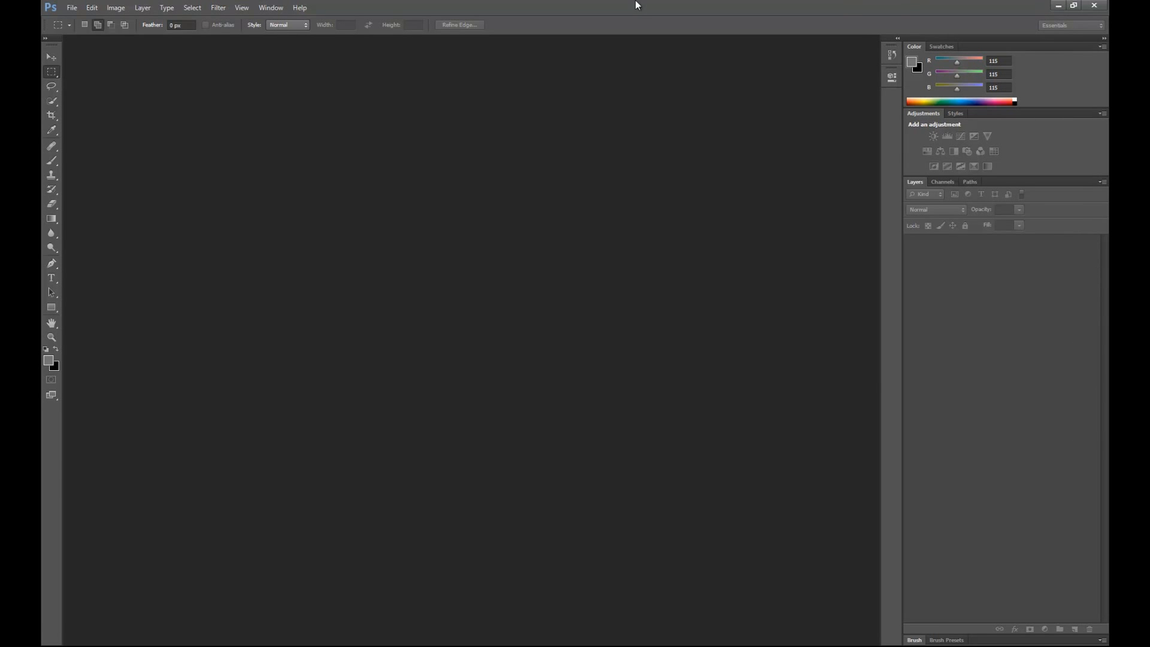
Step: Arrange the normal map tool window and the 3D cube preview side by side over the empty Photoshop workspace
{"action": "left_click_drag", "start_coordinate": [42, 193], "coordinate": [689, 221]}
{"action": "left_click_drag", "start_coordinate": [42, 271], "coordinate": [360, 297]}
{"action": "left_click_drag", "start_coordinate": [449, 270], "coordinate": [426, 339]}
{"action": "left_click_drag", "start_coordinate": [334, 267], "coordinate": [360, 279]}
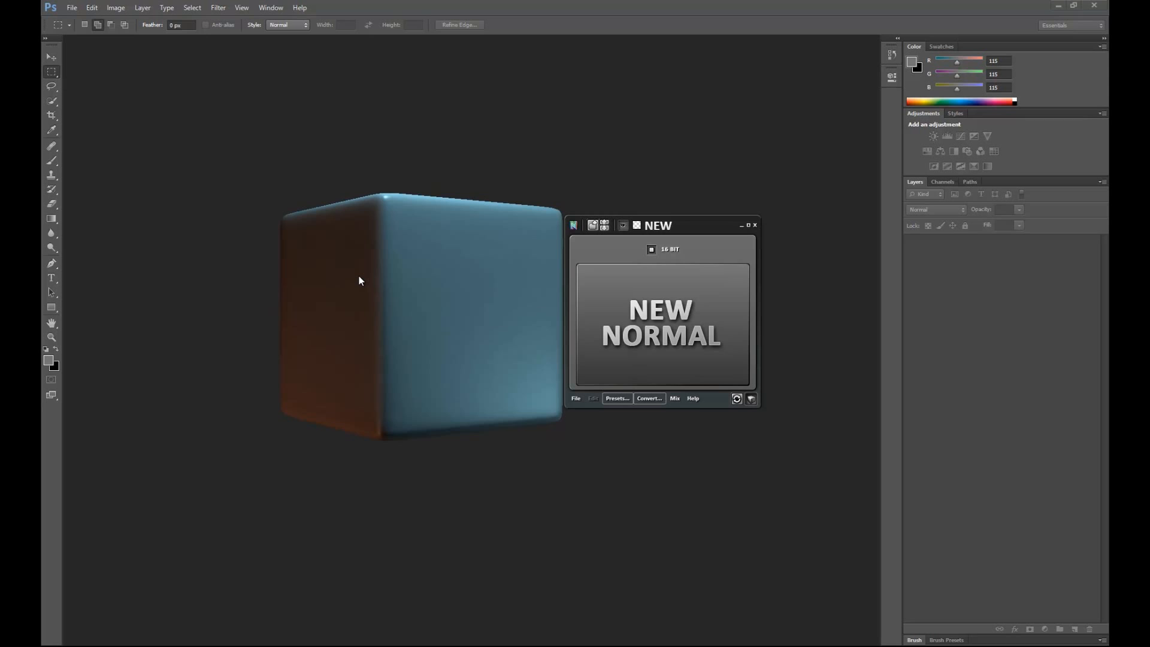
{"action": "middle_click_drag", "start_coordinate": [546, 288], "coordinate": [451, 277]}
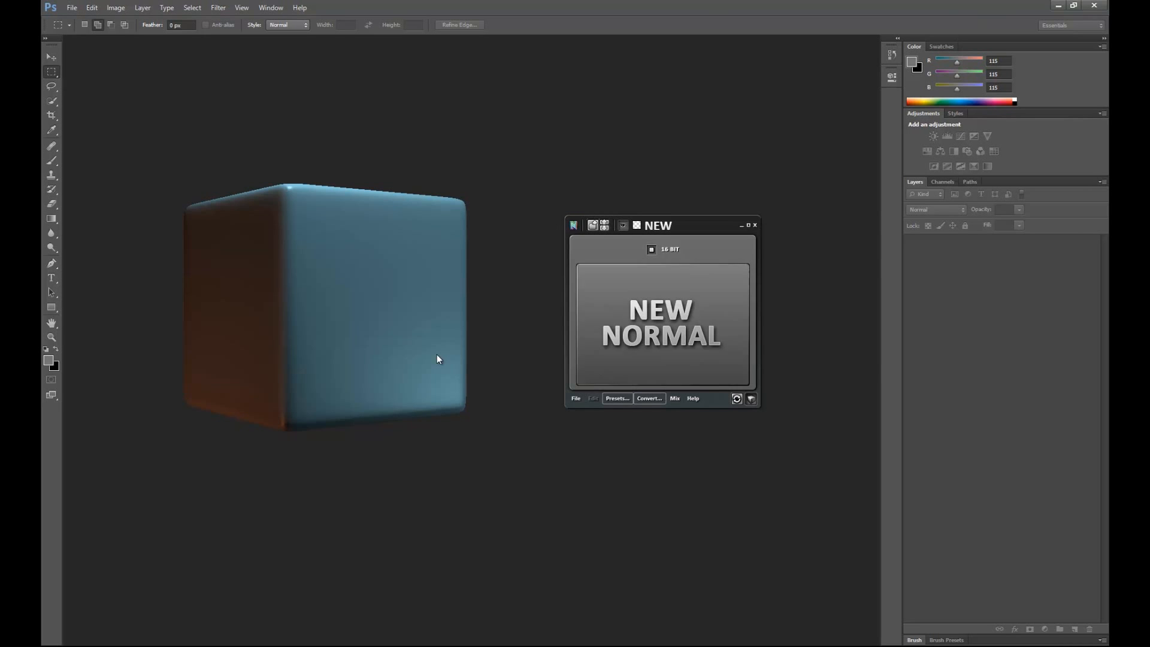
Step: Rotate and move the preview cube to examine its shading from several sides, and leave Photoshop for the Sandbox editor
{"action": "left_click_drag", "start_coordinate": [336, 279], "coordinate": [372, 276]}
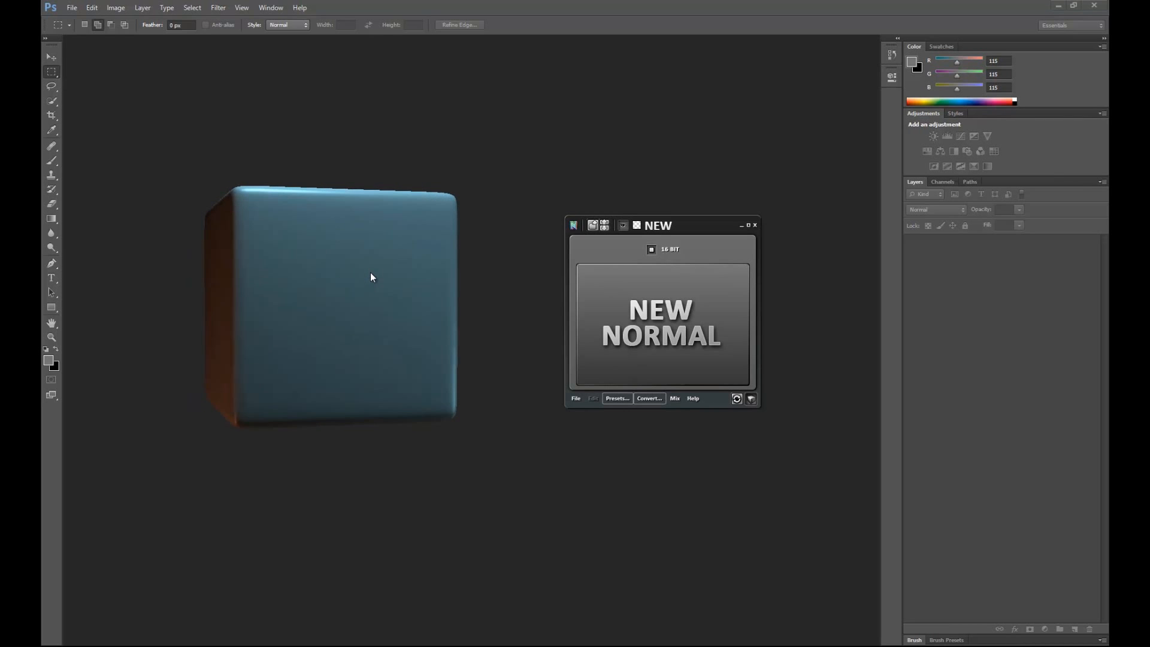
{"action": "left_click_drag", "start_coordinate": [415, 314], "coordinate": [497, 320]}
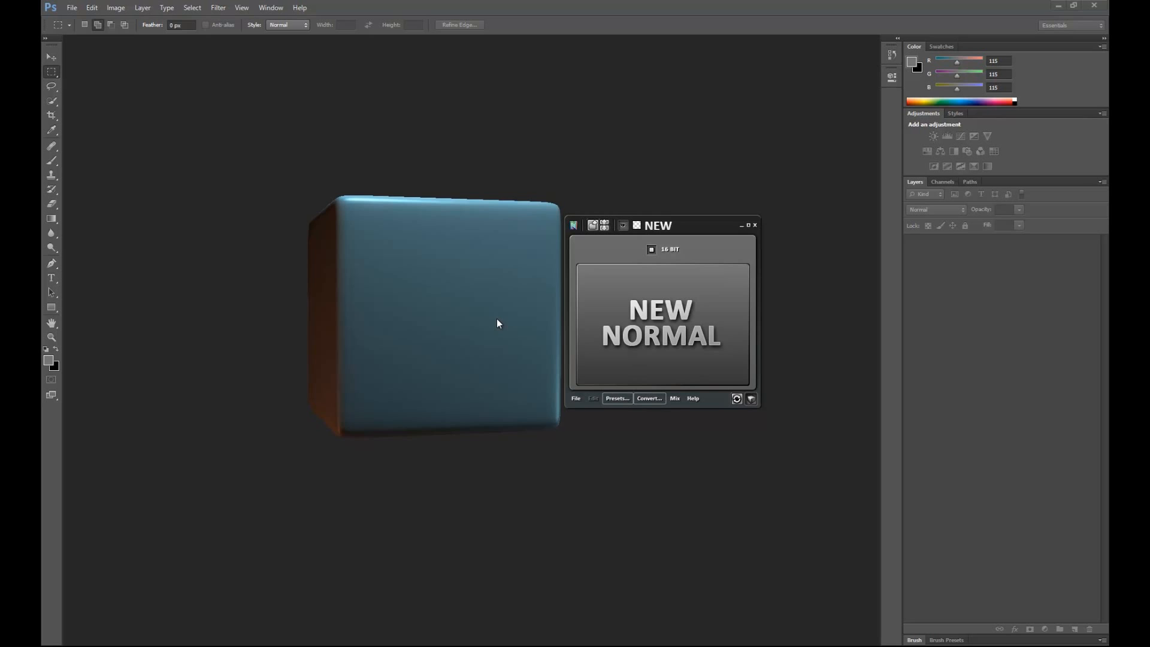
{"action": "left_click_drag", "start_coordinate": [478, 272], "coordinate": [563, 268]}
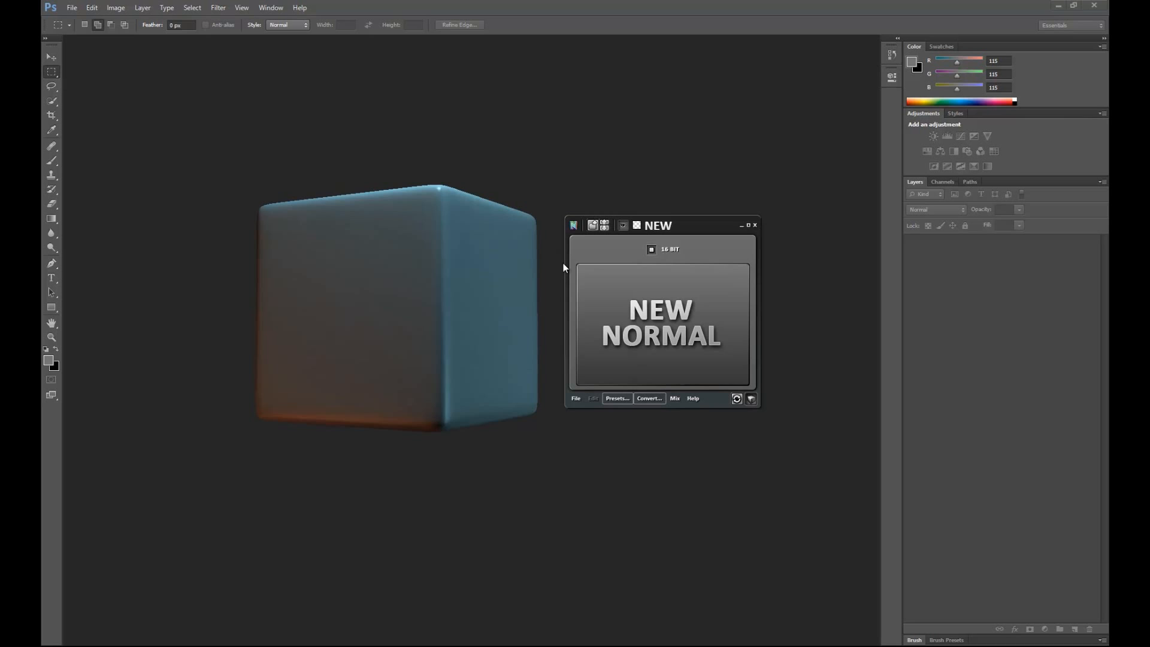
{"action": "left_click_drag", "start_coordinate": [375, 288], "coordinate": [517, 290]}
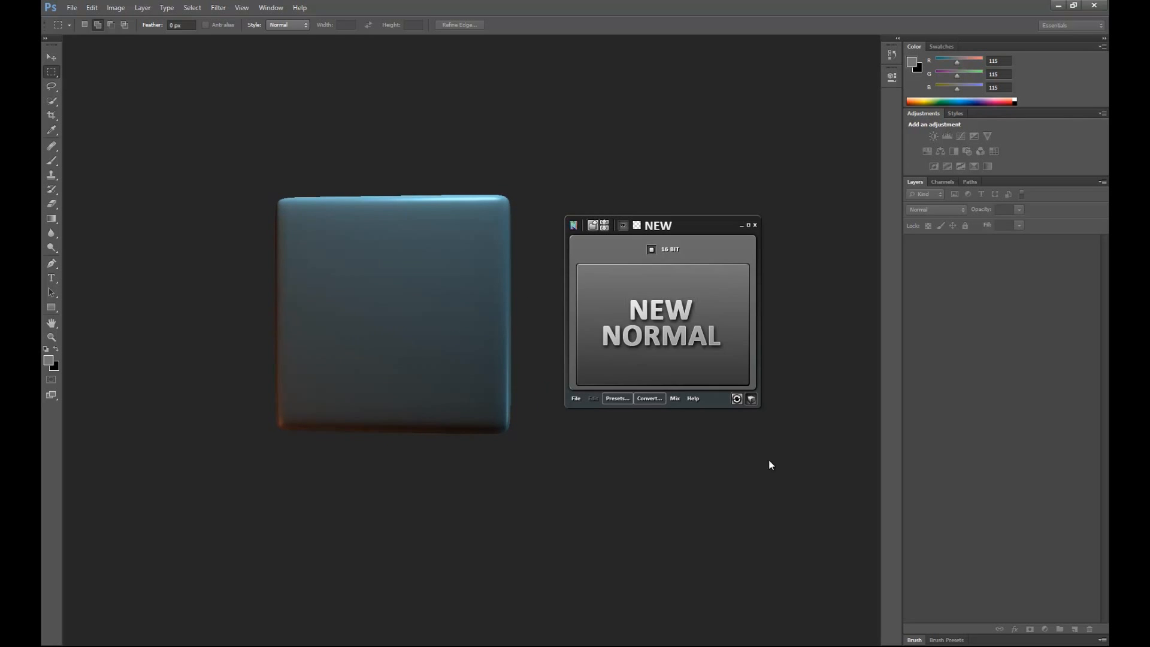
{"action": "left_click_drag", "start_coordinate": [414, 303], "coordinate": [769, 643]}
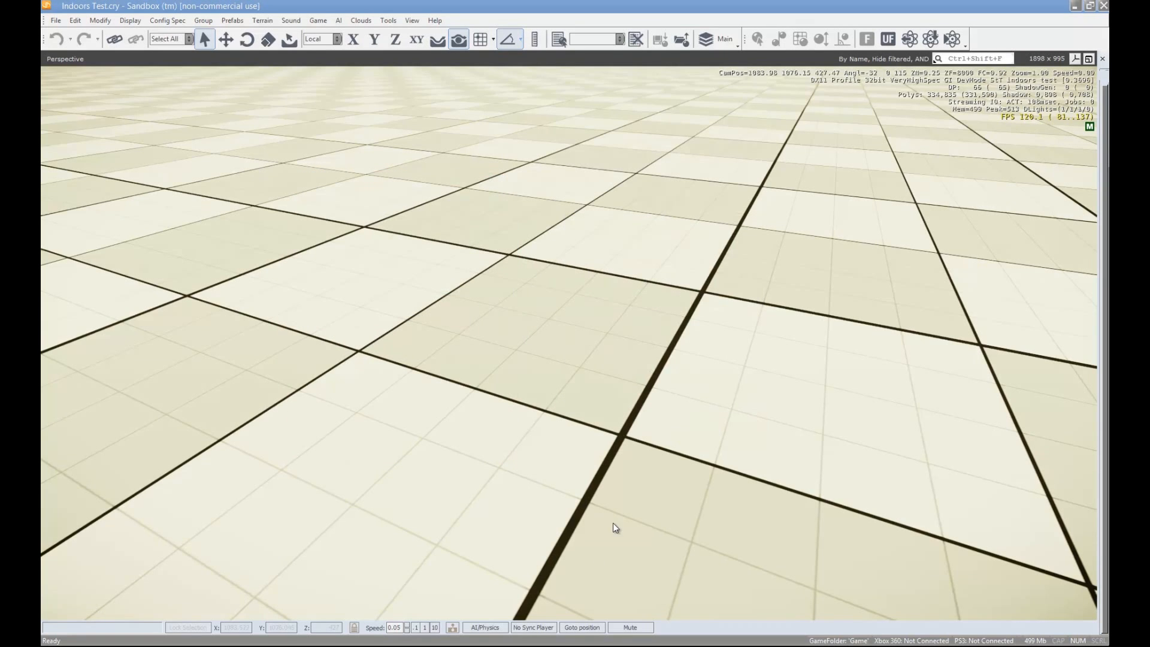
Step: Look at the name and terrain options for creating a new level in Sandbox, and dismiss them without creating one
{"action": "right_click_drag", "start_coordinate": [654, 352], "coordinate": [565, 362]}
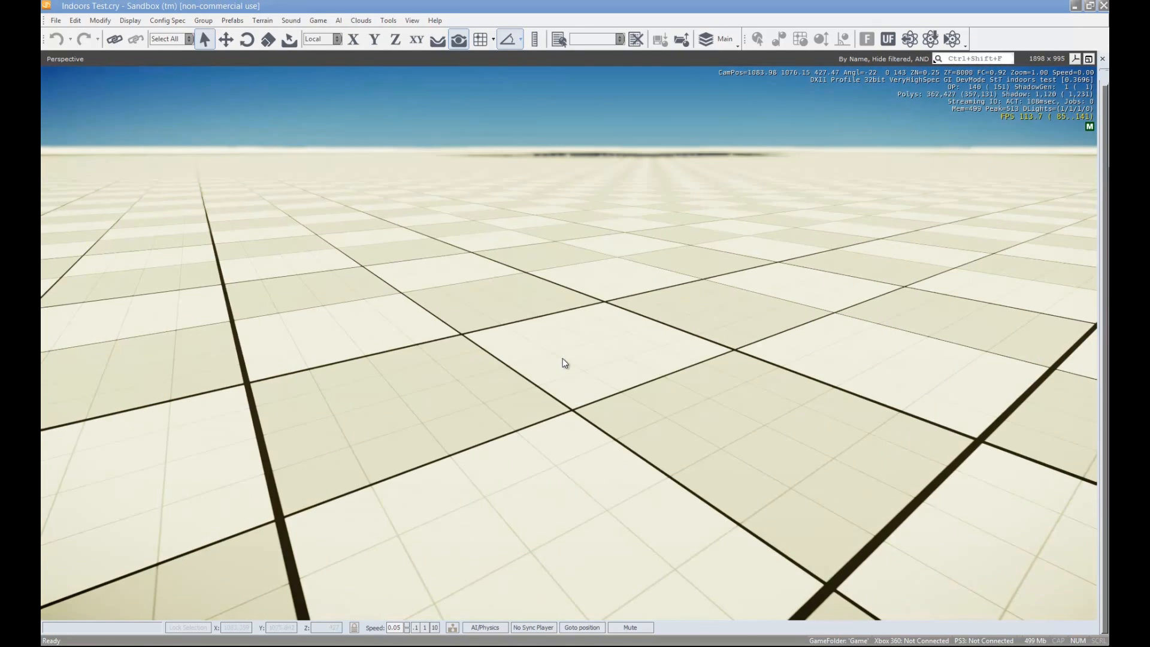
{"action": "left_click", "coordinate": [56, 20]}
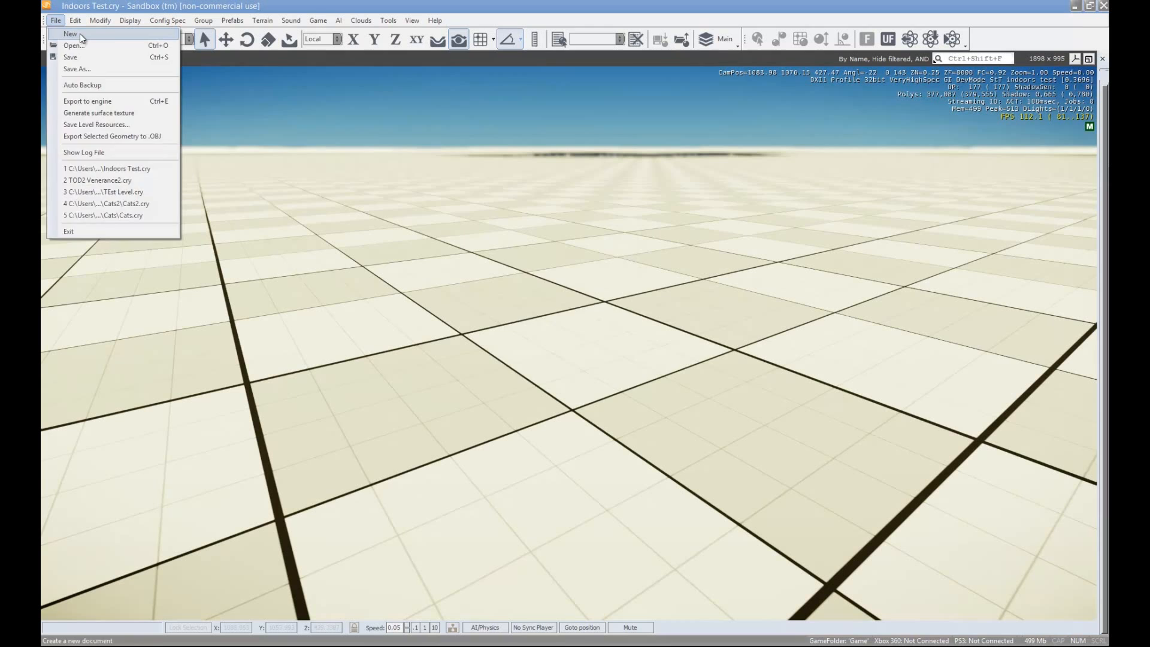
{"action": "left_click", "coordinate": [80, 34]}
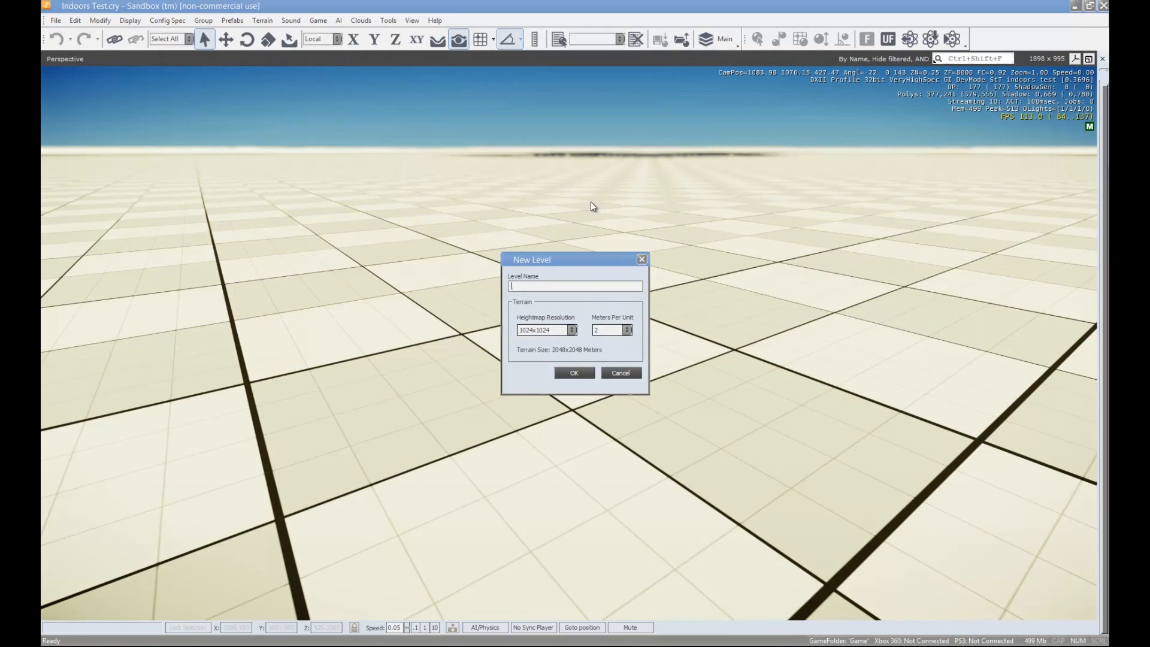
{"action": "left_click", "coordinate": [620, 373]}
{"action": "right_click_drag", "start_coordinate": [693, 461], "coordinate": [692, 462]}
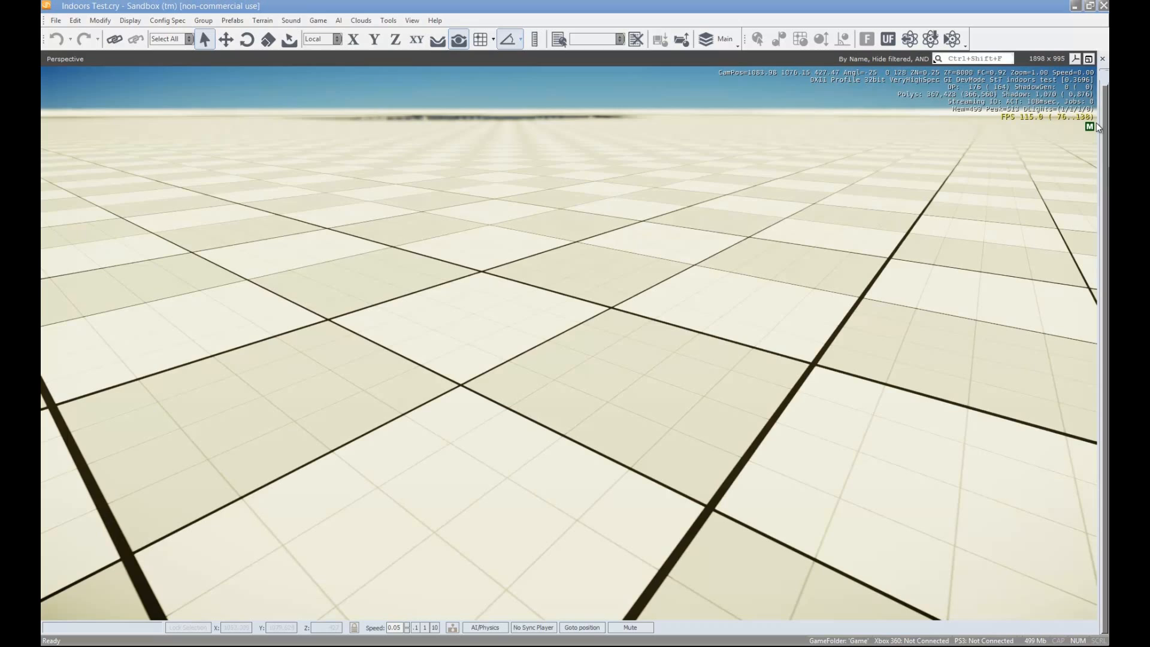
{"action": "left_click_drag", "start_coordinate": [1099, 124], "coordinate": [989, 130]}
{"action": "right_click_drag", "start_coordinate": [845, 214], "coordinate": [844, 214]}
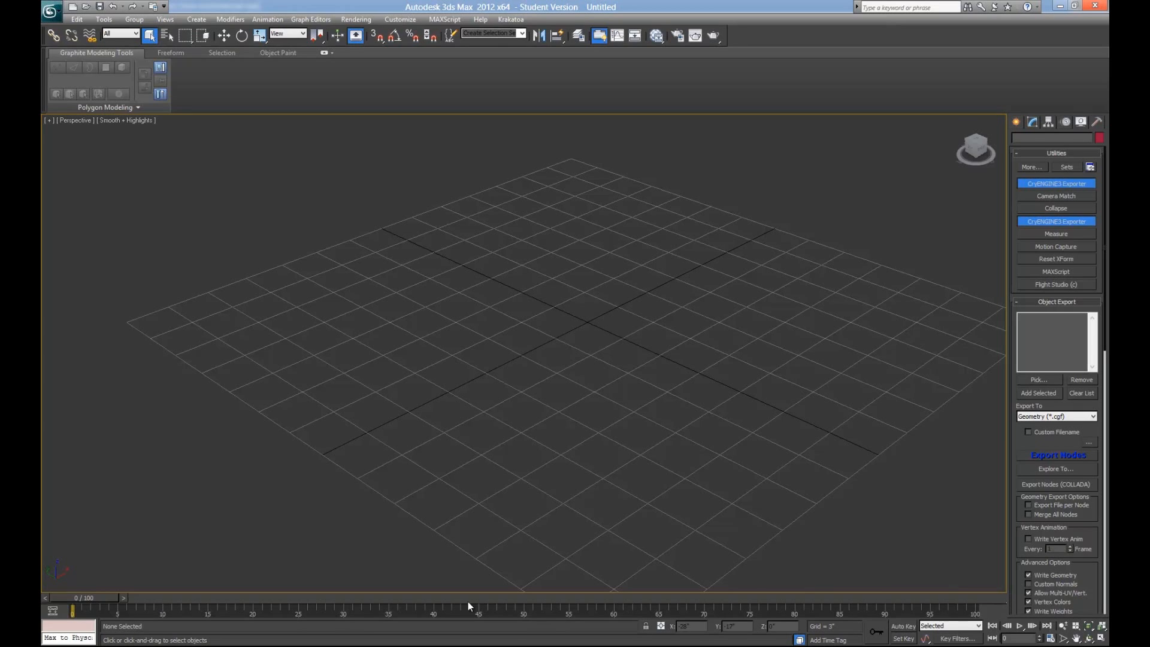
{"action": "left_click", "coordinate": [1019, 123]}
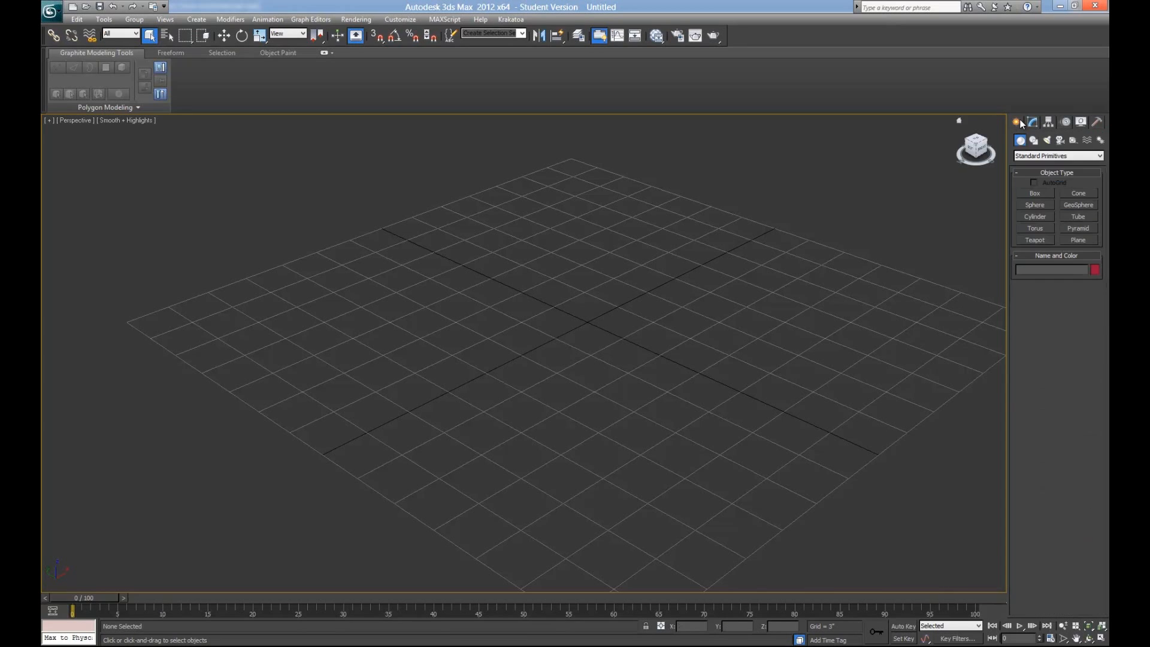
{"action": "left_click", "coordinate": [1041, 218]}
{"action": "mouse_move", "coordinate": [682, 349]}
{"action": "middle_mouse_down"}
{"action": "mouse_move", "coordinate": [660, 352]}
{"action": "mouse_move", "coordinate": [665, 343]}
{"action": "middle_mouse_up"}
{"action": "scroll", "coordinate": [631, 434], "scroll_direction": "down", "scroll_amount": 3}
{"action": "middle_click_drag", "start_coordinate": [631, 434], "coordinate": [615, 386]}
{"action": "scroll", "coordinate": [629, 420], "scroll_direction": "up", "scroll_amount": 5}
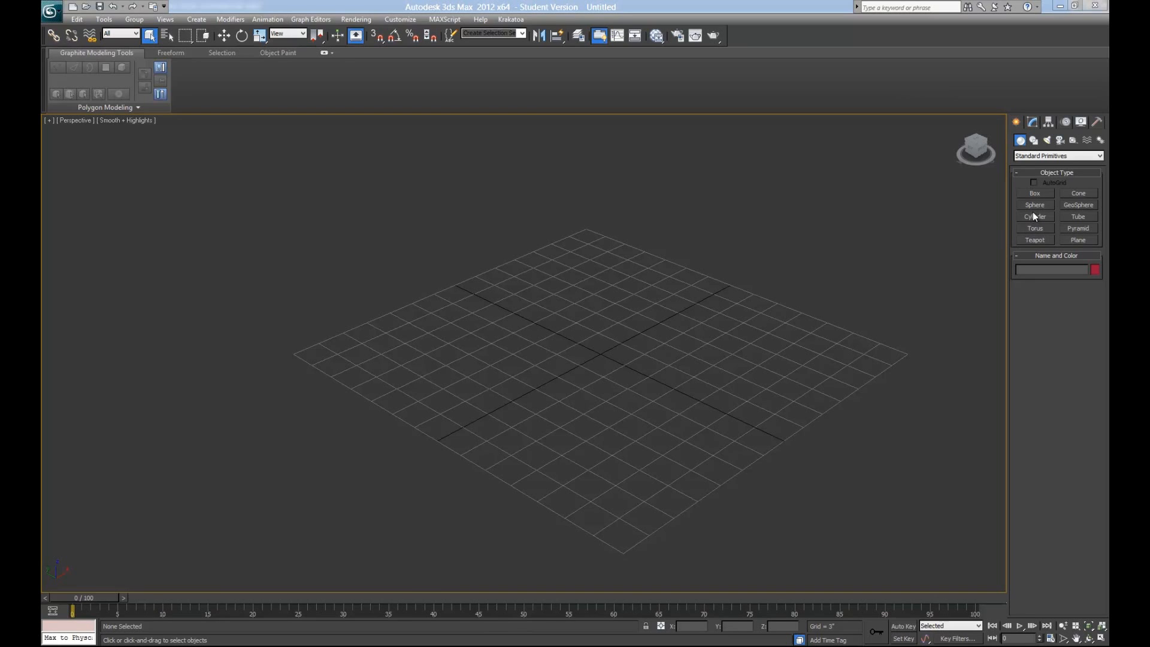
{"action": "middle_click_drag", "start_coordinate": [868, 248], "coordinate": [837, 270], "text": "alt"}
{"action": "left_click", "coordinate": [1035, 216]}
{"action": "left_click_drag", "start_coordinate": [591, 385], "coordinate": [627, 441]}
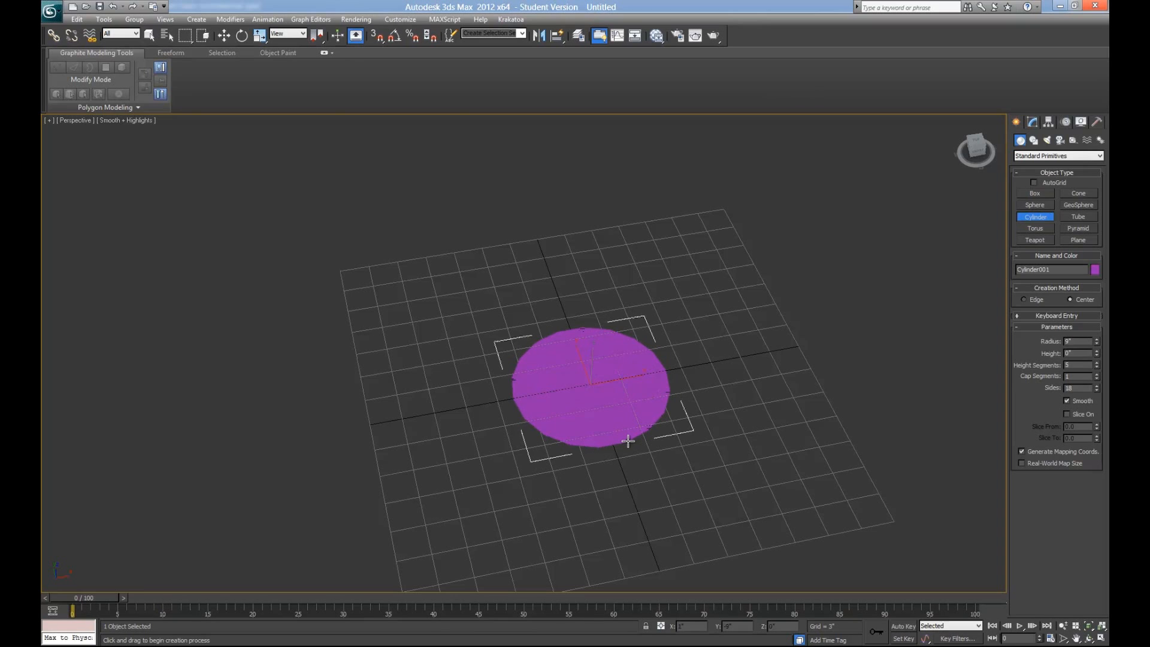
{"action": "right_click", "coordinate": [628, 441]}
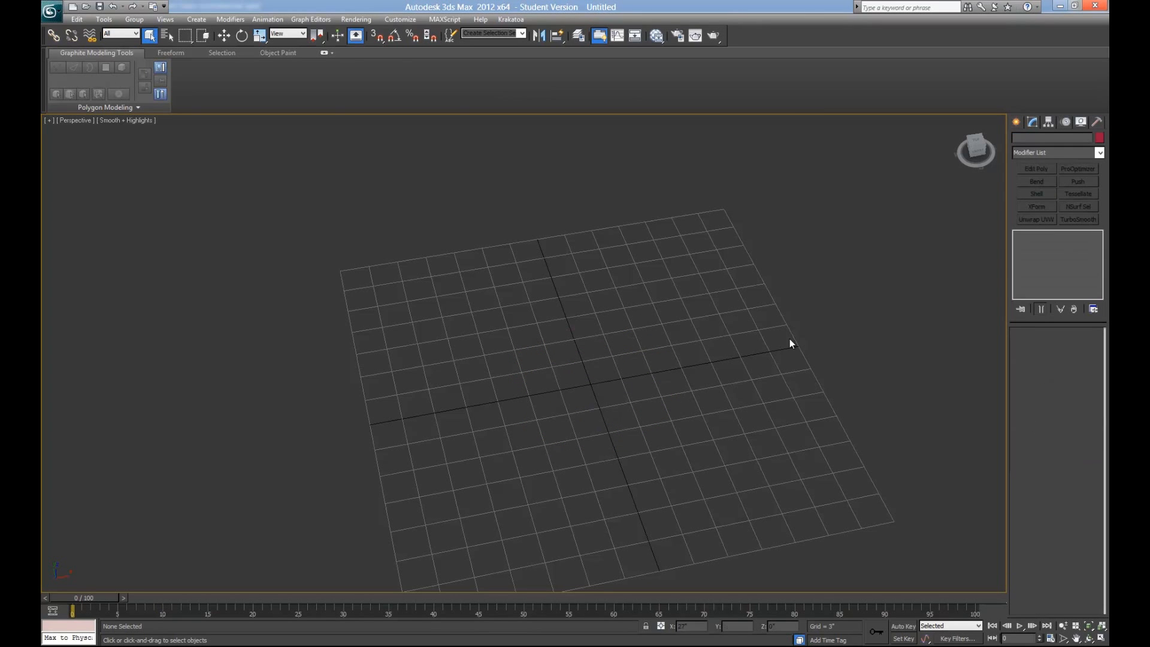
Step: Create a cylinder at the grid origin, about 10 inches in radius and 6 inches high, with edged faces displayed
{"action": "left_click", "coordinate": [1017, 122]}
{"action": "left_click", "coordinate": [1035, 217]}
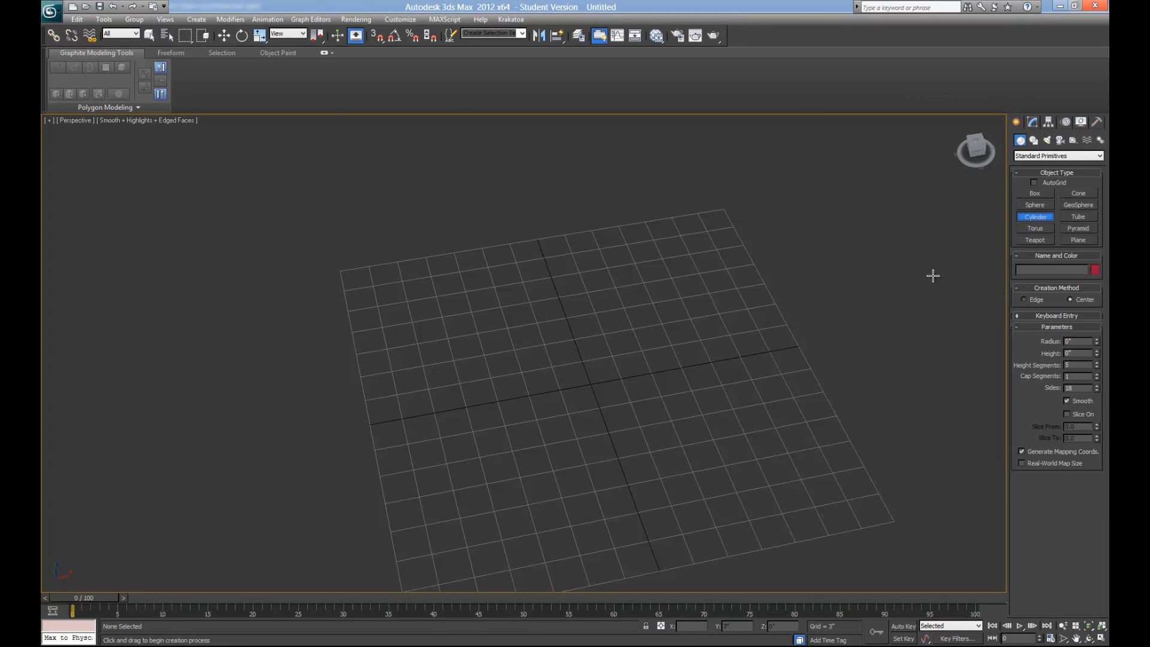
{"action": "left_click_drag", "start_coordinate": [591, 384], "coordinate": [620, 419]}
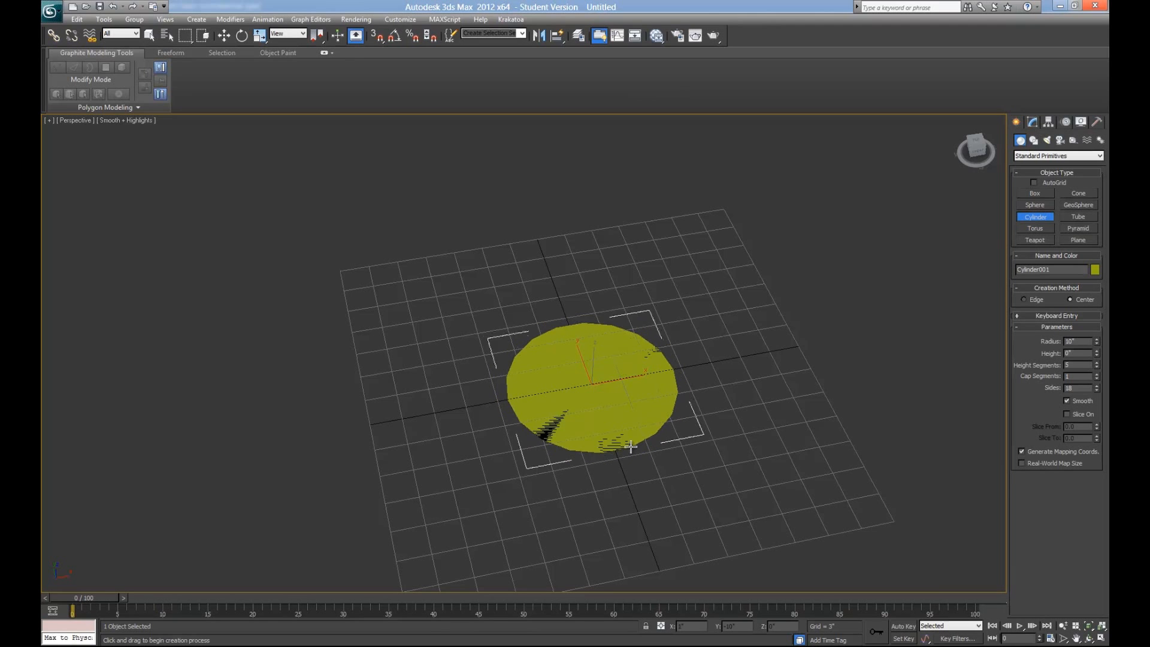
{"action": "key", "text": "F4"}
{"action": "scroll", "coordinate": [593, 359], "scroll_direction": "up", "scroll_amount": 5}
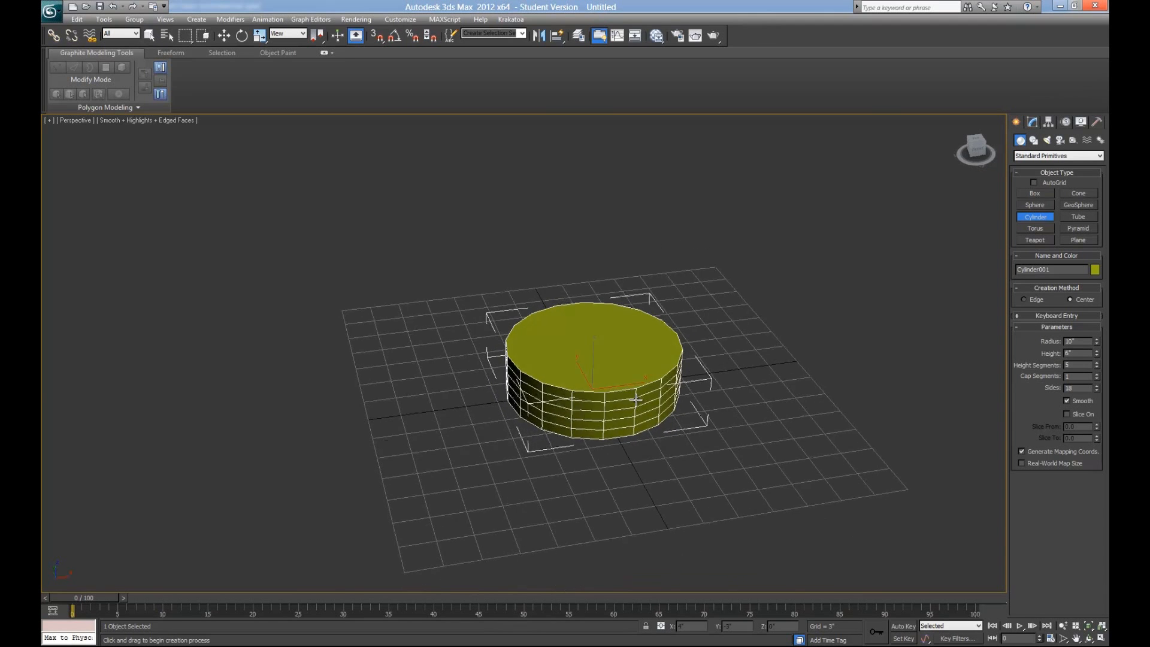
{"action": "right_click", "coordinate": [683, 316]}
{"action": "middle_click_drag", "start_coordinate": [647, 277], "coordinate": [611, 360]}
{"action": "left_click", "coordinate": [1032, 122]}
{"action": "middle_click_drag", "start_coordinate": [695, 375], "coordinate": [688, 344], "text": "alt"}
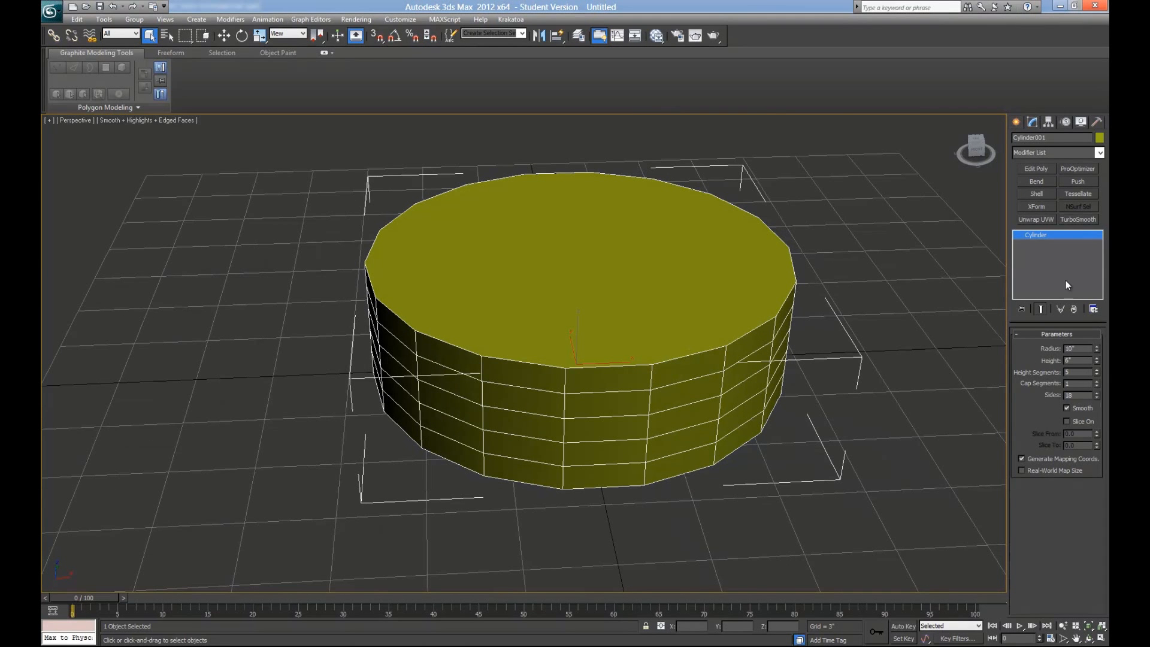
Step: Flatten the cylinder into a thin disc about 0.49 cm high and deselect it
{"action": "left_click", "coordinate": [1017, 123]}
{"action": "left_click", "coordinate": [1032, 123]}
{"action": "left_click_drag", "start_coordinate": [1098, 362], "coordinate": [1105, 412]}
{"action": "mouse_move", "coordinate": [635, 393]}
{"action": "middle_mouse_down", "text": "alt"}
{"action": "mouse_move", "coordinate": [649, 342]}
{"action": "mouse_move", "coordinate": [628, 371]}
{"action": "middle_mouse_up", "text": "alt"}
{"action": "key", "text": "alt+space"}
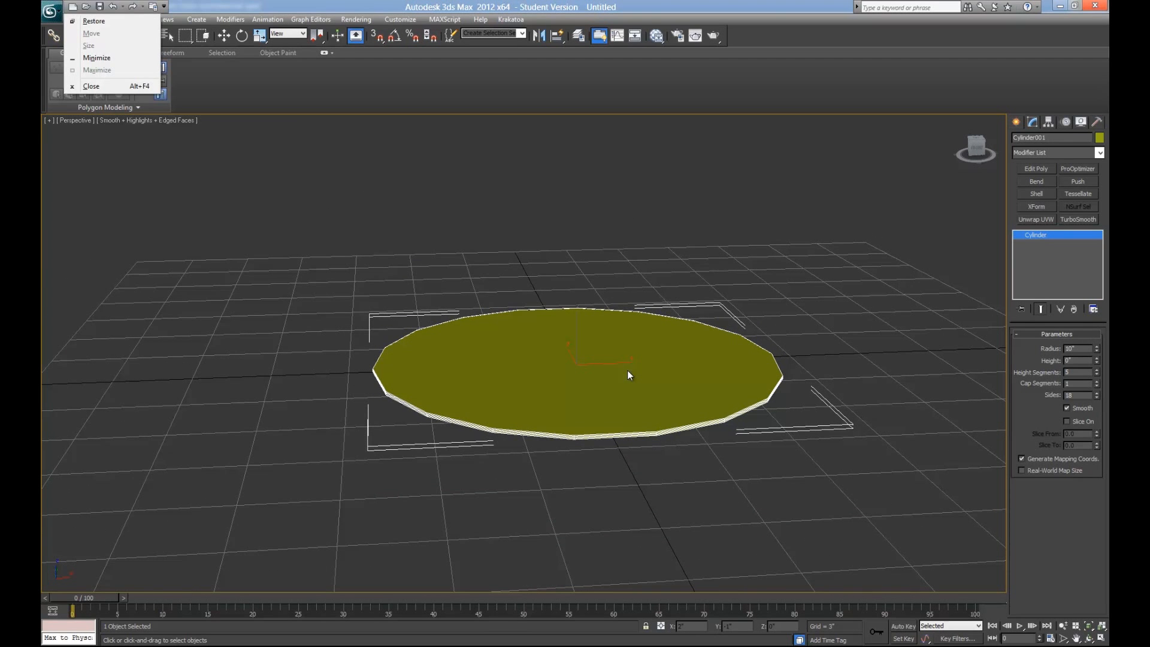
{"action": "left_click", "coordinate": [631, 284]}
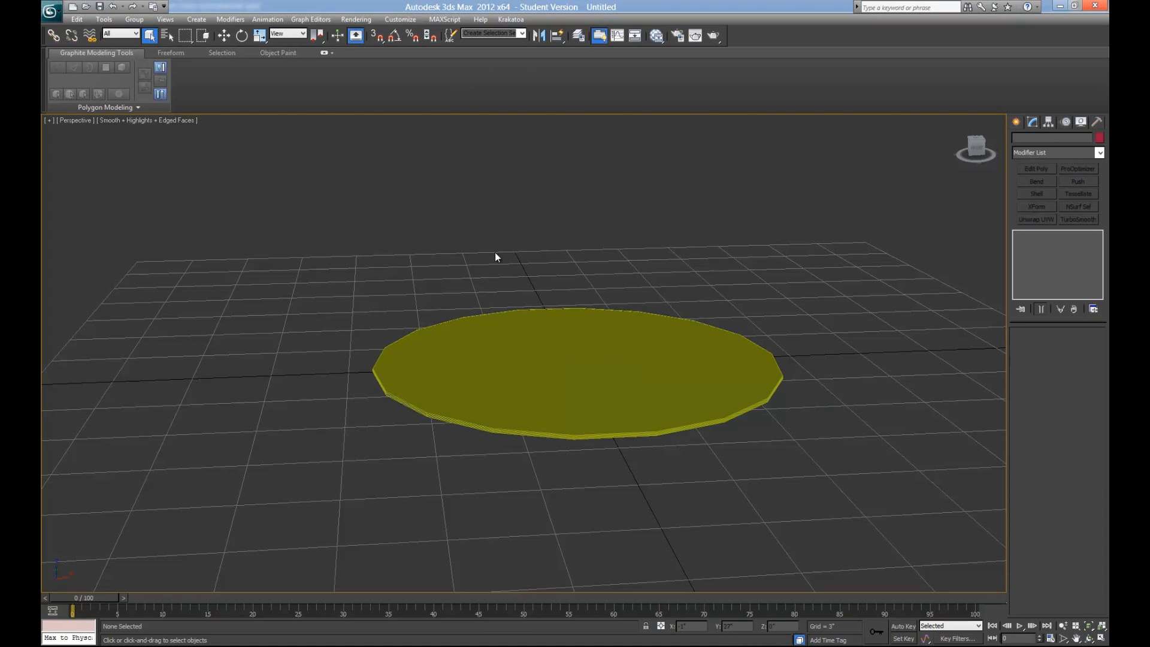
Step: Set the scene's display unit scale to metric centimeters
{"action": "left_click", "coordinate": [458, 20]}
{"action": "mouse_move", "coordinate": [400, 19]}
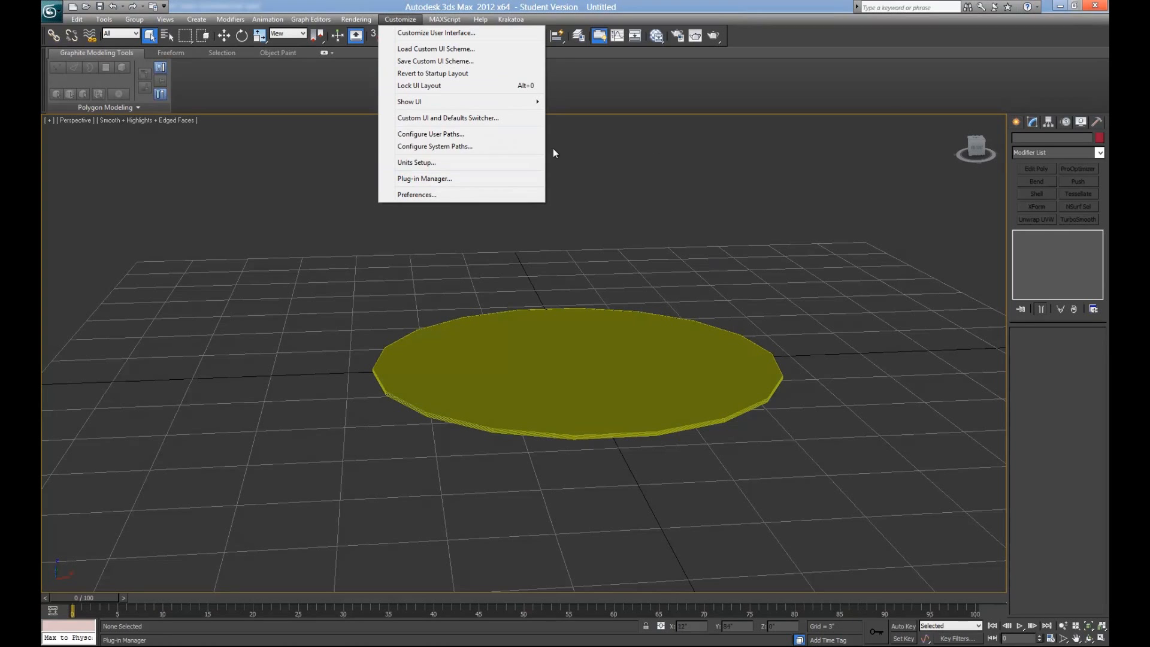
{"action": "left_click", "coordinate": [461, 166]}
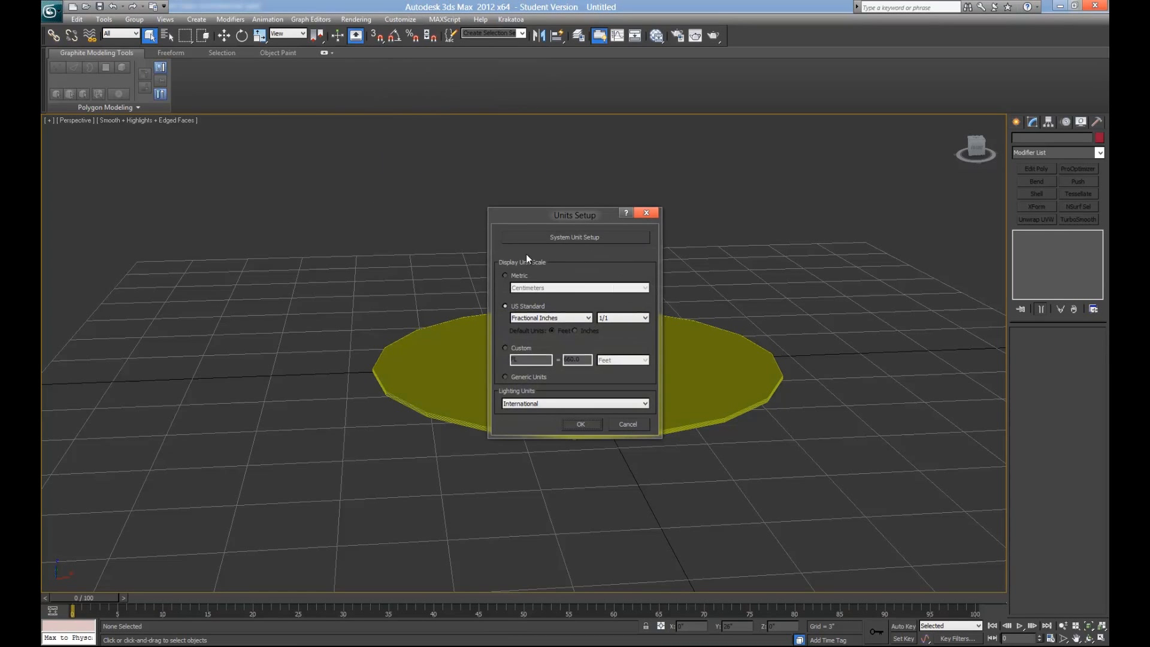
{"action": "left_click", "coordinate": [505, 276]}
{"action": "left_click", "coordinate": [538, 288]}
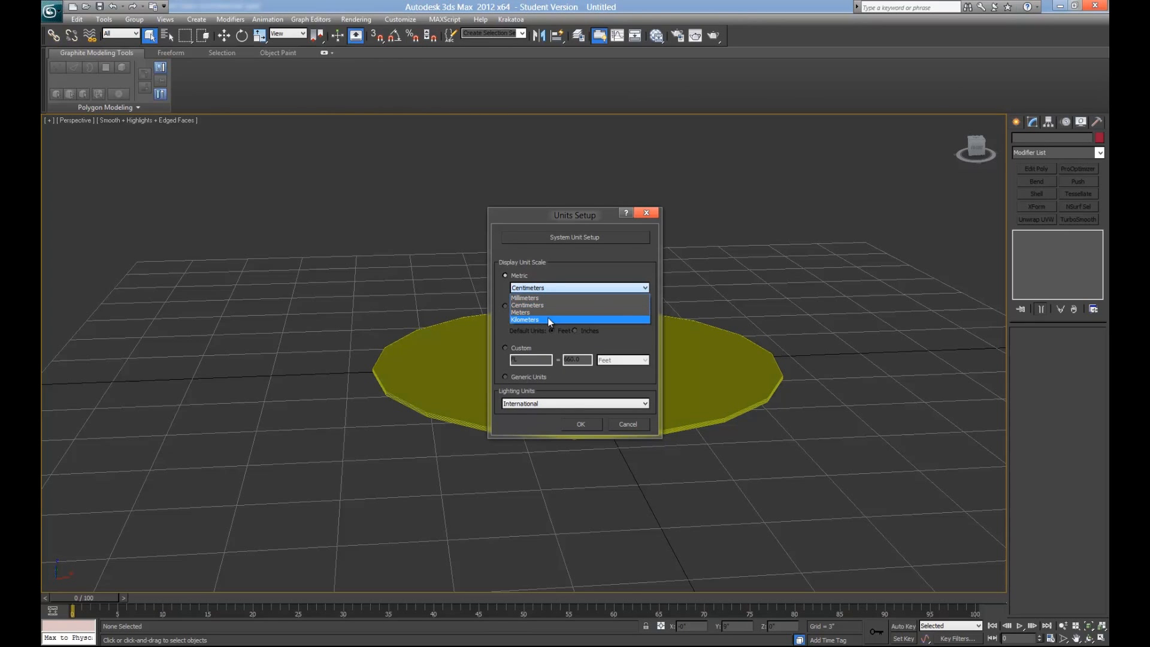
{"action": "left_click", "coordinate": [542, 305]}
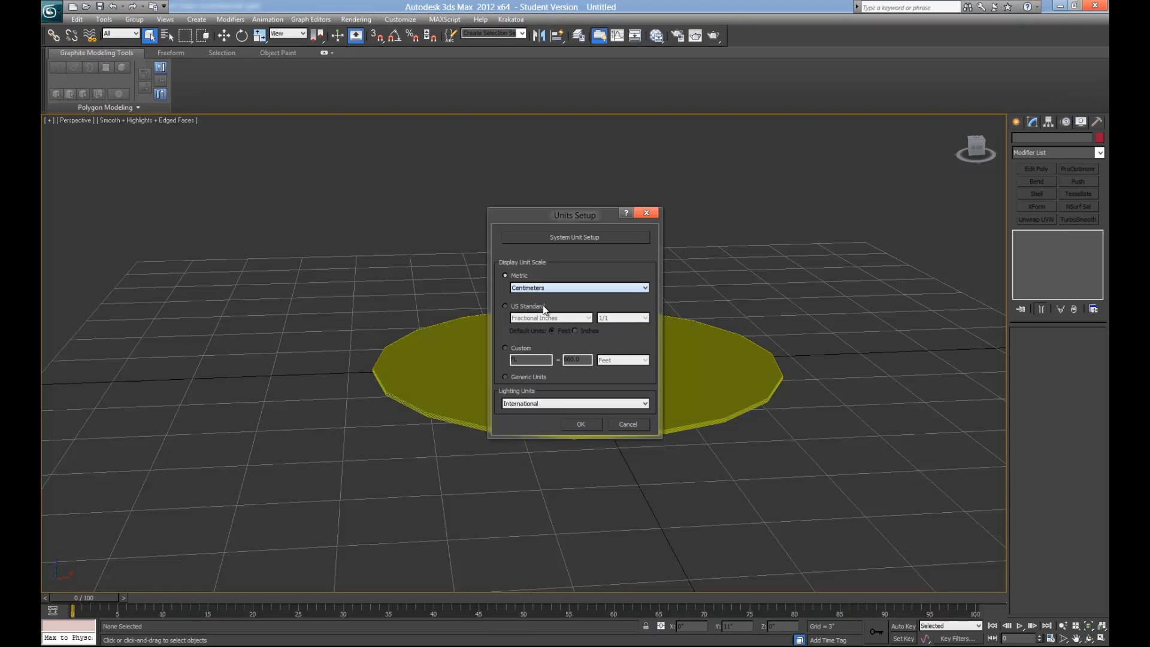
{"action": "left_click", "coordinate": [543, 288]}
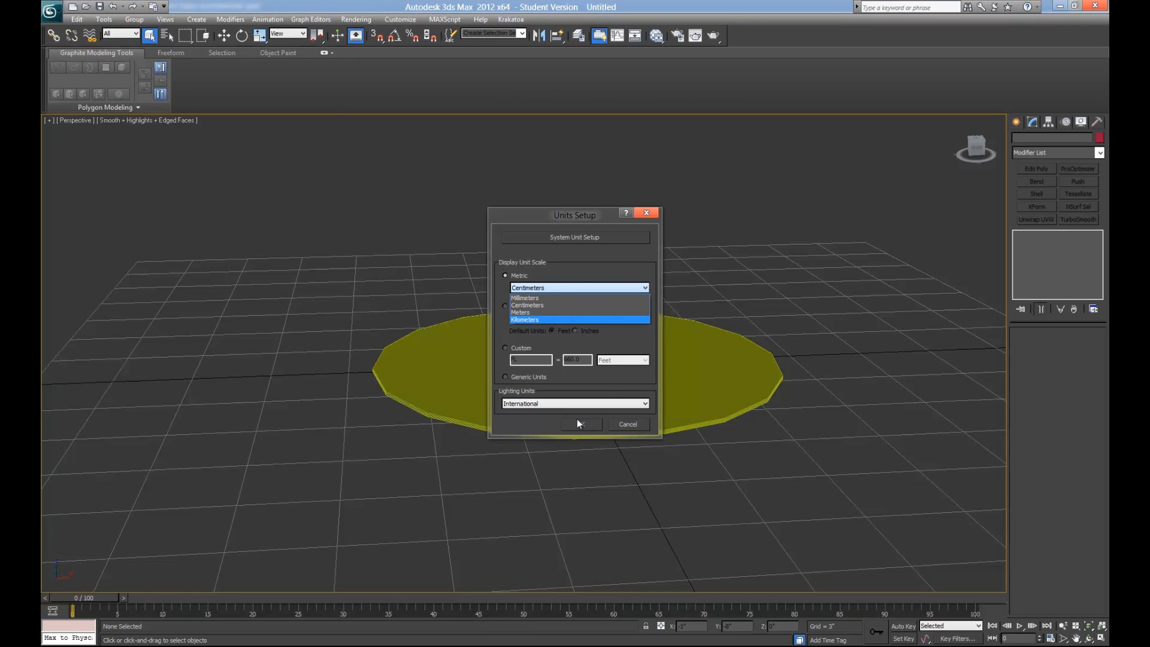
{"action": "left_click", "coordinate": [538, 313]}
{"action": "left_click", "coordinate": [562, 288]}
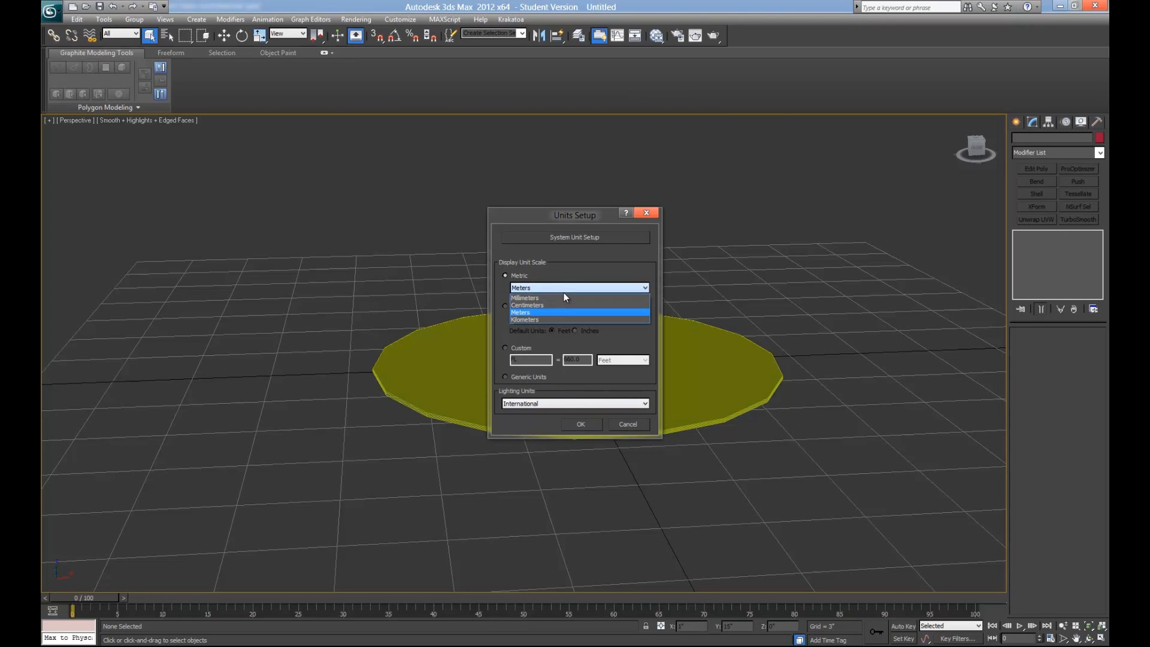
{"action": "left_click", "coordinate": [563, 304]}
{"action": "left_click", "coordinate": [581, 423]}
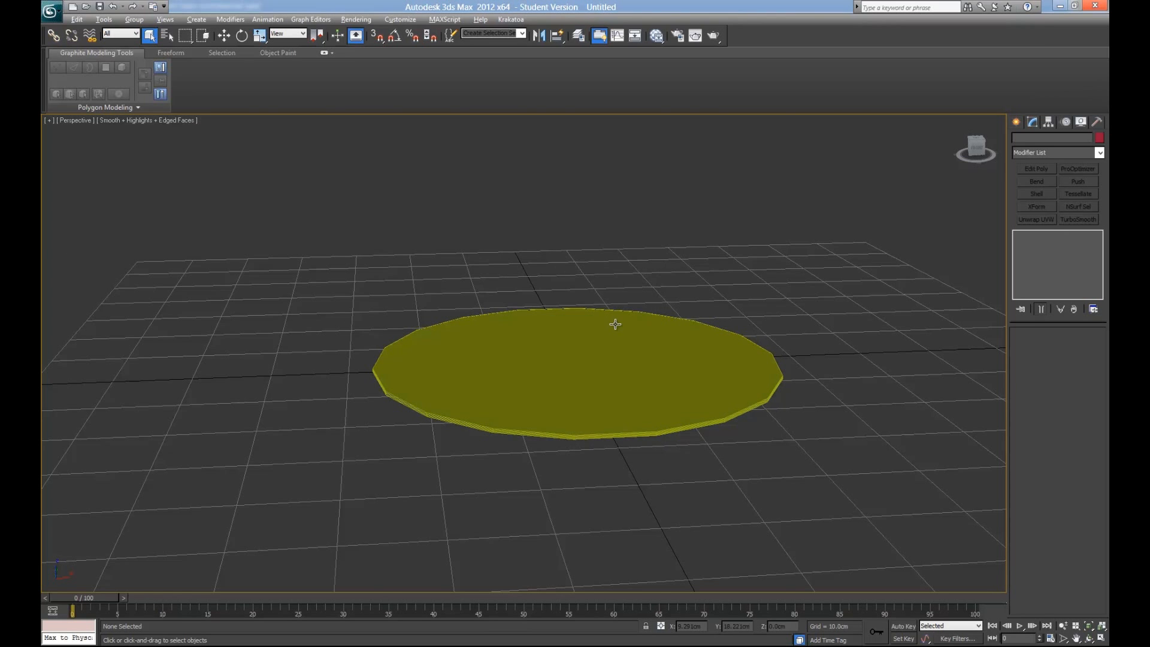
Step: Select the disc and set its height to 0.5 cm
{"action": "middle_click_drag", "start_coordinate": [615, 325], "coordinate": [650, 429], "text": "alt"}
{"action": "left_click", "coordinate": [651, 431]}
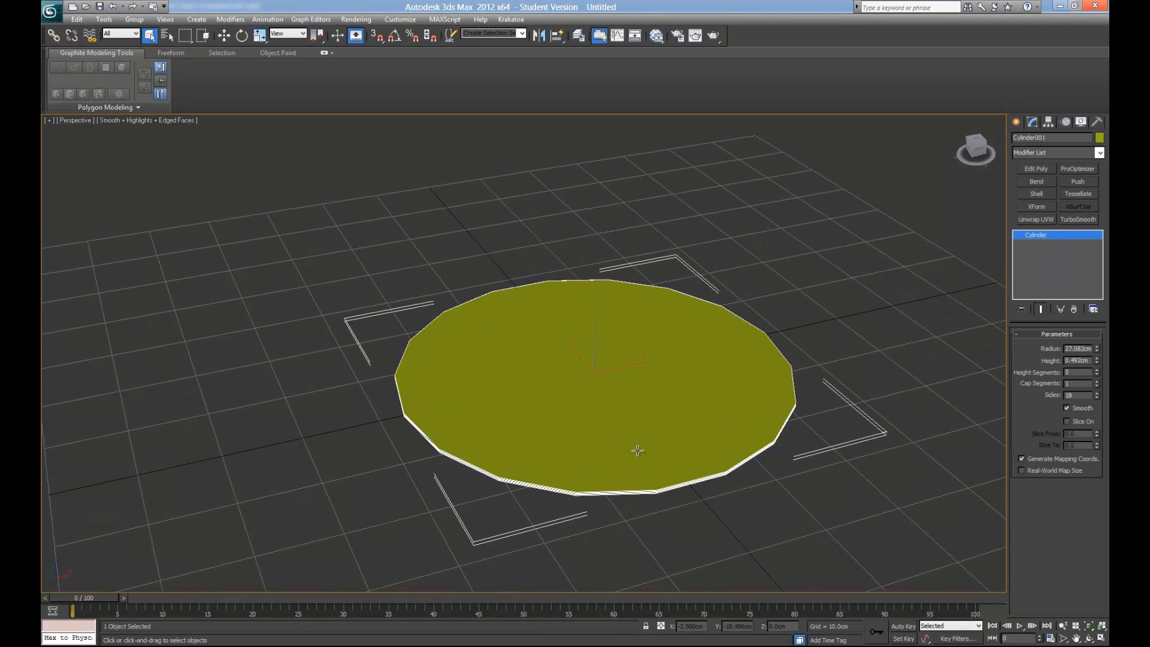
{"action": "left_click", "coordinate": [1097, 363]}
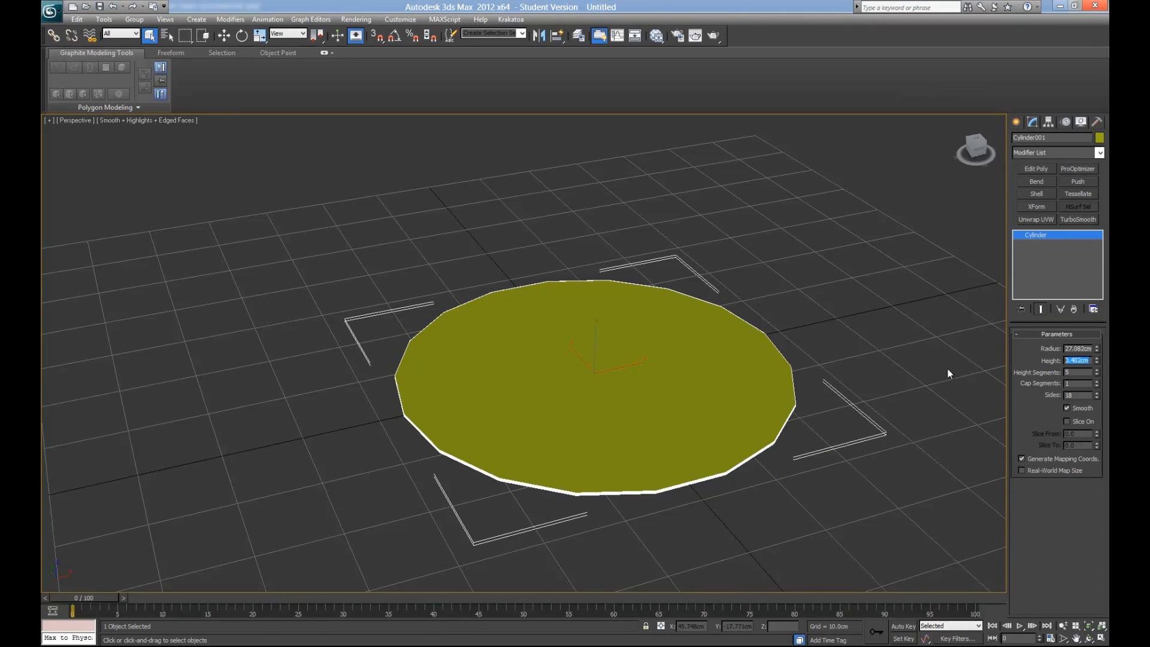
{"action": "type", "text": "0.5"}
{"action": "key", "text": "Return"}
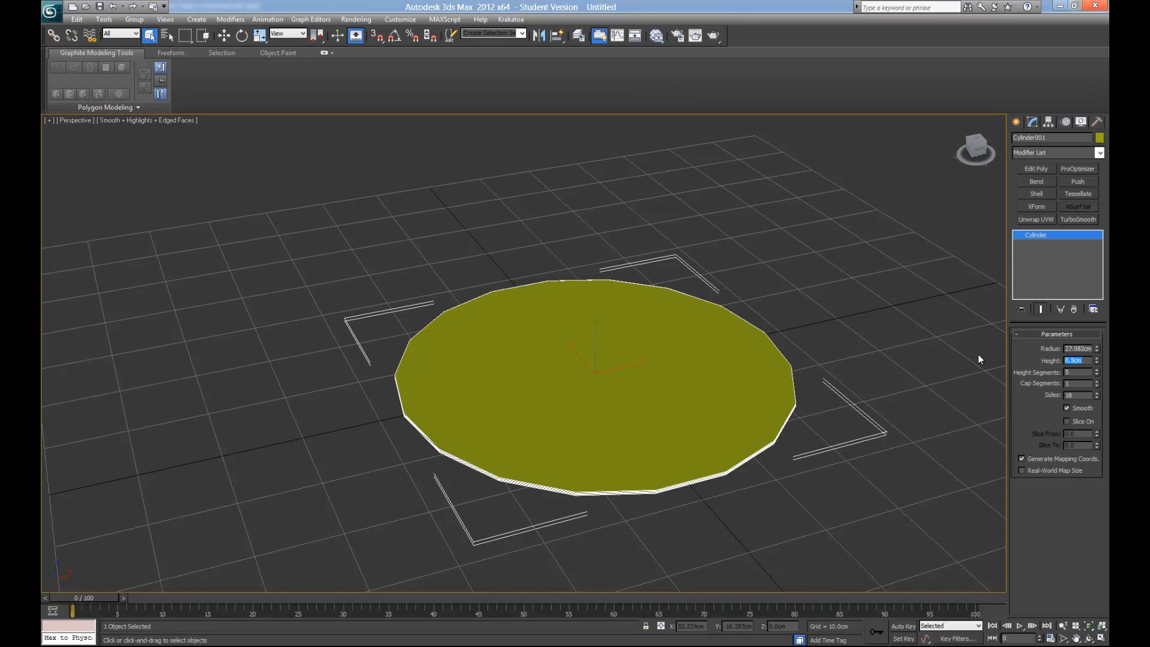
{"action": "scroll", "coordinate": [711, 472], "scroll_direction": "up", "scroll_amount": 3}
{"action": "middle_click_drag", "start_coordinate": [714, 472], "coordinate": [666, 389]}
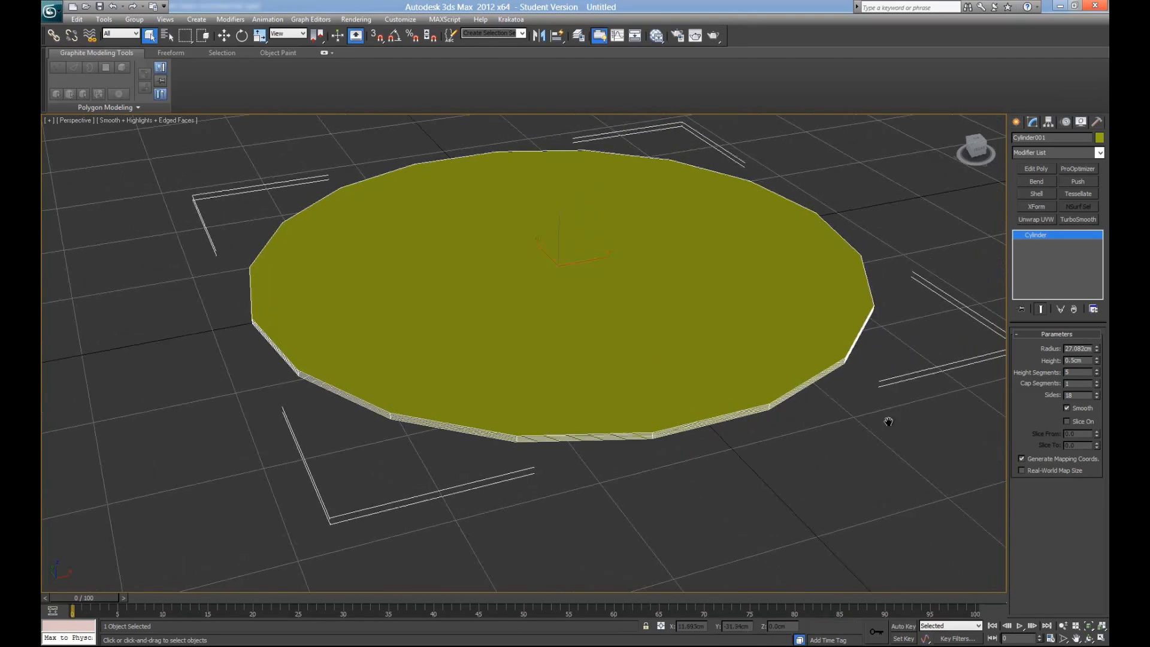
Step: Set the disc's radius to 40 cm and its number of sides to 8 to form an octagon
{"action": "double_click", "coordinate": [1067, 351]}
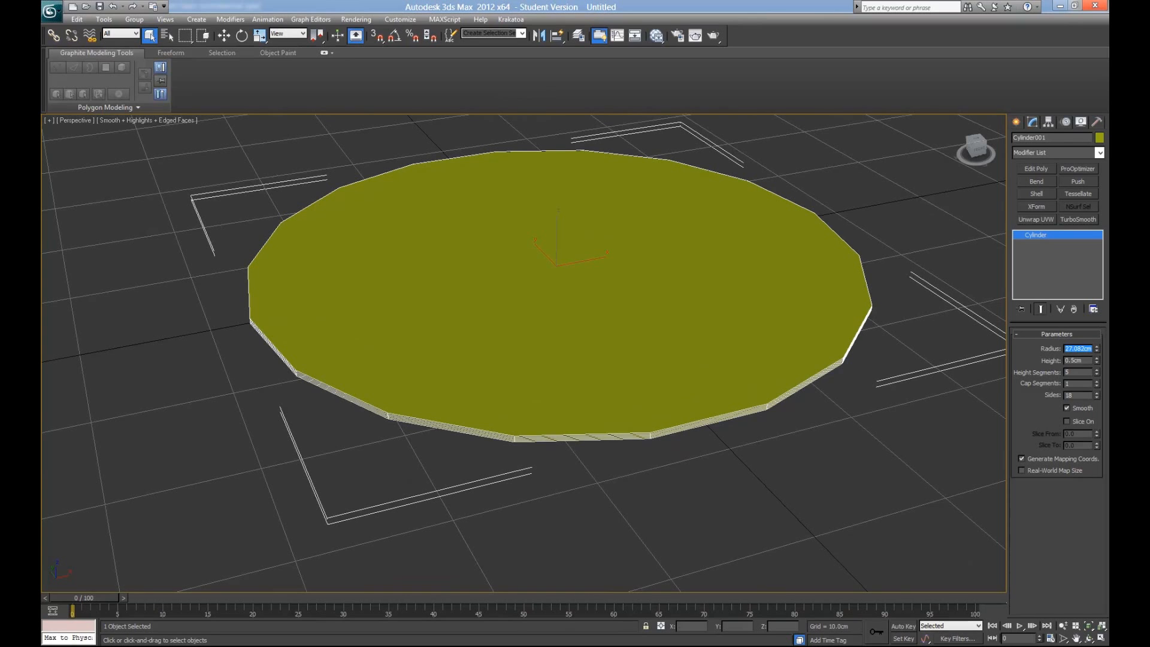
{"action": "type", "text": "40"}
{"action": "key", "text": "Return"}
{"action": "scroll", "coordinate": [732, 479], "scroll_direction": "down", "scroll_amount": 5}
{"action": "scroll", "coordinate": [850, 448], "scroll_direction": "up", "scroll_amount": 2}
{"action": "double_click", "coordinate": [1092, 395]}
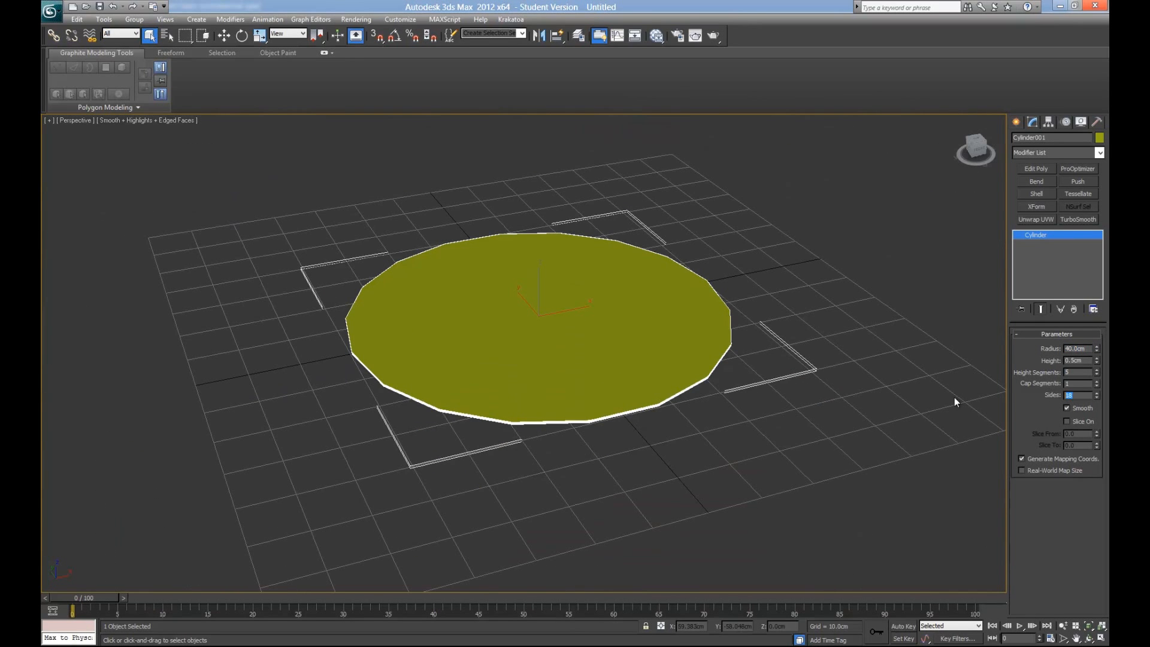
{"action": "type", "text": "8"}
{"action": "key", "text": "Return"}
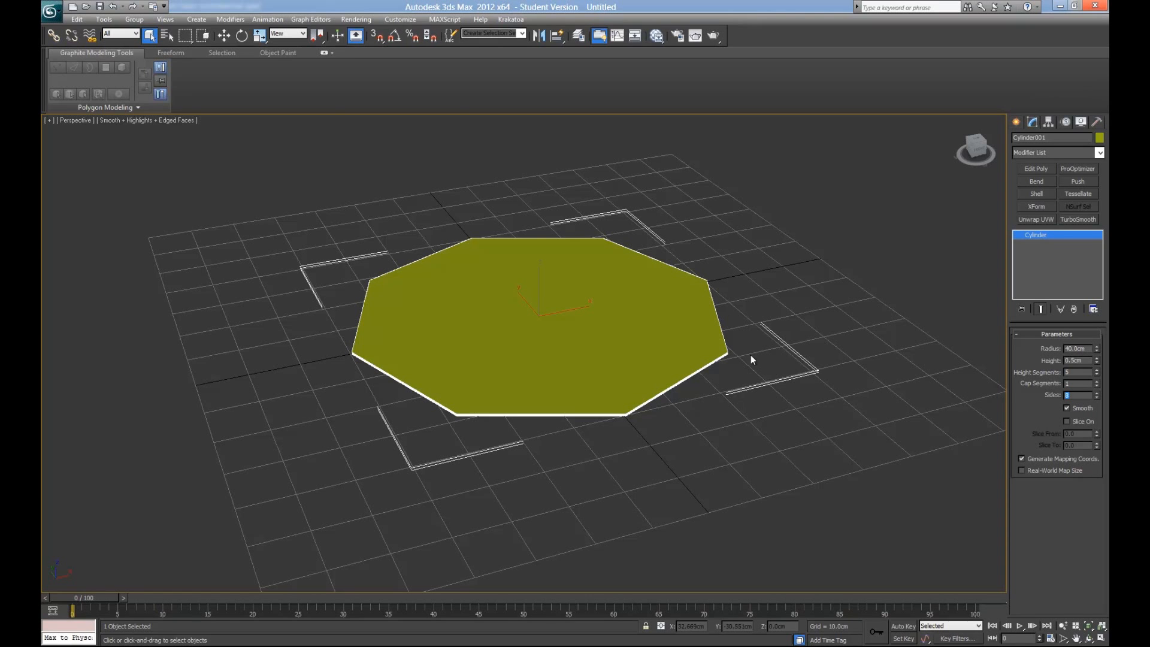
Step: In the Top view, rotate the octagon 20 degrees clockwise around Z using angle snap, and switch the snap off
{"action": "middle_click_drag", "start_coordinate": [646, 342], "coordinate": [639, 414], "text": "alt"}
{"action": "key", "text": "t"}
{"action": "scroll", "coordinate": [628, 377], "scroll_direction": "up", "scroll_amount": 4}
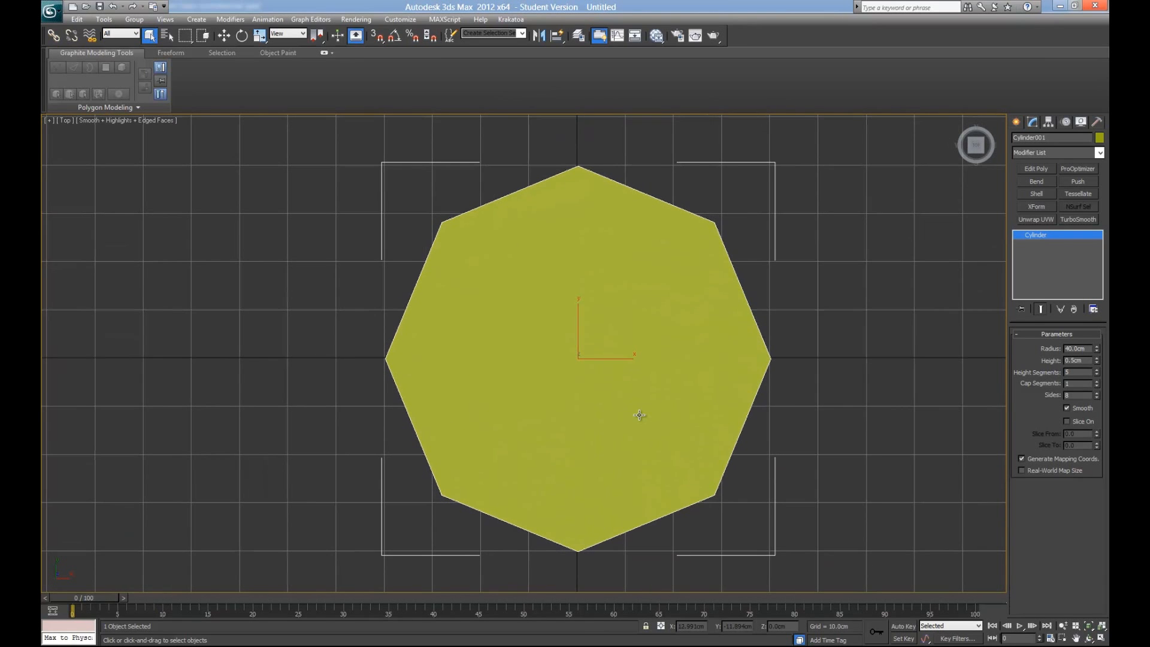
{"action": "key", "text": "e"}
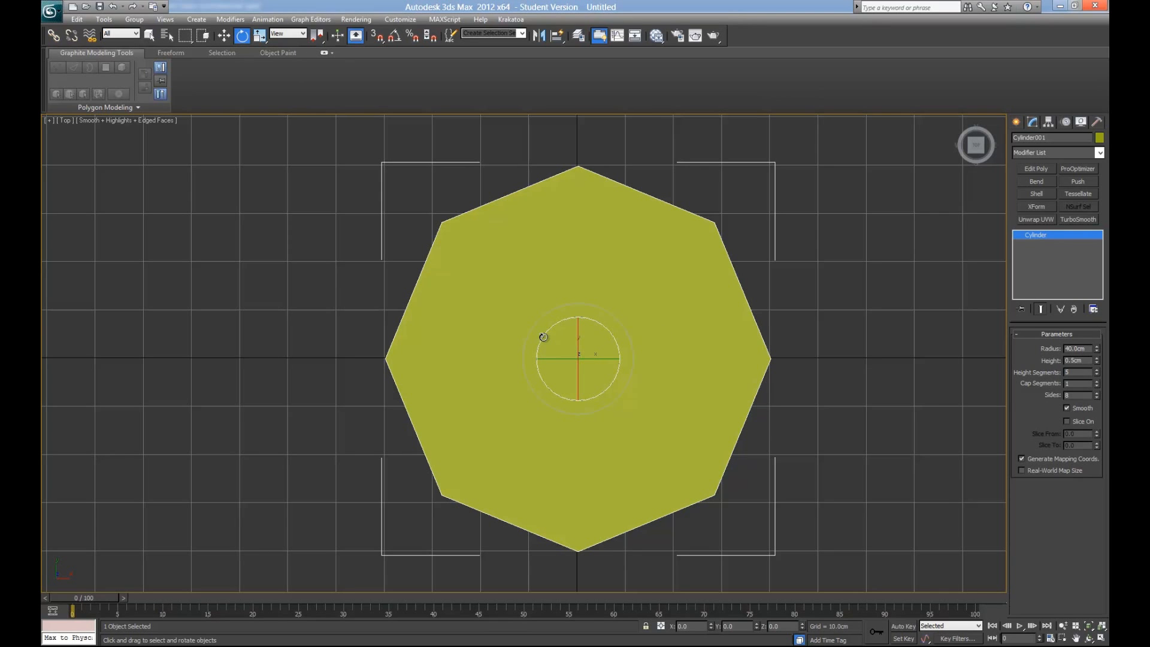
{"action": "key", "text": "a"}
{"action": "mouse_move", "coordinate": [544, 334]}
{"action": "left_mouse_down"}
{"action": "mouse_move", "coordinate": [534, 340]}
{"action": "mouse_move", "coordinate": [569, 330]}
{"action": "mouse_move", "coordinate": [549, 327]}
{"action": "left_mouse_up"}
{"action": "middle_click_drag", "start_coordinate": [617, 417], "coordinate": [584, 264]}
{"action": "scroll", "coordinate": [583, 282], "scroll_direction": "up", "scroll_amount": 10}
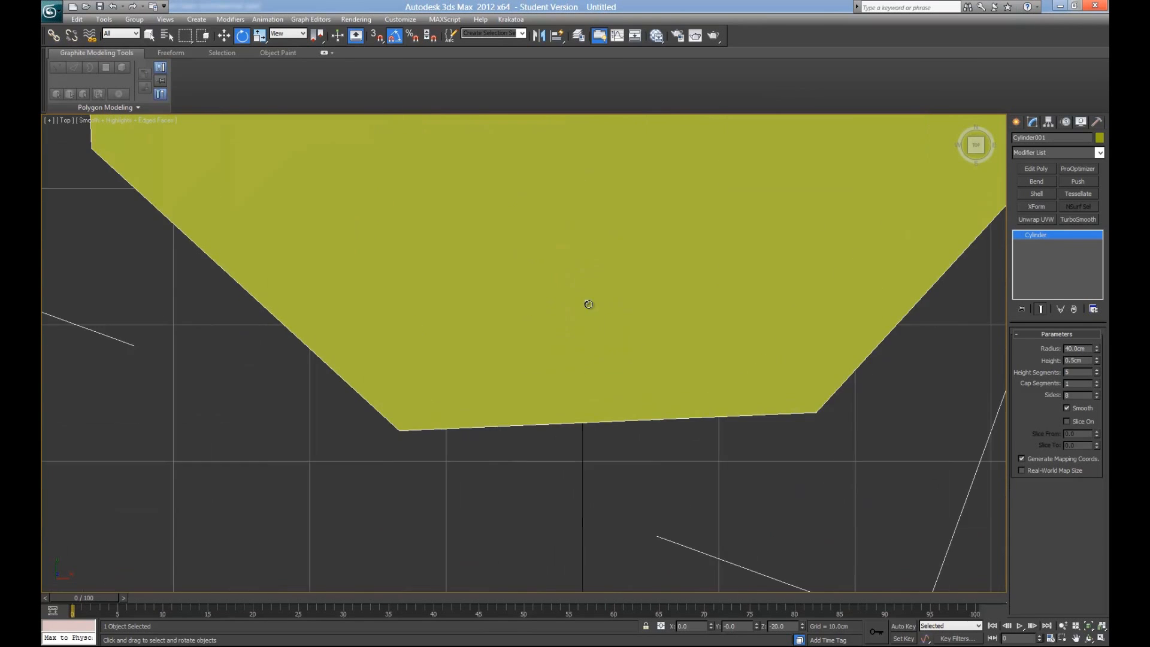
{"action": "scroll", "coordinate": [651, 336], "scroll_direction": "down", "scroll_amount": 4}
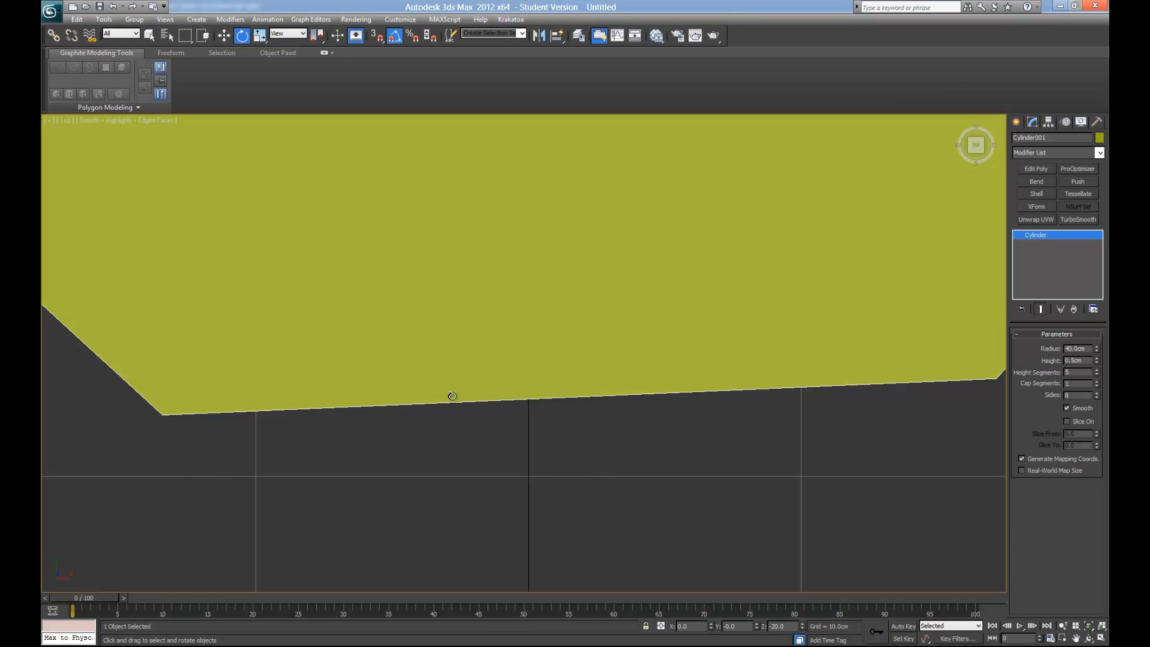
{"action": "scroll", "coordinate": [732, 475], "scroll_direction": "down", "scroll_amount": 3}
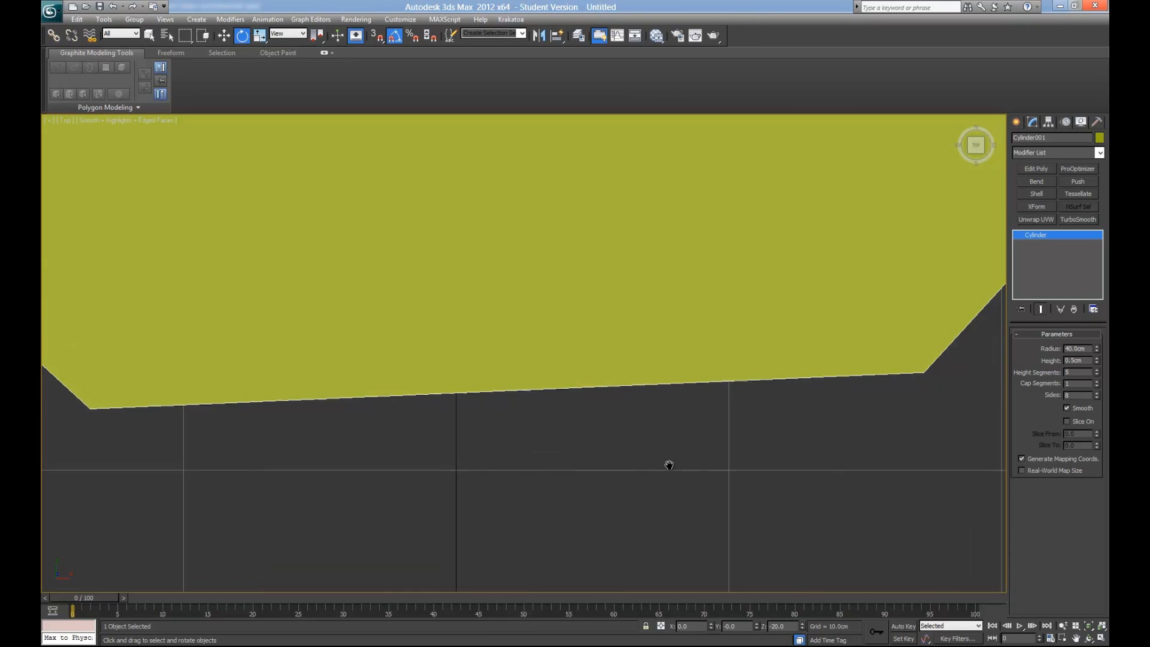
{"action": "middle_click_drag", "start_coordinate": [623, 460], "coordinate": [683, 449]}
{"action": "scroll", "coordinate": [462, 216], "scroll_direction": "down", "scroll_amount": 5}
{"action": "left_click_drag", "start_coordinate": [560, 174], "coordinate": [603, 244]}
{"action": "key", "text": "a"}
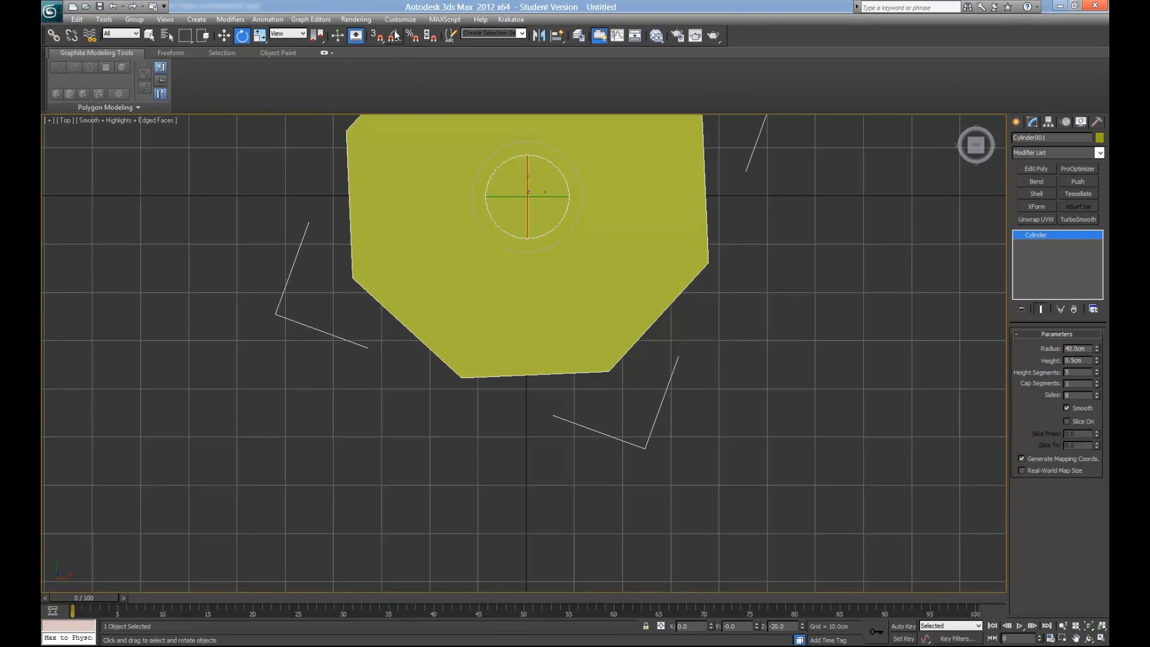
Step: Try a small free rotation to level the octagon's lower edge, and undo it
{"action": "scroll", "coordinate": [547, 185], "scroll_direction": "up", "scroll_amount": 3}
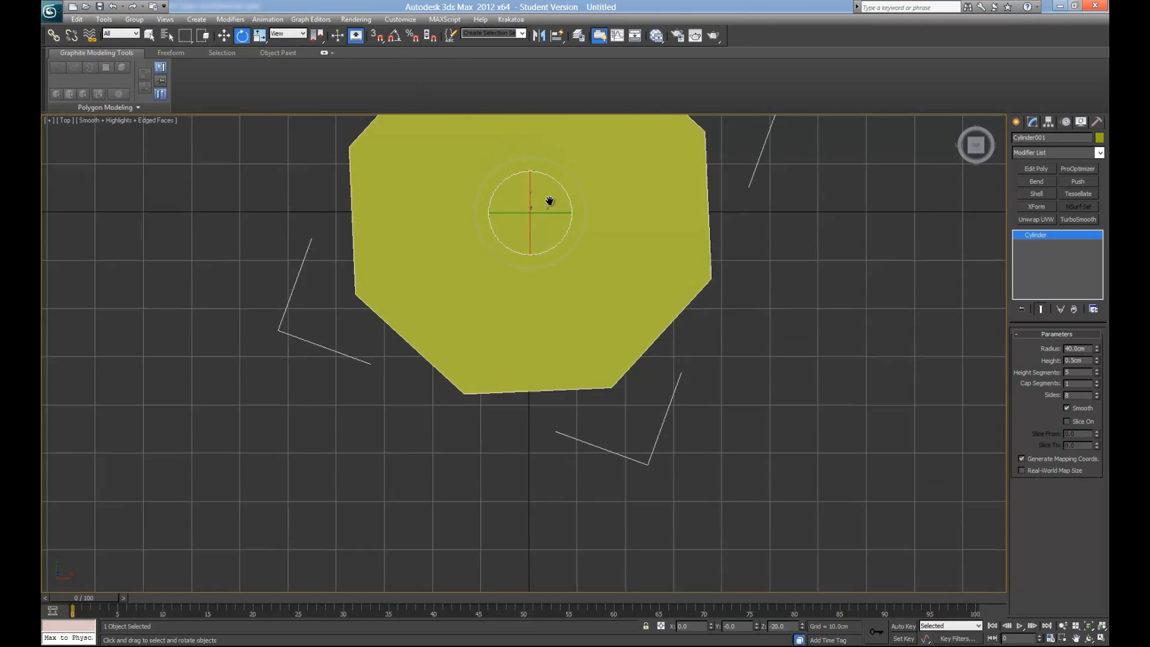
{"action": "left_click_drag", "start_coordinate": [577, 166], "coordinate": [581, 170]}
{"action": "middle_click_drag", "start_coordinate": [599, 372], "coordinate": [599, 316]}
{"action": "scroll", "coordinate": [604, 289], "scroll_direction": "up", "scroll_amount": 3}
{"action": "middle_click_drag", "start_coordinate": [680, 483], "coordinate": [621, 450]}
{"action": "key", "text": "ctrl+z"}
{"action": "key", "text": "ctrl+z"}
Step: Rotate the octagon freely to about -22.52 degrees around Z so its lower edge lies parallel to the grid
{"action": "left_click_drag", "start_coordinate": [594, 364], "coordinate": [593, 369]}
{"action": "scroll", "coordinate": [593, 368], "scroll_direction": "up", "scroll_amount": 2}
{"action": "middle_click_drag", "start_coordinate": [605, 403], "coordinate": [708, 358]}
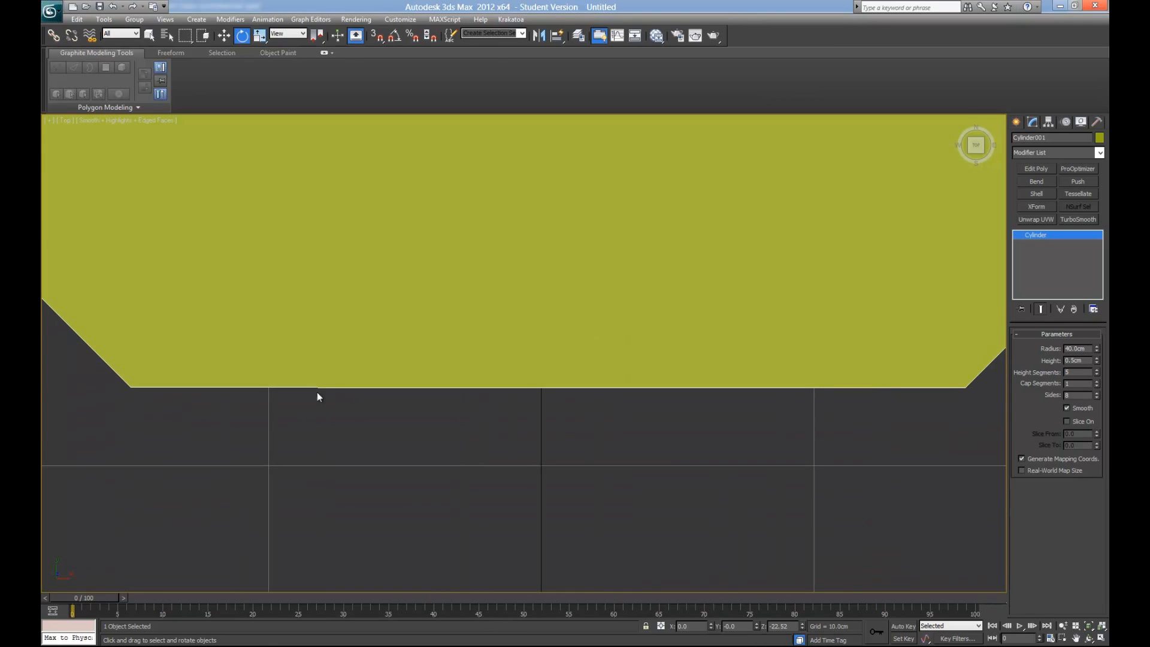
{"action": "scroll", "coordinate": [648, 415], "scroll_direction": "down", "scroll_amount": 7}
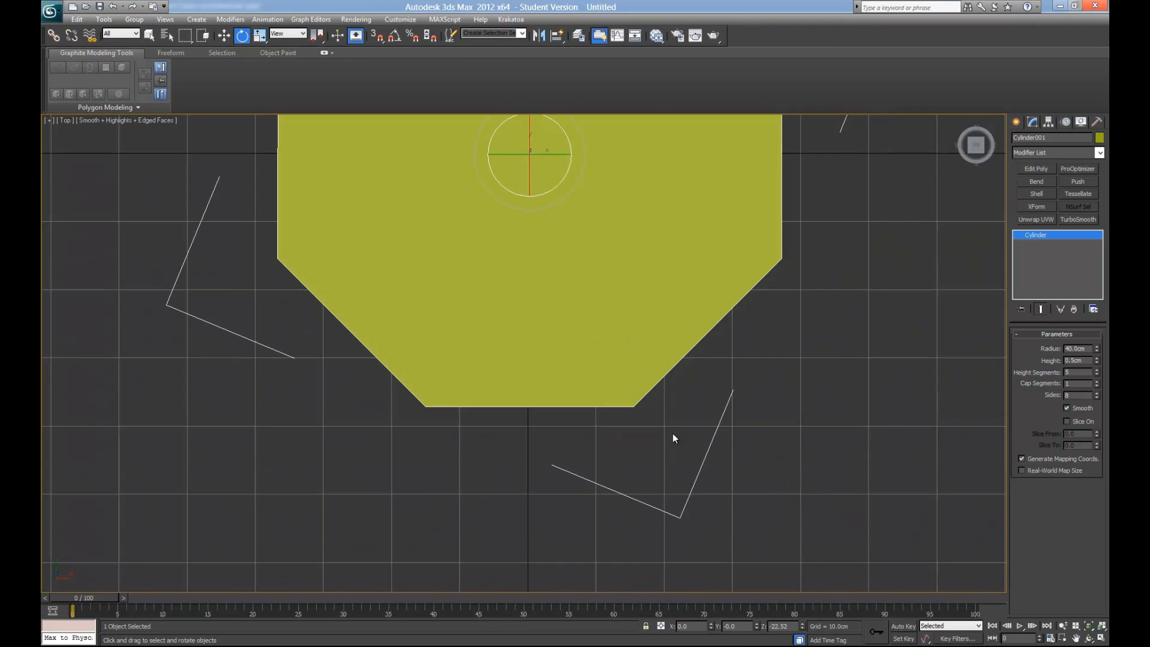
{"action": "scroll", "coordinate": [687, 532], "scroll_direction": "down", "scroll_amount": 2}
{"action": "middle_click_drag", "start_coordinate": [548, 429], "coordinate": [690, 414]}
Step: Return to the Perspective view and reduce the octagon's height segments to 1
{"action": "key", "text": "p"}
{"action": "scroll", "coordinate": [690, 415], "scroll_direction": "up", "scroll_amount": 3}
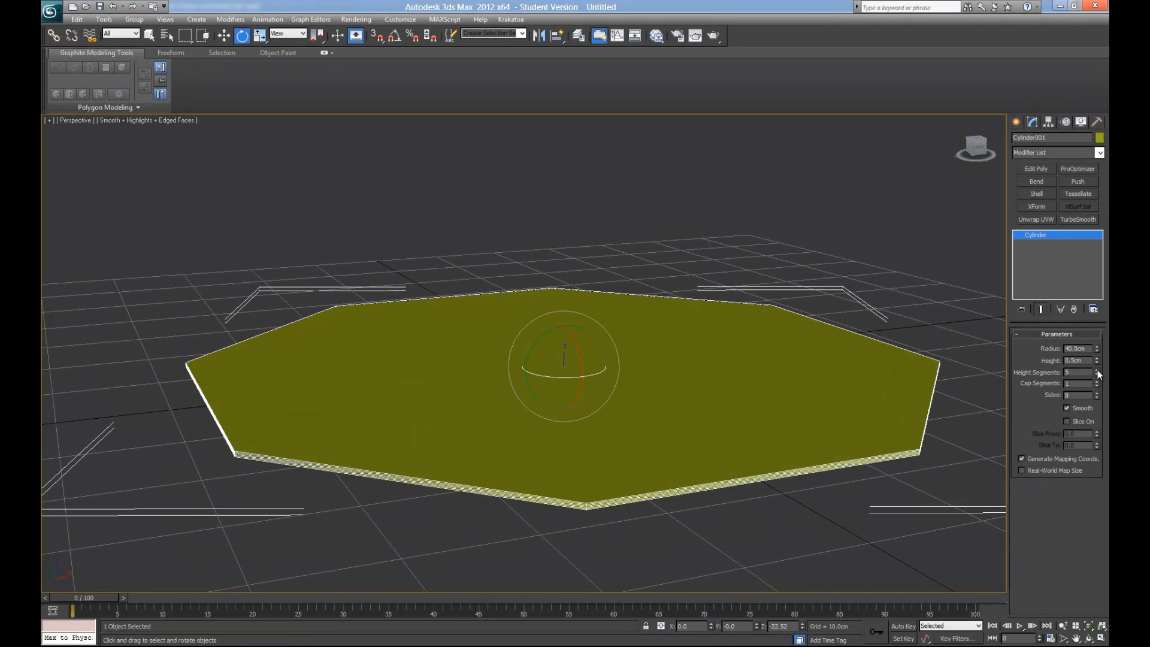
{"action": "left_click_drag", "start_coordinate": [1099, 374], "coordinate": [1100, 454]}
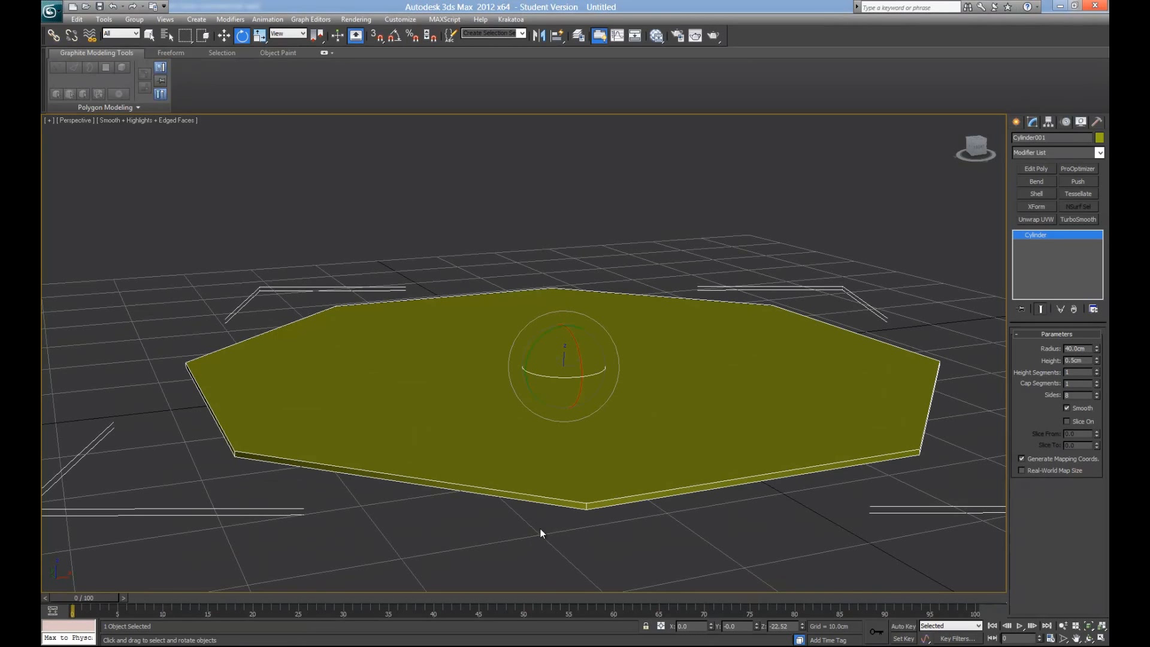
Step: Examine the octagonal plate's thin rim and overall shape from several angles and distances
{"action": "middle_click_drag", "start_coordinate": [275, 460], "coordinate": [326, 461], "text": "alt"}
{"action": "middle_click_drag", "start_coordinate": [395, 491], "coordinate": [654, 541], "text": "alt"}
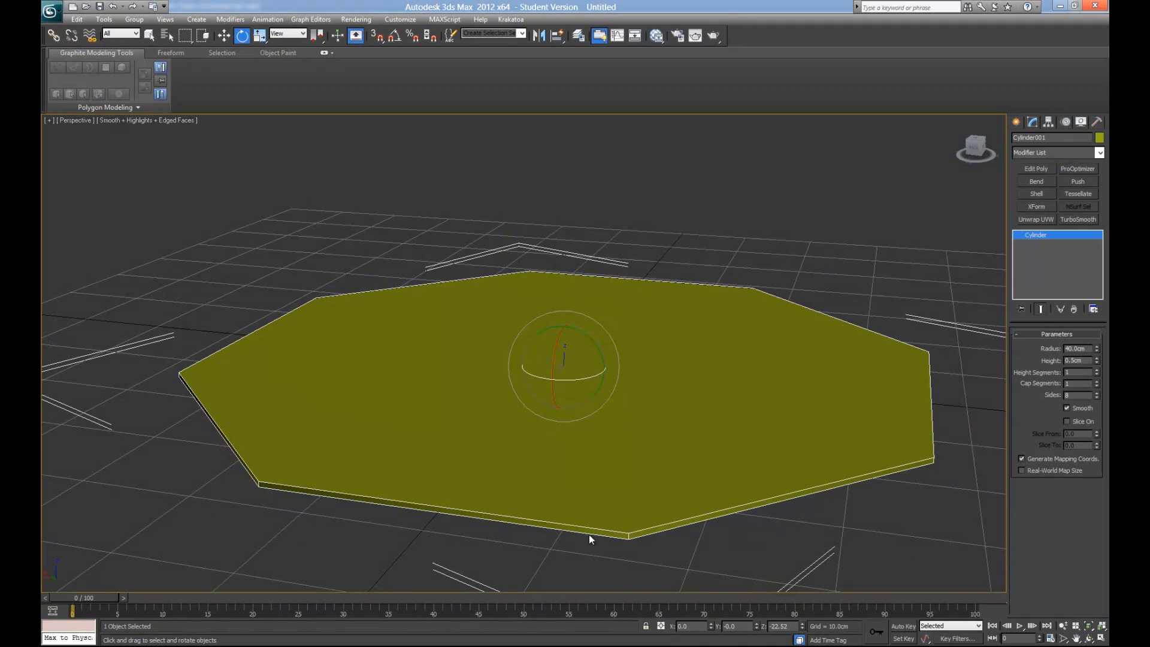
{"action": "middle_click_drag", "start_coordinate": [566, 526], "coordinate": [581, 493], "text": "alt"}
{"action": "scroll", "coordinate": [542, 565], "scroll_direction": "down", "scroll_amount": 7}
{"action": "scroll", "coordinate": [552, 513], "scroll_direction": "up", "scroll_amount": 4}
{"action": "scroll", "coordinate": [563, 500], "scroll_direction": "down", "scroll_amount": 3}
{"action": "scroll", "coordinate": [553, 524], "scroll_direction": "up", "scroll_amount": 3}
{"action": "scroll", "coordinate": [554, 524], "scroll_direction": "down", "scroll_amount": 3}
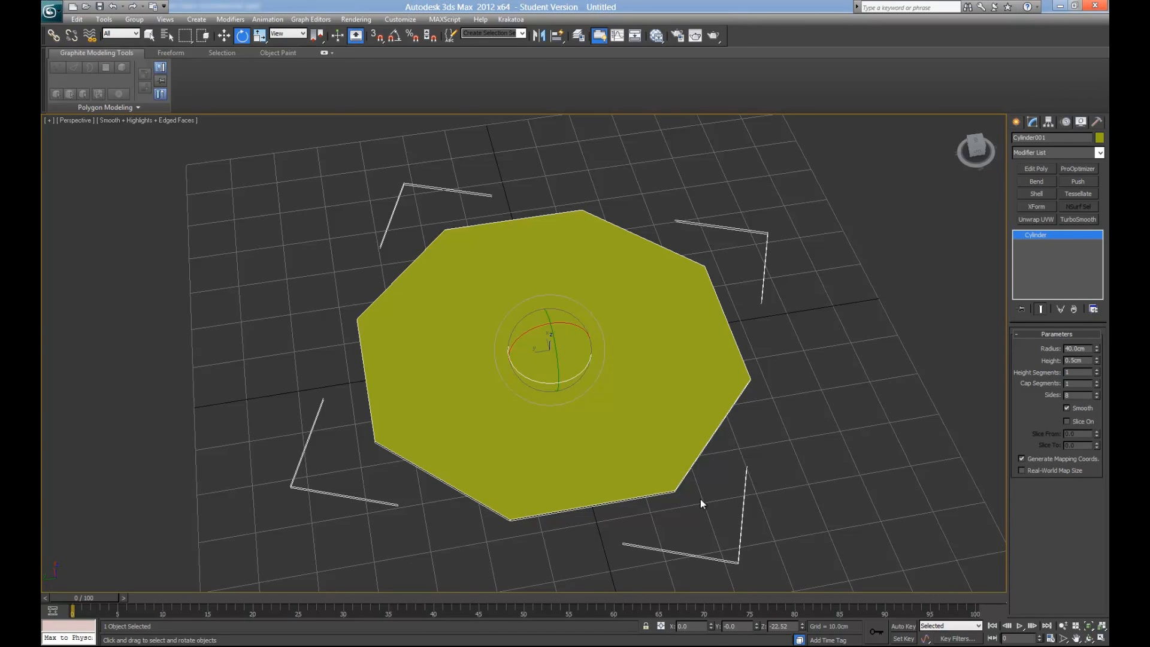
{"action": "scroll", "coordinate": [803, 506], "scroll_direction": "down", "scroll_amount": 3}
{"action": "middle_click_drag", "start_coordinate": [742, 487], "coordinate": [715, 365]}
{"action": "middle_click_drag", "start_coordinate": [614, 254], "coordinate": [707, 398]}
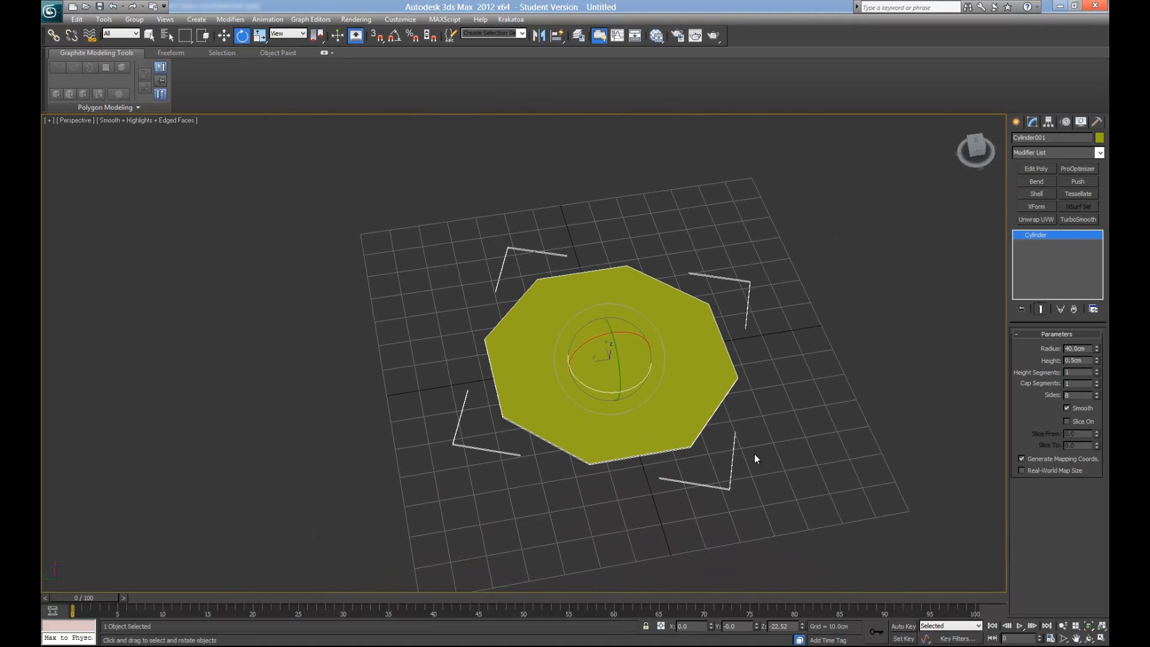
Step: Apply an XForm modifier to the octagonal plate
{"action": "left_click", "coordinate": [1037, 206]}
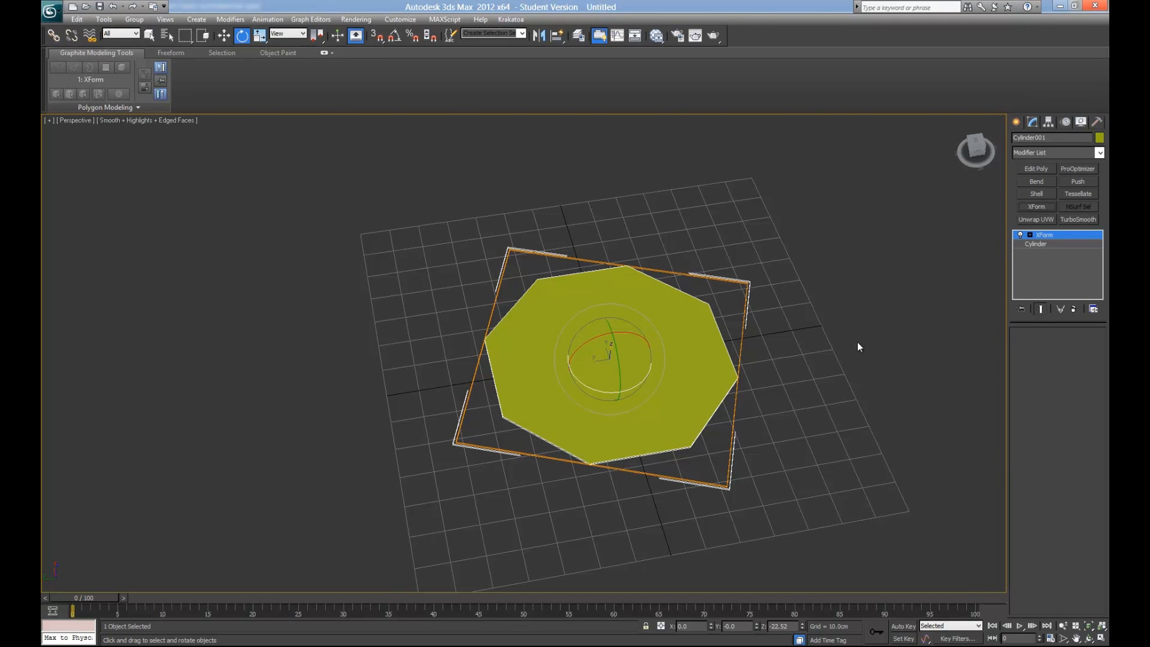
Step: Try scaling the octagonal plate uniformly and undo the scaling
{"action": "scroll", "coordinate": [806, 324], "scroll_direction": "up", "scroll_amount": 5}
{"action": "middle_click_drag", "start_coordinate": [839, 311], "coordinate": [817, 306]}
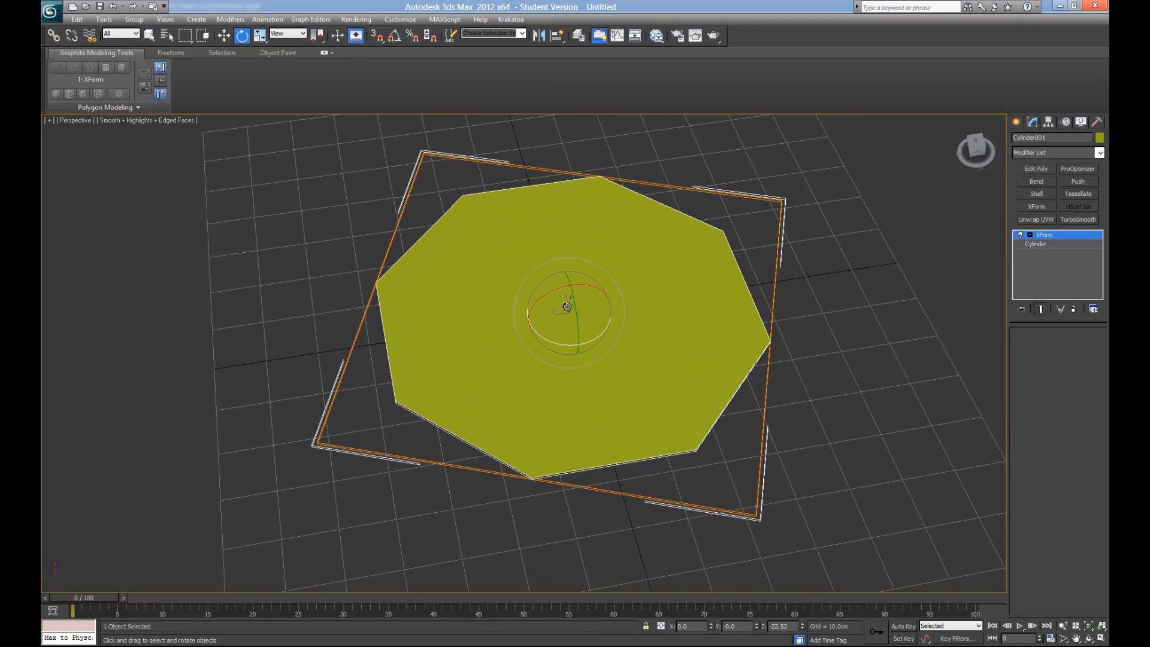
{"action": "key", "text": "r"}
{"action": "left_click_drag", "start_coordinate": [584, 283], "coordinate": [584, 271]}
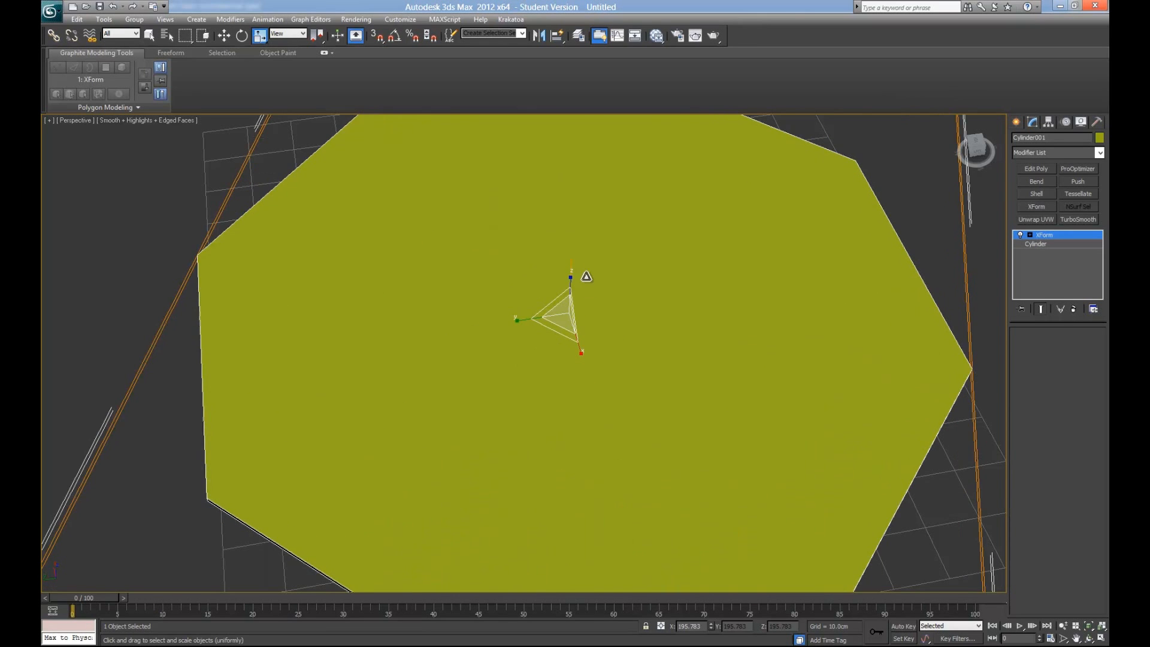
{"action": "key", "text": "ctrl+z"}
{"action": "key", "text": "r"}
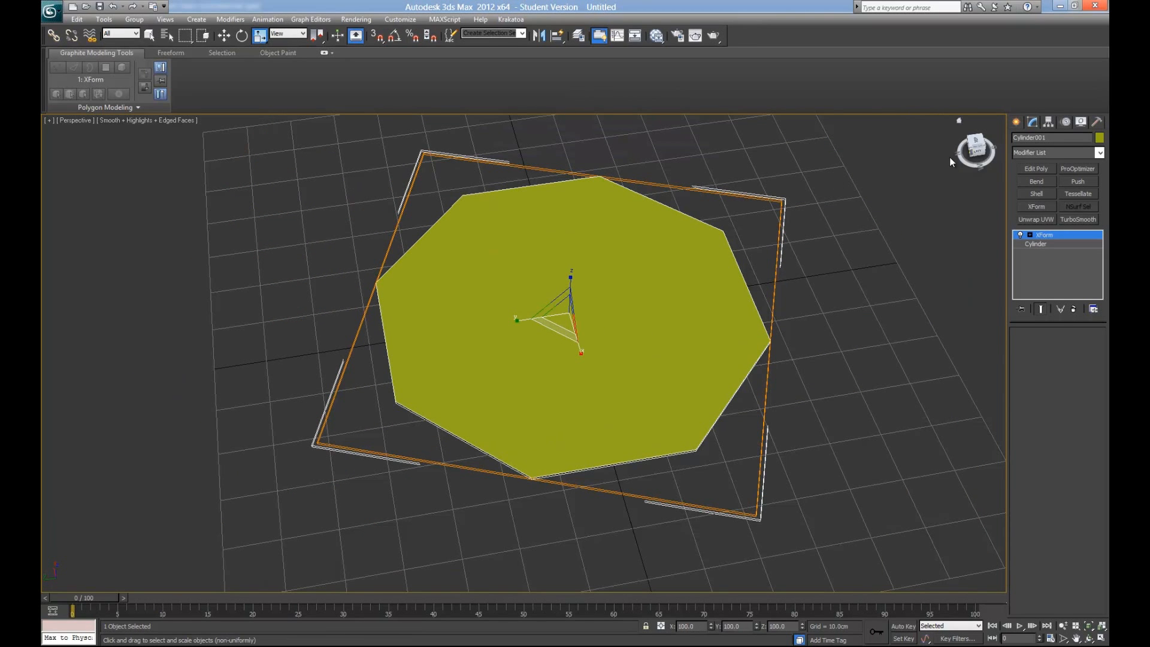
{"action": "right_click", "coordinate": [1050, 232]}
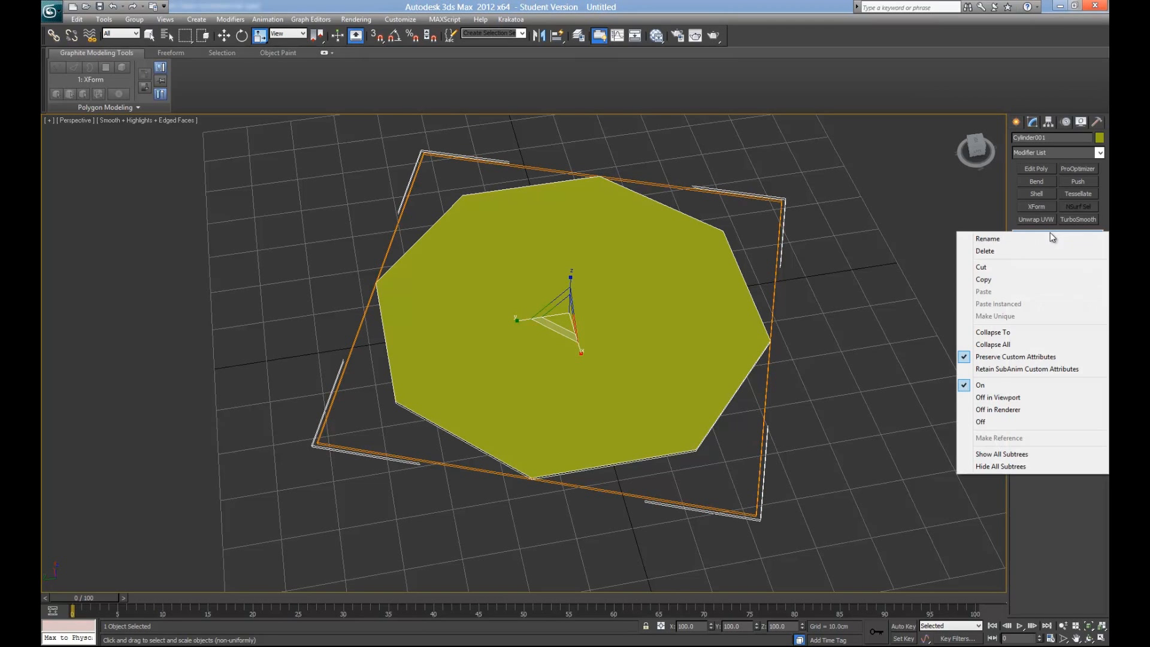
{"action": "left_click", "coordinate": [1014, 226]}
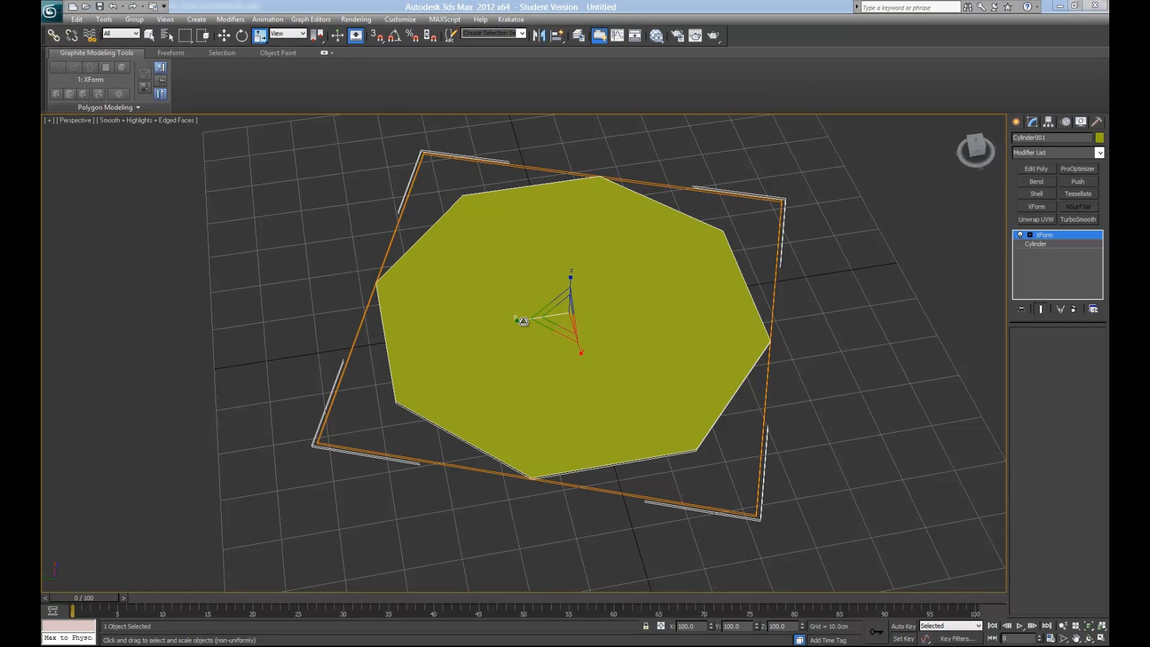
Step: Try stretching the octagonal plate along Y to about 283 percent and undo the stretch
{"action": "left_click_drag", "start_coordinate": [520, 321], "coordinate": [432, 334]}
{"action": "scroll", "coordinate": [599, 341], "scroll_direction": "down", "scroll_amount": 5}
{"action": "scroll", "coordinate": [596, 351], "scroll_direction": "up", "scroll_amount": 2}
{"action": "scroll", "coordinate": [599, 350], "scroll_direction": "up", "scroll_amount": 3}
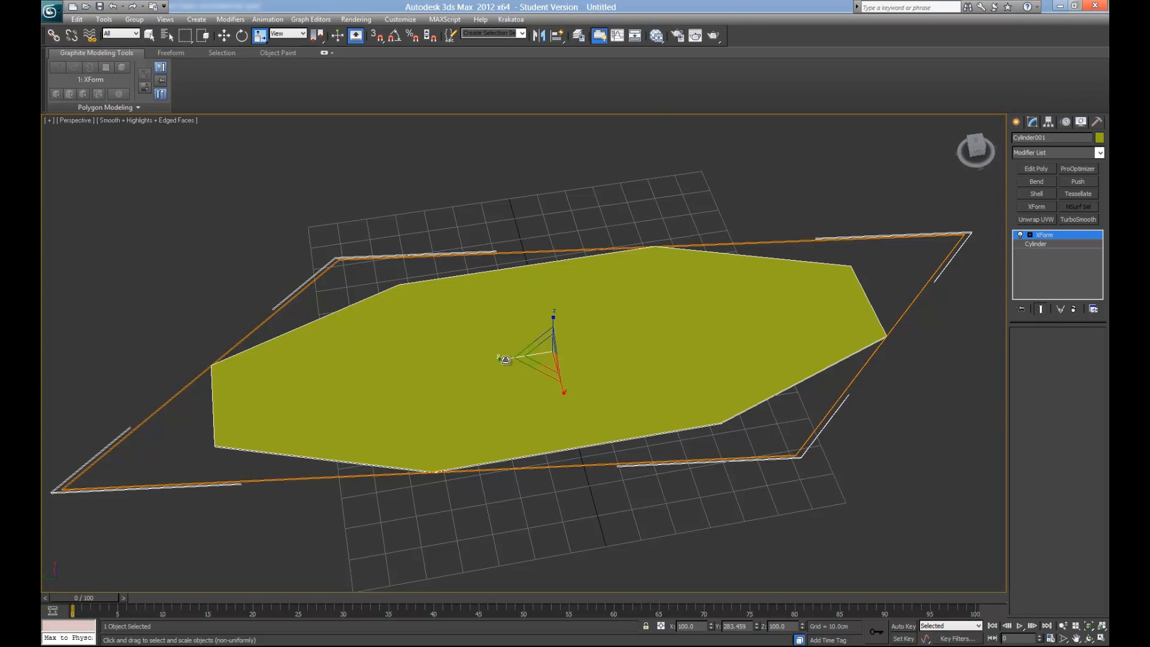
{"action": "key", "text": "ctrl+z"}
{"action": "scroll", "coordinate": [706, 360], "scroll_direction": "up", "scroll_amount": 4}
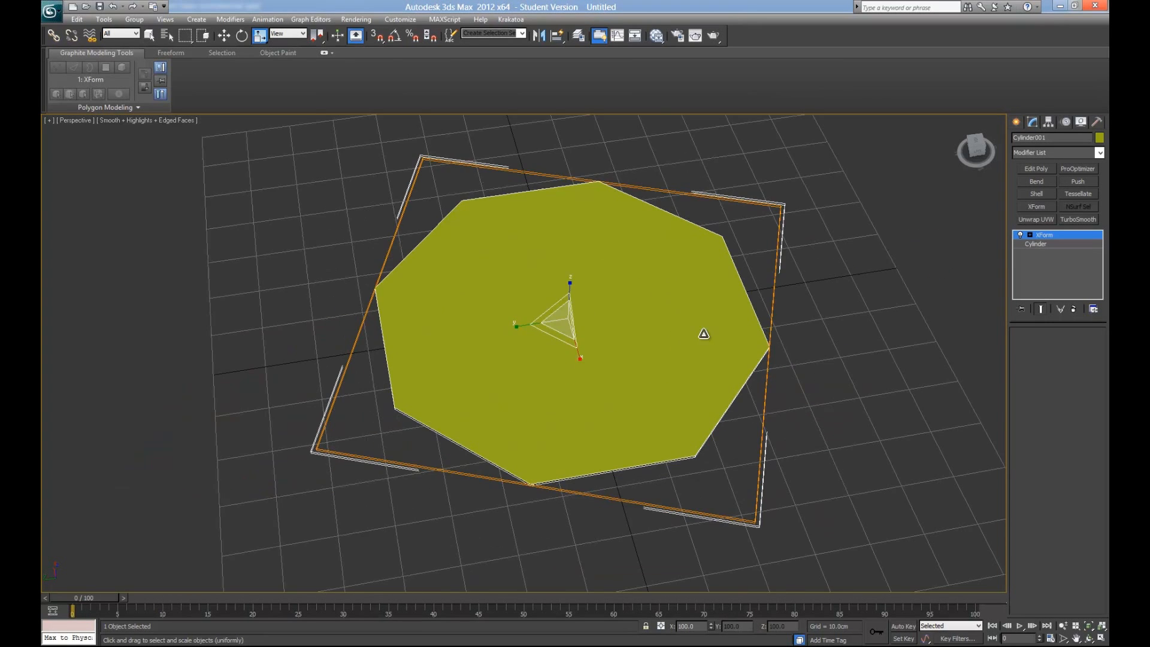
{"action": "right_click", "coordinate": [1048, 236]}
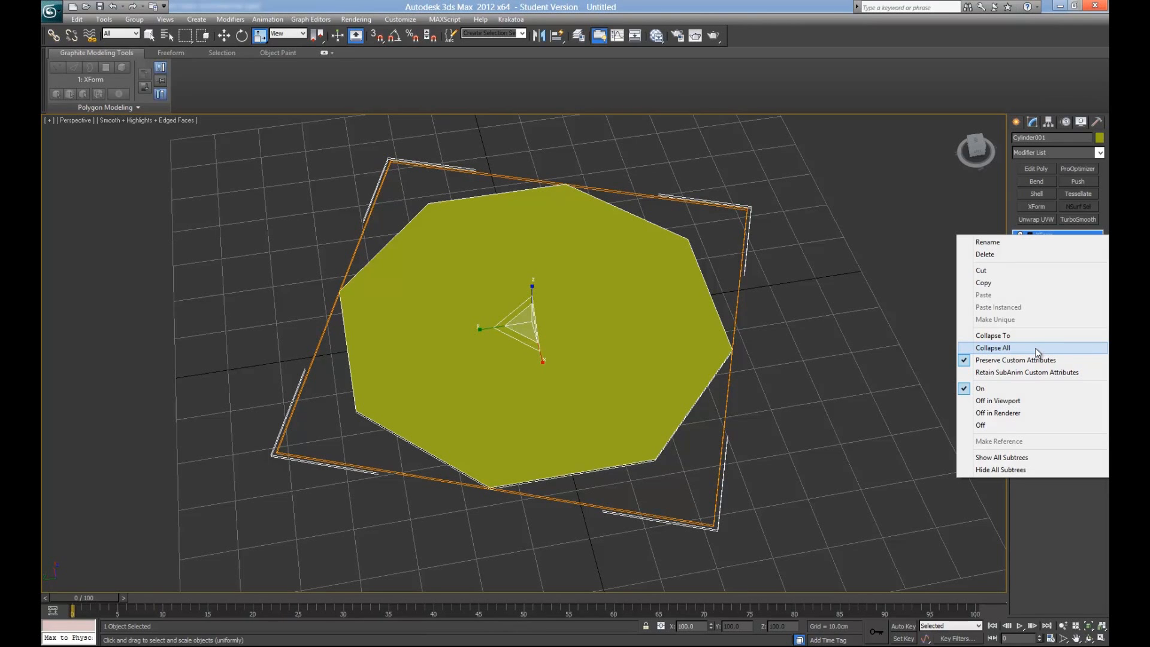
{"action": "left_click", "coordinate": [1005, 210]}
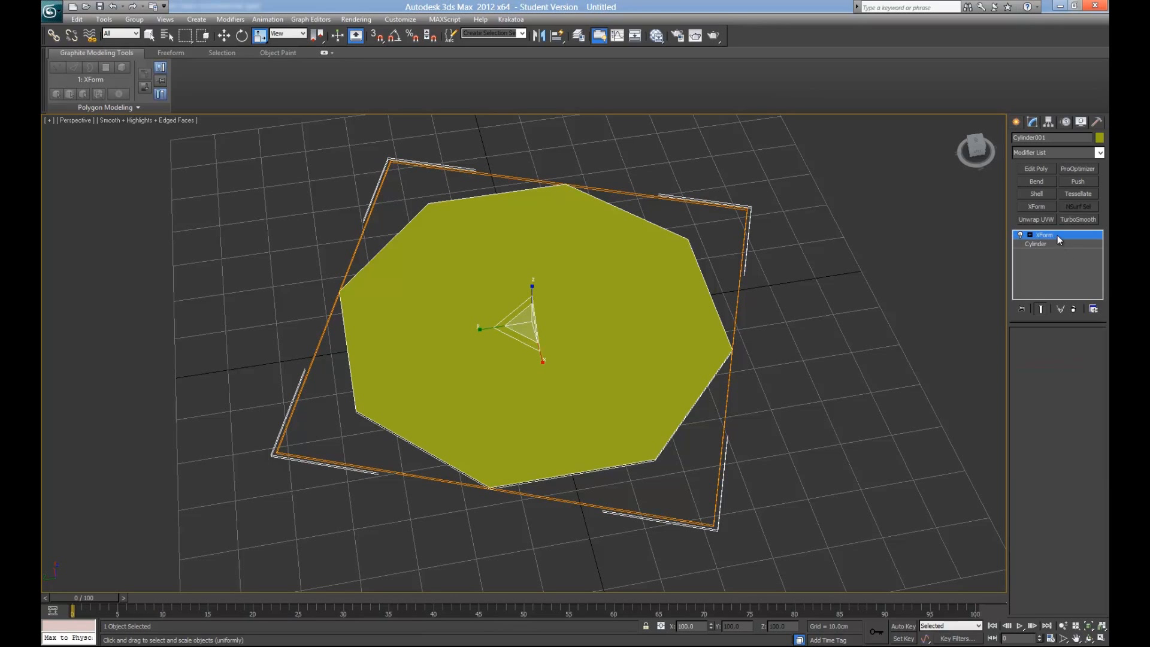
{"action": "left_click", "coordinate": [1046, 152]}
{"action": "scroll", "coordinate": [1052, 307], "scroll_direction": "down", "scroll_amount": 5}
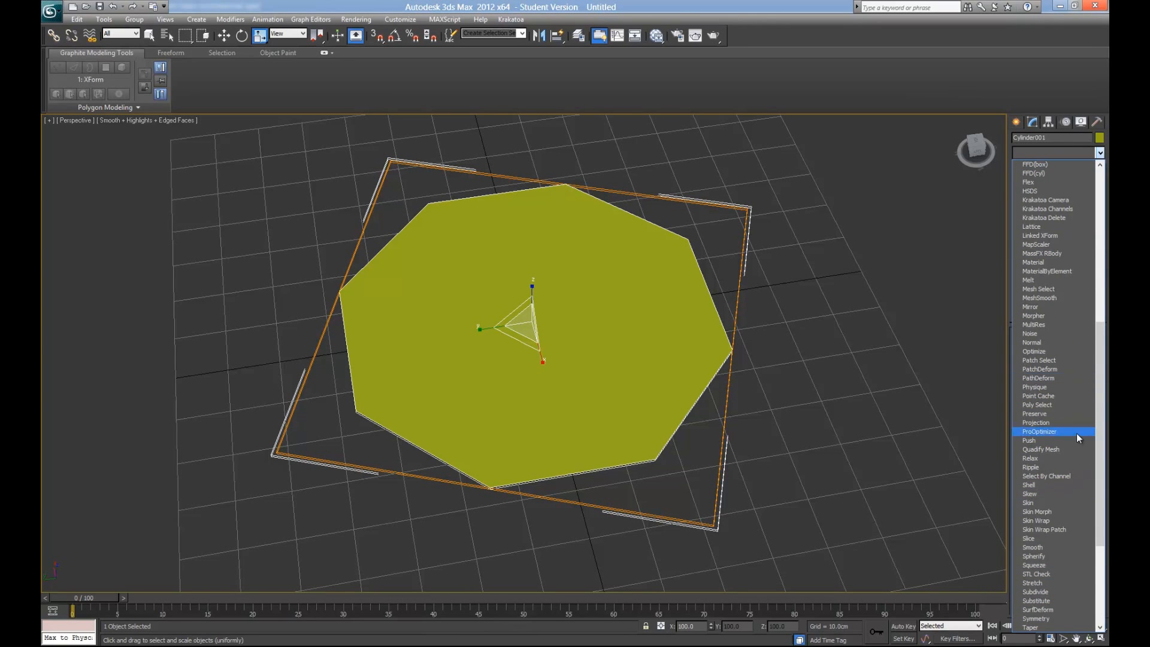
{"action": "scroll", "coordinate": [1063, 554], "scroll_direction": "down", "scroll_amount": 4}
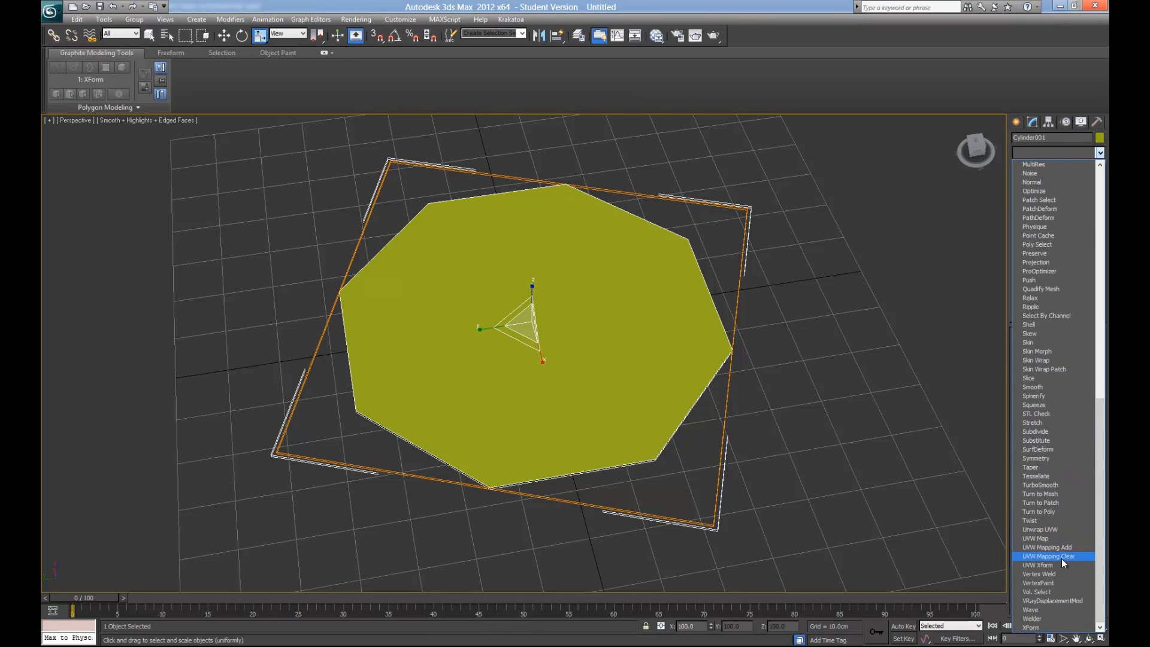
{"action": "scroll", "coordinate": [1091, 329], "scroll_direction": "up", "scroll_amount": 3}
{"action": "scroll", "coordinate": [1052, 170], "scroll_direction": "up", "scroll_amount": 3}
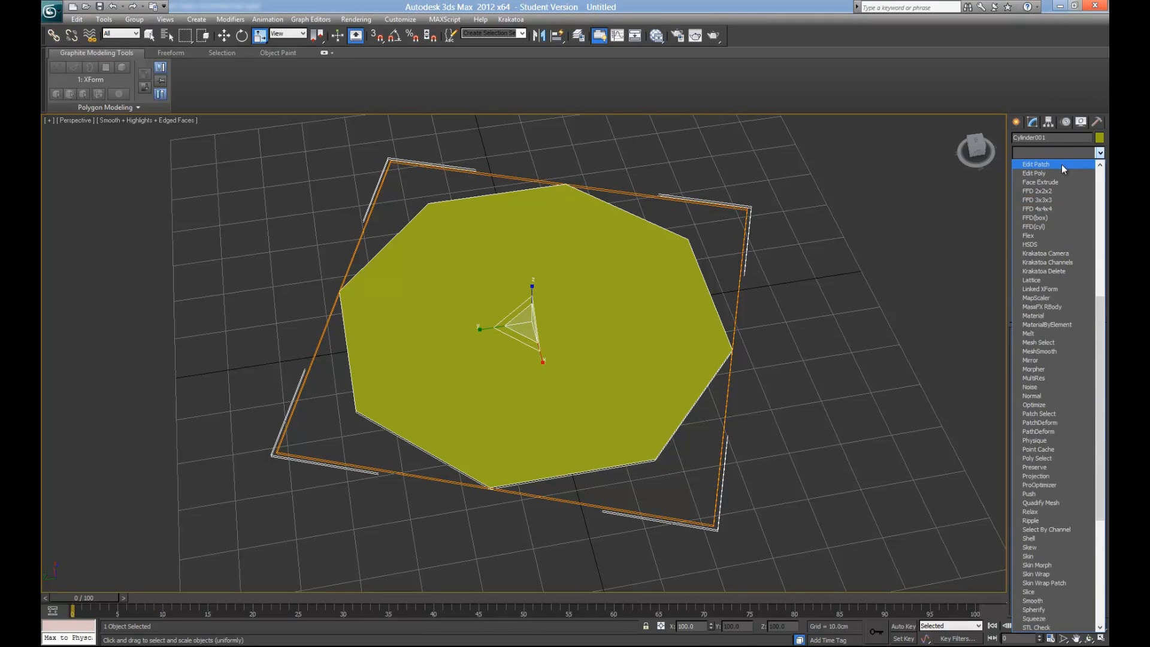
Step: Reset the selected octagonal plate's transform with the Reset XForm utility
{"action": "left_click", "coordinate": [1100, 120]}
{"action": "left_click", "coordinate": [1096, 123]}
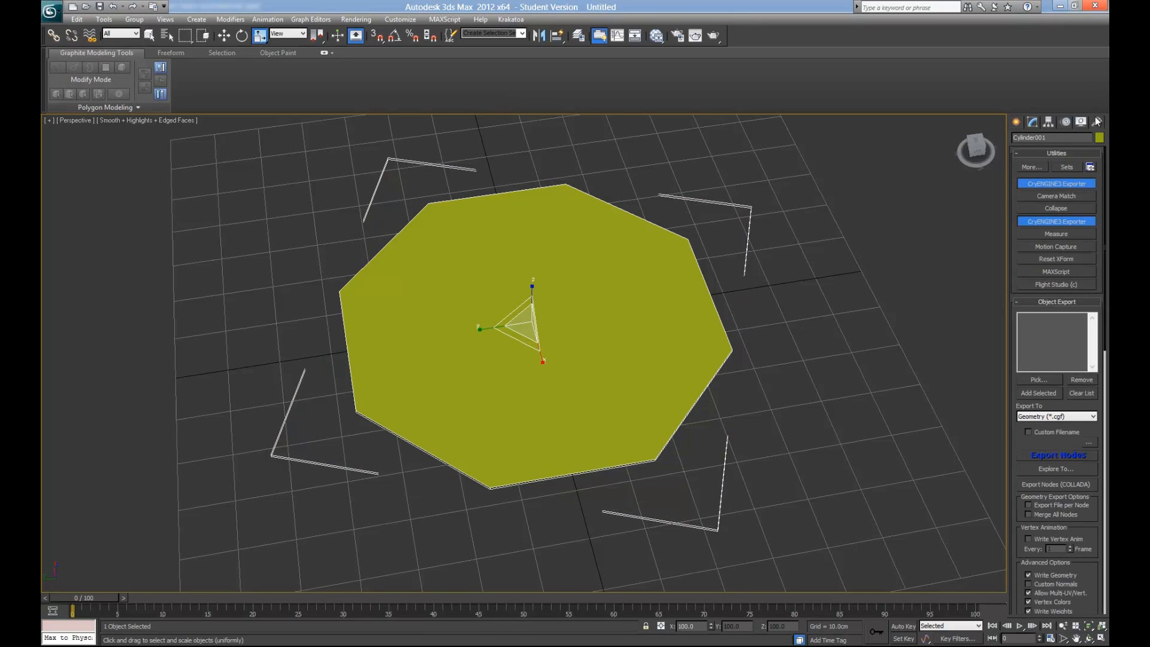
{"action": "left_click", "coordinate": [1072, 259]}
{"action": "left_click", "coordinate": [1073, 322]}
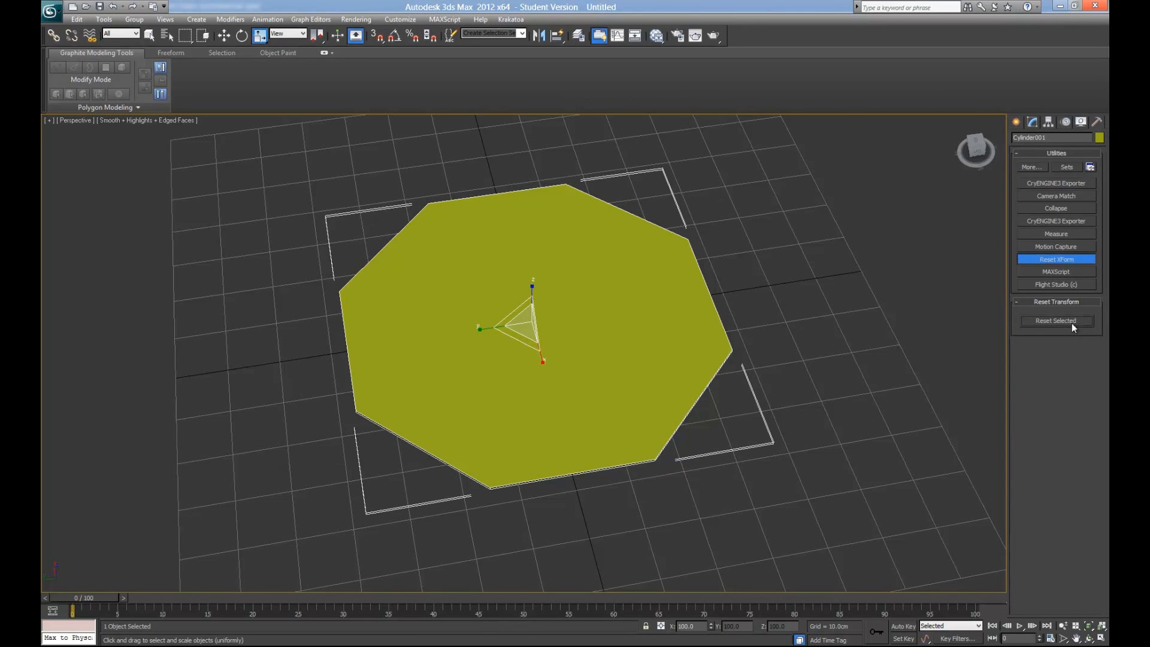
Step: Collapse the octagonal plate's entire modifier stack
{"action": "left_click", "coordinate": [1031, 122]}
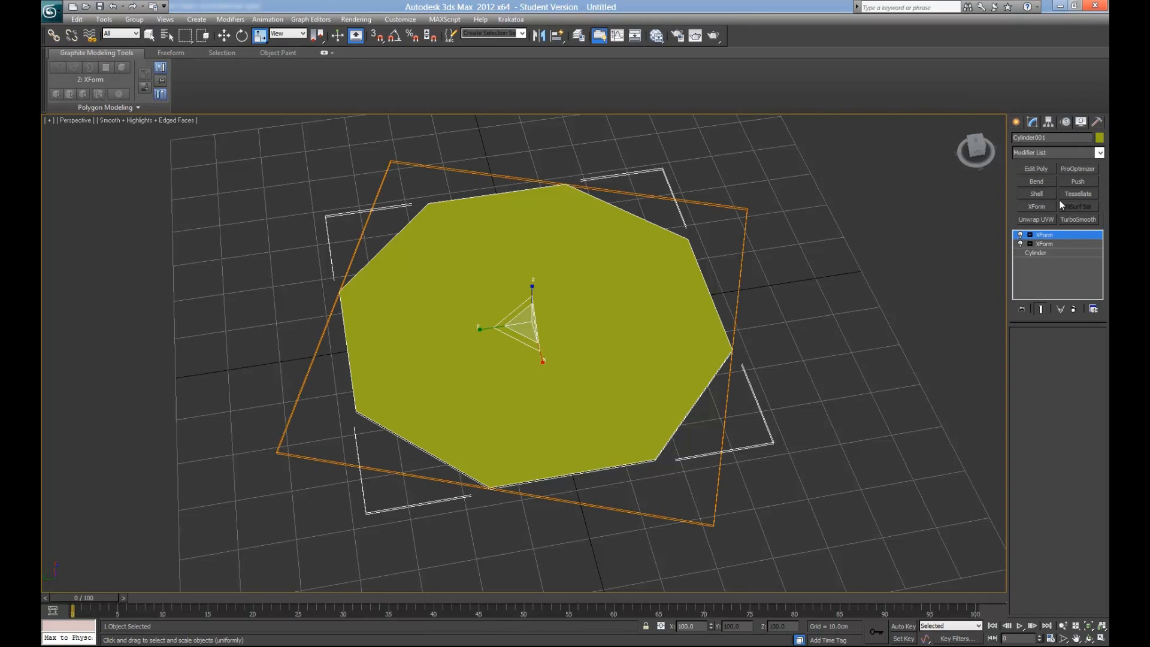
{"action": "right_click", "coordinate": [1058, 236]}
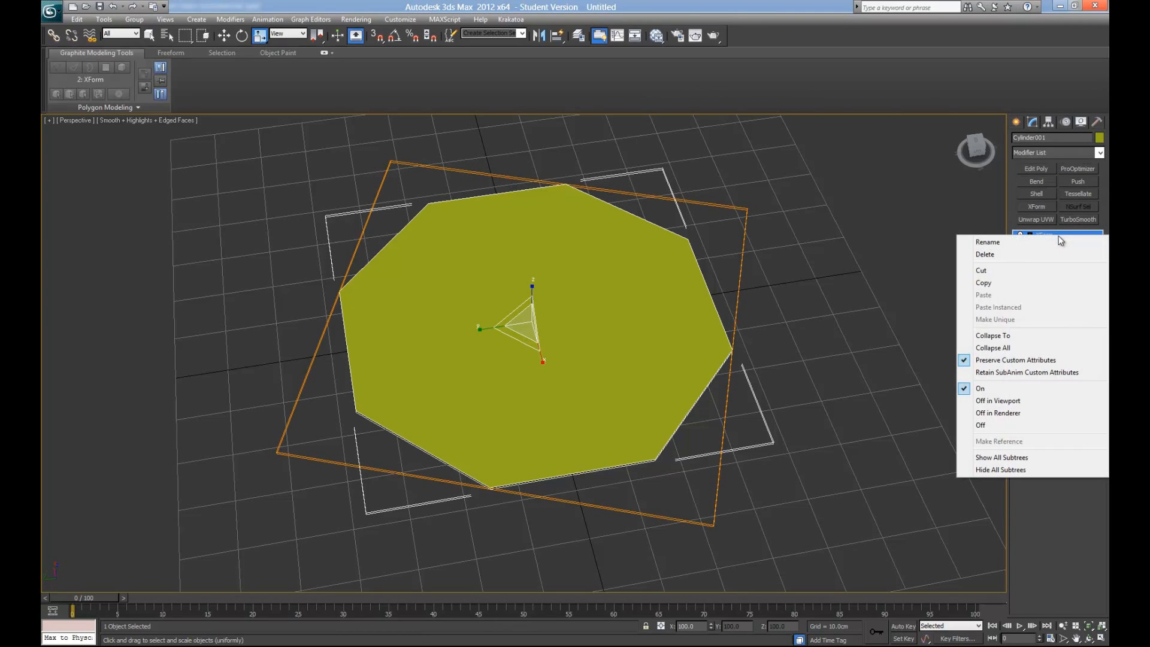
{"action": "left_click", "coordinate": [1030, 347]}
Step: Turn on angle snapping and rotate the octagonal plate upright so it stands perpendicular to the grid
{"action": "middle_click_drag", "start_coordinate": [845, 365], "coordinate": [732, 191], "text": "alt"}
{"action": "middle_click_drag", "start_coordinate": [387, 214], "coordinate": [541, 290], "text": "alt"}
{"action": "key", "text": "w"}
{"action": "key", "text": "e"}
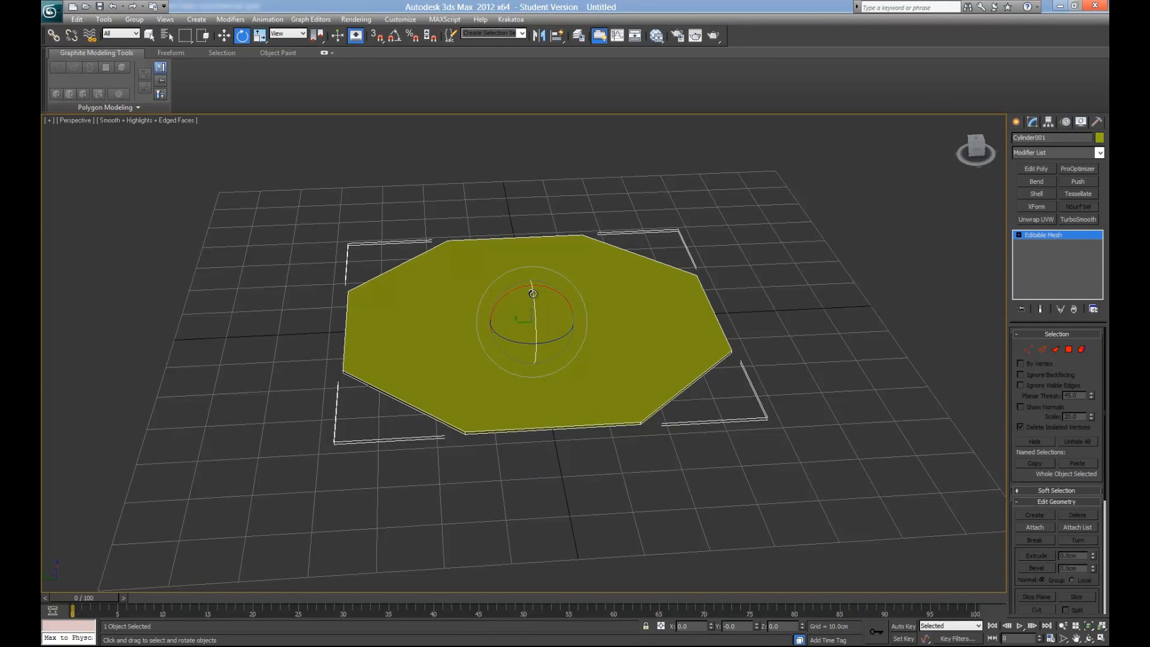
{"action": "key", "text": "z"}
{"action": "scroll", "coordinate": [532, 292], "scroll_direction": "down", "scroll_amount": 7}
{"action": "middle_click_drag", "start_coordinate": [539, 294], "coordinate": [568, 285]}
{"action": "key", "text": "a"}
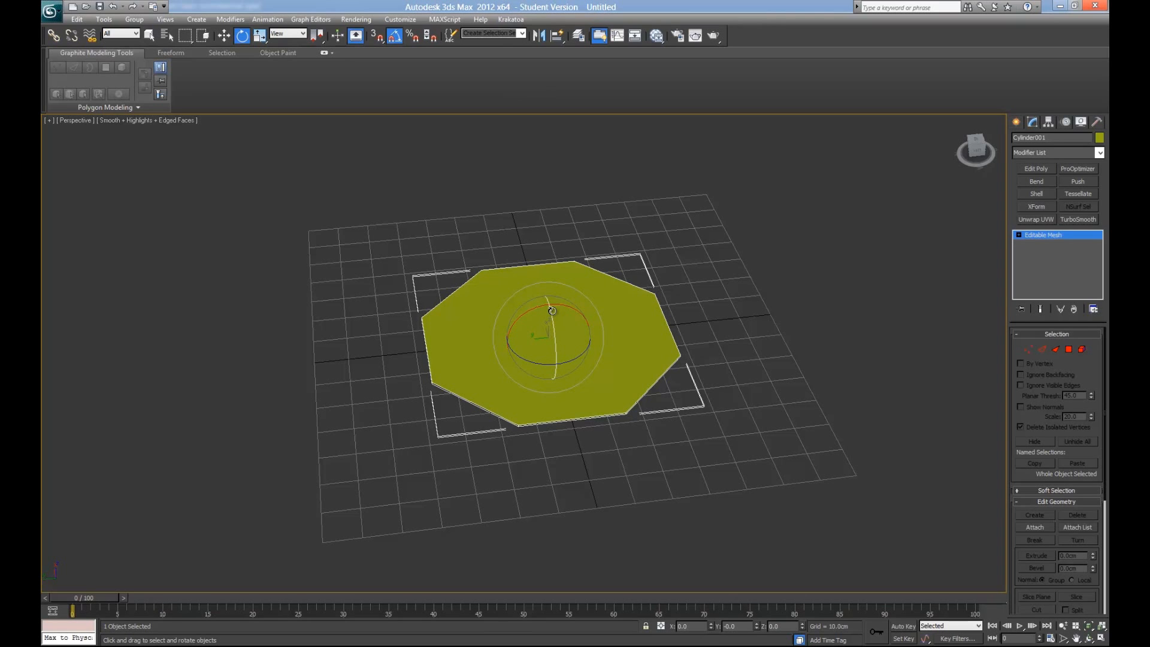
{"action": "left_click_drag", "start_coordinate": [552, 311], "coordinate": [562, 360]}
Step: Raise the upright plate along Z to about 122 cm above the grid
{"action": "middle_click_drag", "start_coordinate": [561, 361], "coordinate": [645, 376], "text": "alt"}
{"action": "scroll", "coordinate": [630, 381], "scroll_direction": "down", "scroll_amount": 3}
{"action": "key", "text": "w"}
{"action": "left_click_drag", "start_coordinate": [526, 338], "coordinate": [526, 173]}
{"action": "middle_click_drag", "start_coordinate": [646, 219], "coordinate": [616, 381]}
{"action": "scroll", "coordinate": [616, 379], "scroll_direction": "down", "scroll_amount": 2}
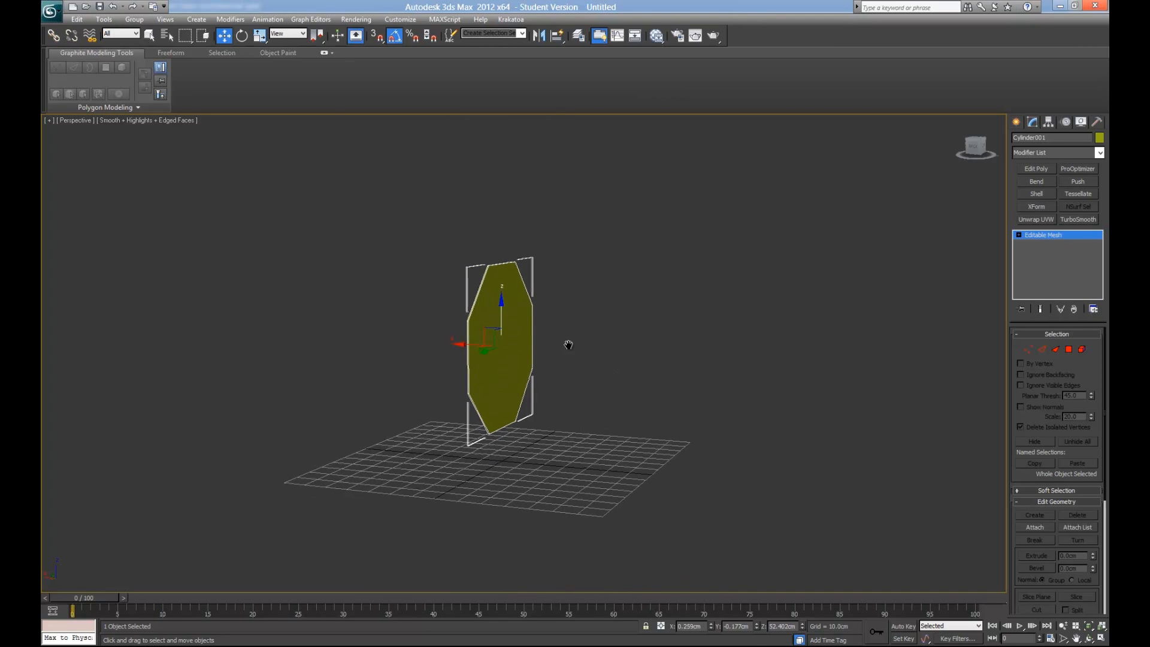
{"action": "middle_click_drag", "start_coordinate": [567, 344], "coordinate": [566, 404]}
{"action": "left_click_drag", "start_coordinate": [500, 381], "coordinate": [521, 211]}
{"action": "middle_click_drag", "start_coordinate": [605, 300], "coordinate": [561, 302], "text": "alt"}
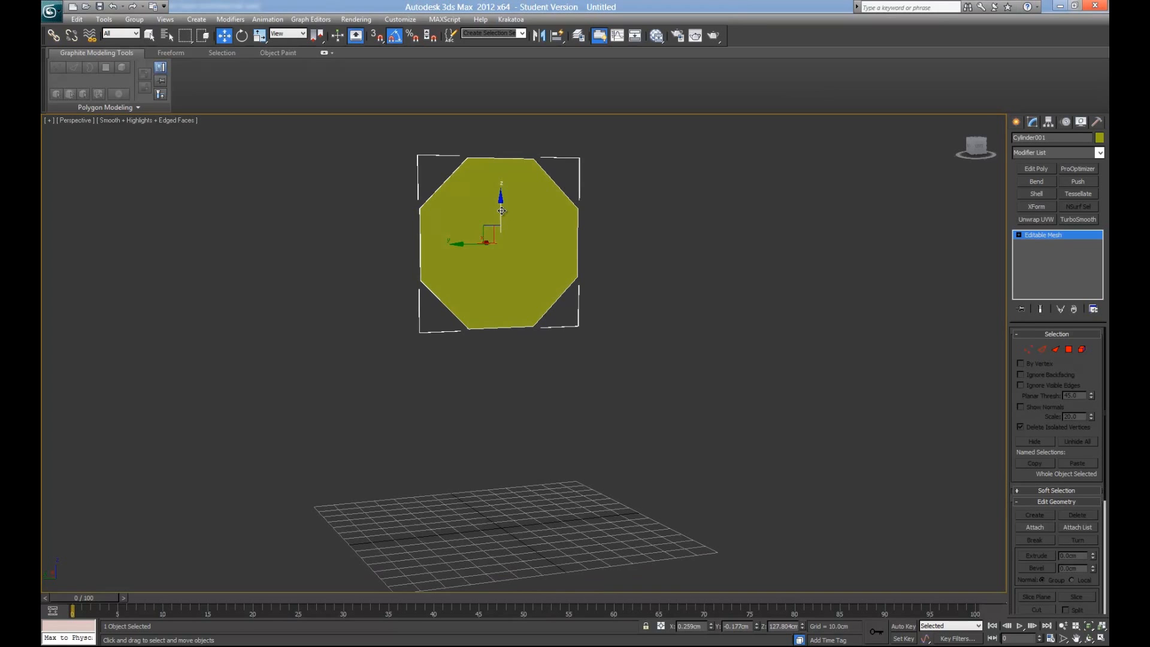
{"action": "left_click_drag", "start_coordinate": [502, 213], "coordinate": [503, 227]}
Step: Convert the octagonal plate to an Editable Poly
{"action": "middle_click_drag", "start_coordinate": [503, 242], "coordinate": [524, 297], "text": "alt"}
{"action": "middle_click_drag", "start_coordinate": [608, 276], "coordinate": [687, 362]}
{"action": "scroll", "coordinate": [579, 282], "scroll_direction": "up", "scroll_amount": 3}
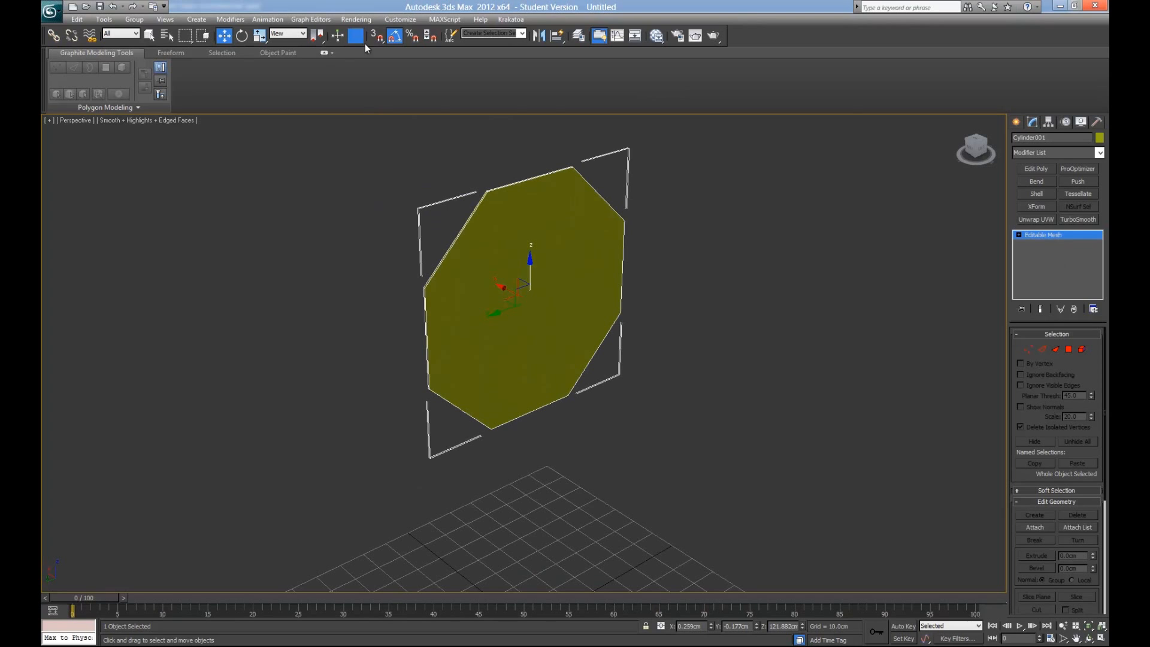
{"action": "right_click", "coordinate": [1064, 236]}
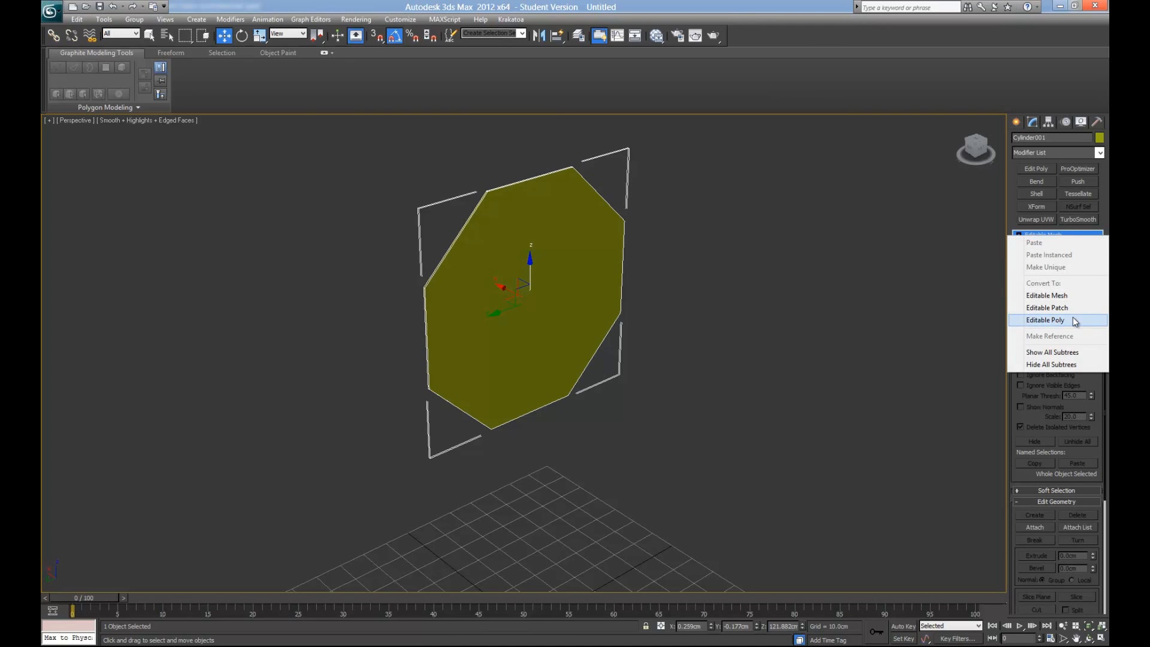
{"action": "right_click", "coordinate": [543, 235]}
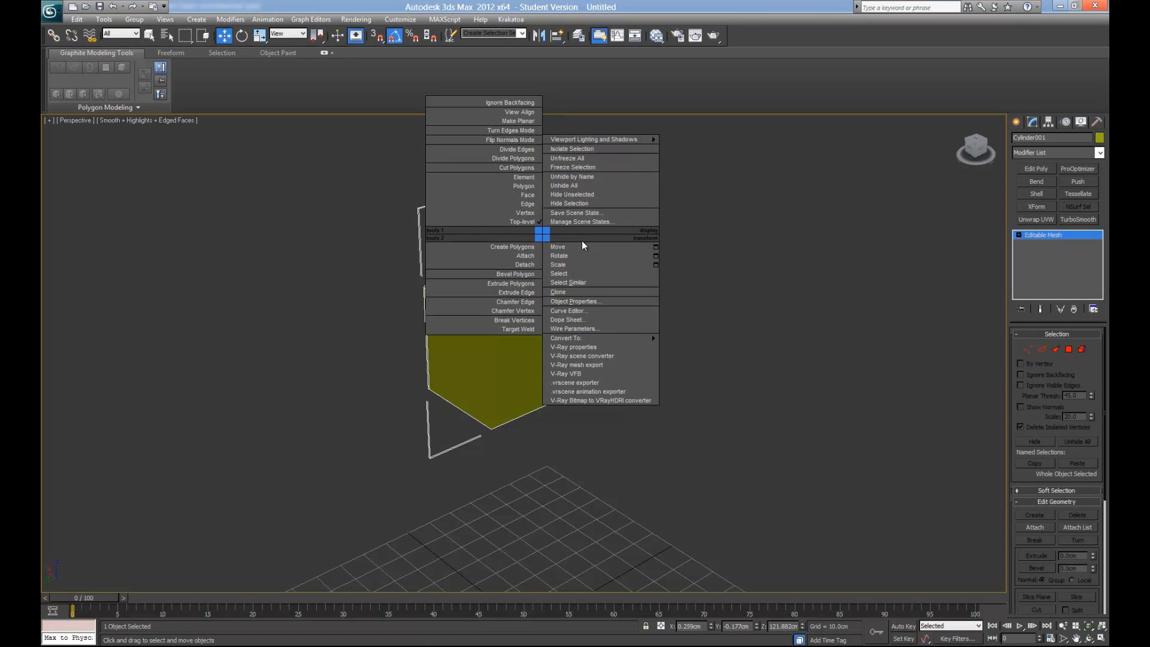
{"action": "mouse_move", "coordinate": [599, 337]}
{"action": "left_click", "coordinate": [732, 347]}
{"action": "middle_click_drag", "start_coordinate": [712, 335], "coordinate": [947, 284], "text": "alt"}
{"action": "right_click", "coordinate": [1030, 236]}
Step: Create a vertical cylinder post on the grid beside the plate, about 3.18 cm in radius and 163 cm tall
{"action": "middle_click_drag", "start_coordinate": [689, 392], "coordinate": [616, 244], "text": "alt"}
{"action": "scroll", "coordinate": [602, 285], "scroll_direction": "down", "scroll_amount": 3}
{"action": "middle_click_drag", "start_coordinate": [616, 245], "coordinate": [933, 226], "text": "alt"}
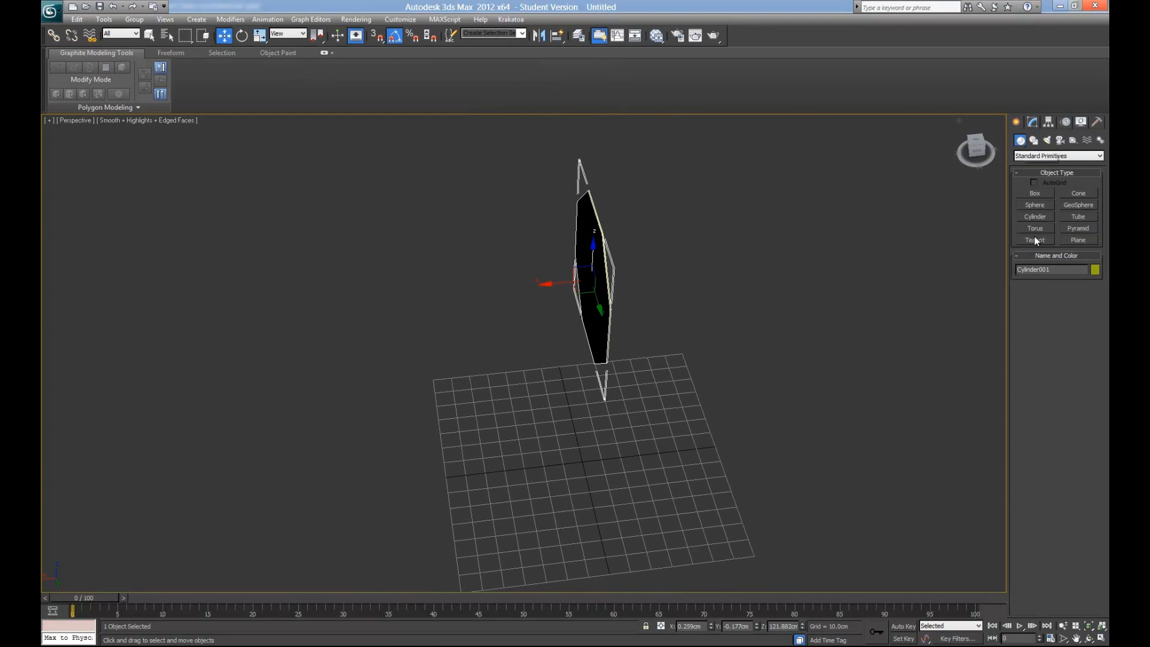
{"action": "left_click", "coordinate": [1040, 217]}
{"action": "left_click", "coordinate": [1032, 184]}
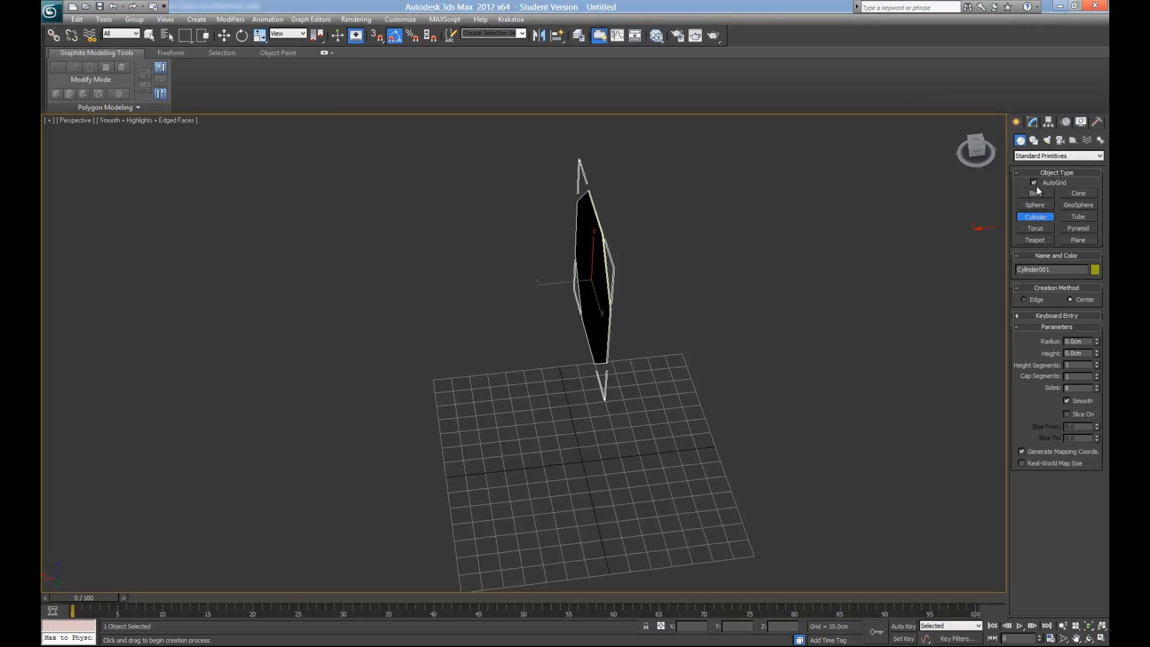
{"action": "middle_click_drag", "start_coordinate": [565, 465], "coordinate": [569, 477], "text": "alt"}
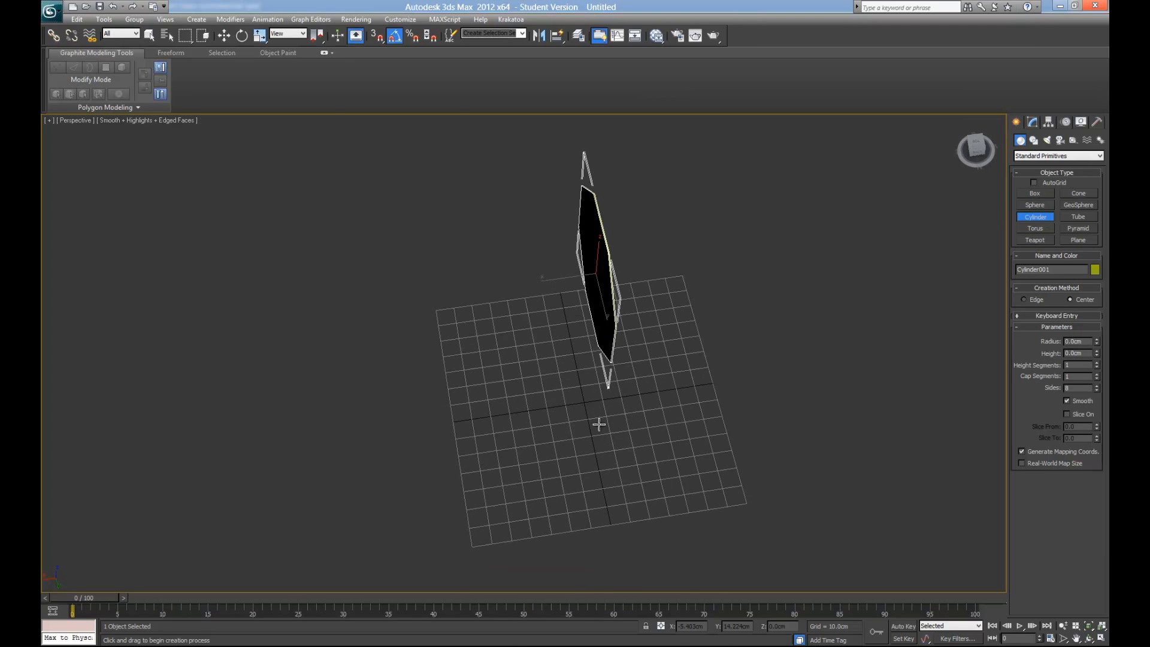
{"action": "left_click_drag", "start_coordinate": [565, 405], "coordinate": [567, 407]}
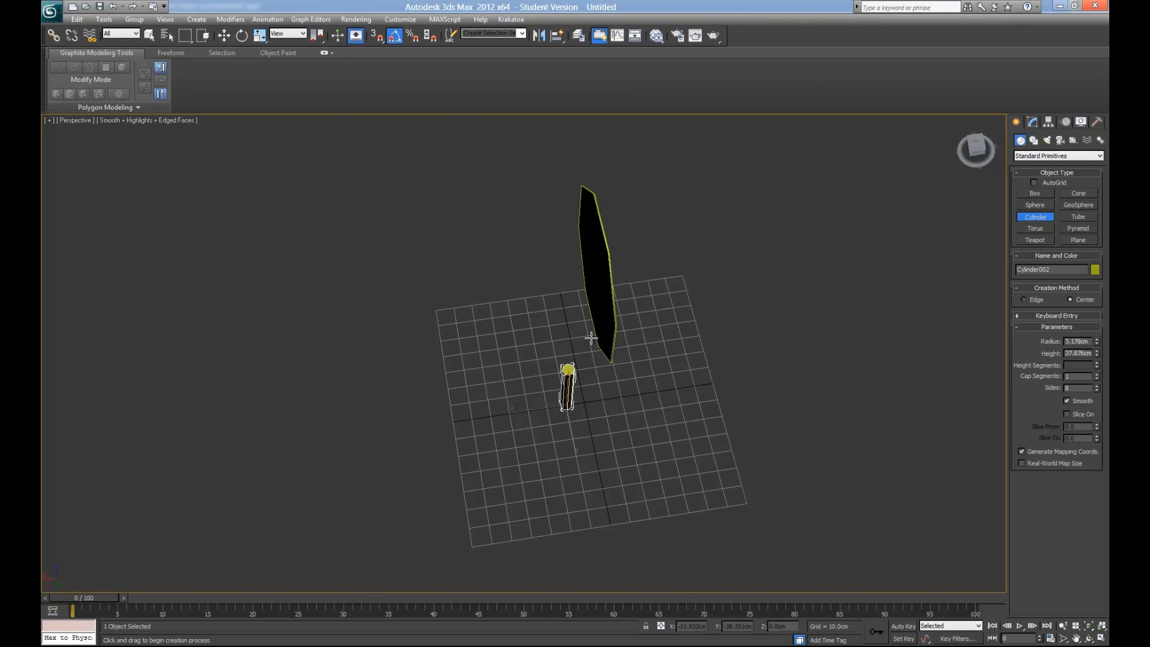
{"action": "right_click", "coordinate": [567, 100]}
{"action": "middle_click_drag", "start_coordinate": [555, 304], "coordinate": [593, 295], "text": "alt"}
{"action": "key", "text": "w"}
{"action": "scroll", "coordinate": [546, 269], "scroll_direction": "up", "scroll_amount": 5}
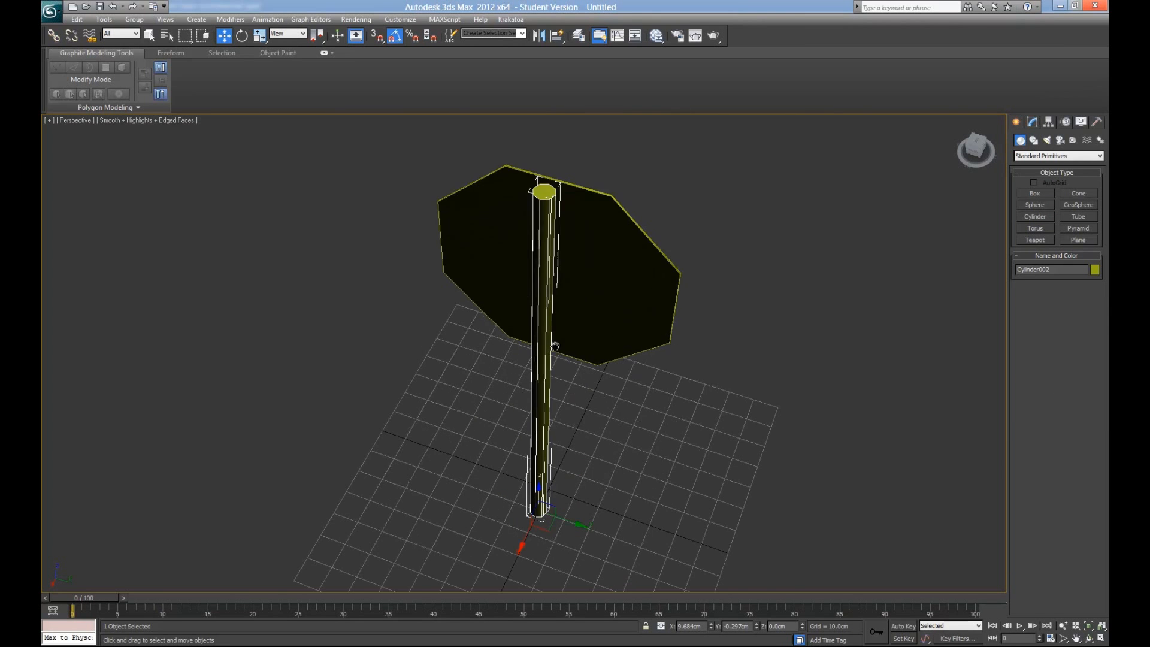
{"action": "middle_click_drag", "start_coordinate": [544, 265], "coordinate": [544, 364]}
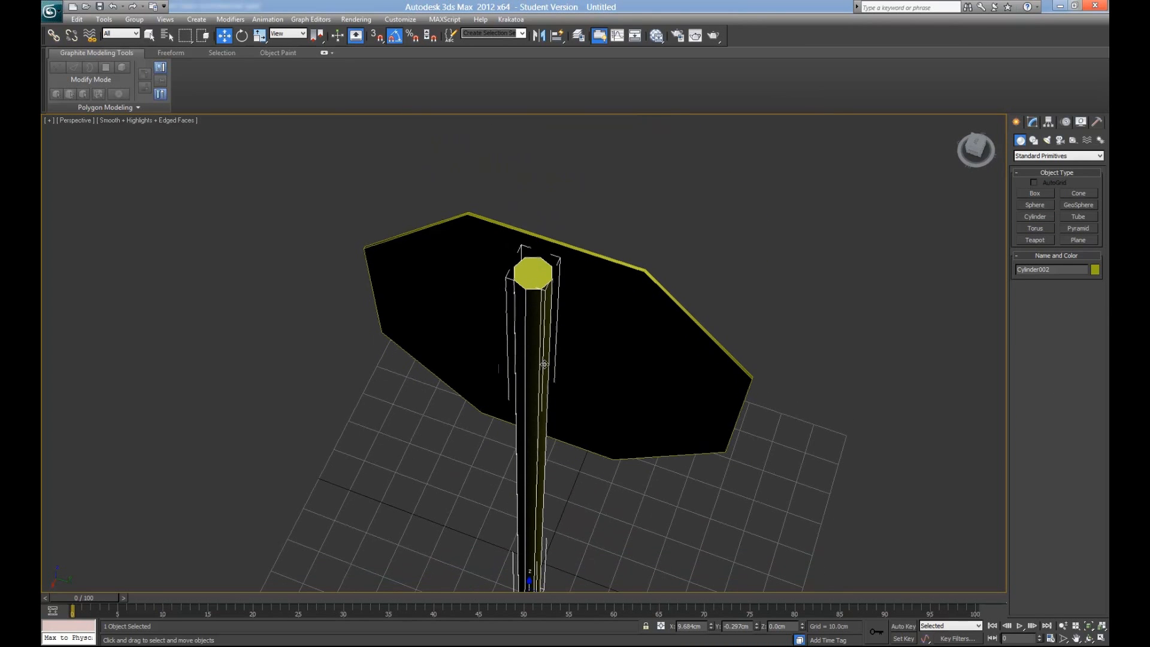
Step: Set the post's number of sides to 10 and its radius to 2.5 cm
{"action": "left_click", "coordinate": [1032, 123]}
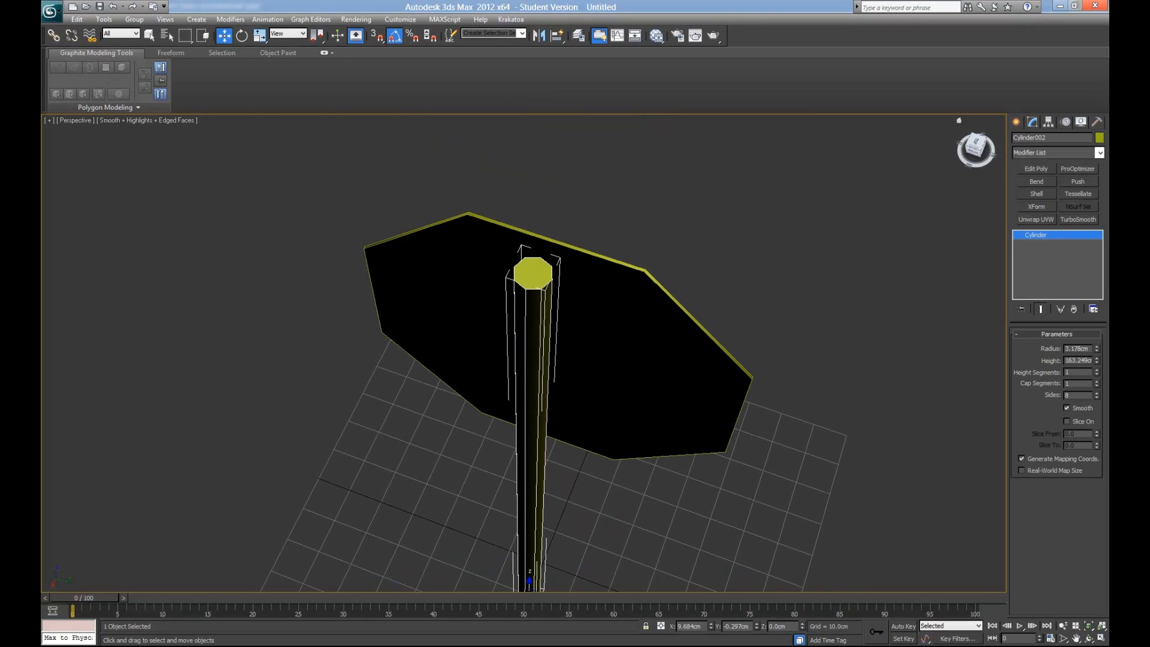
{"action": "left_click", "coordinate": [1097, 393]}
{"action": "left_click", "coordinate": [1097, 393]}
{"action": "middle_click_drag", "start_coordinate": [855, 363], "coordinate": [657, 352], "text": "alt"}
{"action": "scroll", "coordinate": [609, 401], "scroll_direction": "up", "scroll_amount": 3}
{"action": "scroll", "coordinate": [675, 383], "scroll_direction": "up", "scroll_amount": 1}
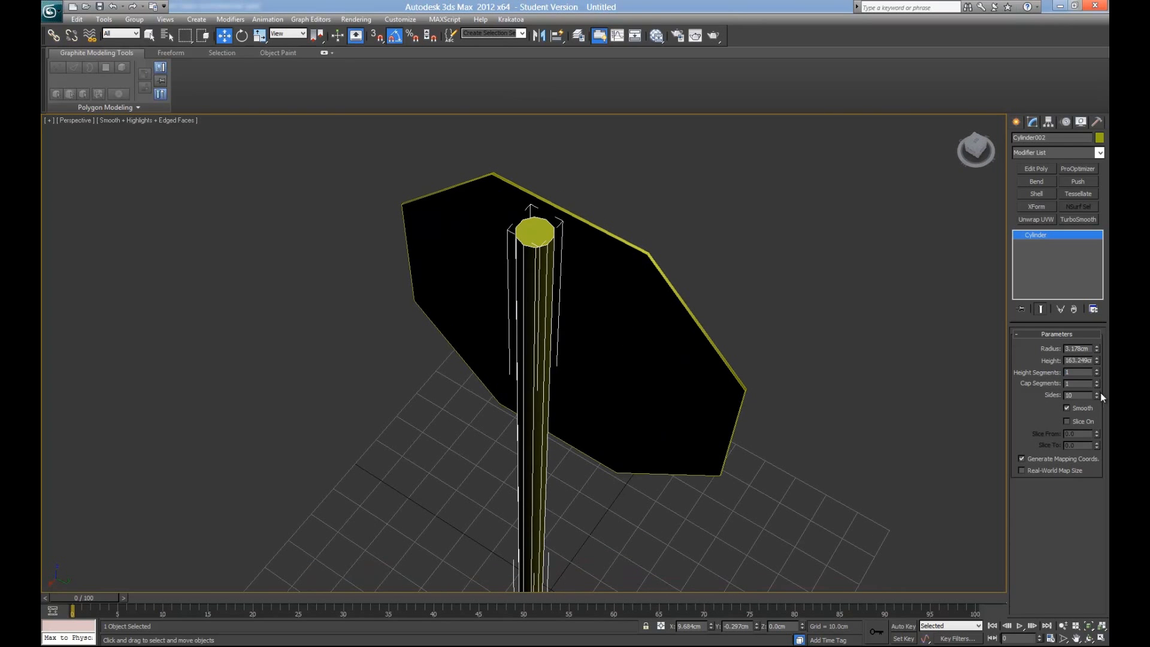
{"action": "left_click_drag", "start_coordinate": [1097, 348], "coordinate": [943, 343]}
{"action": "type", "text": "2.5"}
{"action": "key", "text": "Return"}
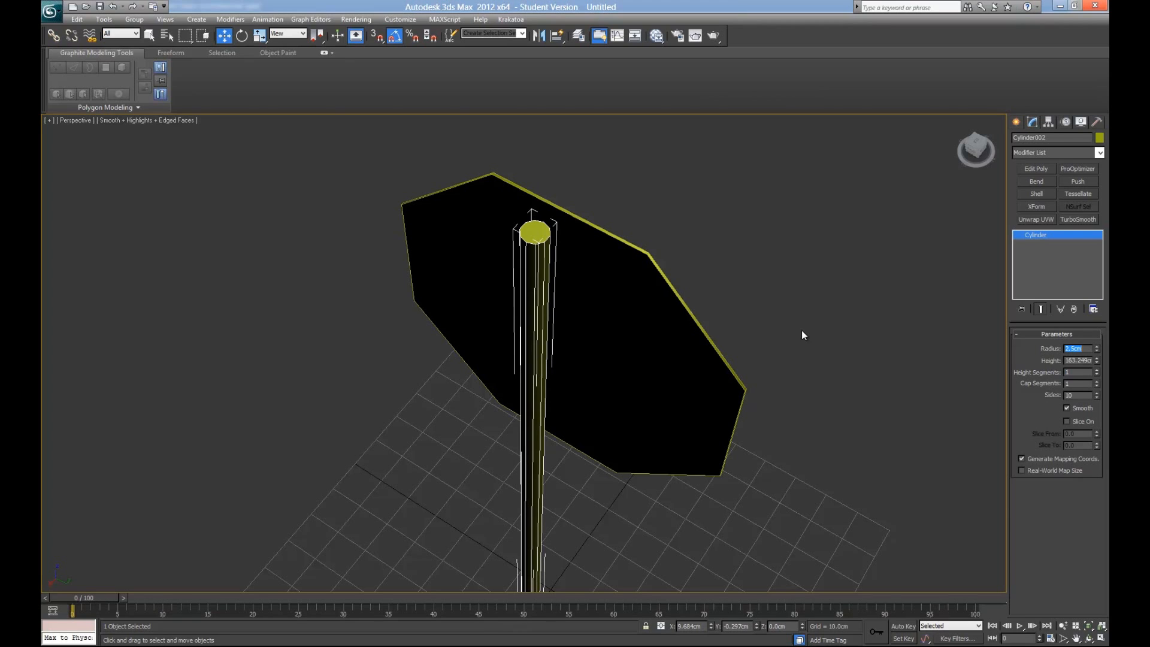
Step: Try post heights of 170 cm and 160 cm against the sign plate
{"action": "double_click", "coordinate": [1068, 361]}
{"action": "type", "text": "170"}
{"action": "key", "text": "Return"}
{"action": "middle_click_drag", "start_coordinate": [637, 401], "coordinate": [626, 386], "text": "alt"}
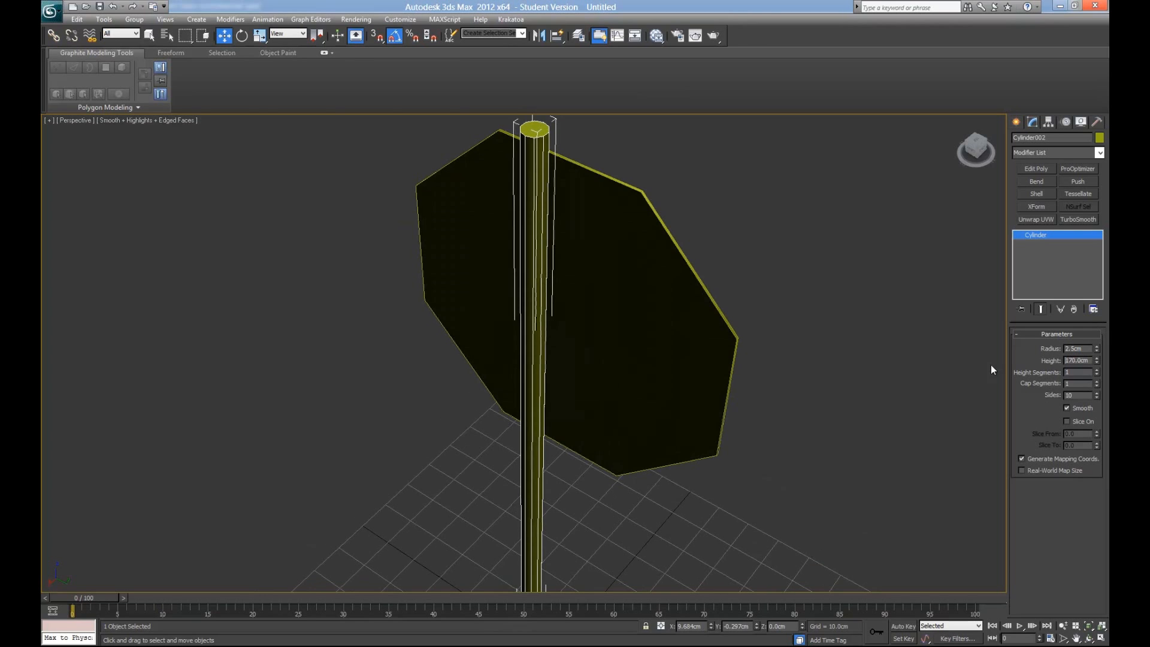
{"action": "double_click", "coordinate": [1090, 360]}
{"action": "type", "text": "16"}
{"action": "key", "text": "Return"}
{"action": "middle_click_drag", "start_coordinate": [575, 292], "coordinate": [779, 303], "text": "alt"}
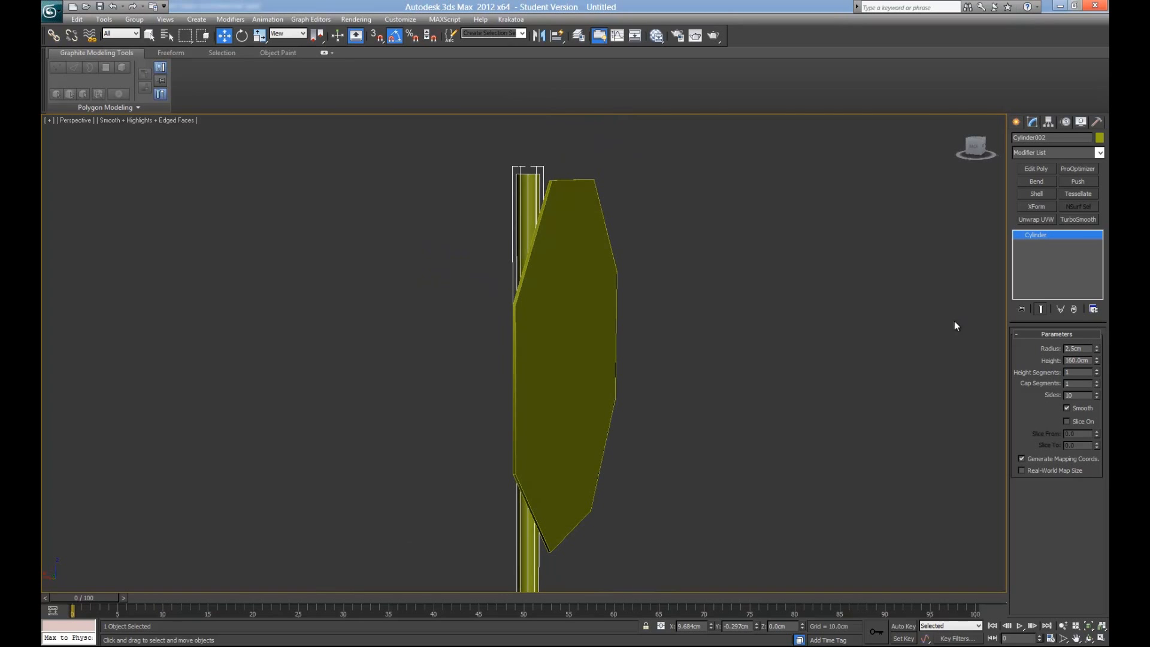
Step: Set the post's height to 150 cm and fine-tune it to 146.5 cm
{"action": "double_click", "coordinate": [1089, 361]}
{"action": "type", "text": "150"}
{"action": "key", "text": "Return"}
{"action": "middle_click_drag", "start_coordinate": [652, 330], "coordinate": [588, 322], "text": "alt"}
{"action": "scroll", "coordinate": [547, 318], "scroll_direction": "down", "scroll_amount": 3}
{"action": "scroll", "coordinate": [562, 375], "scroll_direction": "down", "scroll_amount": 2}
{"action": "scroll", "coordinate": [560, 346], "scroll_direction": "up", "scroll_amount": 2}
Step: Examine the stop sign reference photo in Windows Photo Viewer to compare the post with the plate
{"action": "left_click_drag", "start_coordinate": [704, 198], "coordinate": [676, 145]}
{"action": "scroll", "coordinate": [680, 213], "scroll_direction": "up", "scroll_amount": 2}
{"action": "scroll", "coordinate": [692, 299], "scroll_direction": "down", "scroll_amount": 4}
{"action": "scroll", "coordinate": [601, 435], "scroll_direction": "up", "scroll_amount": 3}
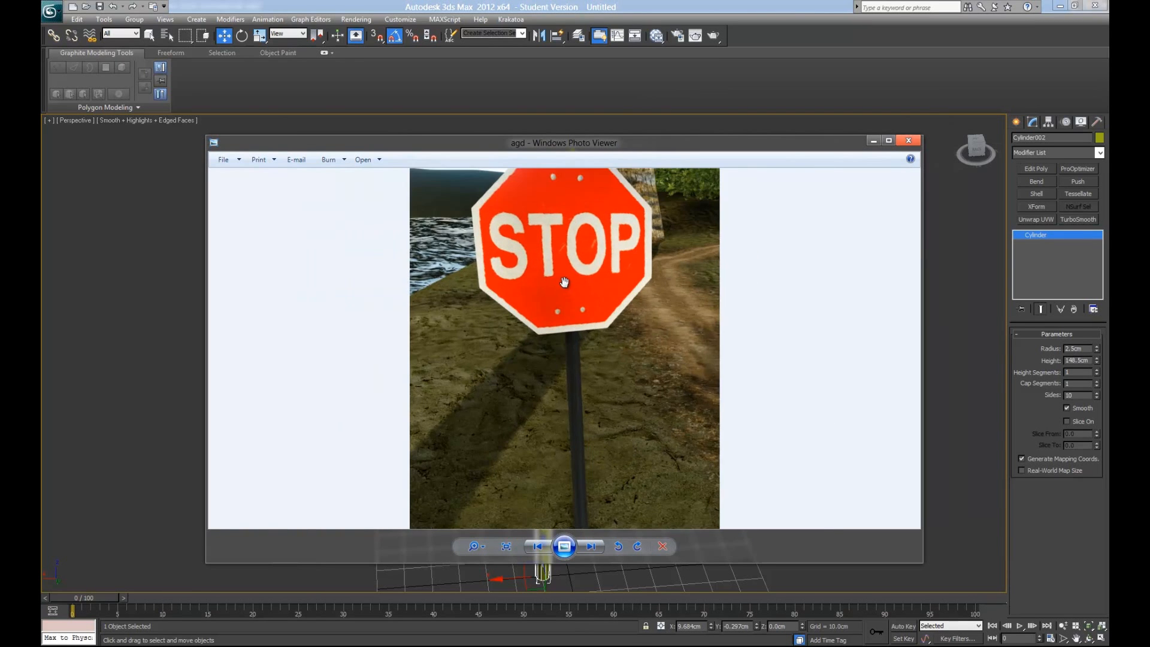
Step: Leave the reference photo, return to 3ds Max and set the post's height to 150 cm
{"action": "scroll", "coordinate": [606, 306], "scroll_direction": "down", "scroll_amount": 3}
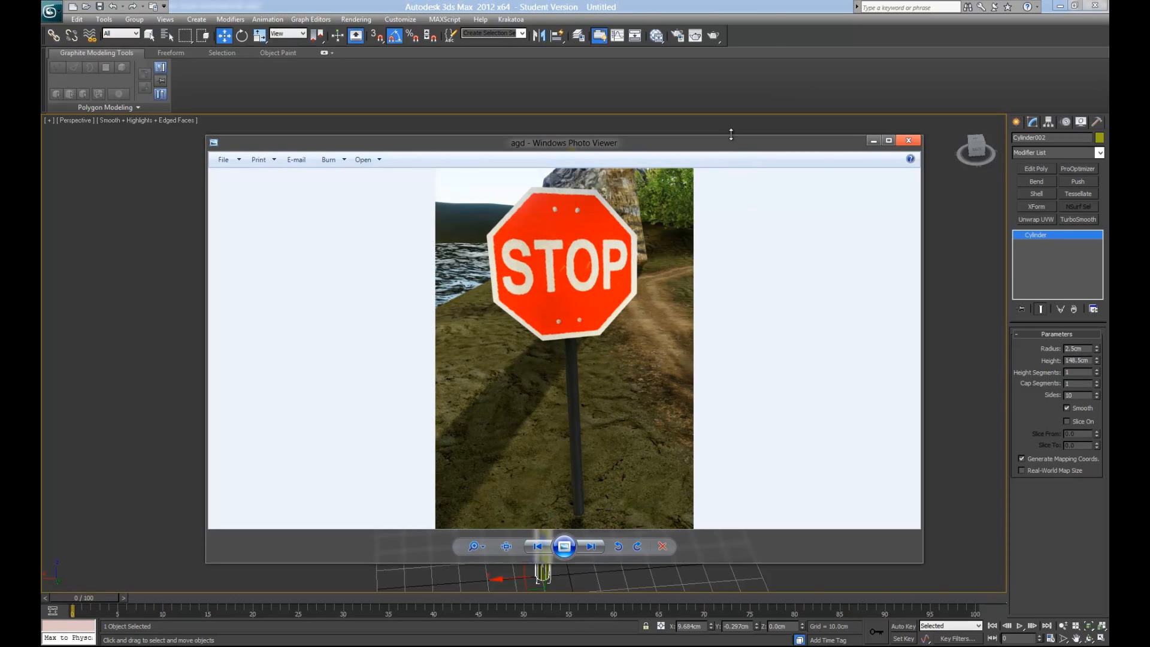
{"action": "left_click_drag", "start_coordinate": [735, 148], "coordinate": [42, 180]}
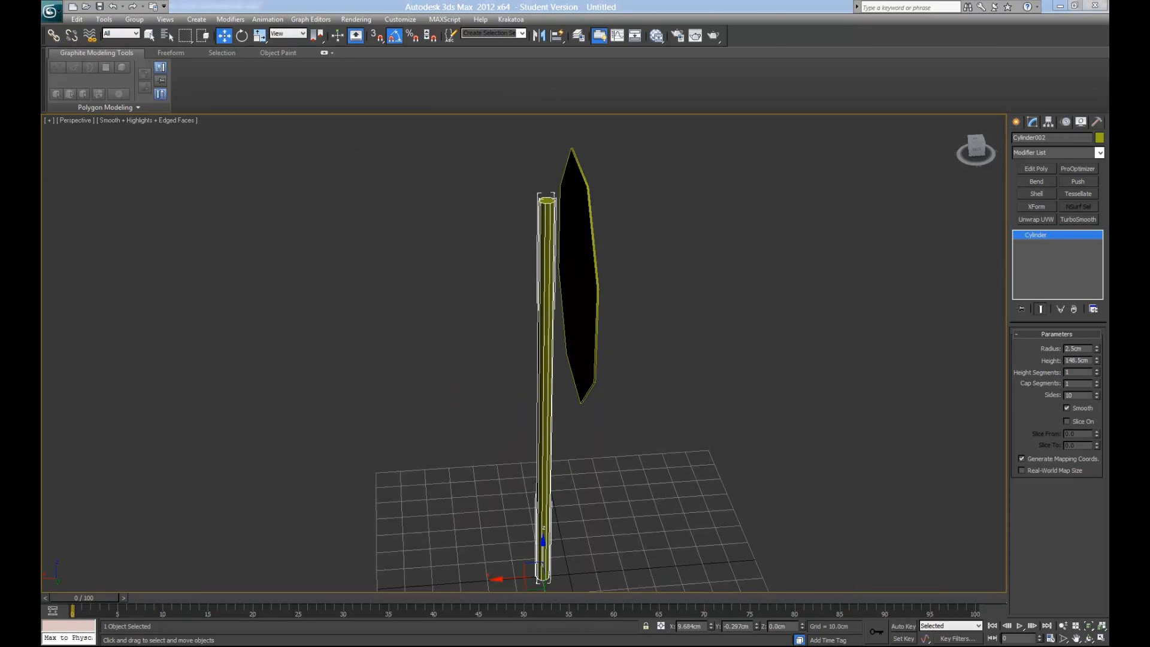
{"action": "mouse_move", "coordinate": [428, 362]}
{"action": "middle_mouse_down", "text": "alt"}
{"action": "mouse_move", "coordinate": [535, 379]}
{"action": "mouse_move", "coordinate": [430, 368]}
{"action": "middle_mouse_up", "text": "alt"}
{"action": "middle_click_drag", "start_coordinate": [554, 520], "coordinate": [551, 487], "text": "alt"}
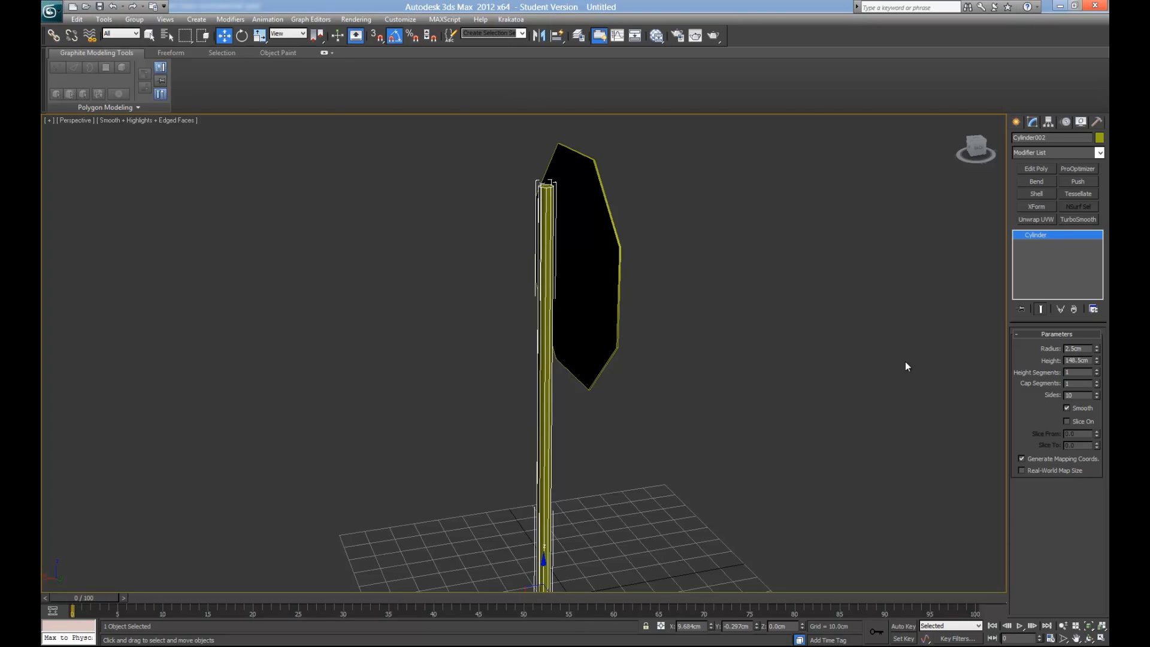
{"action": "left_click_drag", "start_coordinate": [1090, 360], "coordinate": [902, 354]}
{"action": "type", "text": "150"}
{"action": "key", "text": "Return"}
{"action": "mouse_move", "coordinate": [667, 381]}
{"action": "middle_mouse_down", "text": "alt"}
{"action": "mouse_move", "coordinate": [699, 388]}
{"action": "mouse_move", "coordinate": [665, 398]}
{"action": "middle_mouse_up", "text": "alt"}
{"action": "middle_click_drag", "start_coordinate": [644, 449], "coordinate": [650, 375]}
{"action": "scroll", "coordinate": [653, 403], "scroll_direction": "down", "scroll_amount": 3}
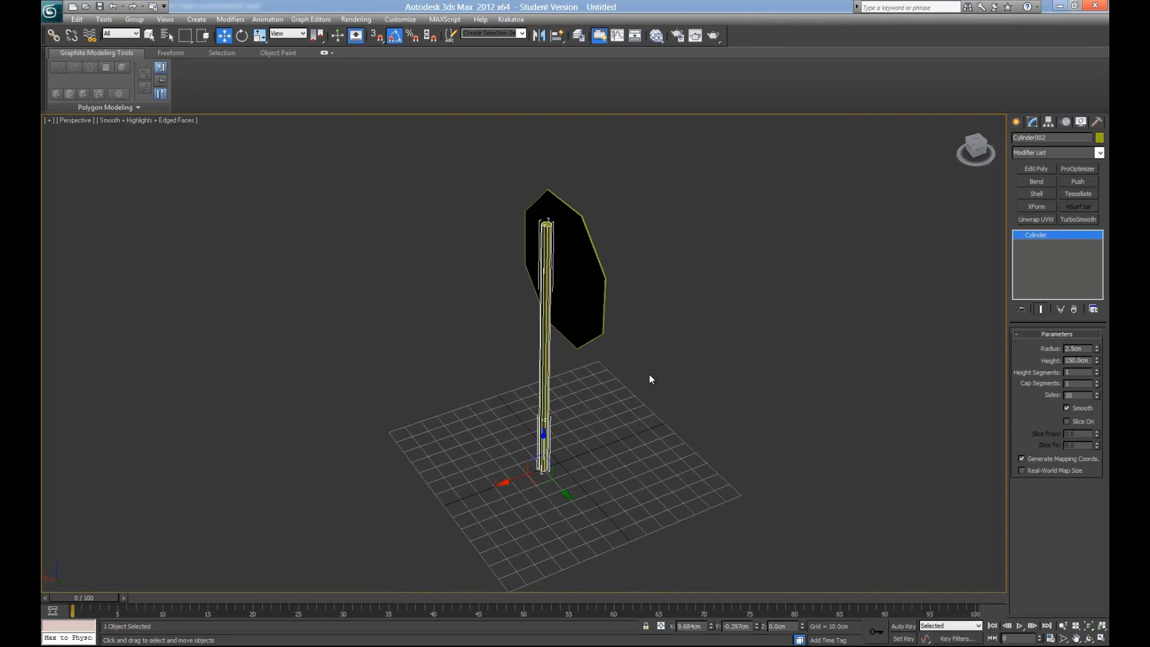
Step: Move the post along the X axis toward the sign plate's back, to about X 3.85 cm
{"action": "middle_click_drag", "start_coordinate": [579, 445], "coordinate": [514, 465], "text": "alt"}
{"action": "left_click_drag", "start_coordinate": [508, 468], "coordinate": [522, 468]}
{"action": "middle_click_drag", "start_coordinate": [568, 466], "coordinate": [565, 444], "text": "alt"}
{"action": "key", "text": "e"}
{"action": "left_click_drag", "start_coordinate": [523, 473], "coordinate": [576, 439]}
{"action": "right_click", "coordinate": [576, 439]}
{"action": "middle_click_drag", "start_coordinate": [699, 412], "coordinate": [672, 415], "text": "alt"}
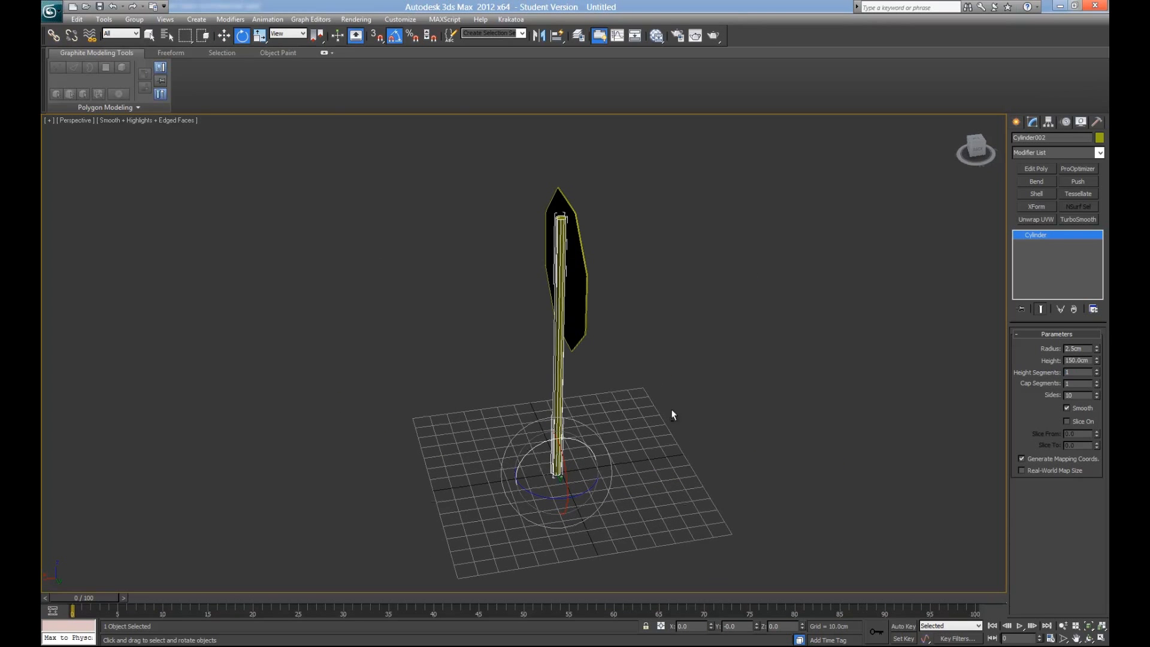
Step: Centre the post's pivot on the object using Affect Pivot Only, and return to its modifier parameters
{"action": "left_click", "coordinate": [1049, 122]}
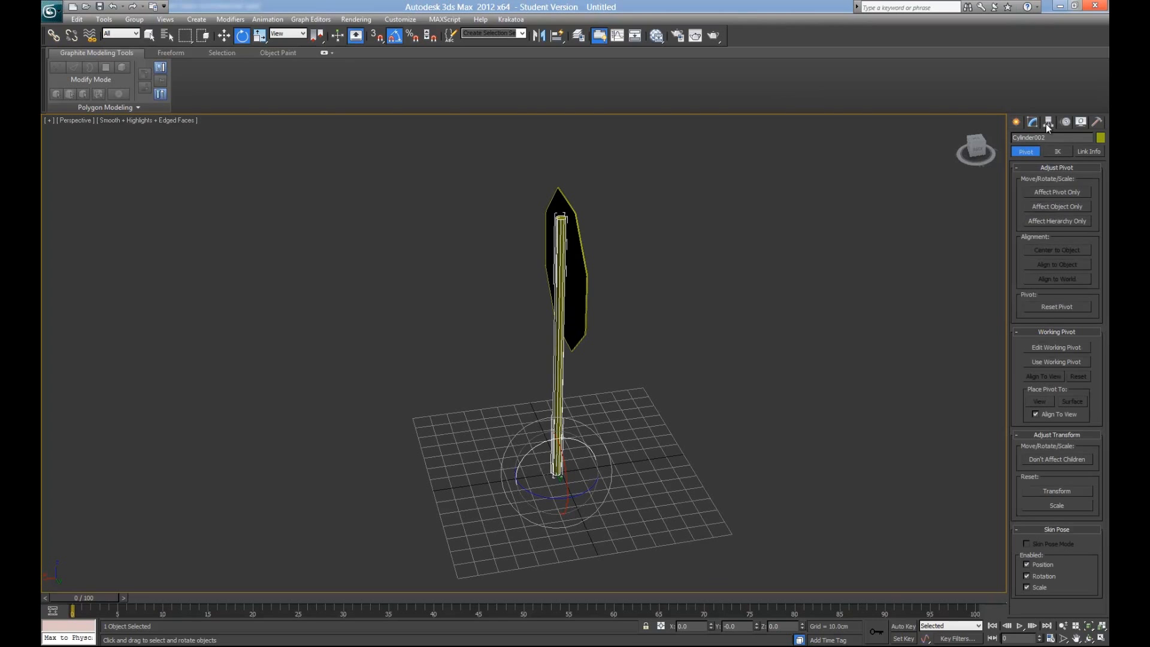
{"action": "left_click", "coordinate": [1075, 192]}
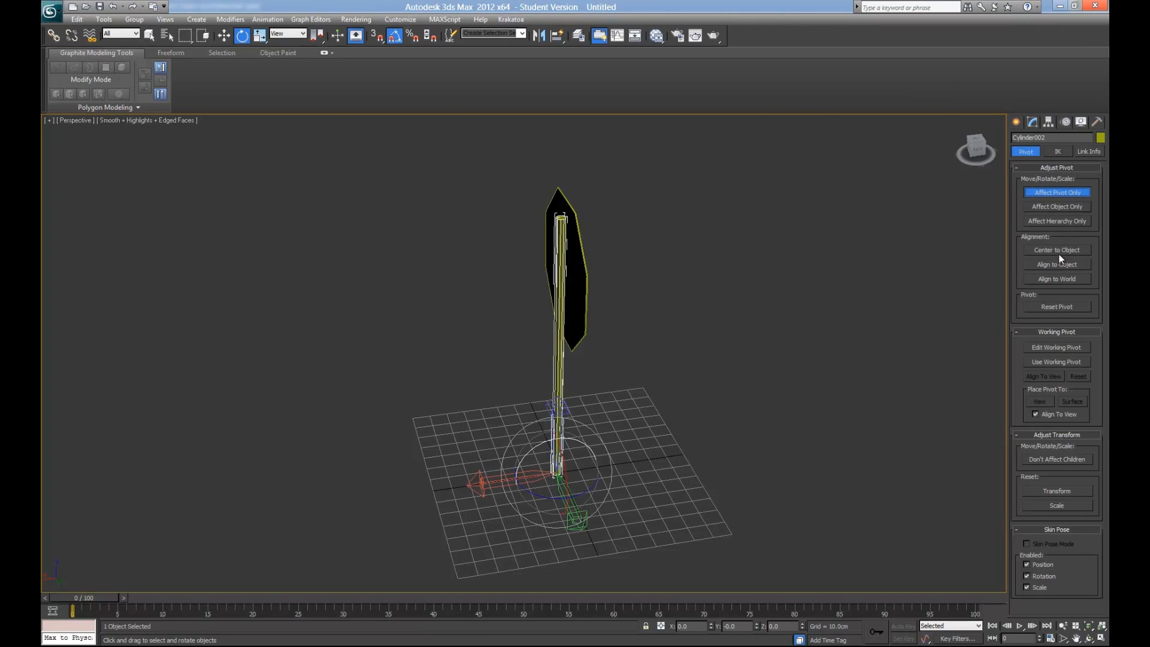
{"action": "left_click", "coordinate": [1060, 251]}
{"action": "middle_click_drag", "start_coordinate": [539, 383], "coordinate": [573, 365], "text": "alt"}
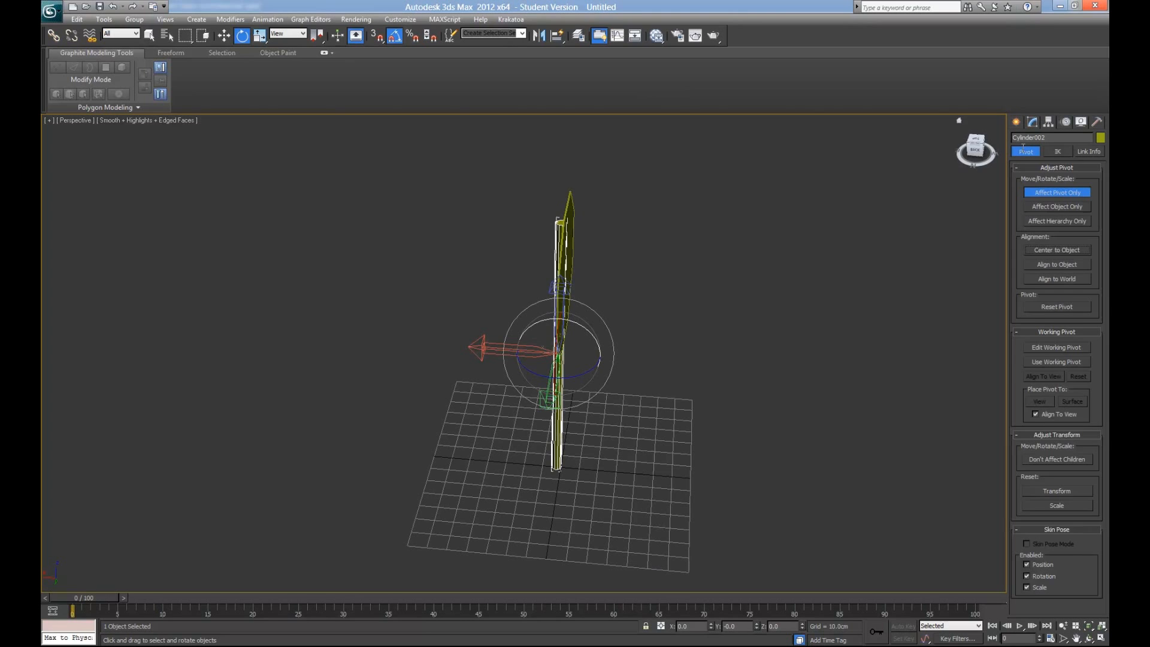
{"action": "left_click", "coordinate": [1032, 122]}
{"action": "middle_click_drag", "start_coordinate": [442, 448], "coordinate": [451, 421], "text": "alt"}
{"action": "left_click_drag", "start_coordinate": [588, 323], "coordinate": [659, 327]}
{"action": "right_click", "coordinate": [659, 327]}
{"action": "middle_click_drag", "start_coordinate": [660, 328], "coordinate": [621, 352], "text": "alt"}
Step: Move the octagonal sign plate straight up along the Z axis to about Z 169.9 cm
{"action": "key", "text": "w"}
{"action": "scroll", "coordinate": [534, 356], "scroll_direction": "down", "scroll_amount": 5}
{"action": "middle_click_drag", "start_coordinate": [511, 331], "coordinate": [539, 305], "text": "alt"}
{"action": "scroll", "coordinate": [538, 319], "scroll_direction": "up", "scroll_amount": 6}
{"action": "scroll", "coordinate": [554, 335], "scroll_direction": "down", "scroll_amount": 5}
{"action": "left_click", "coordinate": [538, 304]}
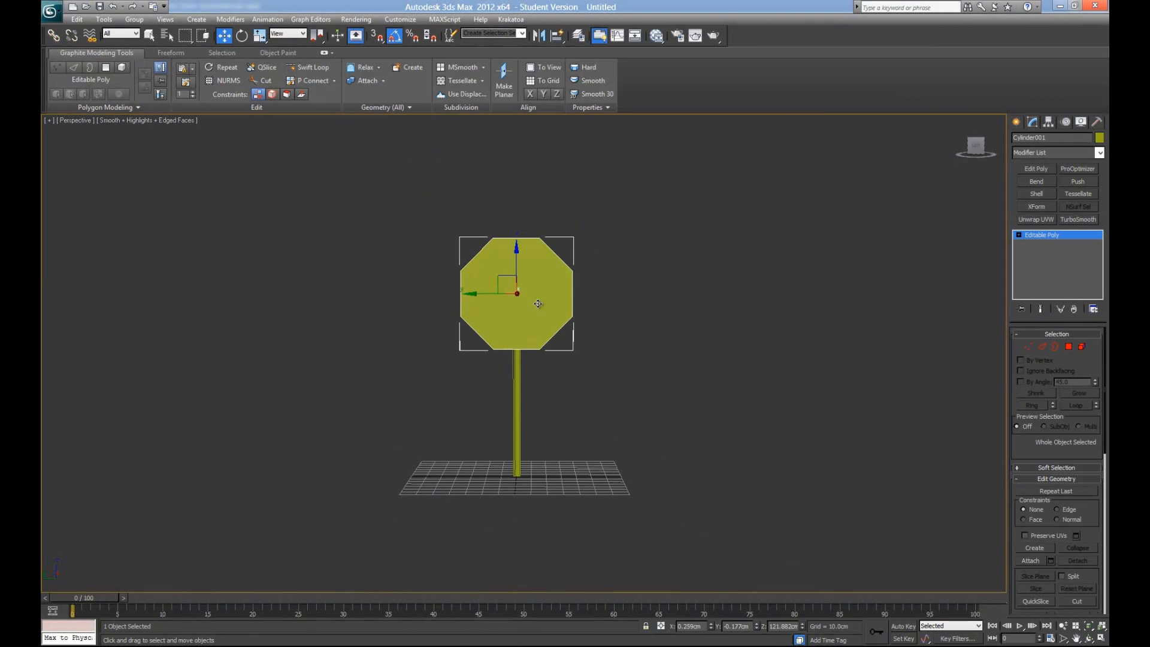
{"action": "left_click_drag", "start_coordinate": [517, 262], "coordinate": [527, 188]}
{"action": "middle_click_drag", "start_coordinate": [529, 206], "coordinate": [647, 224], "text": "alt"}
Step: Select the post and try a height of 180 cm before setting it to 190 cm
{"action": "left_click", "coordinate": [511, 289]}
{"action": "double_click", "coordinate": [1090, 361]}
{"action": "type", "text": "180"}
{"action": "key", "text": "Return"}
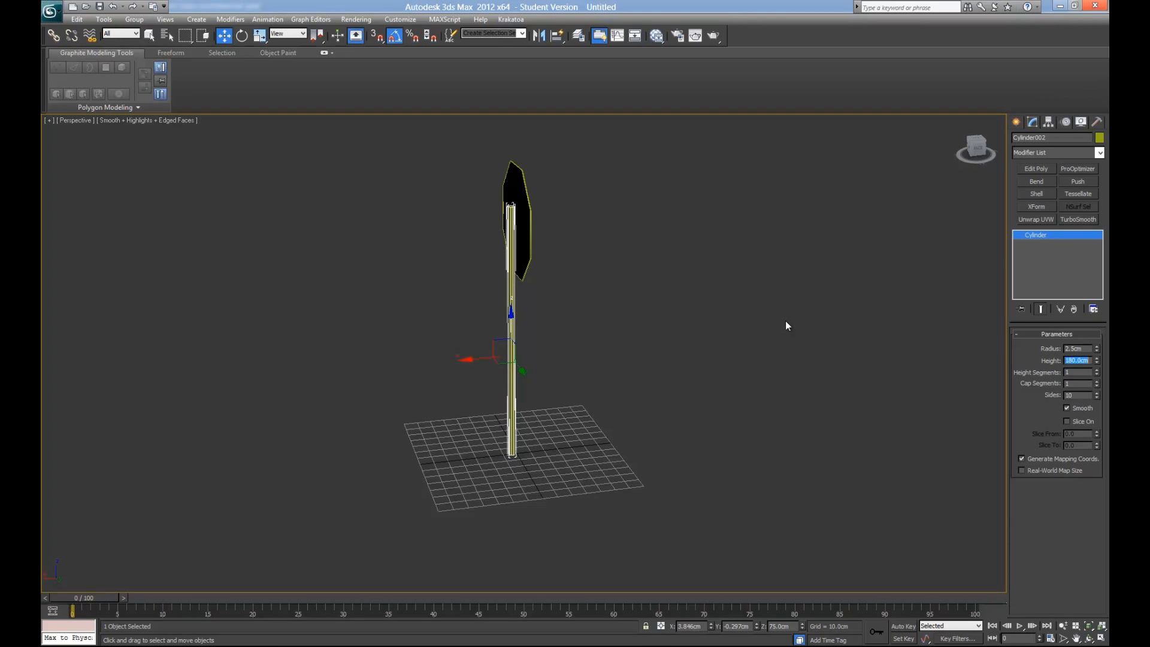
{"action": "type", "text": "190"}
{"action": "key", "text": "Return"}
{"action": "middle_click_drag", "start_coordinate": [728, 243], "coordinate": [676, 284], "text": "alt"}
{"action": "scroll", "coordinate": [639, 276], "scroll_direction": "up", "scroll_amount": 3}
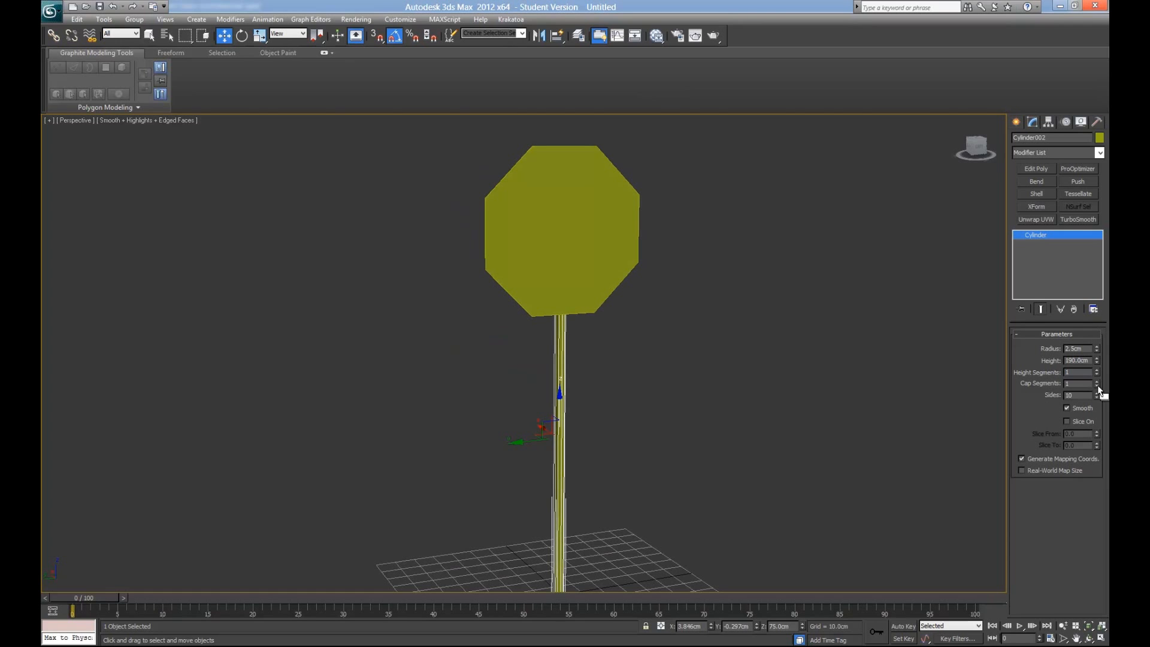
Step: Thicken the post by setting its radius to 3.03 cm
{"action": "type", "text": "3"}
{"action": "key", "text": "Return"}
{"action": "middle_click_drag", "start_coordinate": [652, 271], "coordinate": [451, 357], "text": "alt"}
{"action": "scroll", "coordinate": [545, 366], "scroll_direction": "up", "scroll_amount": 4}
{"action": "scroll", "coordinate": [451, 357], "scroll_direction": "down", "scroll_amount": 5}
{"action": "middle_click_drag", "start_coordinate": [592, 337], "coordinate": [569, 311], "text": "alt"}
{"action": "middle_click_drag", "start_coordinate": [633, 360], "coordinate": [536, 278]}
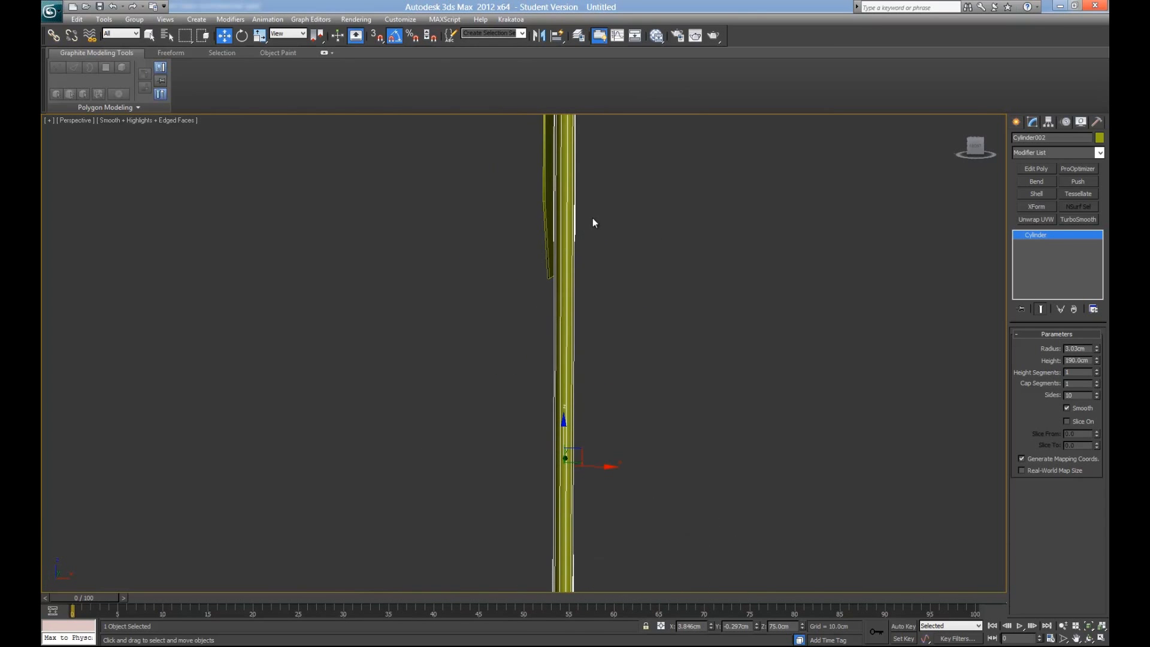
Step: In the front view, move the sign plate along X against the post, to about X 0.78 cm, and return to perspective
{"action": "key", "text": "f"}
{"action": "scroll", "coordinate": [588, 241], "scroll_direction": "up", "scroll_amount": 8}
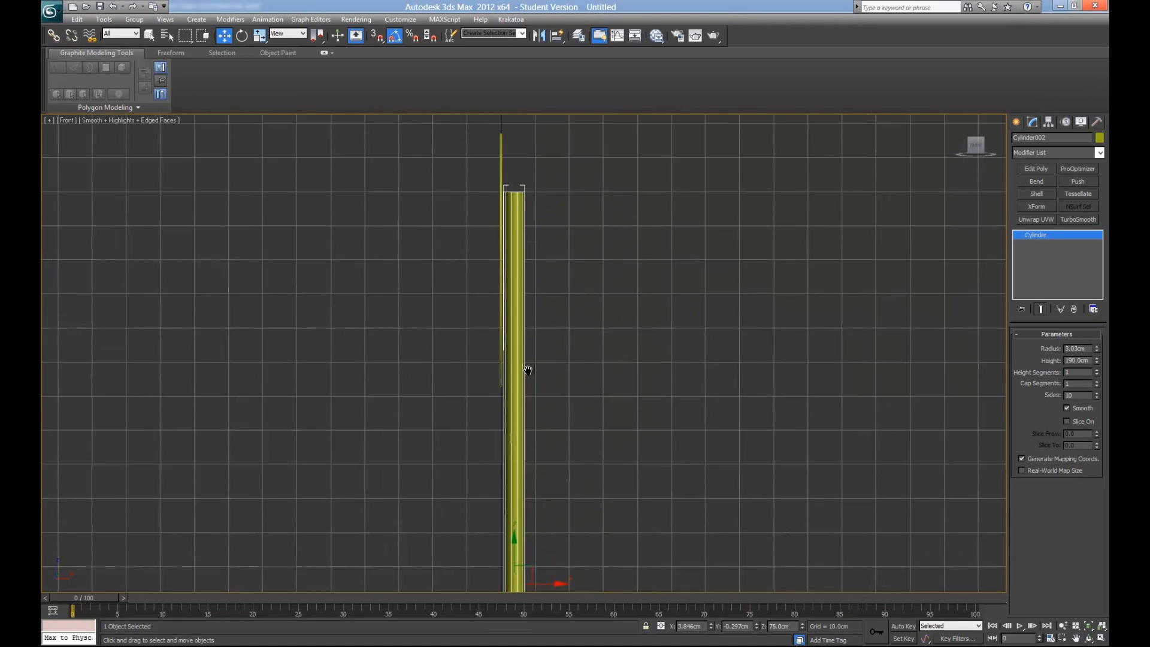
{"action": "middle_click_drag", "start_coordinate": [478, 303], "coordinate": [474, 342]}
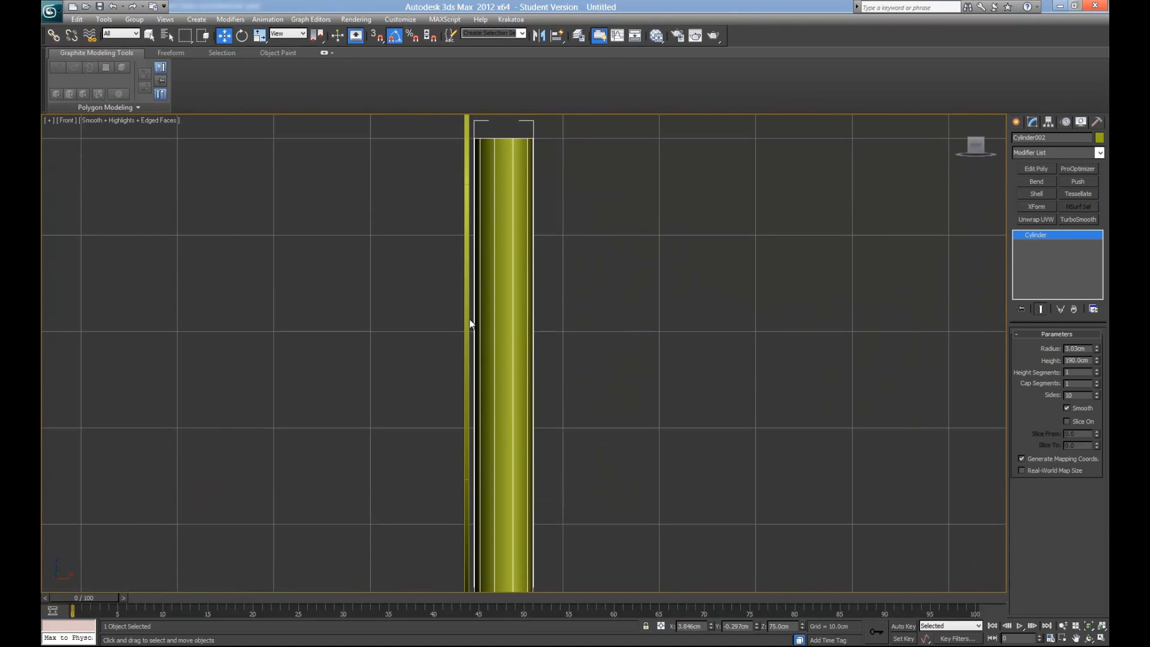
{"action": "left_click", "coordinate": [469, 326]}
{"action": "left_click_drag", "start_coordinate": [510, 332], "coordinate": [514, 333]}
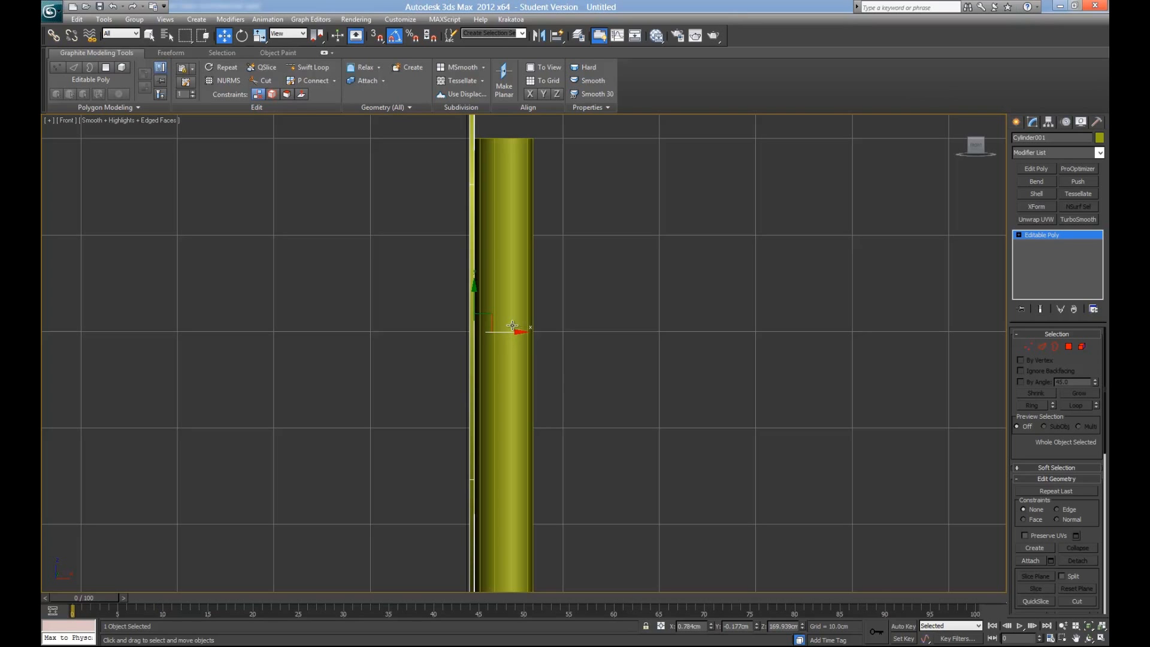
{"action": "scroll", "coordinate": [468, 310], "scroll_direction": "down", "scroll_amount": 8}
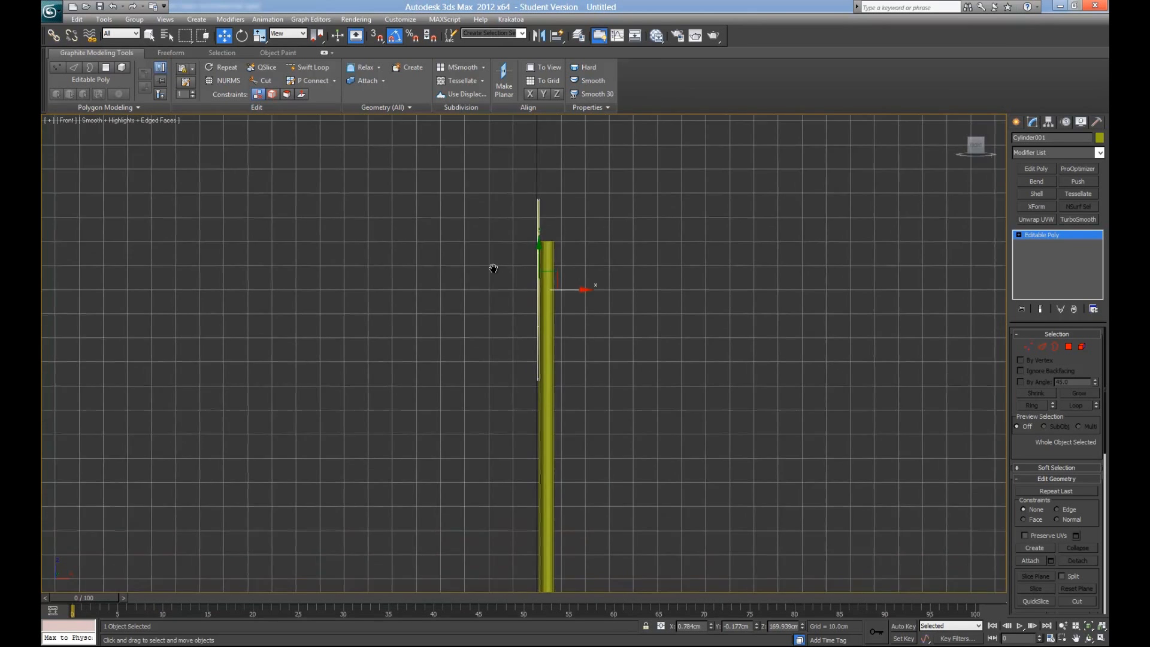
{"action": "key", "text": "p"}
{"action": "scroll", "coordinate": [497, 214], "scroll_direction": "up", "scroll_amount": 3}
{"action": "left_click_drag", "start_coordinate": [545, 222], "coordinate": [576, 207], "text": "alt"}
{"action": "middle_click_drag", "start_coordinate": [579, 174], "coordinate": [605, 275]}
{"action": "scroll", "coordinate": [588, 261], "scroll_direction": "down", "scroll_amount": 3}
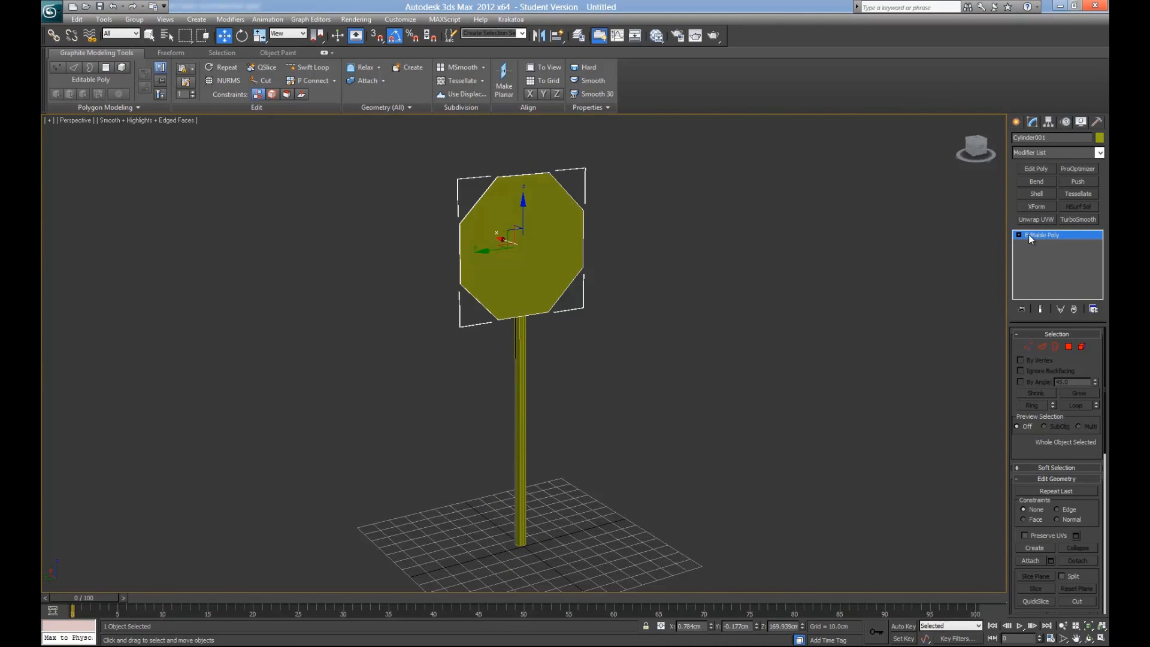
Step: Examine the assembled sign plate and post from several angles
{"action": "middle_click_drag", "start_coordinate": [655, 285], "coordinate": [641, 304], "text": "alt"}
{"action": "left_click", "coordinate": [640, 305]}
{"action": "mouse_move", "coordinate": [560, 324]}
{"action": "middle_mouse_down", "text": "alt"}
{"action": "mouse_move", "coordinate": [579, 341]}
{"action": "mouse_move", "coordinate": [706, 295]}
{"action": "mouse_move", "coordinate": [755, 315]}
{"action": "mouse_move", "coordinate": [662, 342]}
{"action": "mouse_move", "coordinate": [564, 342]}
{"action": "mouse_move", "coordinate": [560, 316]}
{"action": "middle_mouse_up", "text": "alt"}
{"action": "left_click", "coordinate": [559, 315]}
{"action": "scroll", "coordinate": [522, 366], "scroll_direction": "up", "scroll_amount": 2}
{"action": "scroll", "coordinate": [521, 367], "scroll_direction": "down", "scroll_amount": 2}
{"action": "left_click", "coordinate": [521, 368]}
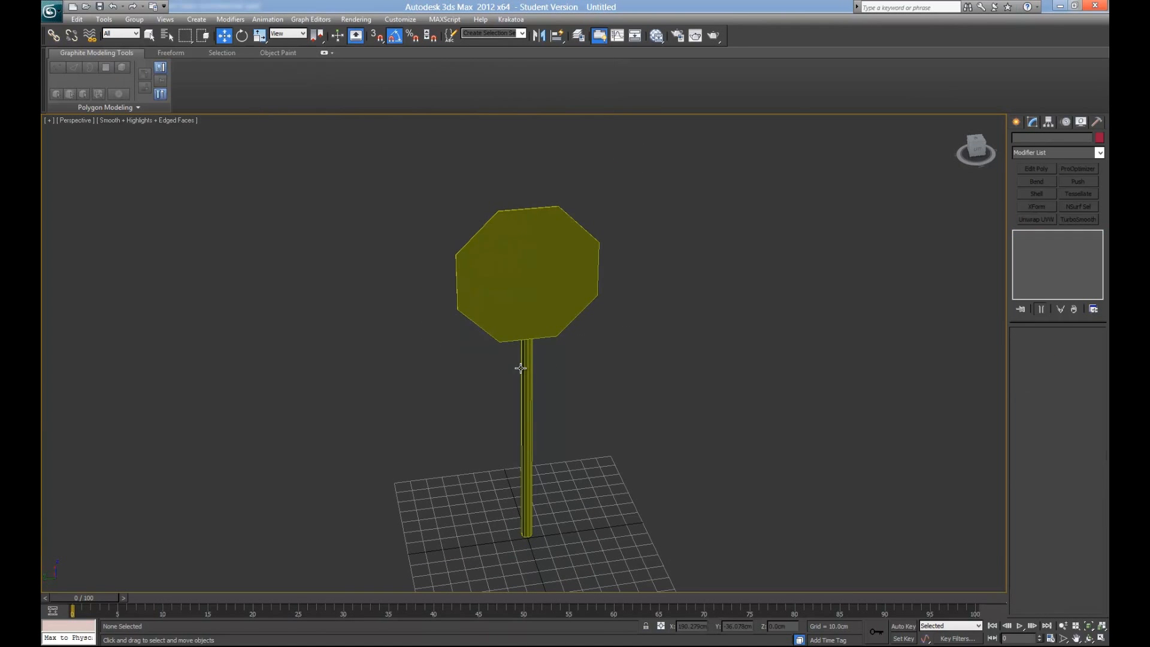
{"action": "left_click", "coordinate": [530, 332]}
{"action": "middle_click_drag", "start_coordinate": [530, 334], "coordinate": [686, 390], "text": "alt"}
{"action": "scroll", "coordinate": [649, 356], "scroll_direction": "up", "scroll_amount": 2}
{"action": "scroll", "coordinate": [649, 357], "scroll_direction": "down", "scroll_amount": 2}
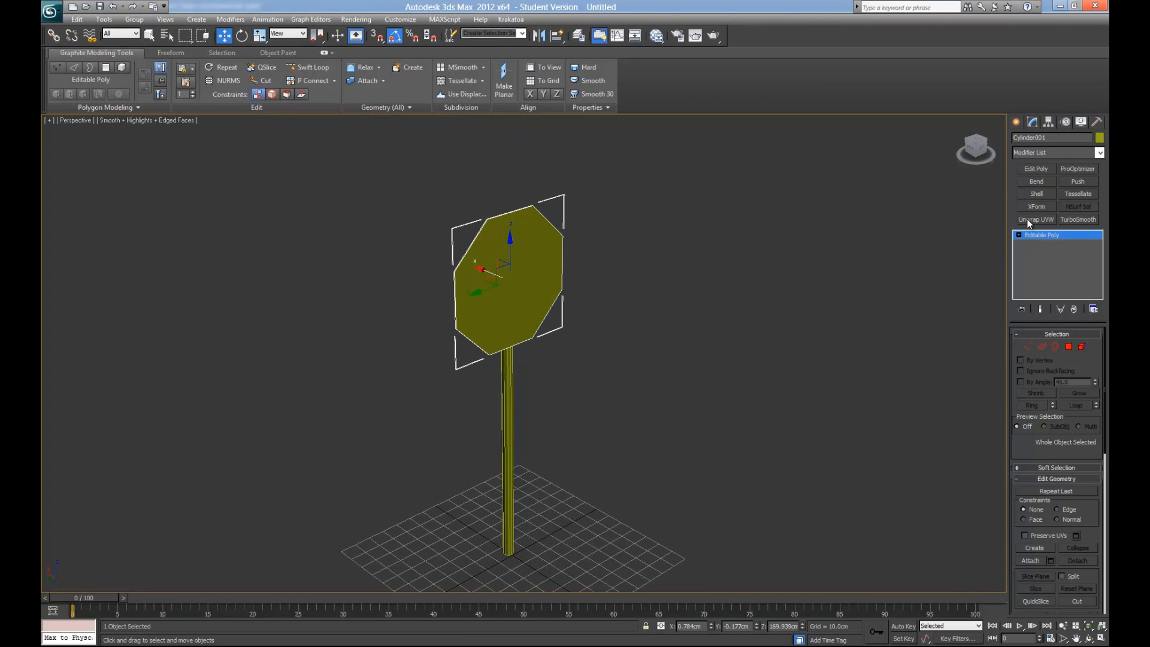
{"action": "left_click", "coordinate": [1044, 149]}
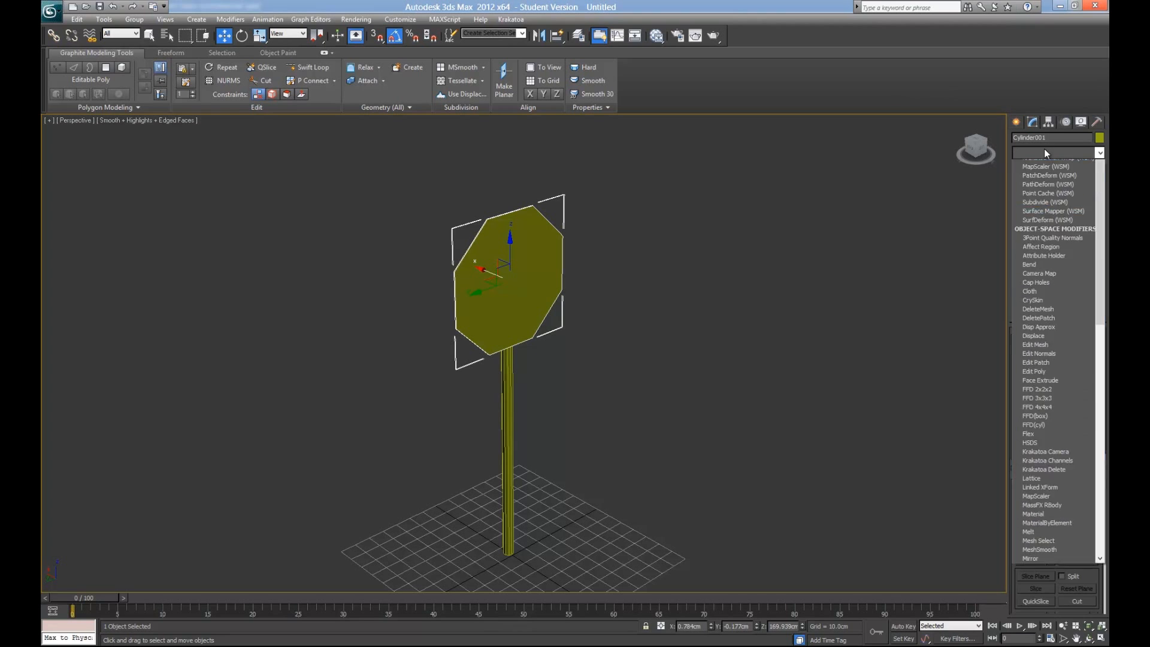
{"action": "scroll", "coordinate": [1050, 444], "scroll_direction": "down", "scroll_amount": 5}
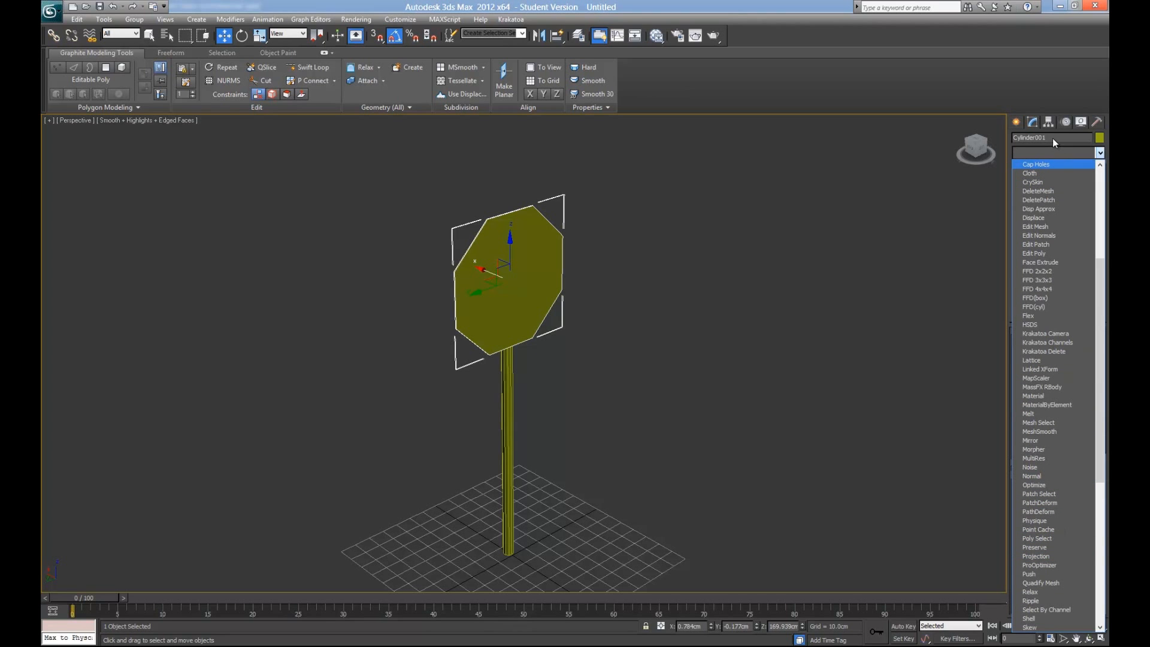
{"action": "left_click", "coordinate": [536, 336]}
{"action": "middle_click_drag", "start_coordinate": [757, 355], "coordinate": [652, 366], "text": "alt"}
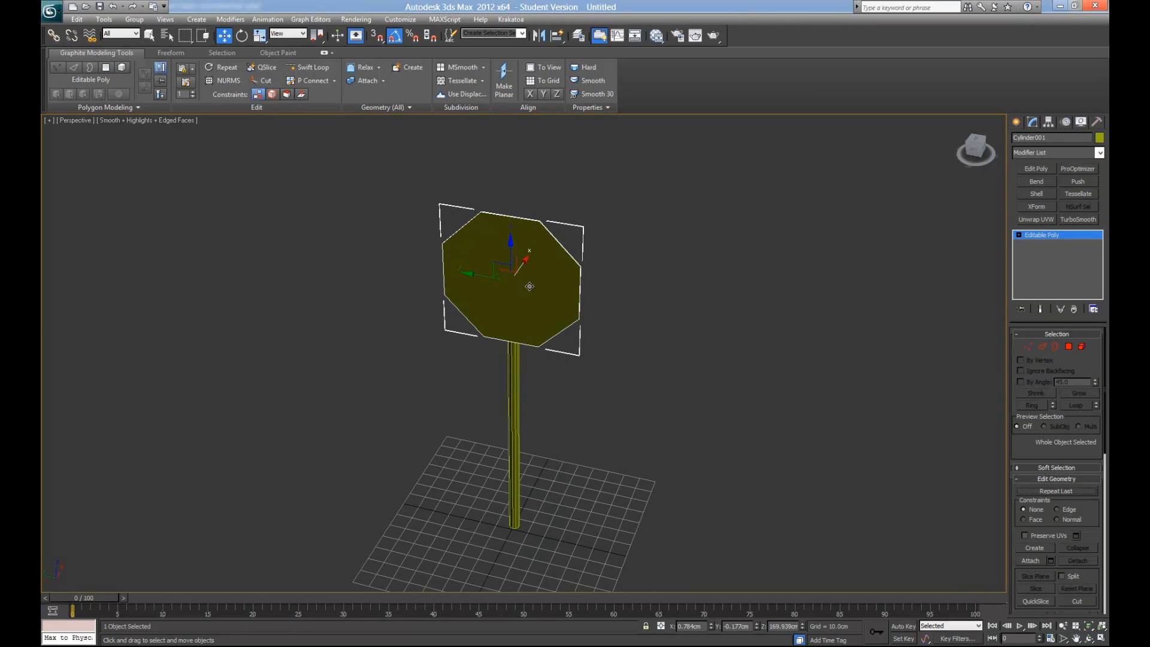
Step: Select the sign plate and rename it Stop Sign
{"action": "left_click_drag", "start_coordinate": [476, 478], "coordinate": [892, 335]}
{"action": "left_click_drag", "start_coordinate": [789, 193], "coordinate": [500, 434]}
{"action": "left_click", "coordinate": [566, 269]}
{"action": "double_click", "coordinate": [1069, 135]}
{"action": "type", "text": "Stop Sign"}
Step: Pin the modifier stack and attach the post to the Stop Sign object as one editable poly
{"action": "left_click", "coordinate": [1020, 309]}
{"action": "left_click", "coordinate": [1031, 561]}
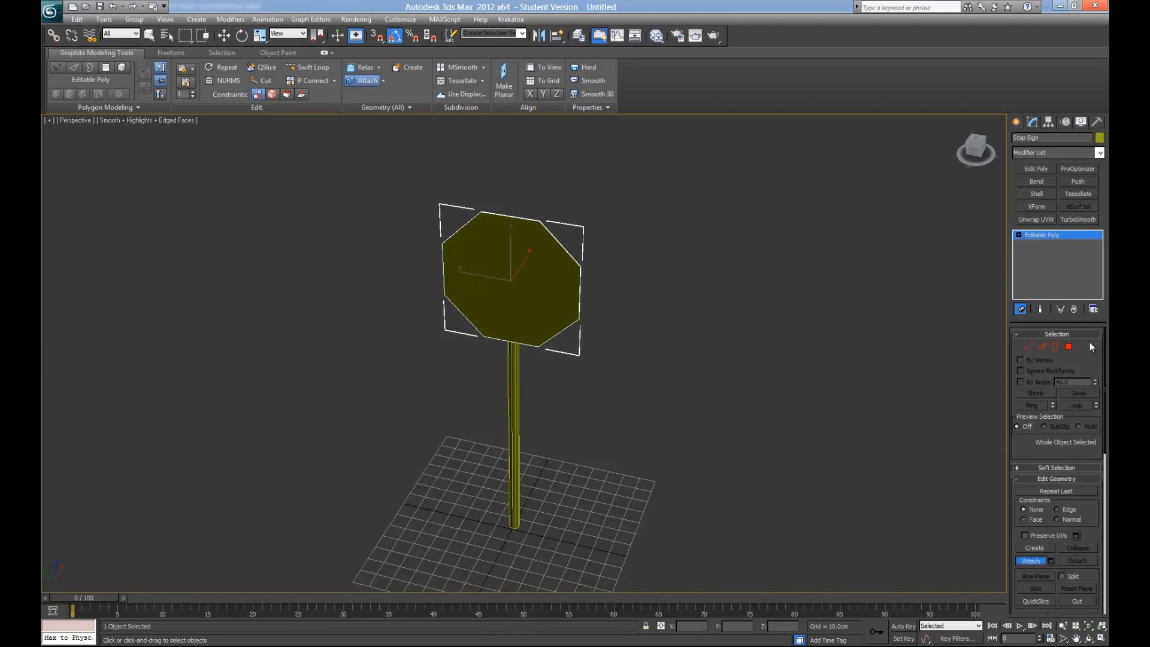
{"action": "left_click", "coordinate": [513, 403]}
{"action": "middle_click_drag", "start_coordinate": [512, 403], "coordinate": [597, 423], "text": "alt"}
{"action": "left_click", "coordinate": [1031, 562]}
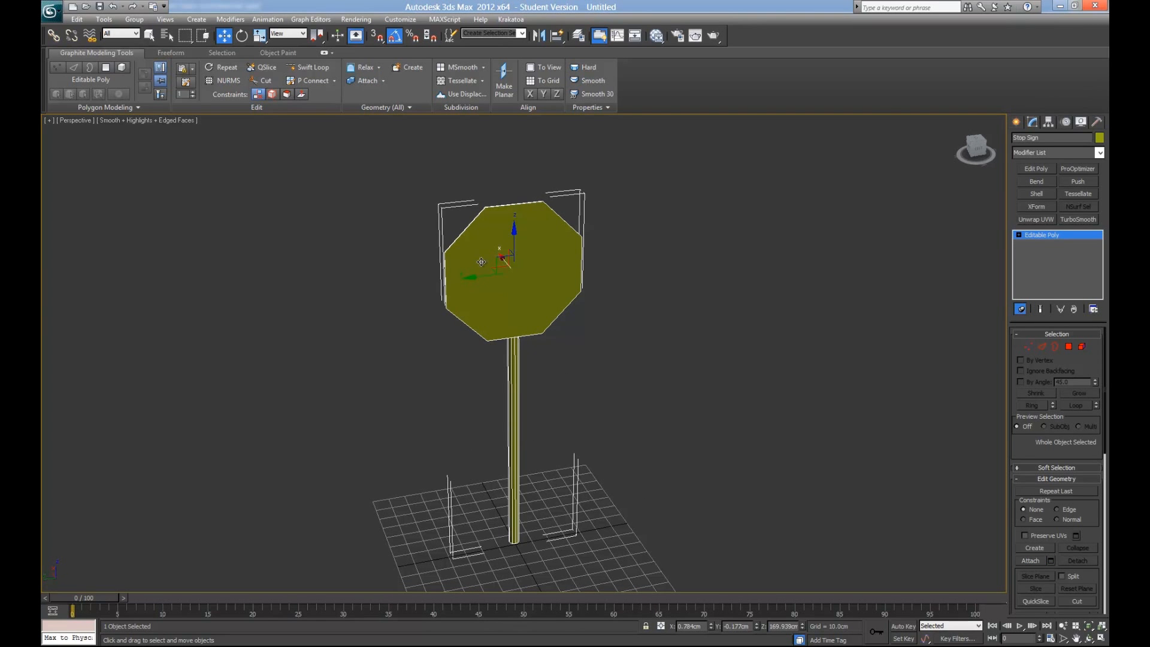
Step: Apply an Unwrap UVW modifier to the combined Stop Sign object
{"action": "middle_click_drag", "start_coordinate": [479, 278], "coordinate": [836, 336], "text": "alt"}
{"action": "mouse_move", "coordinate": [767, 300]}
{"action": "middle_mouse_down", "text": "alt"}
{"action": "mouse_move", "coordinate": [539, 342]}
{"action": "mouse_move", "coordinate": [639, 348]}
{"action": "mouse_move", "coordinate": [770, 316]}
{"action": "middle_mouse_up", "text": "alt"}
{"action": "left_click", "coordinate": [1065, 152]}
{"action": "scroll", "coordinate": [1056, 502], "scroll_direction": "down", "scroll_amount": 12}
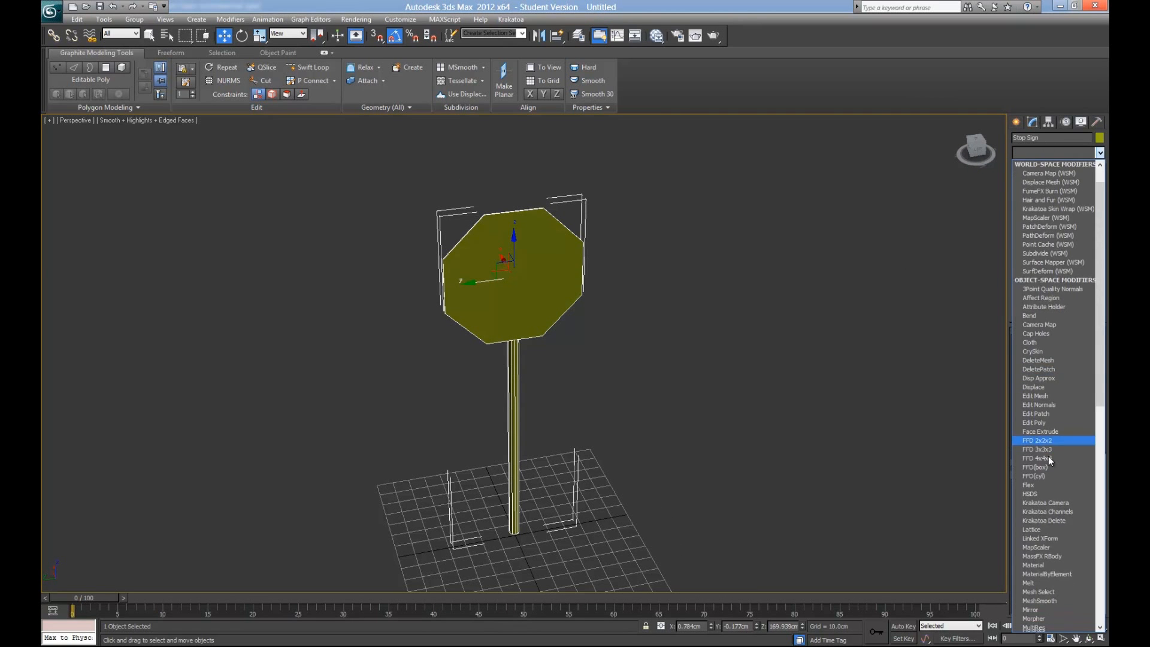
{"action": "scroll", "coordinate": [1059, 527], "scroll_direction": "down", "scroll_amount": 2}
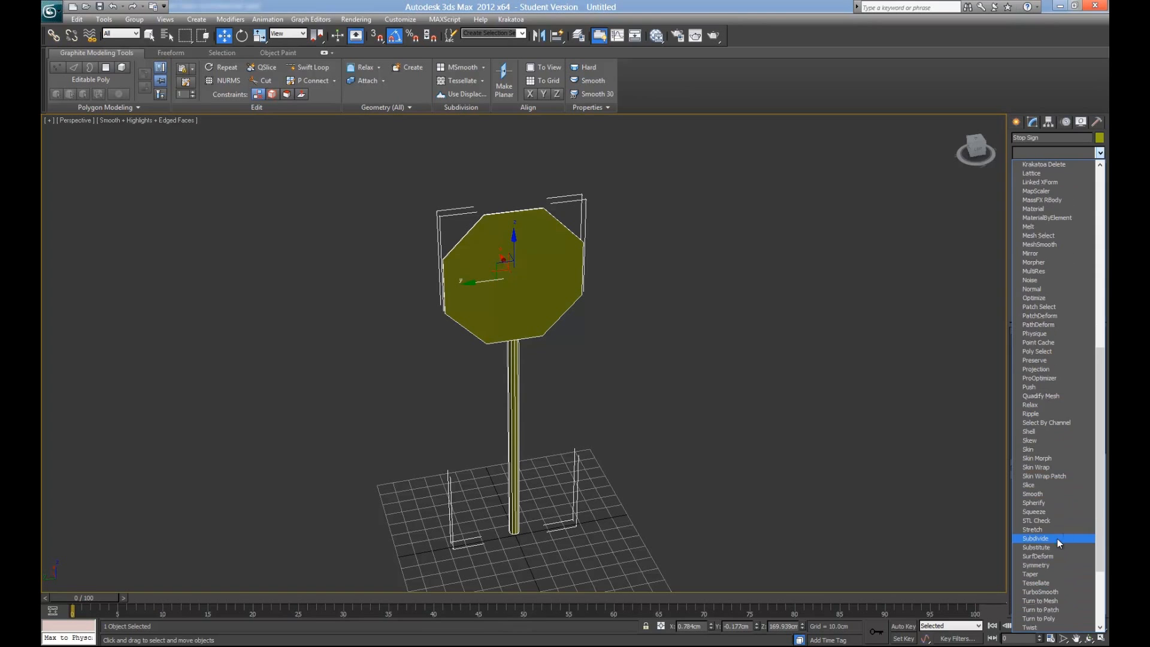
{"action": "scroll", "coordinate": [1061, 593], "scroll_direction": "down", "scroll_amount": 2}
{"action": "scroll", "coordinate": [1063, 601], "scroll_direction": "down", "scroll_amount": 3}
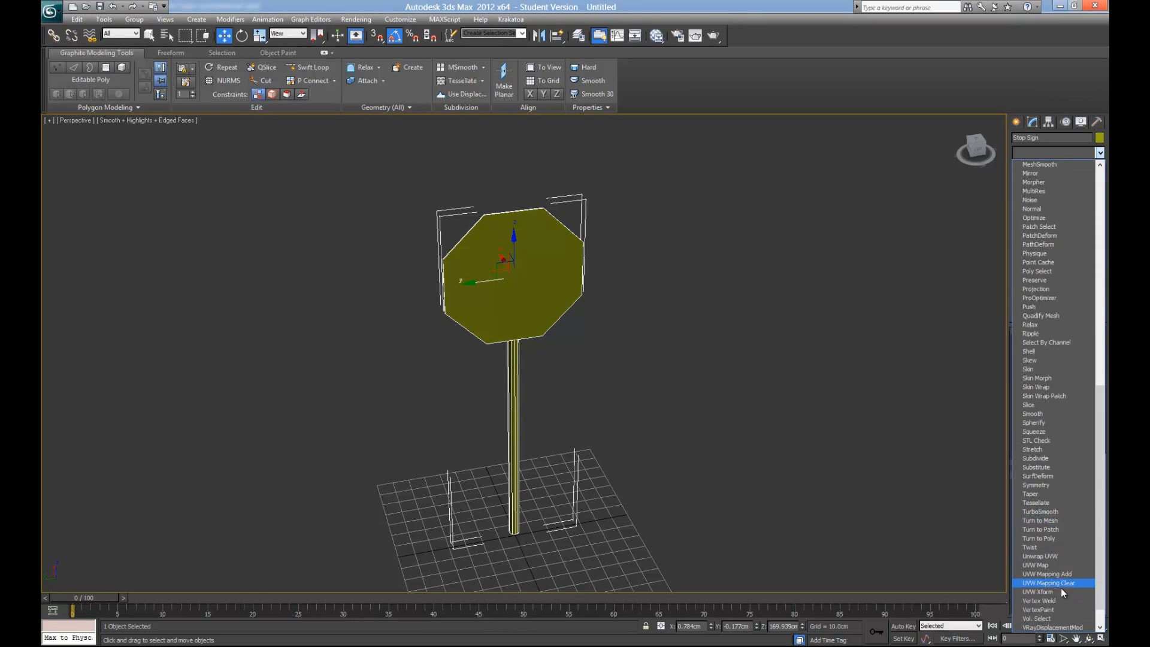
{"action": "left_click", "coordinate": [1053, 557]}
{"action": "middle_click_drag", "start_coordinate": [708, 442], "coordinate": [683, 445], "text": "alt"}
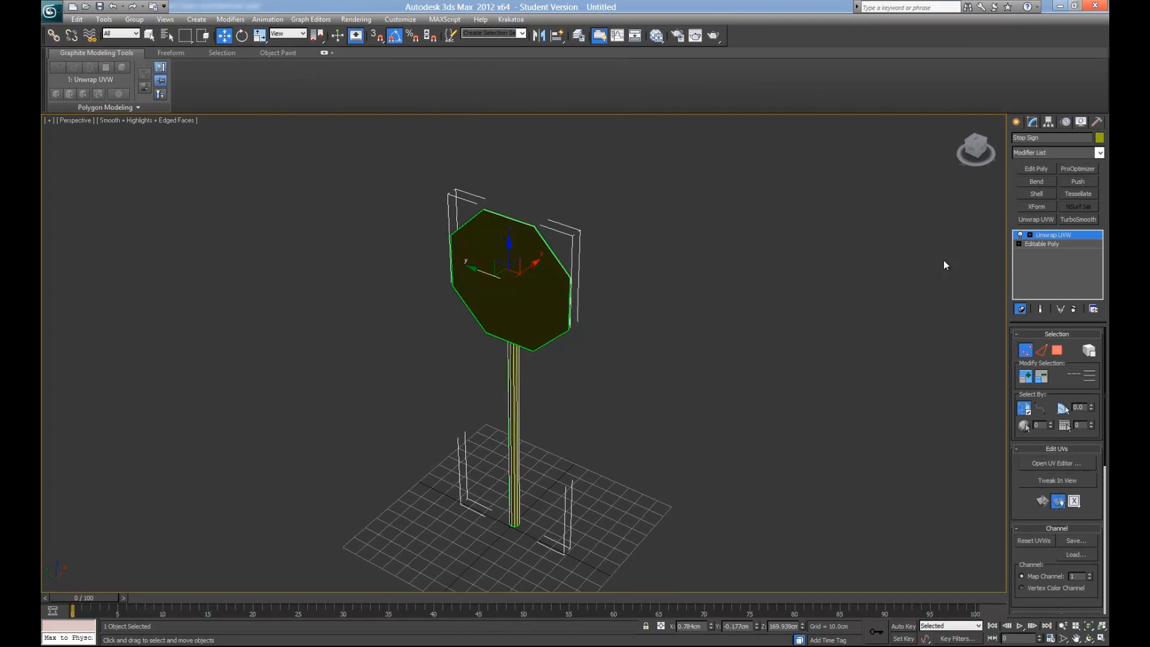
Step: Switch to File Explorer and open the Frag_Diffuse example texture from the Plasma Grende folder within Pictures' Textures folder
{"action": "middle_click_drag", "start_coordinate": [753, 333], "coordinate": [511, 313], "text": "alt"}
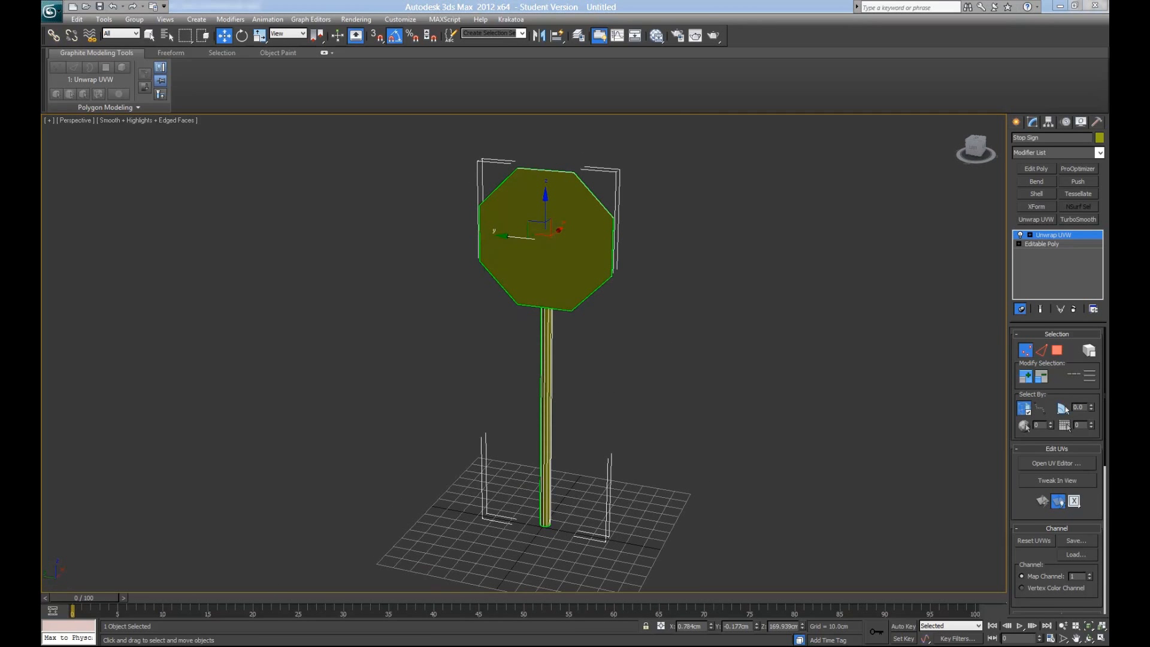
{"action": "left_click_drag", "start_coordinate": [40, 150], "coordinate": [493, 173]}
{"action": "left_click", "coordinate": [493, 167]}
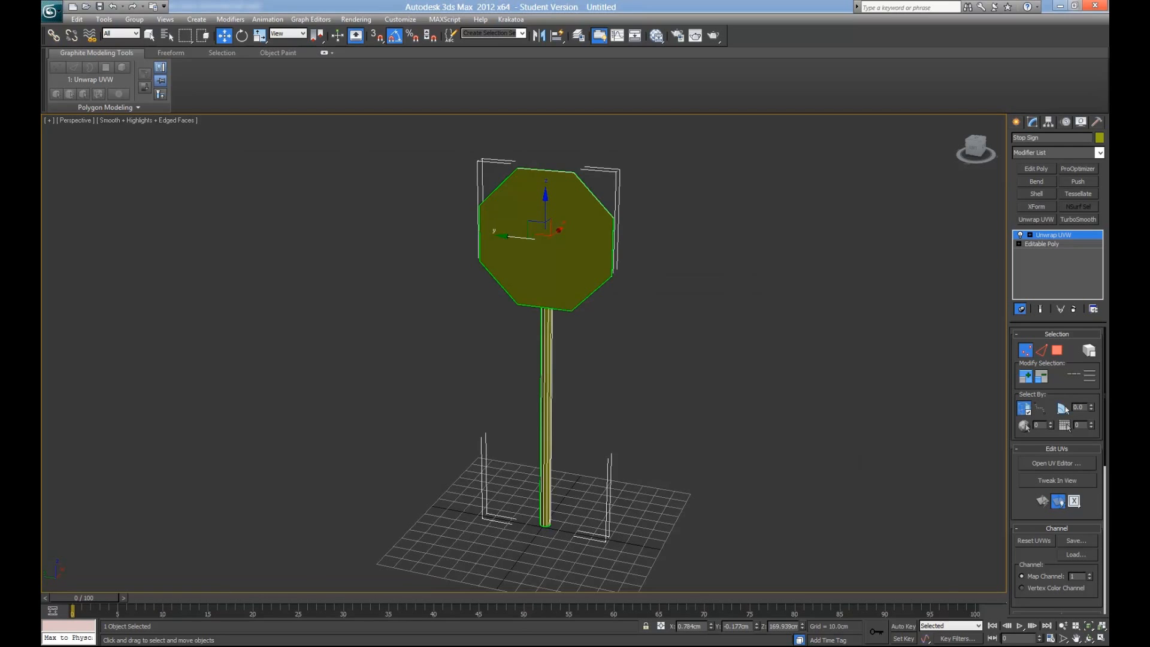
{"action": "key", "text": "alt+Tab"}
{"action": "key", "text": "alt+Left"}
{"action": "key", "text": "alt+Left"}
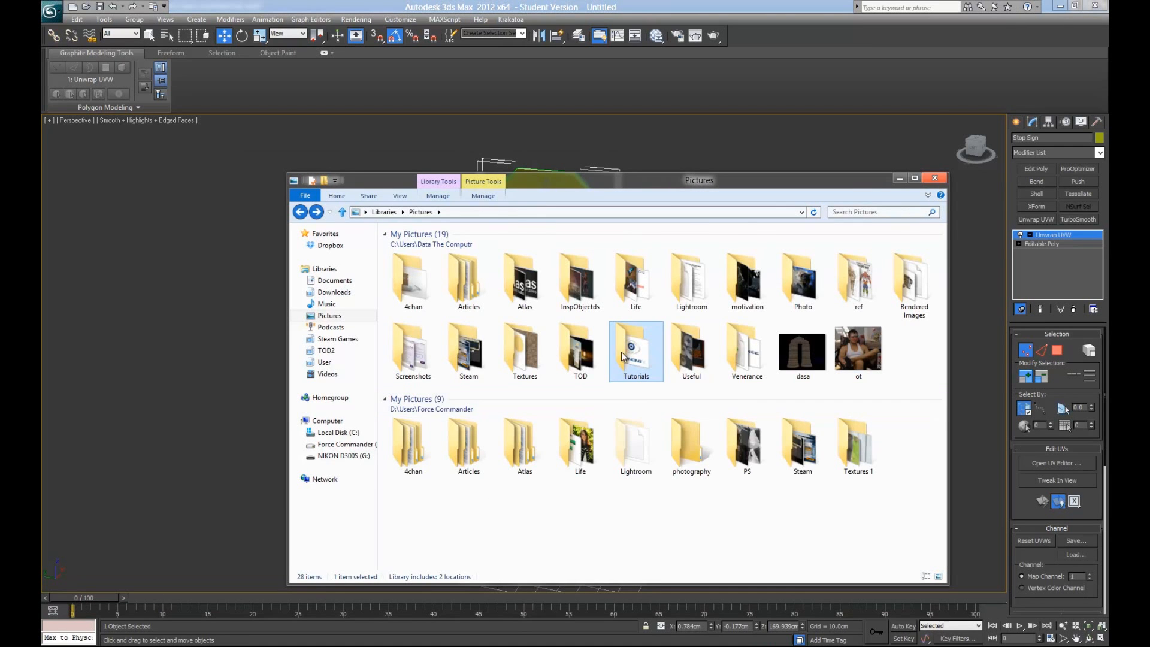
{"action": "double_click", "coordinate": [521, 350]}
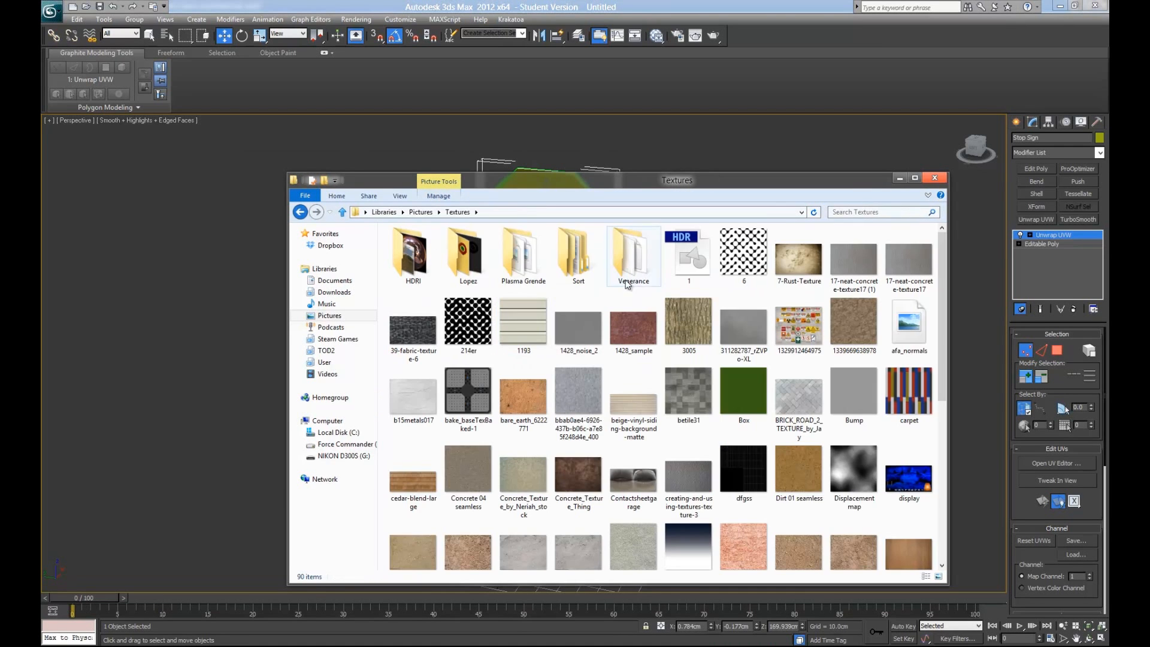
{"action": "double_click", "coordinate": [458, 257]}
{"action": "key", "text": "alt+Left"}
{"action": "double_click", "coordinate": [527, 260]}
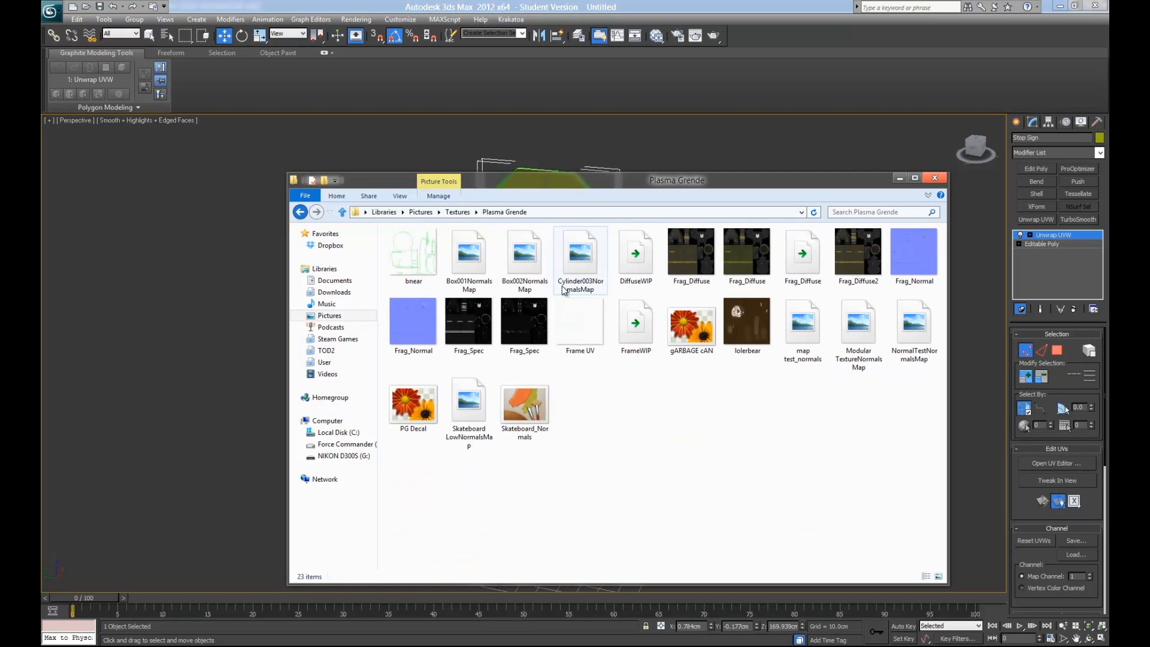
{"action": "double_click", "coordinate": [707, 277]}
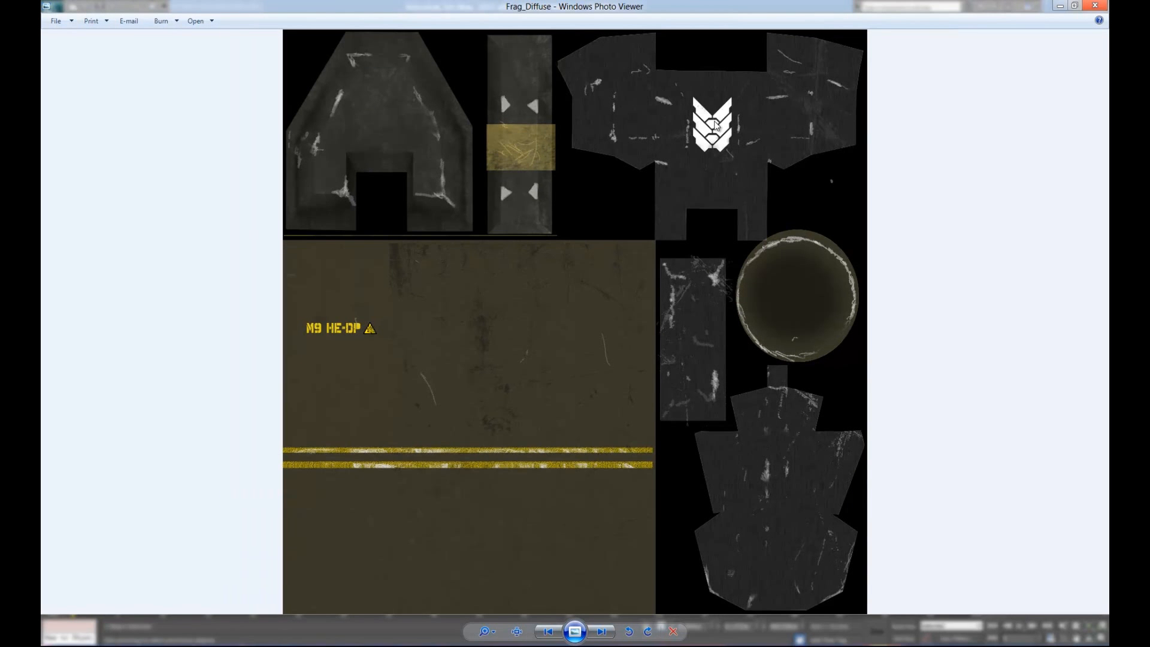
Step: Open the M91.1 render from the Show folder within Pictures' TOD folder and advance to the M91.2 render
{"action": "key", "text": "alt+Tab"}
{"action": "key", "text": "alt+Left"}
{"action": "key", "text": "alt+Left"}
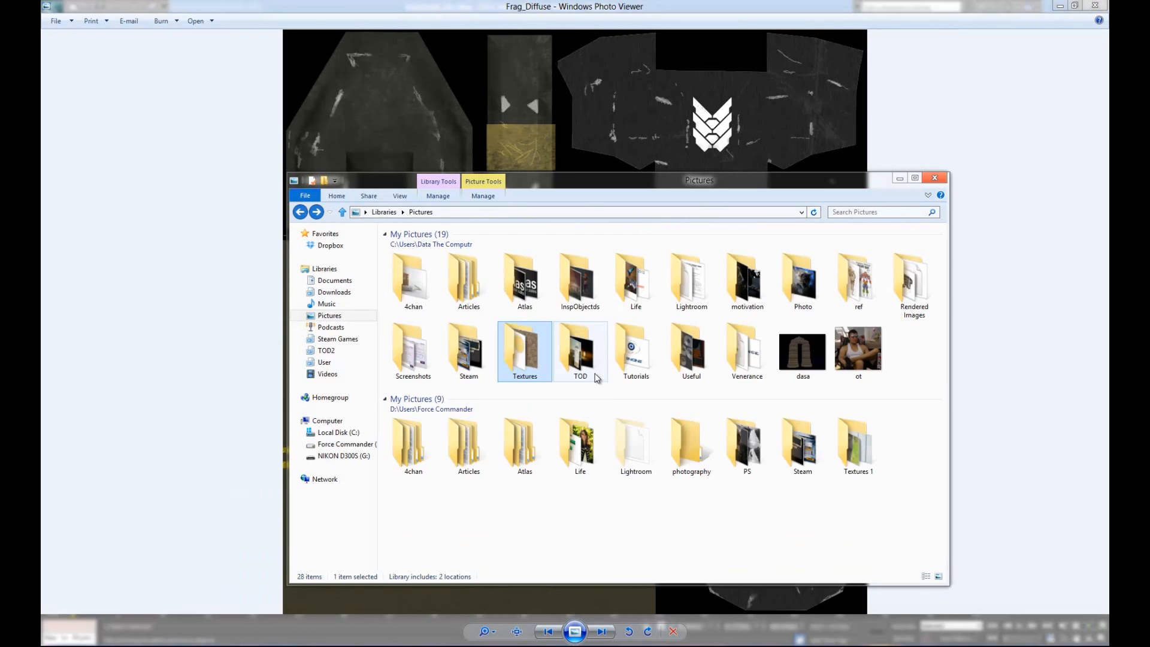
{"action": "double_click", "coordinate": [591, 369]}
{"action": "double_click", "coordinate": [525, 317]}
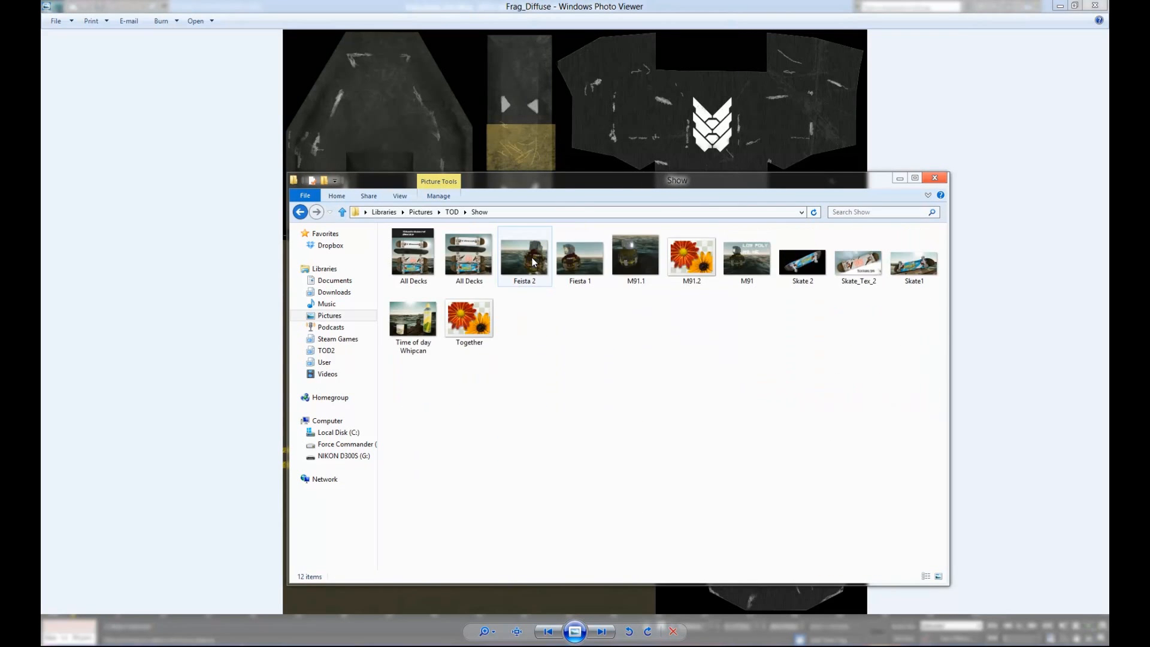
{"action": "left_click", "coordinate": [655, 269]}
{"action": "double_click", "coordinate": [656, 270]}
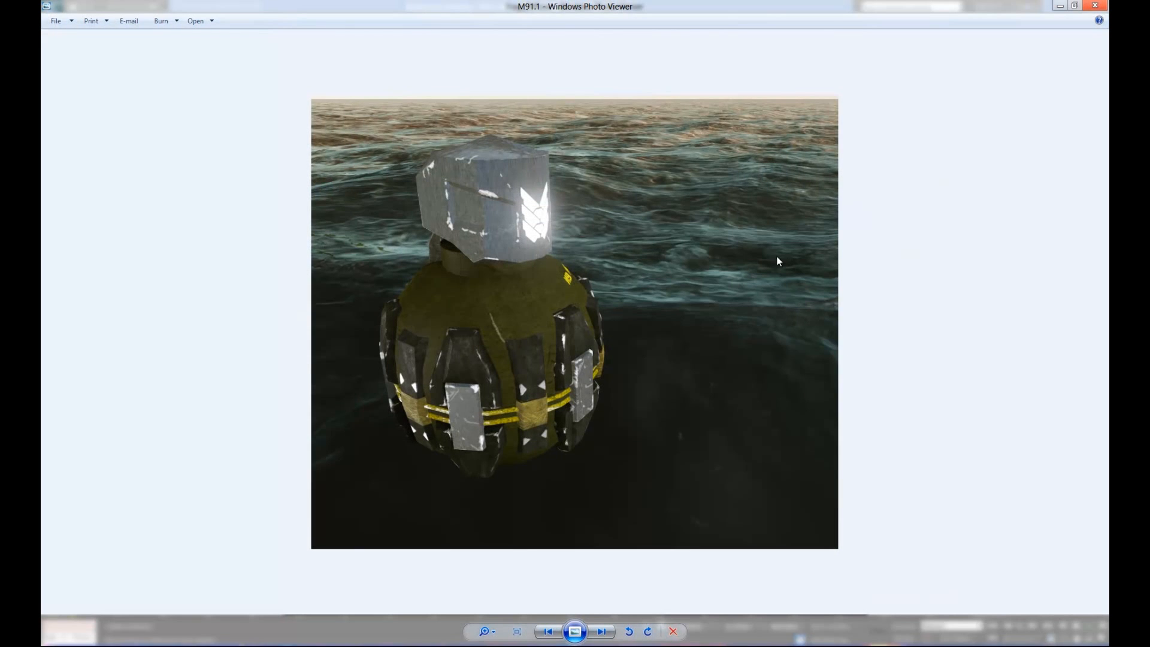
{"action": "key", "text": "Right"}
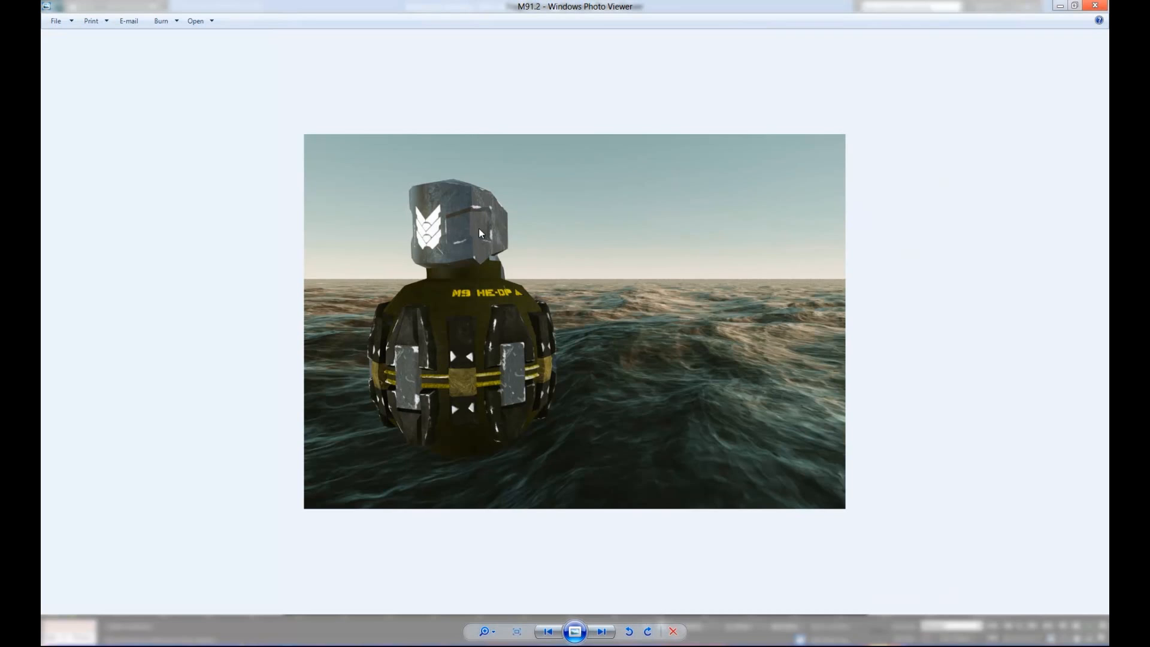
Step: Place the M91.2 grenade render beside the Frag_Diffuse texture and compare its painted details with the unwrapped layout
{"action": "scroll", "coordinate": [477, 342], "scroll_direction": "up", "scroll_amount": 3}
{"action": "left_click_drag", "start_coordinate": [799, 3], "coordinate": [1055, 164]}
{"action": "left_click_drag", "start_coordinate": [593, 180], "coordinate": [0, 120]}
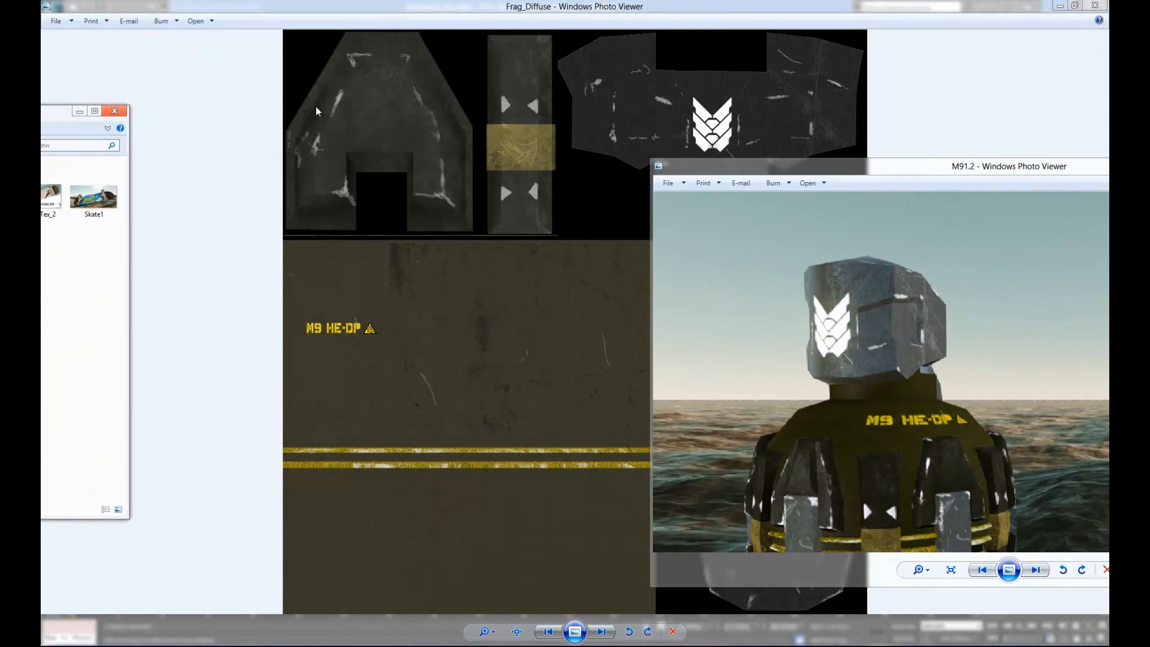
{"action": "left_click_drag", "start_coordinate": [911, 474], "coordinate": [743, 421]}
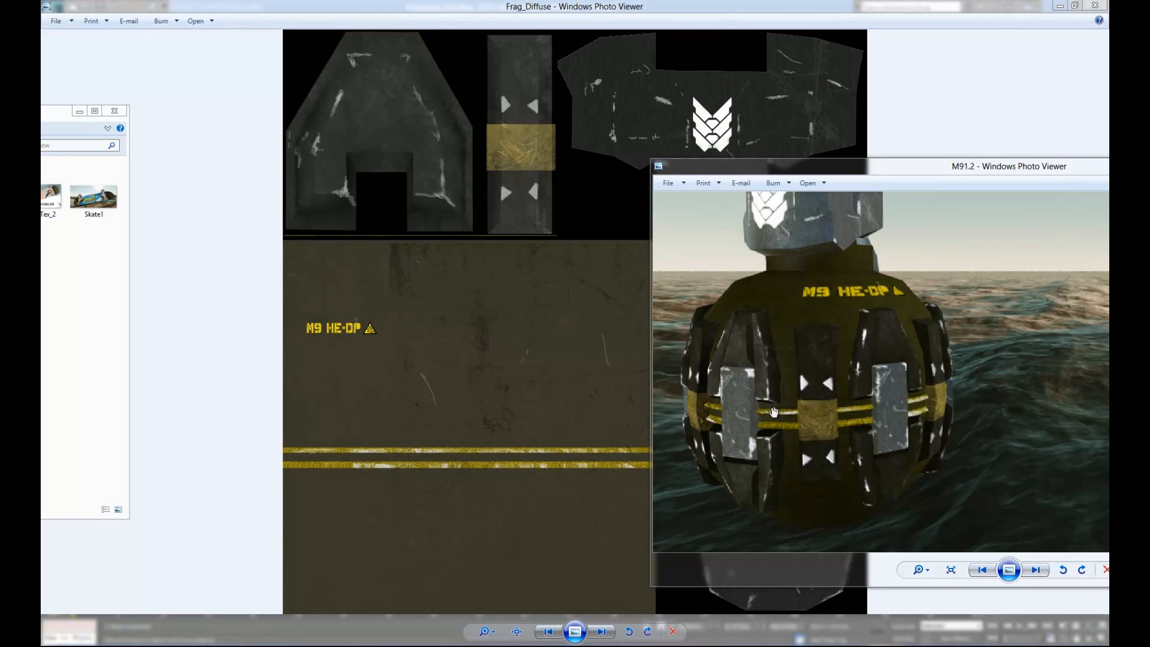
{"action": "left_click_drag", "start_coordinate": [700, 333], "coordinate": [801, 375]}
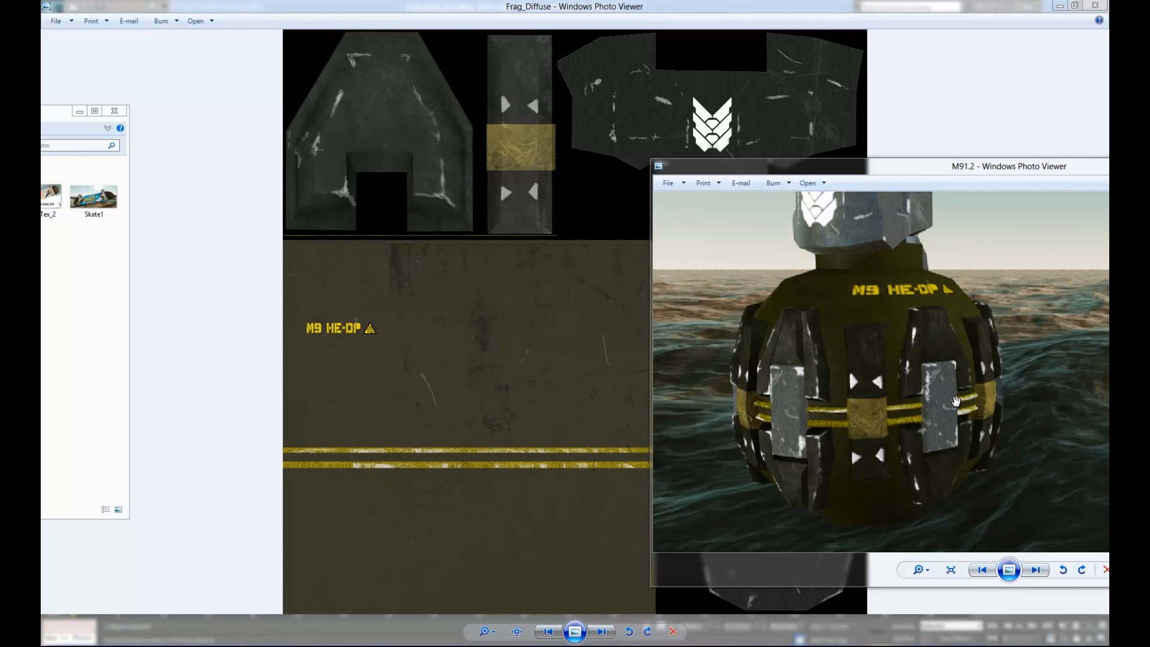
{"action": "scroll", "coordinate": [849, 334], "scroll_direction": "down", "scroll_amount": 3}
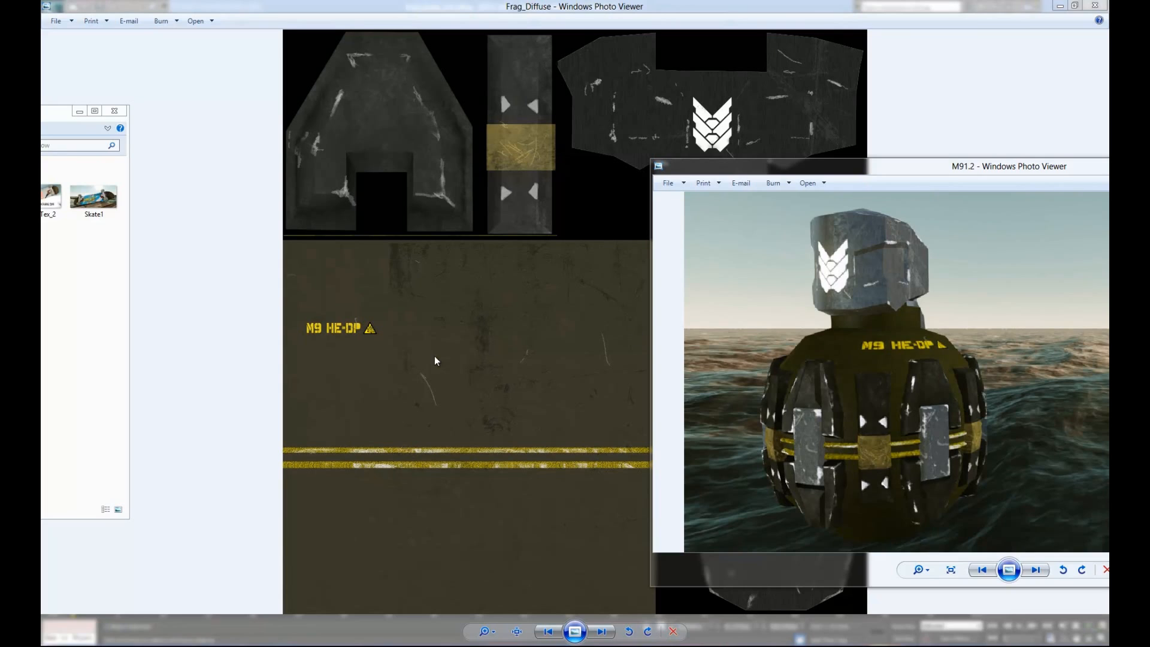
{"action": "left_click", "coordinate": [476, 402]}
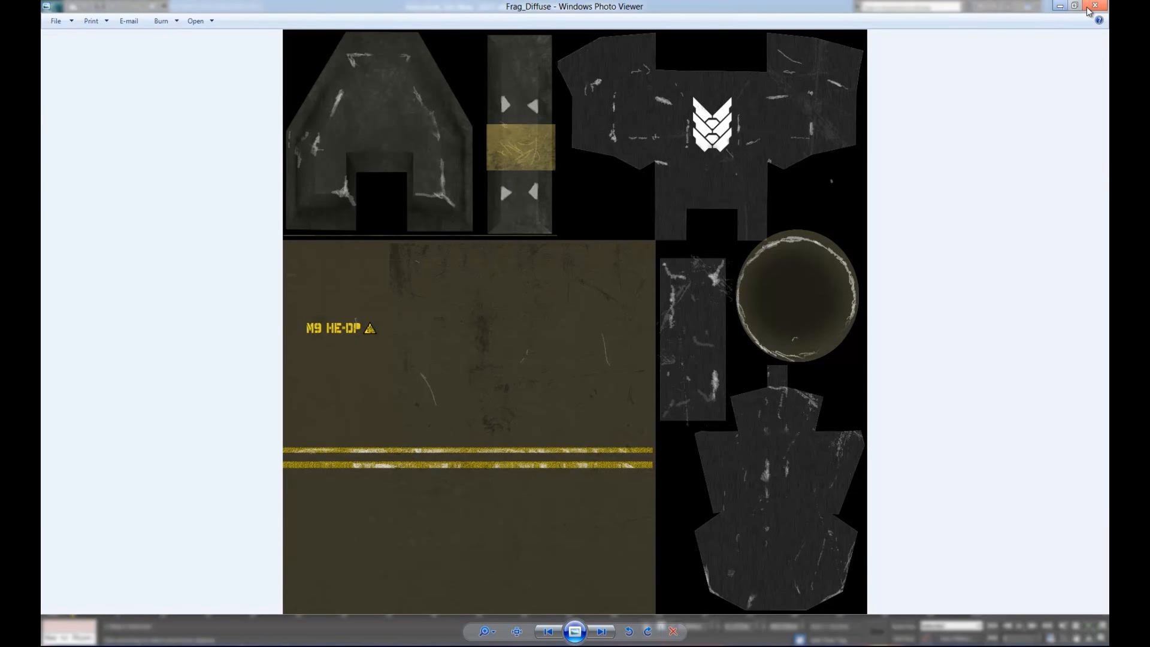
Step: Close the Frag_Diffuse texture and the picture windows and return to 3ds Max
{"action": "scroll", "coordinate": [677, 282], "scroll_direction": "up", "scroll_amount": 3}
{"action": "scroll", "coordinate": [779, 263], "scroll_direction": "down", "scroll_amount": 3}
{"action": "left_click", "coordinate": [1095, 5]}
{"action": "left_click_drag", "start_coordinate": [1060, 178], "coordinate": [440, 177]}
{"action": "left_click", "coordinate": [479, 178]}
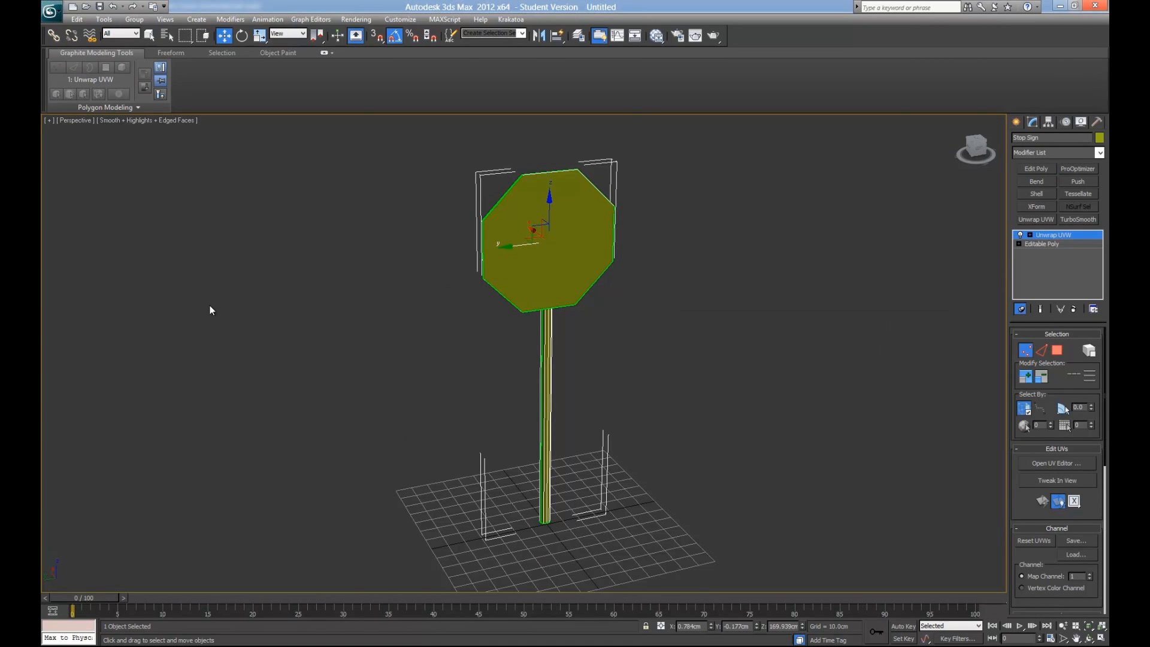
Step: Select the sign plate's large front polygon at the Unwrap UVW polygon level and open the UV editor
{"action": "scroll", "coordinate": [617, 282], "scroll_direction": "up", "scroll_amount": 3}
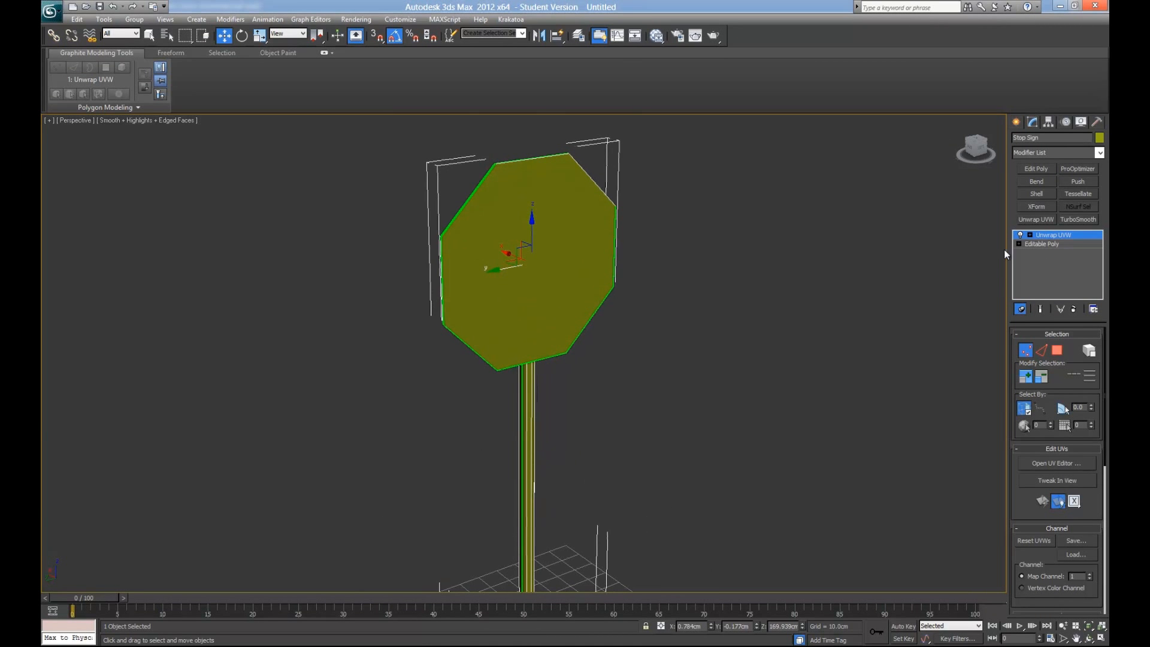
{"action": "left_click", "coordinate": [1058, 351]}
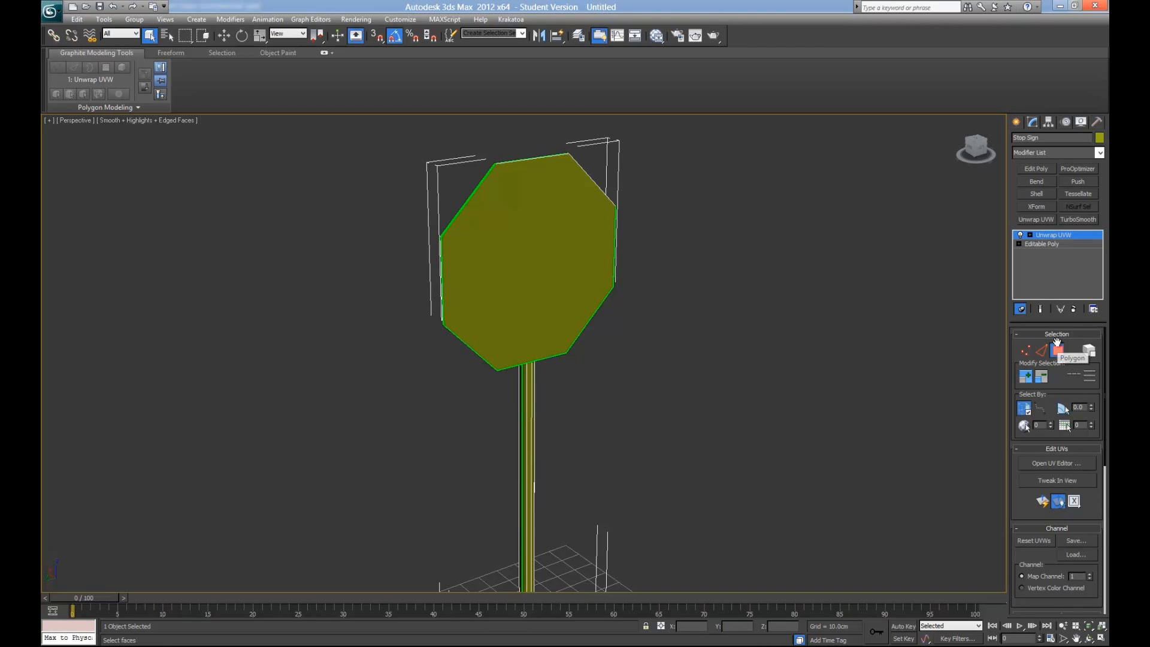
{"action": "left_click", "coordinate": [531, 247]}
{"action": "middle_click_drag", "start_coordinate": [619, 324], "coordinate": [491, 330], "text": "alt"}
{"action": "left_click", "coordinate": [1062, 462]}
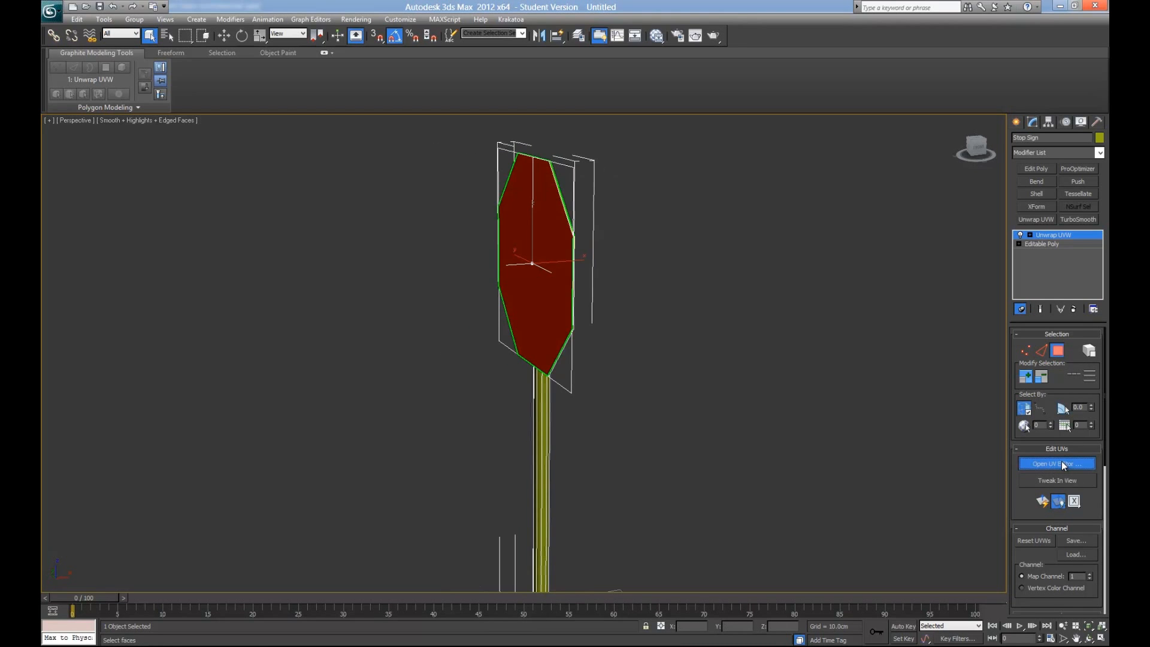
Step: Arrange the Edit UVWs window beside the viewport so the UV layout and the sign's front face are both in view
{"action": "left_click_drag", "start_coordinate": [281, 55], "coordinate": [793, 2]}
{"action": "left_click", "coordinate": [967, 33]}
{"action": "middle_click_drag", "start_coordinate": [578, 196], "coordinate": [589, 197]}
{"action": "scroll", "coordinate": [589, 187], "scroll_direction": "down", "scroll_amount": 3}
{"action": "scroll", "coordinate": [589, 188], "scroll_direction": "up", "scroll_amount": 1}
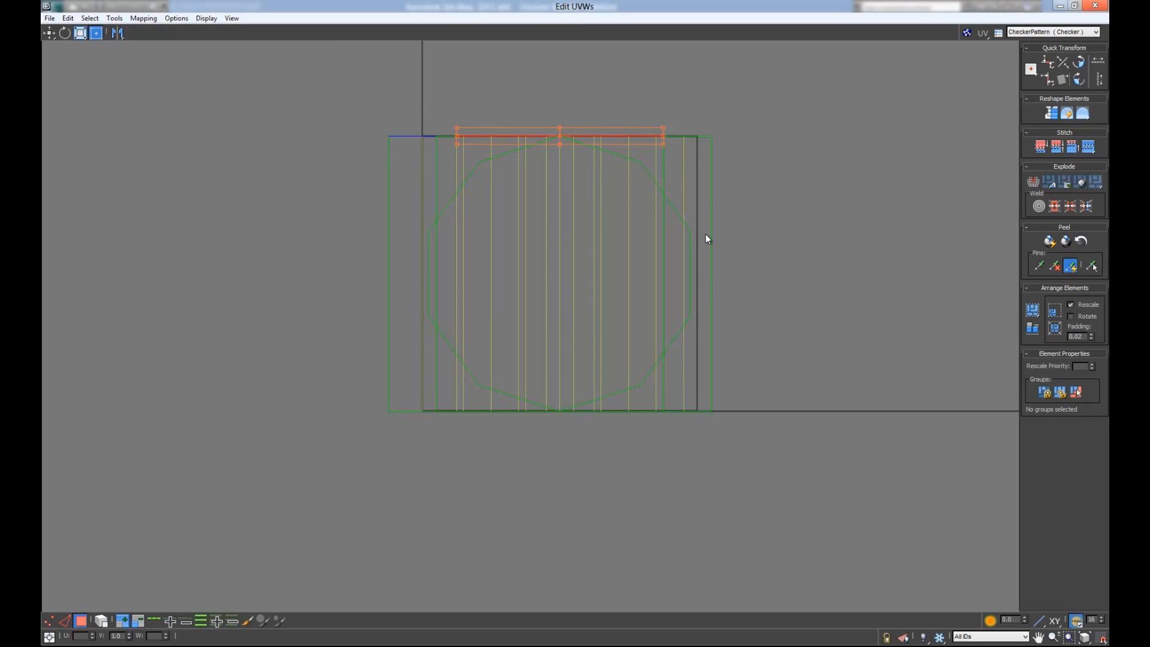
{"action": "scroll", "coordinate": [695, 288], "scroll_direction": "up", "scroll_amount": 2}
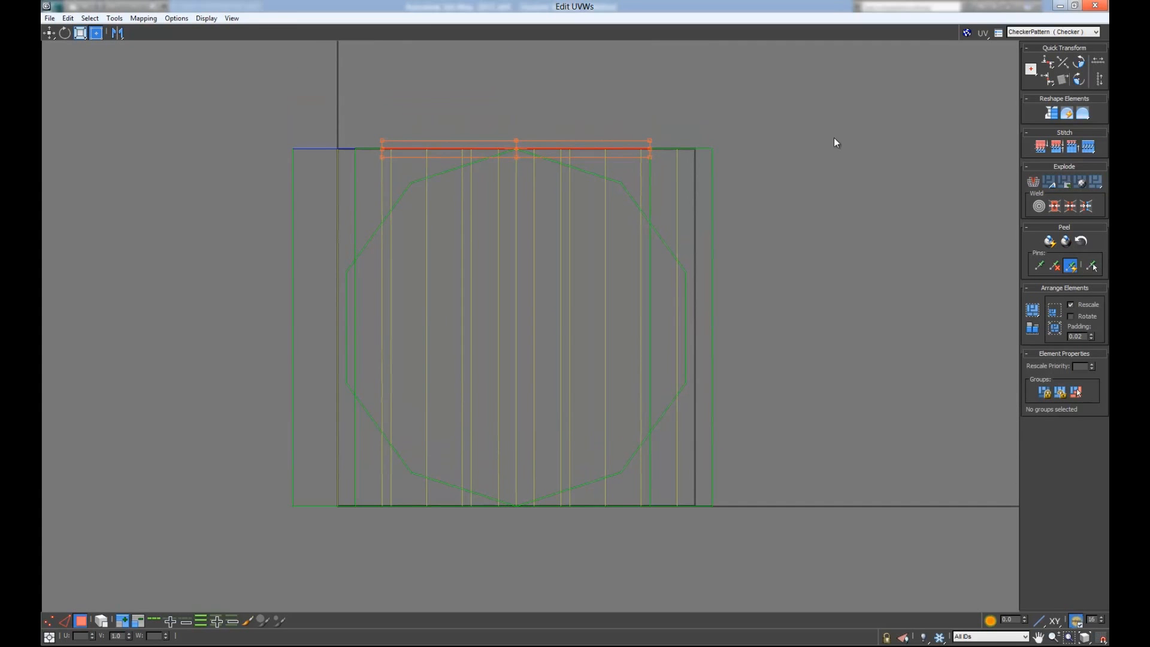
{"action": "double_click", "coordinate": [918, 9]}
{"action": "left_click_drag", "start_coordinate": [900, 52], "coordinate": [234, 218]}
{"action": "middle_click_drag", "start_coordinate": [531, 225], "coordinate": [583, 363], "text": "alt"}
{"action": "middle_click_drag", "start_coordinate": [242, 335], "coordinate": [256, 333]}
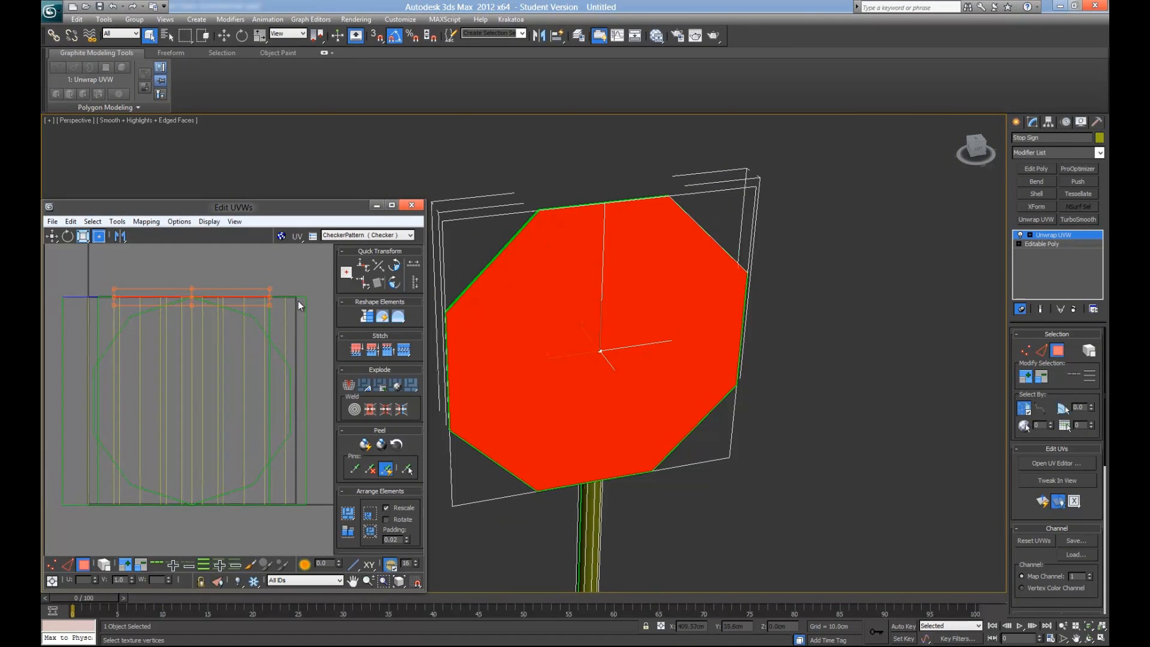
Step: Enlarge the view of the sign's rim and add the plate's narrow side faces to the front polygon selection
{"action": "left_click_drag", "start_coordinate": [425, 196], "coordinate": [490, 97]}
{"action": "middle_click_drag", "start_coordinate": [580, 308], "coordinate": [687, 268]}
{"action": "middle_click_drag", "start_coordinate": [549, 264], "coordinate": [725, 308], "text": "alt"}
{"action": "left_click", "coordinate": [602, 243], "text": "ctrl"}
{"action": "scroll", "coordinate": [804, 321], "scroll_direction": "up", "scroll_amount": 2}
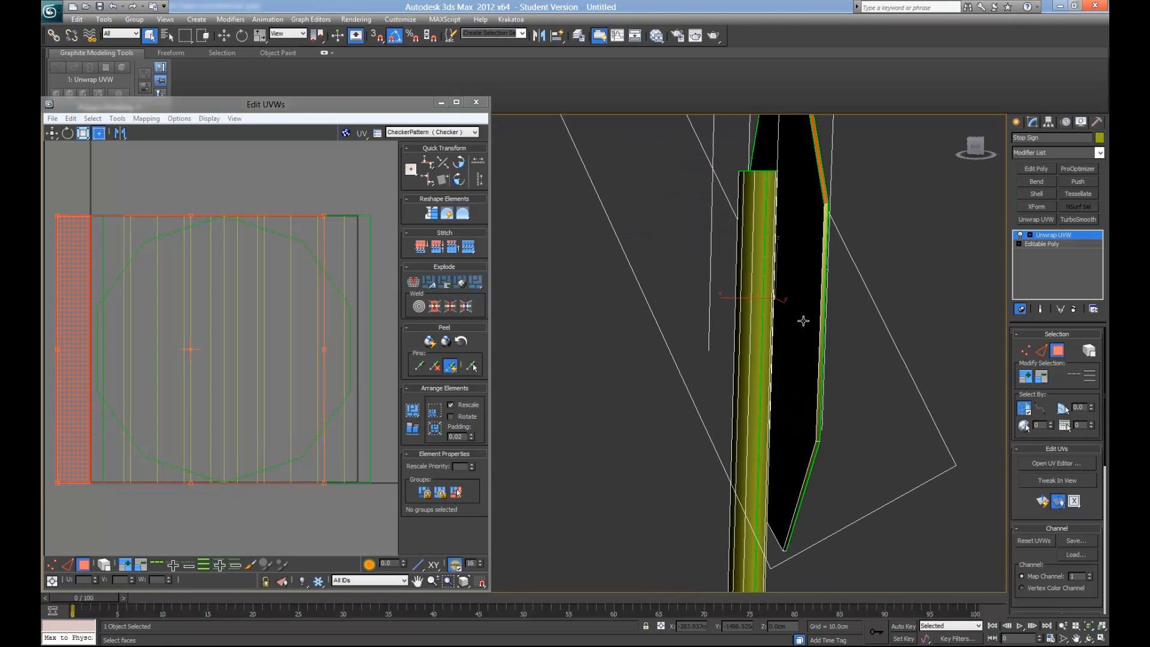
{"action": "left_click", "coordinate": [810, 440], "text": "ctrl"}
{"action": "left_click", "coordinate": [813, 458], "text": "ctrl"}
{"action": "middle_click_drag", "start_coordinate": [817, 501], "coordinate": [753, 474], "text": "alt"}
{"action": "left_click", "coordinate": [729, 456], "text": "ctrl"}
{"action": "left_click", "coordinate": [759, 472], "text": "ctrl"}
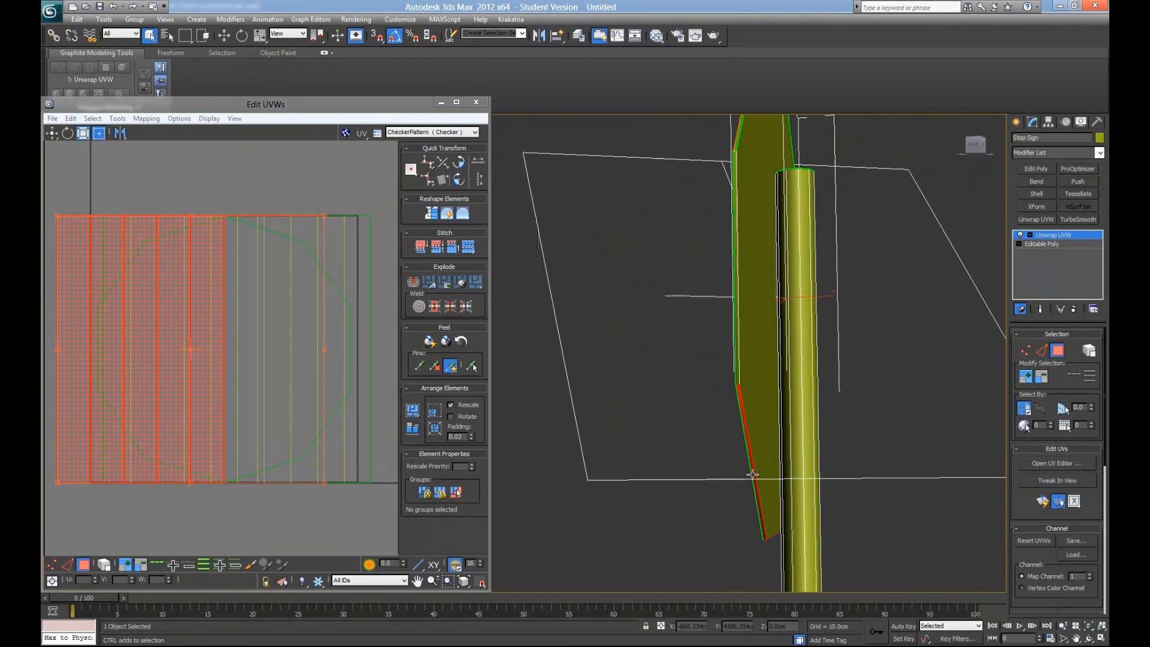
{"action": "left_click", "coordinate": [738, 340], "text": "ctrl"}
{"action": "middle_click_drag", "start_coordinate": [720, 189], "coordinate": [721, 247], "text": "alt"}
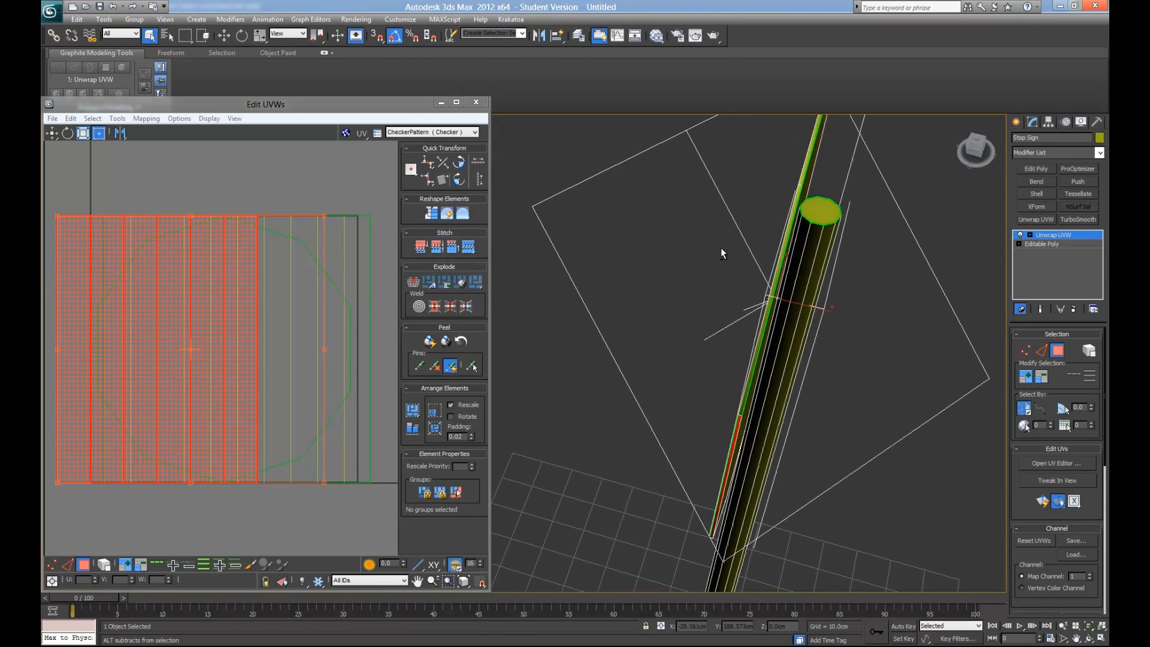
{"action": "left_click", "coordinate": [782, 256], "text": "ctrl"}
Step: Apply a Quick Planar Map to the selected front and side faces of the sign plate
{"action": "middle_click_drag", "start_coordinate": [718, 287], "coordinate": [743, 319], "text": "alt"}
{"action": "scroll", "coordinate": [742, 318], "scroll_direction": "down", "scroll_amount": 4}
{"action": "middle_click_drag", "start_coordinate": [737, 390], "coordinate": [799, 390], "text": "alt"}
{"action": "scroll", "coordinate": [584, 384], "scroll_direction": "down", "scroll_amount": 3}
{"action": "middle_click_drag", "start_coordinate": [606, 383], "coordinate": [670, 357]}
{"action": "mouse_move", "coordinate": [172, 305]}
{"action": "middle_mouse_down"}
{"action": "mouse_move", "coordinate": [234, 298]}
{"action": "mouse_move", "coordinate": [182, 293]}
{"action": "middle_mouse_up"}
{"action": "scroll", "coordinate": [182, 292], "scroll_direction": "down", "scroll_amount": 1}
{"action": "scroll", "coordinate": [240, 316], "scroll_direction": "down", "scroll_amount": 1}
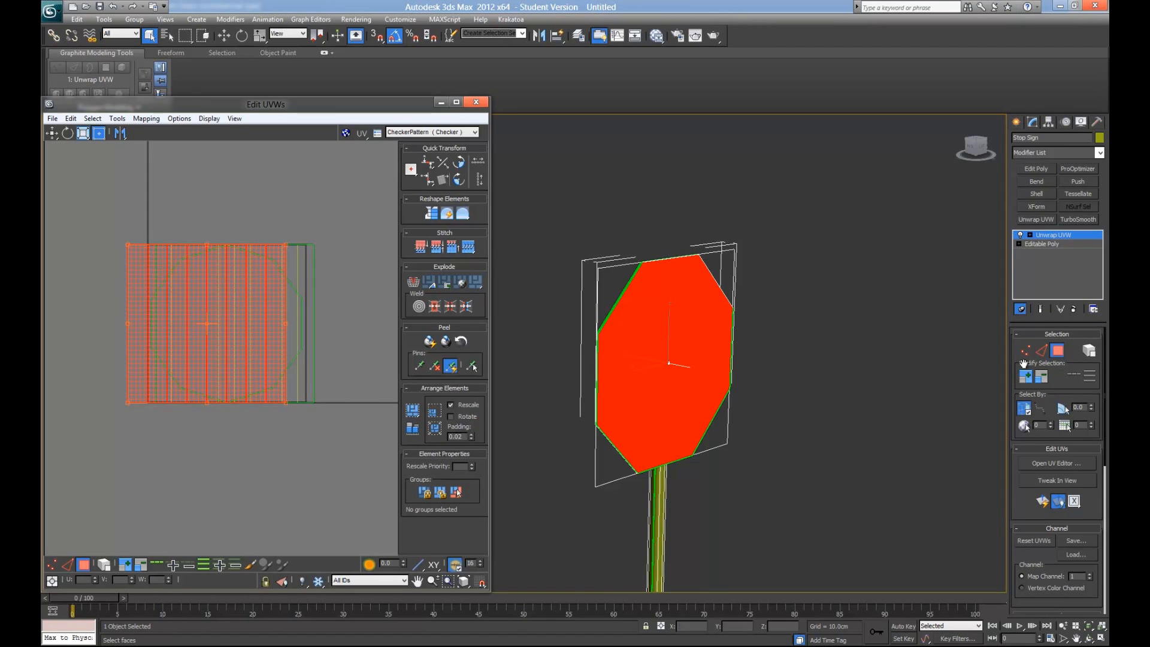
{"action": "scroll", "coordinate": [1050, 437], "scroll_direction": "down", "scroll_amount": 3}
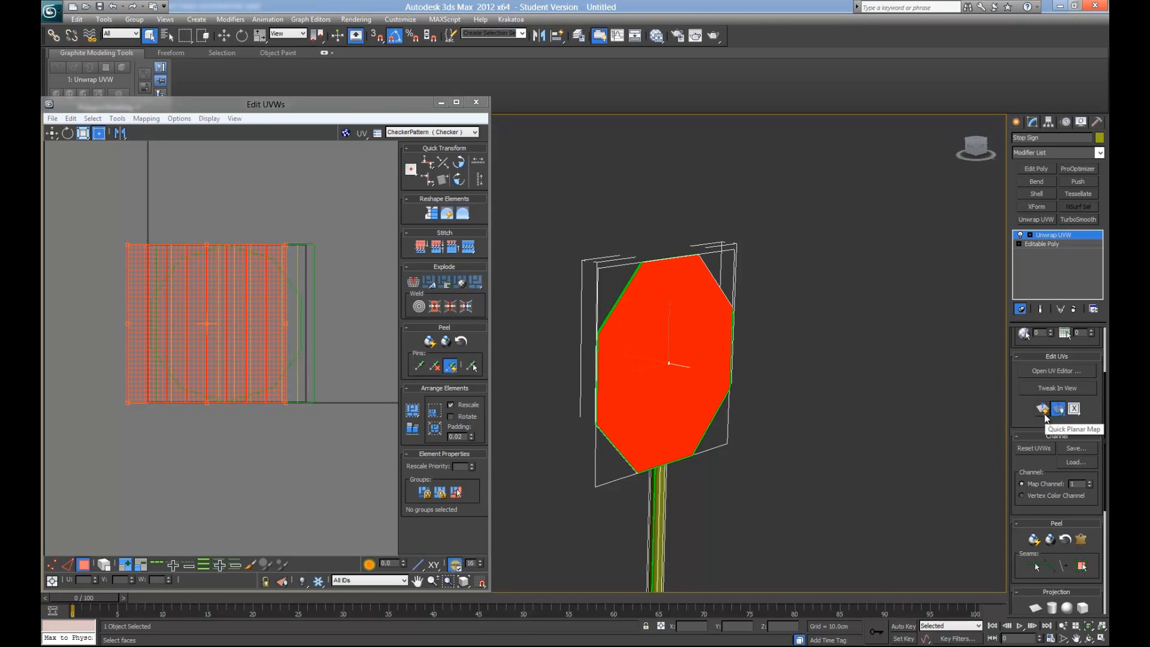
{"action": "left_click", "coordinate": [1044, 413]}
Step: Move the octagonal UV shell down, partly clear of the remaining overlapping UVs
{"action": "left_click_drag", "start_coordinate": [267, 317], "coordinate": [323, 435]}
{"action": "scroll", "coordinate": [323, 435], "scroll_direction": "up", "scroll_amount": 2}
{"action": "middle_click_drag", "start_coordinate": [323, 435], "coordinate": [336, 308]}
{"action": "scroll", "coordinate": [311, 324], "scroll_direction": "up", "scroll_amount": 1}
{"action": "middle_click_drag", "start_coordinate": [311, 324], "coordinate": [283, 372]}
{"action": "scroll", "coordinate": [320, 218], "scroll_direction": "down", "scroll_amount": 2}
{"action": "left_click_drag", "start_coordinate": [306, 344], "coordinate": [272, 269]}
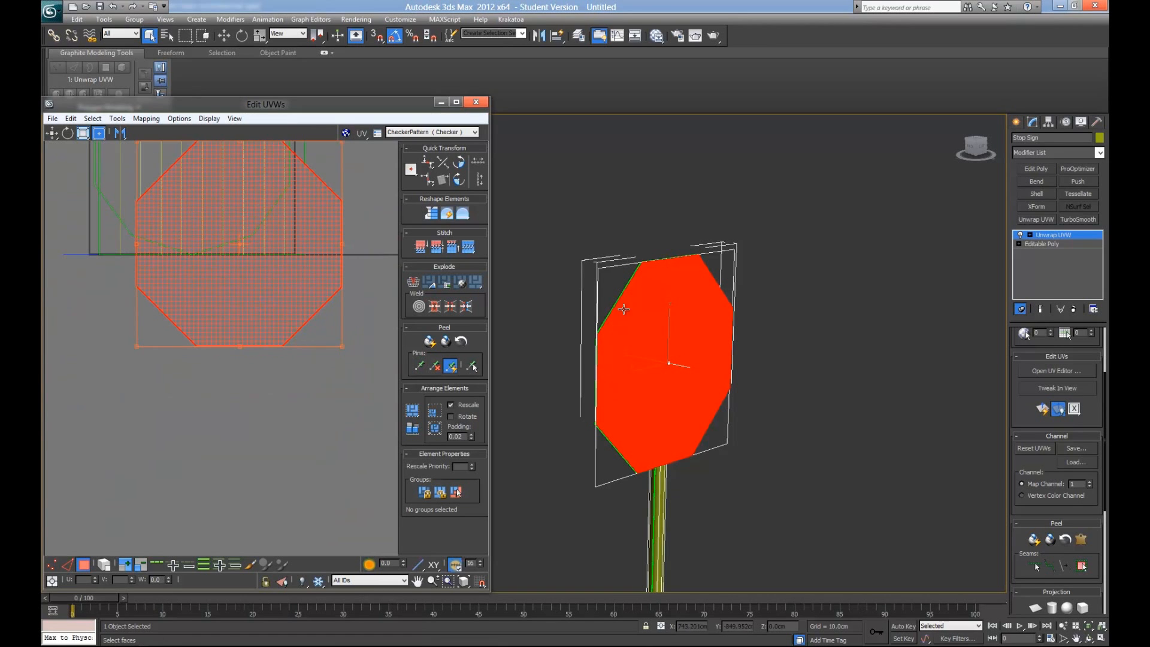
Step: Examine how the sign plate's rim edges lie in the planar-mapped UV shell by selecting edges on the plate
{"action": "middle_click_drag", "start_coordinate": [174, 199], "coordinate": [174, 298]}
{"action": "middle_click_drag", "start_coordinate": [647, 271], "coordinate": [669, 286], "text": "alt"}
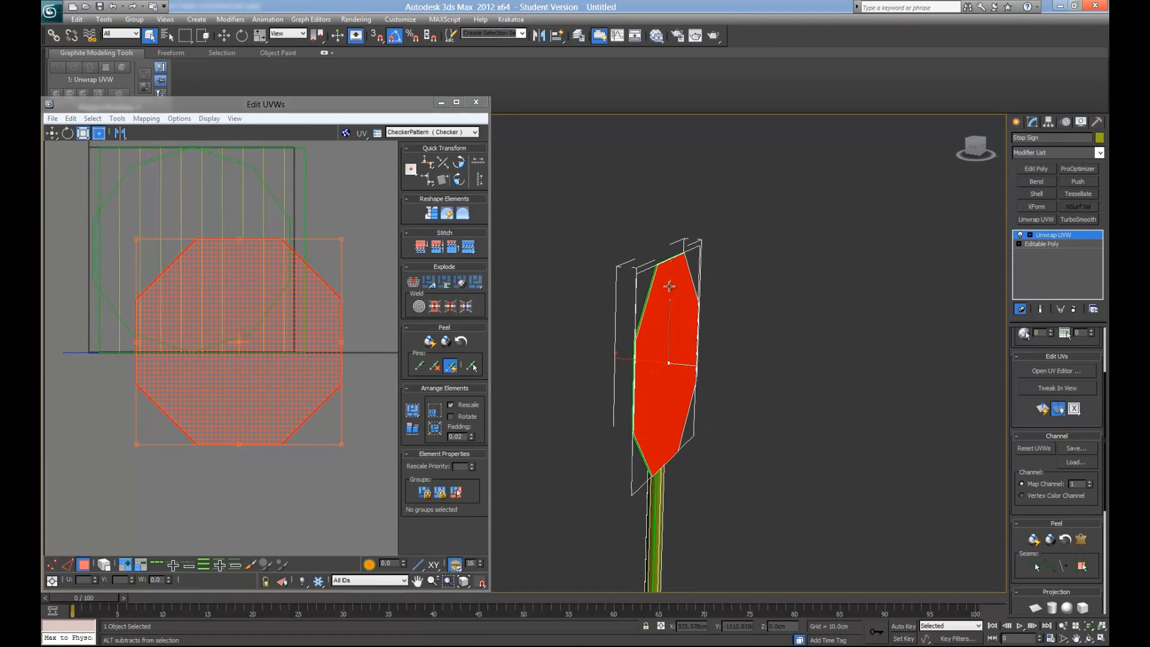
{"action": "scroll", "coordinate": [264, 313], "scroll_direction": "up", "scroll_amount": 2}
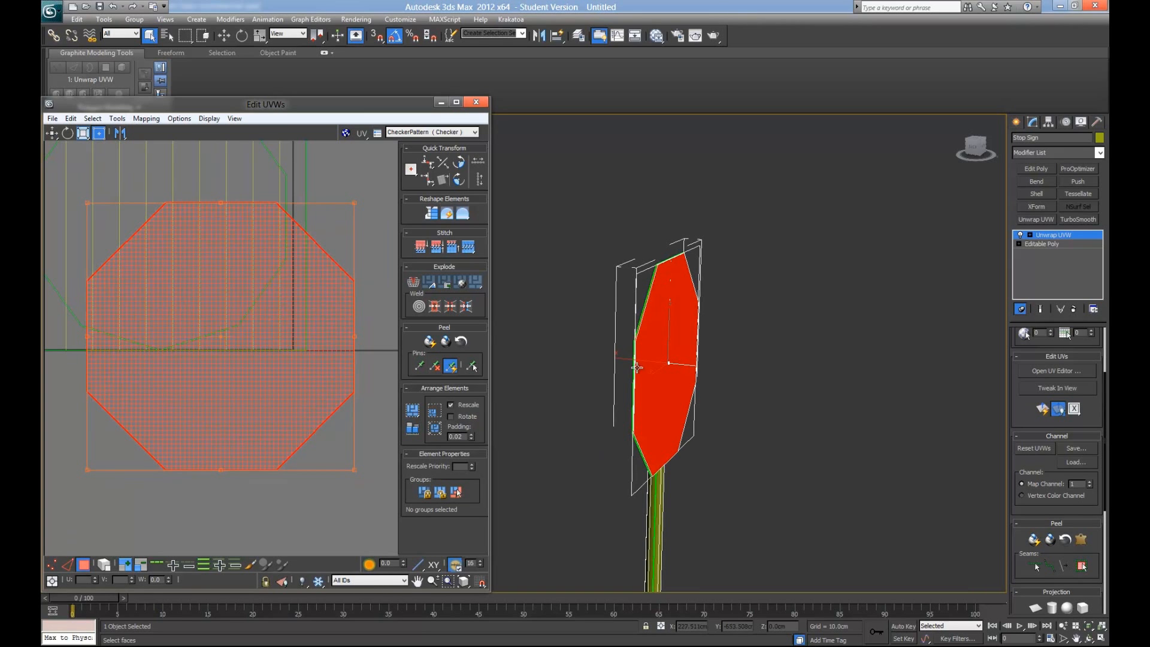
{"action": "scroll", "coordinate": [321, 326], "scroll_direction": "up", "scroll_amount": 2}
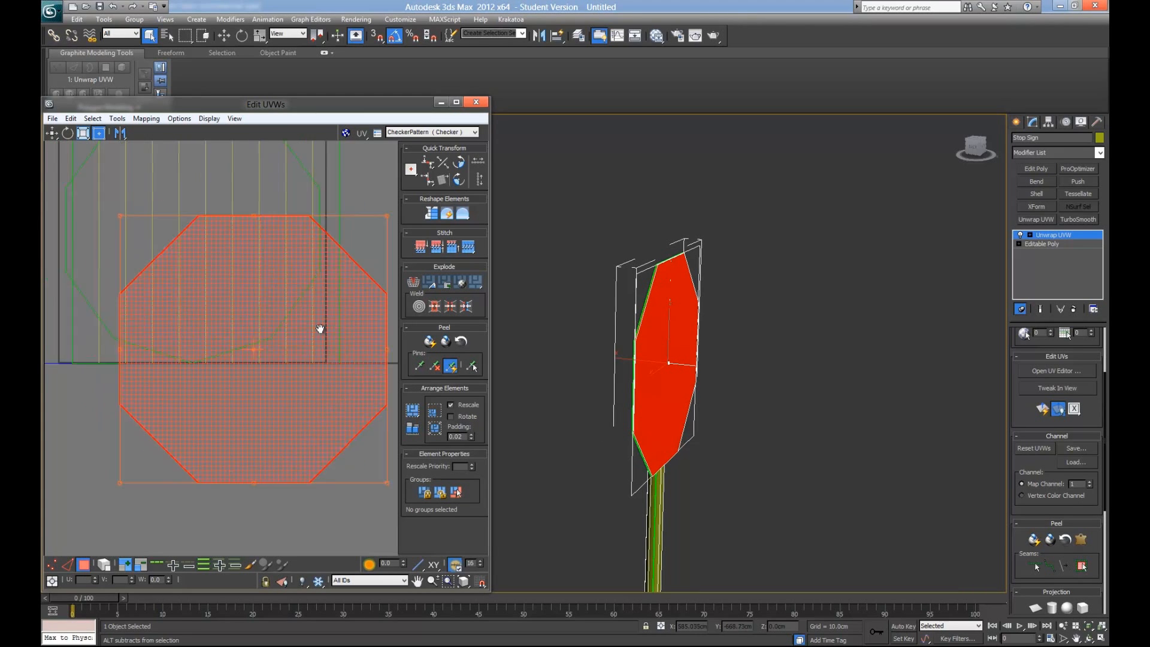
{"action": "scroll", "coordinate": [307, 230], "scroll_direction": "up", "scroll_amount": 3}
{"action": "scroll", "coordinate": [306, 230], "scroll_direction": "down", "scroll_amount": 3}
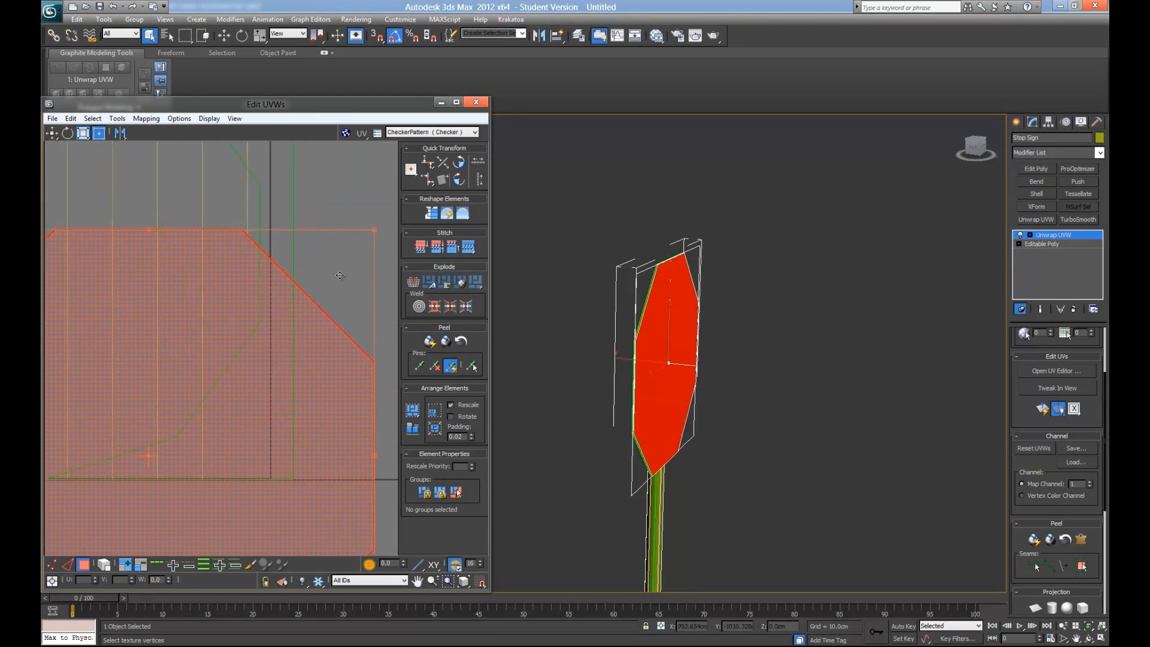
{"action": "left_click", "coordinate": [67, 564]}
{"action": "left_click", "coordinate": [730, 324]}
{"action": "middle_click_drag", "start_coordinate": [731, 320], "coordinate": [657, 318], "text": "alt"}
{"action": "left_click", "coordinate": [874, 305]}
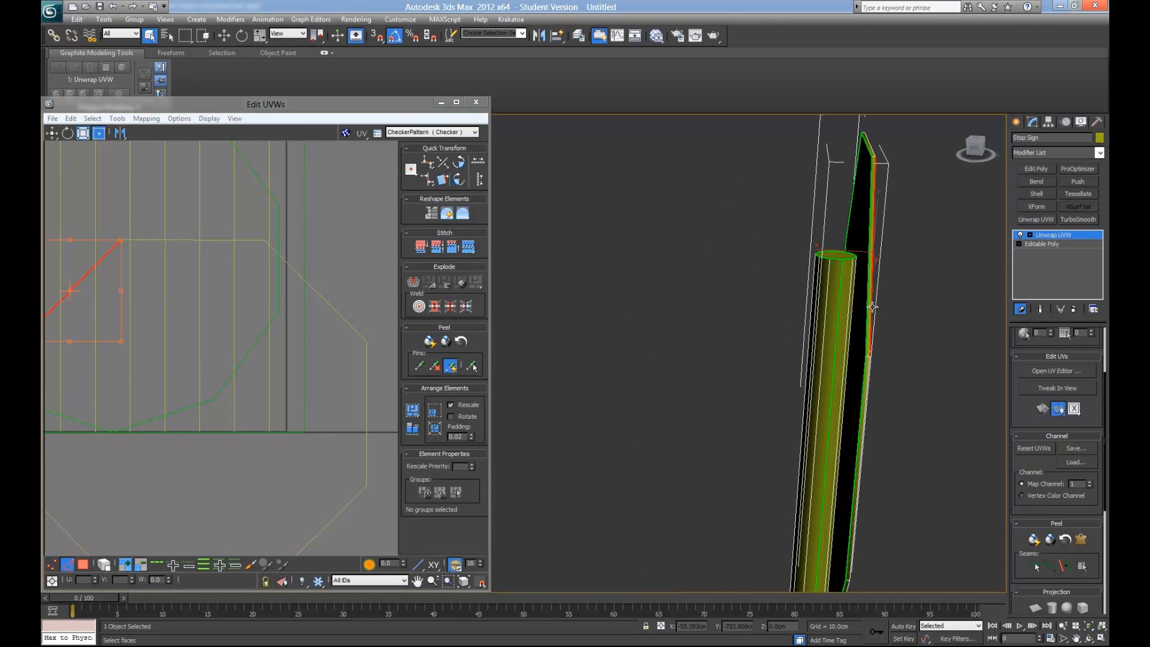
{"action": "middle_click_drag", "start_coordinate": [866, 336], "coordinate": [844, 339], "text": "alt"}
{"action": "scroll", "coordinate": [251, 395], "scroll_direction": "down", "scroll_amount": 2}
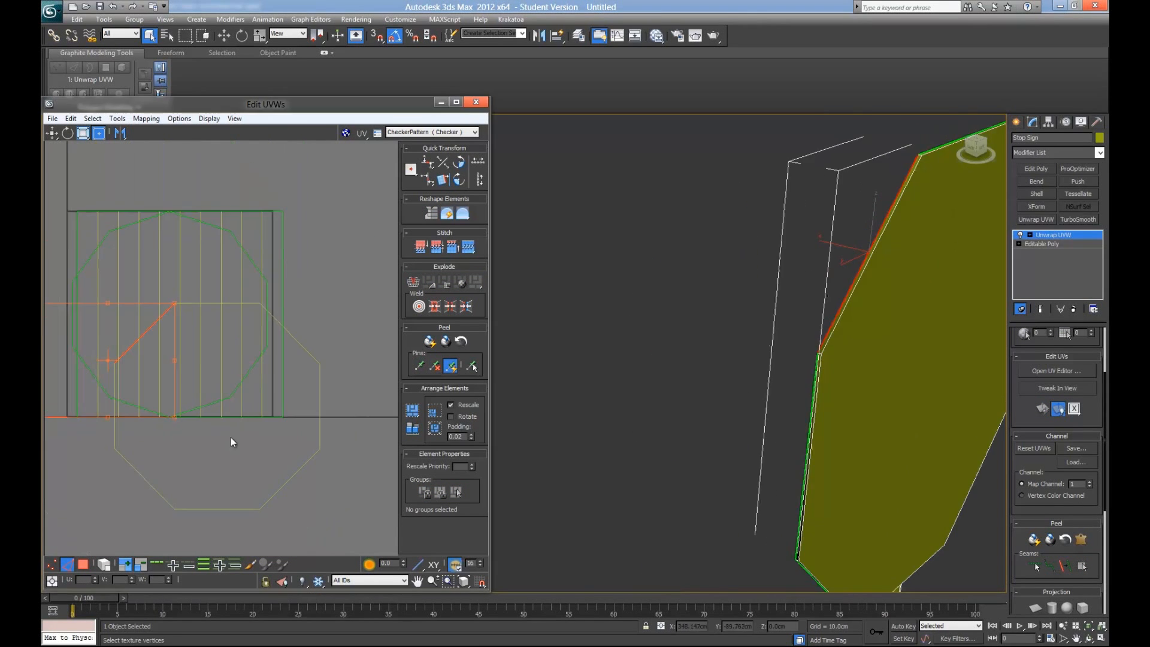
Step: Reselect the octagonal shell's polygons and relax their UVs with Relax By Face Angles
{"action": "left_click", "coordinate": [82, 564], "text": "ctrl"}
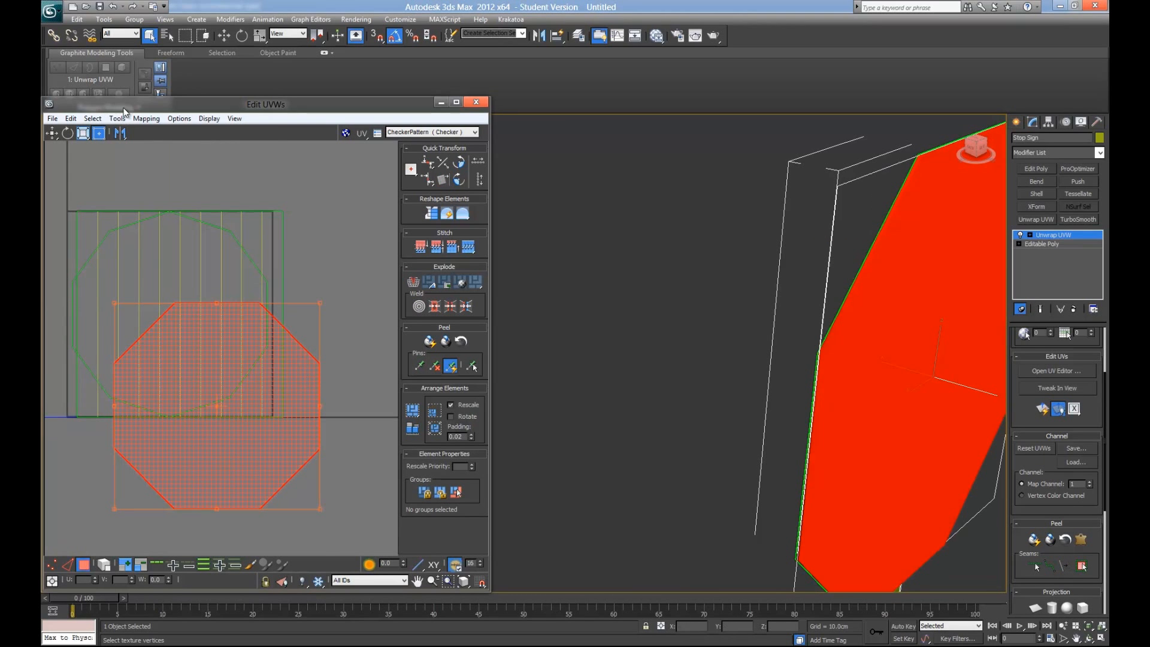
{"action": "left_click", "coordinate": [146, 118]}
{"action": "left_click", "coordinate": [142, 305]}
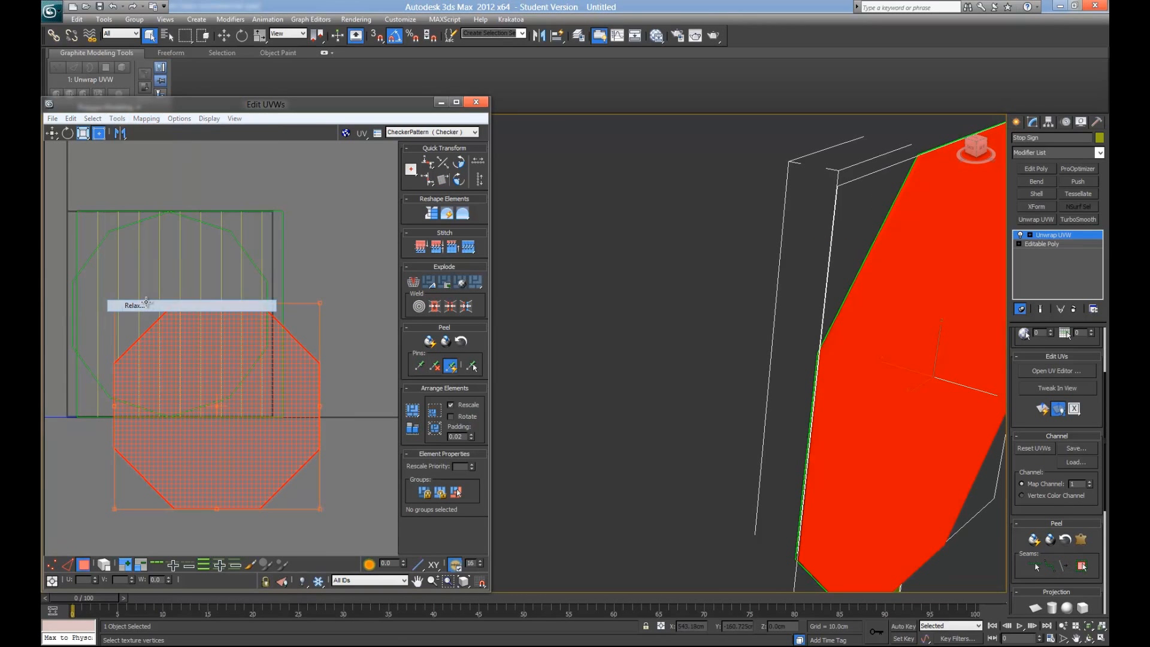
{"action": "left_click", "coordinate": [93, 203]}
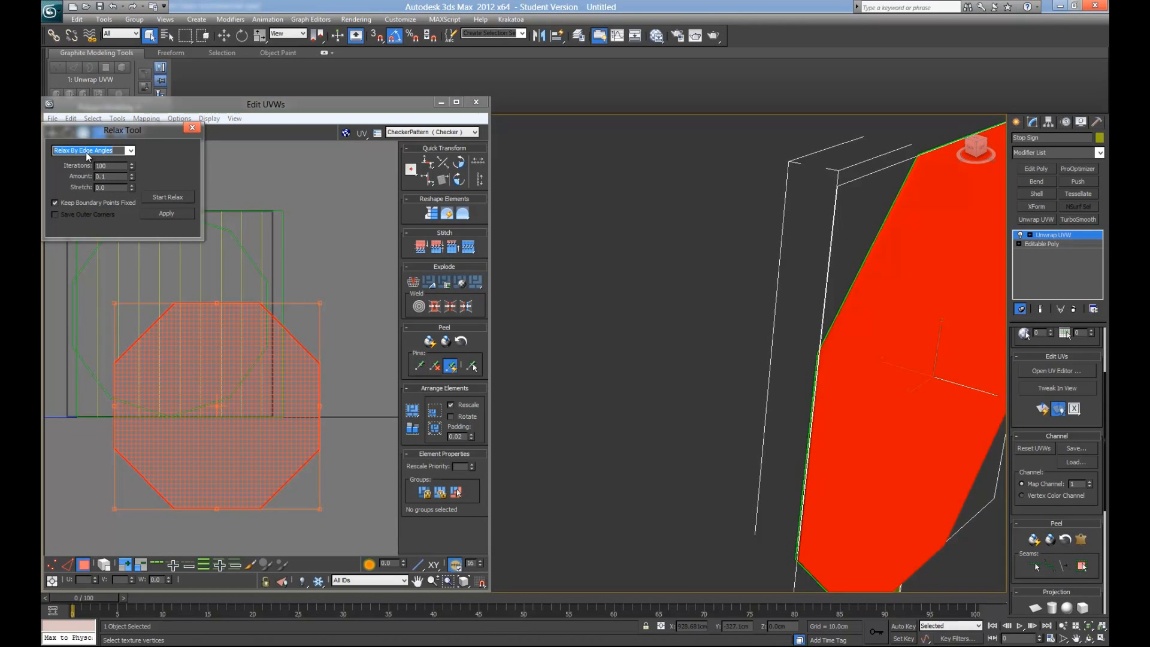
{"action": "left_click", "coordinate": [128, 150]}
{"action": "left_click", "coordinate": [124, 159]}
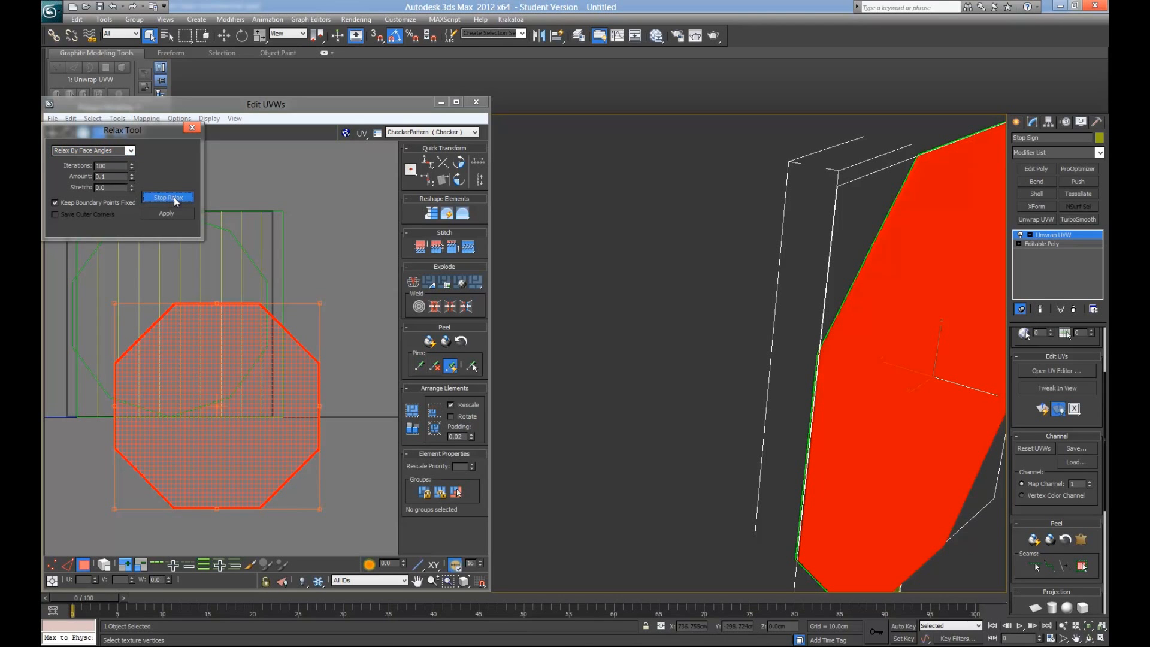
{"action": "left_click", "coordinate": [173, 196]}
Step: Inspect the relaxed octagonal shell's rim faces and close the Relax Tool
{"action": "scroll", "coordinate": [225, 373], "scroll_direction": "up", "scroll_amount": 10}
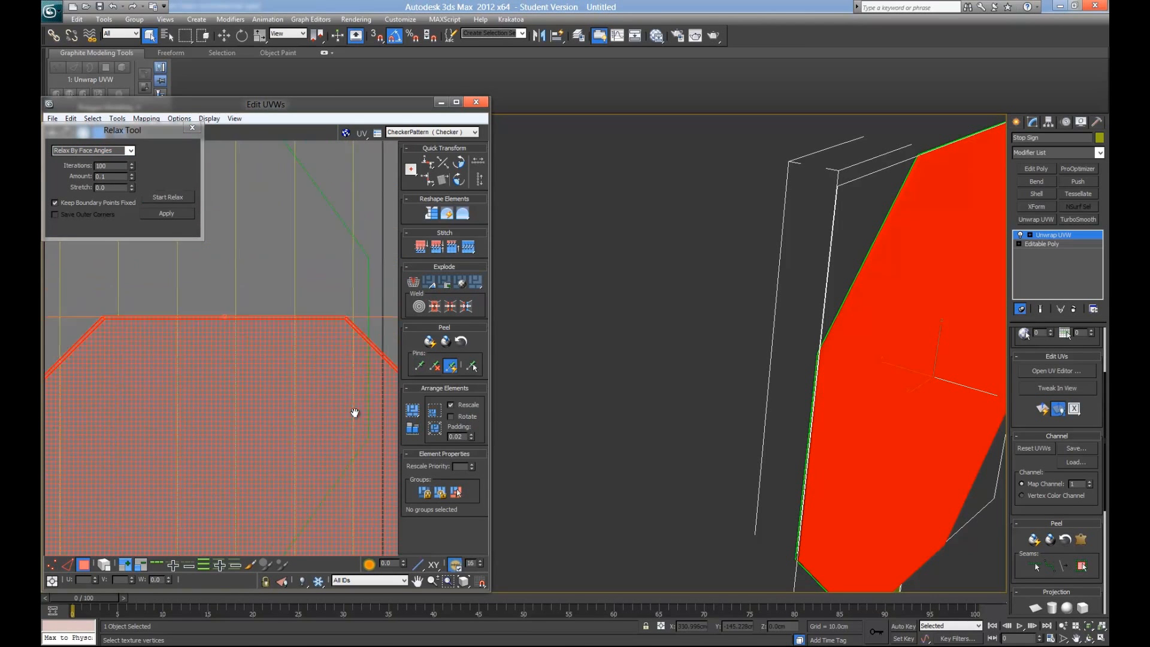
{"action": "scroll", "coordinate": [296, 381], "scroll_direction": "down", "scroll_amount": 2}
{"action": "middle_click_drag", "start_coordinate": [293, 381], "coordinate": [223, 233]}
{"action": "left_click", "coordinate": [192, 127]}
{"action": "scroll", "coordinate": [275, 258], "scroll_direction": "down", "scroll_amount": 4}
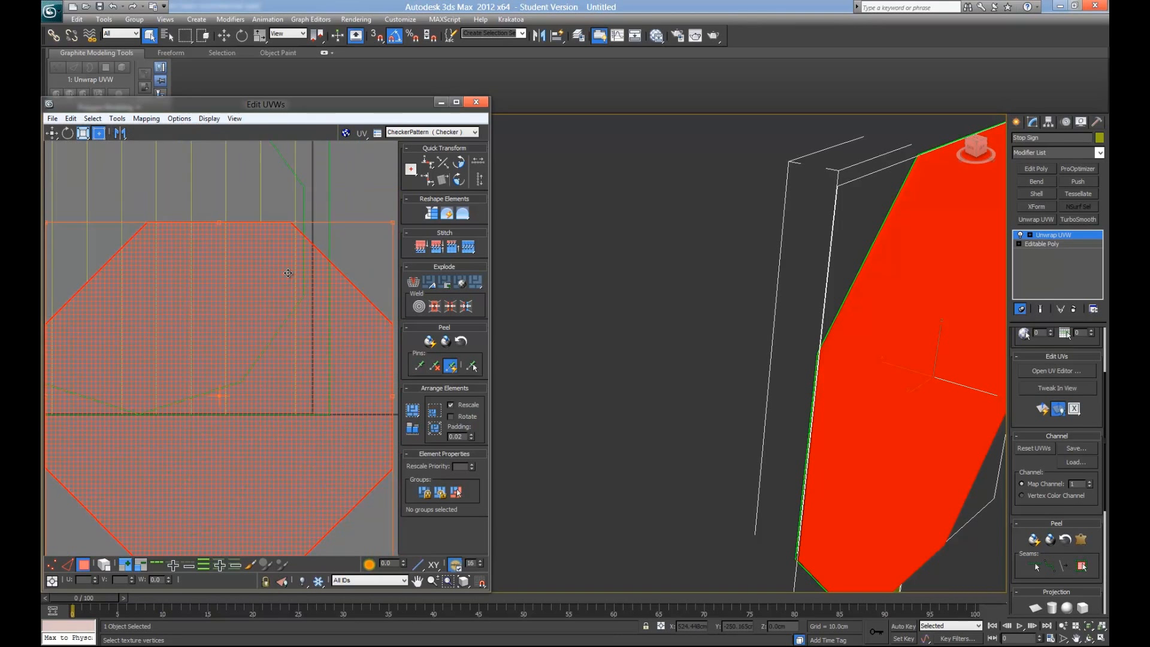
{"action": "scroll", "coordinate": [275, 257], "scroll_direction": "down", "scroll_amount": 2}
{"action": "middle_click_drag", "start_coordinate": [847, 329], "coordinate": [946, 306], "text": "alt"}
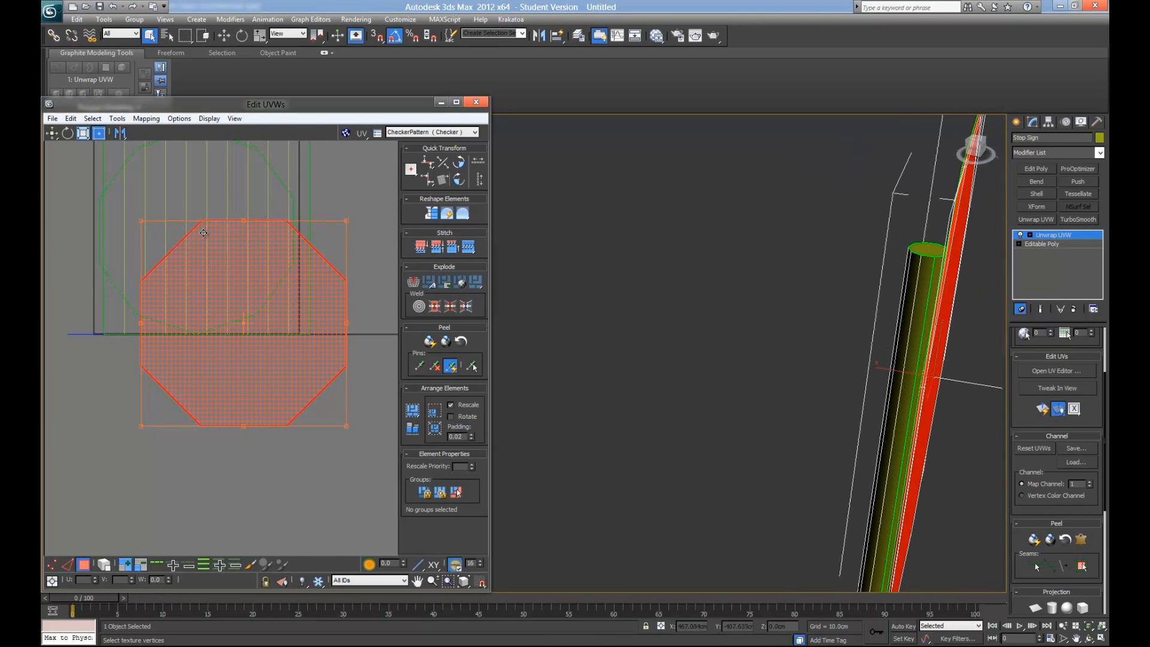
Step: Try to relax the octagonal shell's UVs with Relax By Edge Angles at 100 iterations and amount 0.1
{"action": "left_click", "coordinate": [118, 118]}
{"action": "left_click", "coordinate": [164, 304]}
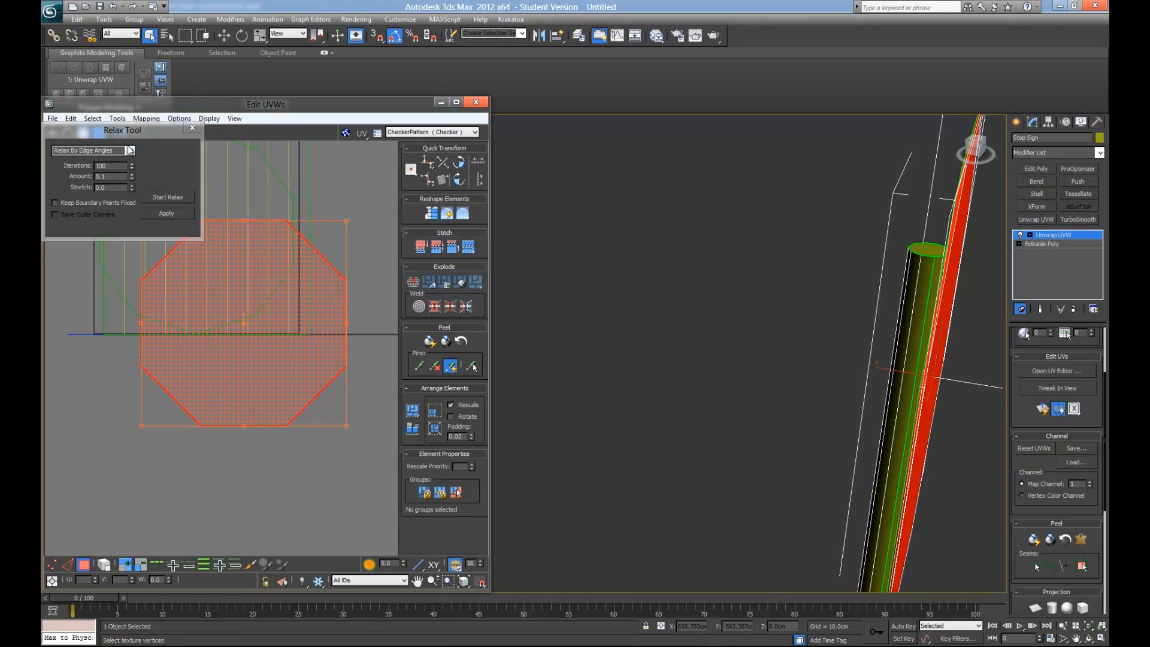
{"action": "left_click", "coordinate": [75, 203]}
{"action": "left_click", "coordinate": [77, 202]}
{"action": "left_click", "coordinate": [168, 197]}
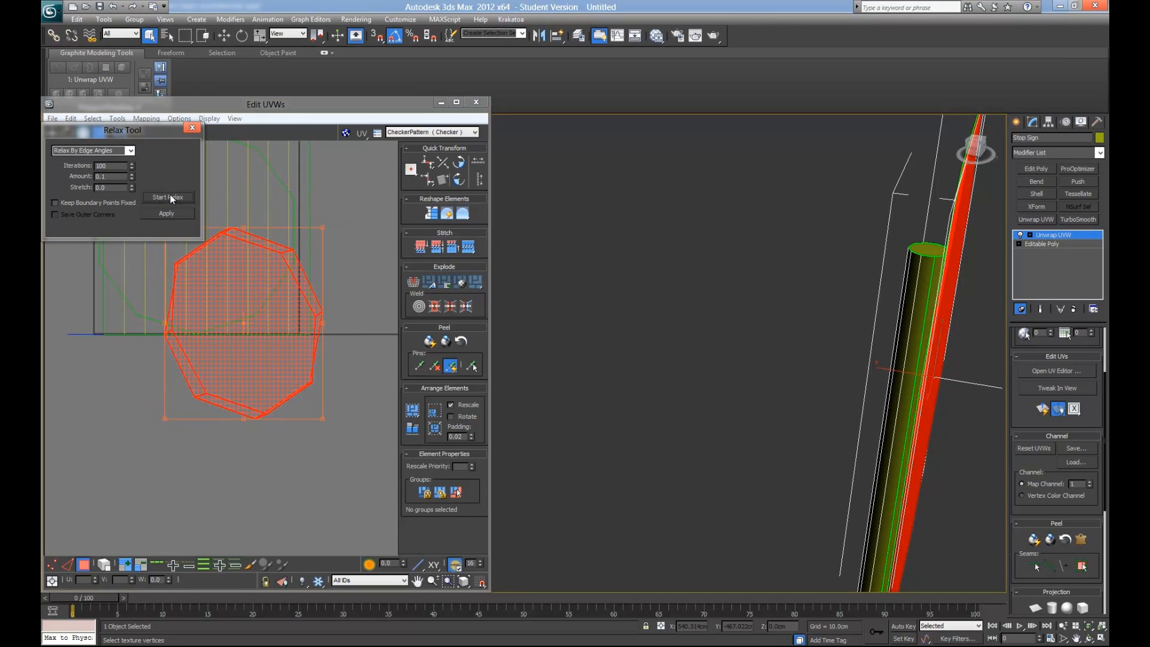
Step: Relax the octagonal shell with Relax By Face Angles while keeping boundary points fixed, and close the Relax Tool
{"action": "left_click", "coordinate": [74, 201]}
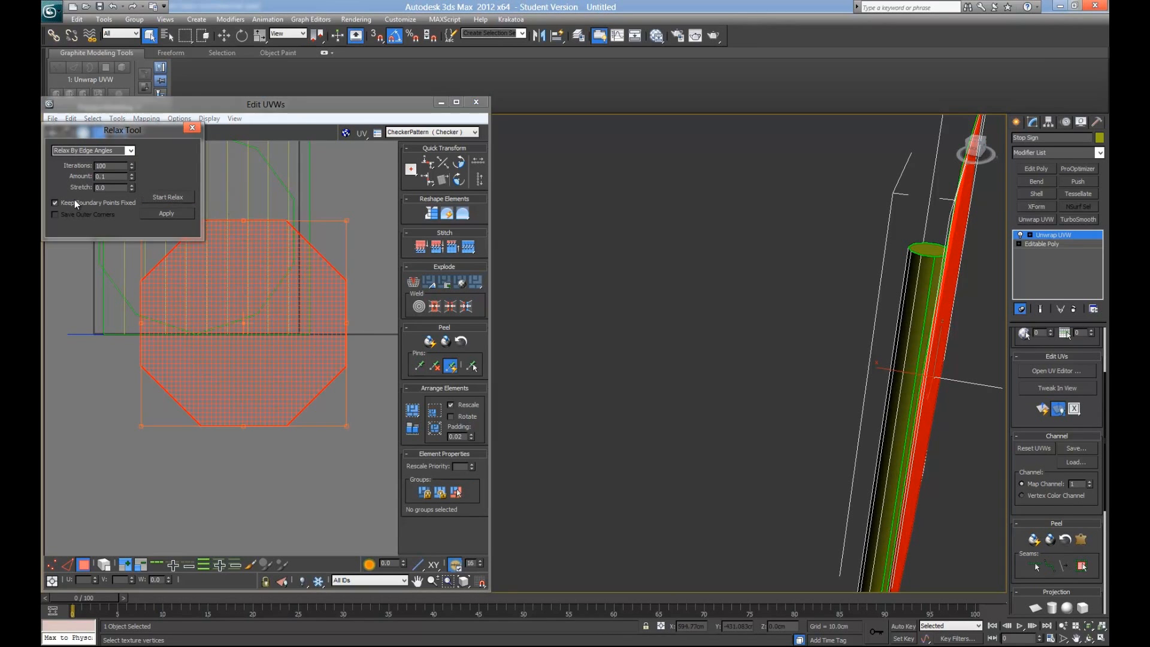
{"action": "left_click", "coordinate": [130, 151]}
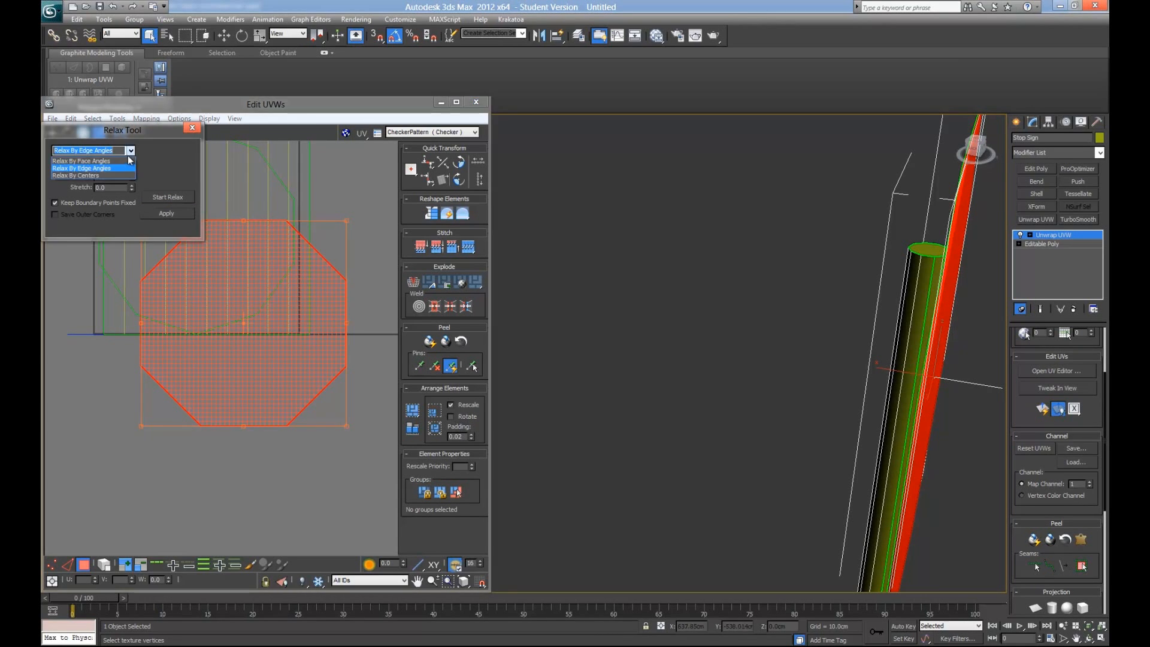
{"action": "left_click", "coordinate": [130, 151]}
{"action": "left_click", "coordinate": [130, 151]}
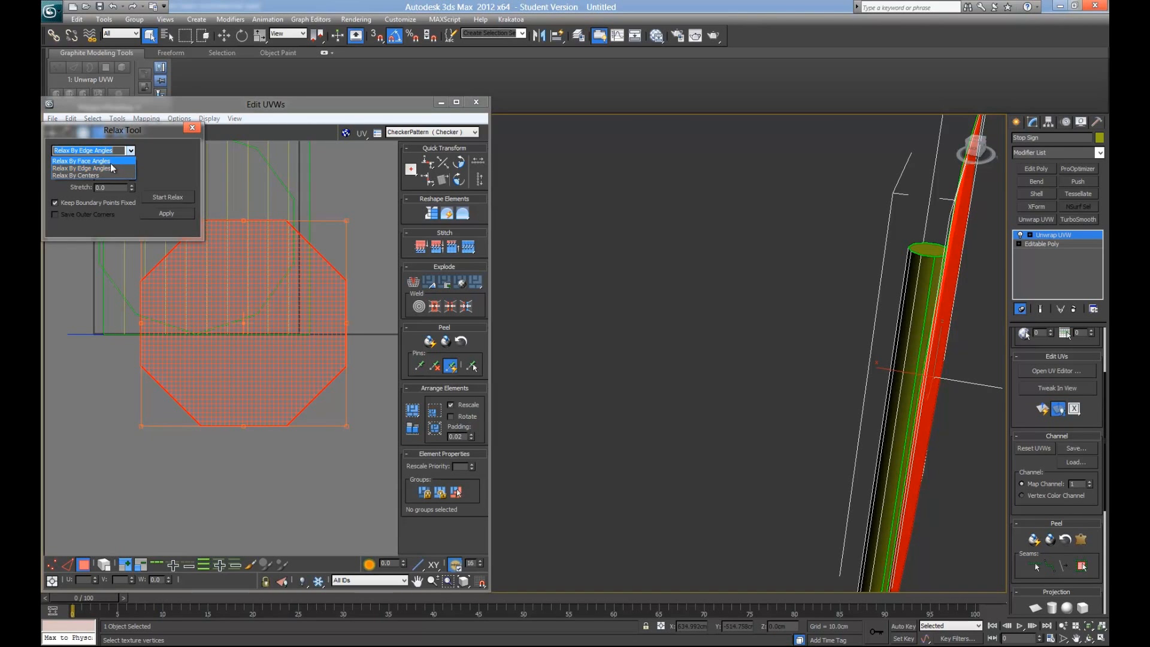
{"action": "left_click", "coordinate": [81, 160]}
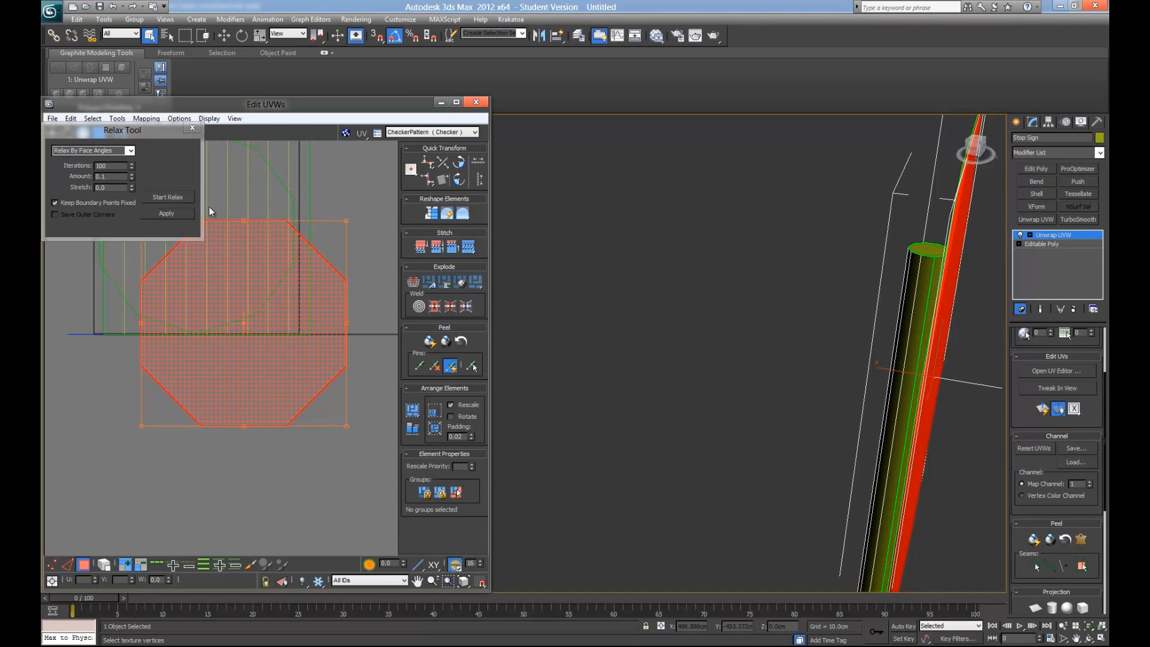
{"action": "left_click", "coordinate": [170, 198]}
{"action": "left_click", "coordinate": [170, 198]}
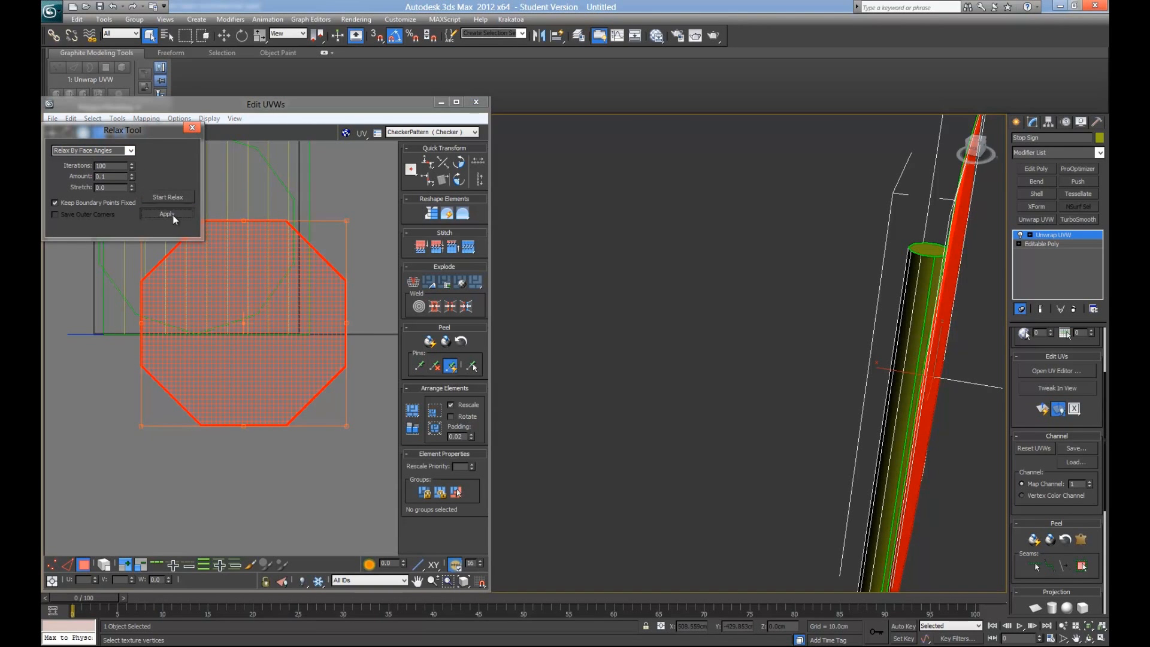
{"action": "left_click", "coordinate": [192, 129]}
Step: Examine the narrow rim strip around the relaxed octagonal shell and compare it with the sign plate's rim on the model
{"action": "scroll", "coordinate": [338, 313], "scroll_direction": "up", "scroll_amount": 10}
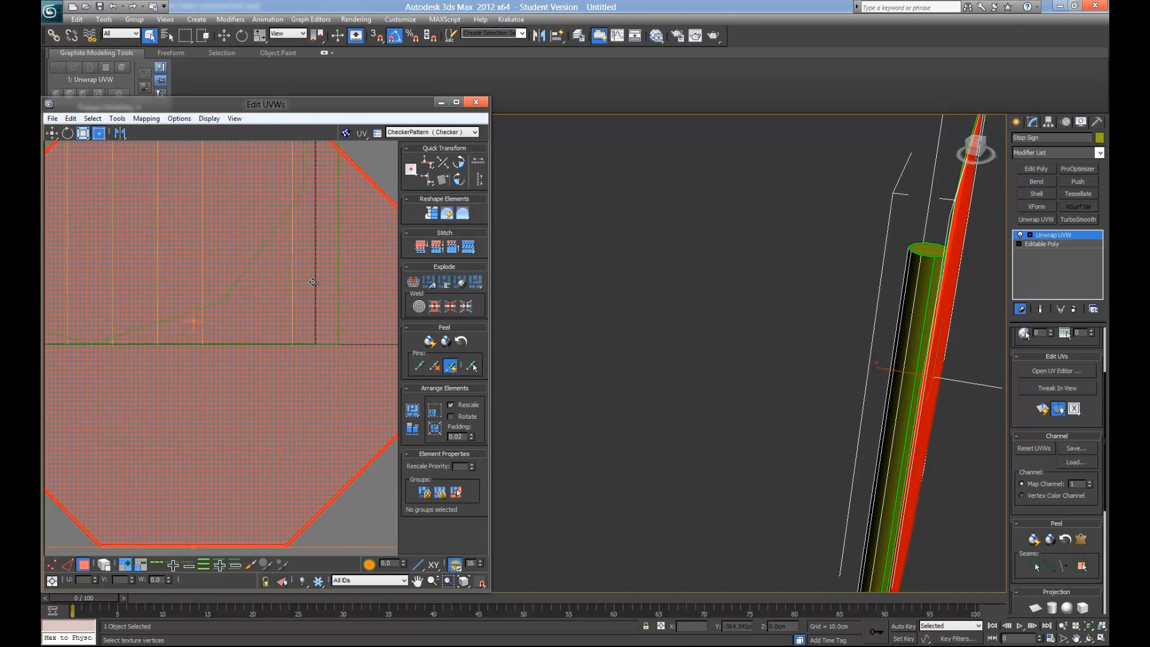
{"action": "scroll", "coordinate": [220, 342], "scroll_direction": "up", "scroll_amount": 2}
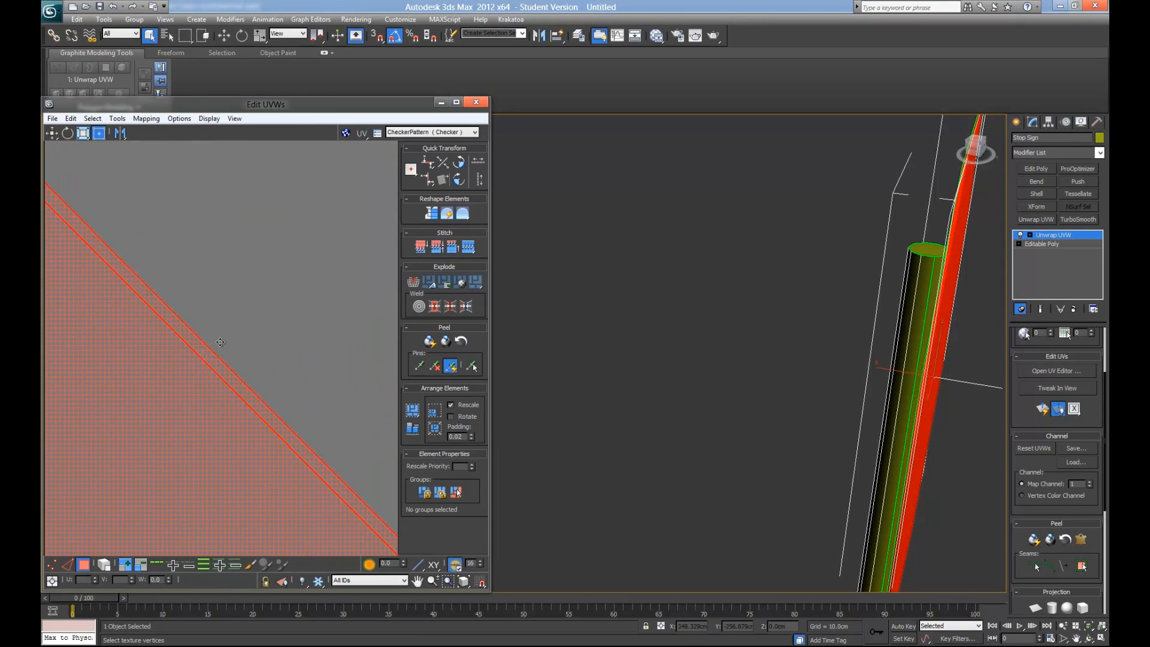
{"action": "left_click", "coordinate": [68, 565]}
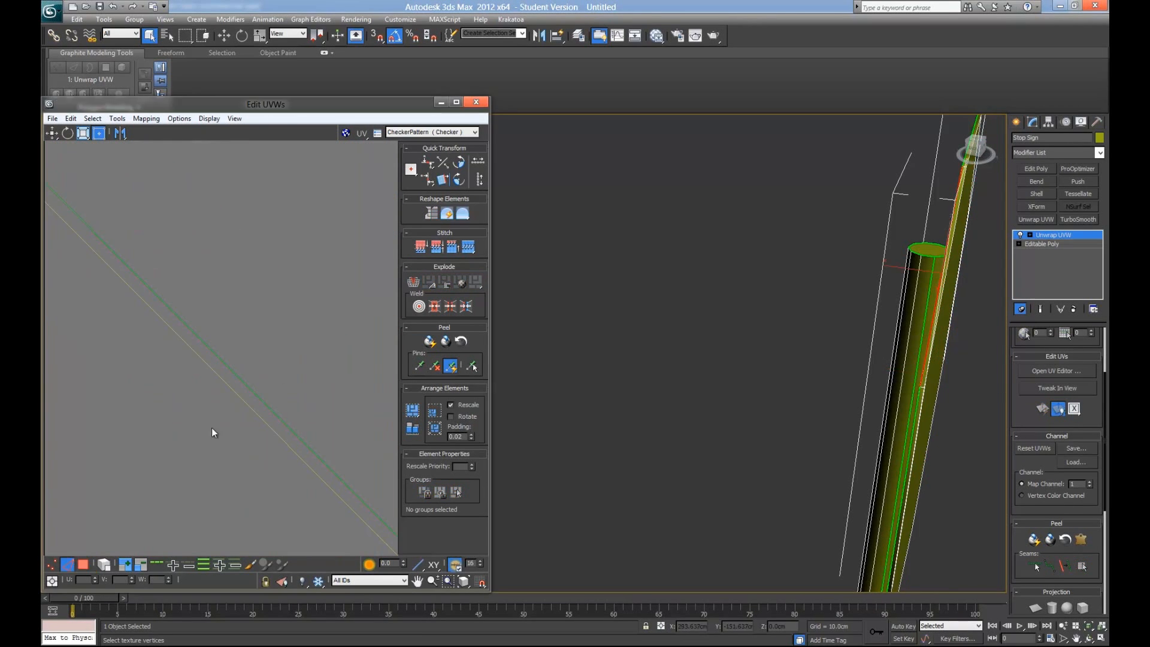
{"action": "scroll", "coordinate": [244, 408], "scroll_direction": "down", "scroll_amount": 10}
{"action": "middle_click_drag", "start_coordinate": [244, 408], "coordinate": [293, 283]}
{"action": "middle_click_drag", "start_coordinate": [851, 334], "coordinate": [713, 393]}
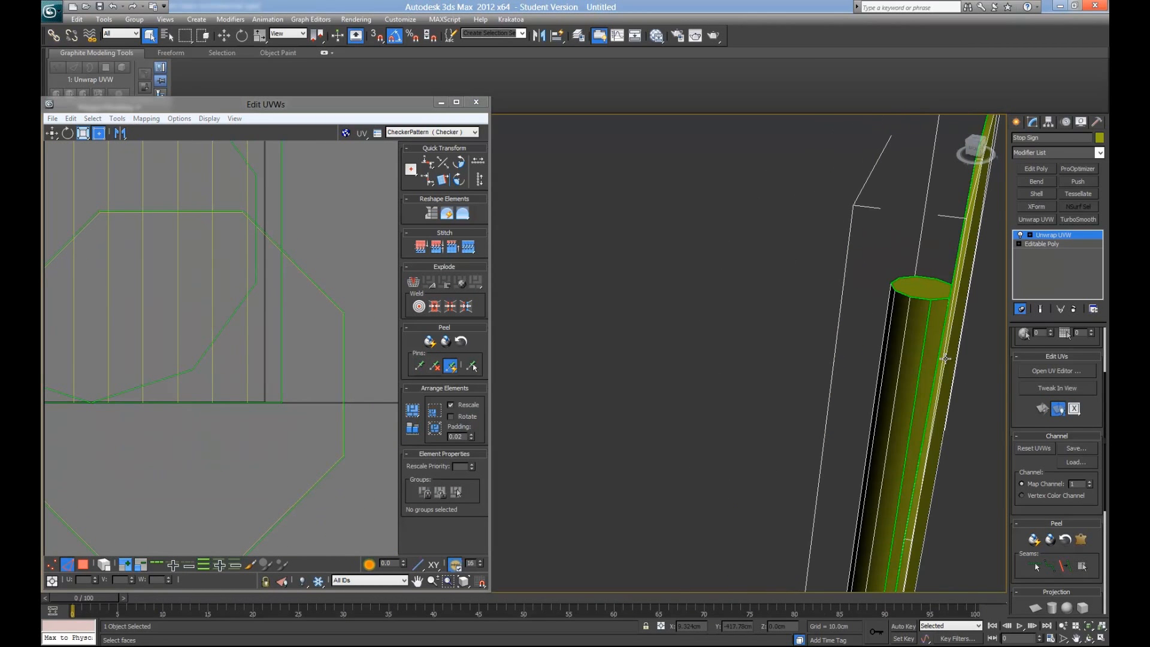
{"action": "middle_click_drag", "start_coordinate": [949, 193], "coordinate": [764, 281], "text": "alt"}
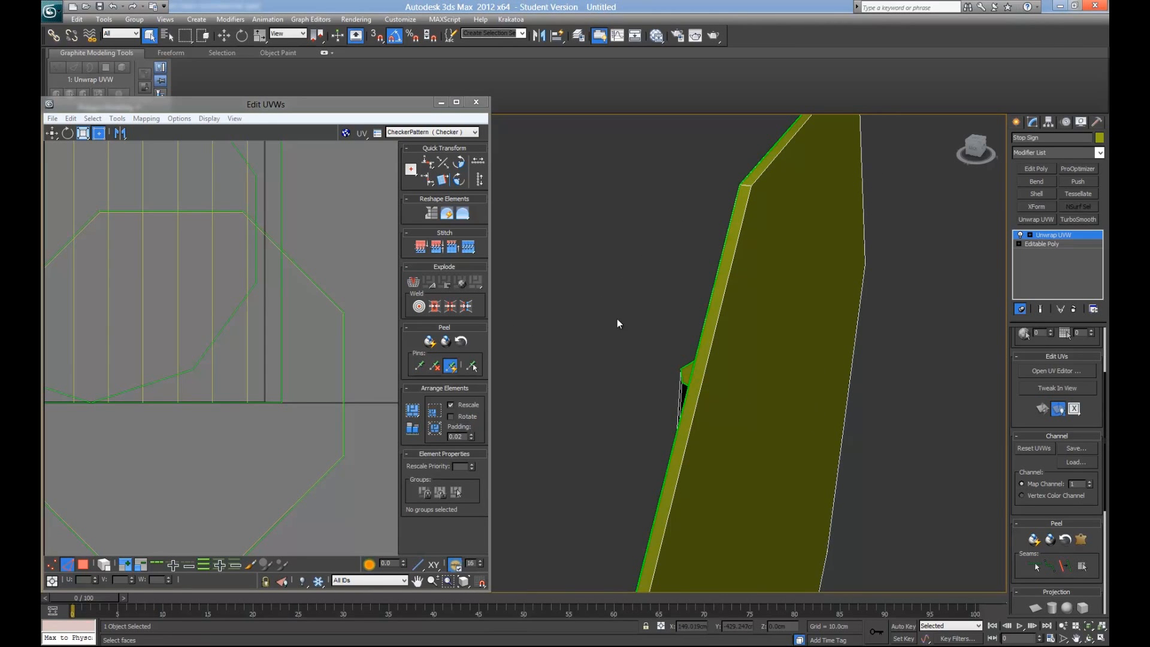
{"action": "scroll", "coordinate": [321, 296], "scroll_direction": "up", "scroll_amount": 3}
{"action": "scroll", "coordinate": [357, 273], "scroll_direction": "up", "scroll_amount": 3}
{"action": "scroll", "coordinate": [276, 329], "scroll_direction": "up", "scroll_amount": 3}
{"action": "scroll", "coordinate": [336, 291], "scroll_direction": "up", "scroll_amount": 2}
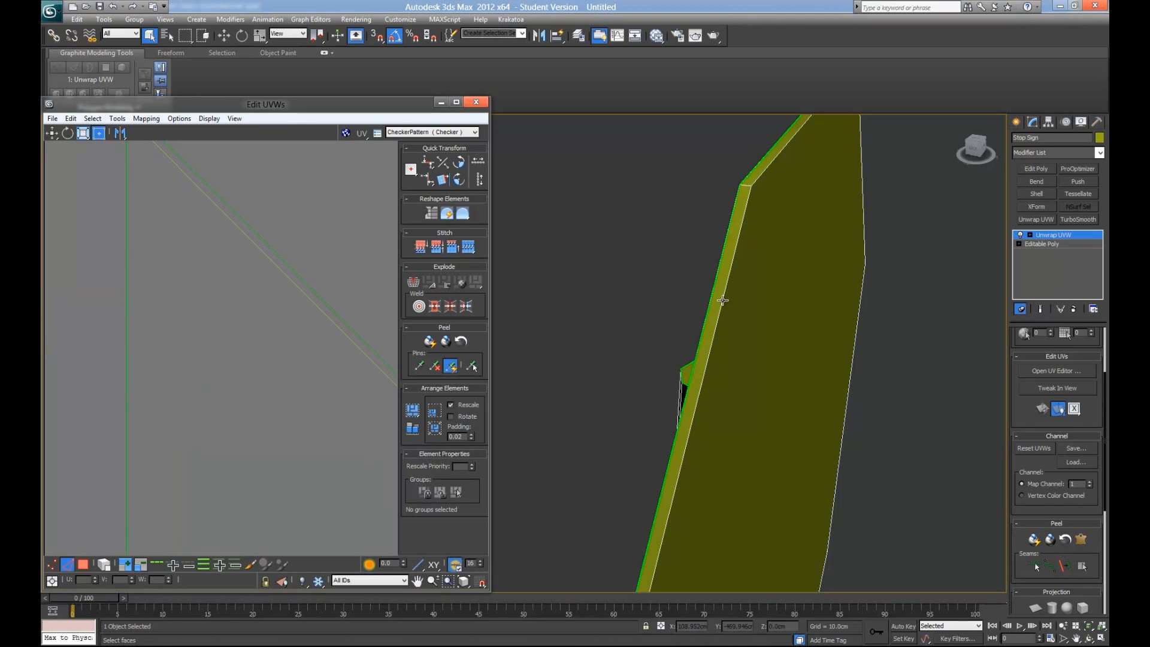
{"action": "scroll", "coordinate": [685, 330], "scroll_direction": "down", "scroll_amount": 1}
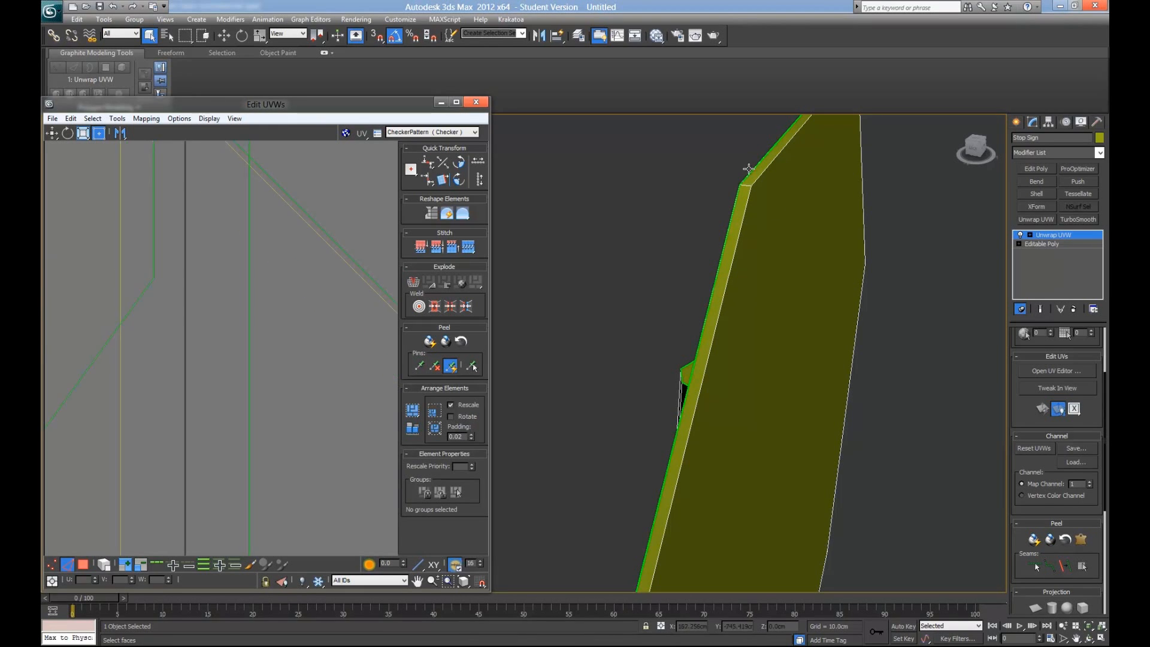
{"action": "scroll", "coordinate": [664, 408], "scroll_direction": "down", "scroll_amount": 6}
{"action": "scroll", "coordinate": [248, 320], "scroll_direction": "down", "scroll_amount": 3}
{"action": "scroll", "coordinate": [248, 321], "scroll_direction": "down", "scroll_amount": 1}
{"action": "middle_click_drag", "start_coordinate": [254, 376], "coordinate": [232, 291]}
{"action": "scroll", "coordinate": [205, 272], "scroll_direction": "up", "scroll_amount": 1}
{"action": "scroll", "coordinate": [53, 133], "scroll_direction": "down", "scroll_amount": 1}
Step: Reselect the octagonal shell's polygons and move the shell clear of the other UVs, beyond the right side of the UV tile
{"action": "left_click", "coordinate": [53, 134]}
{"action": "middle_click_drag", "start_coordinate": [186, 348], "coordinate": [237, 360]}
{"action": "left_click", "coordinate": [83, 565]}
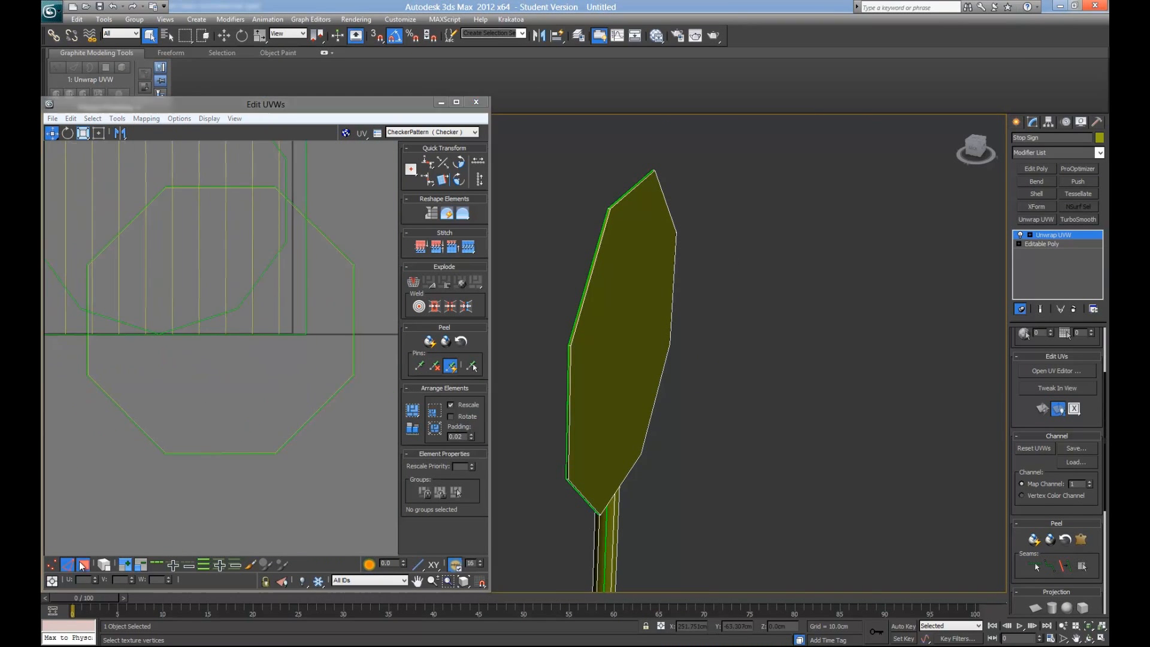
{"action": "scroll", "coordinate": [251, 383], "scroll_direction": "down", "scroll_amount": 3}
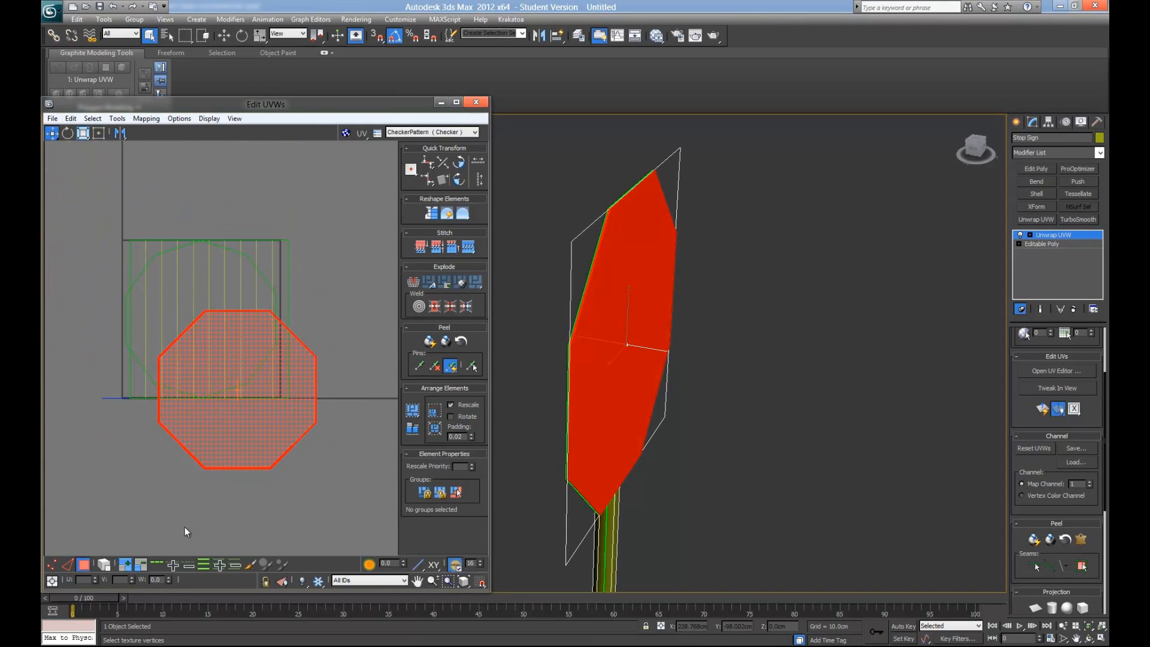
{"action": "left_click_drag", "start_coordinate": [262, 408], "coordinate": [424, 275]}
{"action": "middle_click_drag", "start_coordinate": [271, 255], "coordinate": [250, 298]}
{"action": "scroll", "coordinate": [249, 298], "scroll_direction": "up", "scroll_amount": 2}
{"action": "middle_click_drag", "start_coordinate": [206, 351], "coordinate": [221, 288]}
Step: Apply a quick planar map to the sign plate's back face and move its octagonal shell above the UV tile
{"action": "middle_click_drag", "start_coordinate": [743, 373], "coordinate": [886, 314], "text": "alt"}
{"action": "left_click", "coordinate": [737, 335]}
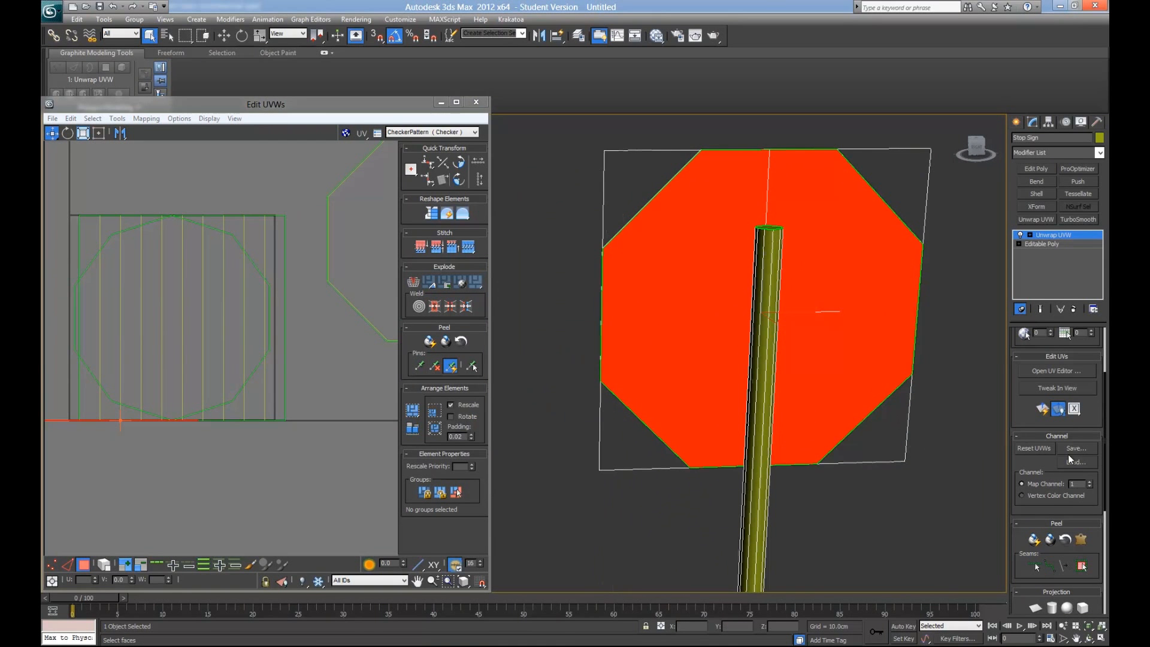
{"action": "left_click", "coordinate": [1040, 411]}
{"action": "scroll", "coordinate": [227, 316], "scroll_direction": "down", "scroll_amount": 1}
{"action": "middle_click_drag", "start_coordinate": [227, 316], "coordinate": [225, 348]}
{"action": "left_click_drag", "start_coordinate": [211, 348], "coordinate": [257, 176]}
{"action": "mouse_move", "coordinate": [682, 169]}
{"action": "middle_mouse_down", "text": "alt"}
{"action": "mouse_move", "coordinate": [704, 171]}
{"action": "mouse_move", "coordinate": [707, 260]}
{"action": "mouse_move", "coordinate": [773, 216]}
{"action": "middle_mouse_up", "text": "alt"}
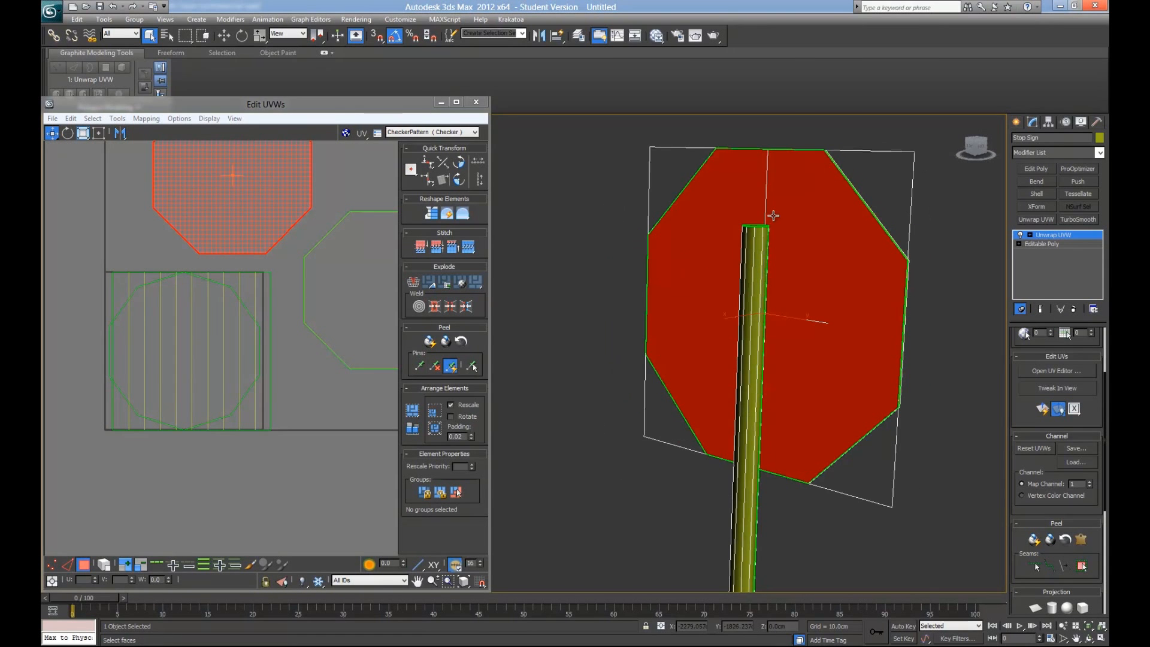
Step: Select the post's bottom cap and move its round UV shell to the upper left of the UV tile
{"action": "left_click", "coordinate": [213, 332]}
{"action": "middle_click_drag", "start_coordinate": [824, 351], "coordinate": [739, 384], "text": "alt"}
{"action": "scroll", "coordinate": [738, 386], "scroll_direction": "down", "scroll_amount": 7}
{"action": "middle_click_drag", "start_coordinate": [698, 467], "coordinate": [713, 388], "text": "alt"}
{"action": "scroll", "coordinate": [712, 389], "scroll_direction": "up", "scroll_amount": 4}
{"action": "middle_click_drag", "start_coordinate": [642, 480], "coordinate": [634, 419], "text": "alt"}
{"action": "scroll", "coordinate": [631, 585], "scroll_direction": "up", "scroll_amount": 2}
{"action": "middle_click_drag", "start_coordinate": [631, 590], "coordinate": [517, 353]}
{"action": "scroll", "coordinate": [578, 366], "scroll_direction": "up", "scroll_amount": 8}
{"action": "middle_click_drag", "start_coordinate": [700, 500], "coordinate": [621, 258]}
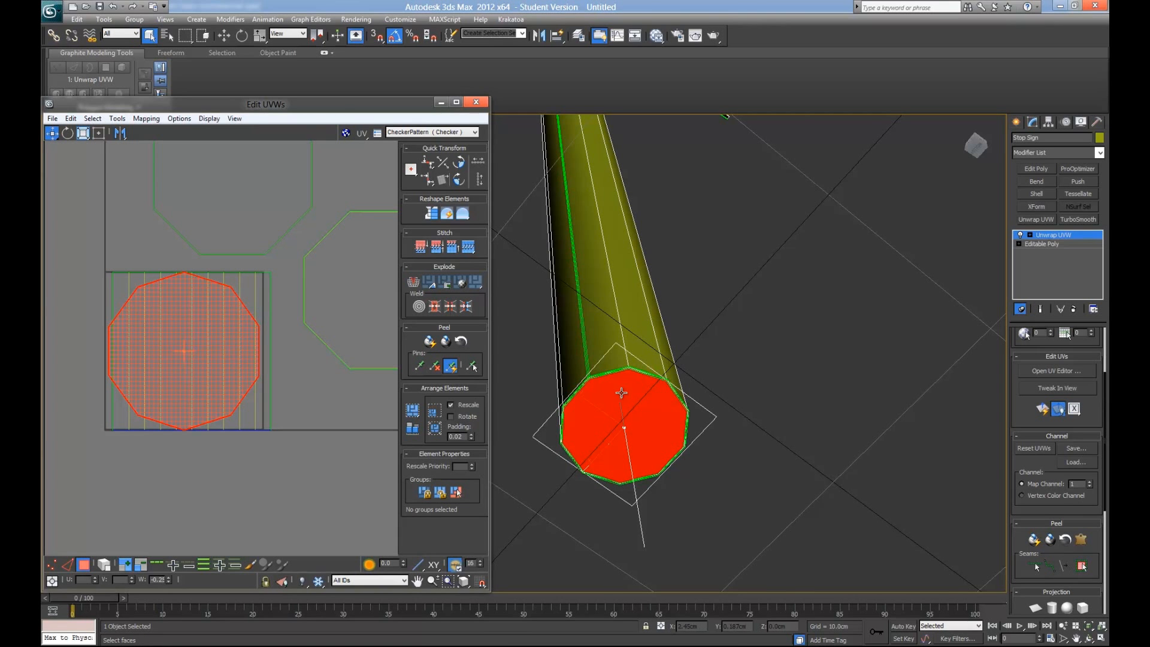
{"action": "middle_click_drag", "start_coordinate": [615, 372], "coordinate": [643, 419], "text": "alt"}
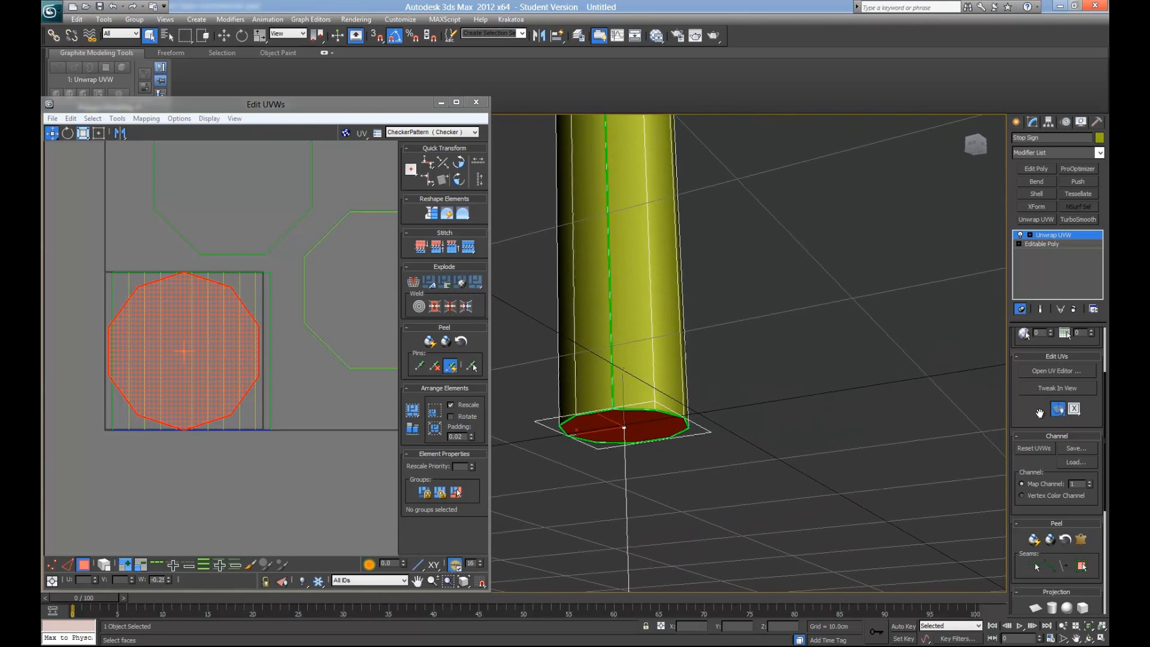
{"action": "left_click_drag", "start_coordinate": [187, 341], "coordinate": [63, 180]}
Step: Select the post's top cap and move its round UV shell to the left of the UV tile, below the bottom cap's shell
{"action": "scroll", "coordinate": [624, 285], "scroll_direction": "down", "scroll_amount": 5}
{"action": "middle_click_drag", "start_coordinate": [588, 220], "coordinate": [633, 383]}
{"action": "left_click", "coordinate": [682, 410]}
{"action": "left_click_drag", "start_coordinate": [151, 339], "coordinate": [46, 424]}
{"action": "middle_click_drag", "start_coordinate": [218, 390], "coordinate": [246, 430]}
{"action": "scroll", "coordinate": [248, 430], "scroll_direction": "up", "scroll_amount": 3}
{"action": "scroll", "coordinate": [248, 430], "scroll_direction": "down", "scroll_amount": 3}
Step: Select all the side polygons around the post, leaving the caps and sign plate unselected
{"action": "left_click", "coordinate": [248, 420]}
{"action": "middle_click_drag", "start_coordinate": [666, 527], "coordinate": [713, 360]}
{"action": "middle_click_drag", "start_coordinate": [713, 359], "coordinate": [690, 436]}
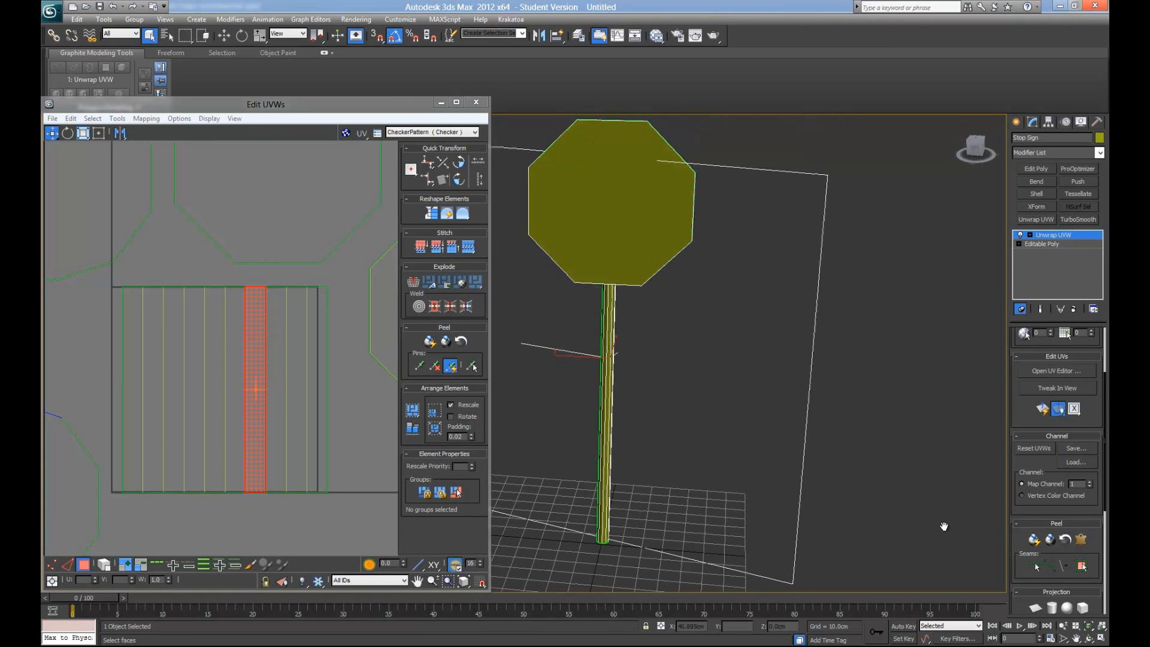
{"action": "scroll", "coordinate": [1019, 518], "scroll_direction": "down", "scroll_amount": 5}
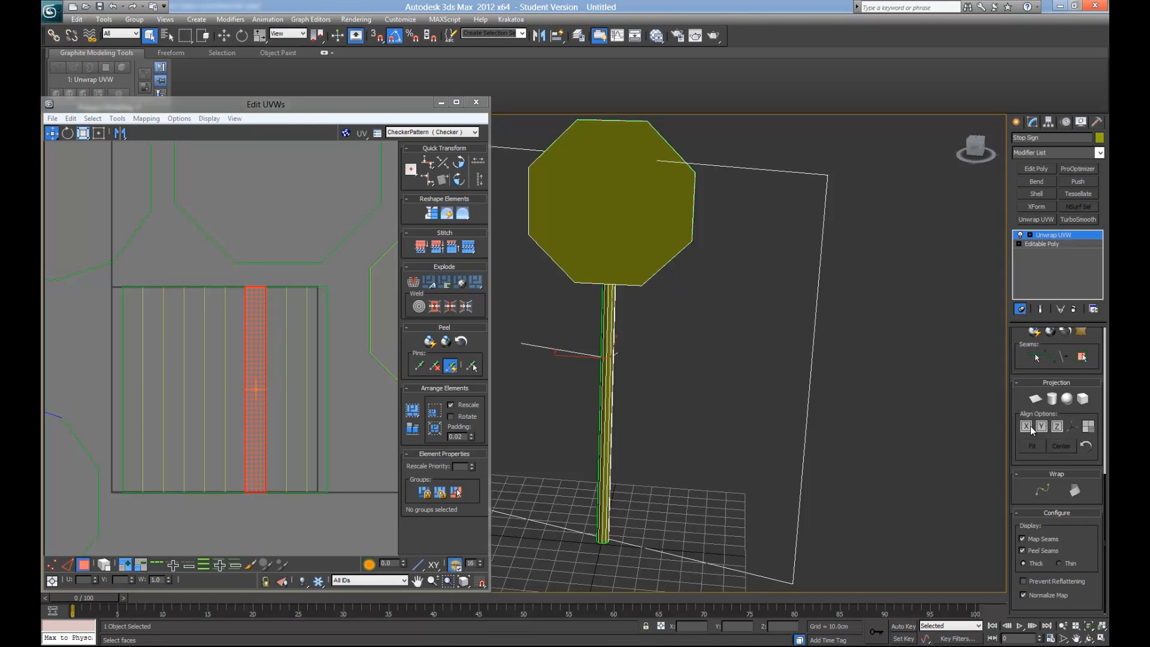
{"action": "middle_click_drag", "start_coordinate": [785, 390], "coordinate": [743, 362], "text": "alt"}
{"action": "scroll", "coordinate": [734, 402], "scroll_direction": "up", "scroll_amount": 3}
{"action": "scroll", "coordinate": [748, 368], "scroll_direction": "down", "scroll_amount": 4}
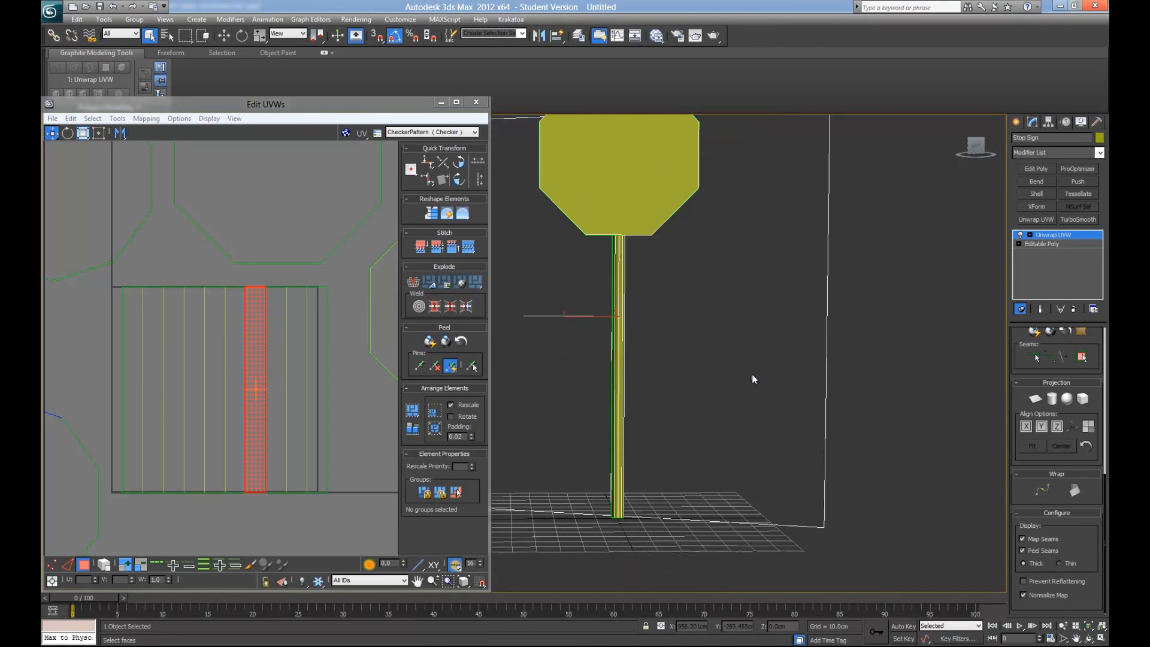
{"action": "left_click_drag", "start_coordinate": [721, 326], "coordinate": [572, 361]}
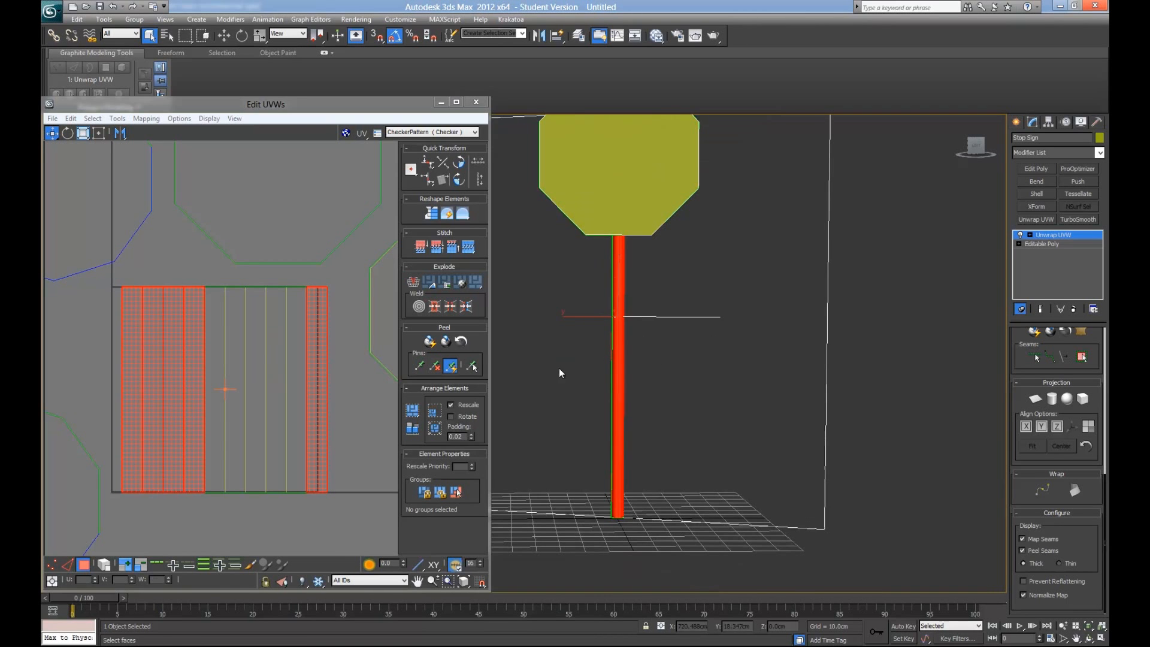
{"action": "middle_click_drag", "start_coordinate": [586, 353], "coordinate": [733, 343], "text": "alt"}
{"action": "left_click_drag", "start_coordinate": [691, 323], "coordinate": [533, 374]}
{"action": "middle_click_drag", "start_coordinate": [533, 374], "coordinate": [1004, 391], "text": "alt"}
{"action": "middle_click_drag", "start_coordinate": [654, 175], "coordinate": [670, 205], "text": "alt"}
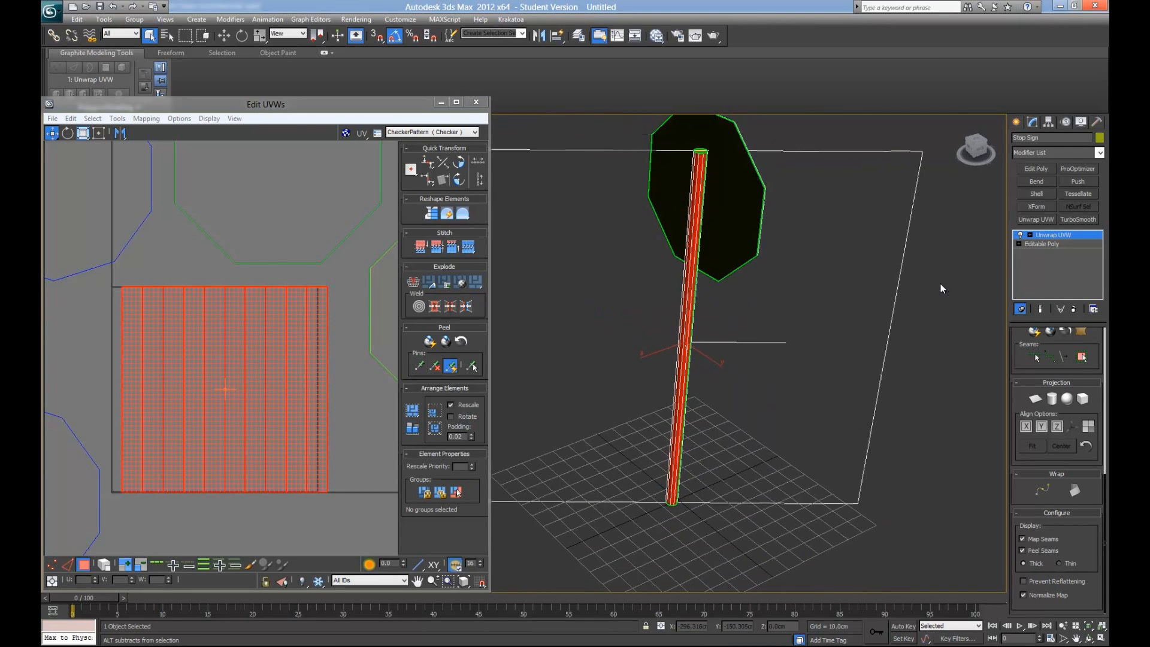
Step: Apply a cylindrical projection to the post's side polygons and move their UV shell over the tile's lower-right corner
{"action": "left_click", "coordinate": [1048, 401]}
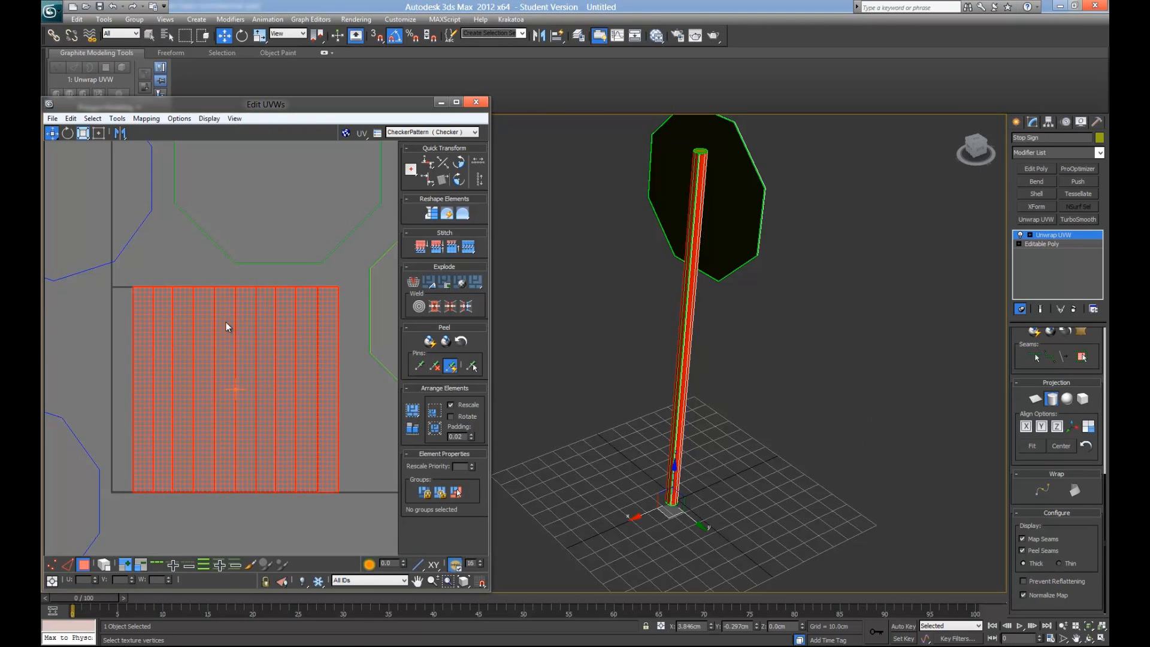
{"action": "mouse_move", "coordinate": [1015, 348]}
{"action": "left_mouse_down"}
{"action": "mouse_move", "coordinate": [1016, 580]}
{"action": "mouse_move", "coordinate": [1016, 362]}
{"action": "left_mouse_up"}
{"action": "scroll", "coordinate": [284, 301], "scroll_direction": "down", "scroll_amount": 2}
{"action": "middle_click_drag", "start_coordinate": [305, 416], "coordinate": [285, 340]}
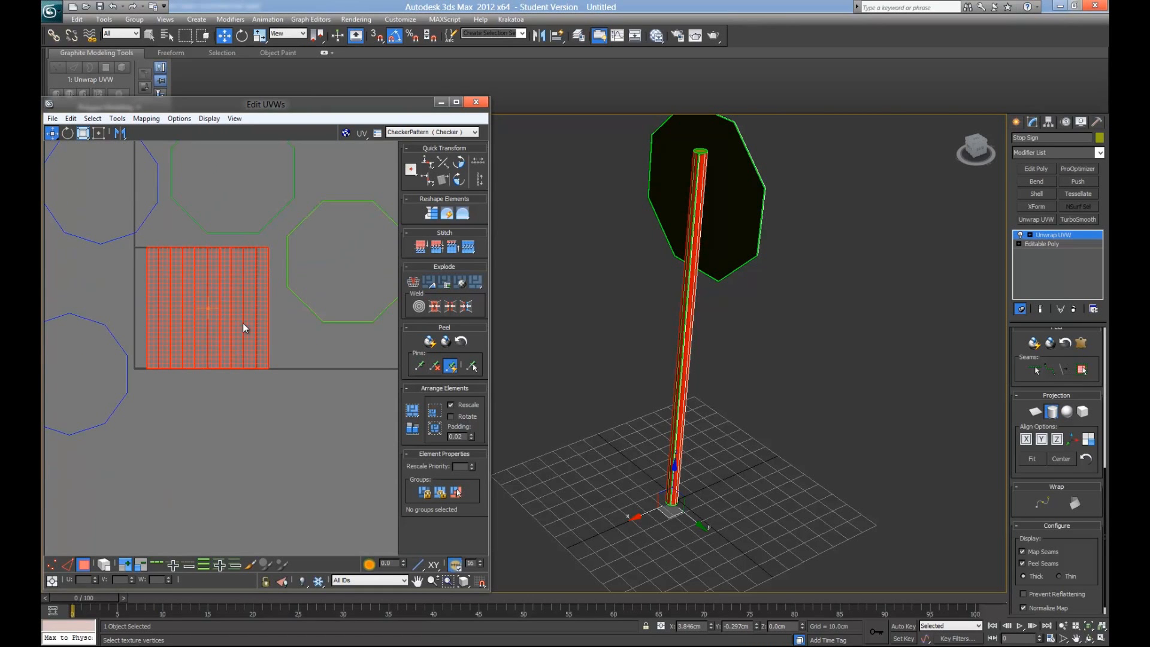
{"action": "left_click", "coordinate": [1054, 415]}
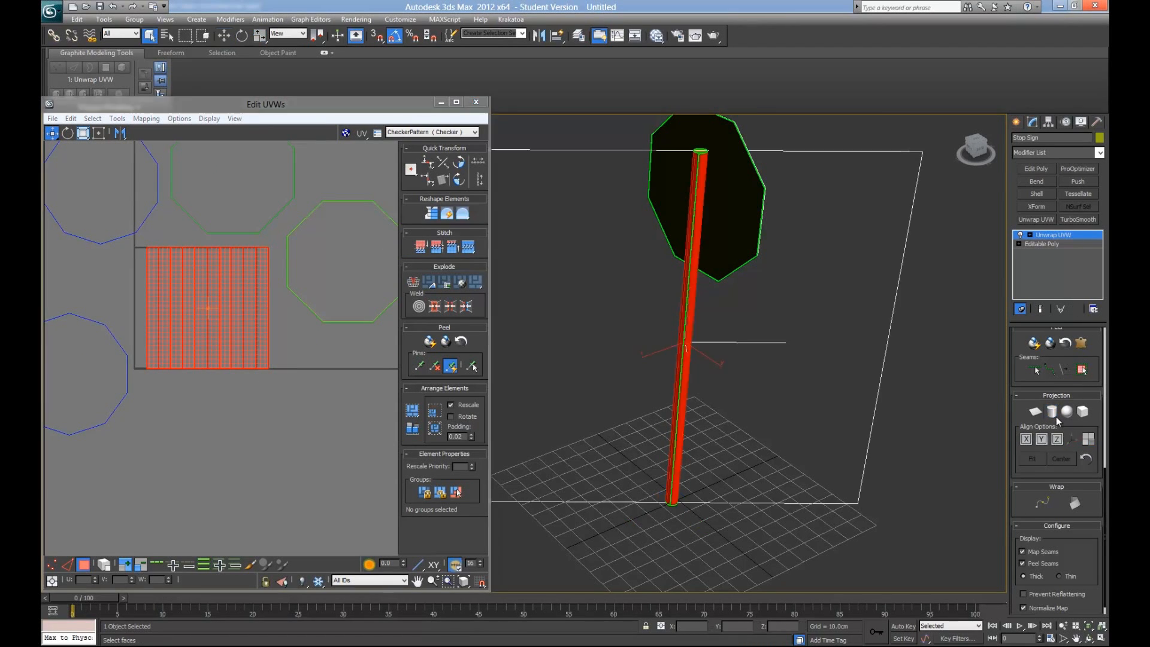
{"action": "left_click_drag", "start_coordinate": [216, 300], "coordinate": [300, 371]}
Step: Examine how the separated UV shells are spread around the UV tile and compare them with the sign model
{"action": "scroll", "coordinate": [271, 334], "scroll_direction": "down", "scroll_amount": 1}
{"action": "mouse_move", "coordinate": [271, 334]}
{"action": "middle_mouse_down"}
{"action": "mouse_move", "coordinate": [218, 411]}
{"action": "mouse_move", "coordinate": [268, 356]}
{"action": "middle_mouse_up"}
{"action": "scroll", "coordinate": [268, 355], "scroll_direction": "down", "scroll_amount": 2}
{"action": "scroll", "coordinate": [249, 367], "scroll_direction": "up", "scroll_amount": 1}
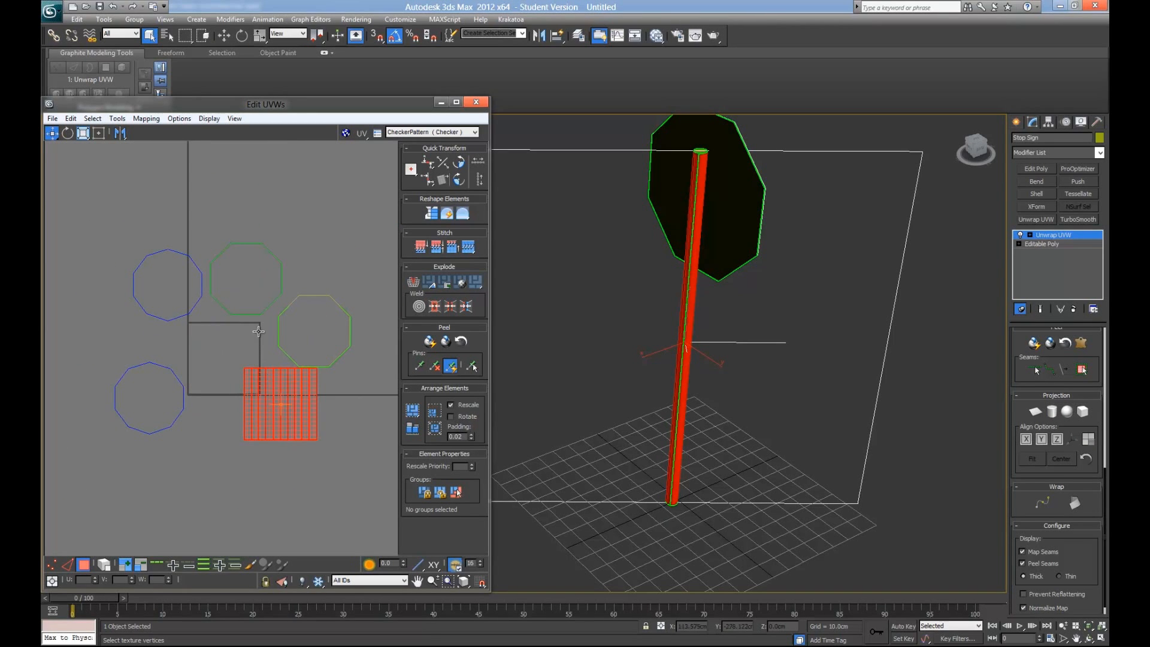
{"action": "scroll", "coordinate": [206, 337], "scroll_direction": "up", "scroll_amount": 2}
{"action": "scroll", "coordinate": [241, 388], "scroll_direction": "up", "scroll_amount": 3}
{"action": "scroll", "coordinate": [250, 378], "scroll_direction": "down", "scroll_amount": 1}
{"action": "scroll", "coordinate": [246, 342], "scroll_direction": "up", "scroll_amount": 1}
{"action": "mouse_move", "coordinate": [256, 332]}
{"action": "middle_mouse_down"}
{"action": "mouse_move", "coordinate": [243, 334]}
{"action": "mouse_move", "coordinate": [247, 323]}
{"action": "middle_mouse_up"}
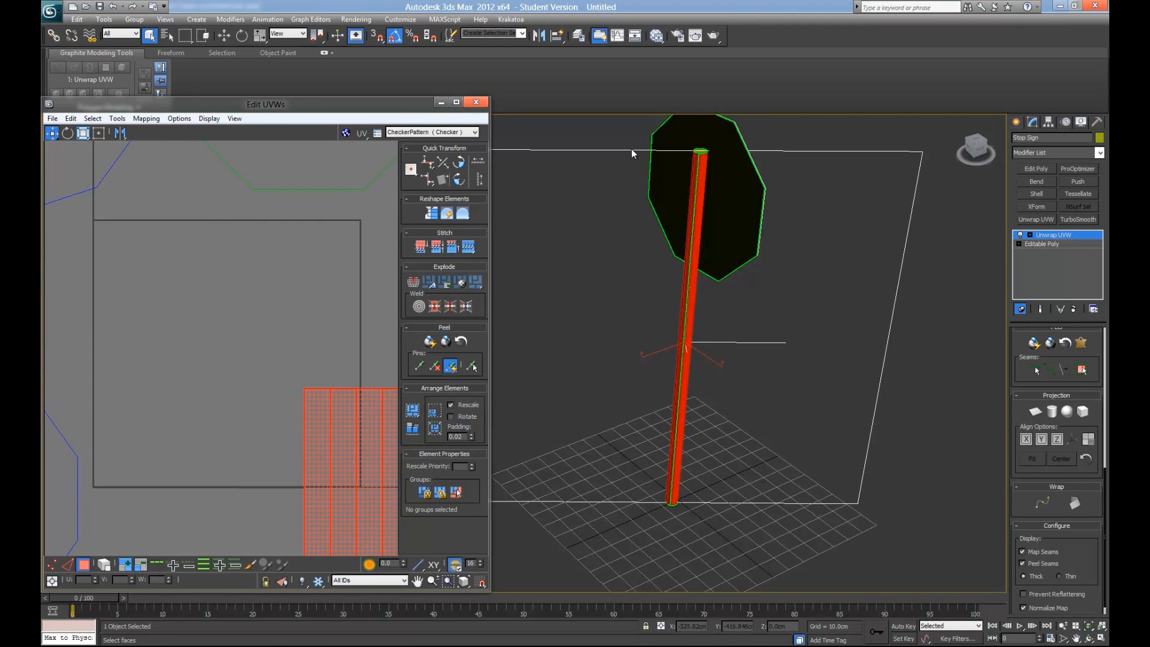
{"action": "scroll", "coordinate": [342, 236], "scroll_direction": "down", "scroll_amount": 3}
{"action": "scroll", "coordinate": [211, 362], "scroll_direction": "down", "scroll_amount": 2}
{"action": "middle_click_drag", "start_coordinate": [791, 203], "coordinate": [668, 305], "text": "alt"}
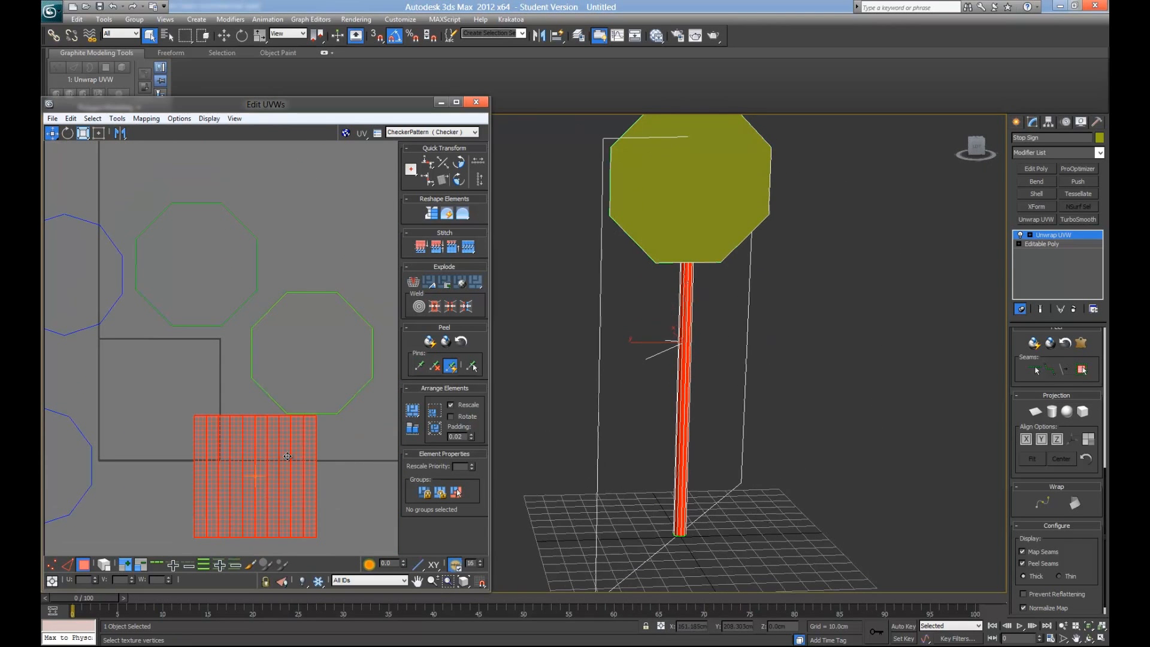
Step: Select the post's two round end caps on the model to identify their UV shells, and clear the selection
{"action": "middle_click_drag", "start_coordinate": [519, 412], "coordinate": [742, 350], "text": "alt"}
{"action": "left_click", "coordinate": [719, 274]}
{"action": "middle_click_drag", "start_coordinate": [719, 274], "coordinate": [837, 451], "text": "alt"}
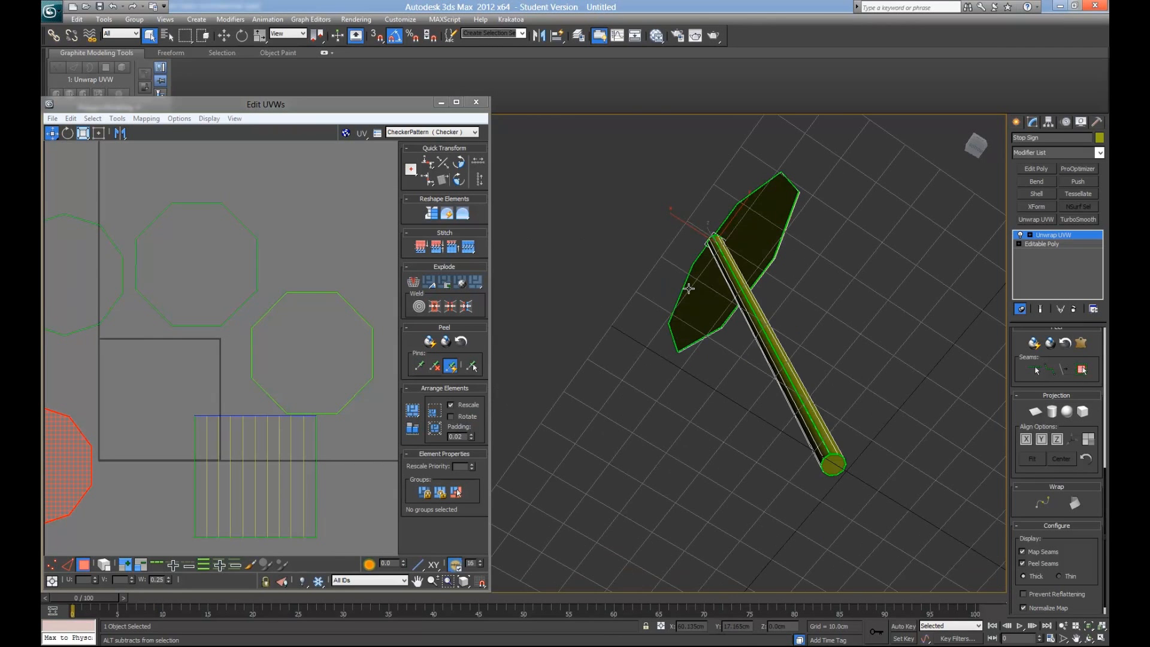
{"action": "left_click", "coordinate": [832, 465], "text": "ctrl"}
{"action": "middle_click_drag", "start_coordinate": [145, 366], "coordinate": [216, 310]}
{"action": "scroll", "coordinate": [231, 258], "scroll_direction": "down", "scroll_amount": 2}
{"action": "middle_click_drag", "start_coordinate": [232, 258], "coordinate": [219, 302]}
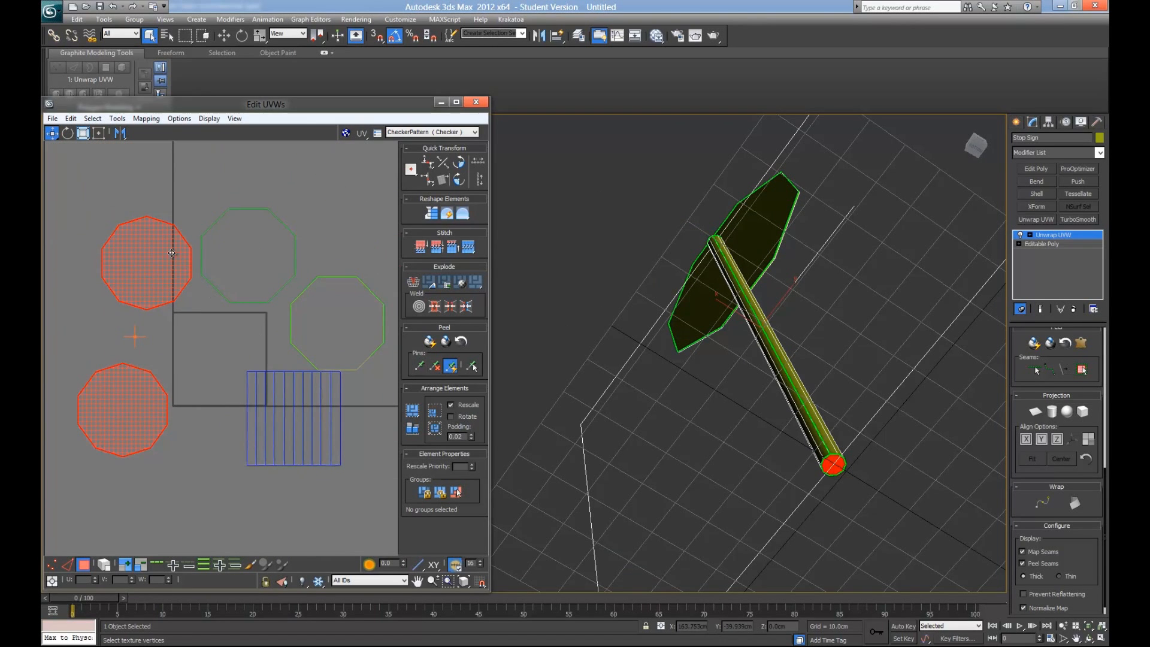
{"action": "left_click", "coordinate": [190, 373]}
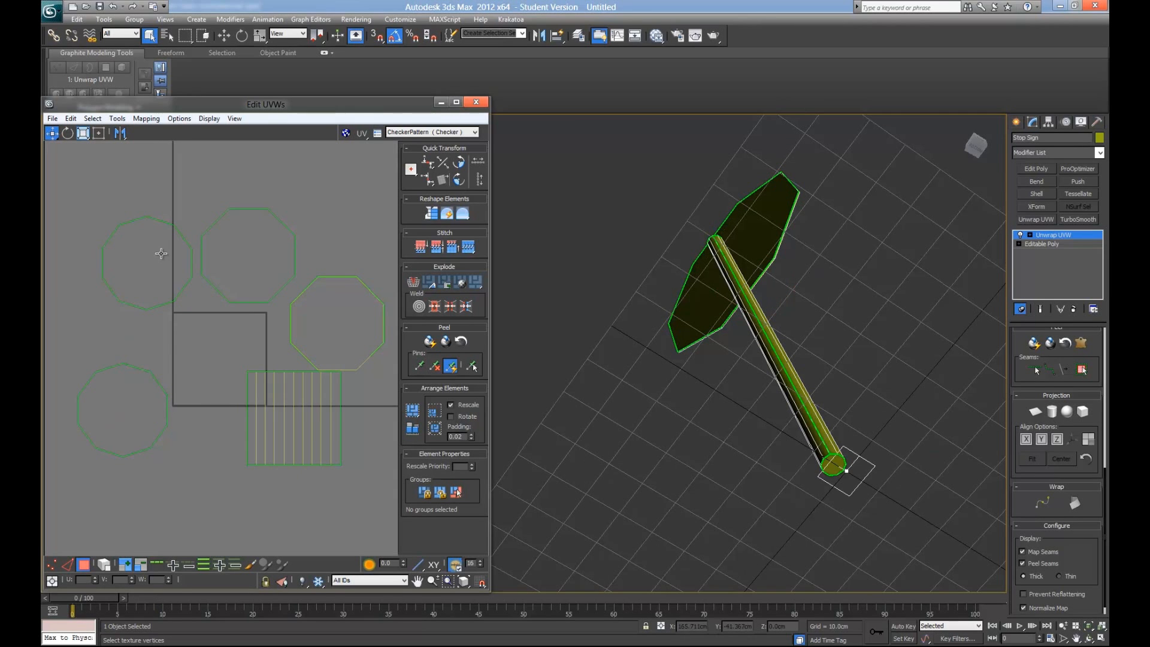
Step: Scale the upper round cap shell down to a small circle and move it into the UV tile's upper-left corner
{"action": "left_click", "coordinate": [142, 264]}
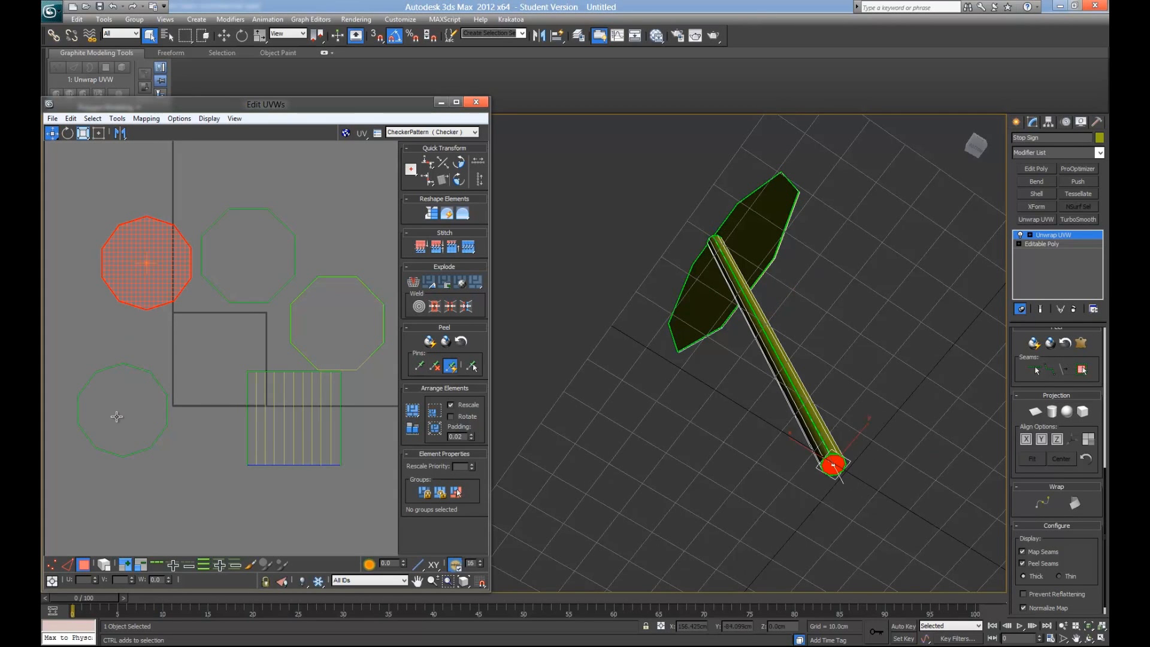
{"action": "key", "text": "r"}
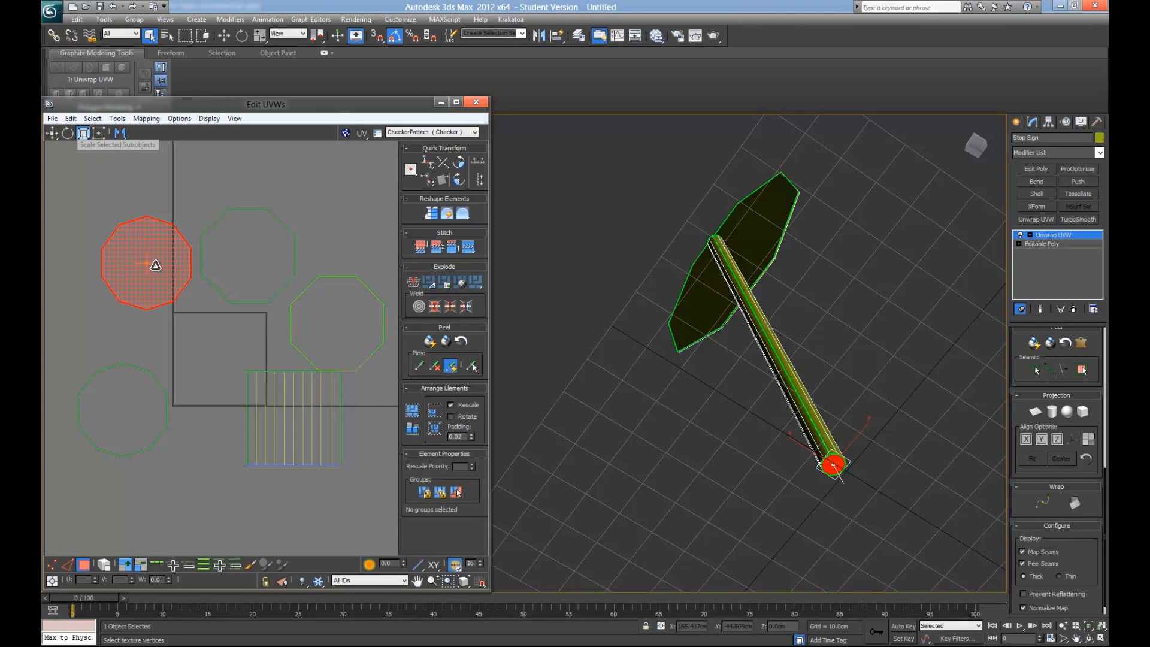
{"action": "left_click_drag", "start_coordinate": [154, 251], "coordinate": [154, 348]}
{"action": "scroll", "coordinate": [157, 283], "scroll_direction": "up", "scroll_amount": 3}
{"action": "mouse_move", "coordinate": [157, 282]}
{"action": "middle_mouse_down"}
{"action": "mouse_move", "coordinate": [157, 343]}
{"action": "mouse_move", "coordinate": [155, 304]}
{"action": "middle_mouse_up"}
{"action": "scroll", "coordinate": [157, 343], "scroll_direction": "up", "scroll_amount": 1}
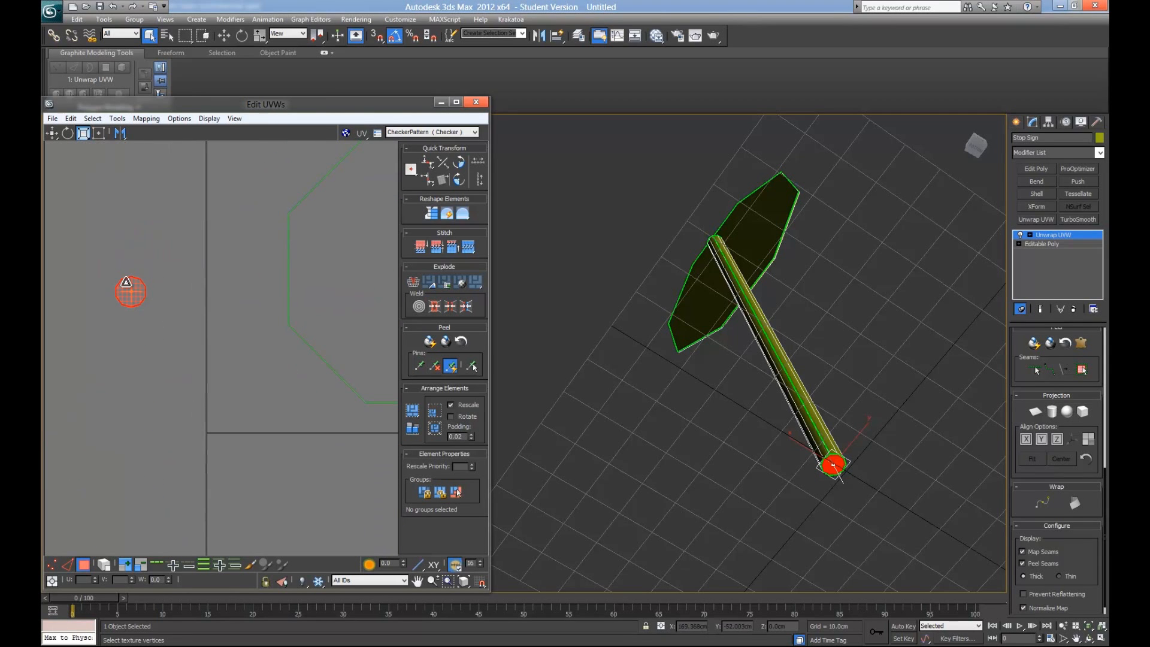
{"action": "key", "text": "w"}
{"action": "left_click_drag", "start_coordinate": [136, 284], "coordinate": [230, 444]}
Step: Scale the other round cap shell down to a similar small circle and move it beside the first cap in the tile
{"action": "middle_click_drag", "start_coordinate": [167, 498], "coordinate": [207, 298]}
{"action": "left_click", "coordinate": [129, 497]}
{"action": "scroll", "coordinate": [159, 438], "scroll_direction": "down", "scroll_amount": 3}
{"action": "middle_click_drag", "start_coordinate": [183, 400], "coordinate": [234, 311]}
{"action": "key", "text": "r"}
{"action": "left_click_drag", "start_coordinate": [189, 351], "coordinate": [188, 475]}
{"action": "key", "text": "w"}
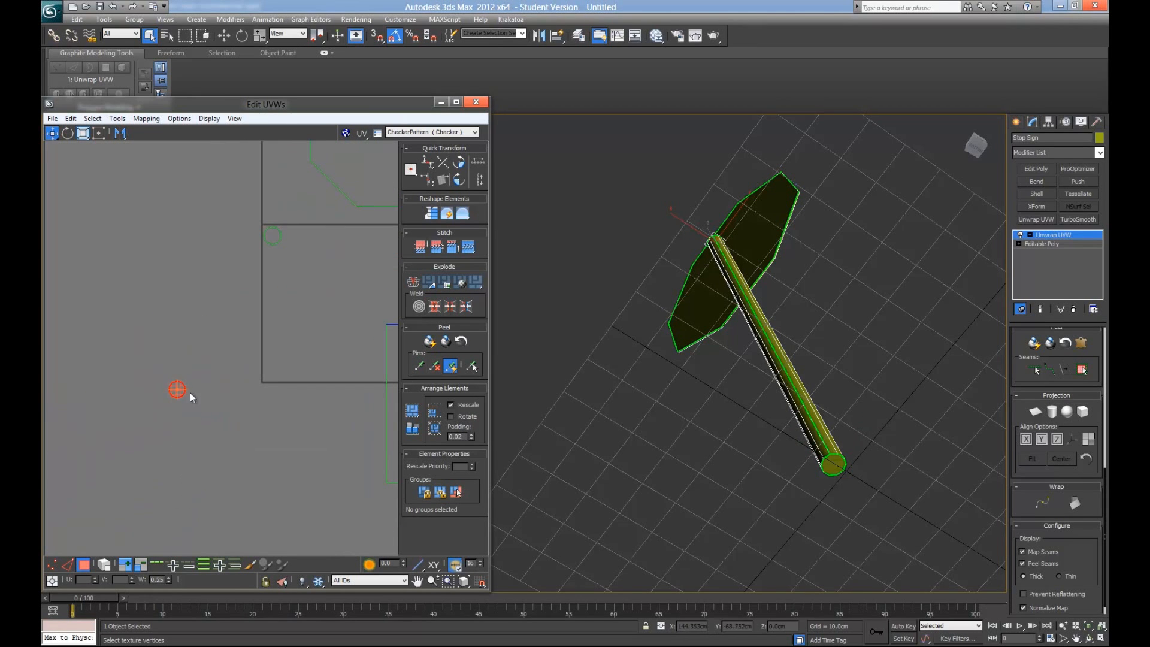
{"action": "left_click_drag", "start_coordinate": [179, 390], "coordinate": [272, 258]}
Step: Fine-tune the second cap shell to match the first cap's size and place it directly below that cap
{"action": "scroll", "coordinate": [288, 241], "scroll_direction": "up", "scroll_amount": 5}
{"action": "left_click", "coordinate": [241, 264]}
{"action": "key", "text": "r"}
{"action": "left_click_drag", "start_coordinate": [241, 265], "coordinate": [243, 324]}
{"action": "left_click_drag", "start_coordinate": [247, 339], "coordinate": [235, 263]}
{"action": "key", "text": "w"}
{"action": "left_click_drag", "start_coordinate": [239, 312], "coordinate": [231, 302]}
{"action": "key", "text": "r"}
{"action": "key", "text": "w"}
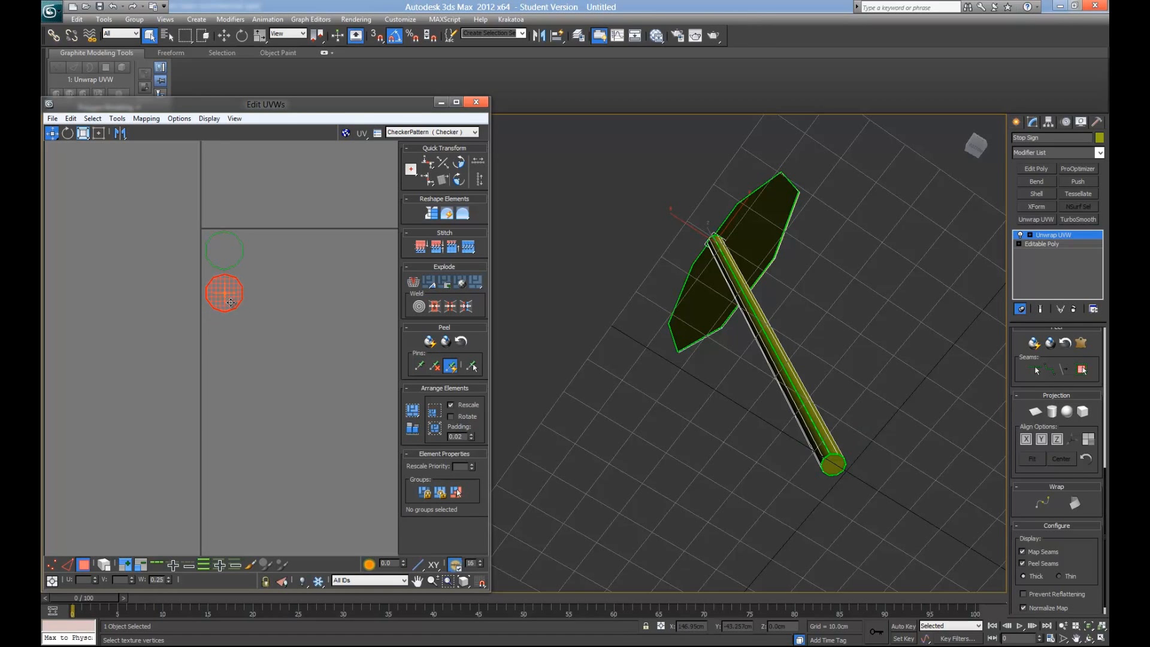
{"action": "scroll", "coordinate": [239, 305], "scroll_direction": "up", "scroll_amount": 5}
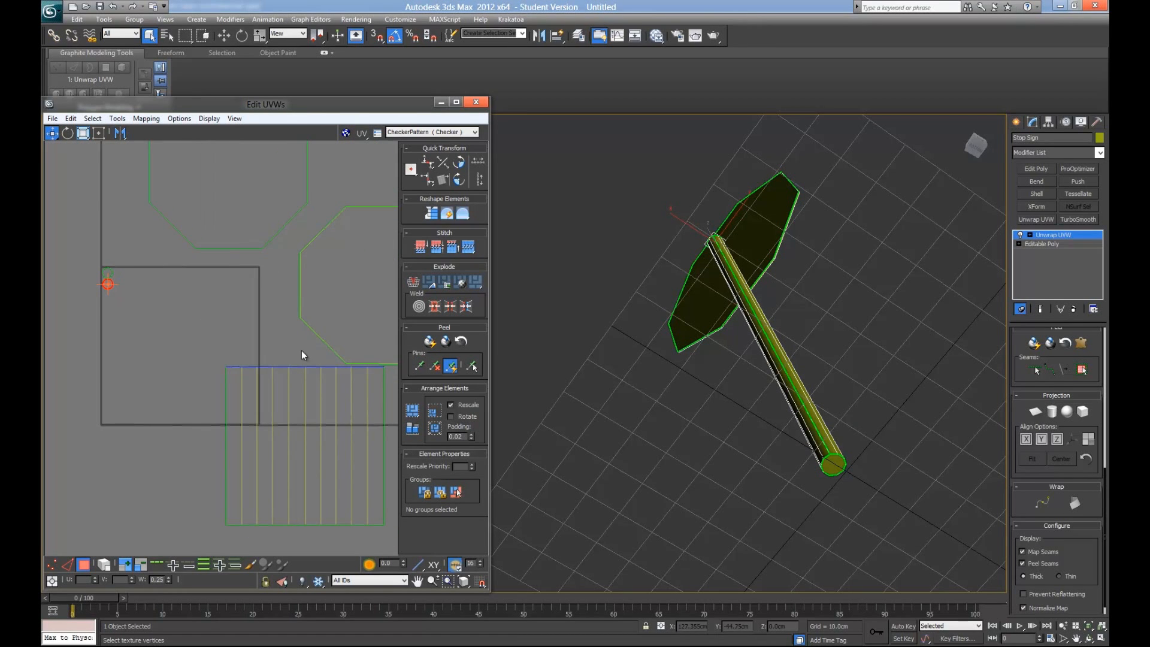
Step: Turn on whole-element selection for UVs and try it on the post shell and both octagon shells
{"action": "middle_click_drag", "start_coordinate": [329, 395], "coordinate": [228, 424]}
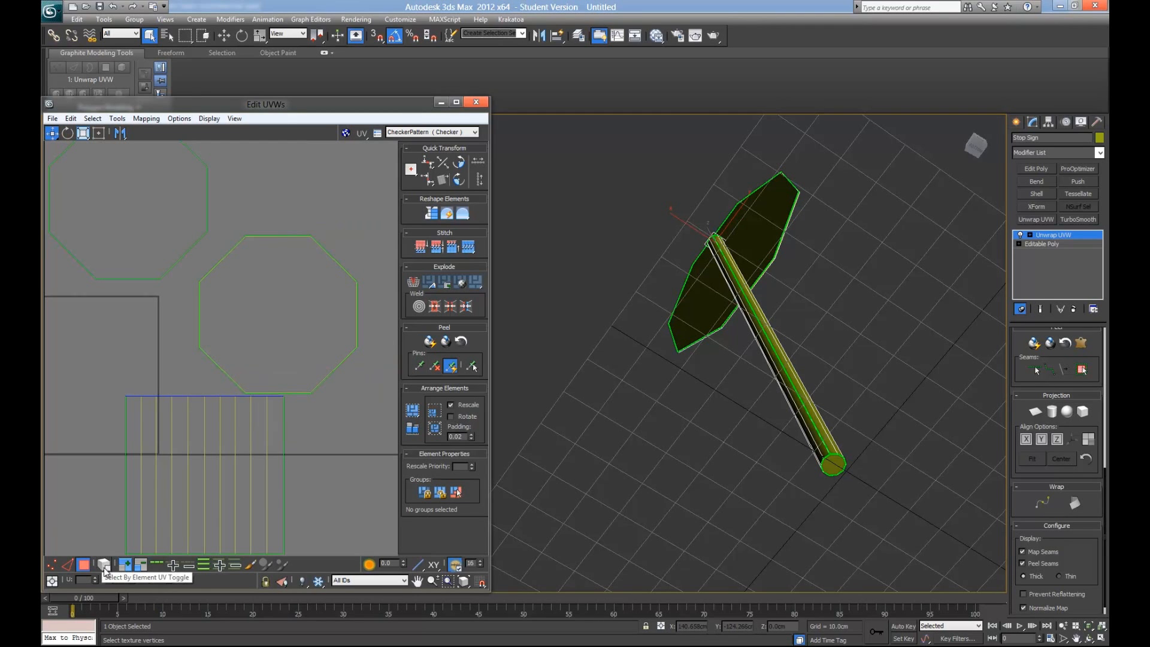
{"action": "left_click", "coordinate": [104, 564]}
{"action": "left_click", "coordinate": [292, 320]}
{"action": "left_click", "coordinate": [250, 455]}
{"action": "left_click", "coordinate": [139, 211]}
{"action": "left_click", "coordinate": [245, 440]}
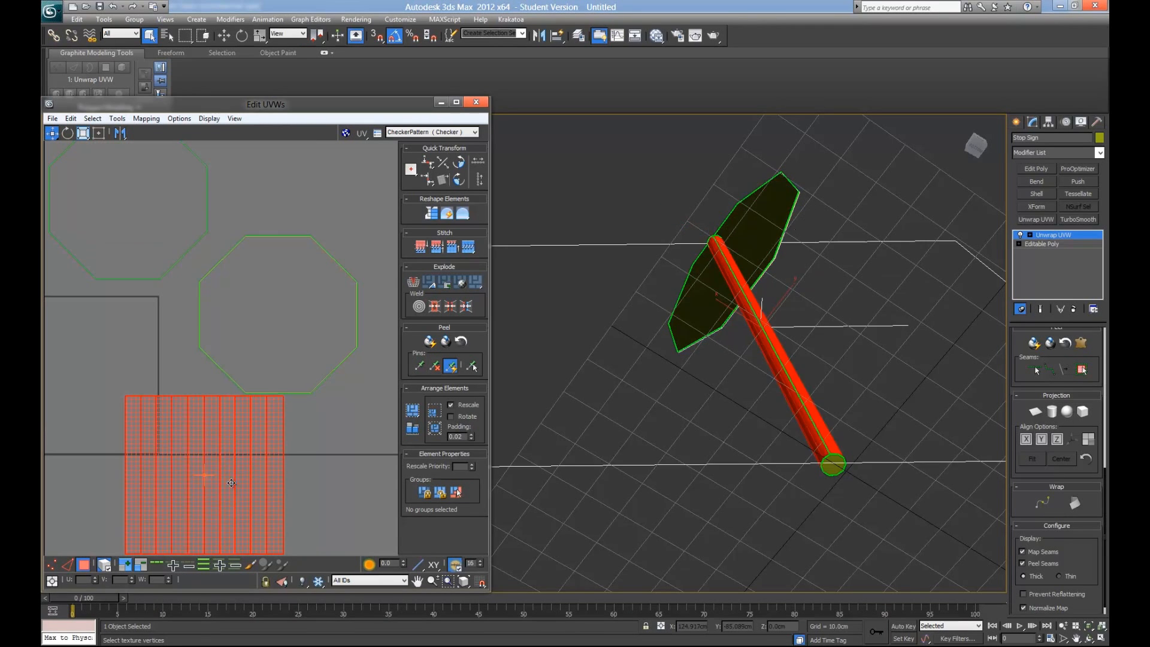
{"action": "left_click", "coordinate": [144, 200]}
{"action": "left_click", "coordinate": [288, 313]}
{"action": "left_click", "coordinate": [176, 241]}
{"action": "left_click", "coordinate": [258, 303]}
Step: Examine the thin border faces around the front octagon shell with whole-element selection temporarily turned off
{"action": "scroll", "coordinate": [277, 310], "scroll_direction": "up", "scroll_amount": 3}
{"action": "scroll", "coordinate": [216, 239], "scroll_direction": "up", "scroll_amount": 2}
{"action": "scroll", "coordinate": [189, 404], "scroll_direction": "up", "scroll_amount": 3}
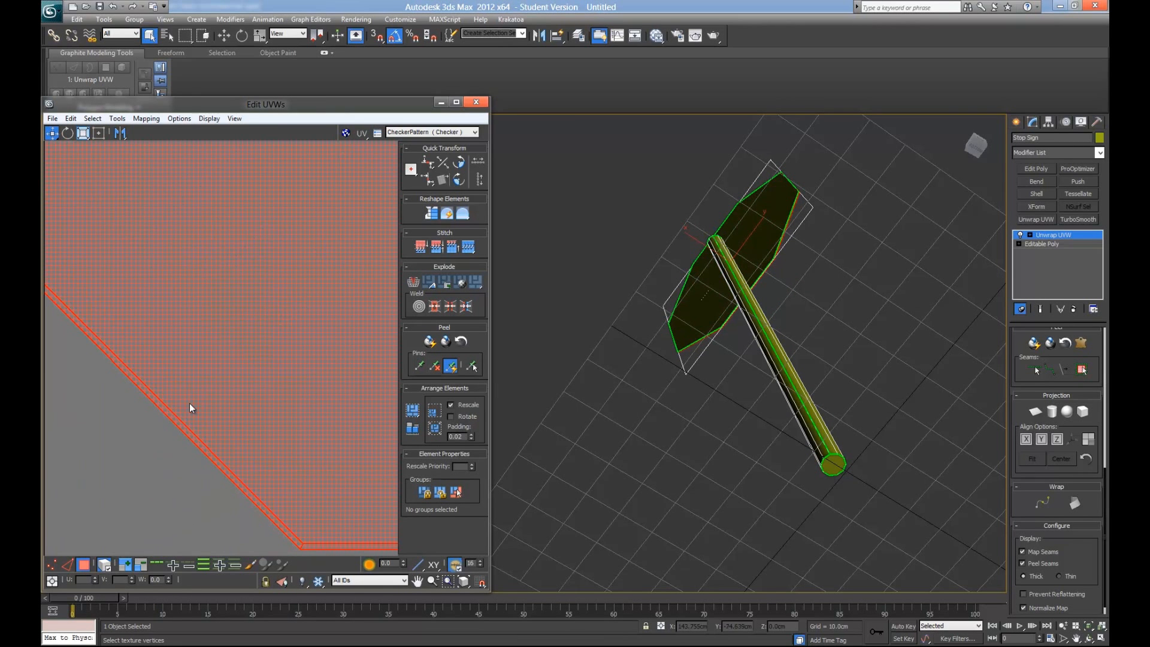
{"action": "left_click", "coordinate": [104, 564]}
{"action": "left_click", "coordinate": [227, 386]}
{"action": "left_click", "coordinate": [227, 403]}
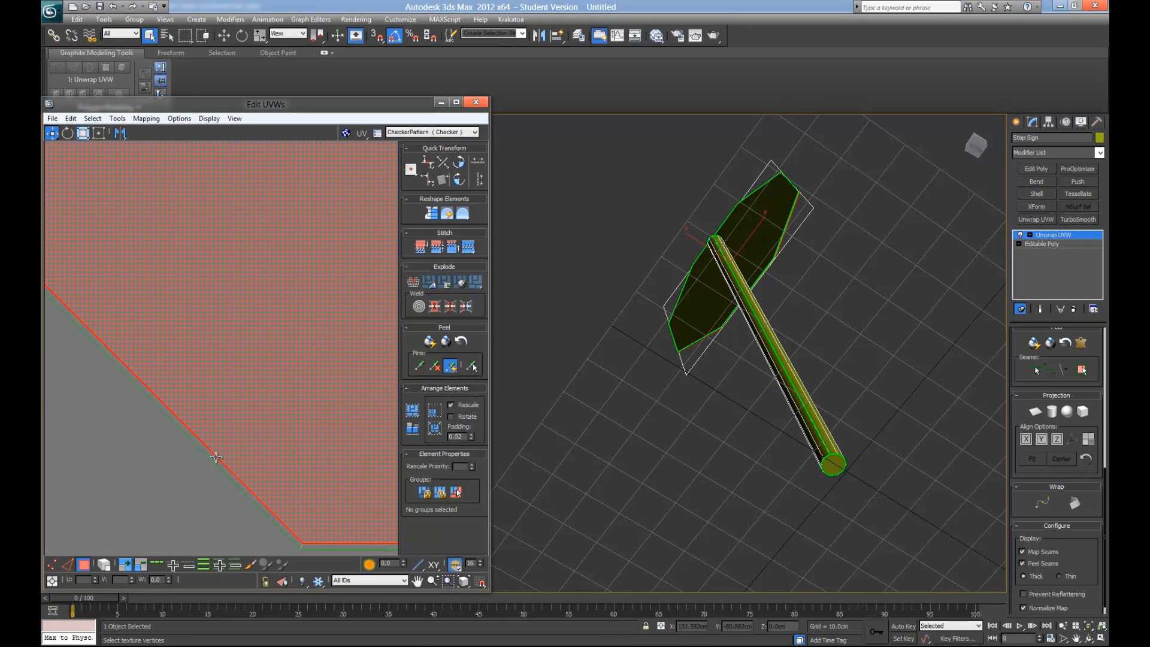
{"action": "scroll", "coordinate": [304, 509], "scroll_direction": "down", "scroll_amount": 2}
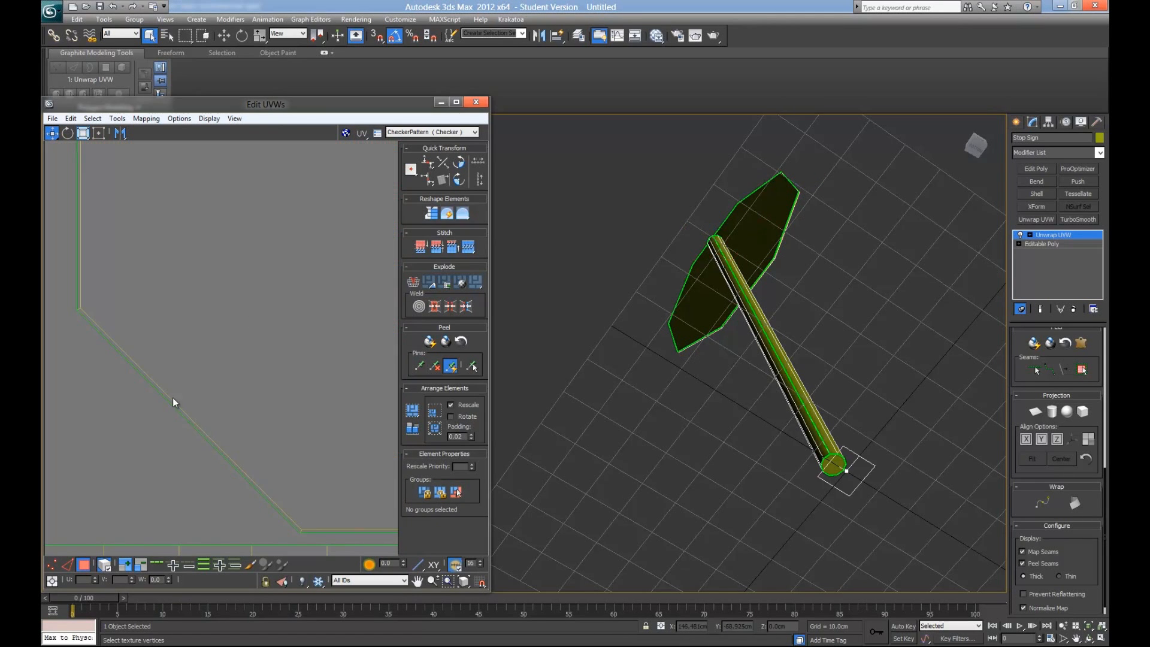
Step: Scale the sign's front octagon shell to about half the tile's width and place it in the tile's upper-right corner
{"action": "scroll", "coordinate": [269, 401], "scroll_direction": "down", "scroll_amount": 4}
{"action": "middle_click_drag", "start_coordinate": [221, 384], "coordinate": [231, 279]}
{"action": "key", "text": "r"}
{"action": "left_click_drag", "start_coordinate": [298, 250], "coordinate": [311, 301]}
{"action": "key", "text": "w"}
{"action": "middle_click_drag", "start_coordinate": [659, 281], "coordinate": [678, 374], "text": "alt"}
{"action": "middle_click_drag", "start_coordinate": [740, 267], "coordinate": [732, 249]}
{"action": "left_click_drag", "start_coordinate": [340, 251], "coordinate": [179, 284]}
{"action": "key", "text": "r"}
{"action": "key", "text": "w"}
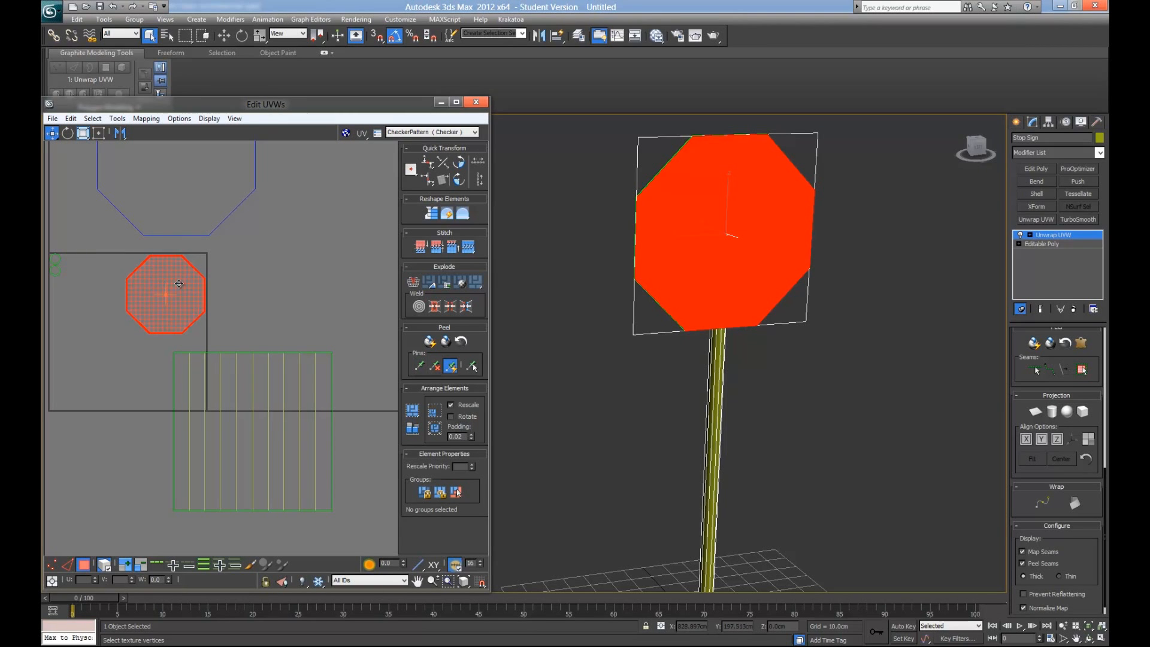
Step: Select the sign's back octagon shell, scale it down and move it into the tile beside the front octagon
{"action": "left_click", "coordinate": [238, 171]}
{"action": "key", "text": "t"}
{"action": "key", "text": "p"}
{"action": "middle_click_drag", "start_coordinate": [576, 335], "coordinate": [689, 299], "text": "alt"}
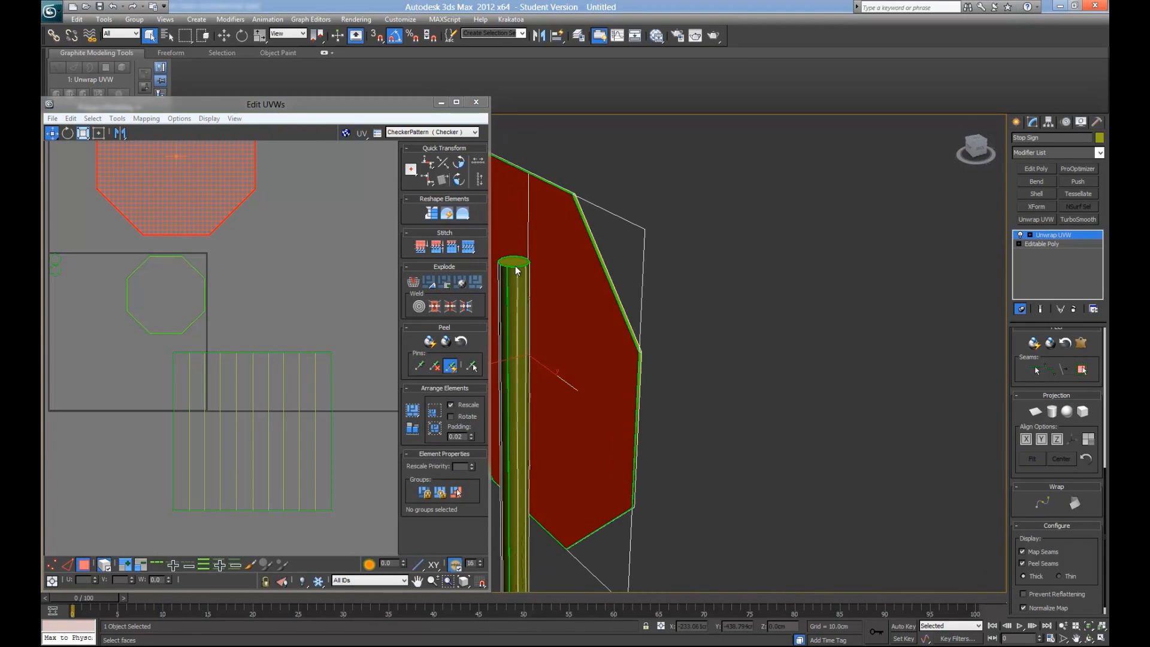
{"action": "left_click_drag", "start_coordinate": [193, 187], "coordinate": [172, 327]}
{"action": "key", "text": "r"}
{"action": "key", "text": "w"}
{"action": "left_click_drag", "start_coordinate": [171, 271], "coordinate": [102, 286]}
Step: Fine-tune the back octagon shell's size and position to fit between the cap shells and the front octagon
{"action": "key", "text": "r"}
{"action": "scroll", "coordinate": [236, 294], "scroll_direction": "up", "scroll_amount": 5}
{"action": "middle_click_drag", "start_coordinate": [102, 286], "coordinate": [201, 299]}
{"action": "scroll", "coordinate": [200, 298], "scroll_direction": "up", "scroll_amount": 2}
{"action": "scroll", "coordinate": [202, 298], "scroll_direction": "up", "scroll_amount": 2}
{"action": "left_click_drag", "start_coordinate": [196, 248], "coordinate": [212, 226]}
{"action": "key", "text": "w"}
{"action": "key", "text": "r"}
{"action": "key", "text": "w"}
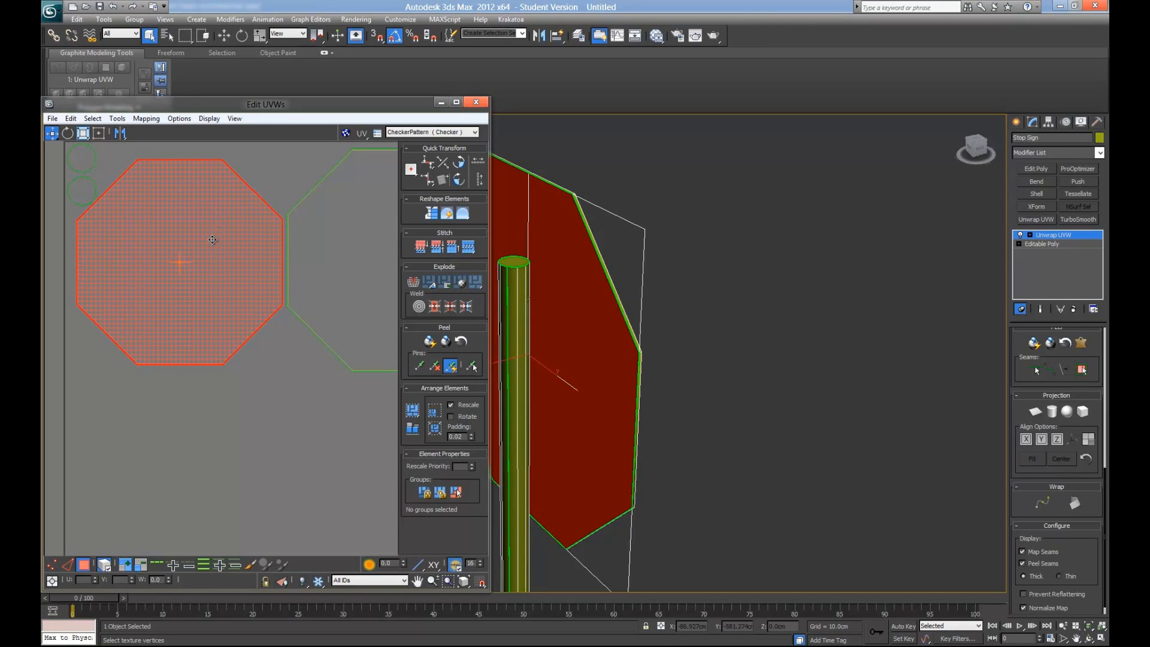
{"action": "left_click_drag", "start_coordinate": [203, 280], "coordinate": [206, 279]}
Step: Select the post's side shell and scale it down uniformly to about three quarters of the UV tile's width
{"action": "middle_click_drag", "start_coordinate": [238, 339], "coordinate": [214, 260]}
{"action": "scroll", "coordinate": [264, 312], "scroll_direction": "down", "scroll_amount": 3}
{"action": "left_click", "coordinate": [304, 324]}
{"action": "middle_click_drag", "start_coordinate": [304, 324], "coordinate": [158, 282]}
{"action": "middle_click_drag", "start_coordinate": [223, 302], "coordinate": [276, 382]}
{"action": "middle_click_drag", "start_coordinate": [126, 264], "coordinate": [174, 275]}
{"action": "scroll", "coordinate": [267, 354], "scroll_direction": "down", "scroll_amount": 2}
{"action": "middle_click_drag", "start_coordinate": [261, 336], "coordinate": [276, 310]}
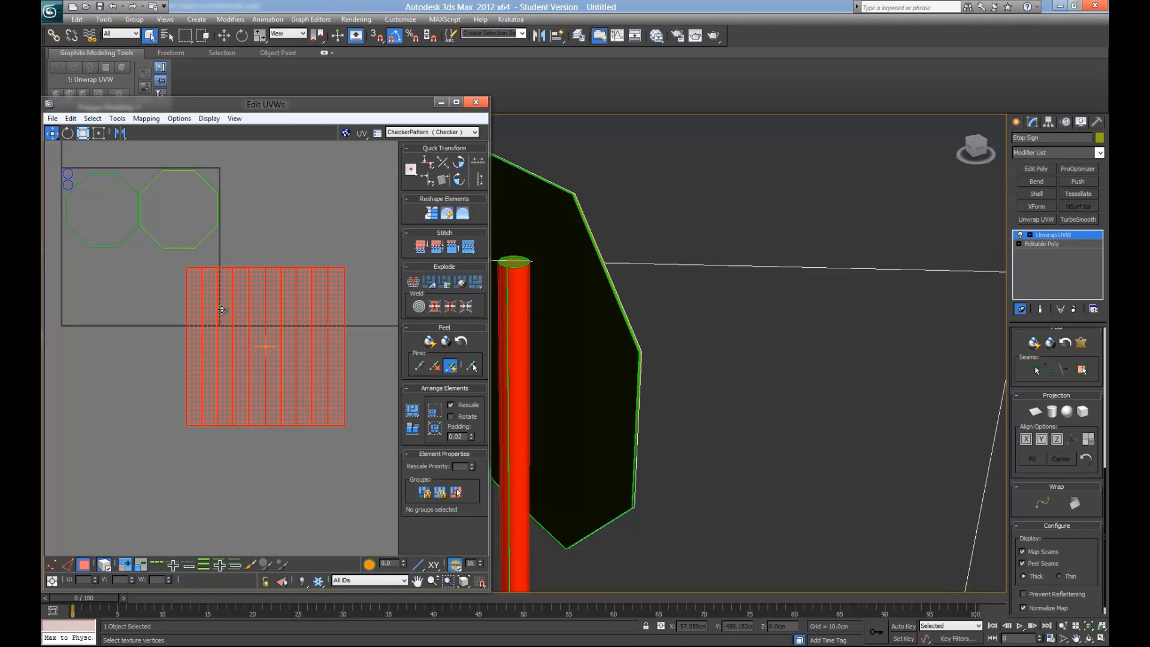
{"action": "key", "text": "r"}
{"action": "left_click_drag", "start_coordinate": [267, 306], "coordinate": [280, 385]}
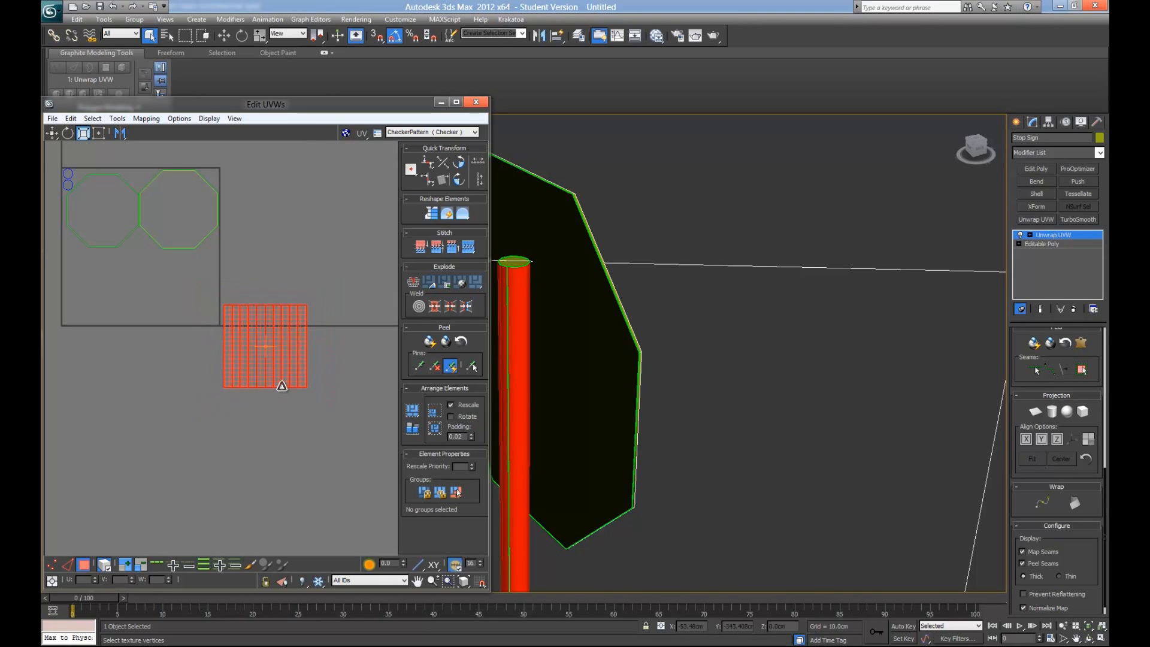
{"action": "middle_click_drag", "start_coordinate": [535, 424], "coordinate": [575, 360], "text": "alt"}
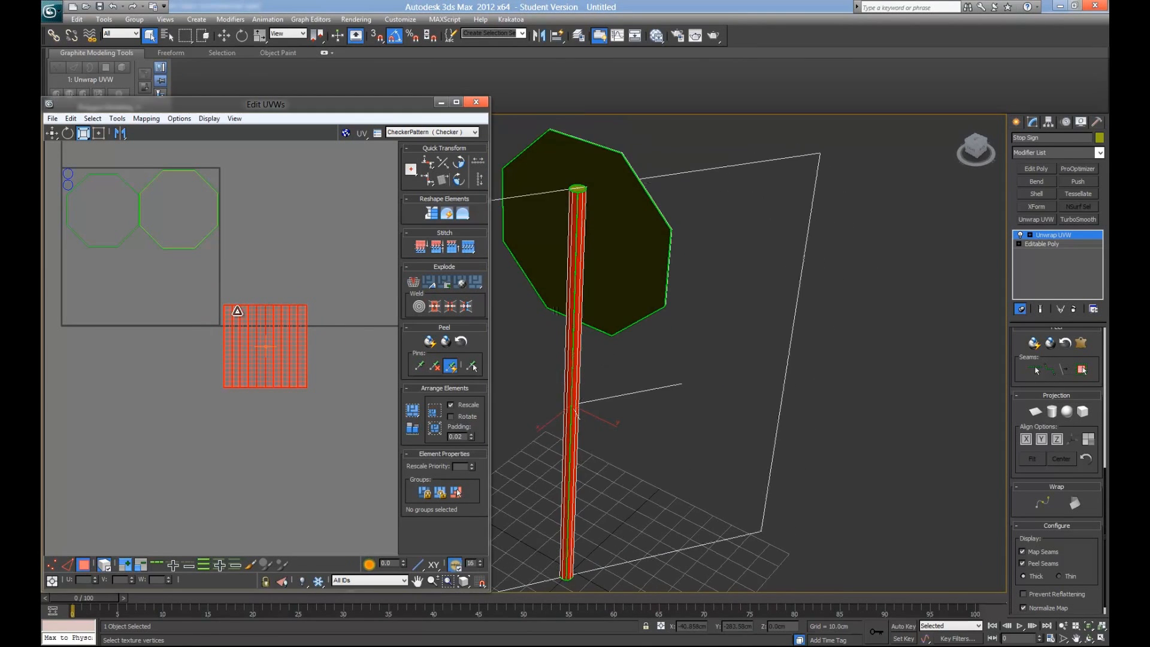
{"action": "left_click_drag", "start_coordinate": [267, 328], "coordinate": [246, 313]}
Step: Select the top row of vertices on the post's side shell and move it straight up to lengthen the shell
{"action": "key", "text": "1"}
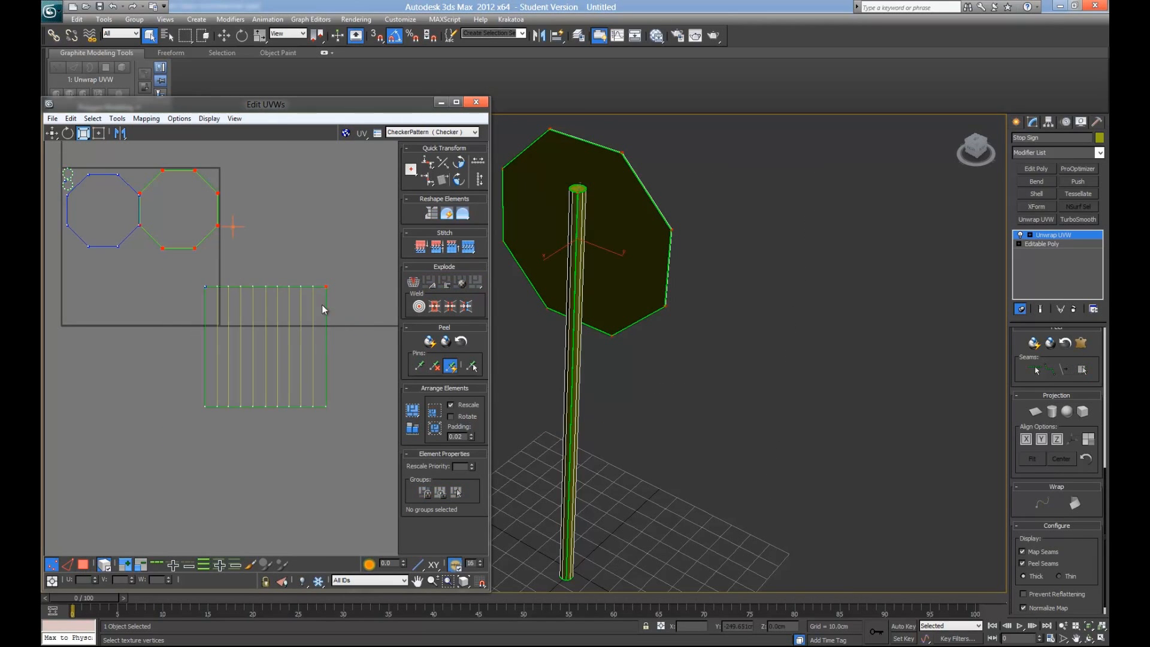
{"action": "left_click_drag", "start_coordinate": [101, 331], "coordinate": [263, 304]}
{"action": "left_click", "coordinate": [151, 476]}
{"action": "left_click_drag", "start_coordinate": [195, 305], "coordinate": [196, 305]}
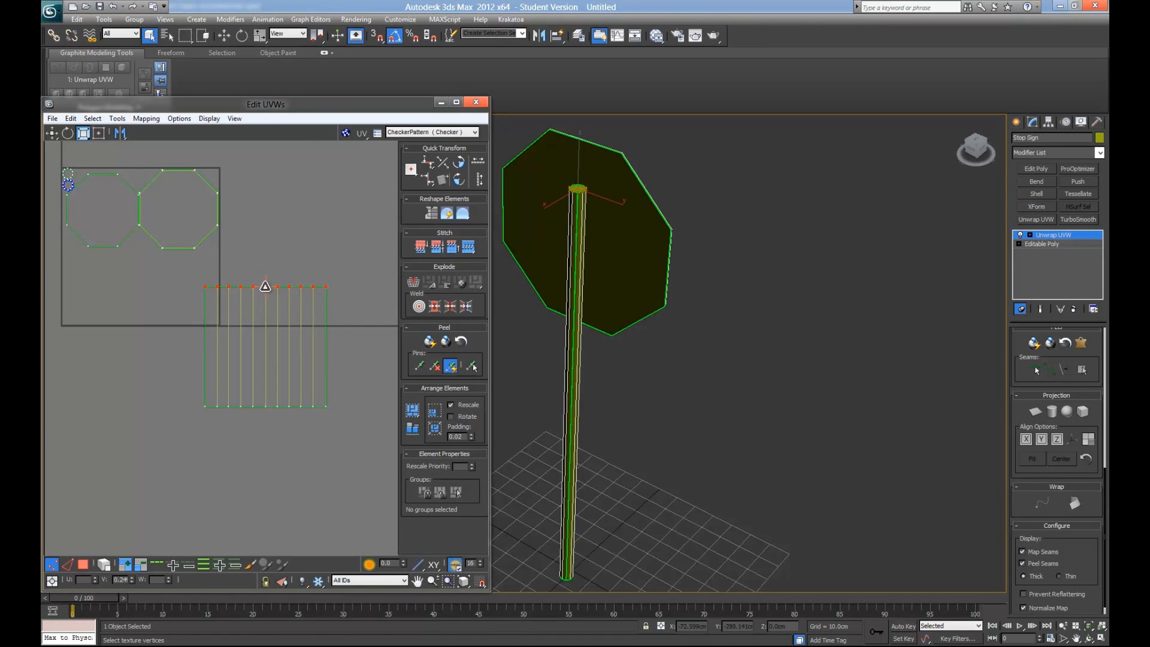
{"action": "key", "text": "w"}
{"action": "left_click_drag", "start_coordinate": [266, 287], "coordinate": [266, 196]}
{"action": "left_click", "coordinate": [391, 239]}
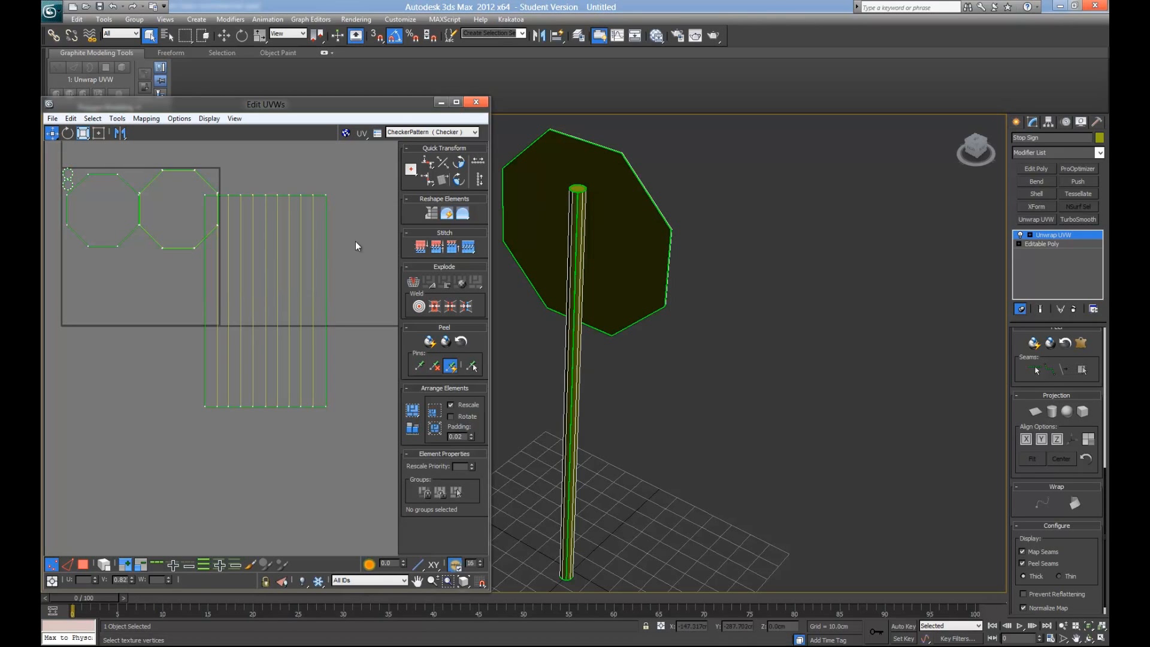
Step: Move the whole post side shell over the UV tile and rotate it 90 degrees so its strips run horizontally
{"action": "key", "text": "3"}
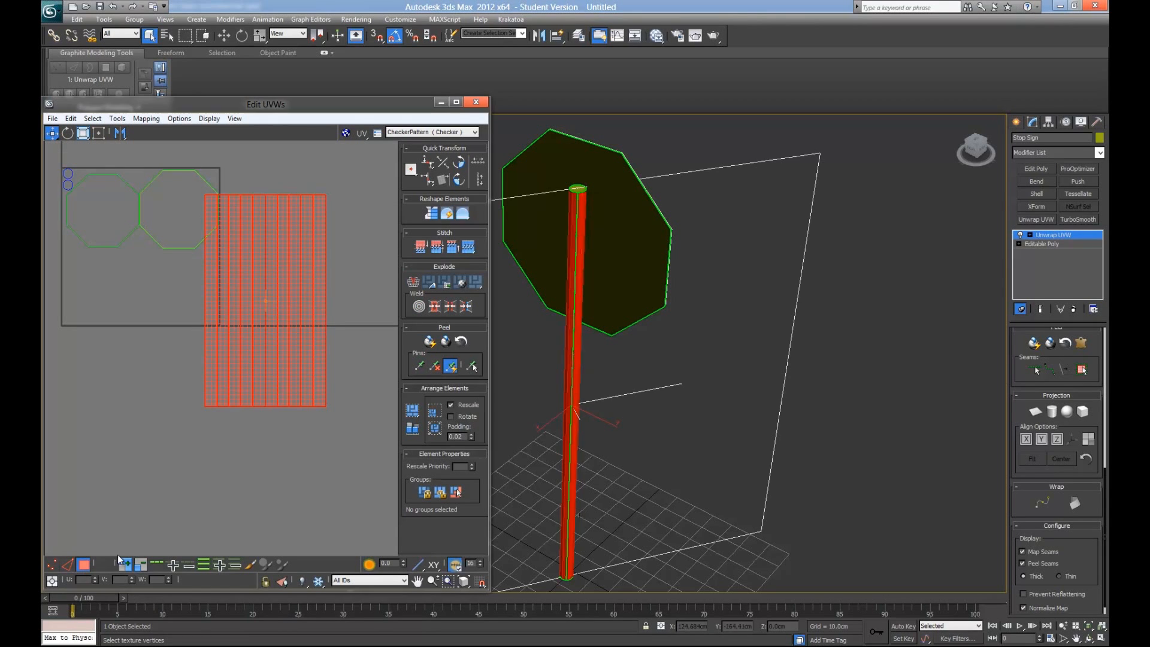
{"action": "left_click_drag", "start_coordinate": [284, 295], "coordinate": [155, 275]}
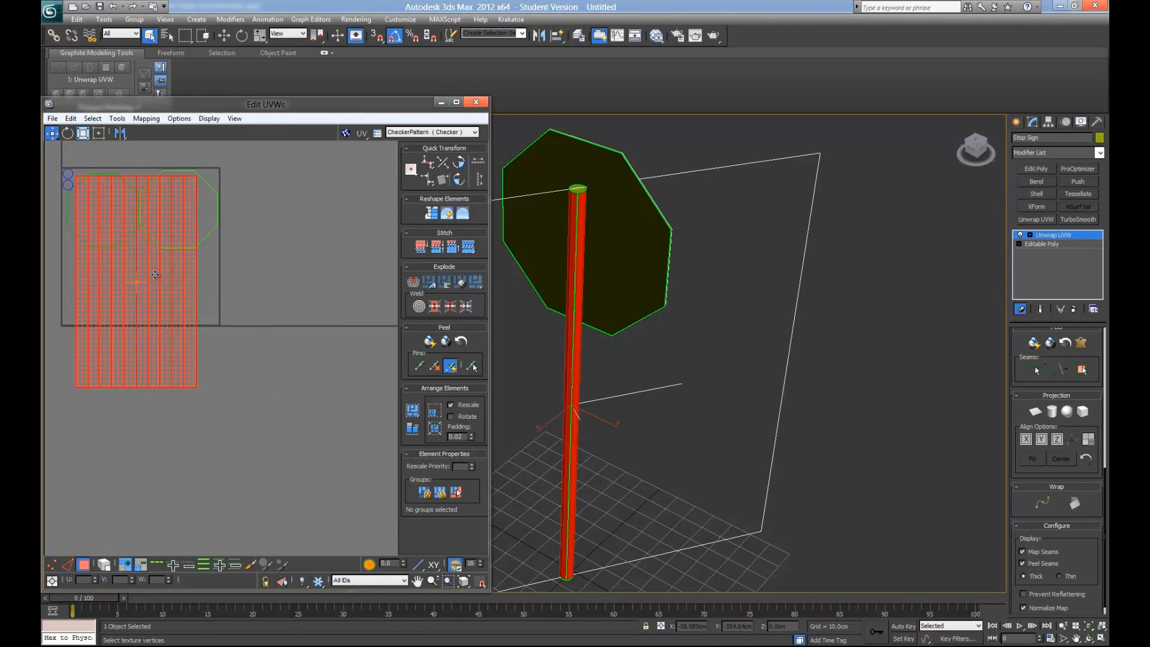
{"action": "key", "text": "e"}
{"action": "left_click_drag", "start_coordinate": [151, 216], "coordinate": [182, 290]}
{"action": "middle_click_drag", "start_coordinate": [183, 290], "coordinate": [255, 331]}
{"action": "scroll", "coordinate": [249, 305], "scroll_direction": "up", "scroll_amount": 2}
Step: Scale and position the post's side shell to fit inside the lower half of the tile, beneath the octagons
{"action": "key", "text": "r"}
{"action": "mouse_move", "coordinate": [255, 331]}
{"action": "left_mouse_down"}
{"action": "mouse_move", "coordinate": [238, 328]}
{"action": "mouse_move", "coordinate": [241, 341]}
{"action": "left_mouse_up"}
{"action": "key", "text": "w"}
{"action": "left_click_drag", "start_coordinate": [232, 290], "coordinate": [238, 294]}
{"action": "key", "text": "r"}
{"action": "key", "text": "w"}
{"action": "middle_click_drag", "start_coordinate": [252, 264], "coordinate": [246, 385]}
{"action": "scroll", "coordinate": [257, 358], "scroll_direction": "up", "scroll_amount": 3}
{"action": "scroll", "coordinate": [246, 385], "scroll_direction": "down", "scroll_amount": 2}
{"action": "key", "text": "r"}
{"action": "left_click_drag", "start_coordinate": [249, 393], "coordinate": [254, 393]}
{"action": "key", "text": "w"}
{"action": "middle_click_drag", "start_coordinate": [262, 375], "coordinate": [264, 393]}
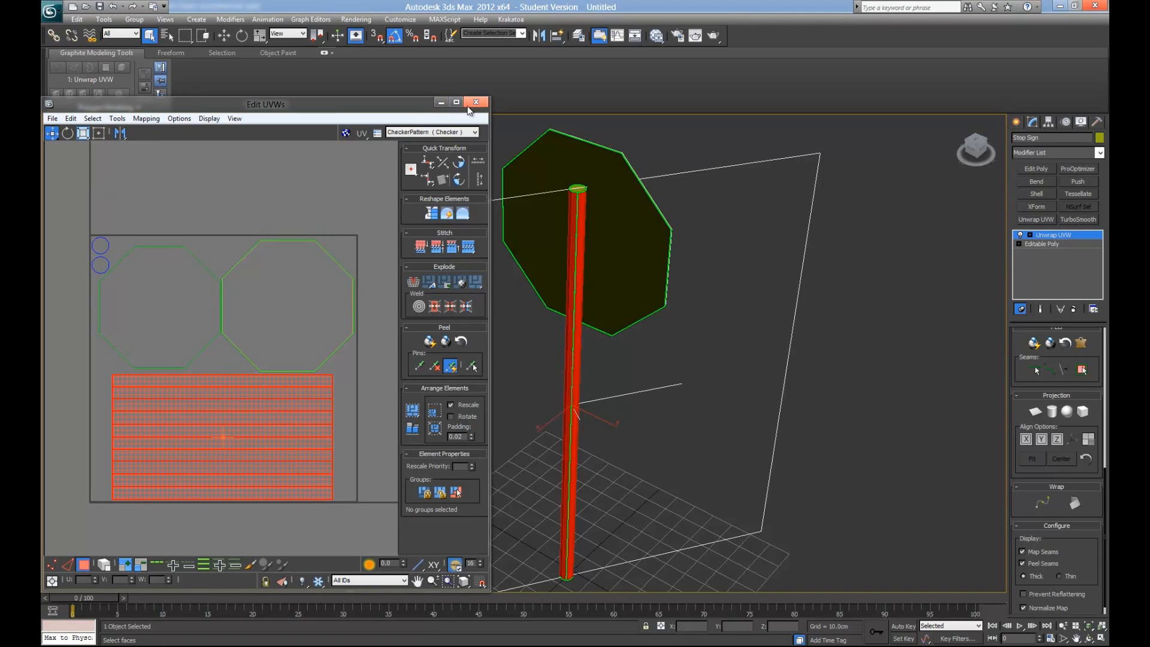
Step: Clear the UV selection and open the Render UVW Template settings, positioning the dialog over the UV layout
{"action": "left_click", "coordinate": [153, 118]}
{"action": "left_click", "coordinate": [166, 118]}
{"action": "left_click", "coordinate": [123, 120]}
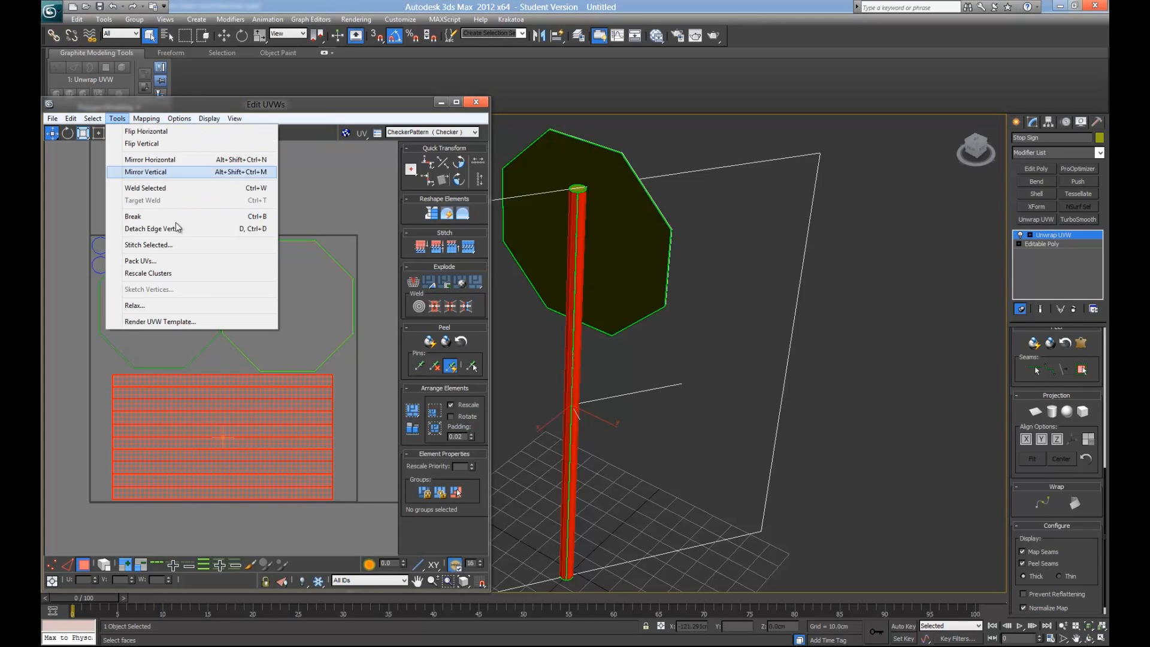
{"action": "left_click", "coordinate": [320, 166]}
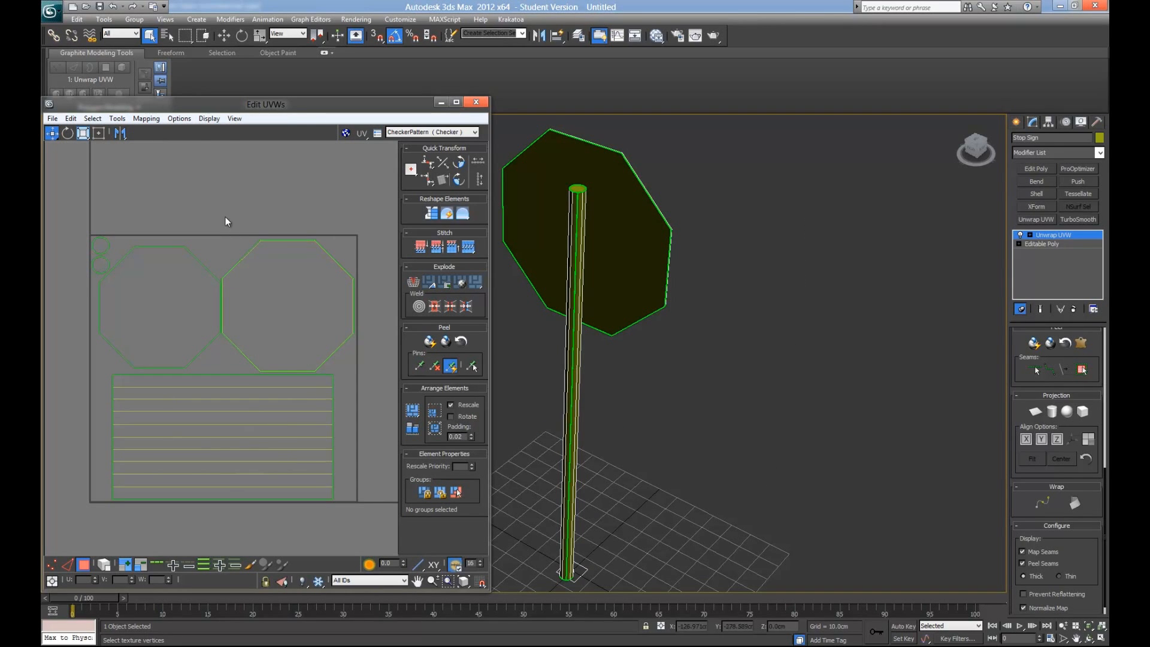
{"action": "left_click", "coordinate": [118, 119]}
{"action": "mouse_move", "coordinate": [118, 119]}
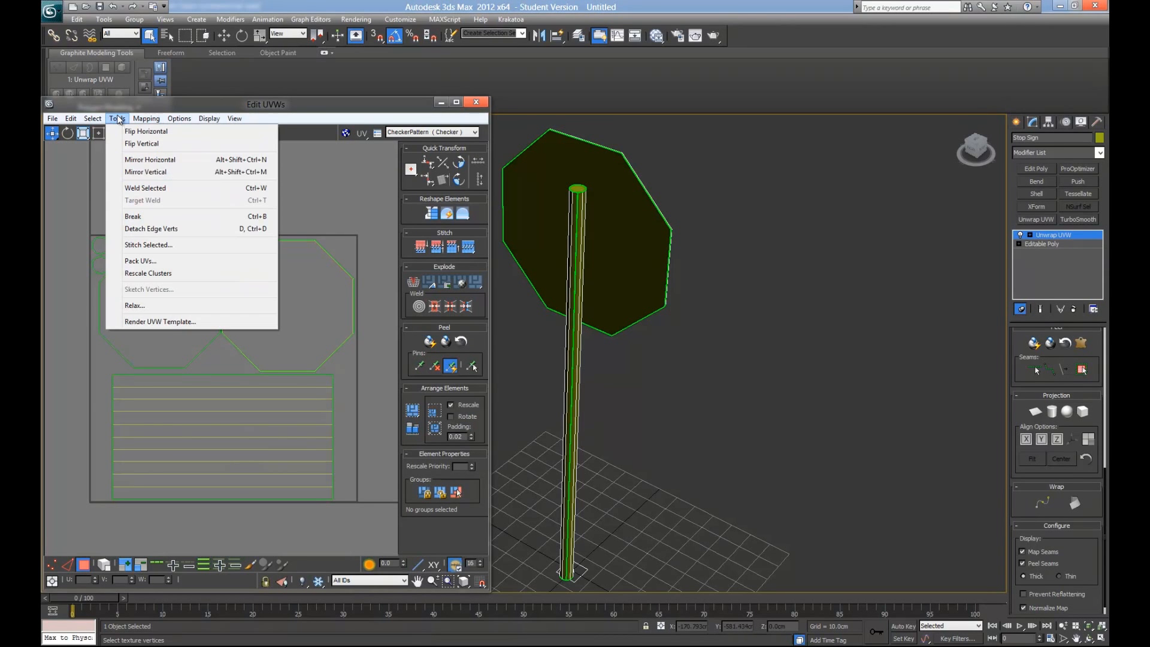
{"action": "left_click", "coordinate": [154, 323]}
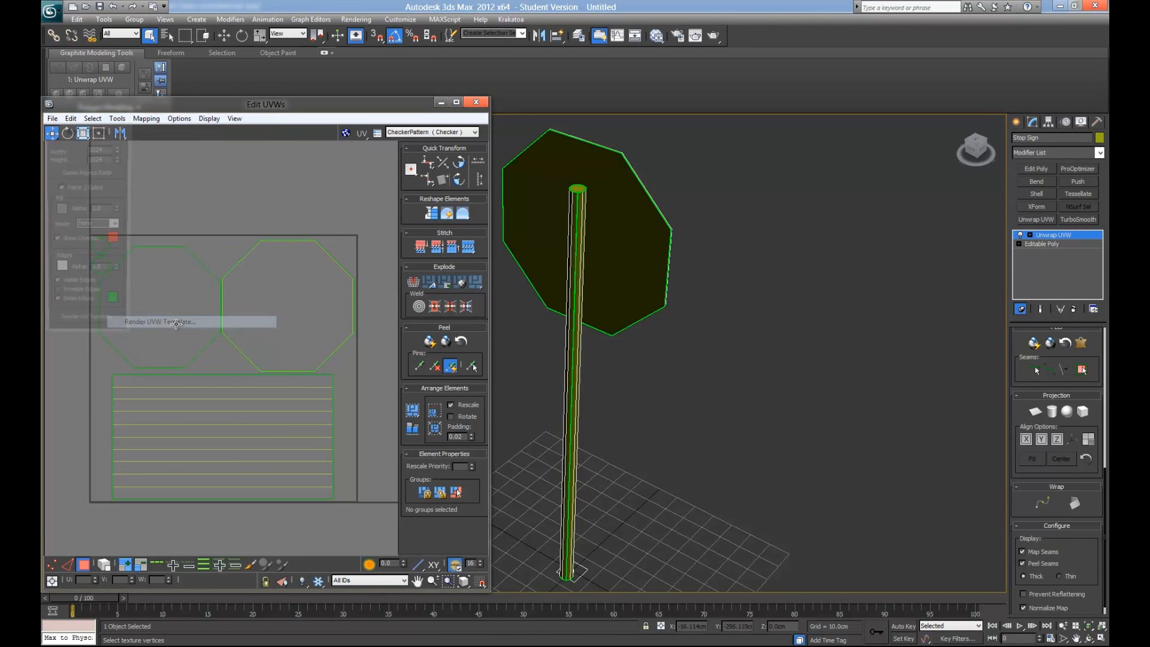
{"action": "left_click_drag", "start_coordinate": [83, 130], "coordinate": [204, 190]}
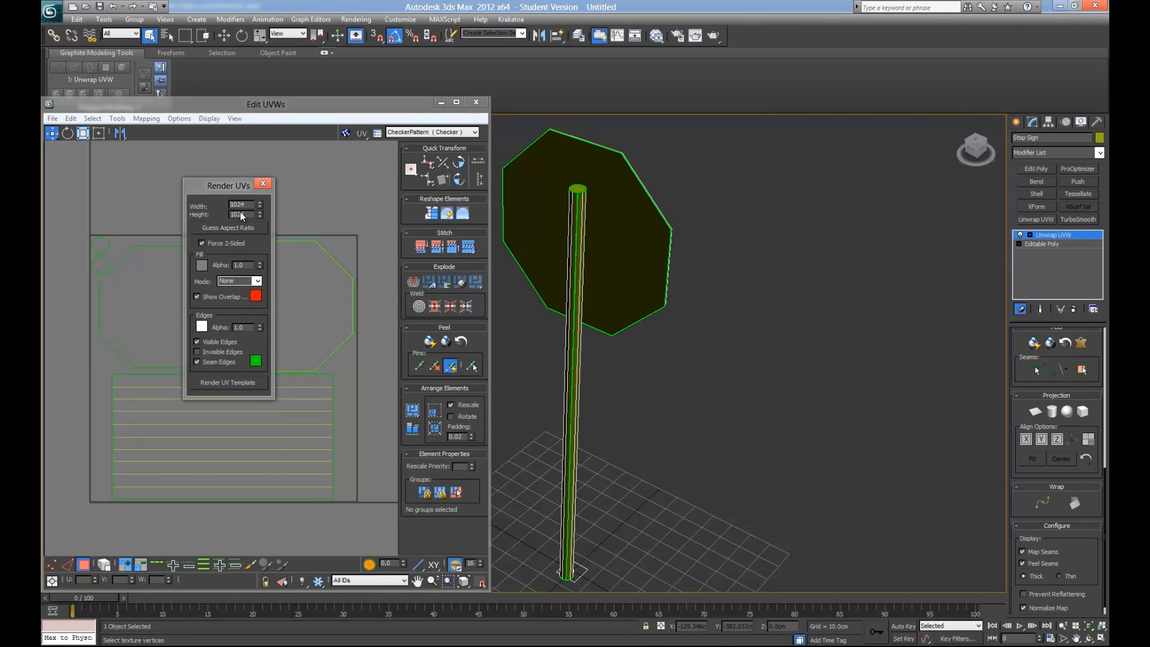
Step: Render the UV template at 1024 by 1024 and resize and reposition the rendered map window within the workspace
{"action": "left_click_drag", "start_coordinate": [252, 204], "coordinate": [228, 207]}
{"action": "left_click", "coordinate": [259, 213]}
{"action": "left_click", "coordinate": [259, 217]}
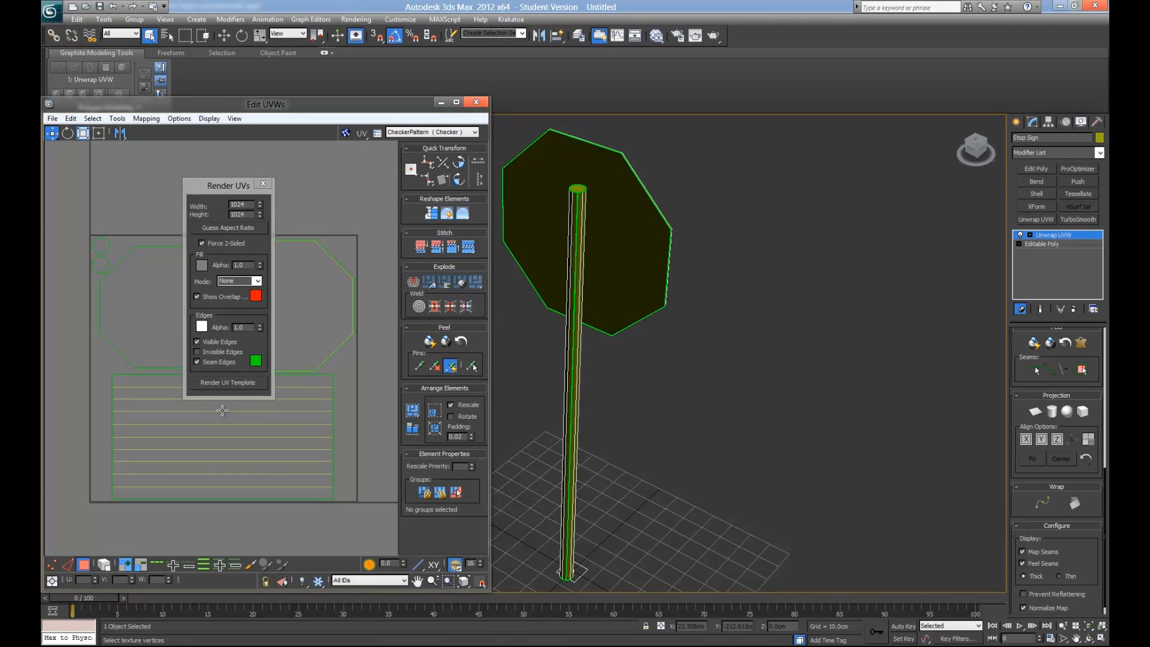
{"action": "left_click", "coordinate": [232, 379]}
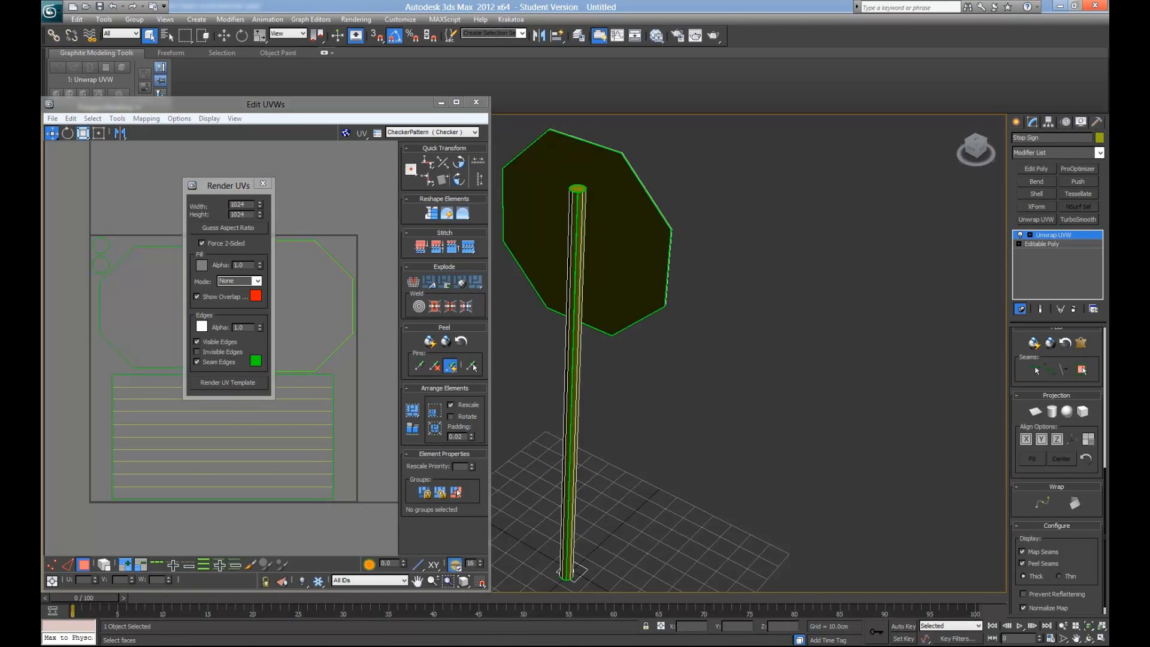
{"action": "left_click_drag", "start_coordinate": [858, 52], "coordinate": [273, 24]}
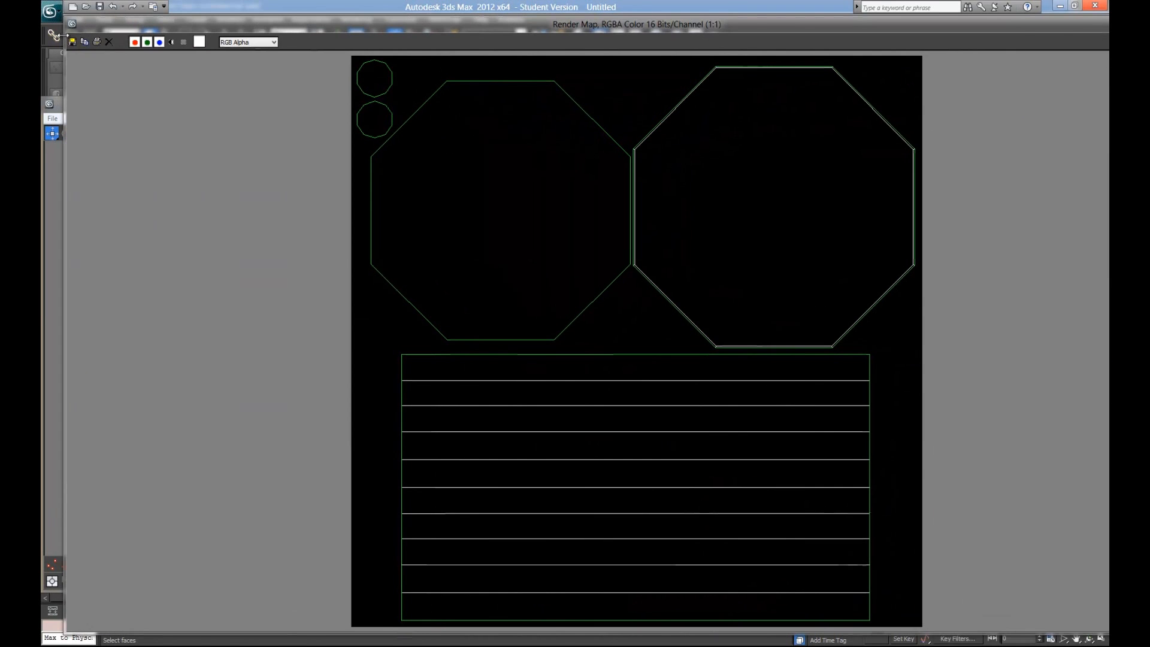
{"action": "left_click_drag", "start_coordinate": [64, 35], "coordinate": [813, 71]}
{"action": "left_click_drag", "start_coordinate": [922, 28], "coordinate": [438, 64]}
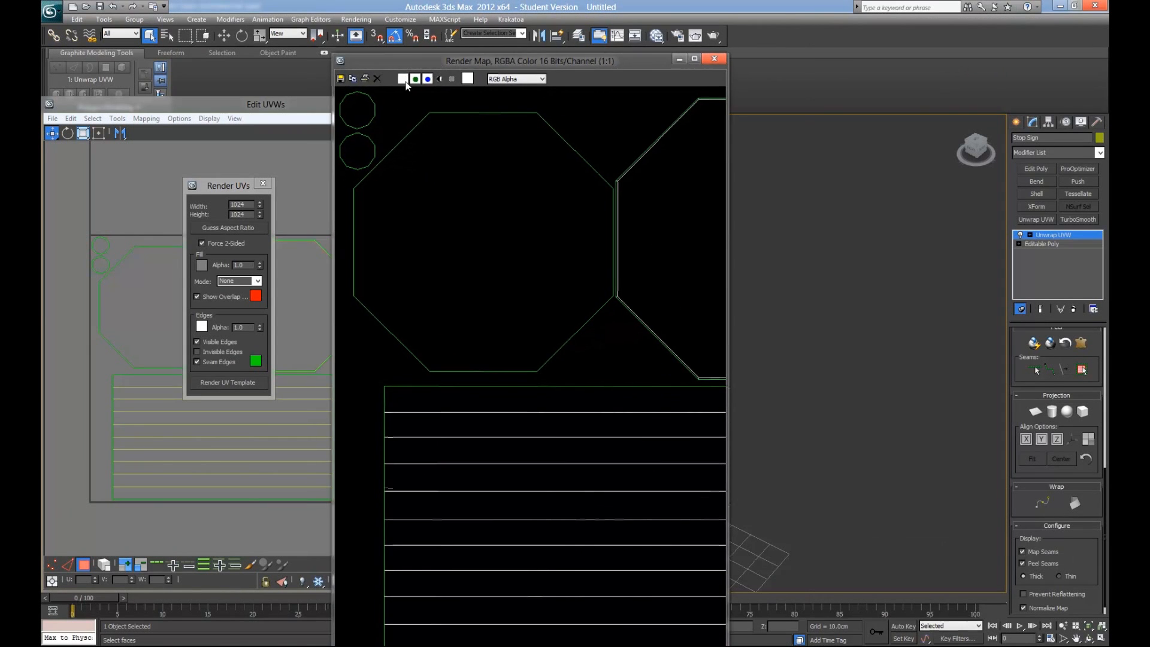
Step: Widen the rendered map window to show the whole template and start saving the image into the Stop Sign Tutorial folder
{"action": "left_click_drag", "start_coordinate": [333, 133], "coordinate": [107, 142]}
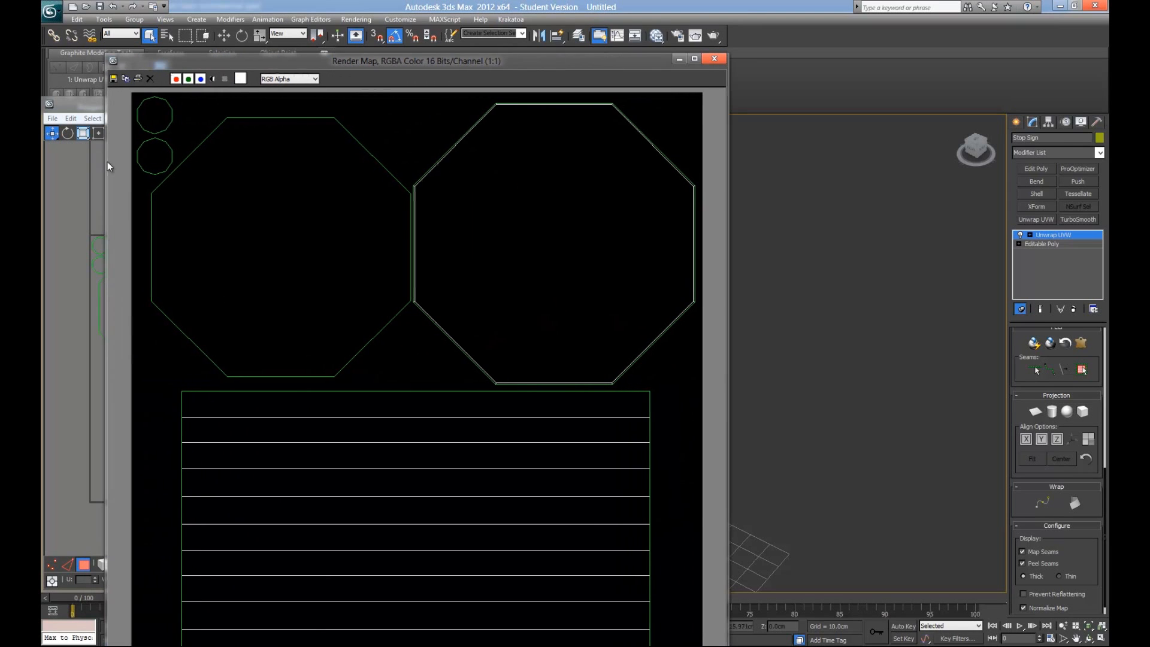
{"action": "left_click", "coordinate": [113, 80]}
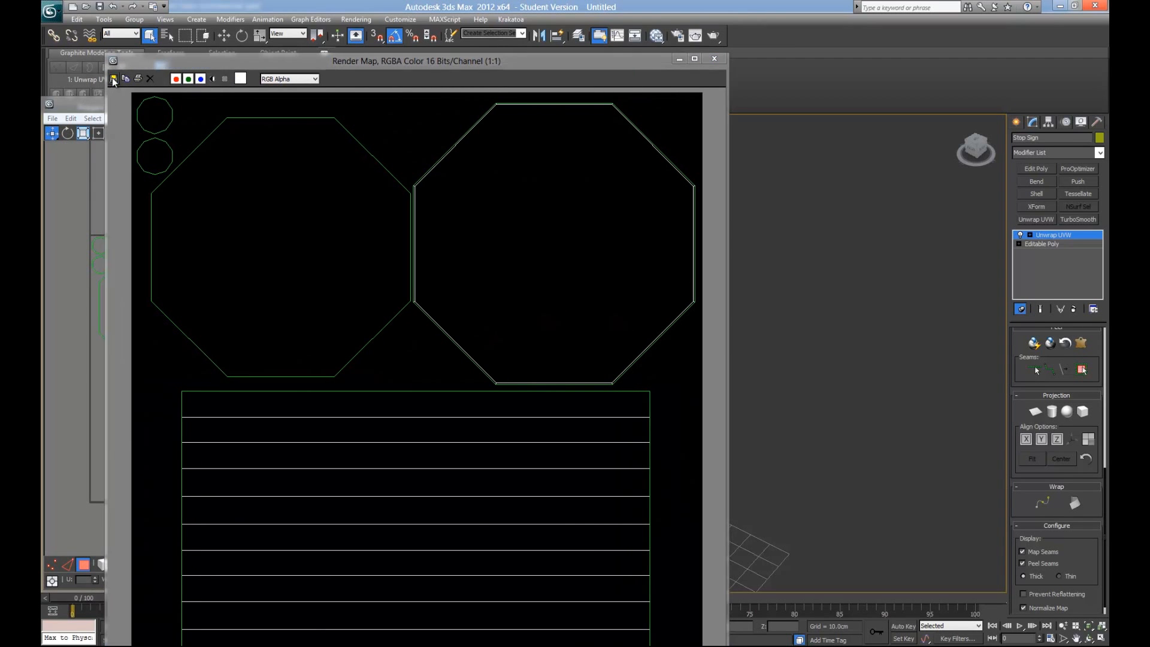
{"action": "scroll", "coordinate": [311, 288], "scroll_direction": "down", "scroll_amount": 1}
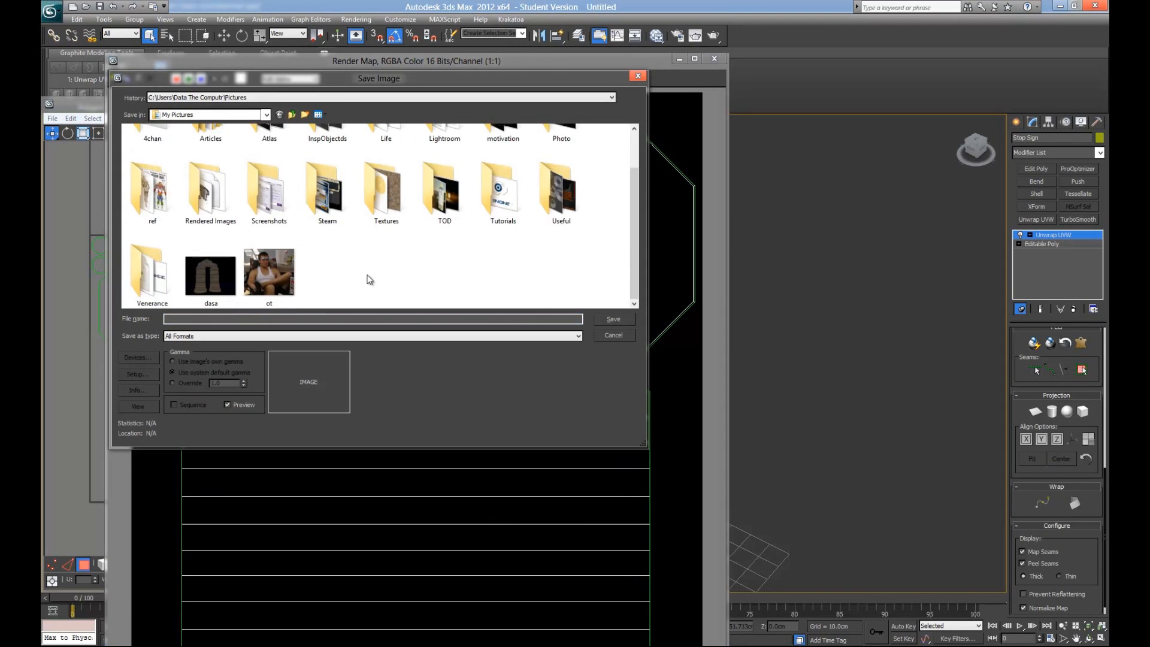
{"action": "left_click", "coordinate": [577, 200]}
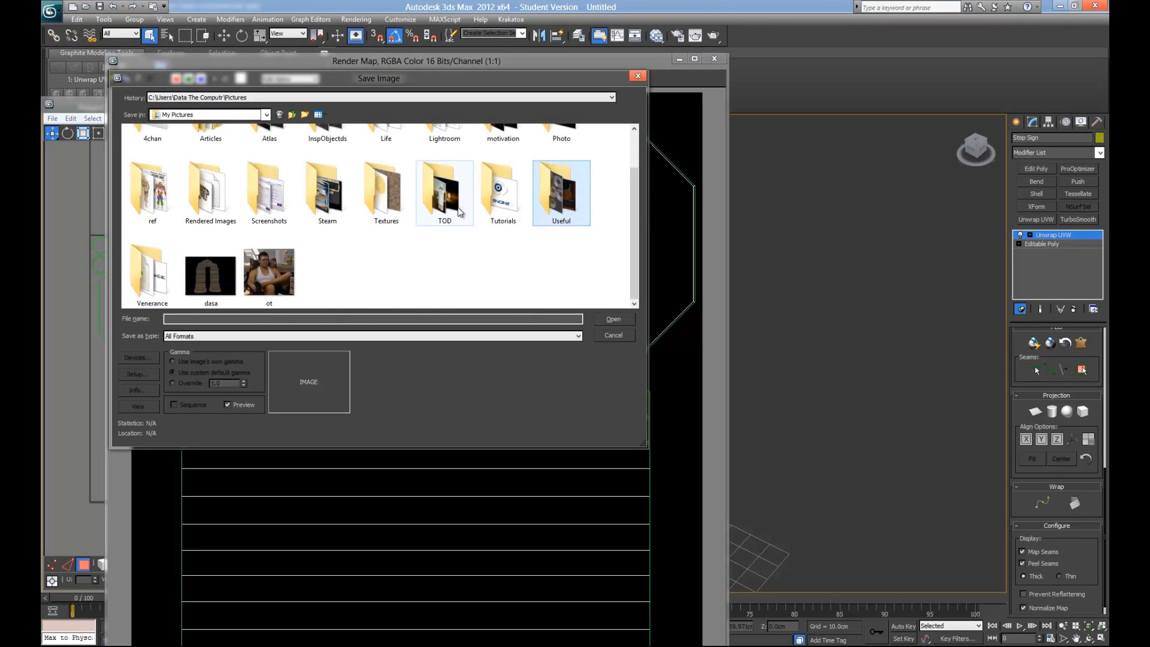
{"action": "left_click", "coordinate": [427, 211]}
{"action": "double_click", "coordinate": [509, 213]}
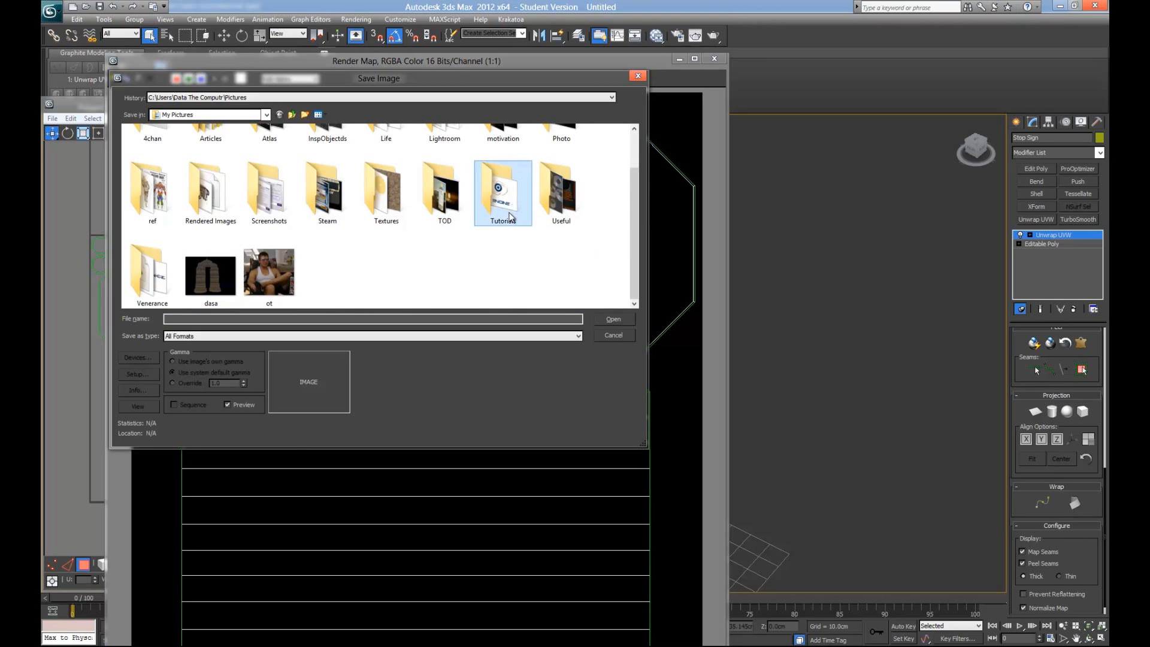
{"action": "double_click", "coordinate": [273, 154]}
Step: Save the rendered UV template as a PNG image named Stop_Sign_UV_Template
{"action": "left_click", "coordinate": [234, 336]}
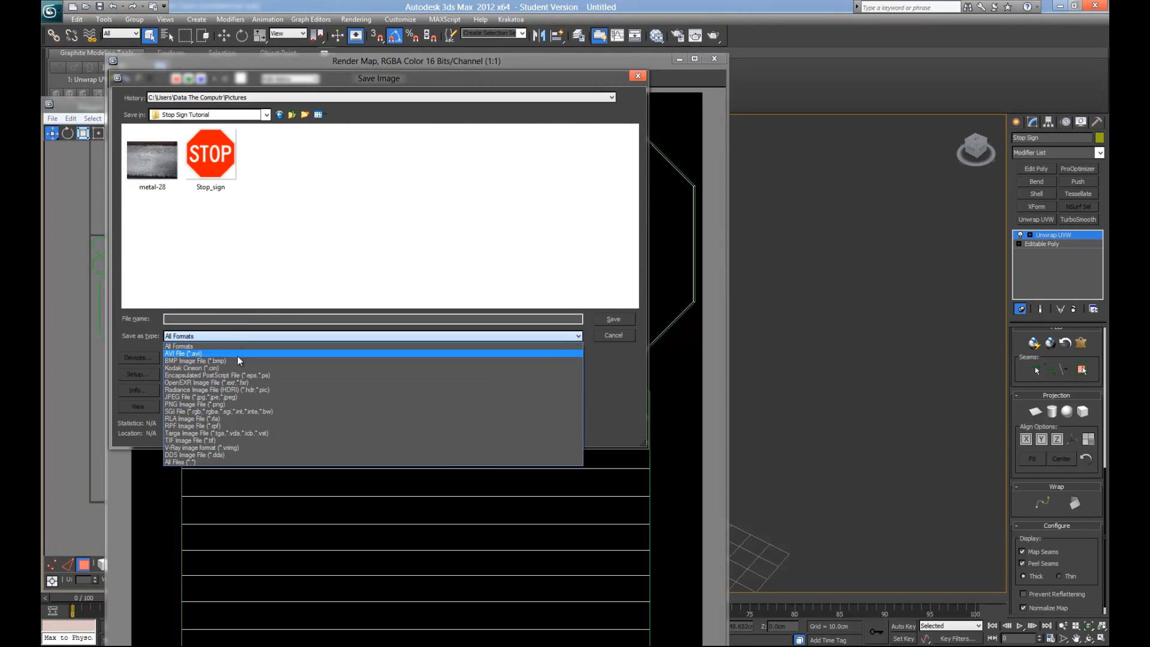
{"action": "left_click", "coordinate": [242, 405]}
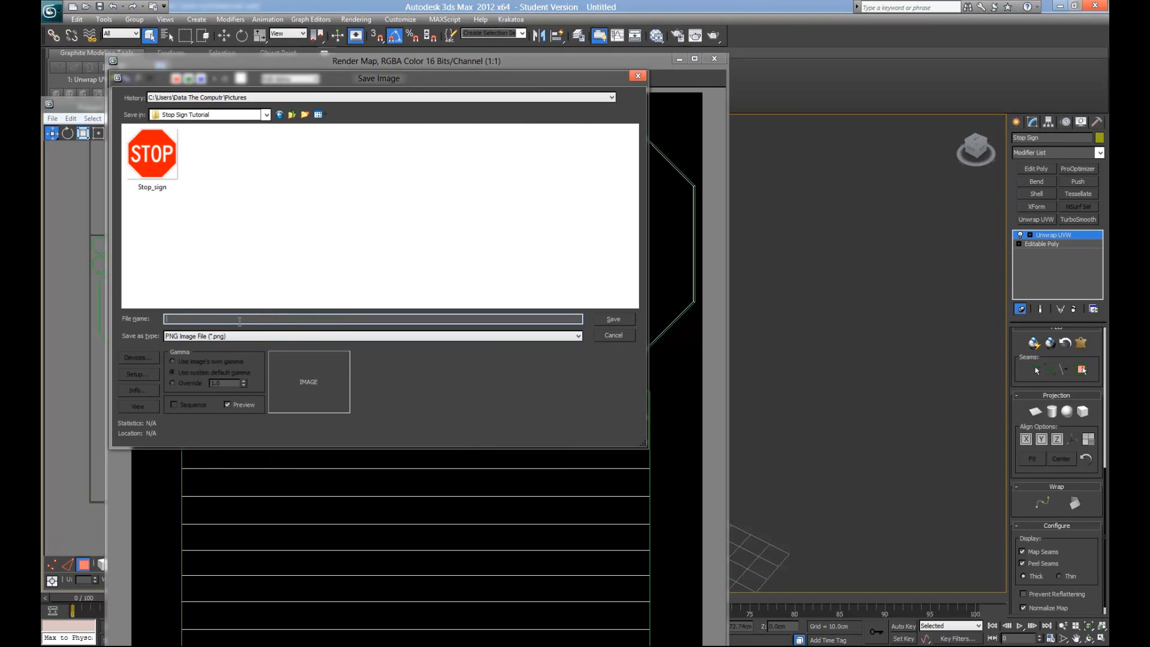
{"action": "left_click_drag", "start_coordinate": [405, 77], "coordinate": [838, 259]}
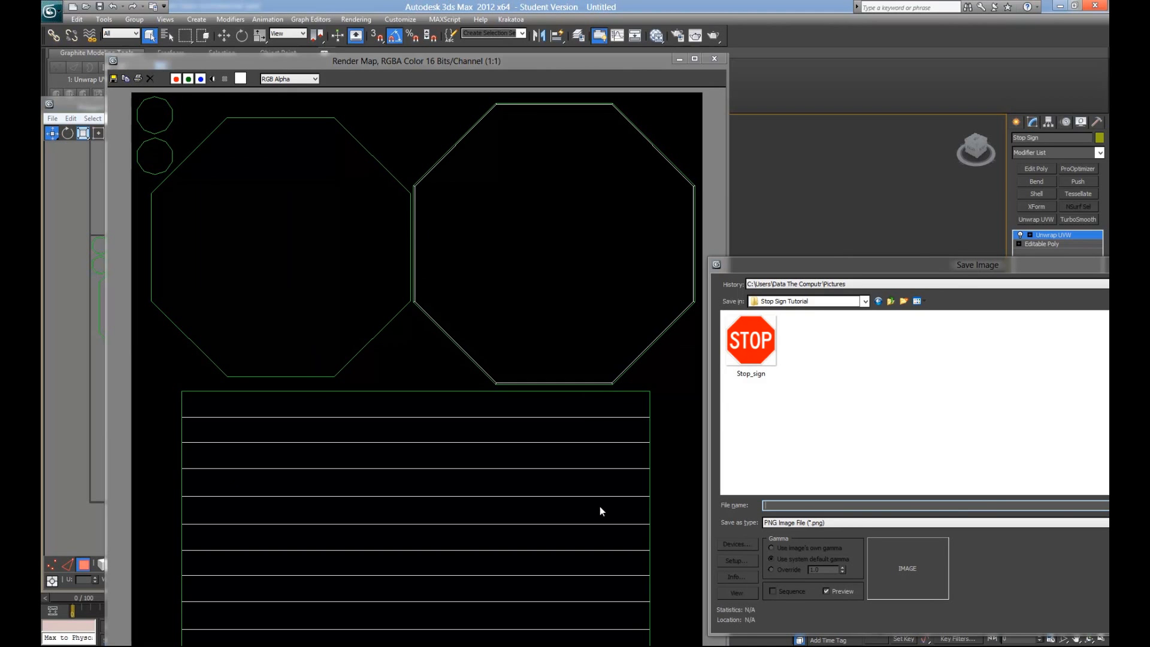
{"action": "left_click_drag", "start_coordinate": [860, 270], "coordinate": [377, 209]}
{"action": "left_click_drag", "start_coordinate": [305, 187], "coordinate": [307, 189]}
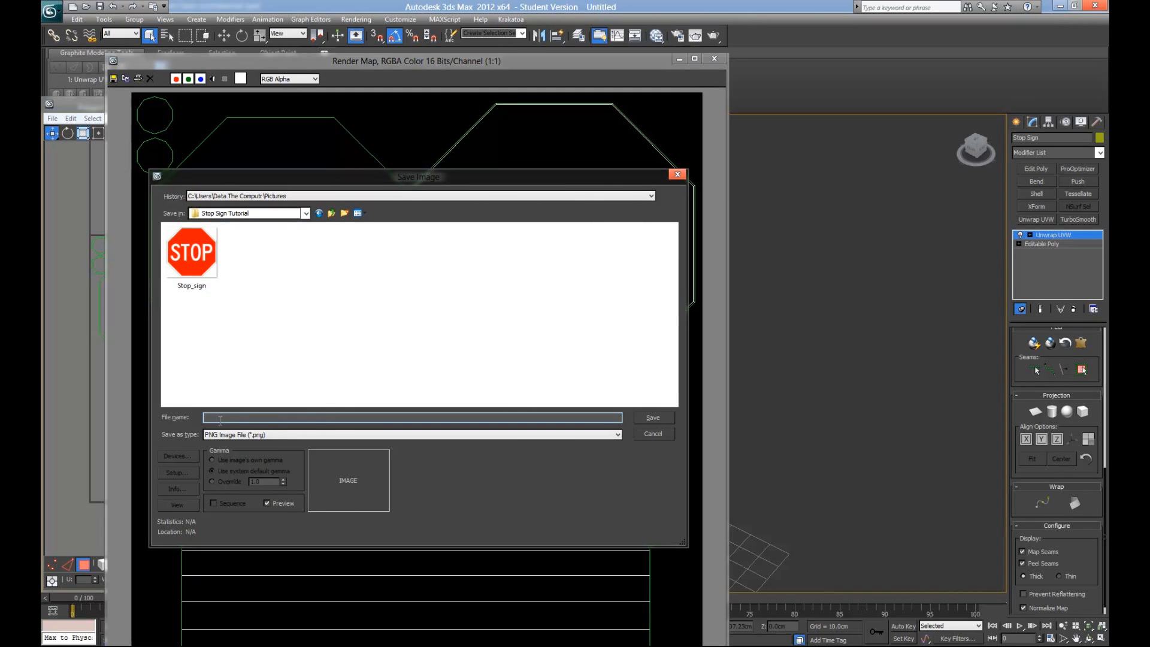
{"action": "type", "text": "Stop"}
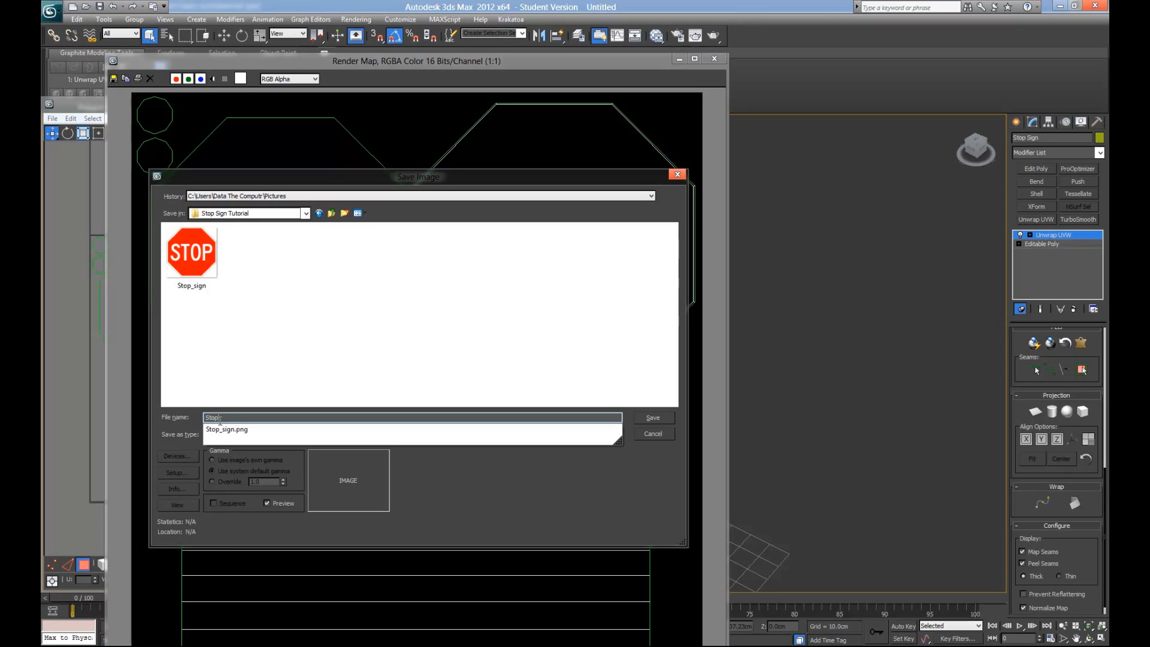
{"action": "type", "text": "_Sign_UV_Template"}
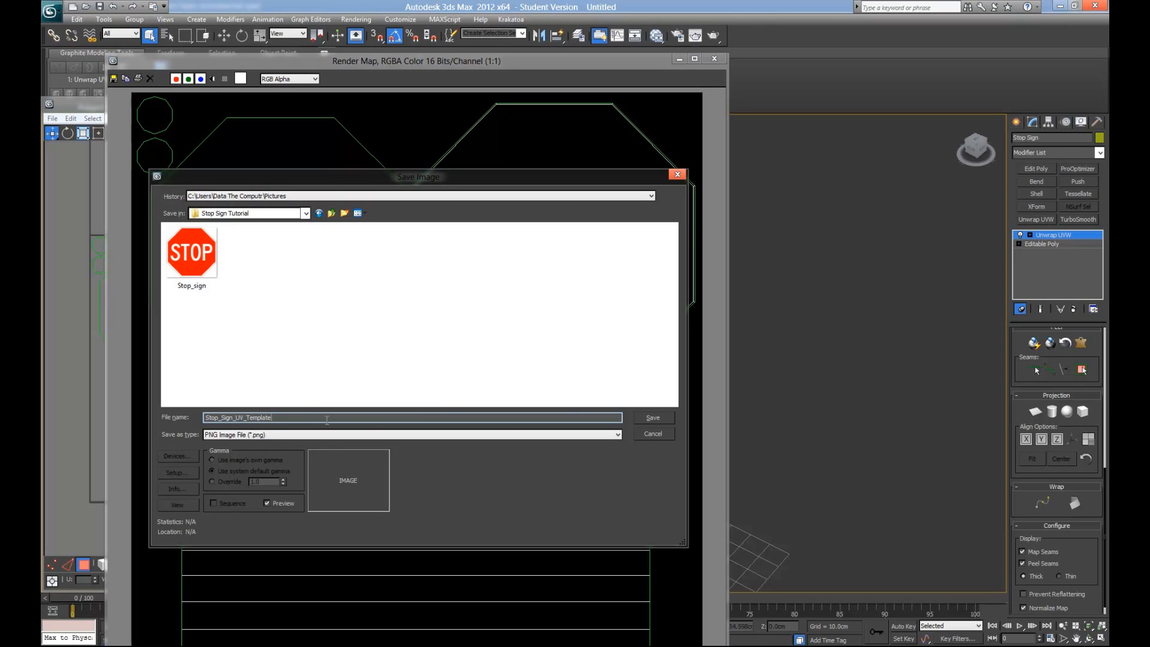
{"action": "left_click", "coordinate": [655, 419]}
{"action": "left_click", "coordinate": [222, 294]}
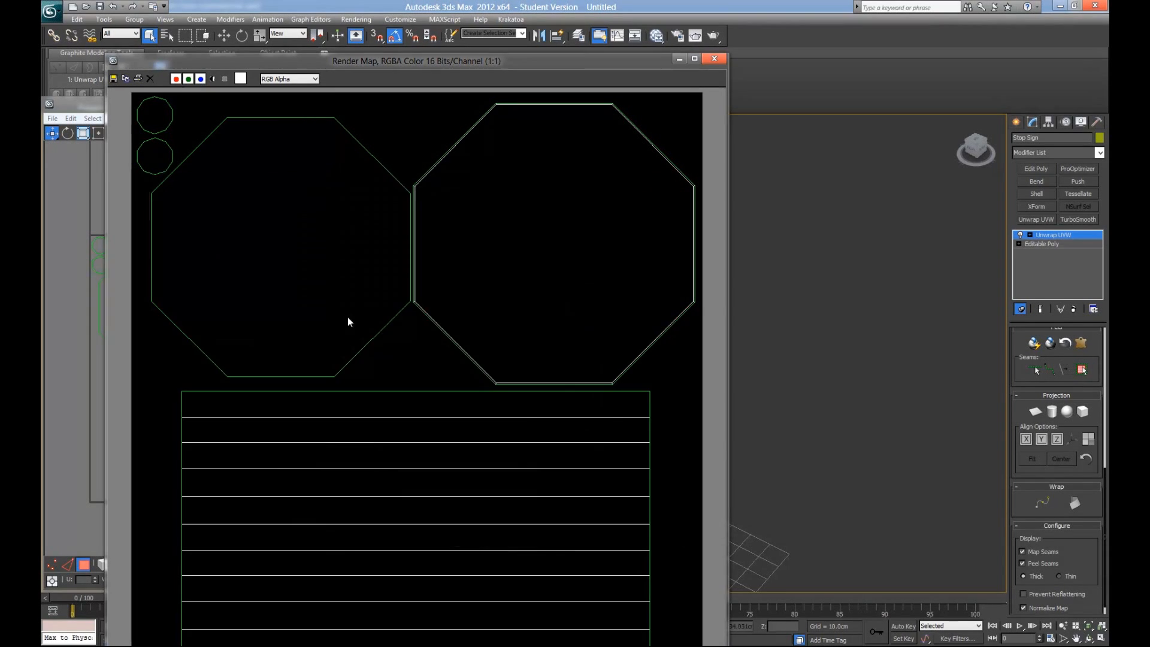
Step: Minimize the rendered map window and close the Render UVs dialog and the UV editor
{"action": "left_click", "coordinate": [679, 58]}
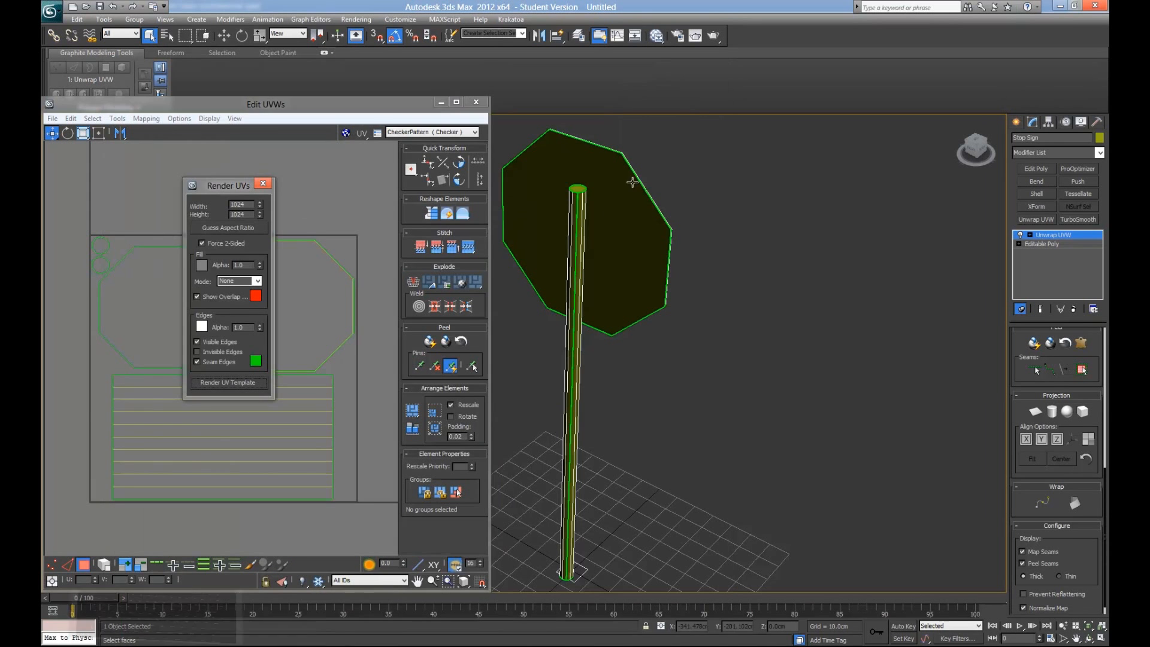
{"action": "left_click", "coordinate": [263, 183]}
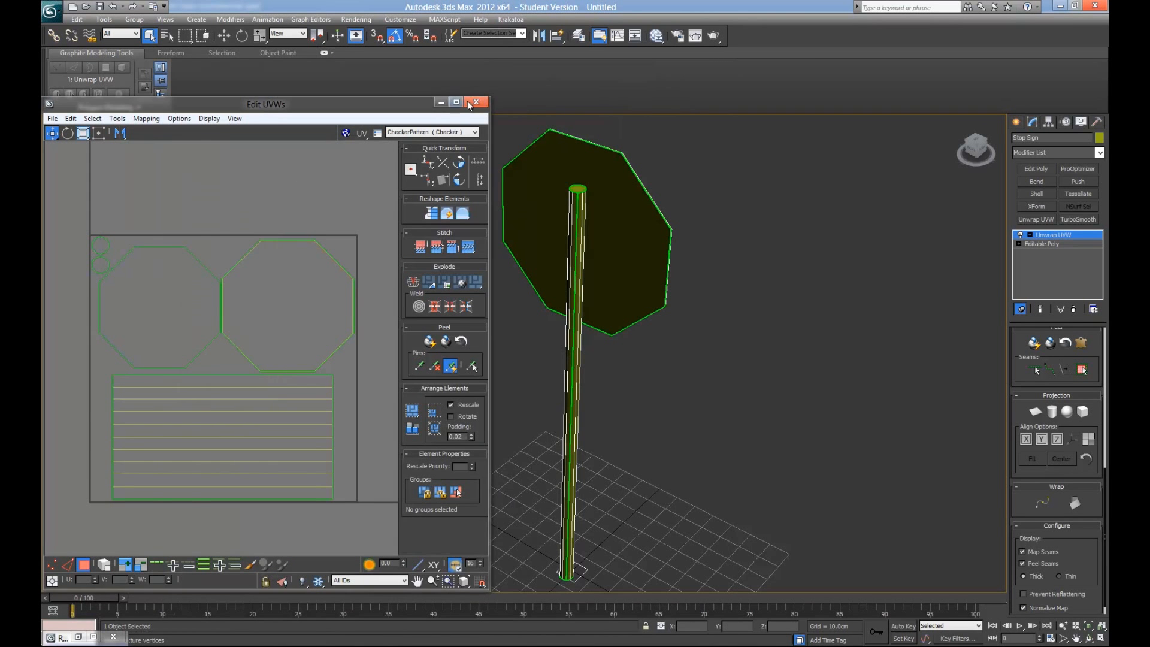
{"action": "left_click", "coordinate": [476, 102]}
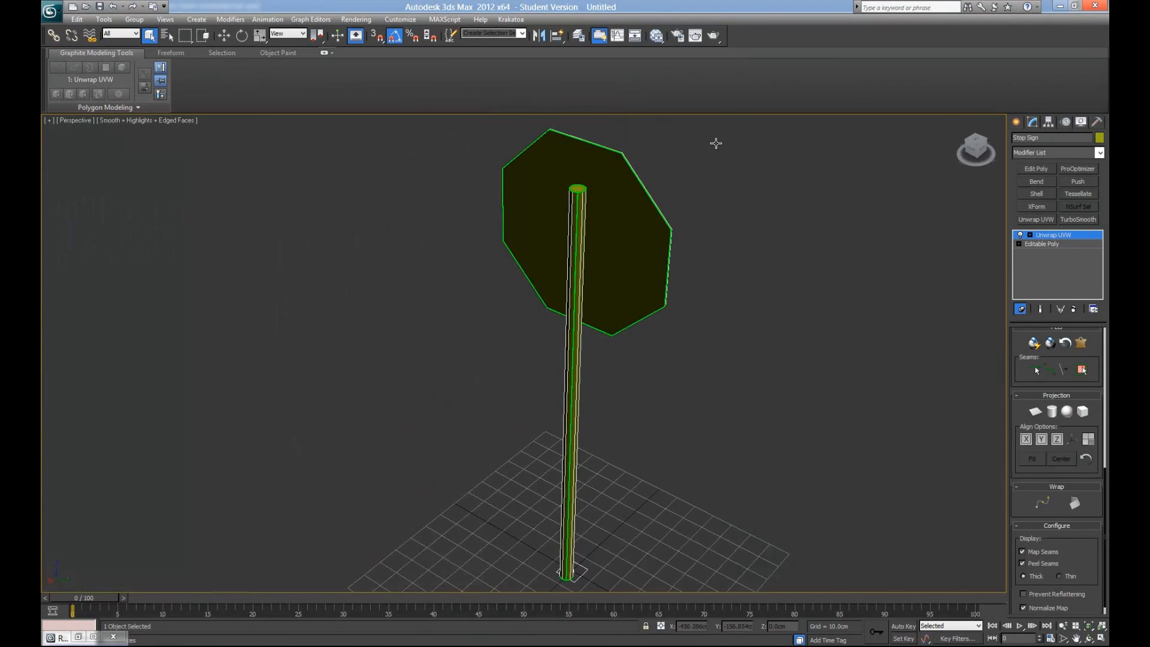
Step: Examine the unwrapped stop sign from the front at several distances and angles in the perspective view
{"action": "scroll", "coordinate": [693, 339], "scroll_direction": "down", "scroll_amount": 6}
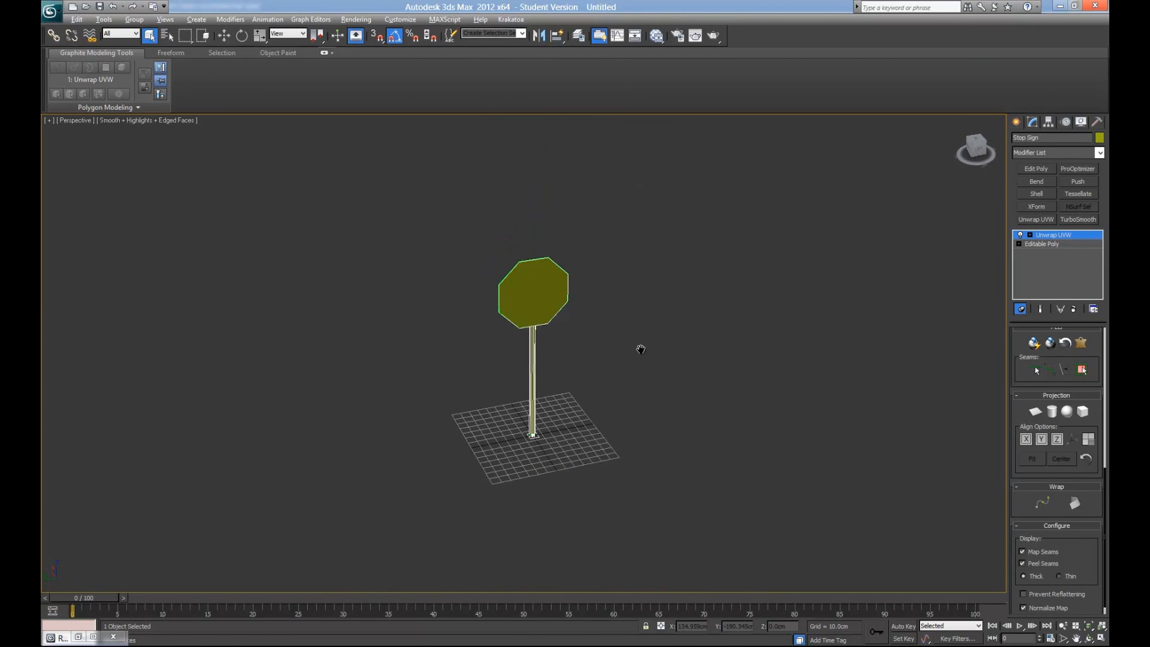
{"action": "scroll", "coordinate": [642, 352], "scroll_direction": "up", "scroll_amount": 4}
{"action": "scroll", "coordinate": [642, 353], "scroll_direction": "down", "scroll_amount": 2}
{"action": "middle_click_drag", "start_coordinate": [595, 266], "coordinate": [571, 306]}
{"action": "scroll", "coordinate": [584, 330], "scroll_direction": "up", "scroll_amount": 2}
{"action": "middle_click_drag", "start_coordinate": [586, 358], "coordinate": [531, 355]}
{"action": "scroll", "coordinate": [539, 356], "scroll_direction": "down", "scroll_amount": 3}
{"action": "middle_click_drag", "start_coordinate": [647, 352], "coordinate": [780, 285], "text": "alt"}
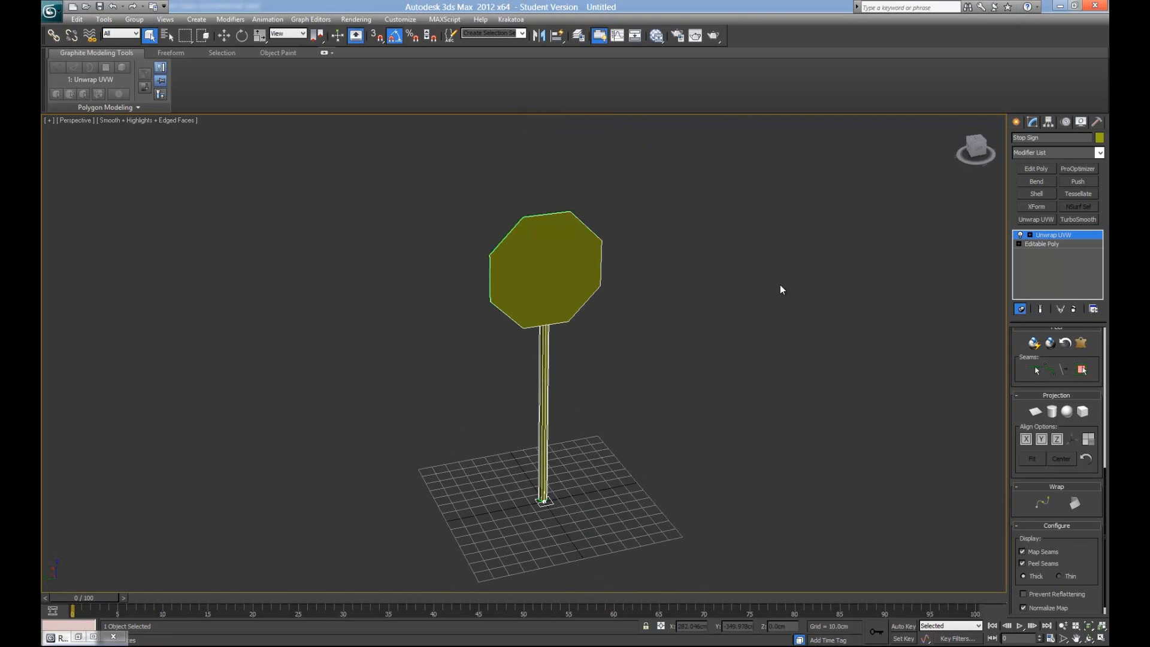
{"action": "middle_click_drag", "start_coordinate": [733, 378], "coordinate": [653, 398]}
{"action": "scroll", "coordinate": [605, 416], "scroll_direction": "up", "scroll_amount": 3}
{"action": "middle_click_drag", "start_coordinate": [596, 423], "coordinate": [573, 377]}
{"action": "scroll", "coordinate": [643, 376], "scroll_direction": "down", "scroll_amount": 3}
{"action": "middle_click_drag", "start_coordinate": [742, 298], "coordinate": [792, 309], "text": "alt"}
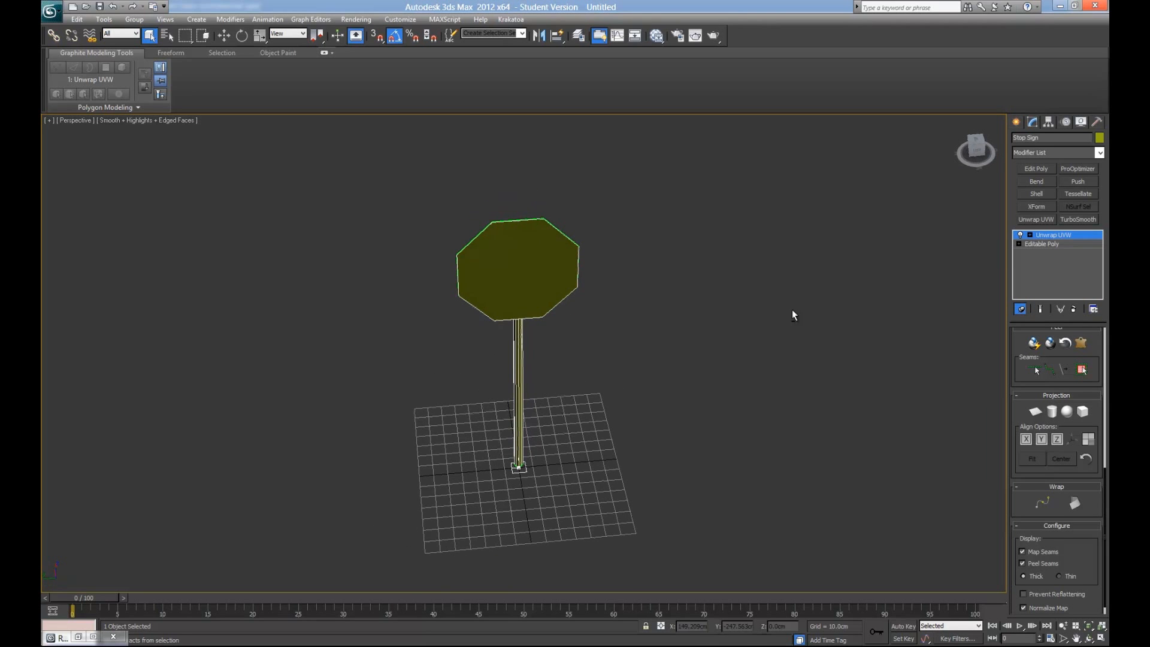
{"action": "right_click", "coordinate": [1082, 235]}
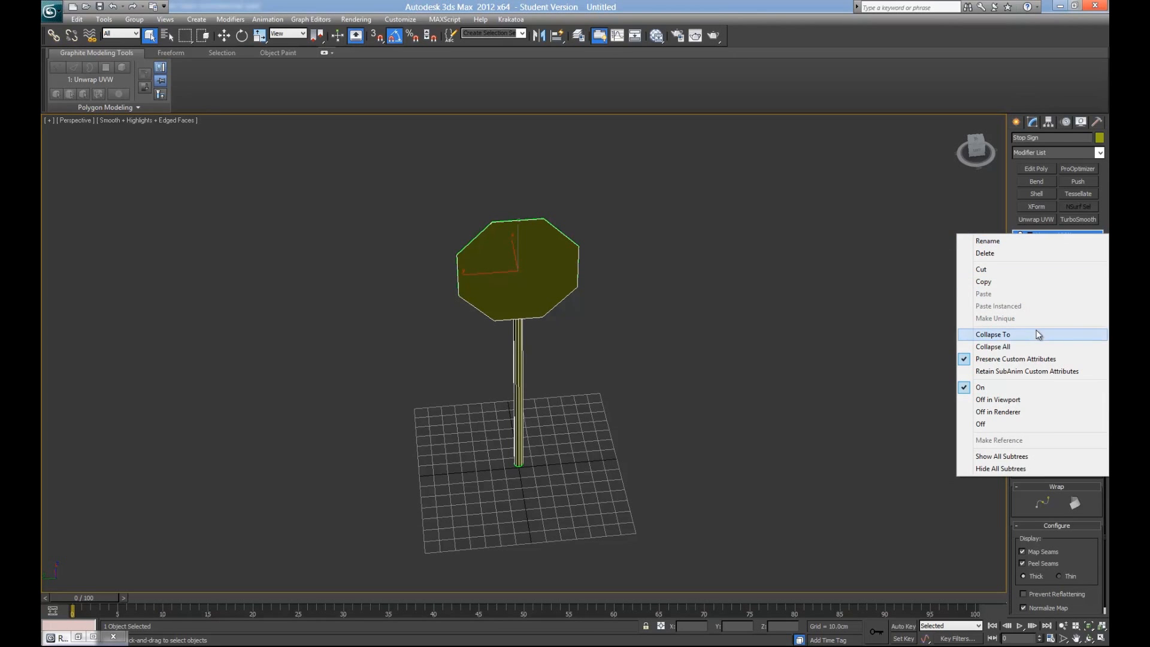
{"action": "key", "text": "Escape"}
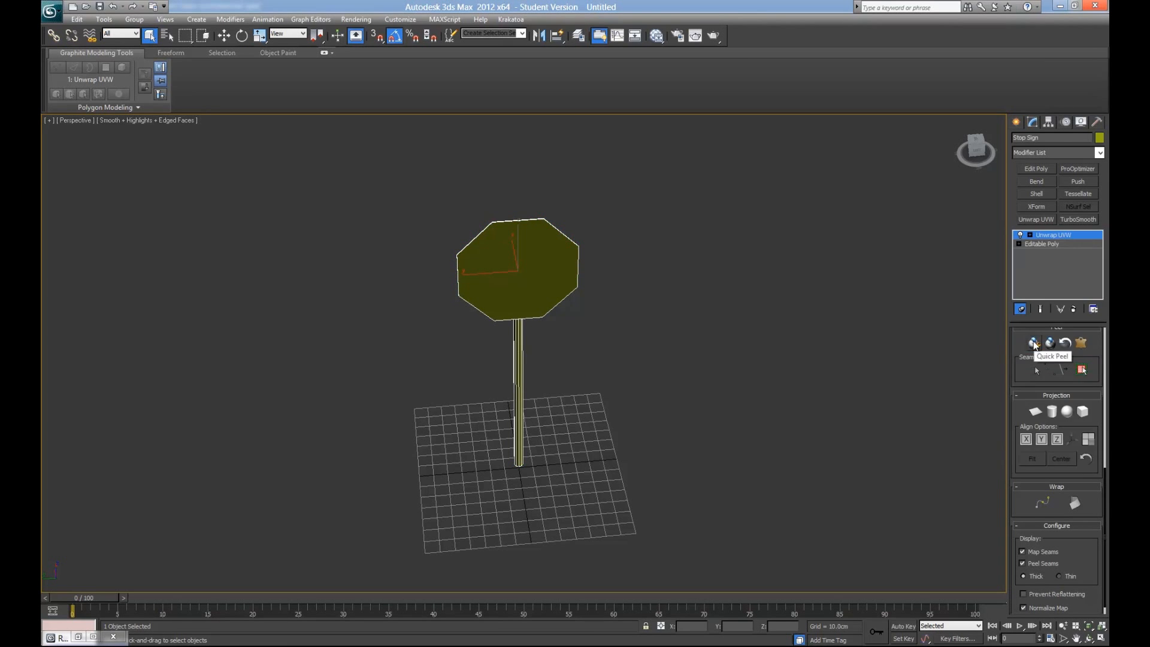
{"action": "middle_click_drag", "start_coordinate": [609, 252], "coordinate": [738, 271], "text": "alt"}
{"action": "right_click", "coordinate": [1062, 236]}
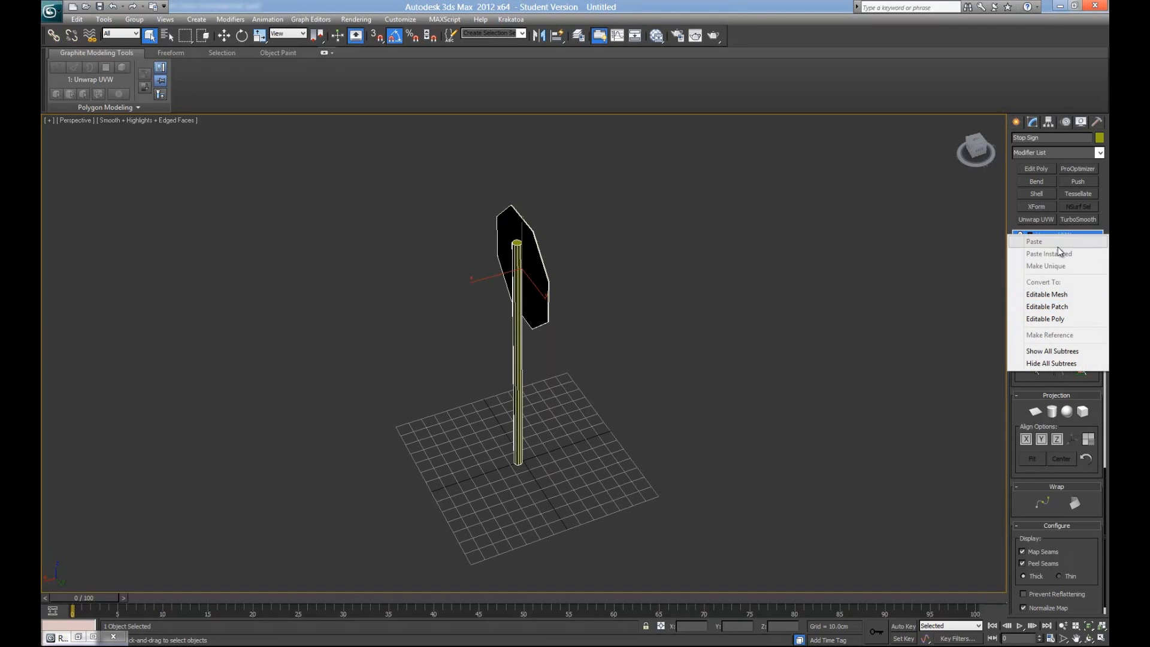
{"action": "left_click", "coordinate": [1080, 236]}
{"action": "right_click", "coordinate": [1081, 236]}
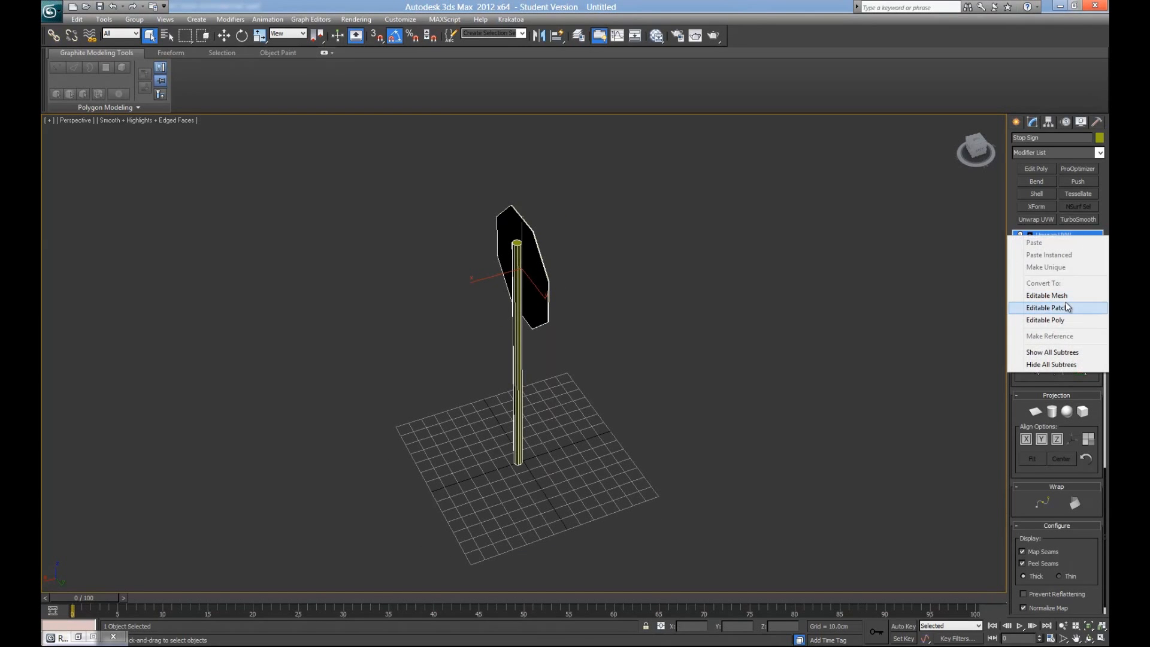
{"action": "left_click", "coordinate": [987, 221]}
{"action": "middle_click_drag", "start_coordinate": [943, 257], "coordinate": [773, 255], "text": "alt"}
{"action": "left_click", "coordinate": [356, 192]}
Step: Convert the unwrapped stop sign to an Editable Poly, collapsing the Unwrap UVW modifier
{"action": "right_click", "coordinate": [1059, 238]}
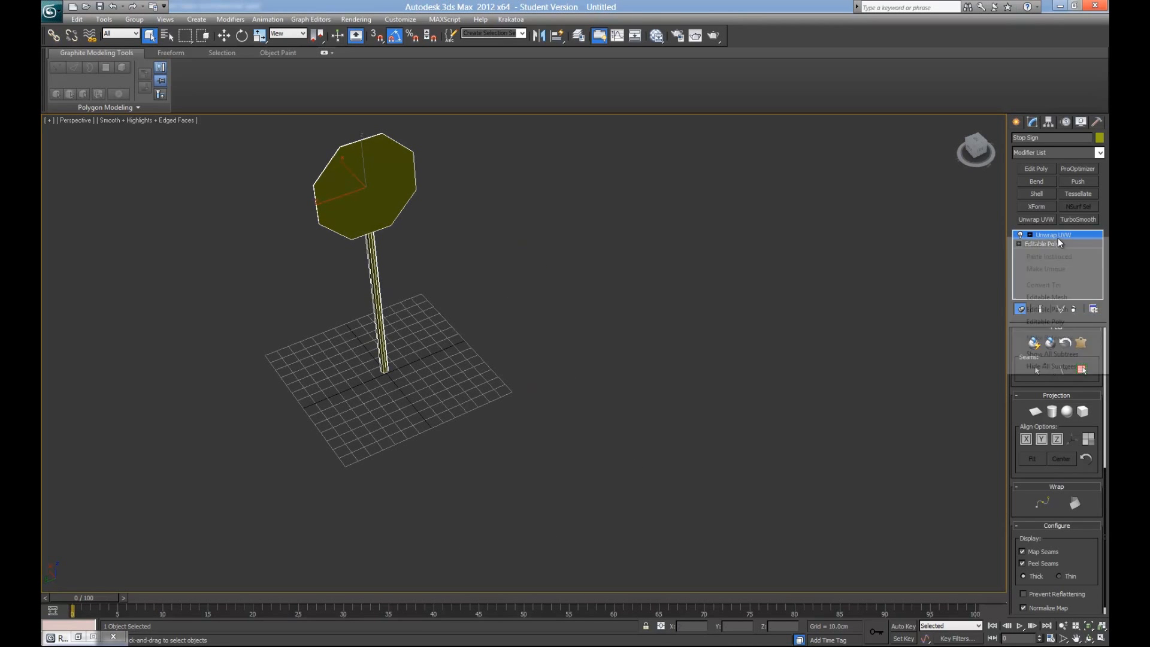
{"action": "left_click", "coordinate": [1060, 319]}
{"action": "middle_click_drag", "start_coordinate": [629, 249], "coordinate": [776, 286], "text": "alt"}
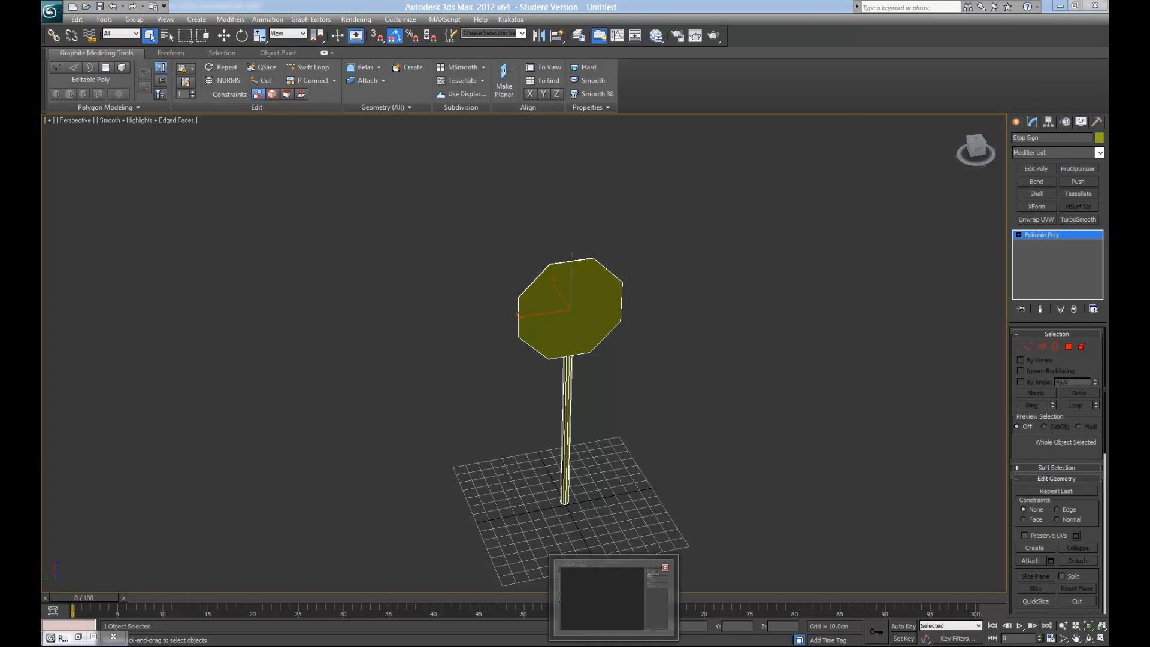
Step: Switch to Photoshop, move the floating New Normal window over the layers area and dismiss the cube preview
{"action": "left_click", "coordinate": [614, 646]}
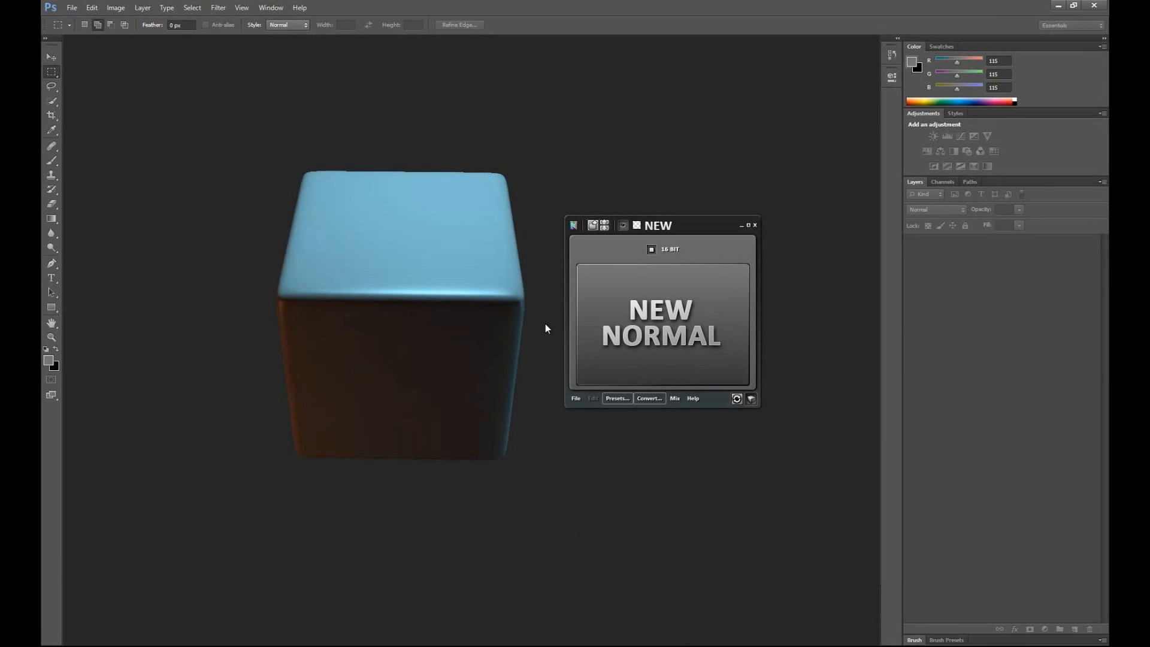
{"action": "mouse_move", "coordinate": [680, 229]}
{"action": "left_mouse_down"}
{"action": "mouse_move", "coordinate": [933, 276]}
{"action": "mouse_move", "coordinate": [1015, 403]}
{"action": "mouse_move", "coordinate": [1022, 439]}
{"action": "left_mouse_up"}
{"action": "left_click", "coordinate": [340, 246]}
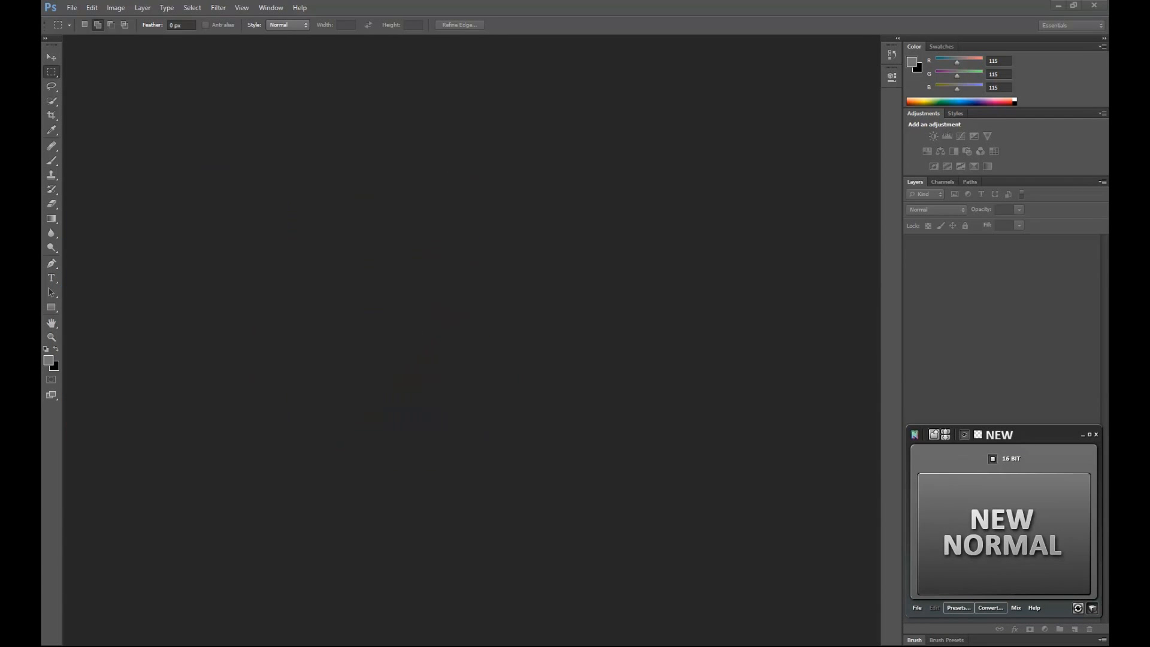
Step: Open the Stop_Sign_UV_Template image from the Stop Sign Tutorial folder inside Tutorials
{"action": "left_click", "coordinate": [72, 7]}
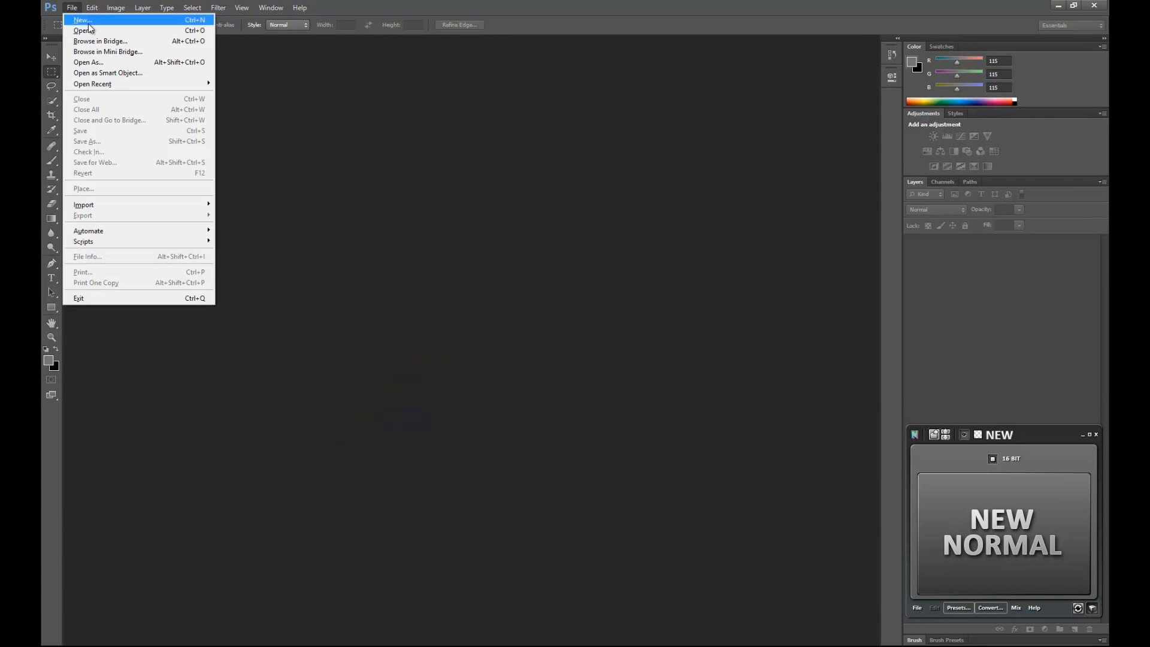
{"action": "left_click", "coordinate": [95, 30]}
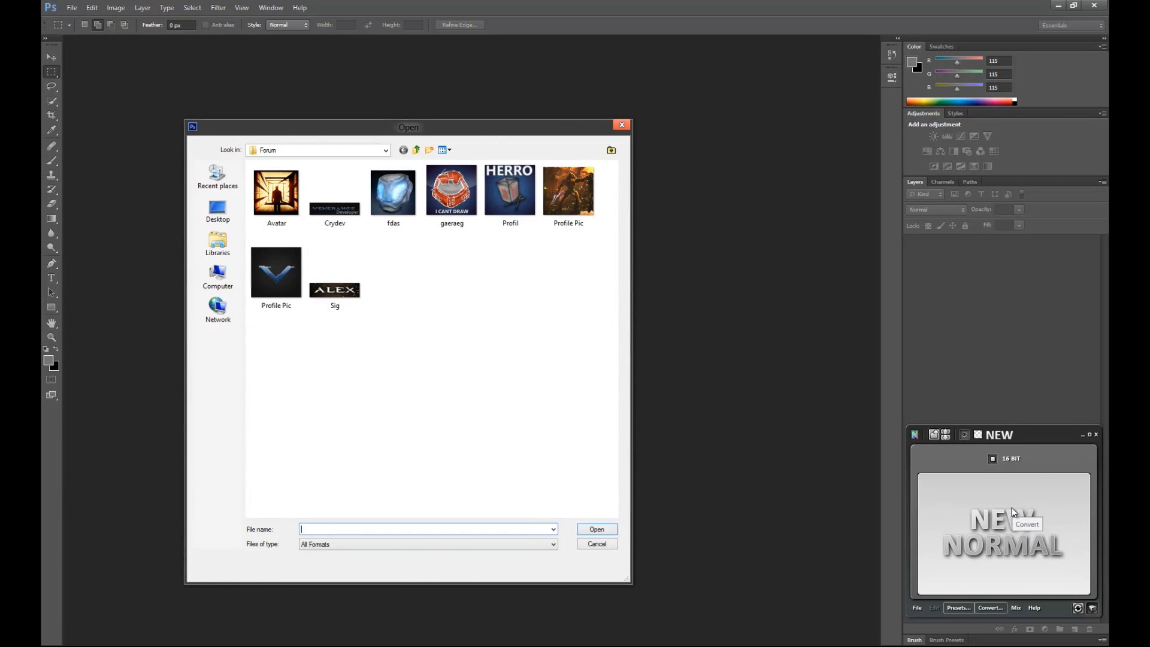
{"action": "left_click", "coordinate": [418, 151]}
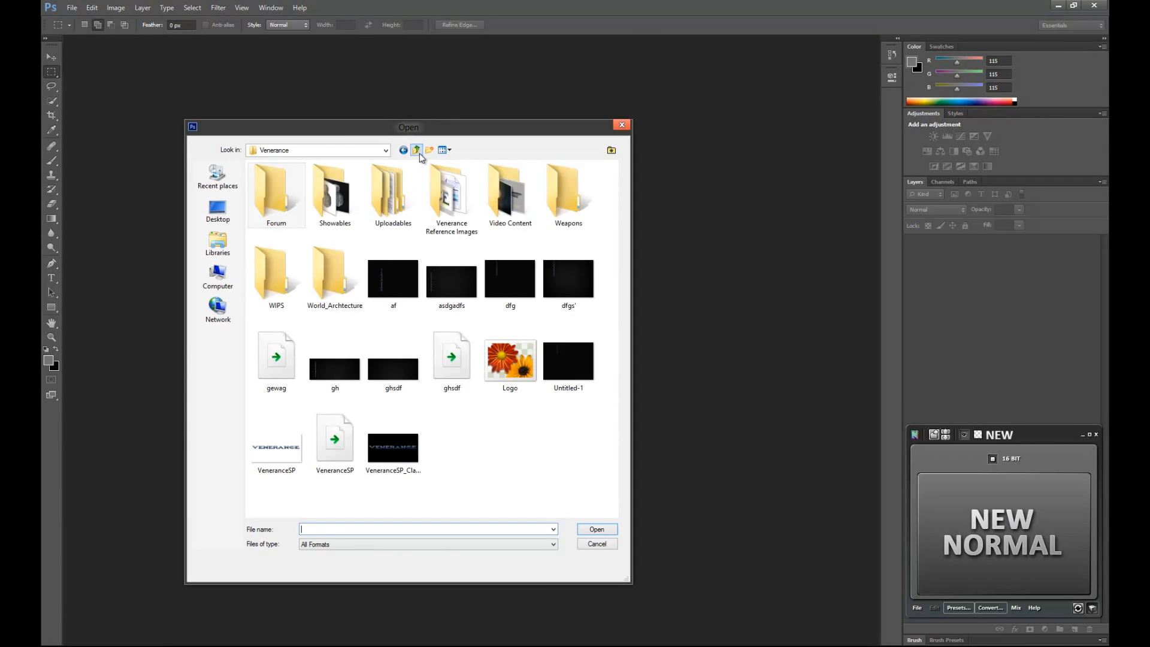
{"action": "left_click", "coordinate": [417, 151]}
{"action": "double_click", "coordinate": [299, 354]}
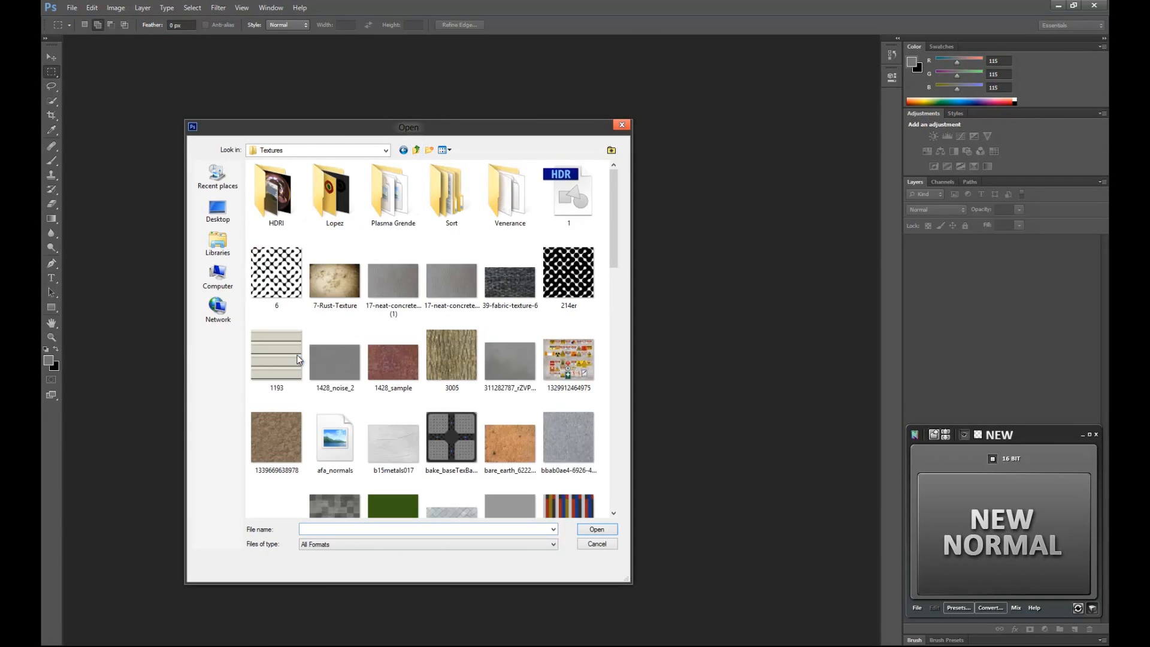
{"action": "key", "text": "BackSpace"}
{"action": "double_click", "coordinate": [405, 372]}
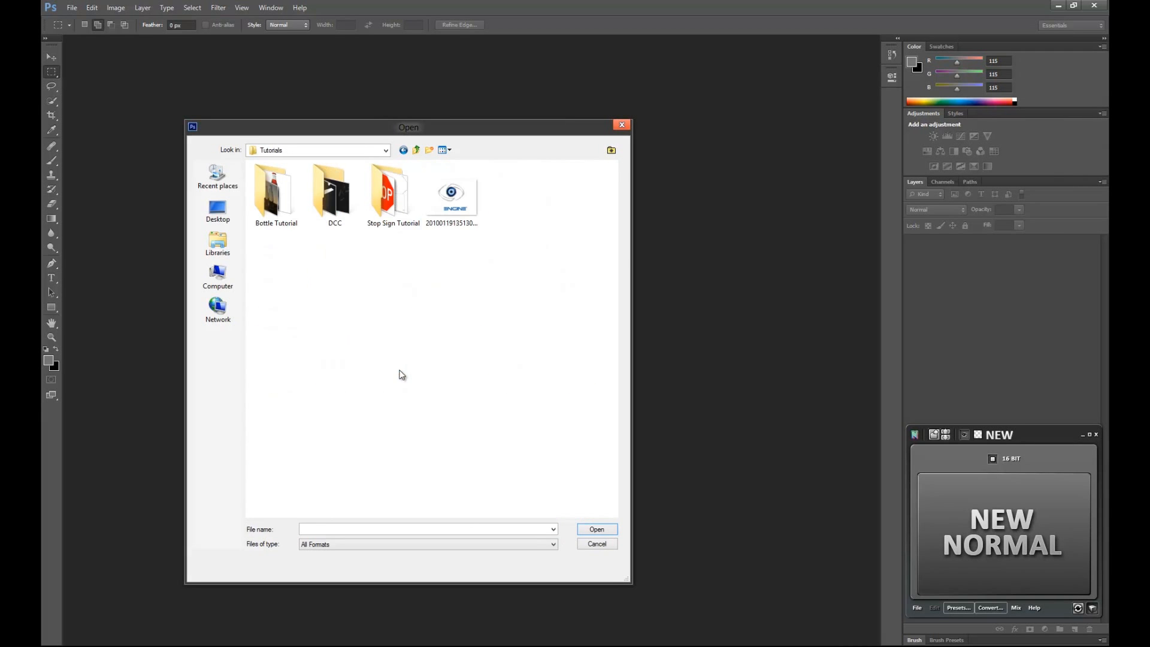
{"action": "double_click", "coordinate": [418, 205]}
{"action": "left_click", "coordinate": [418, 227]}
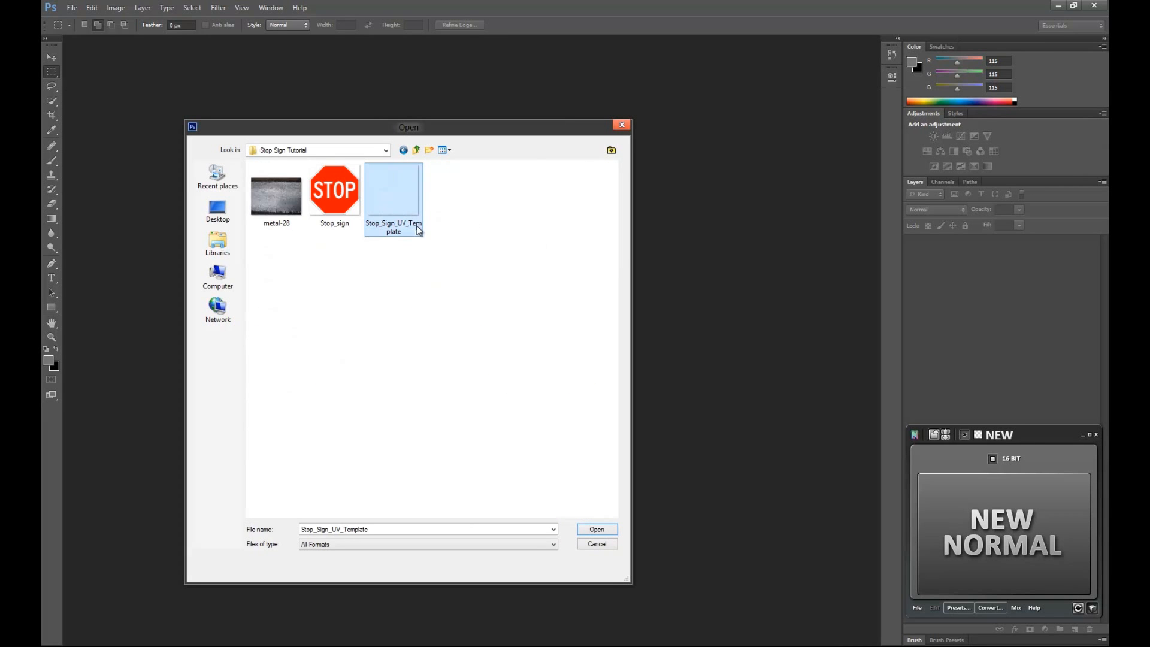
{"action": "double_click", "coordinate": [408, 214]}
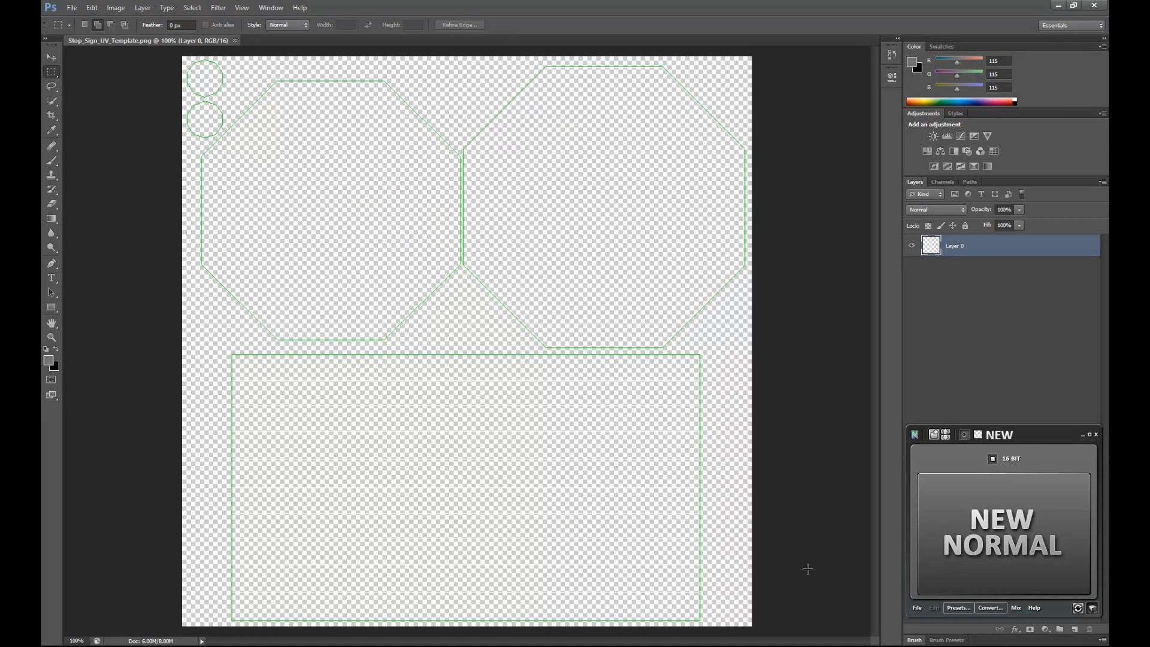
Step: Move the floating New Normal window out of the workspace and add a new layer beneath the UV template layer
{"action": "left_click_drag", "start_coordinate": [1051, 438], "coordinate": [42, 272]}
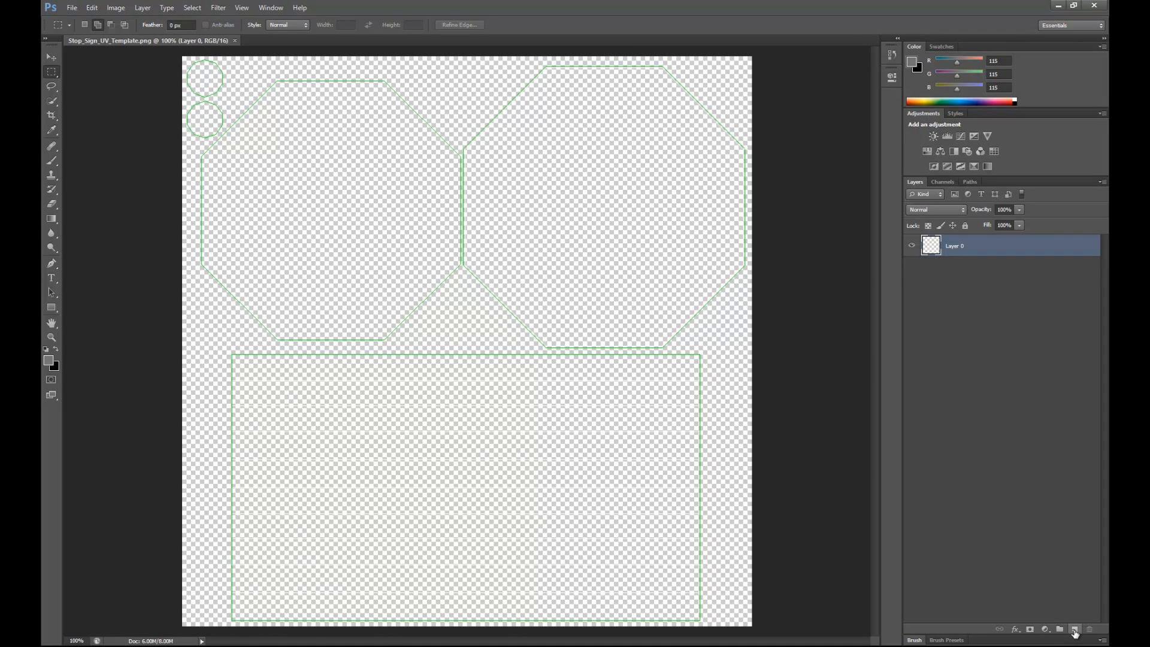
{"action": "left_click", "coordinate": [1074, 629]}
{"action": "left_click_drag", "start_coordinate": [994, 255], "coordinate": [1006, 300]}
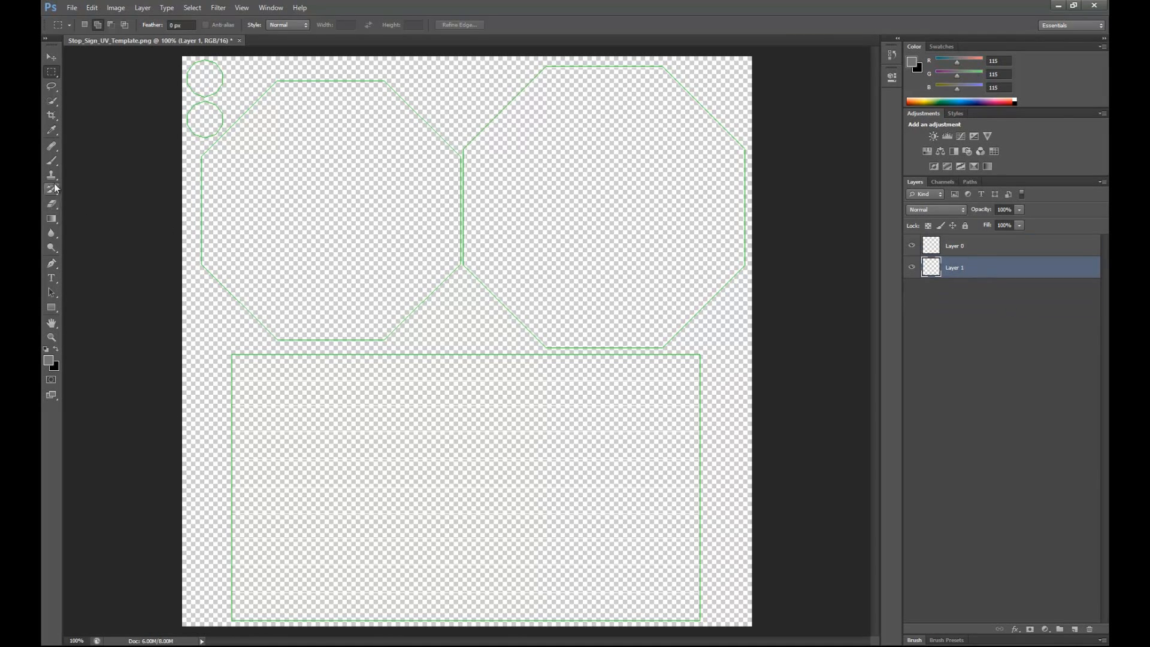
Step: Fill the layer beneath the UV template with solid black and check both layers by toggling their visibility
{"action": "left_click", "coordinate": [51, 159]}
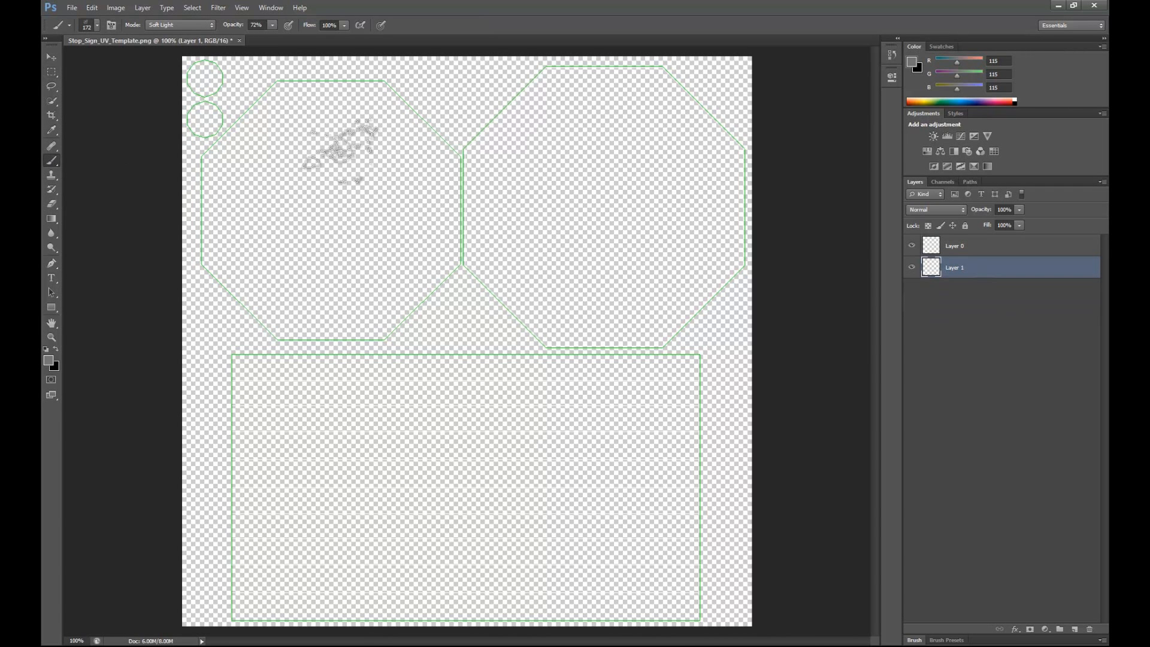
{"action": "right_click", "coordinate": [606, 124]}
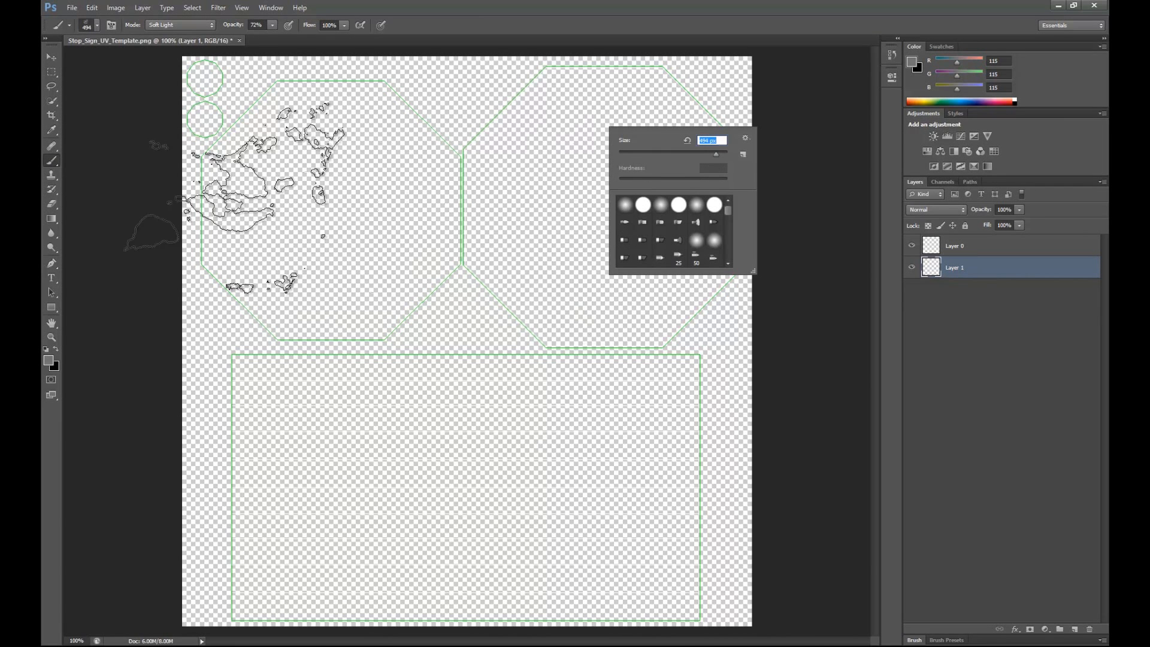
{"action": "left_click", "coordinate": [48, 218]}
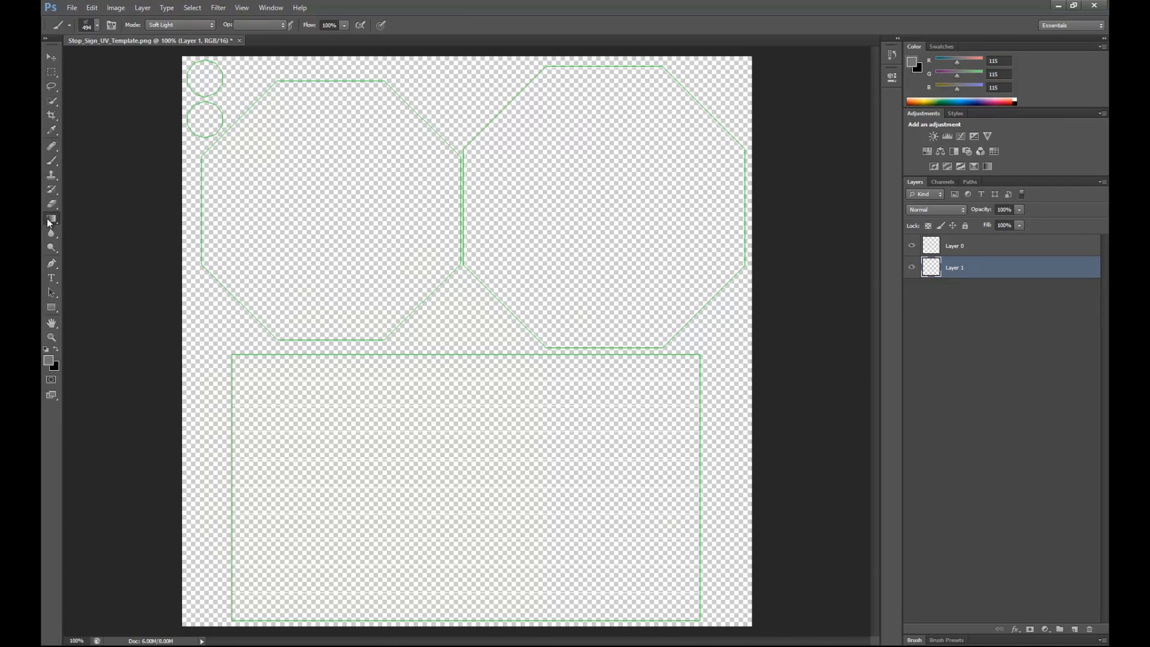
{"action": "left_click", "coordinate": [95, 227]}
{"action": "left_click", "coordinate": [55, 351]}
{"action": "left_click", "coordinate": [199, 334]}
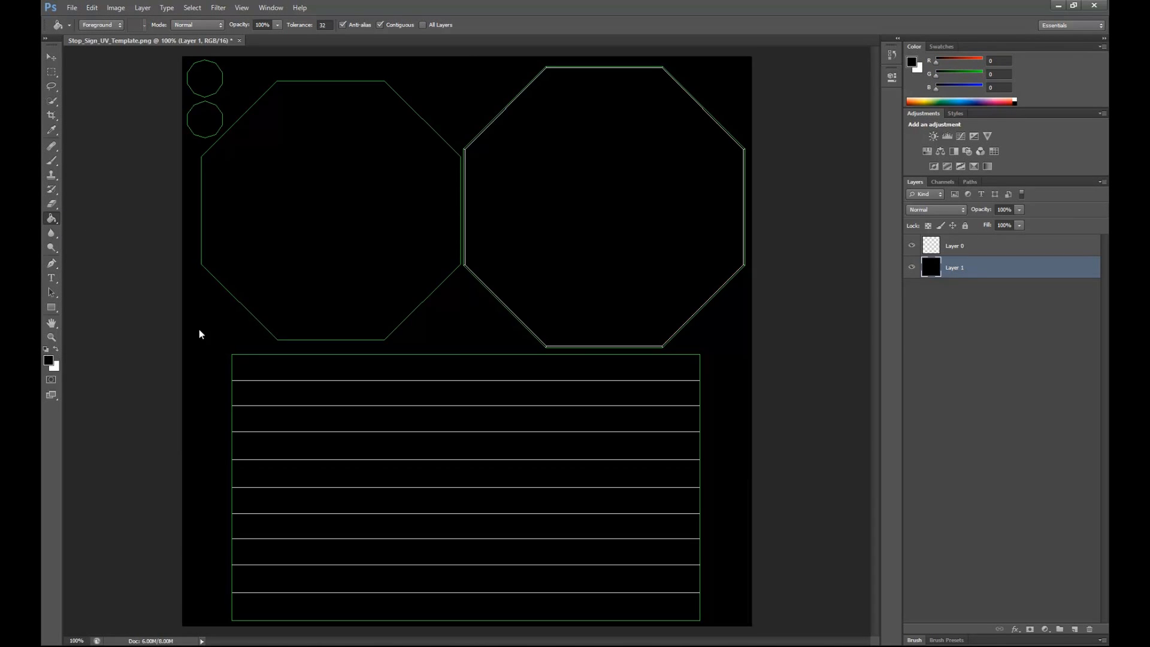
{"action": "left_click", "coordinate": [912, 246]}
{"action": "left_click", "coordinate": [912, 246]}
{"action": "left_click", "coordinate": [912, 267]}
{"action": "left_click", "coordinate": [911, 267]}
Step: Select the UV template layer and open the Stop_sign image from the Stop Sign Tutorial folder
{"action": "left_click", "coordinate": [975, 251]}
{"action": "left_click", "coordinate": [51, 57]}
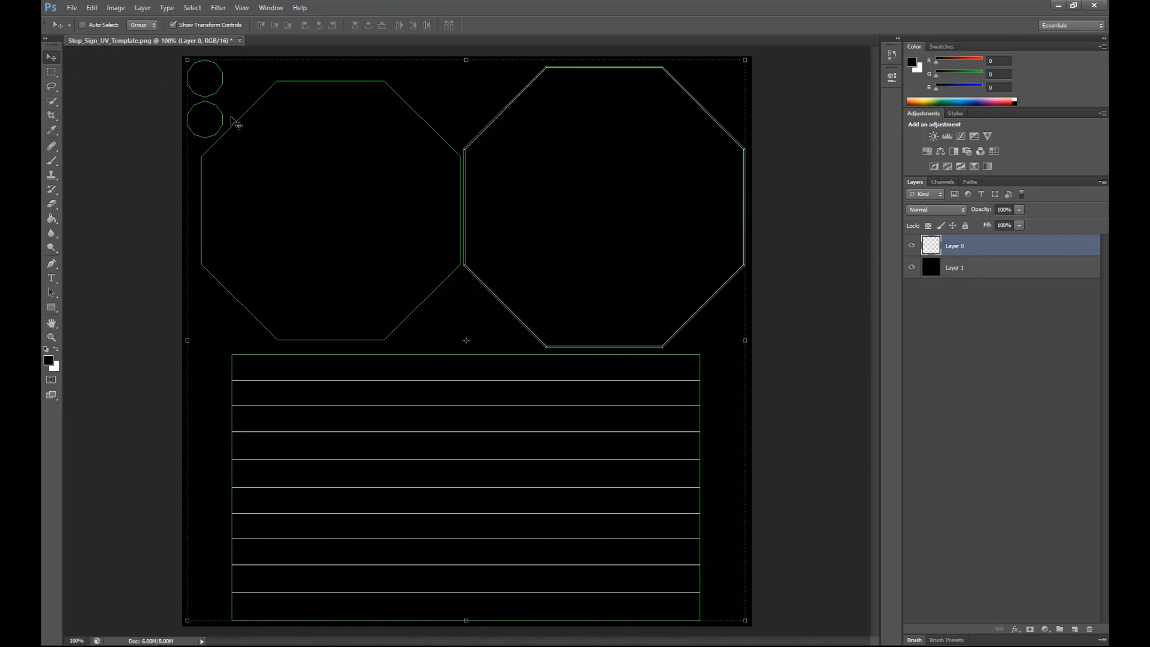
{"action": "key", "text": "ctrl+o"}
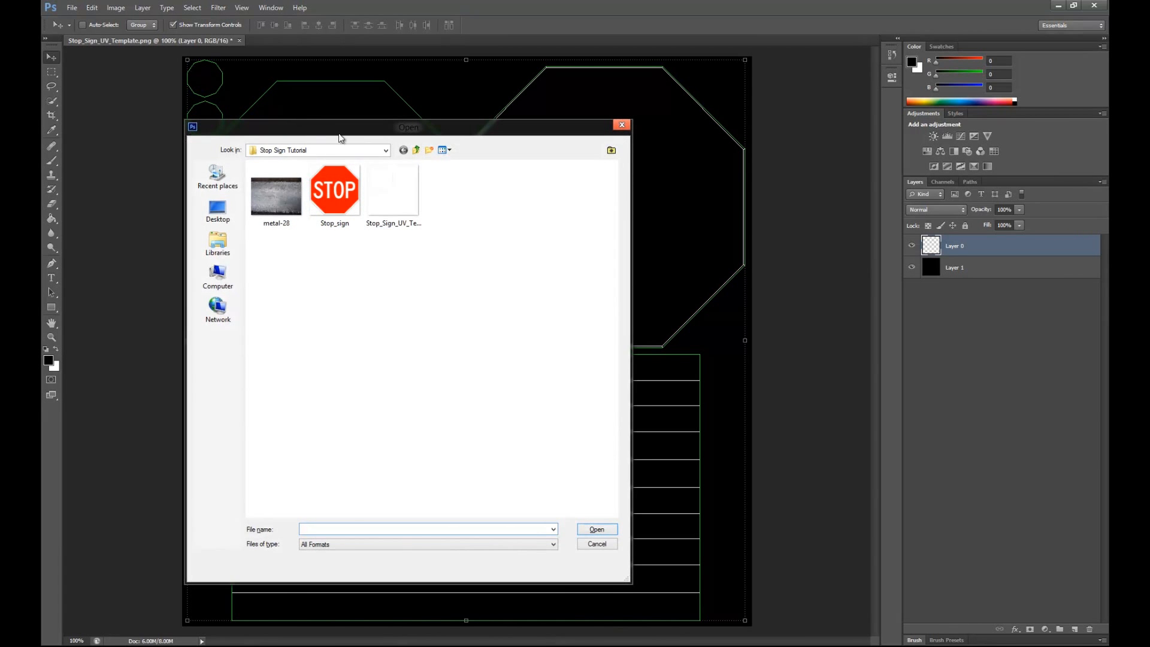
{"action": "left_click_drag", "start_coordinate": [339, 136], "coordinate": [438, 143]}
{"action": "left_click_drag", "start_coordinate": [732, 183], "coordinate": [698, 186]}
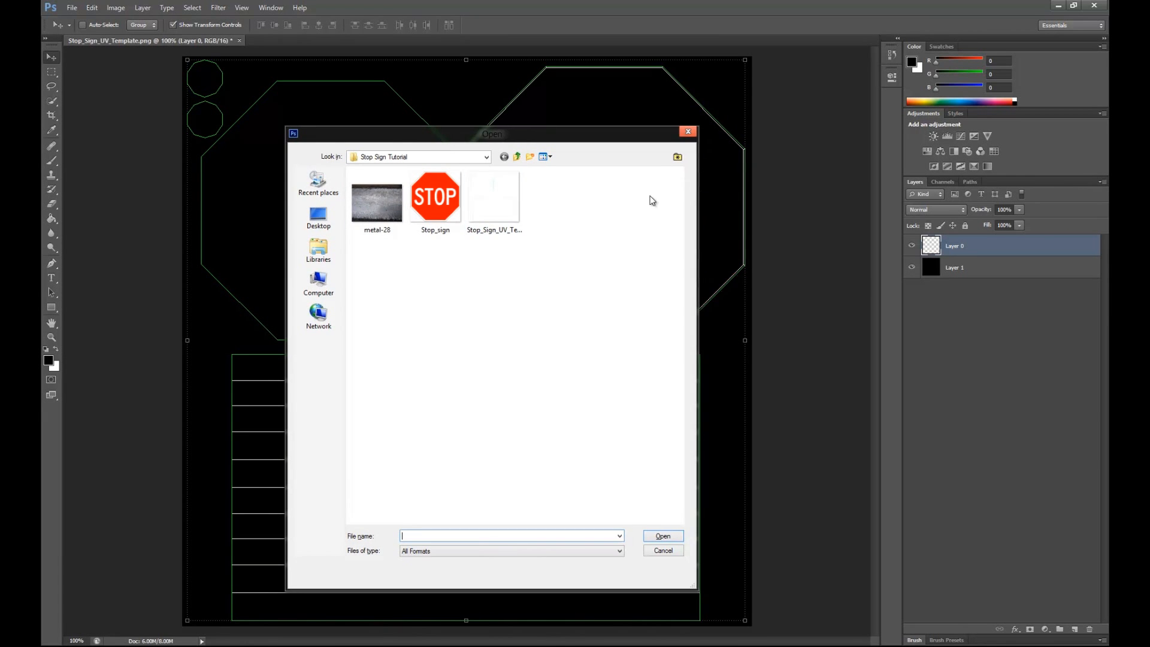
{"action": "left_click", "coordinate": [442, 198]}
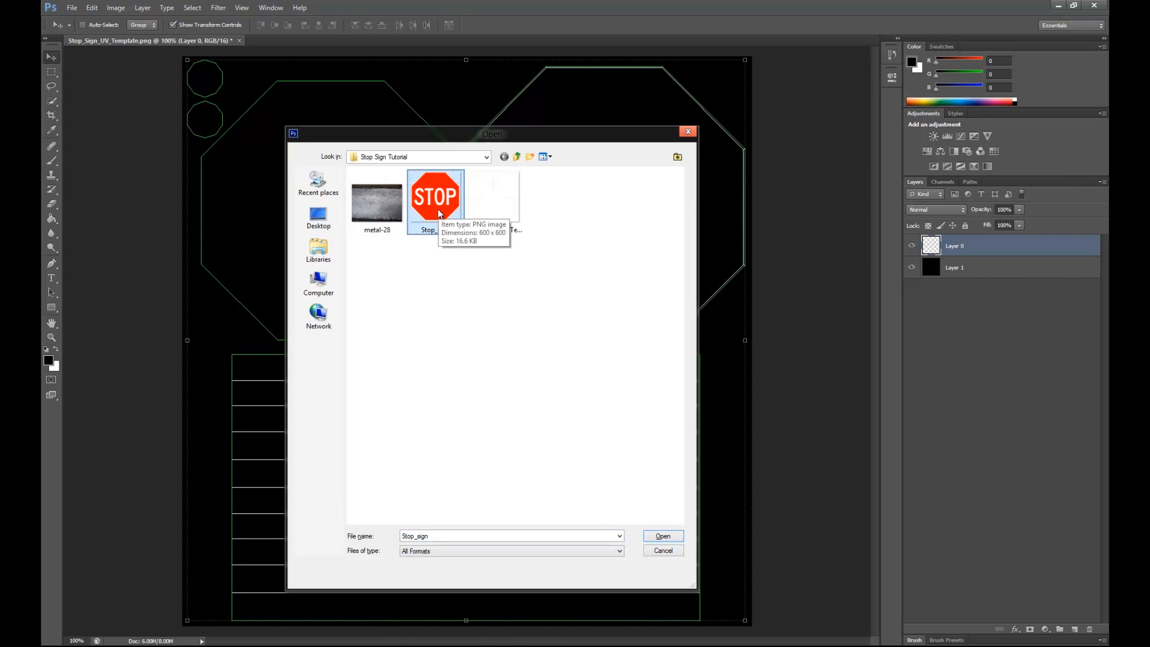
{"action": "double_click", "coordinate": [440, 212]}
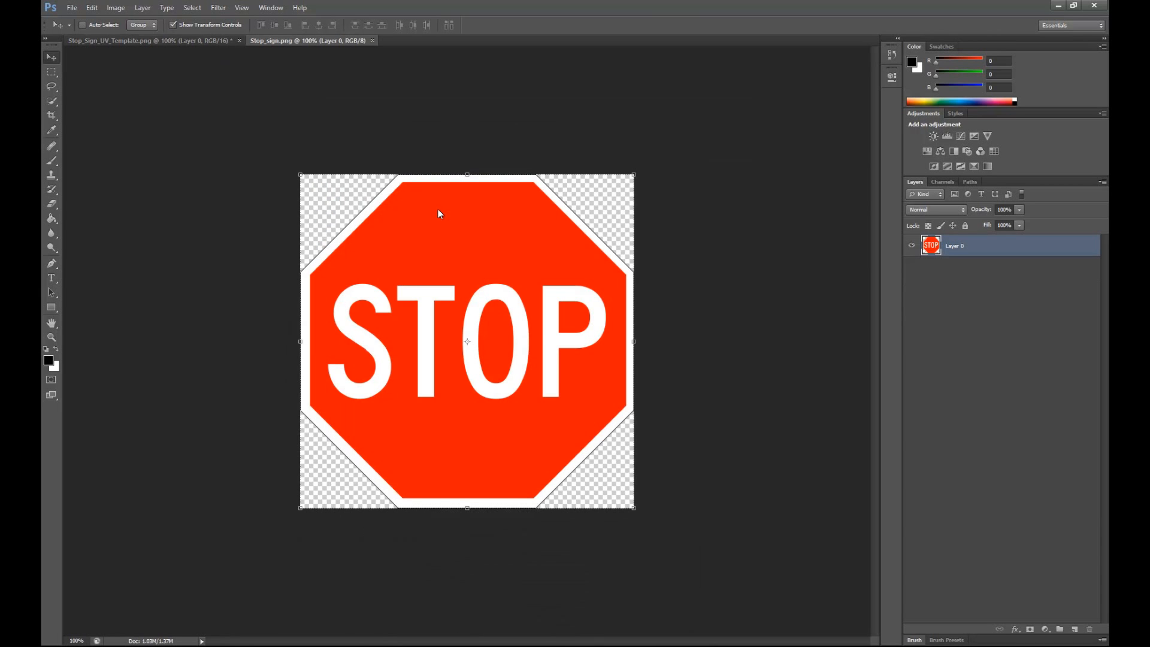
Step: Copy the stop sign into the UV template document, scale it to about 91% and place it over the right octagon
{"action": "left_click_drag", "start_coordinate": [514, 272], "coordinate": [484, 271]}
{"action": "left_click_drag", "start_coordinate": [534, 375], "coordinate": [635, 205]}
{"action": "left_click_drag", "start_coordinate": [750, 365], "coordinate": [717, 340]}
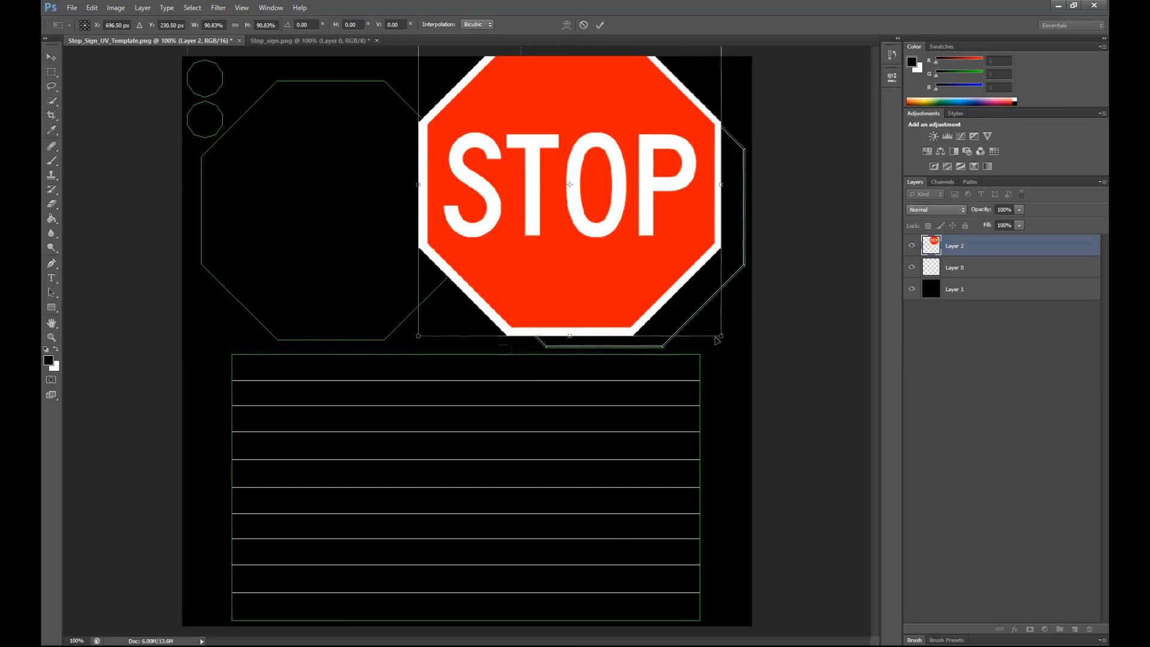
{"action": "left_click_drag", "start_coordinate": [564, 220], "coordinate": [599, 235]}
Step: Lower the stop sign layer's opacity to 29%, scale the sign to about 520 px square and align it with the right octagon outline
{"action": "left_click", "coordinate": [1019, 209]}
{"action": "left_click_drag", "start_coordinate": [1020, 222], "coordinate": [981, 229]}
{"action": "left_click_drag", "start_coordinate": [704, 218], "coordinate": [704, 227]}
{"action": "left_click_drag", "start_coordinate": [753, 360], "coordinate": [741, 344]}
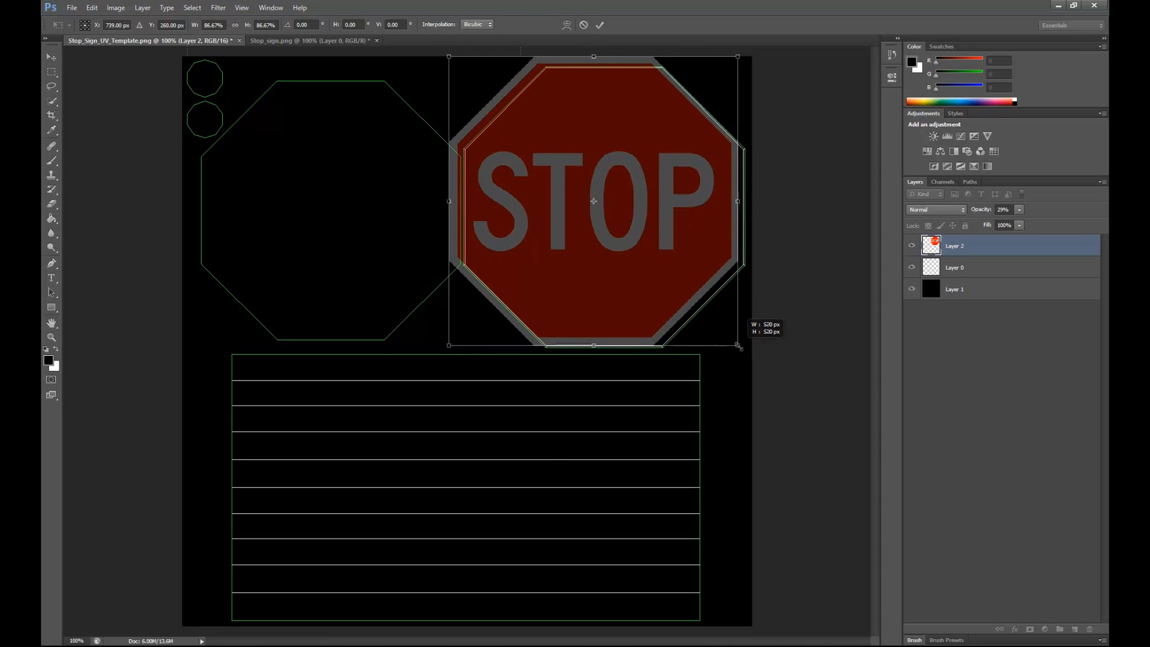
{"action": "key", "text": "Return"}
{"action": "left_click_drag", "start_coordinate": [645, 243], "coordinate": [655, 249]}
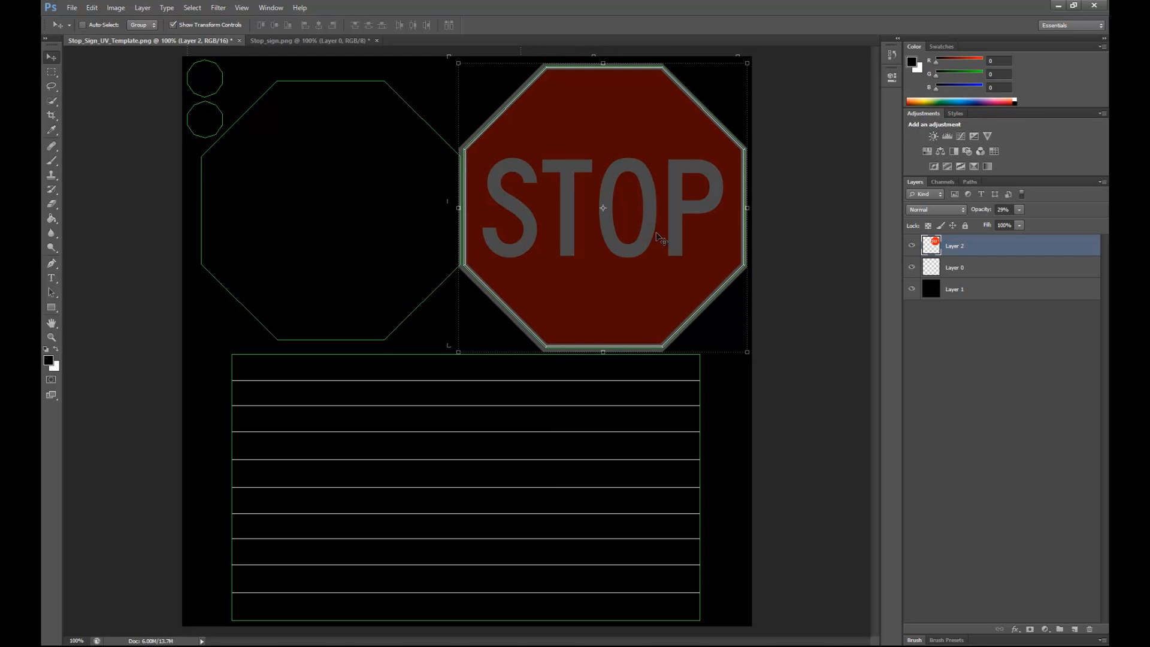
Step: Compare the stop sign's edges with the UV outline at 11% opacity and restore the layer to 100% opacity
{"action": "scroll", "coordinate": [671, 225], "scroll_direction": "up", "scroll_amount": 4, "text": "alt"}
{"action": "scroll", "coordinate": [776, 256], "scroll_direction": "up", "scroll_amount": 5}
{"action": "left_click", "coordinate": [1019, 209]}
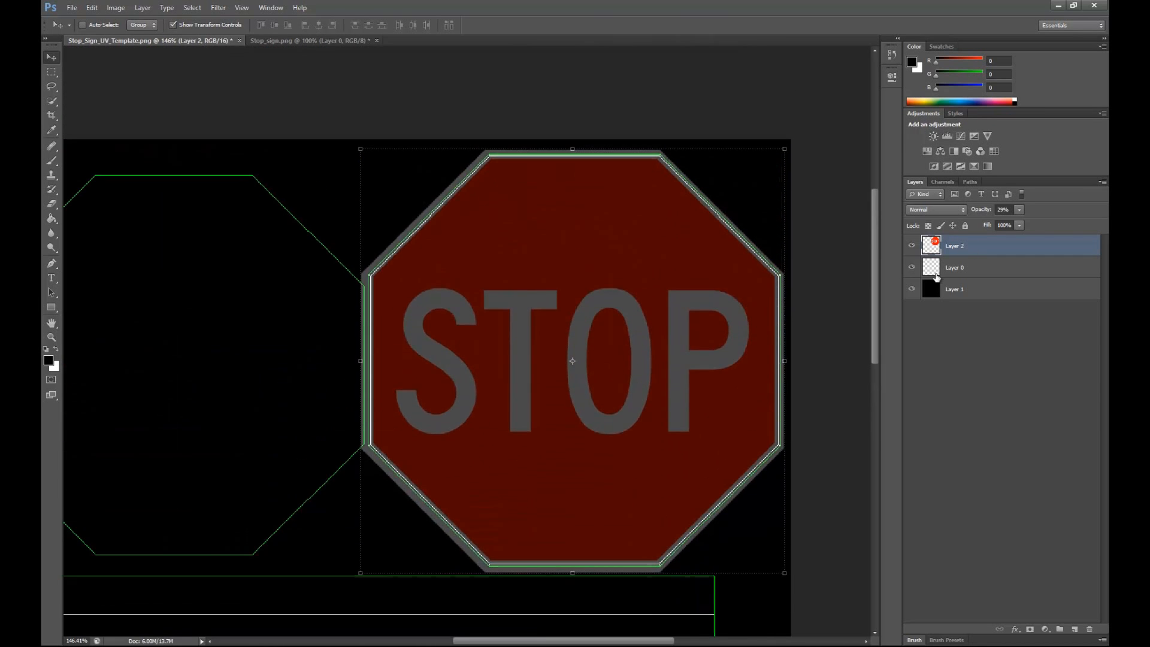
{"action": "left_click_drag", "start_coordinate": [1023, 223], "coordinate": [1061, 222]}
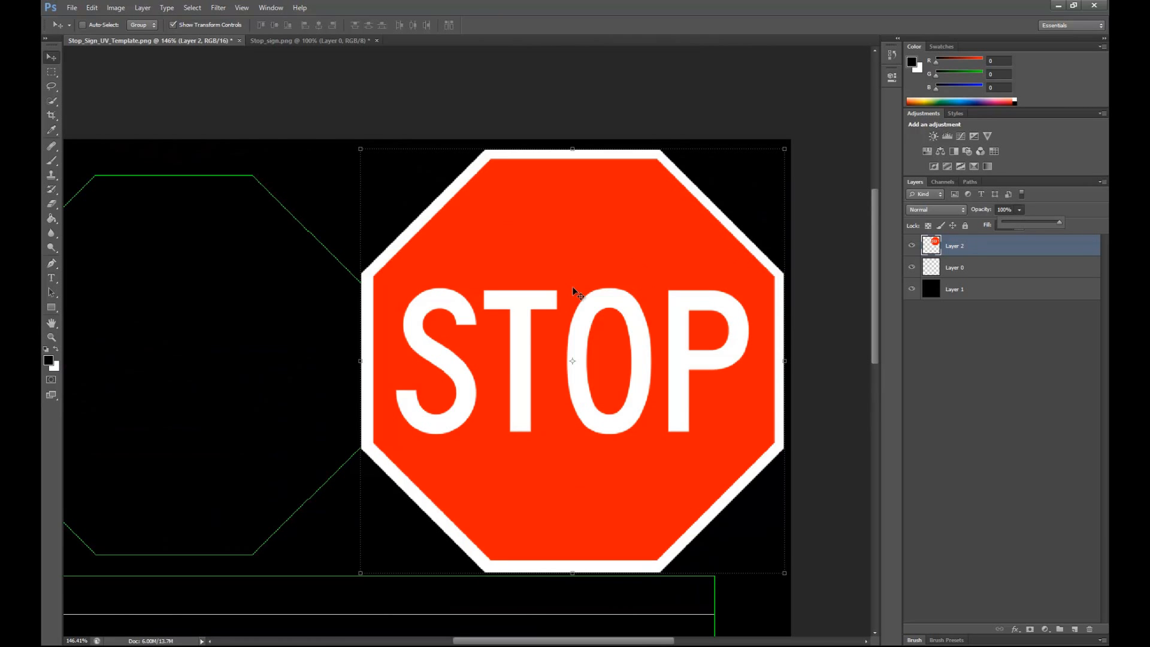
{"action": "scroll", "coordinate": [461, 353], "scroll_direction": "down", "scroll_amount": 1, "text": "alt"}
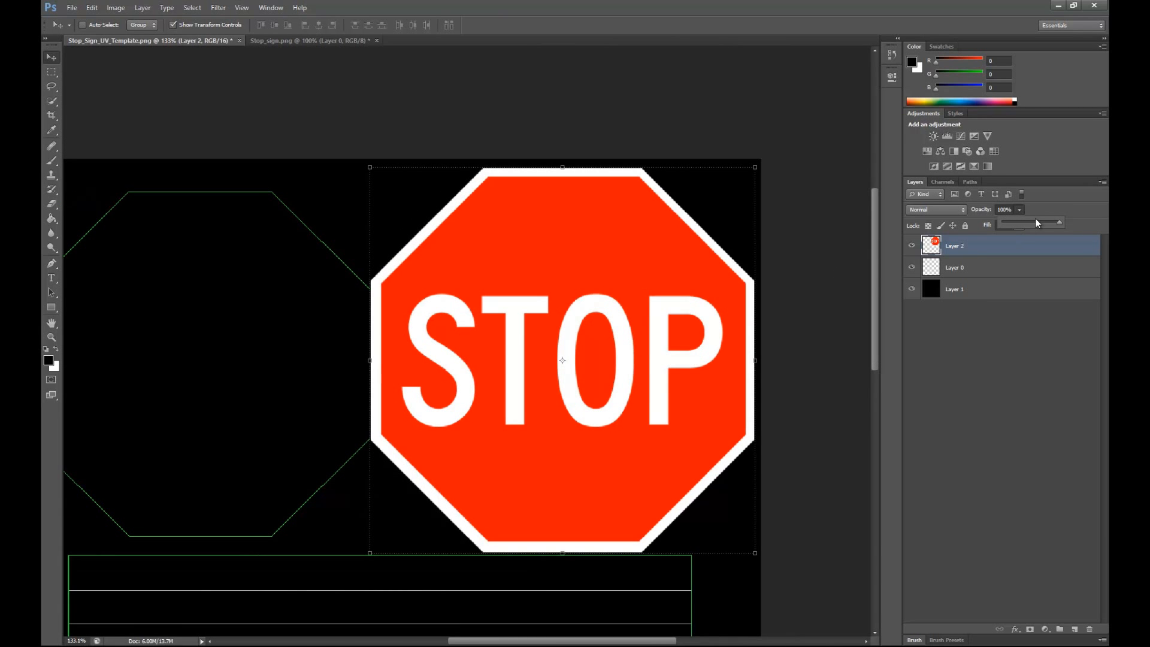
{"action": "left_click_drag", "start_coordinate": [1035, 220], "coordinate": [1008, 224]}
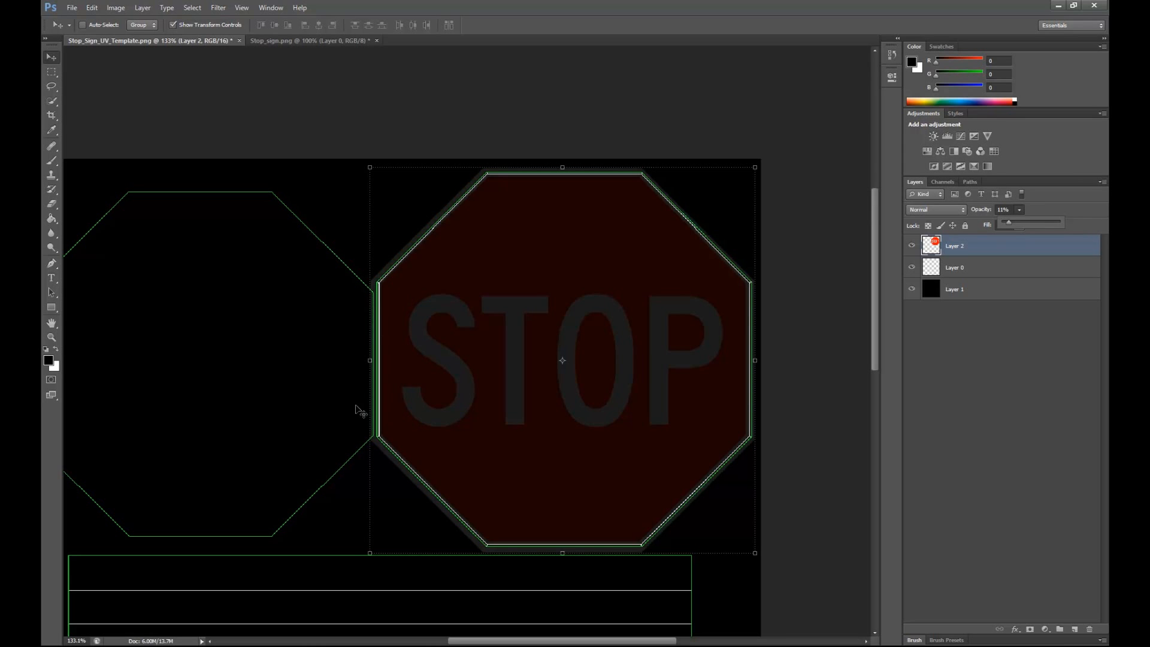
{"action": "left_click_drag", "start_coordinate": [1010, 223], "coordinate": [1090, 223]}
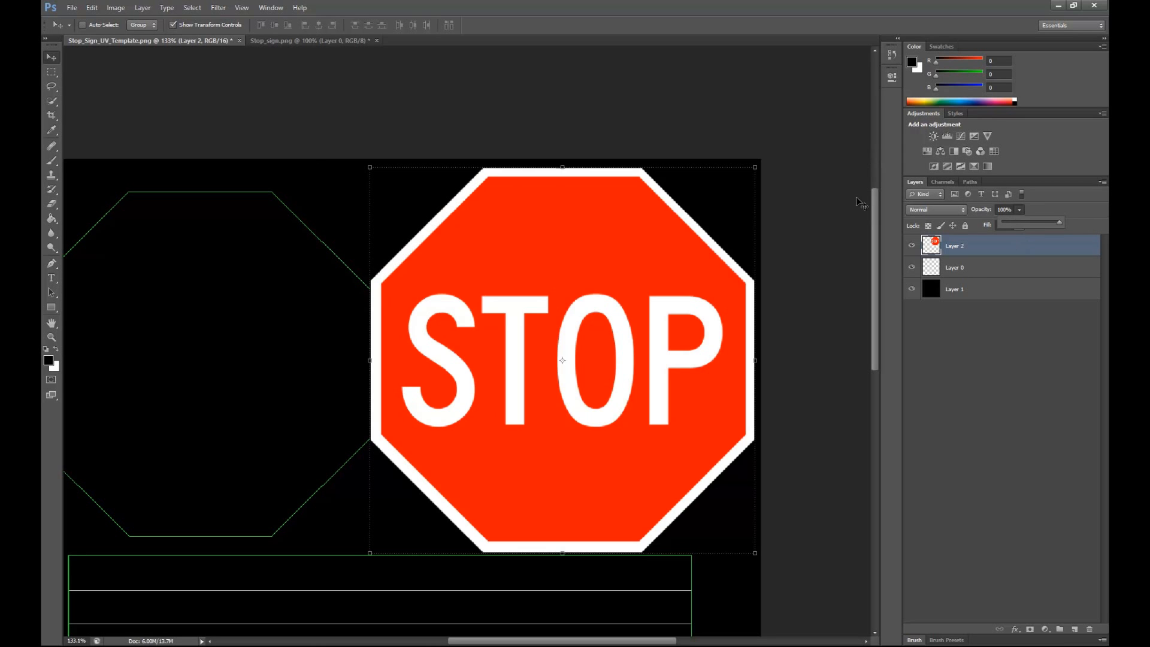
Step: Cut away the strip of the stop sign's left edge that overlaps the neighbouring octagon outline
{"action": "left_click", "coordinate": [51, 72]}
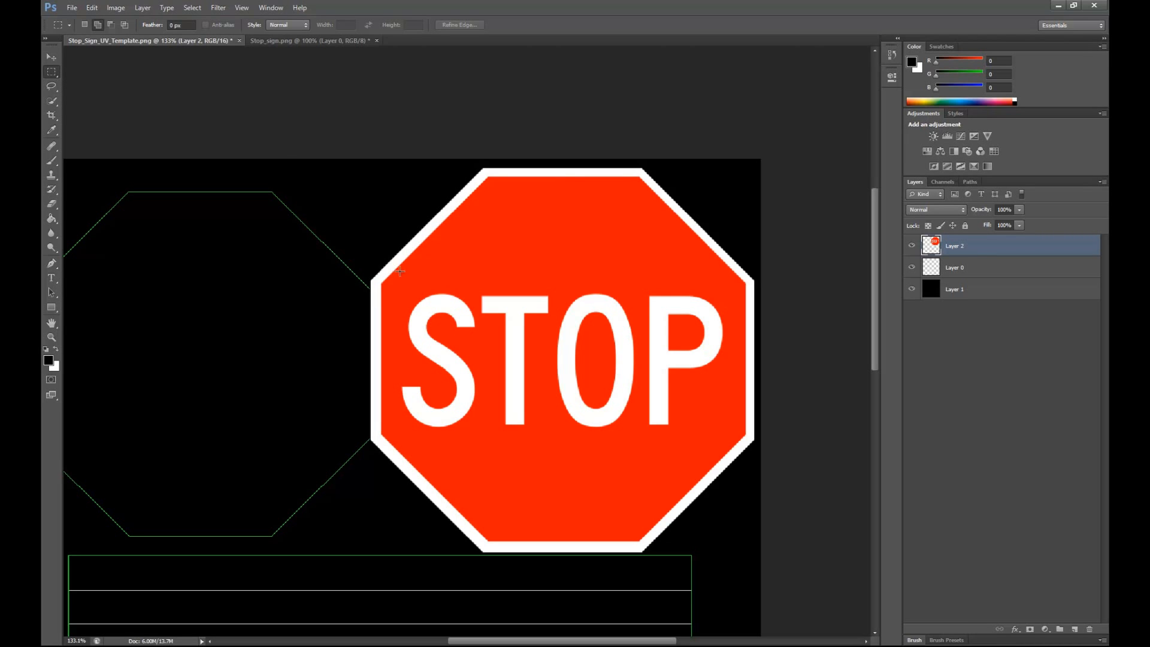
{"action": "left_click_drag", "start_coordinate": [373, 273], "coordinate": [268, 460]}
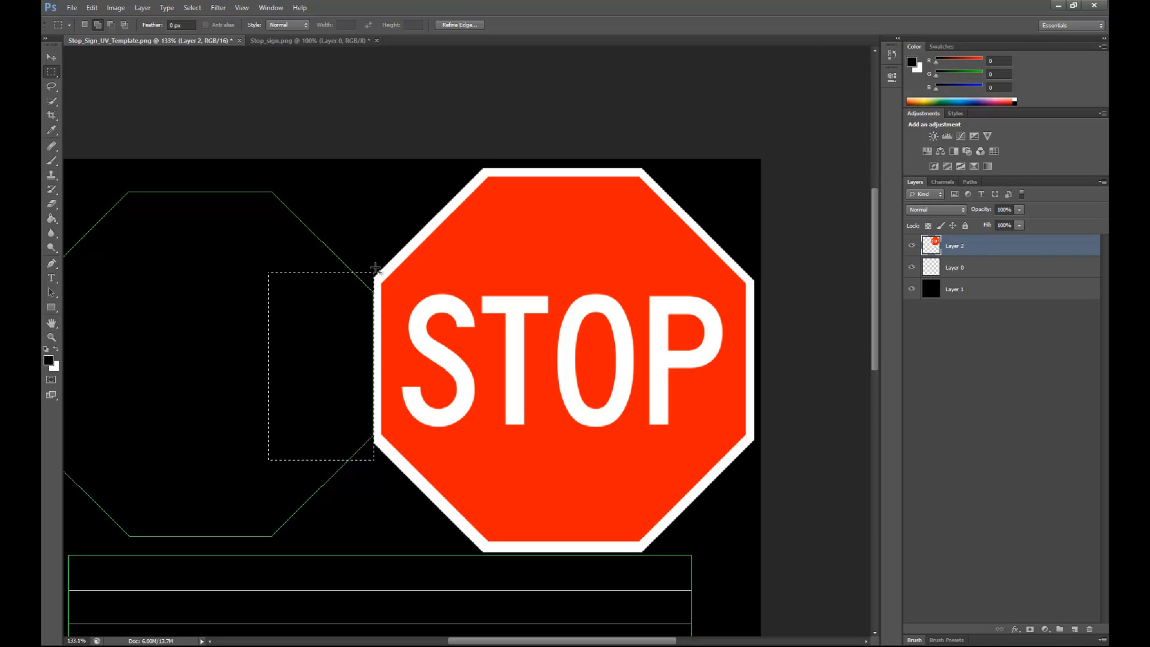
{"action": "left_click_drag", "start_coordinate": [376, 268], "coordinate": [363, 299]}
{"action": "left_click", "coordinate": [51, 86]}
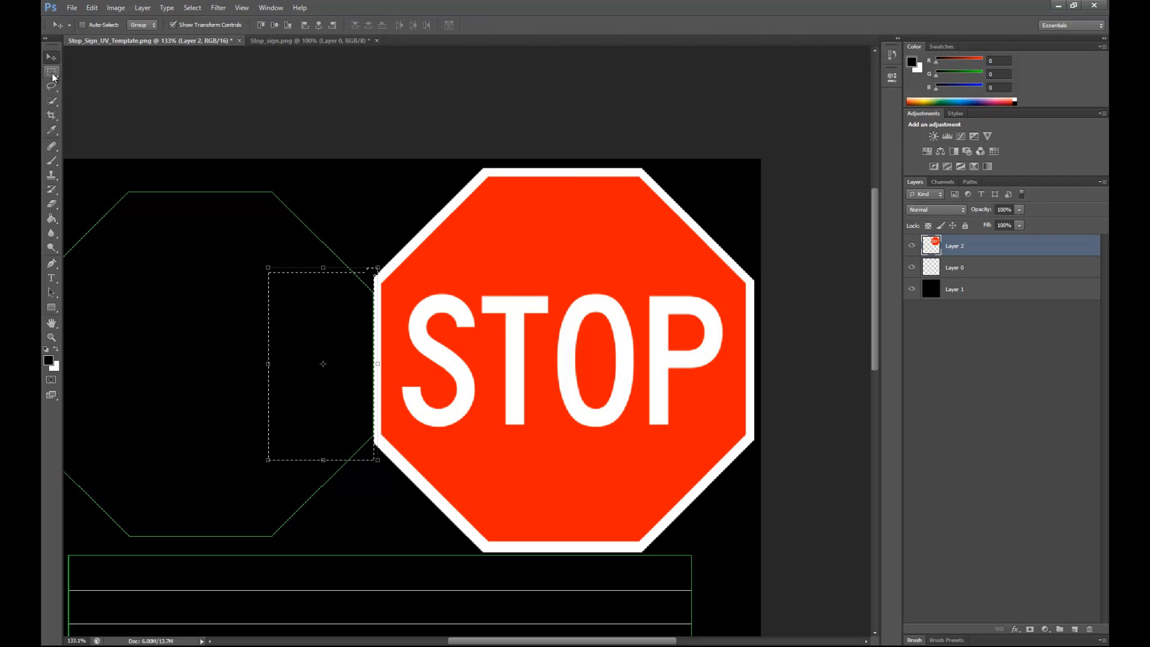
{"action": "left_click", "coordinate": [144, 159]}
Step: Trim a further sliver off the stop sign's left edge and toggle its layer to compare it with the UV outline
{"action": "left_click", "coordinate": [51, 73]}
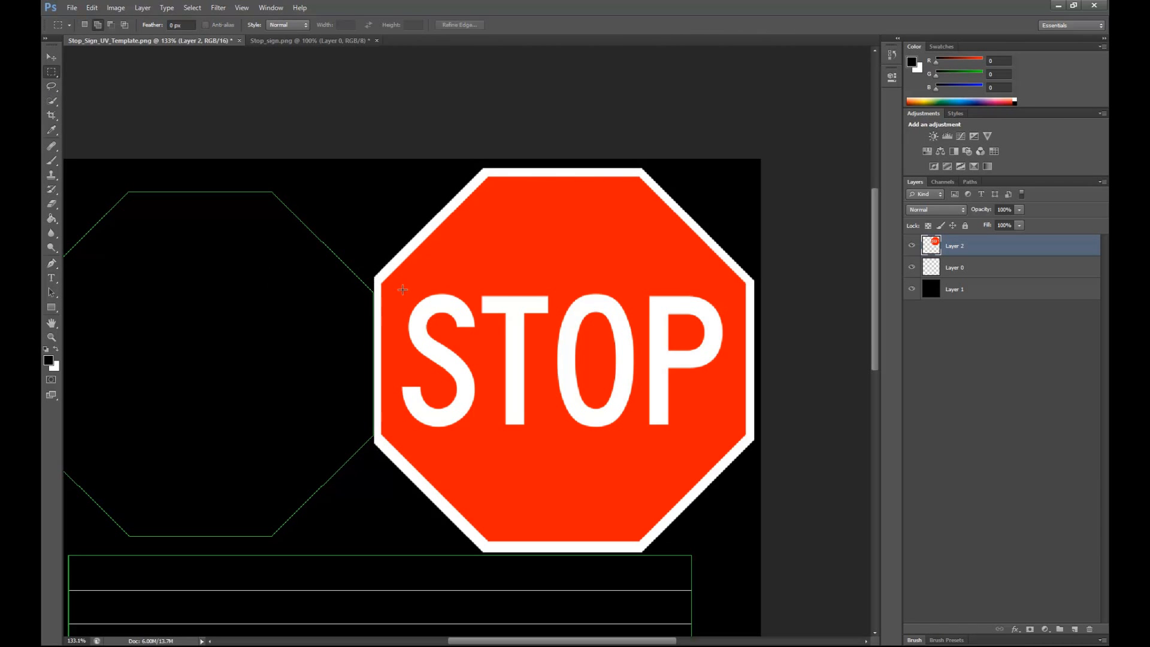
{"action": "left_click_drag", "start_coordinate": [375, 273], "coordinate": [305, 456]}
{"action": "left_click", "coordinate": [52, 85]}
{"action": "left_click", "coordinate": [141, 249]}
{"action": "left_click", "coordinate": [51, 57]}
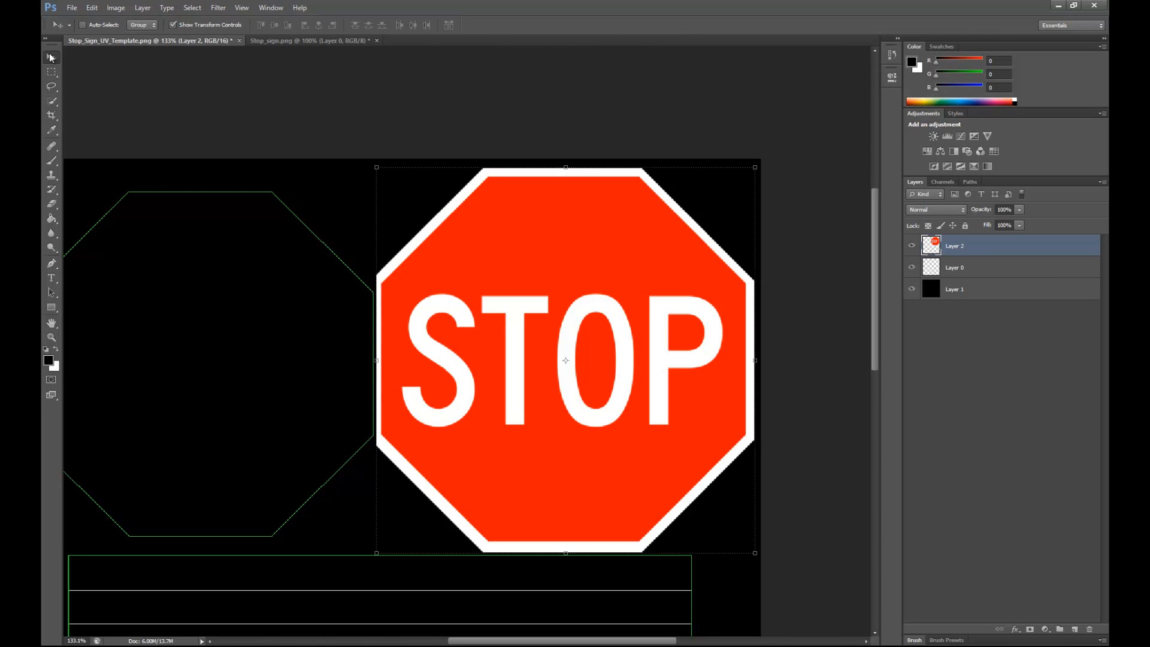
{"action": "left_click", "coordinate": [911, 246]}
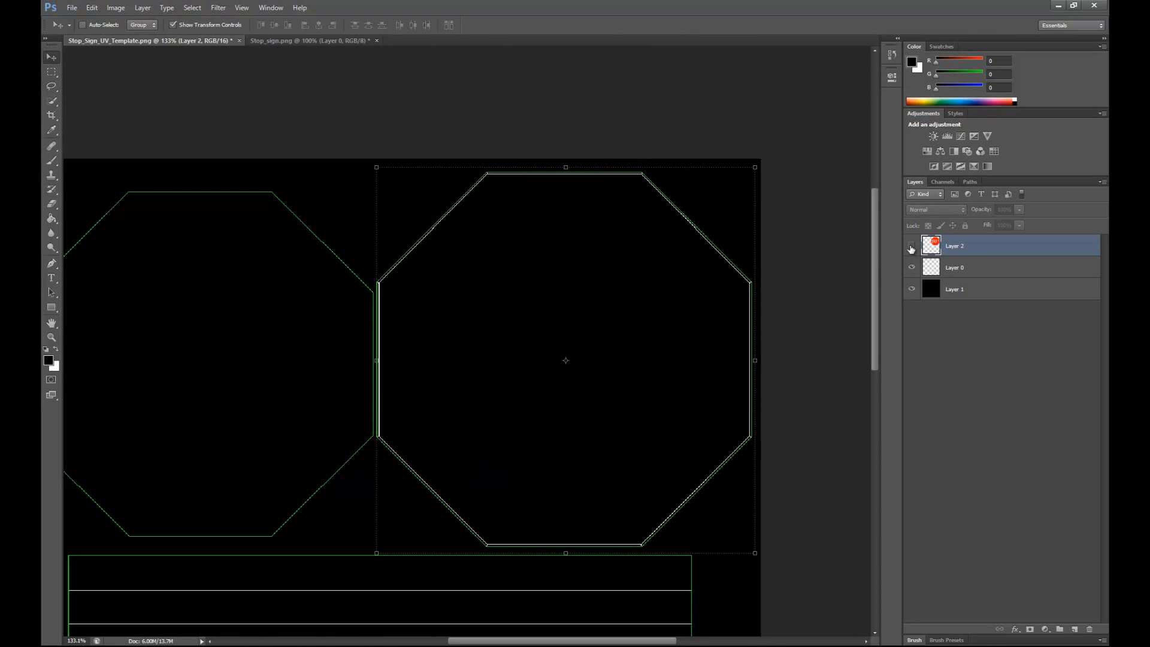
{"action": "left_click", "coordinate": [911, 246]}
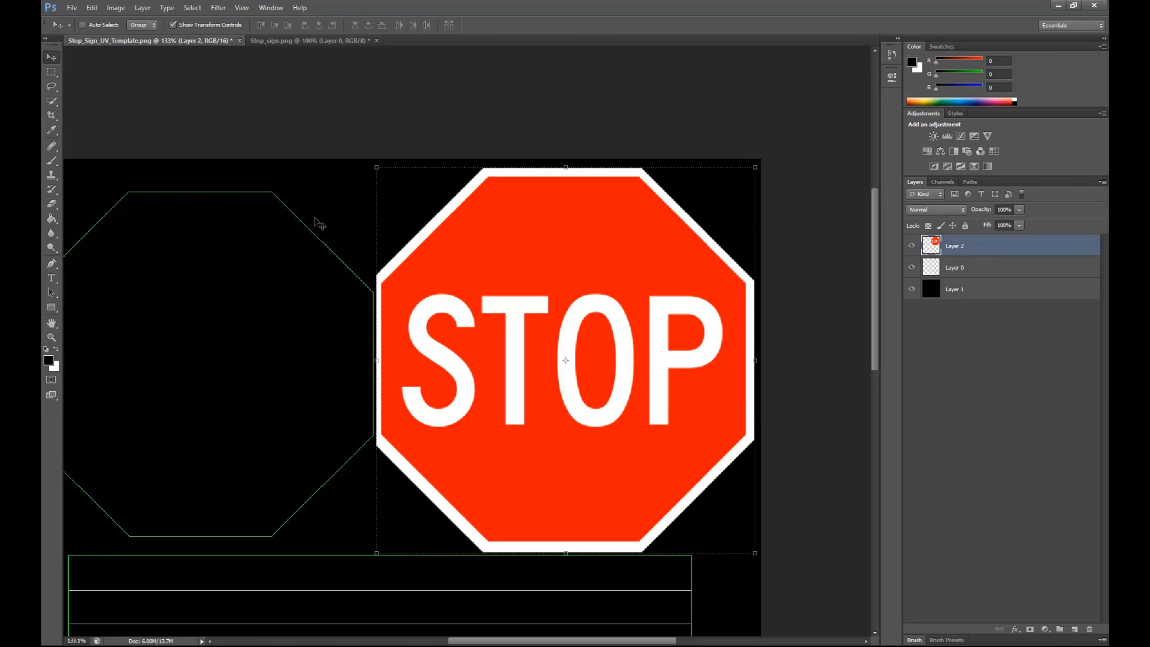
Step: Try lowering the stop sign layer's brightness to -133 with Brightness/Contrast
{"action": "scroll", "coordinate": [282, 226], "scroll_direction": "up", "scroll_amount": 1}
{"action": "scroll", "coordinate": [282, 225], "scroll_direction": "left", "scroll_amount": 3, "text": "ctrl"}
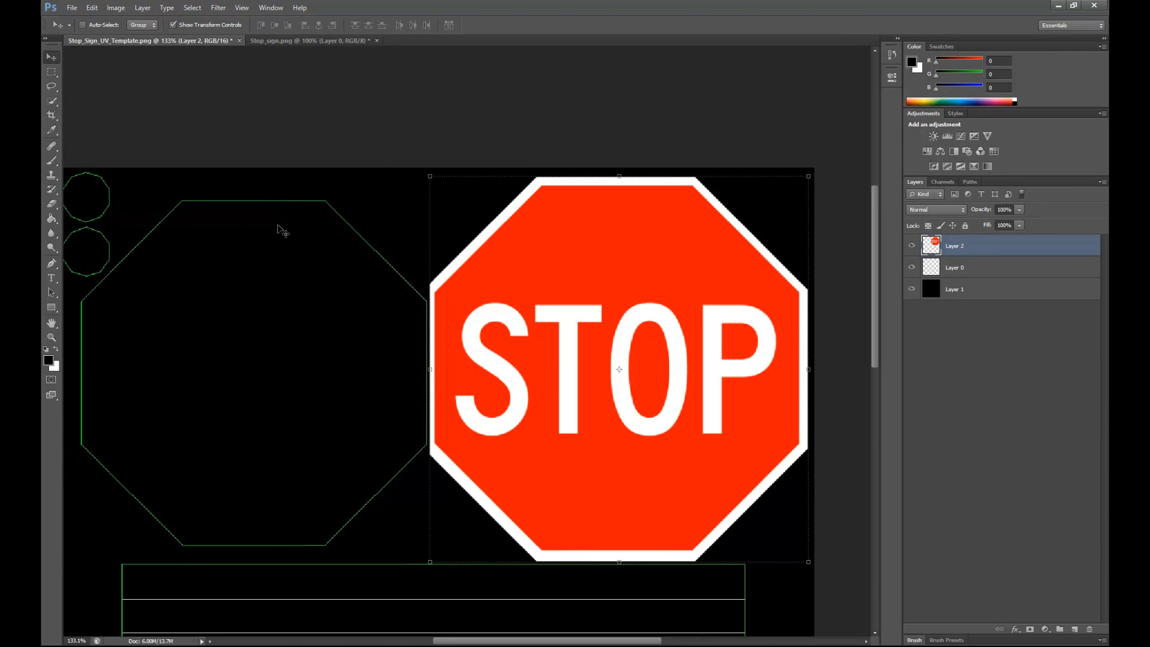
{"action": "left_click", "coordinate": [111, 7]}
{"action": "mouse_move", "coordinate": [154, 33]}
{"action": "left_click", "coordinate": [264, 34]}
{"action": "left_click_drag", "start_coordinate": [397, 293], "coordinate": [348, 302]}
{"action": "left_click_drag", "start_coordinate": [397, 319], "coordinate": [370, 326]}
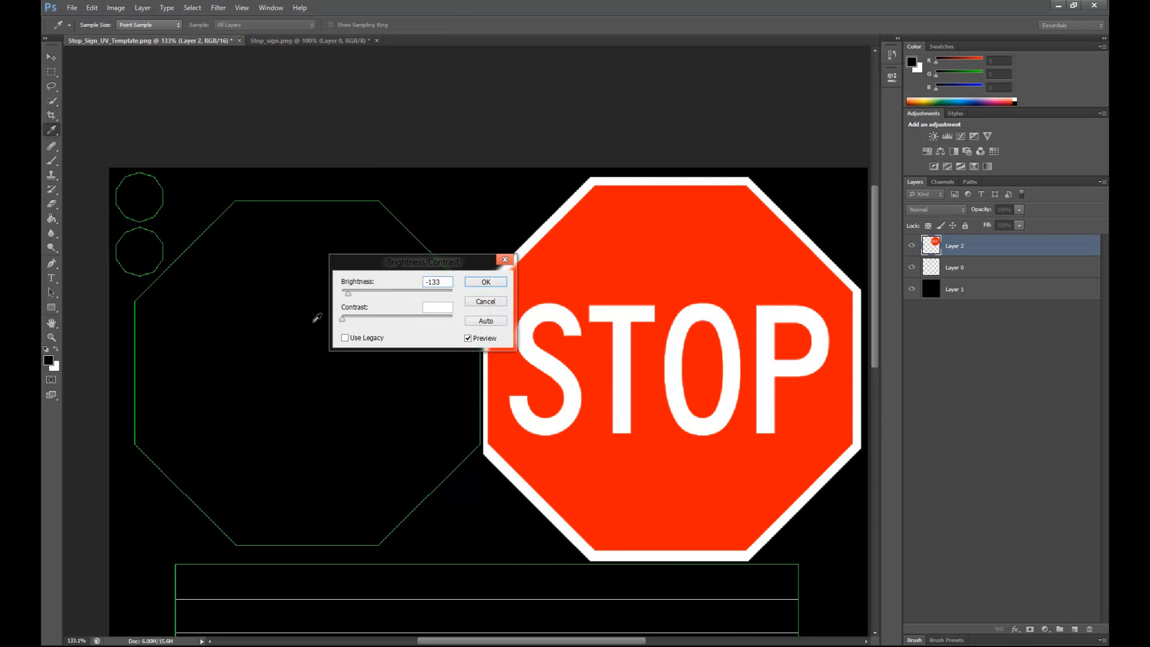
{"action": "left_click", "coordinate": [486, 282]}
{"action": "key", "text": "v"}
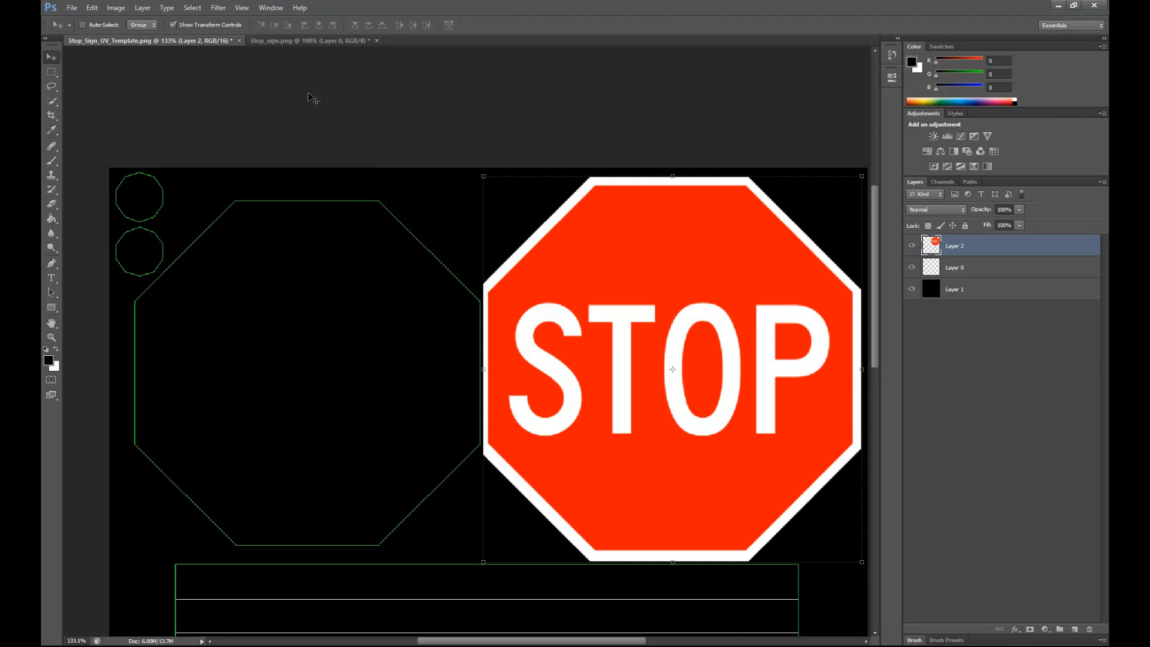
Step: Add a new layer and move it directly beneath the stop sign layer
{"action": "scroll", "coordinate": [569, 253], "scroll_direction": "right", "scroll_amount": 1}
{"action": "scroll", "coordinate": [569, 253], "scroll_direction": "left", "scroll_amount": 1}
{"action": "scroll", "coordinate": [593, 227], "scroll_direction": "down", "scroll_amount": 3}
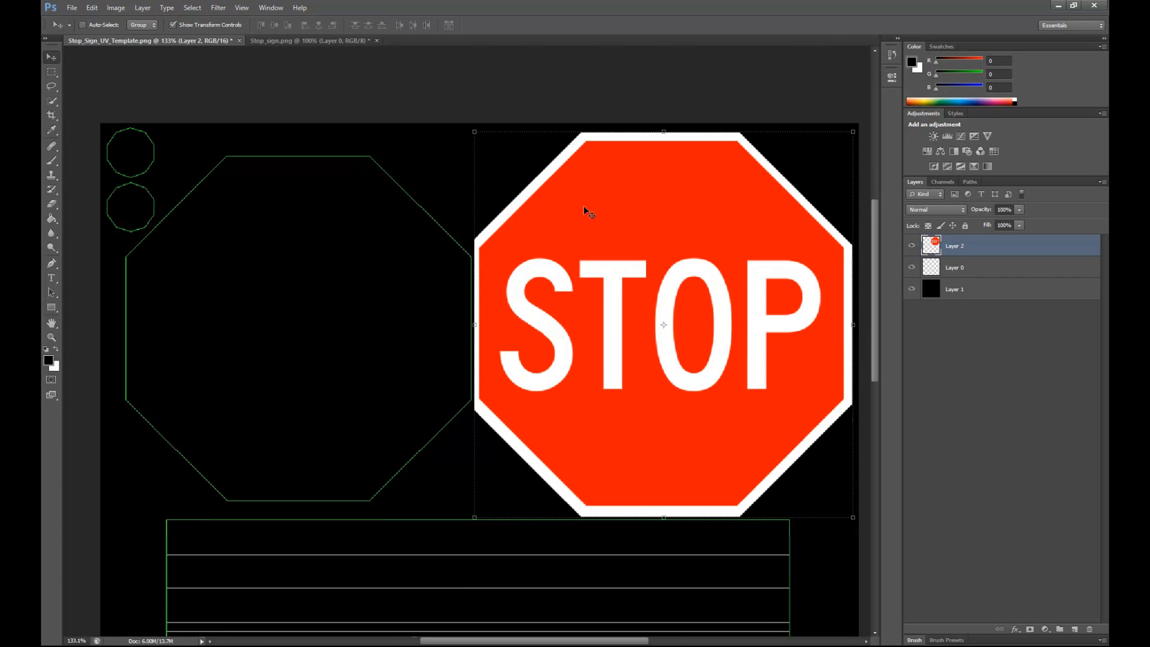
{"action": "scroll", "coordinate": [585, 209], "scroll_direction": "down", "scroll_amount": 1, "text": "alt"}
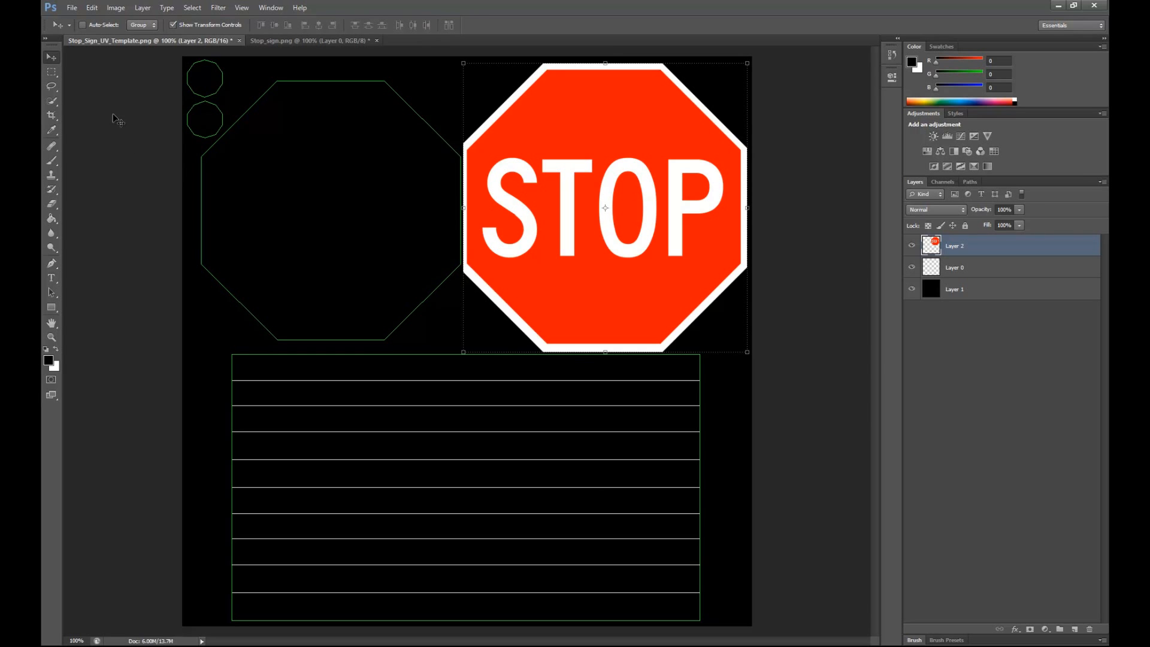
{"action": "left_click", "coordinate": [52, 73]}
{"action": "left_click", "coordinate": [53, 60]}
{"action": "left_click", "coordinate": [1076, 629]}
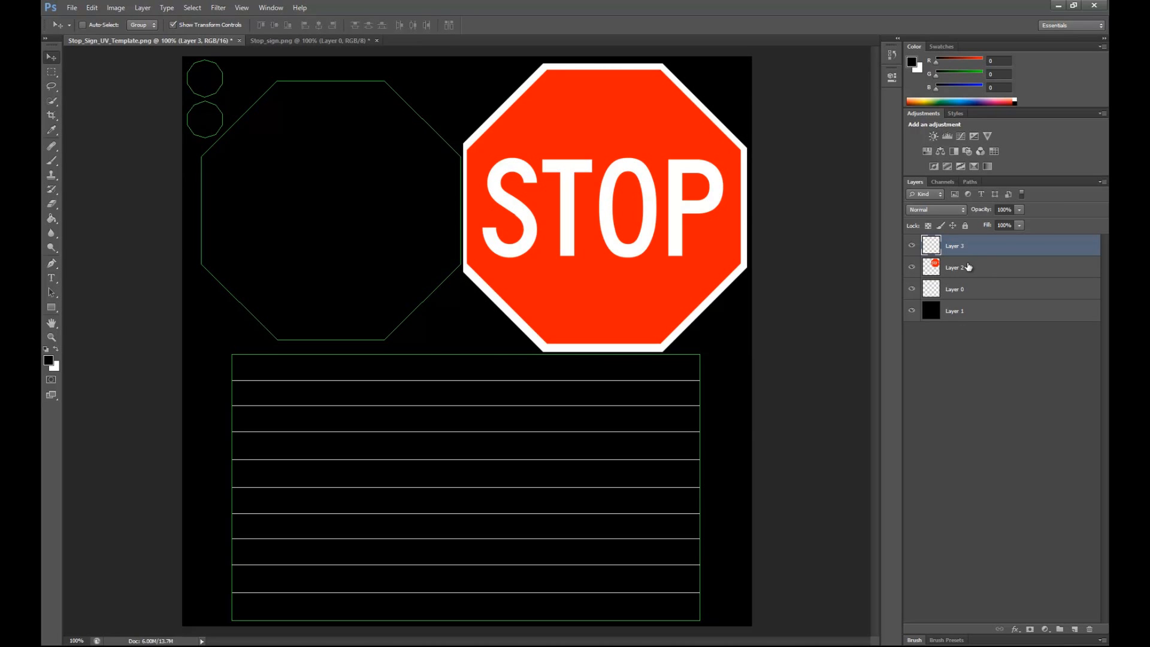
{"action": "left_click_drag", "start_coordinate": [977, 246], "coordinate": [999, 278]}
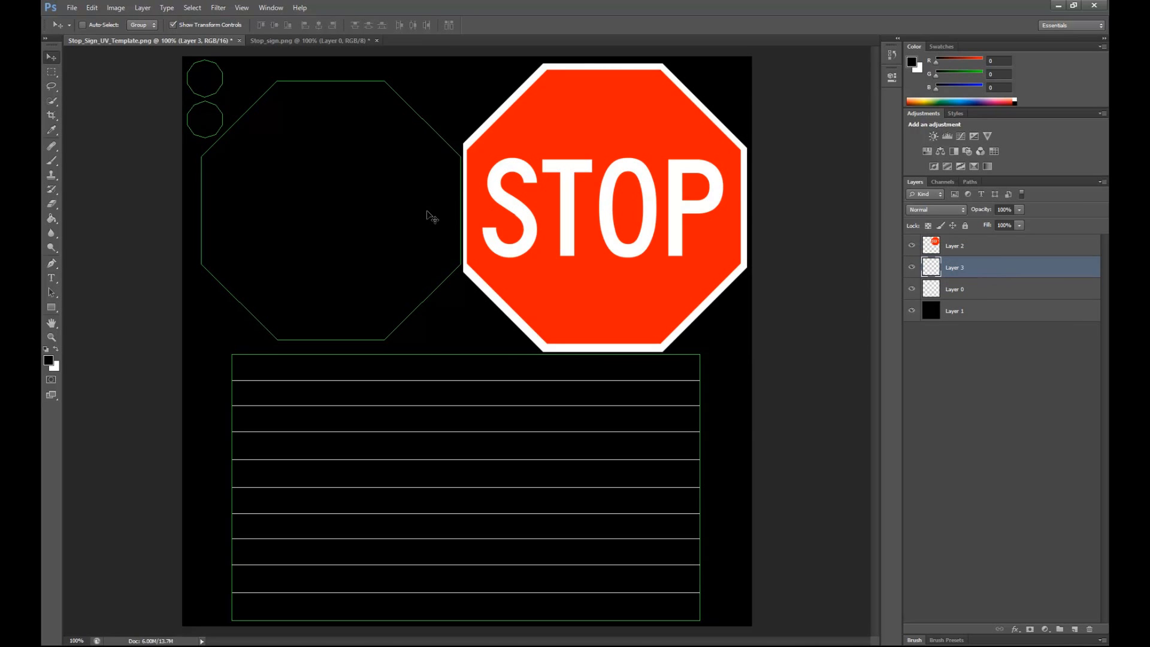
Step: Open the metal-28 image and select a full-width horizontal band across the middle of the metal surface
{"action": "key", "text": "ctrl+o"}
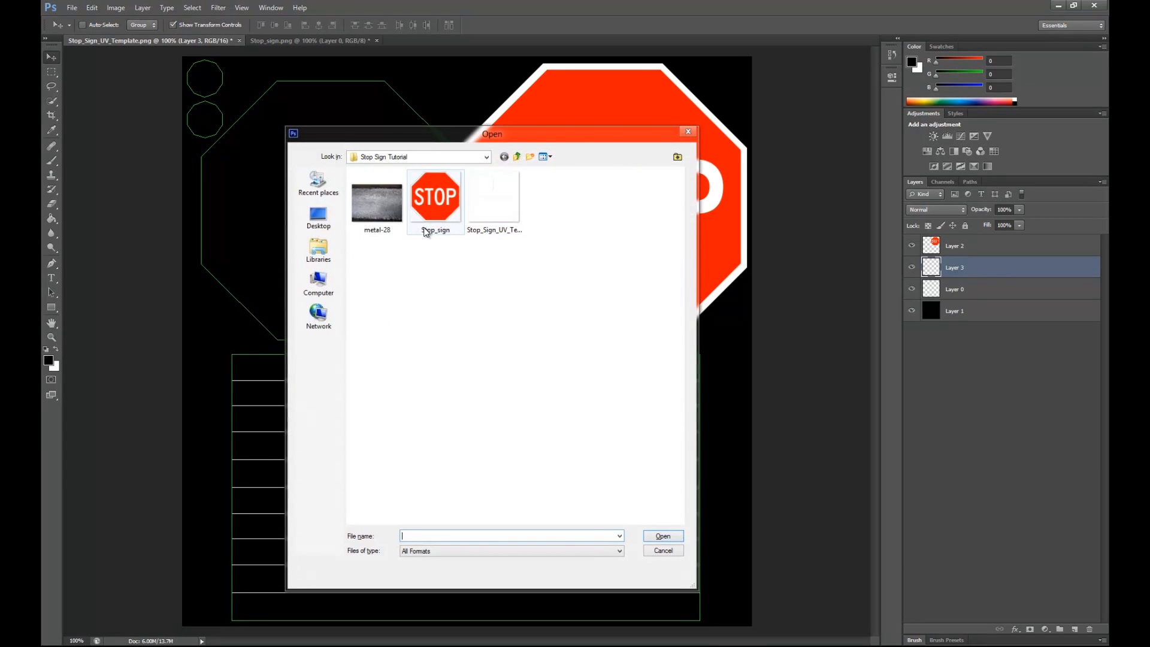
{"action": "double_click", "coordinate": [375, 200]}
{"action": "left_click", "coordinate": [51, 72]}
{"action": "left_click_drag", "start_coordinate": [103, 188], "coordinate": [103, 193]}
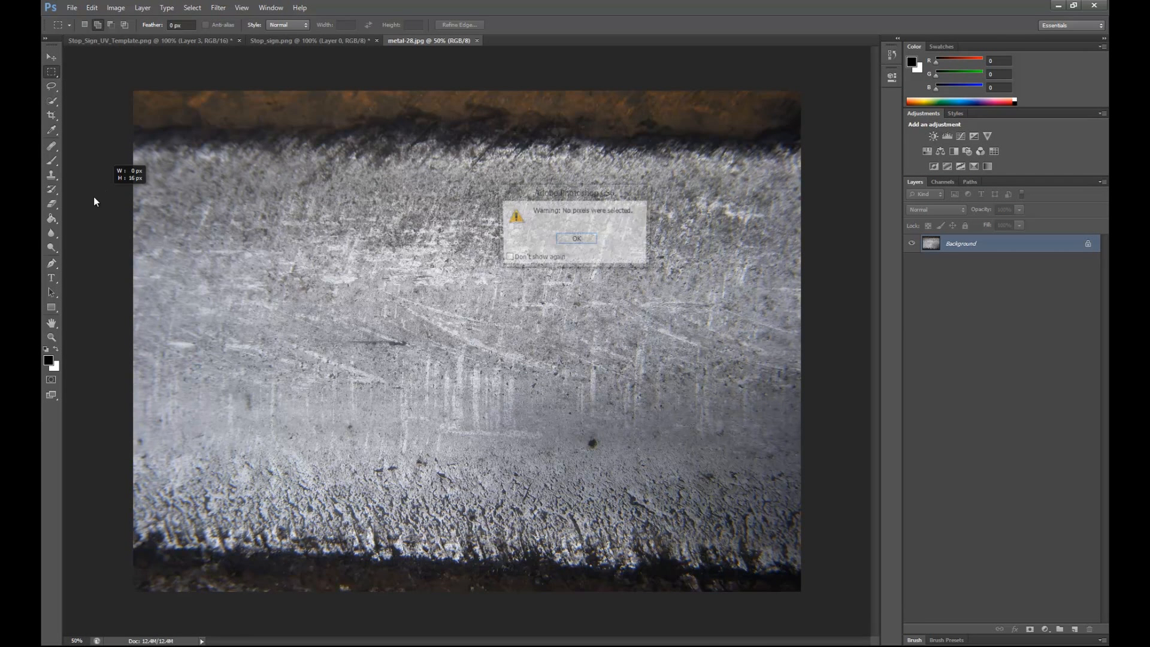
{"action": "left_click", "coordinate": [577, 239]}
{"action": "left_click_drag", "start_coordinate": [824, 242], "coordinate": [63, 419]}
{"action": "right_click", "coordinate": [258, 344]}
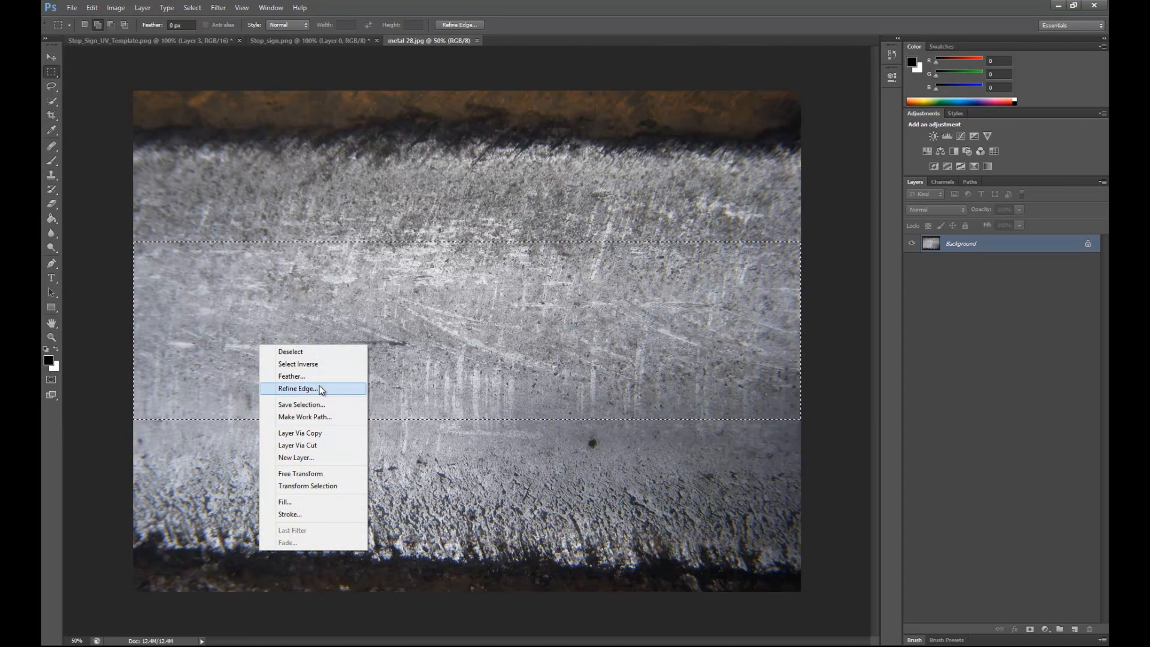
{"action": "left_click", "coordinate": [54, 57]}
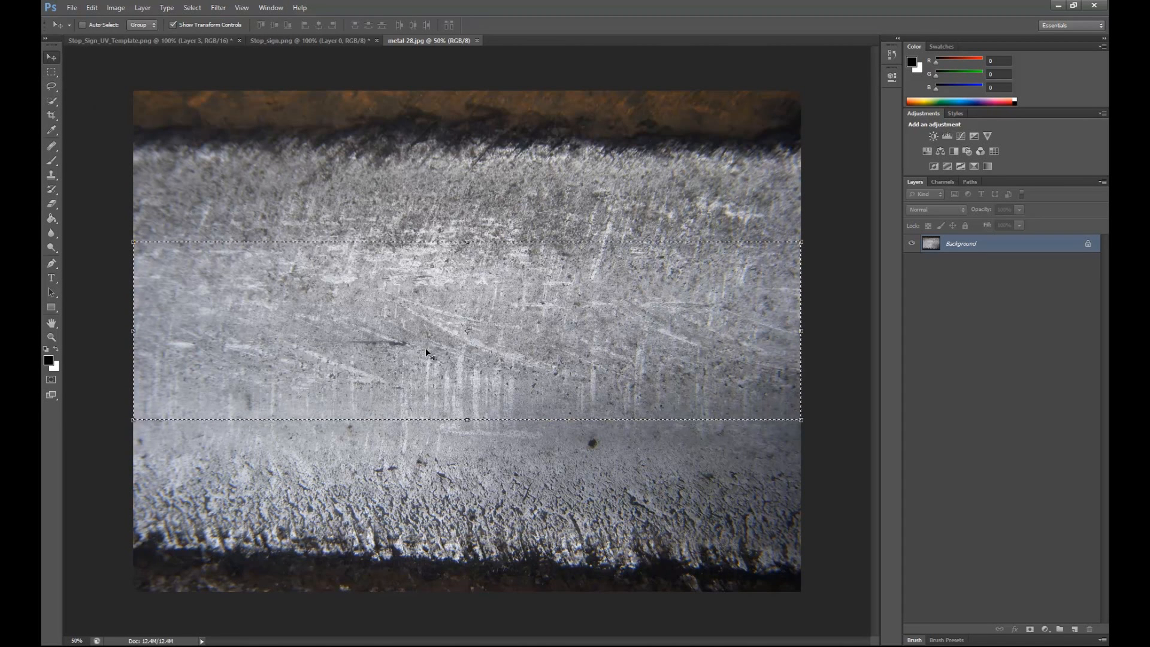
Step: Place the metal band in the UV template's Layer 3 and scale it to about 38% width and 79% height
{"action": "left_click_drag", "start_coordinate": [533, 295], "coordinate": [495, 385]}
{"action": "scroll", "coordinate": [498, 357], "scroll_direction": "down", "scroll_amount": 3, "text": "alt"}
{"action": "scroll", "coordinate": [498, 360], "scroll_direction": "down", "scroll_amount": 2, "text": "alt"}
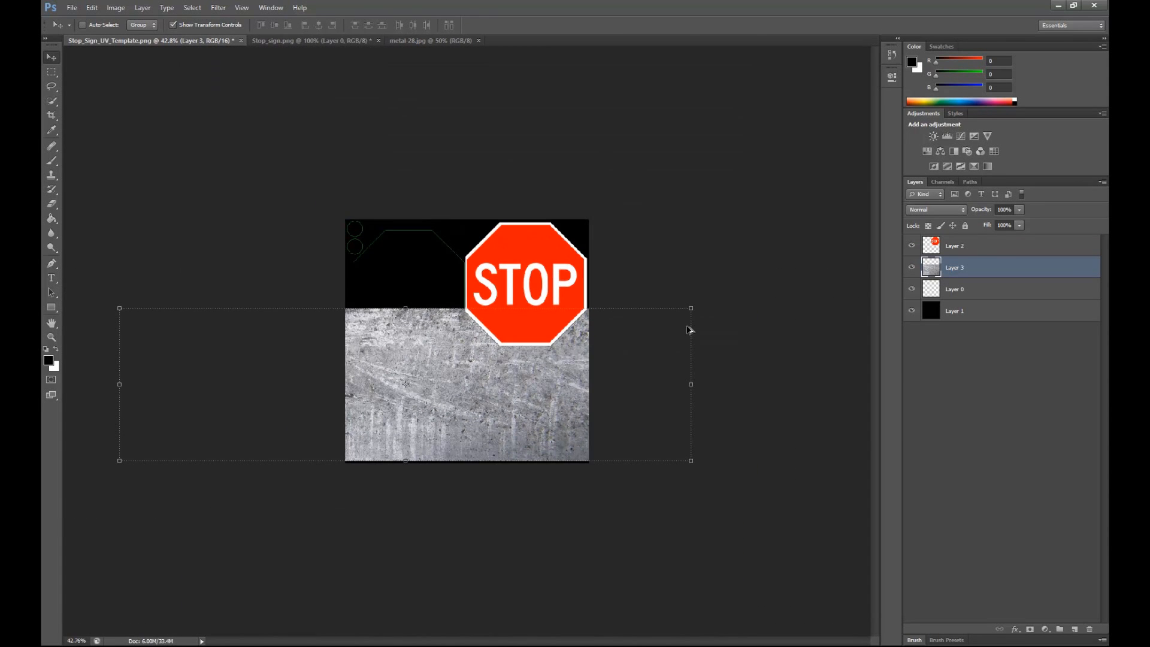
{"action": "left_click_drag", "start_coordinate": [693, 306], "coordinate": [341, 341]}
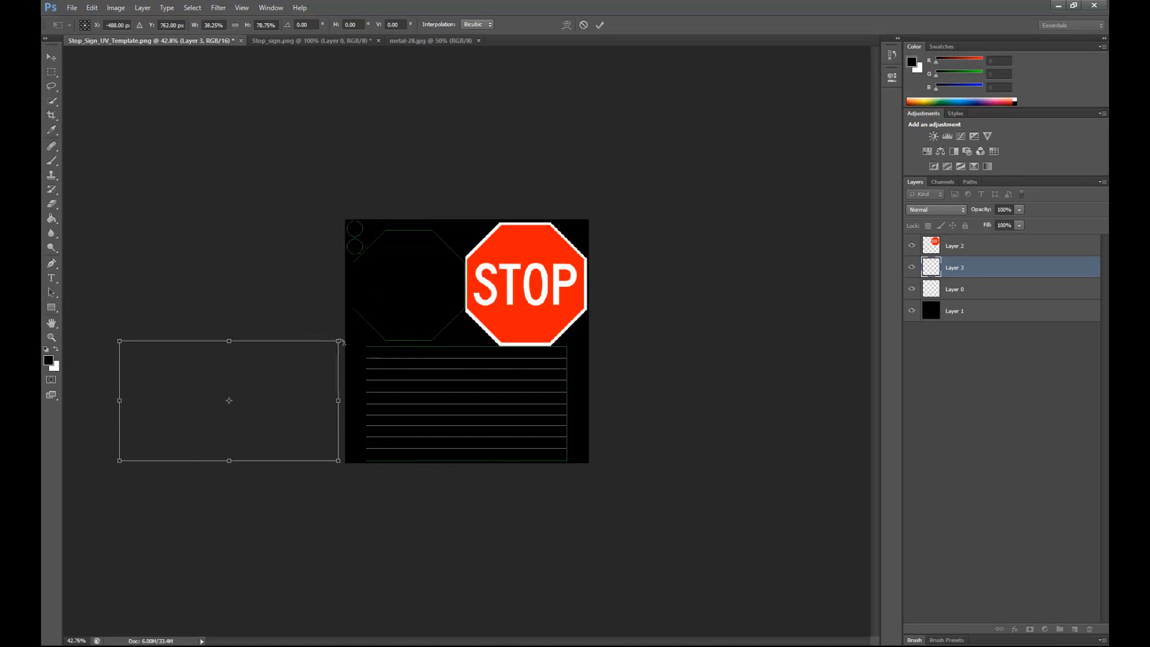
{"action": "key", "text": "Return"}
Step: Move the metal over the lower UV strips and squash it slightly from its upper and lower edges, clearing the stop sign
{"action": "left_click_drag", "start_coordinate": [237, 386], "coordinate": [488, 386]}
{"action": "scroll", "coordinate": [547, 403], "scroll_direction": "up", "scroll_amount": 6, "text": "alt"}
{"action": "scroll", "coordinate": [566, 435], "scroll_direction": "up", "scroll_amount": 3, "text": "alt"}
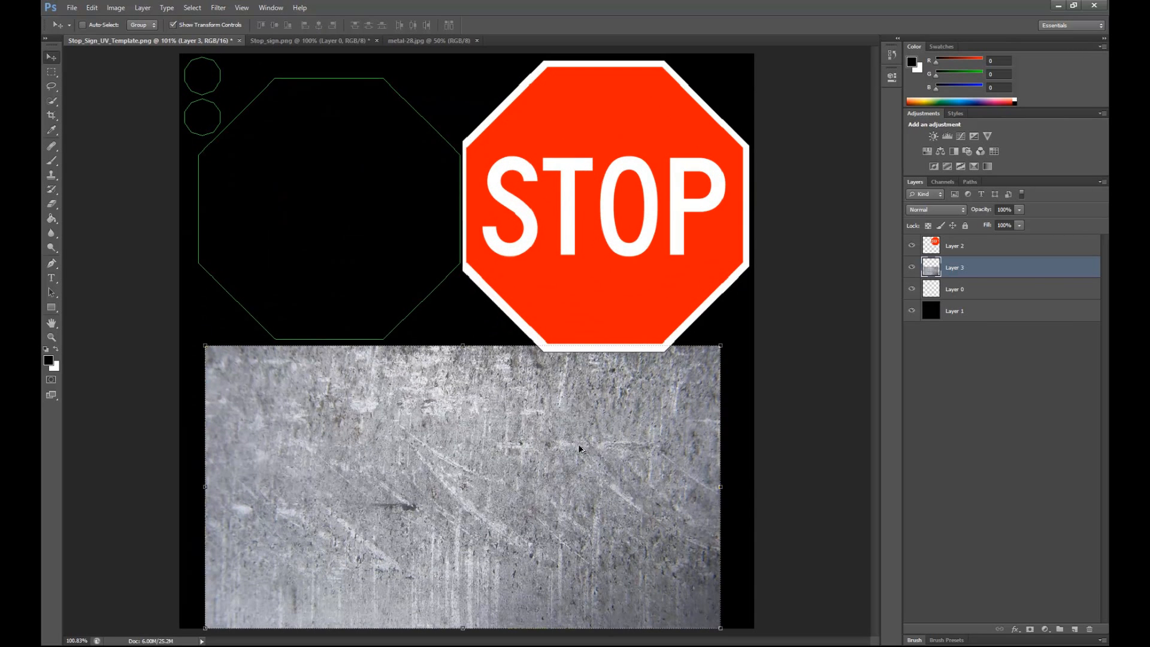
{"action": "left_click_drag", "start_coordinate": [452, 344], "coordinate": [453, 353]}
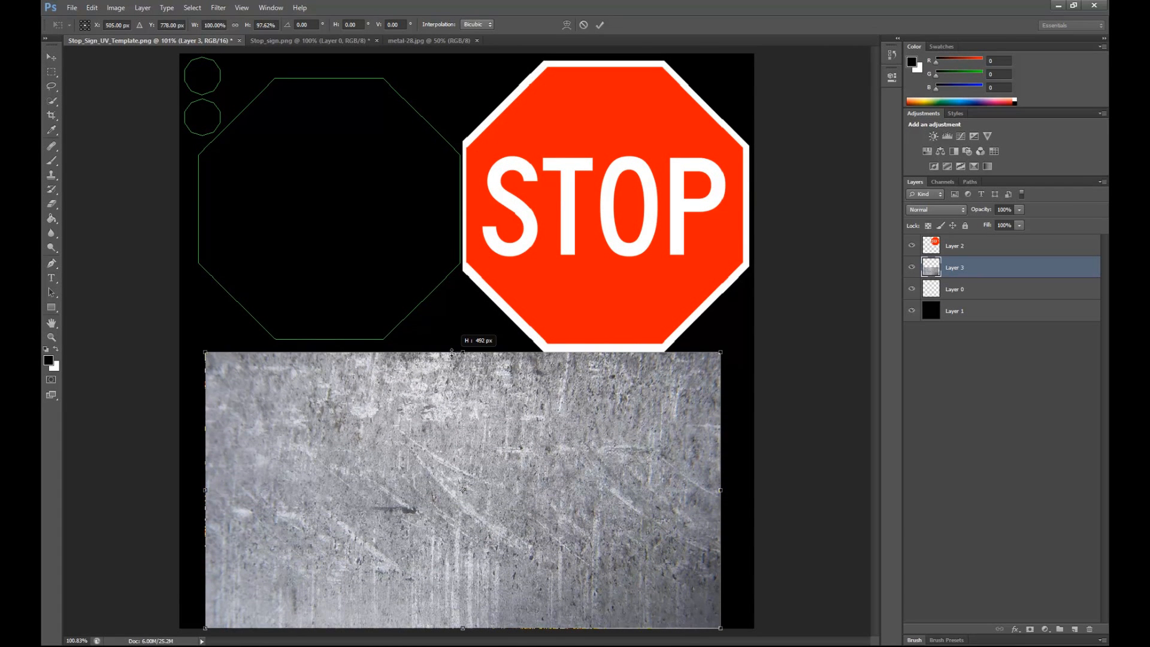
{"action": "key", "text": "Return"}
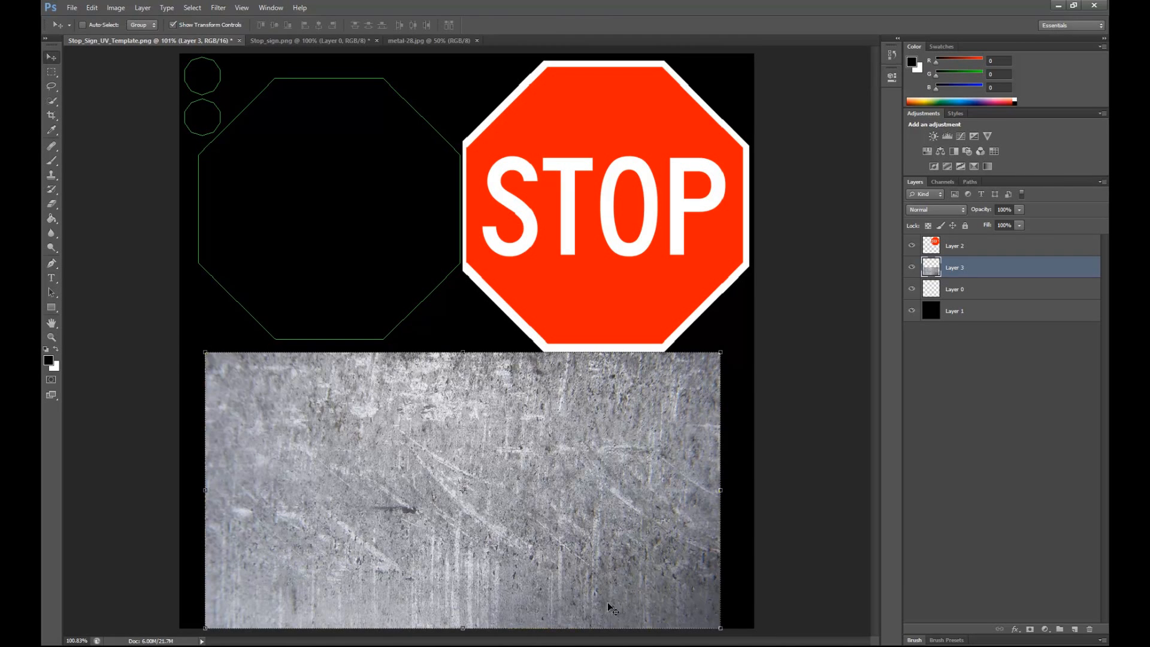
{"action": "left_click_drag", "start_coordinate": [471, 629], "coordinate": [471, 623]}
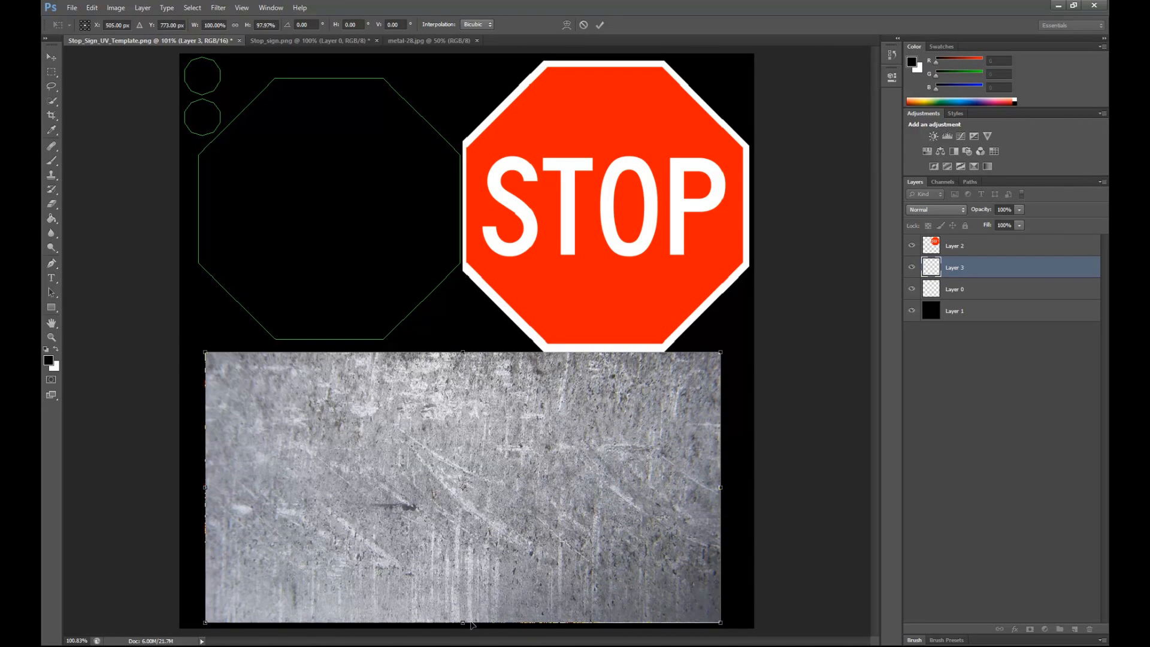
{"action": "key", "text": "Return"}
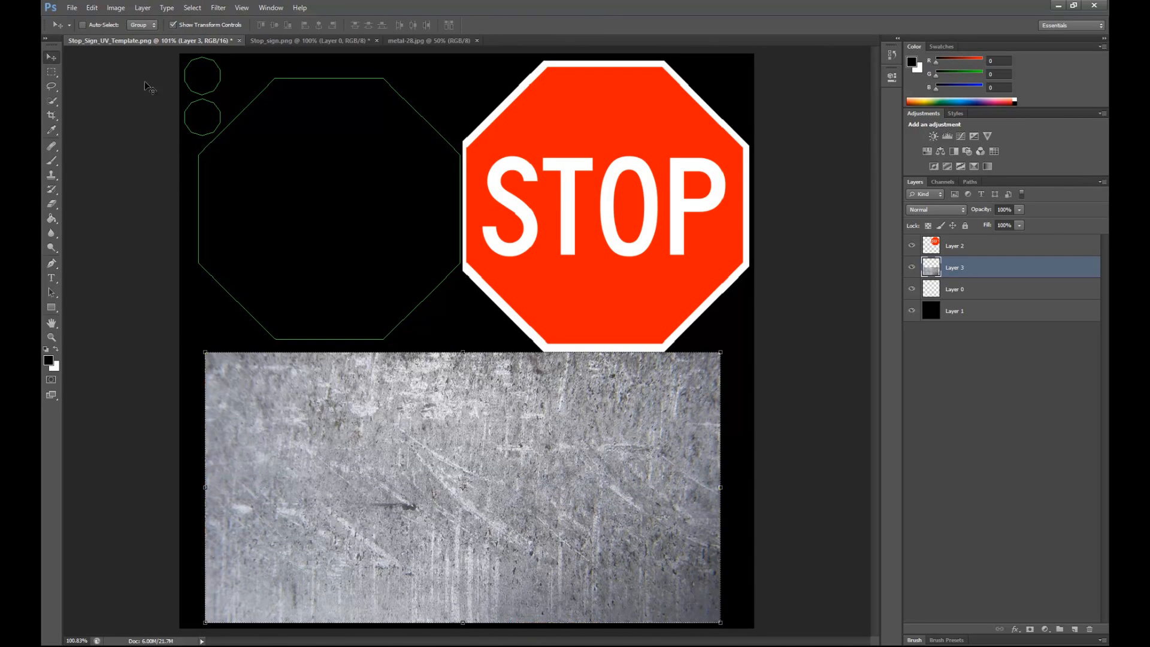
Step: Darken the metal layer with Brightness/Contrast at brightness -150 and contrast -50
{"action": "left_click", "coordinate": [119, 8]}
{"action": "mouse_move", "coordinate": [137, 34]}
{"action": "left_click", "coordinate": [261, 35]}
{"action": "left_click_drag", "start_coordinate": [400, 317], "coordinate": [325, 322]}
{"action": "left_click_drag", "start_coordinate": [386, 296], "coordinate": [338, 303]}
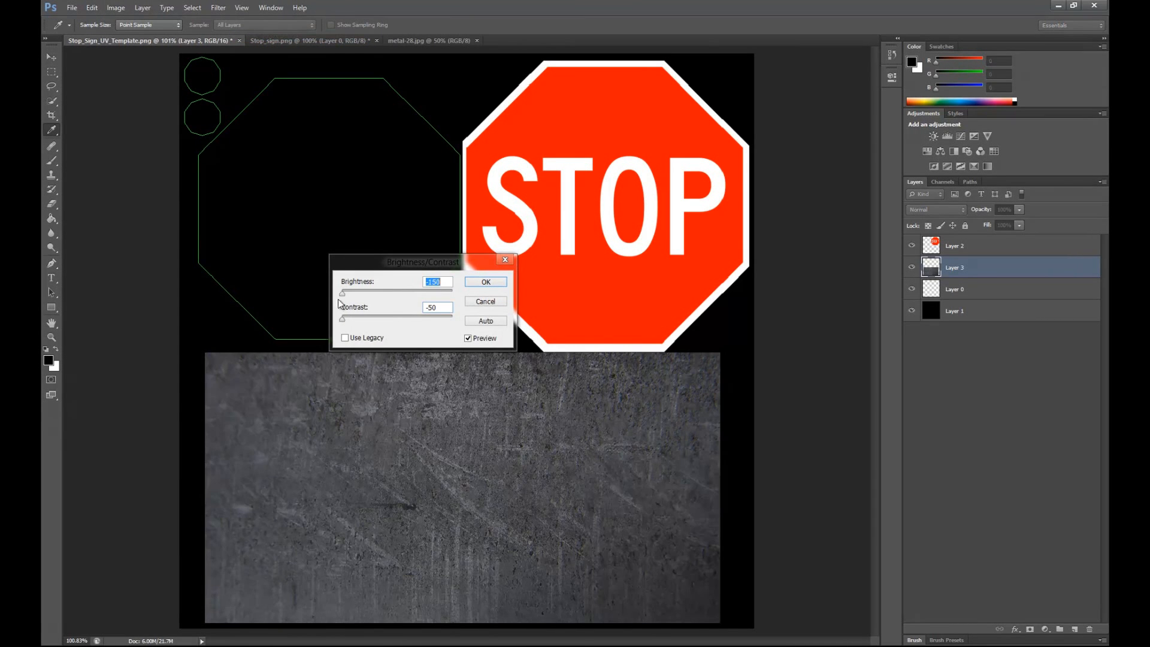
{"action": "left_click", "coordinate": [486, 282]}
{"action": "left_click", "coordinate": [114, 7]}
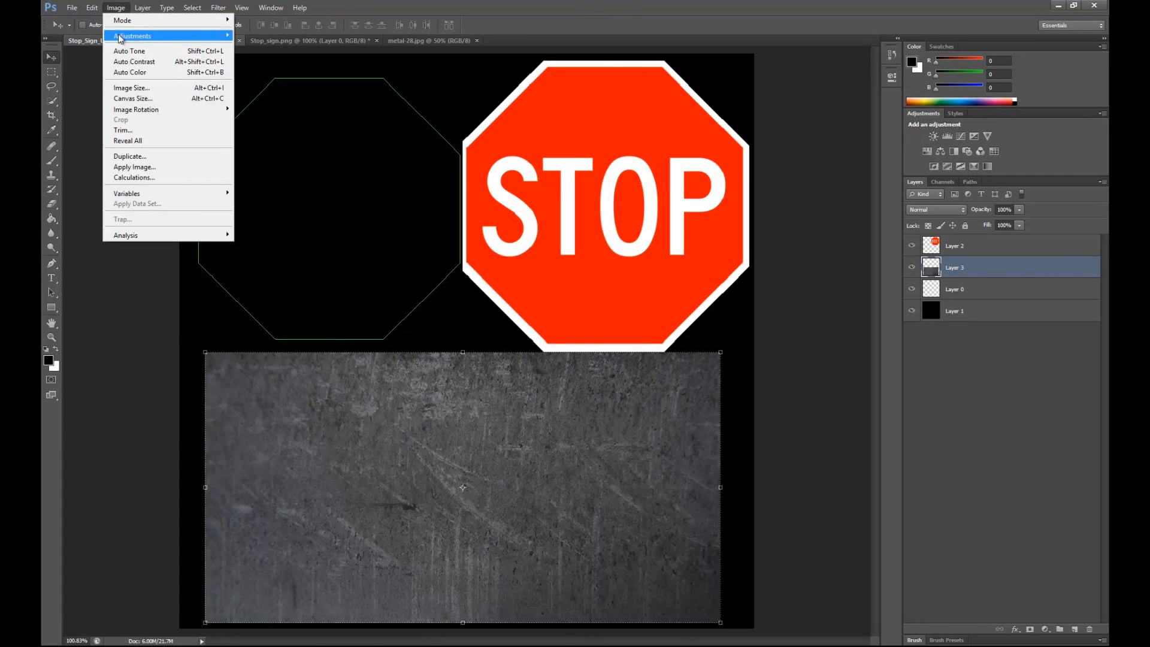
{"action": "mouse_move", "coordinate": [178, 40]}
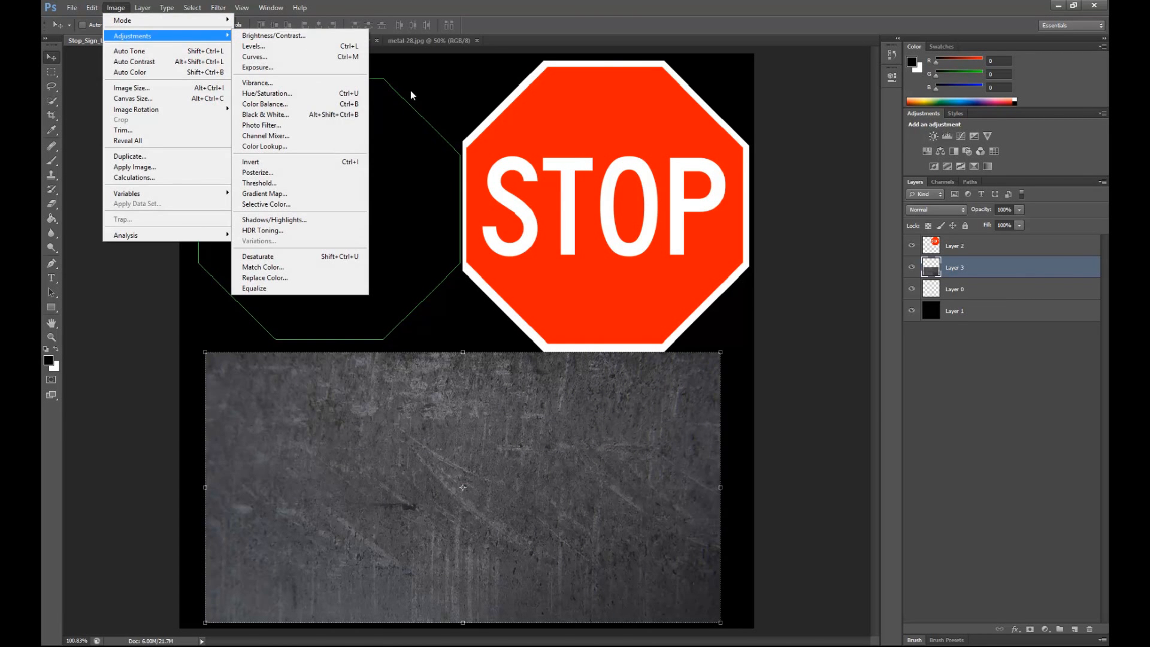
{"action": "left_click", "coordinate": [869, 404]}
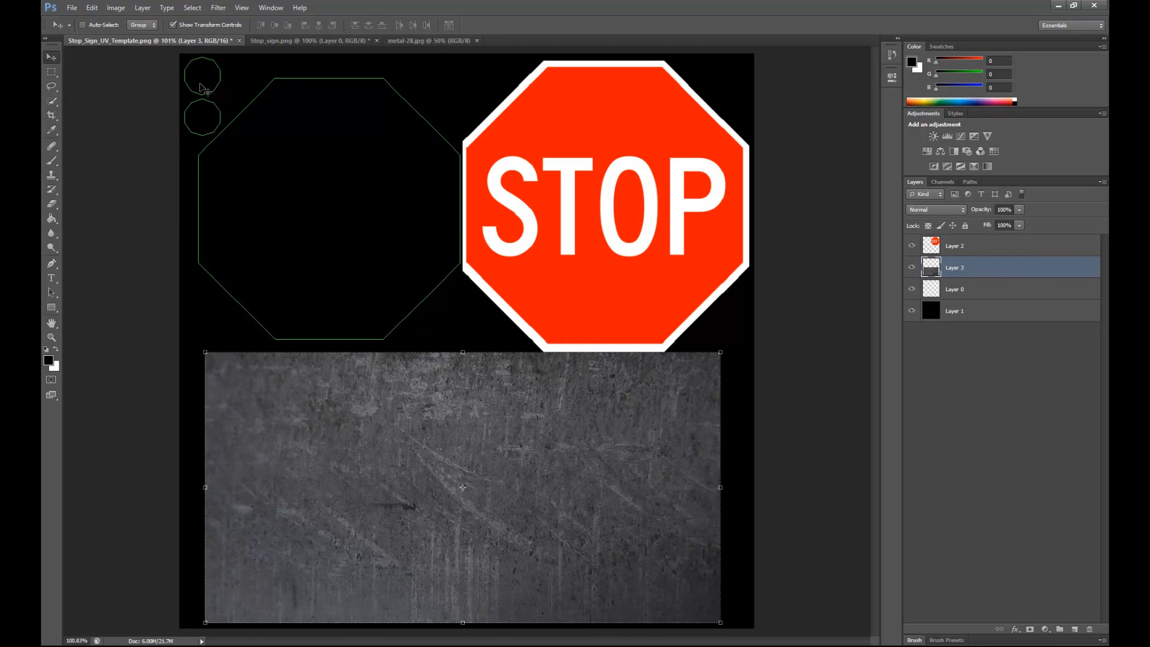
Step: Select the rectangular area around the blank octagon and circles and paint it grey (bcbcbc) with a 494 px hard round brush
{"action": "left_click", "coordinate": [51, 72]}
{"action": "left_click_drag", "start_coordinate": [178, 54], "coordinate": [460, 344]}
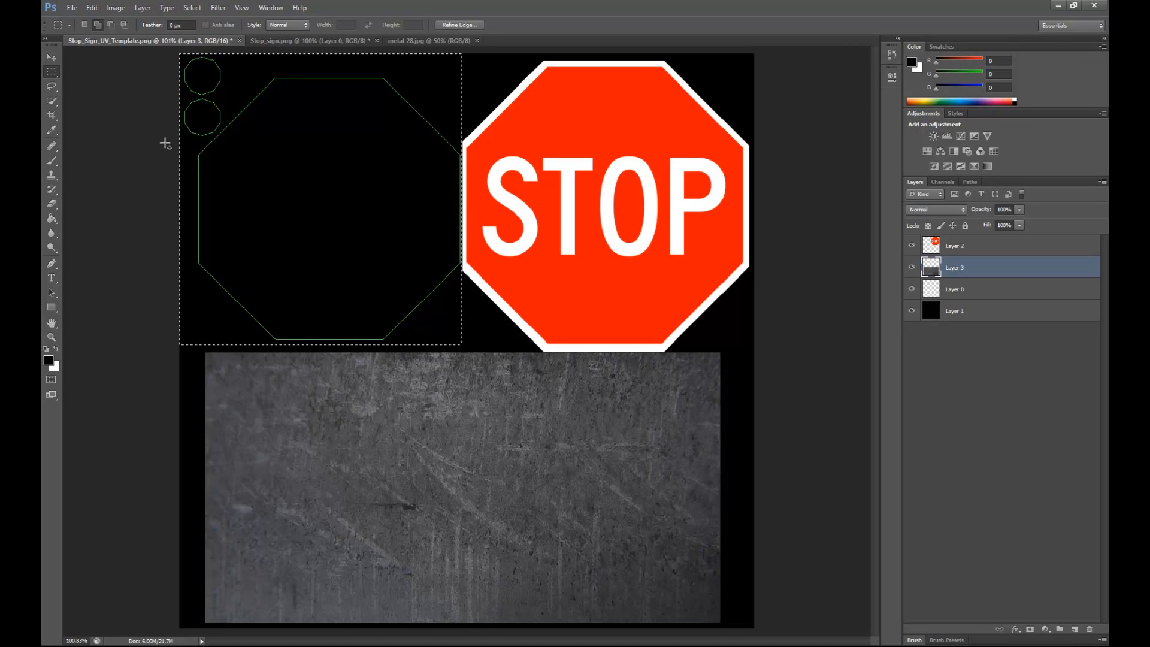
{"action": "left_click", "coordinate": [53, 160]}
{"action": "right_click", "coordinate": [211, 235]}
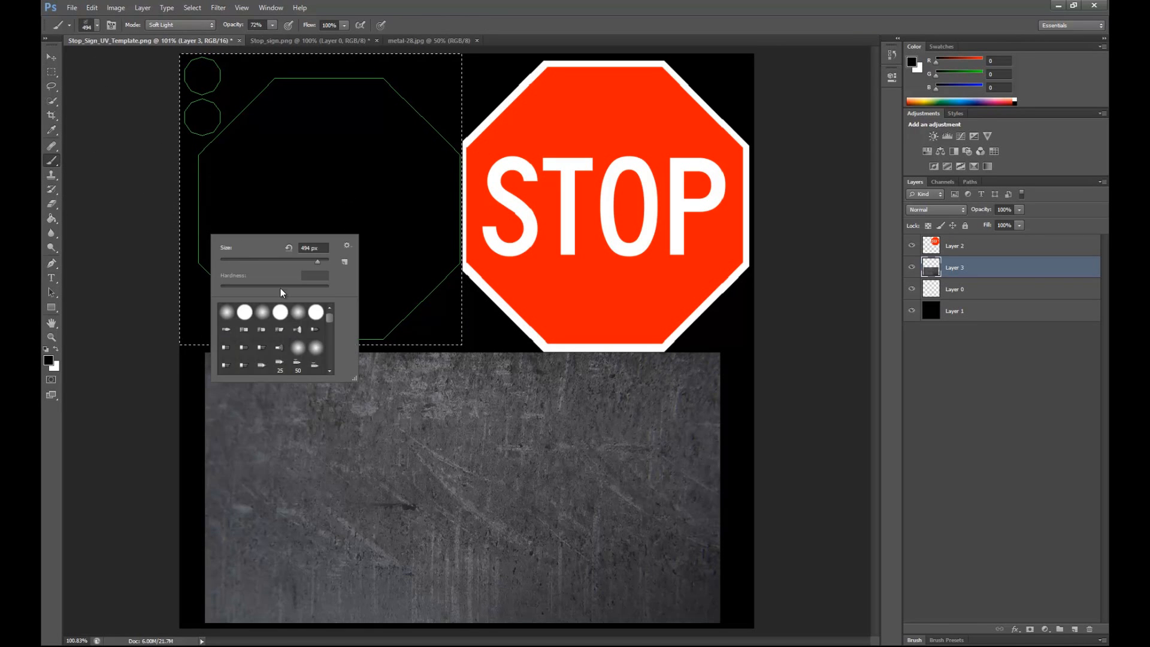
{"action": "left_click", "coordinate": [245, 311]}
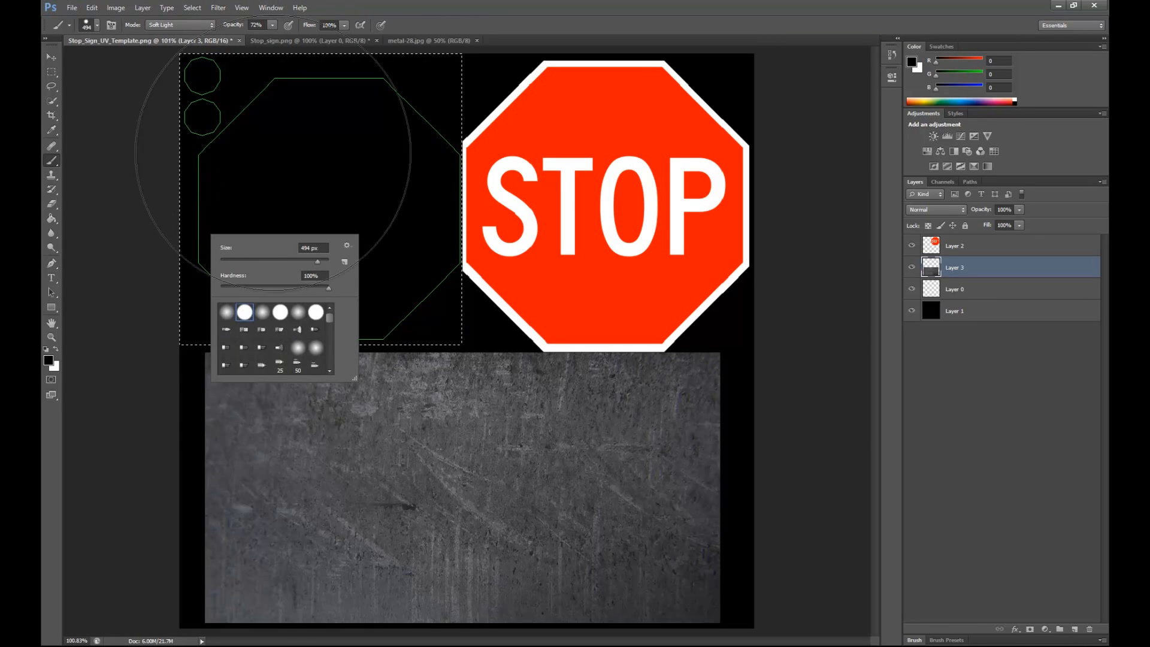
{"action": "left_click", "coordinate": [55, 348]}
{"action": "left_click", "coordinate": [49, 360]}
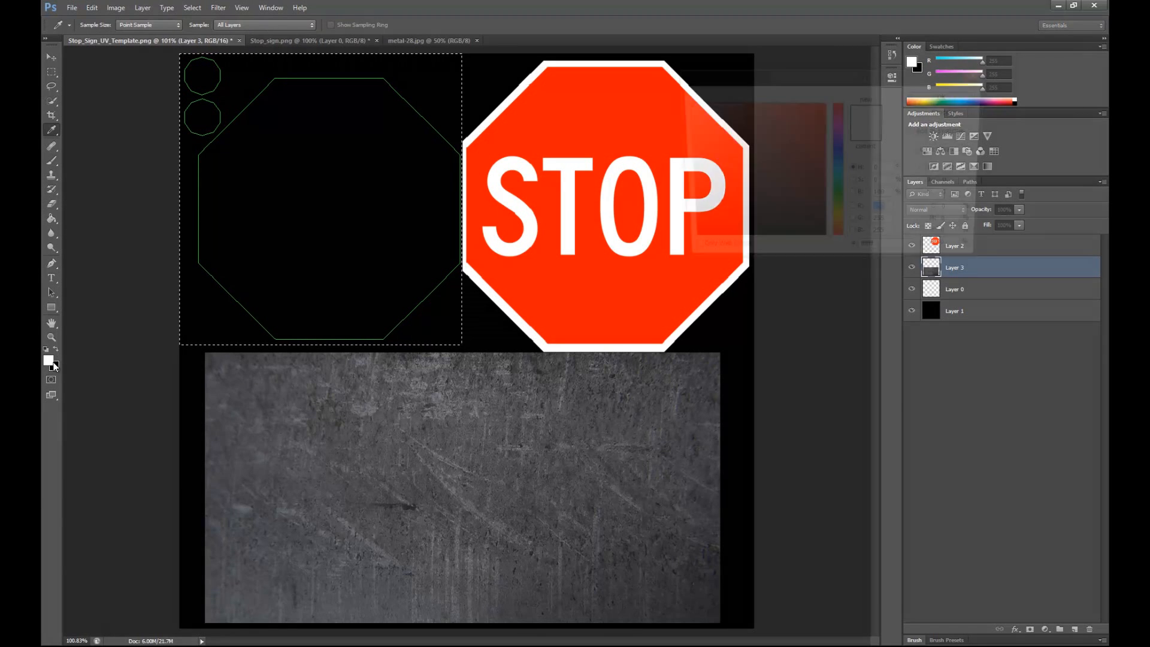
{"action": "left_click_drag", "start_coordinate": [689, 111], "coordinate": [667, 139]}
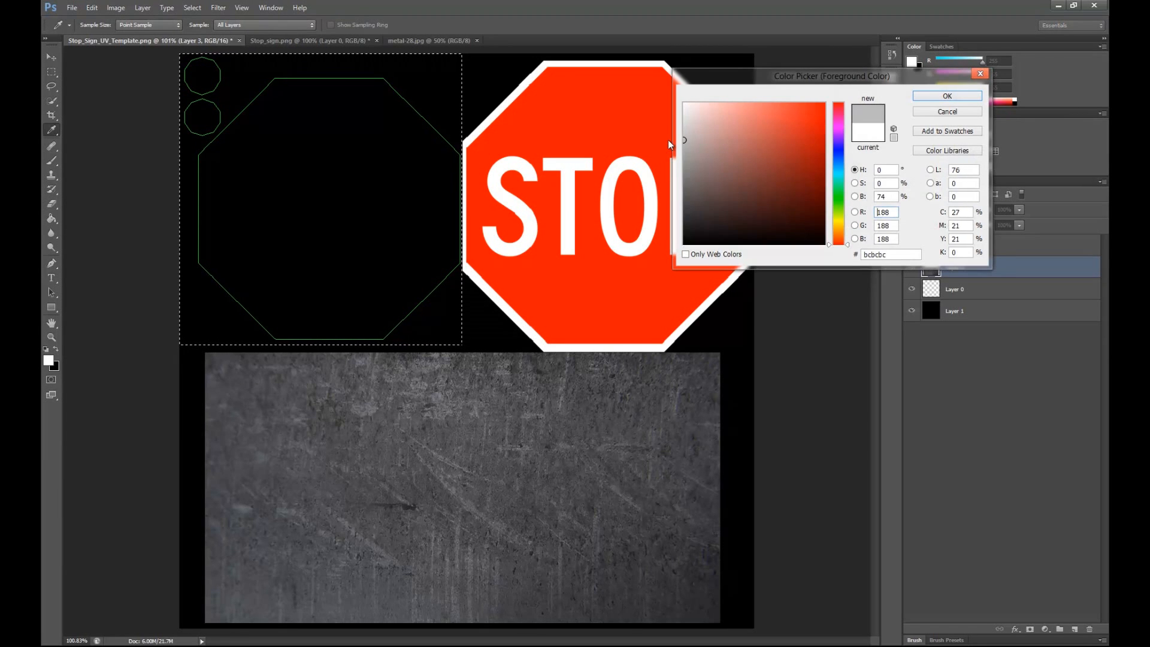
{"action": "left_click", "coordinate": [960, 98]}
{"action": "mouse_move", "coordinate": [256, 207]}
{"action": "left_mouse_down"}
{"action": "mouse_move", "coordinate": [345, 194]}
{"action": "mouse_move", "coordinate": [283, 218]}
{"action": "left_mouse_up"}
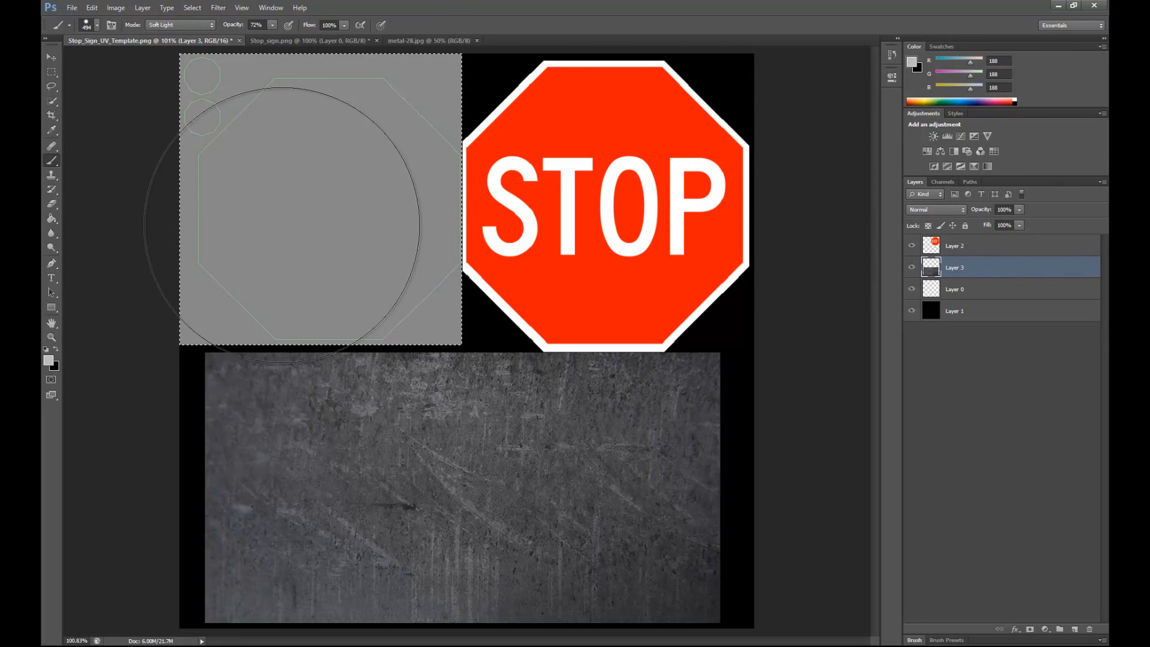
Step: Choose the 2492 px grunge brush, test a stamp on the deselected grey area, and undo back to the rectangular selection
{"action": "left_click", "coordinate": [52, 73]}
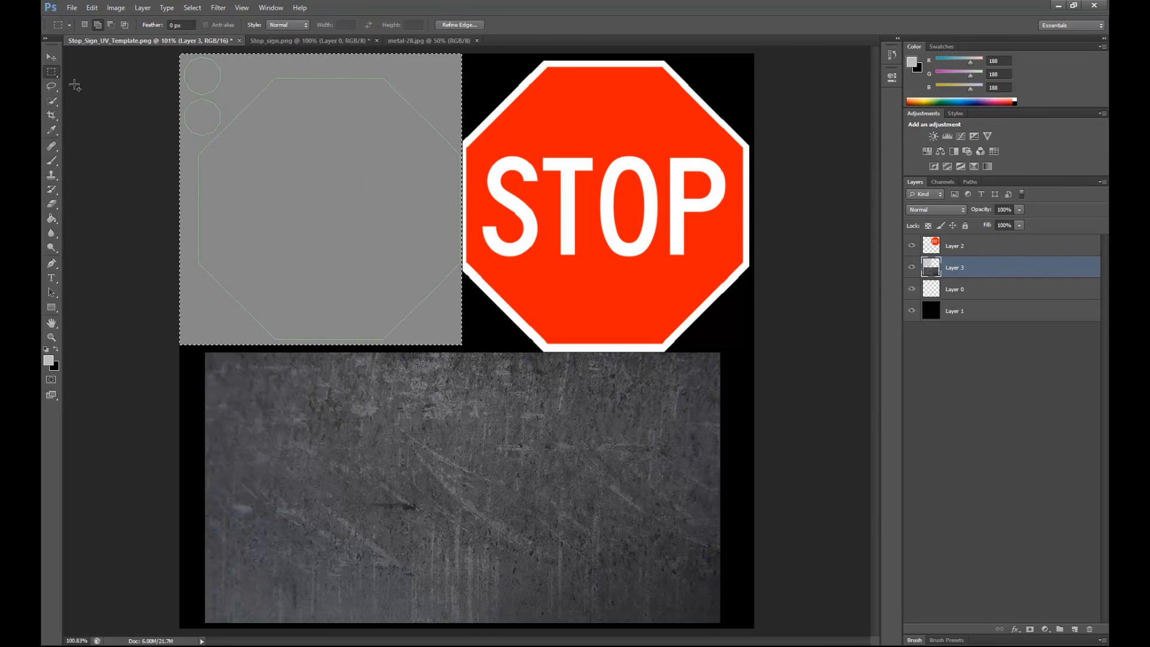
{"action": "left_click", "coordinate": [85, 24]}
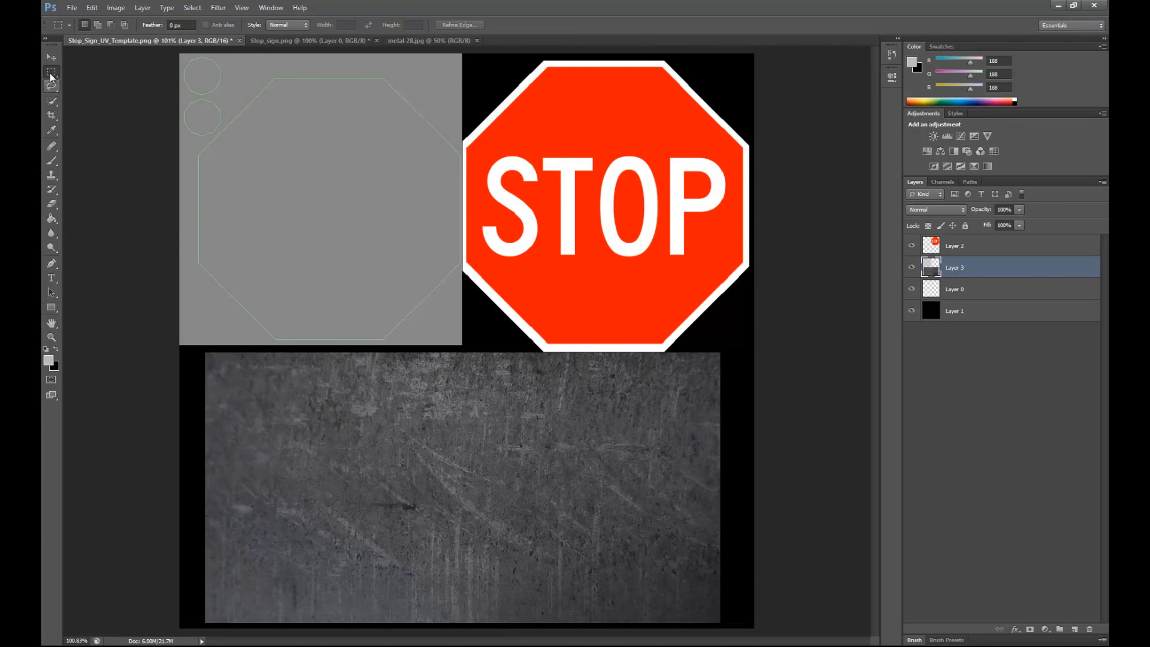
{"action": "left_click", "coordinate": [52, 160]}
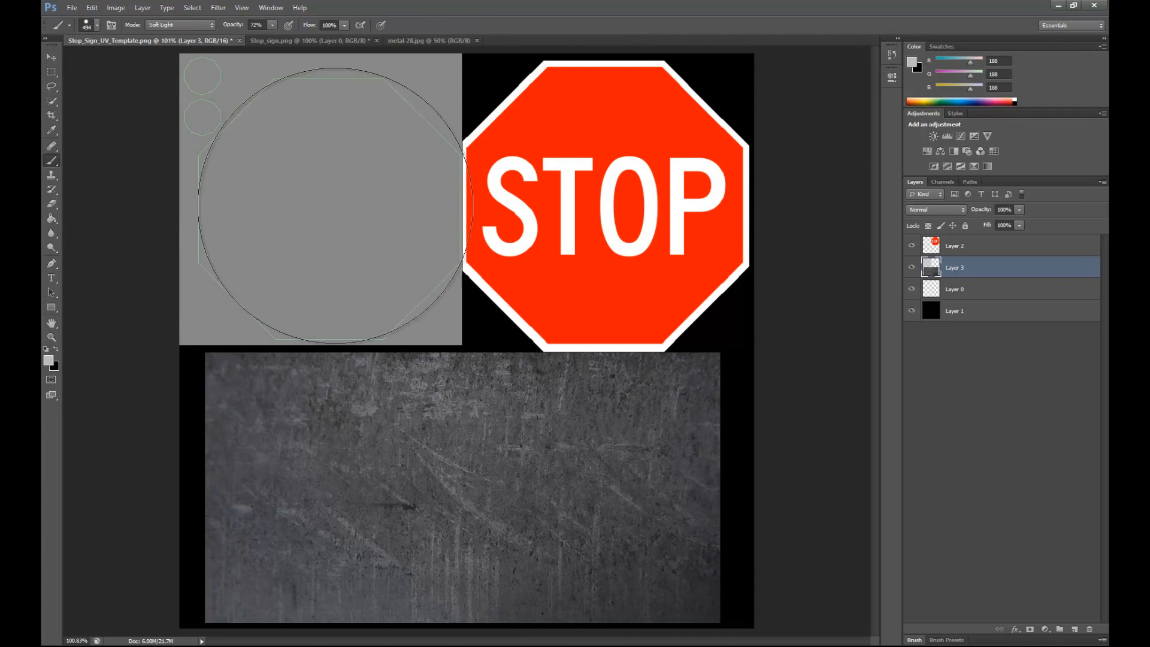
{"action": "right_click", "coordinate": [341, 205]}
{"action": "left_click_drag", "start_coordinate": [459, 296], "coordinate": [461, 314]}
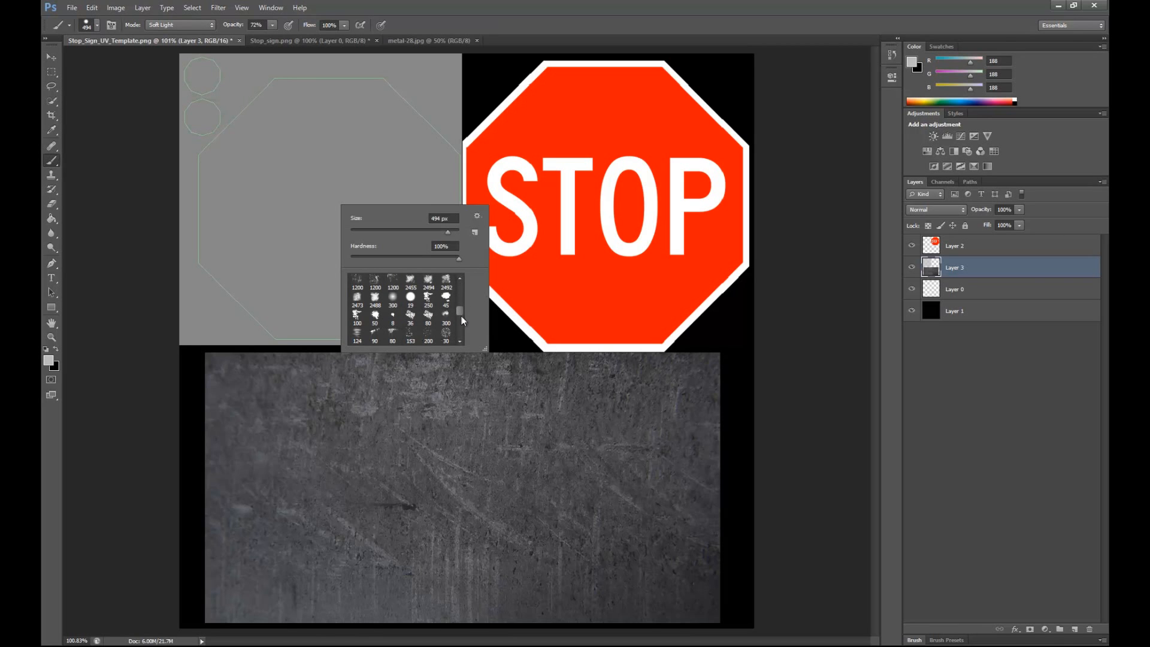
{"action": "left_click", "coordinate": [447, 282]}
{"action": "left_click", "coordinate": [315, 141]}
{"action": "key", "text": "ctrl+z"}
{"action": "key", "text": "ctrl+z"}
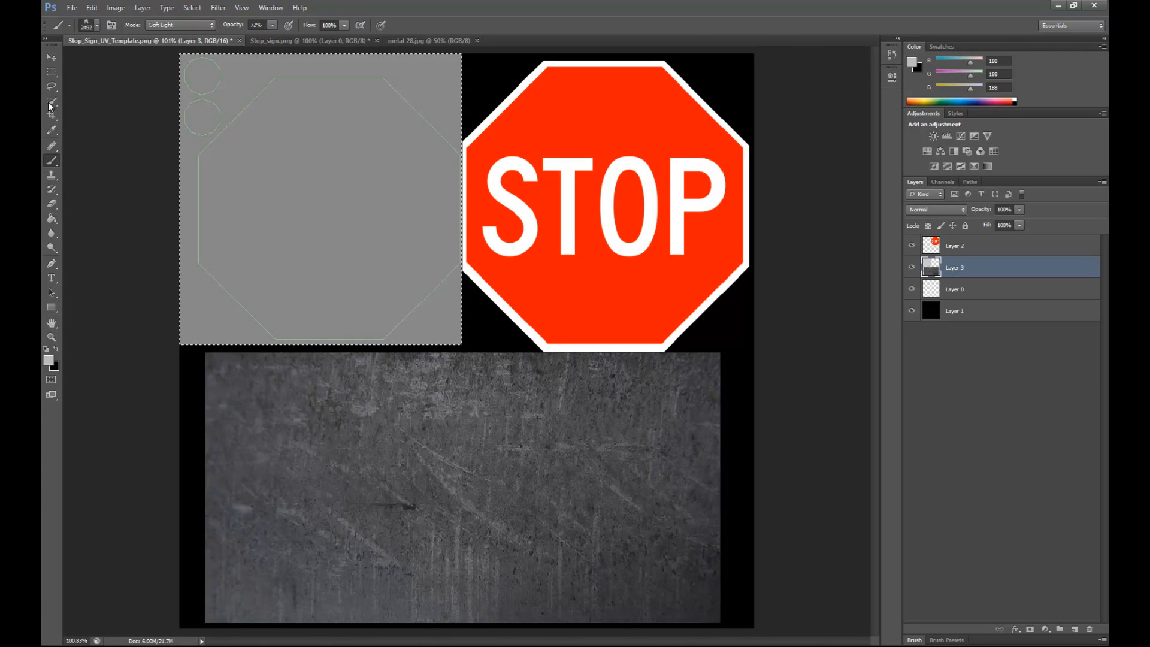
Step: Try stamping the grunge brush inside the selected grey area at 2492 px and at 484 px, undoing each stamp
{"action": "left_click", "coordinate": [55, 74]}
{"action": "left_click", "coordinate": [52, 161]}
{"action": "left_click", "coordinate": [359, 203]}
{"action": "key", "text": "ctrl+z"}
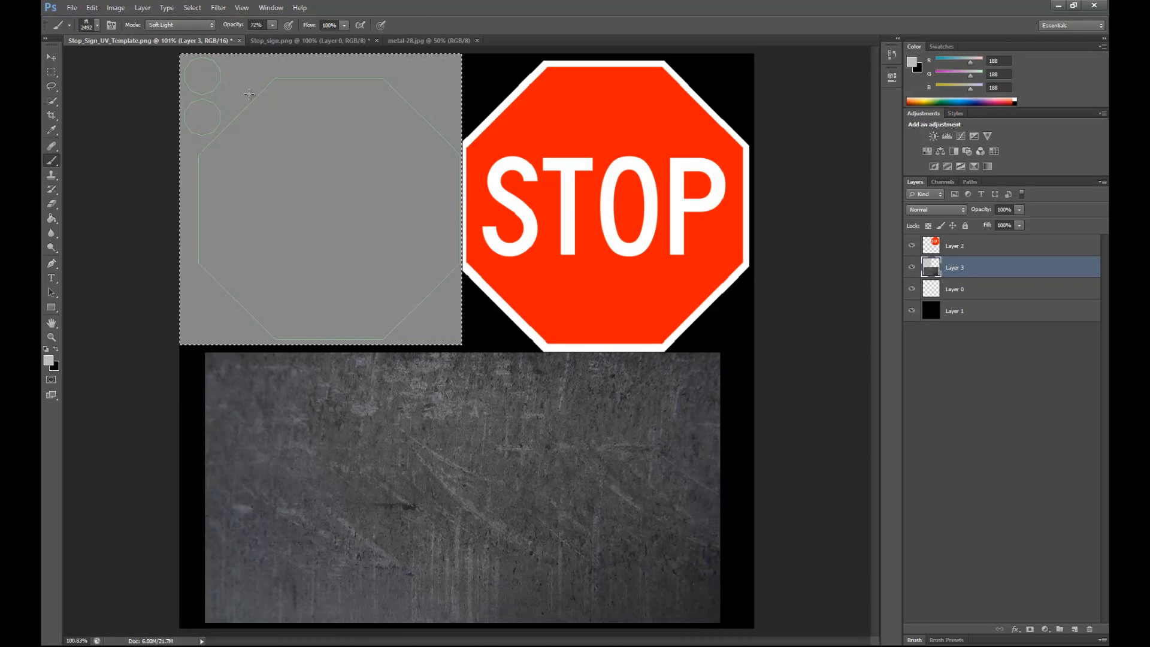
{"action": "right_click", "coordinate": [337, 201]}
{"action": "left_click_drag", "start_coordinate": [370, 202], "coordinate": [405, 204]}
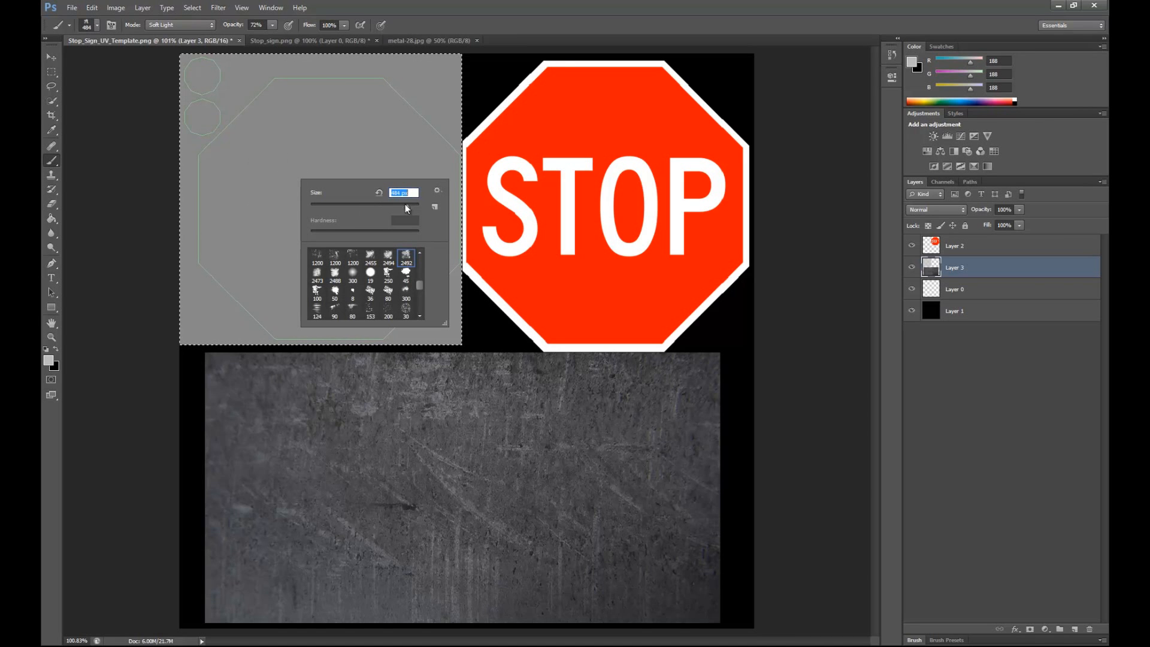
{"action": "left_click", "coordinate": [284, 175]}
{"action": "key", "text": "ctrl+z"}
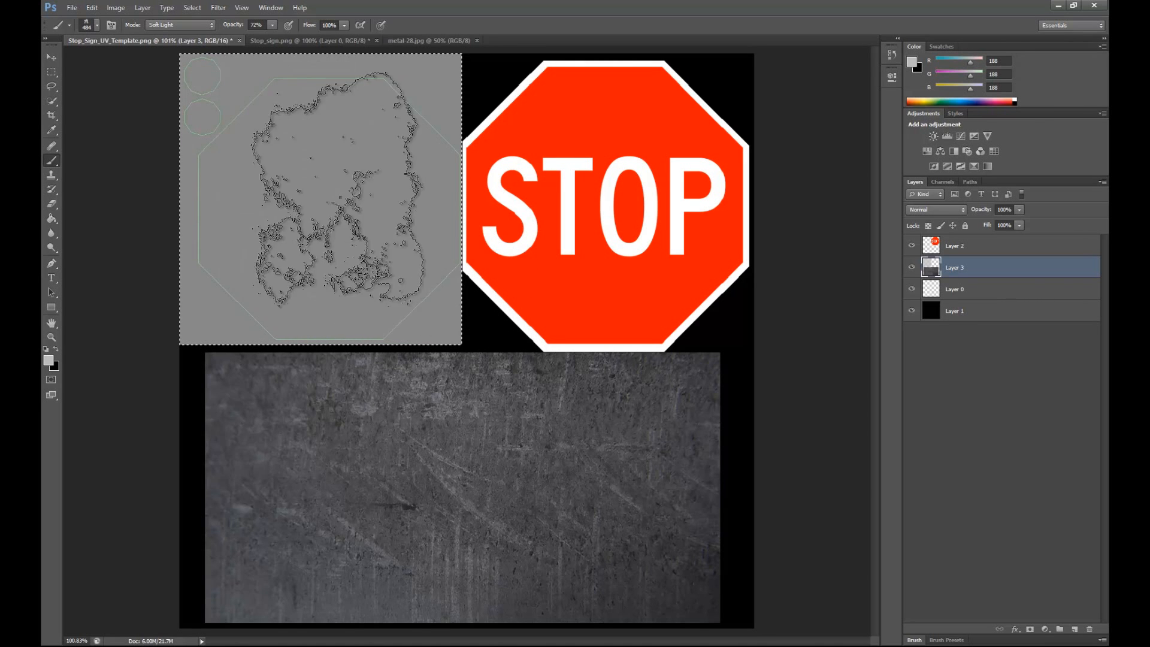
Step: Stamp the grunge brush over the selected grey area at 1521 px and 30% opacity, and clear the selection
{"action": "right_click", "coordinate": [341, 201]}
{"action": "left_click", "coordinate": [299, 179]}
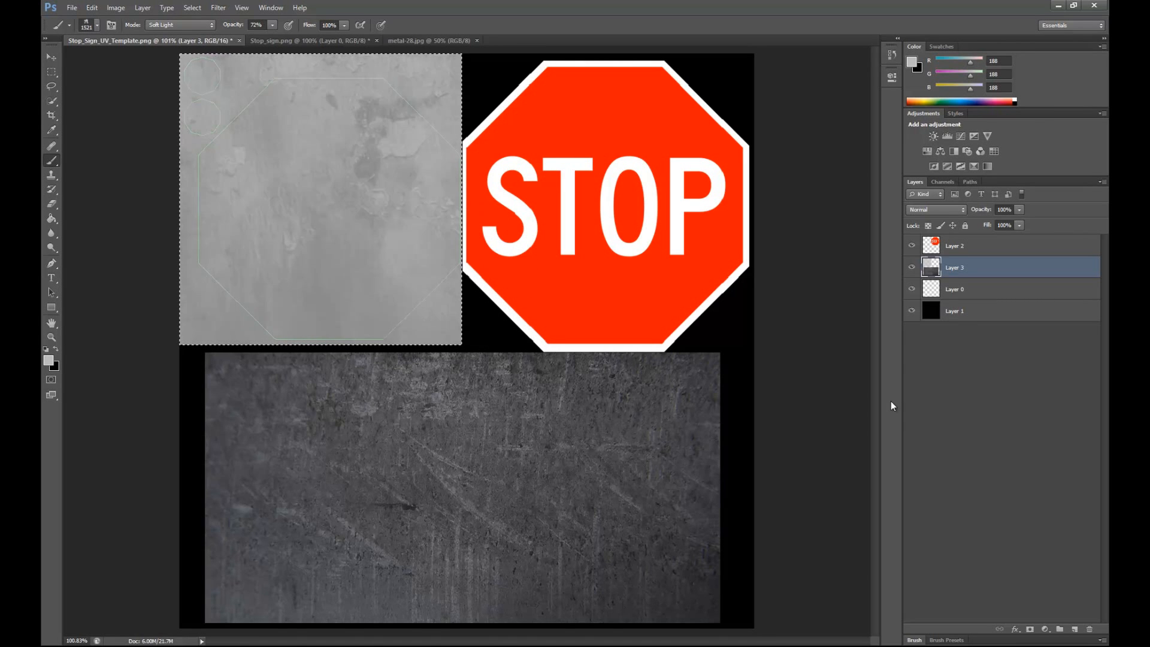
{"action": "key", "text": "ctrl+z"}
{"action": "left_click_drag", "start_coordinate": [272, 27], "coordinate": [247, 39]}
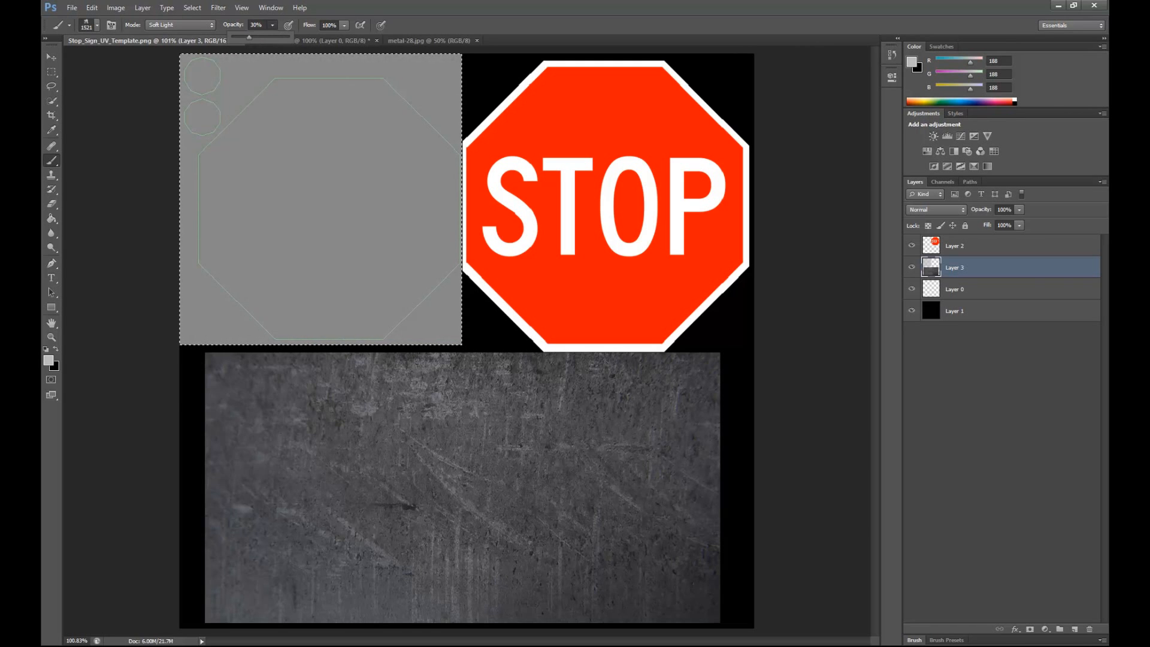
{"action": "left_click", "coordinate": [305, 185]}
{"action": "left_click", "coordinate": [52, 71]}
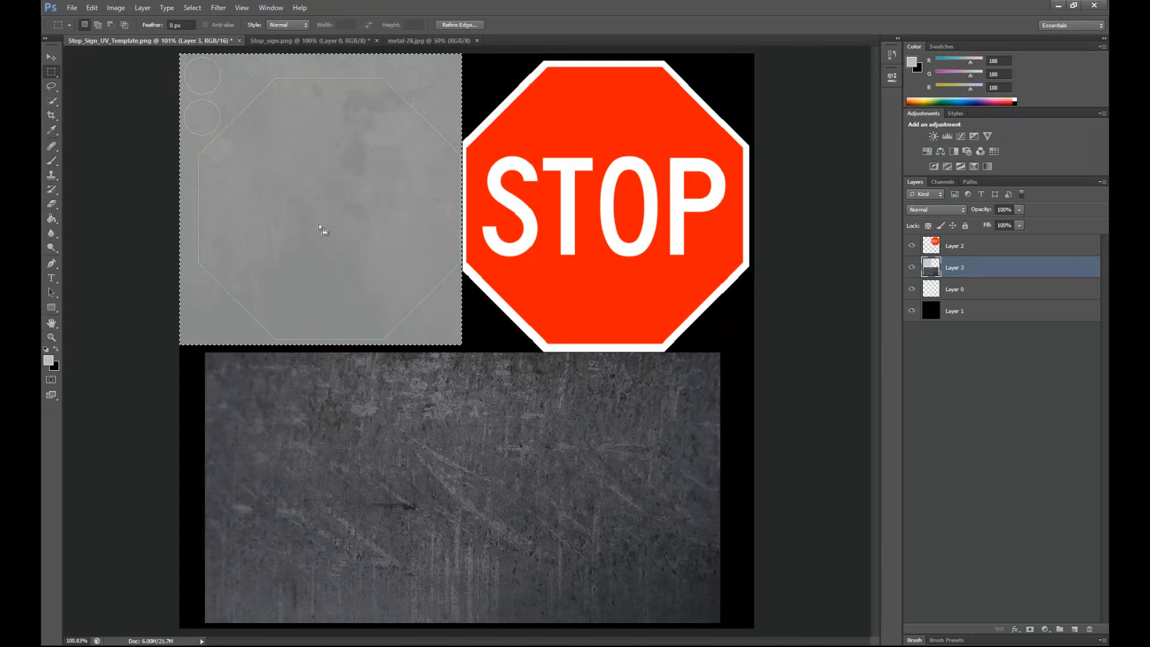
{"action": "key", "text": "ctrl+d"}
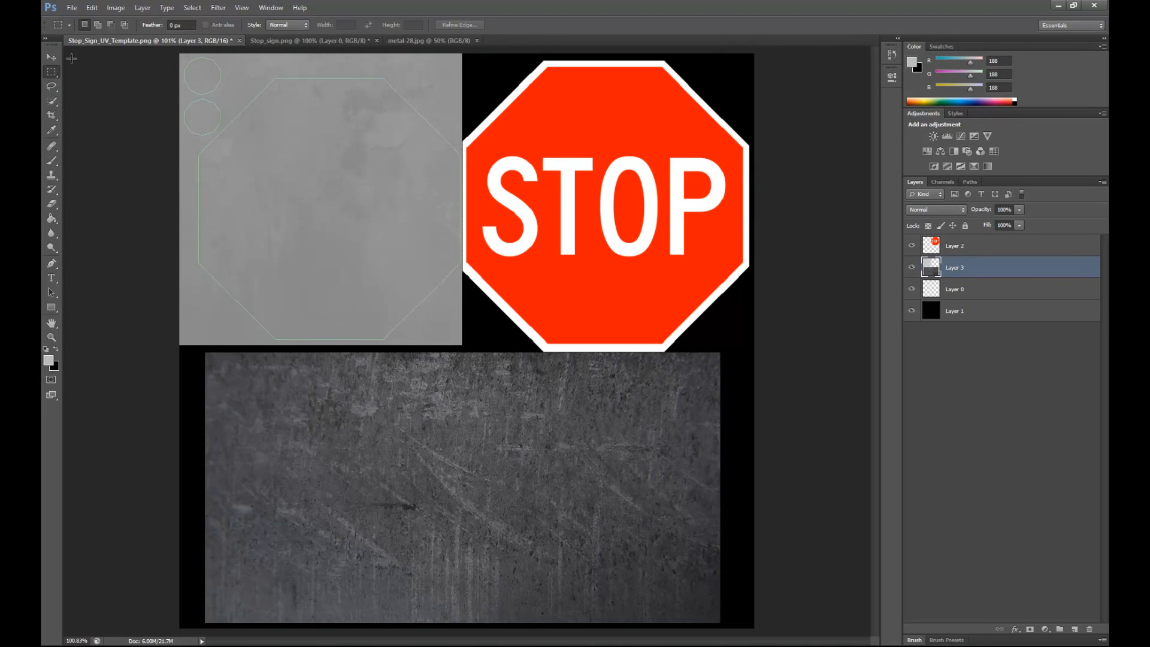
Step: Toggle the visibility of Layer 0 with the UV outline to check it, and delete that layer
{"action": "key", "text": "v"}
{"action": "left_click", "coordinate": [957, 293]}
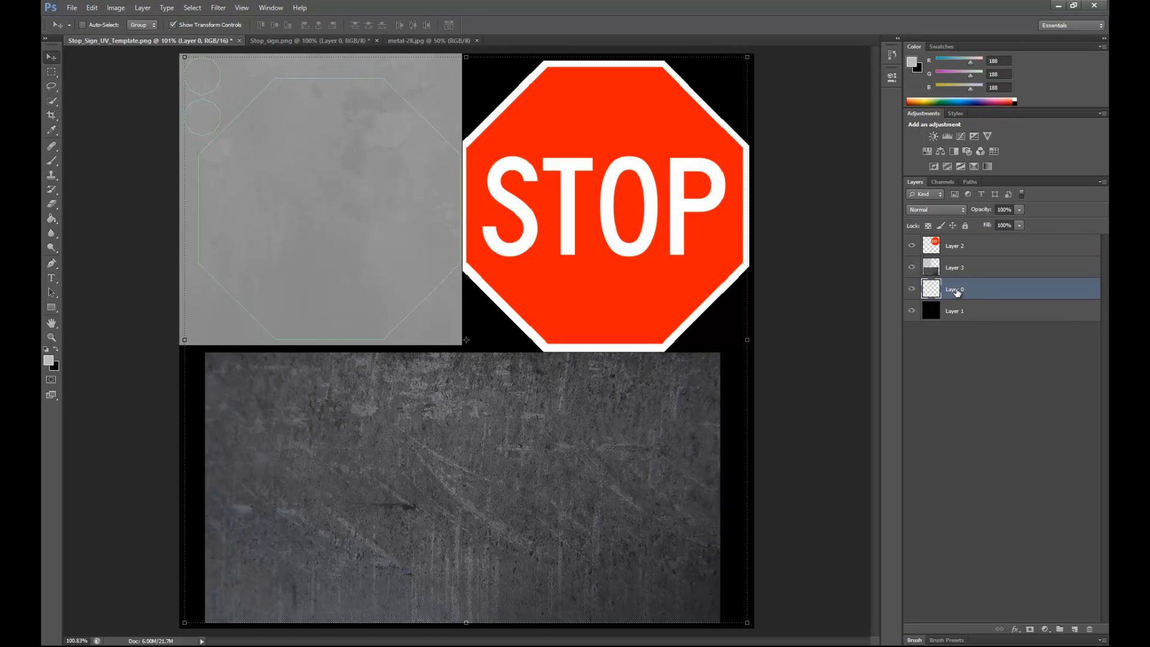
{"action": "left_click", "coordinate": [913, 290]}
{"action": "left_click", "coordinate": [913, 290]}
{"action": "left_click", "coordinate": [913, 290]}
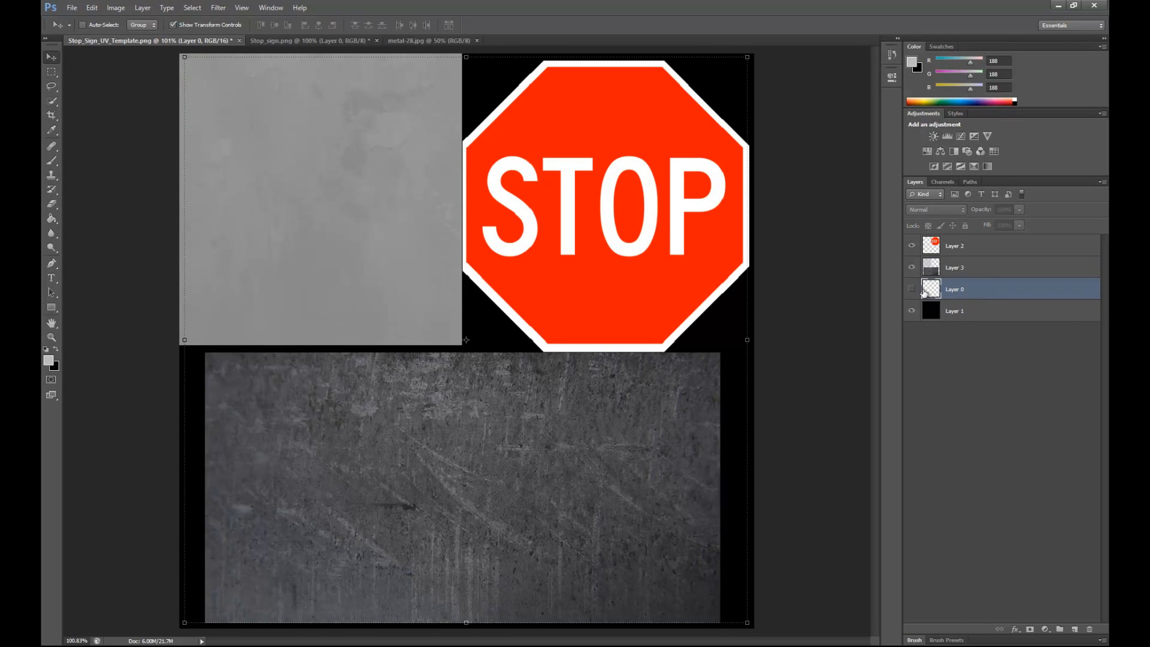
{"action": "key", "text": "Delete"}
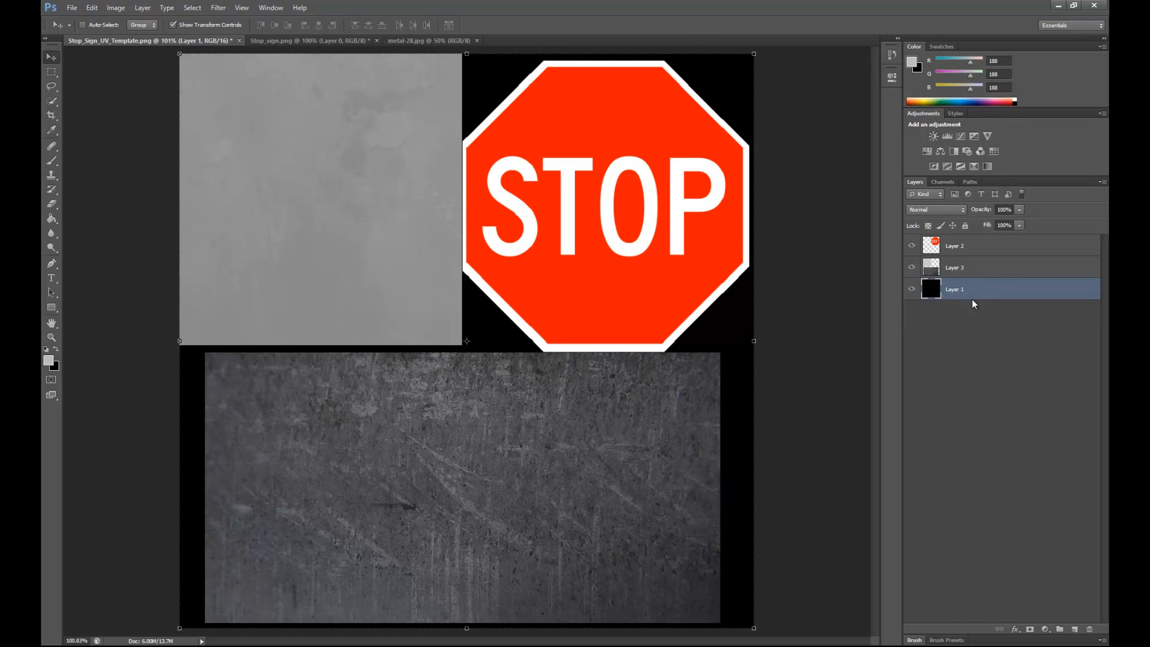
Step: Flatten the stop sign, metal and black layers into a single background
{"action": "left_click", "coordinate": [974, 250]}
{"action": "left_click", "coordinate": [142, 9]}
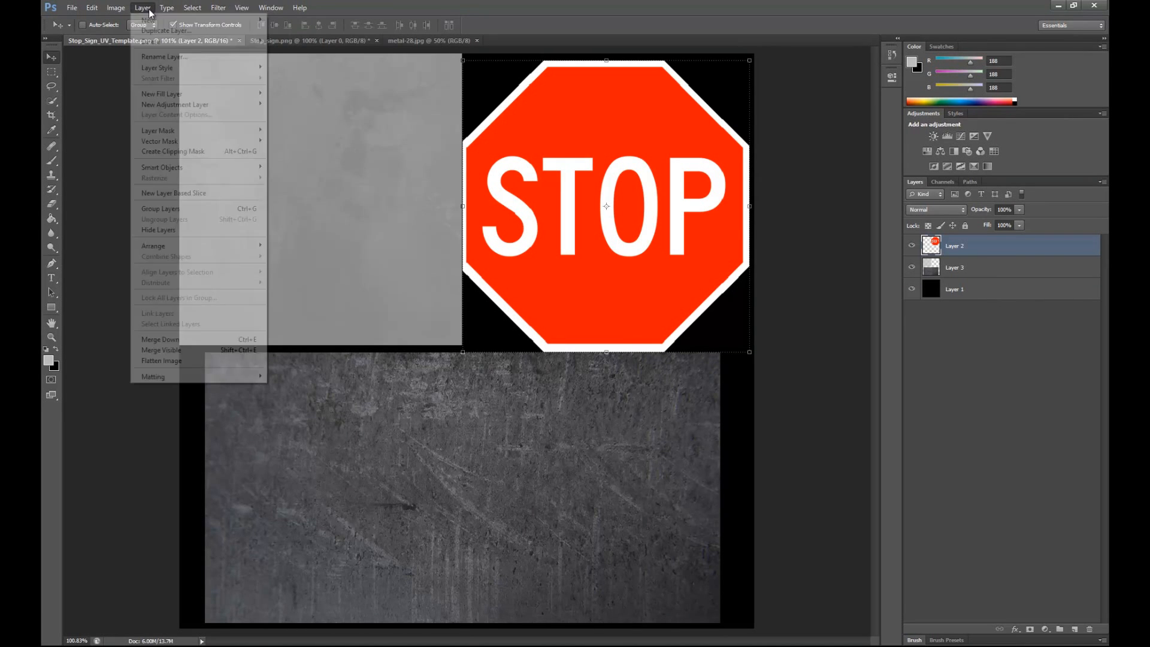
{"action": "left_click", "coordinate": [186, 361]}
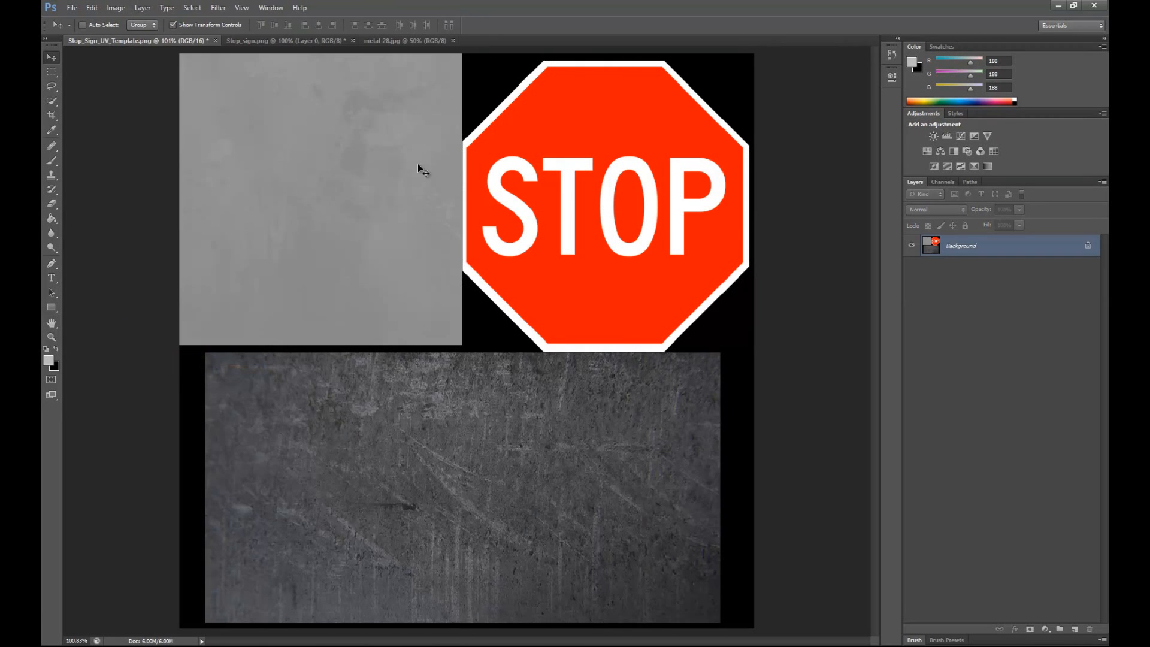
Step: Close the Stop_sign.png and metal-28.jpg source documents, keeping only the UV template open
{"action": "left_click", "coordinate": [353, 40]}
{"action": "left_click", "coordinate": [603, 240]}
{"action": "left_click", "coordinate": [258, 41]}
{"action": "left_click", "coordinate": [315, 41]}
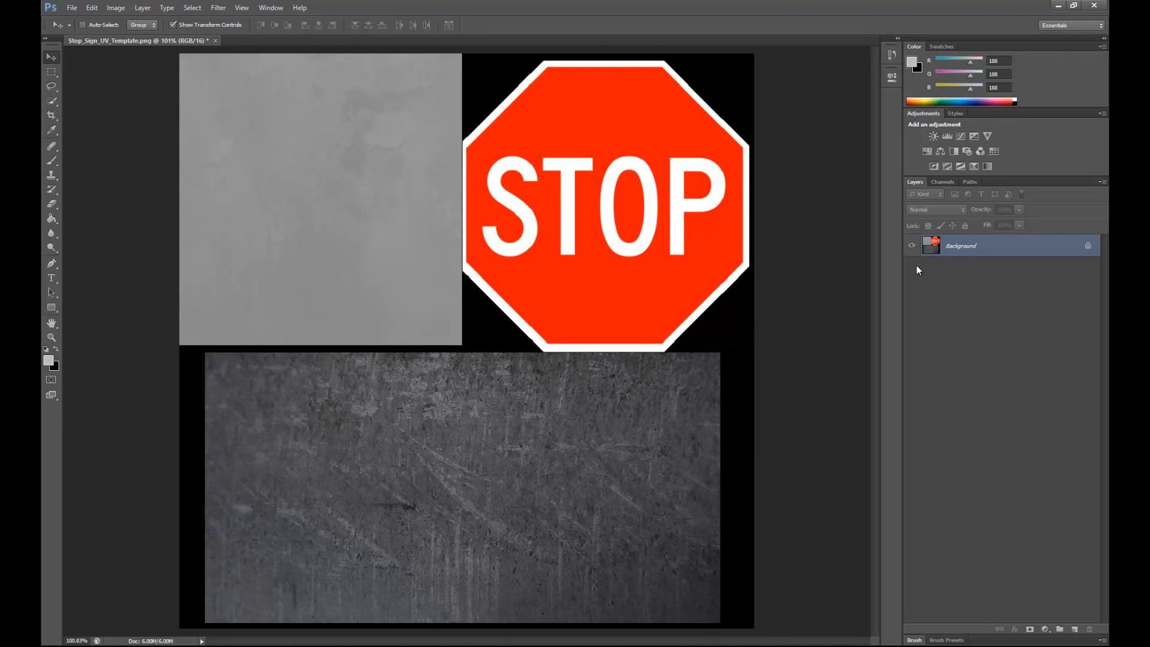
Step: Add a new layer above the flattened background and bring up the Quick Selection and Magic Wand tool choices
{"action": "left_click", "coordinate": [1074, 629]}
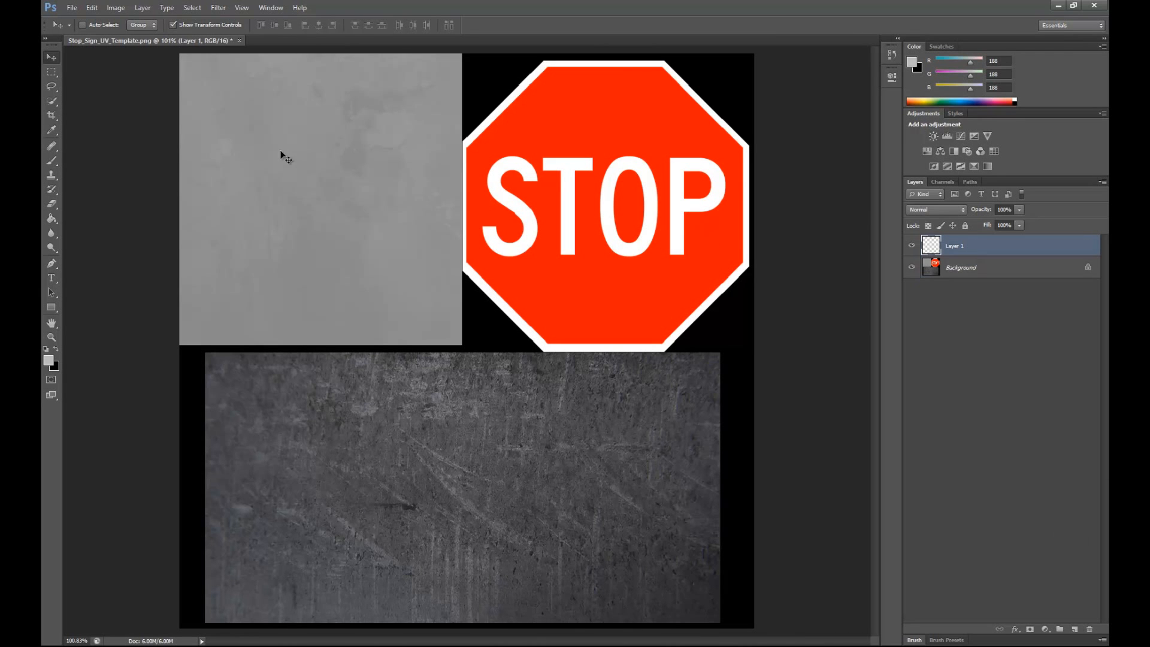
{"action": "left_click", "coordinate": [51, 162]}
{"action": "right_click", "coordinate": [442, 212]}
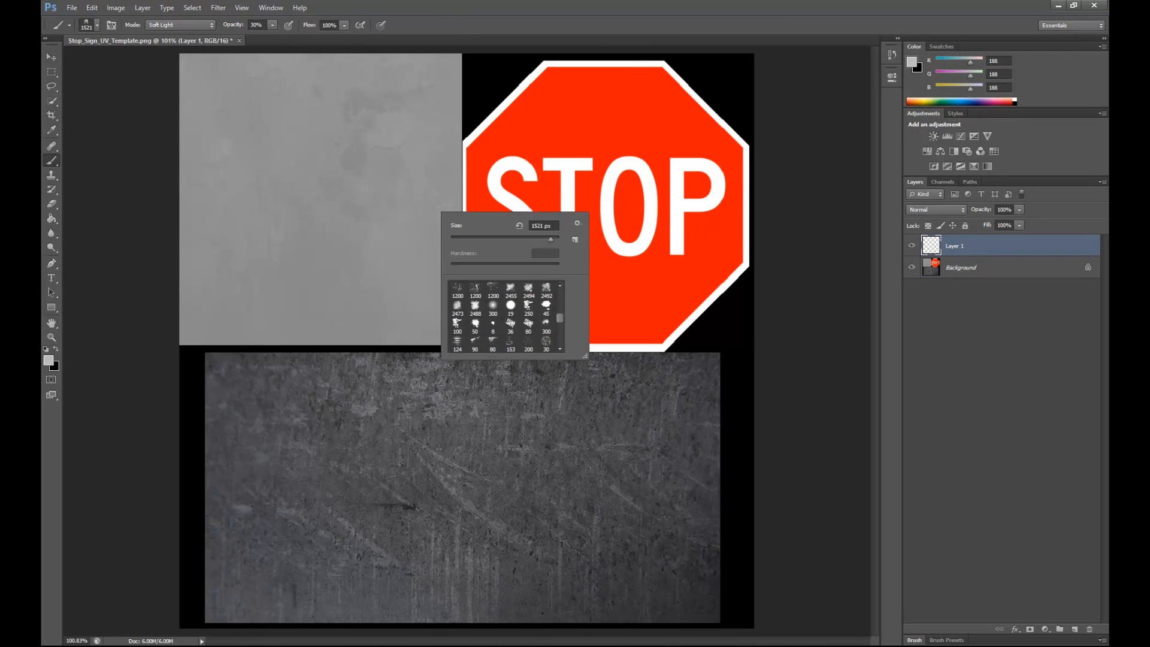
{"action": "left_click", "coordinate": [52, 102]}
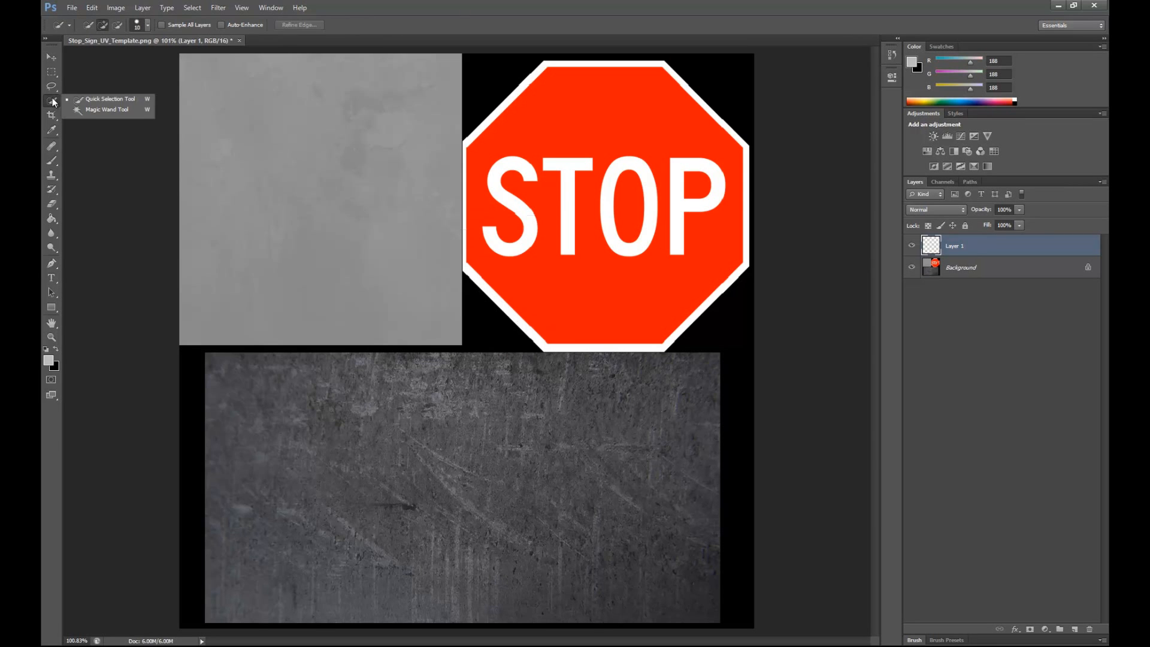
Step: Make a perfectly circular selection overlapping the middle of the stop sign's lower edge with the Elliptical Marquee tool
{"action": "left_click", "coordinate": [49, 73]}
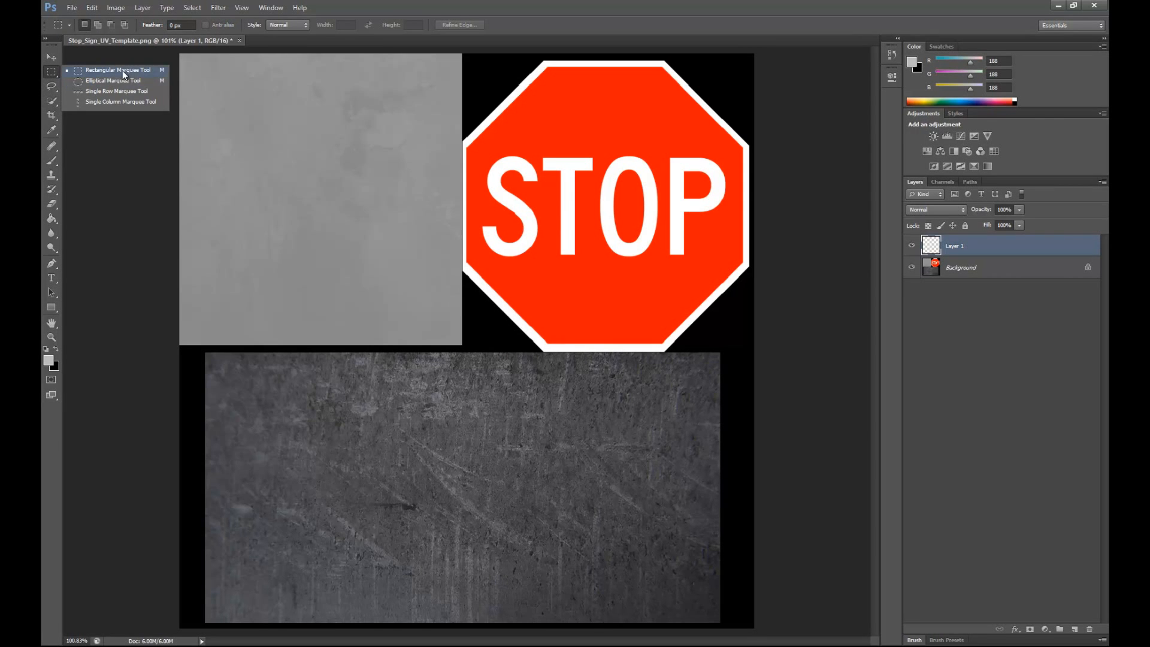
{"action": "left_click", "coordinate": [139, 80]}
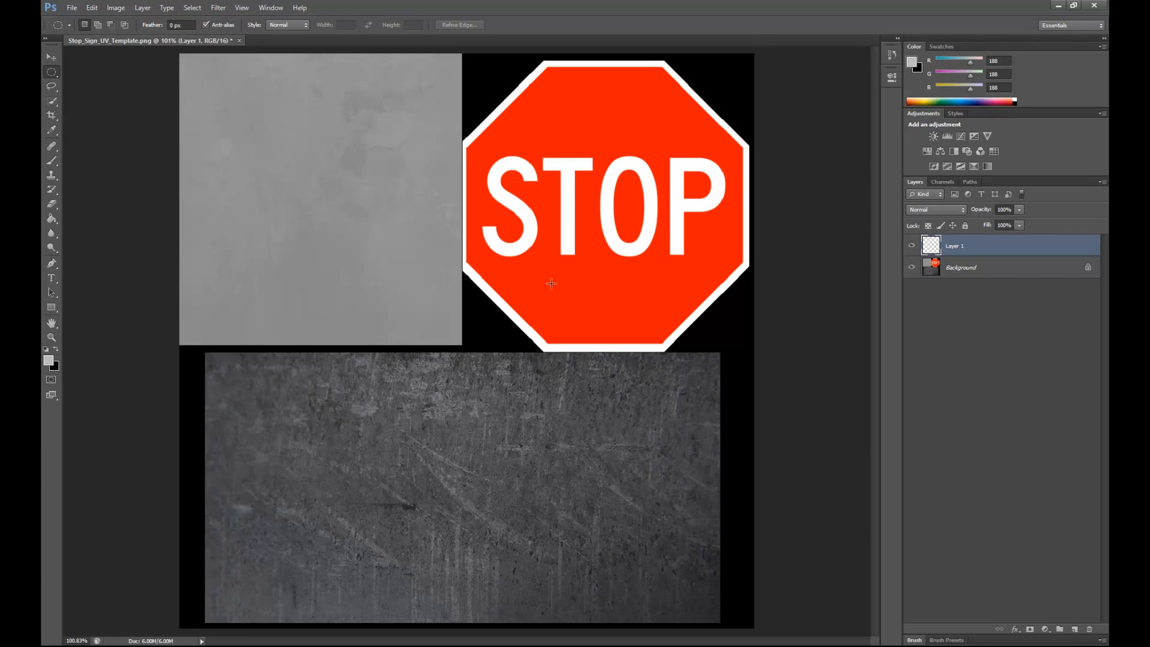
{"action": "mouse_move", "coordinate": [535, 273]}
{"action": "left_mouse_down", "text": "shift"}
{"action": "mouse_move", "coordinate": [806, 479]}
{"action": "mouse_move", "coordinate": [614, 320]}
{"action": "mouse_move", "coordinate": [762, 399]}
{"action": "left_mouse_up", "text": "shift"}
Step: Switch to the Brush tool and set the foreground color to a light gray of RGB 227, 227, 227
{"action": "key", "text": "b"}
{"action": "left_click", "coordinate": [48, 362]}
{"action": "left_click", "coordinate": [683, 119]}
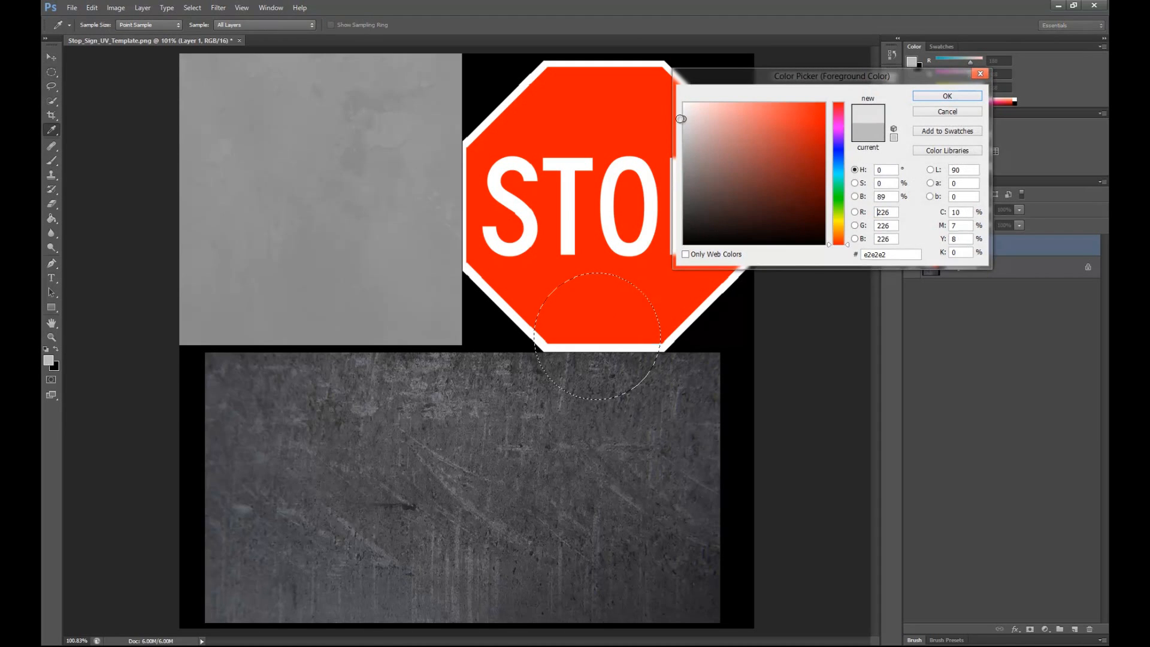
{"action": "key", "text": "Return"}
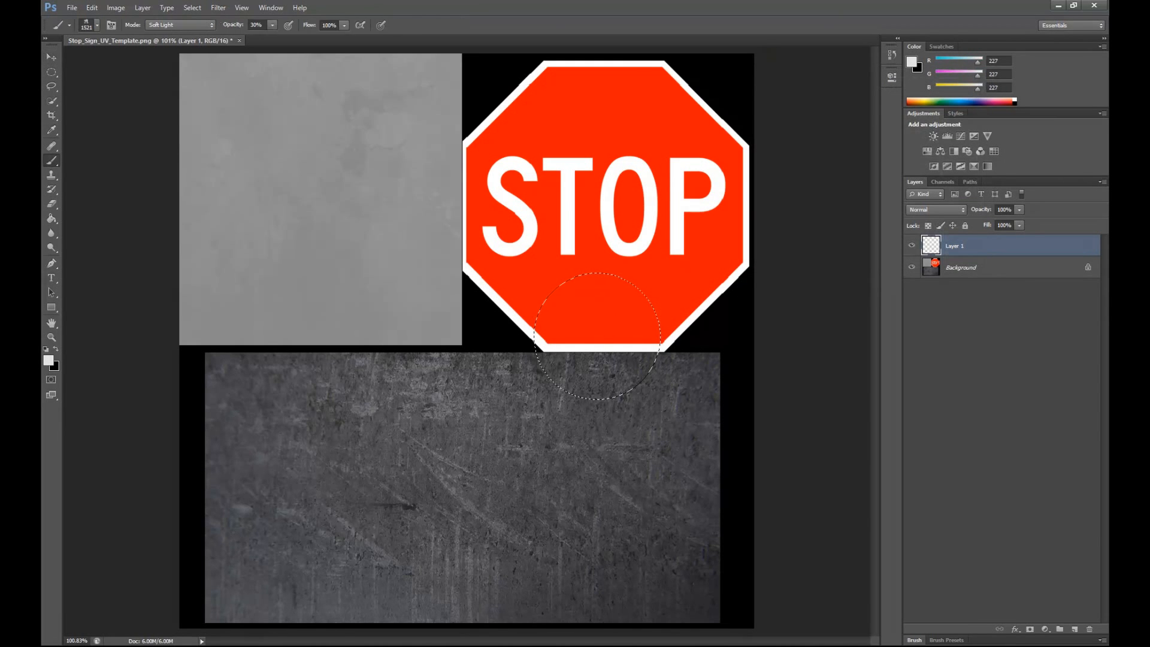
Step: Choose a hard round brush tip and paint a dab inside the circular selection
{"action": "right_click", "coordinate": [598, 336]}
{"action": "left_click_drag", "start_coordinate": [648, 420], "coordinate": [653, 394]}
{"action": "left_click", "coordinate": [567, 386]}
{"action": "left_click", "coordinate": [598, 336]}
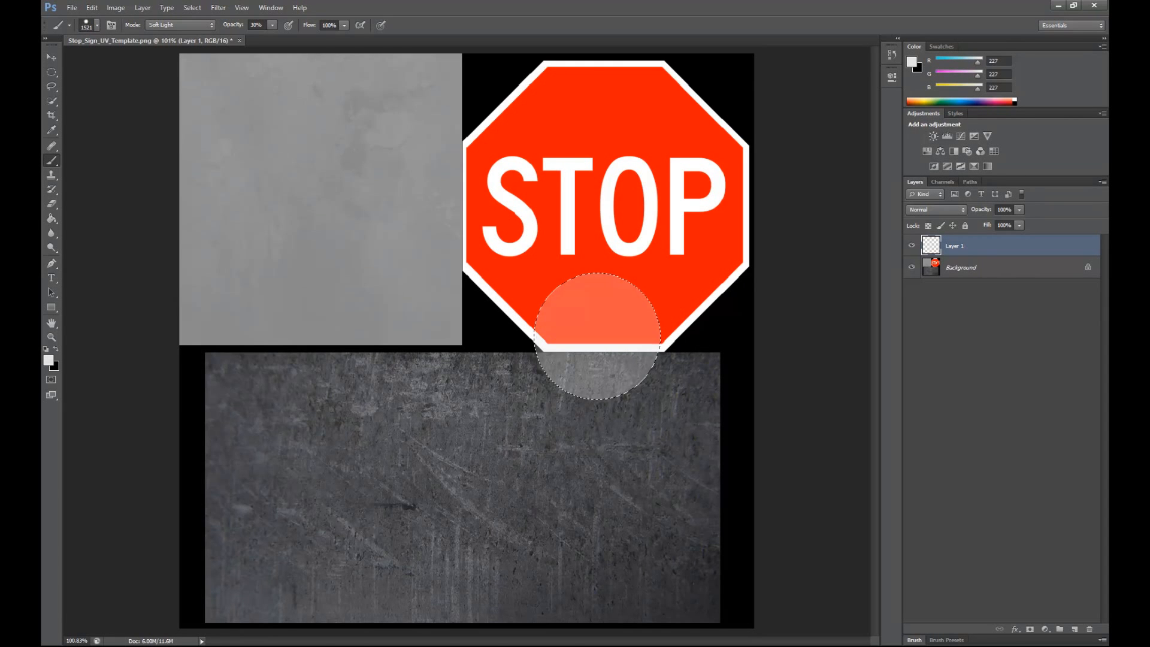
Step: Set the brush's blending mode to Normal and its opacity to 100%
{"action": "left_click", "coordinate": [200, 25]}
{"action": "left_click", "coordinate": [201, 36]}
{"action": "left_click", "coordinate": [196, 25]}
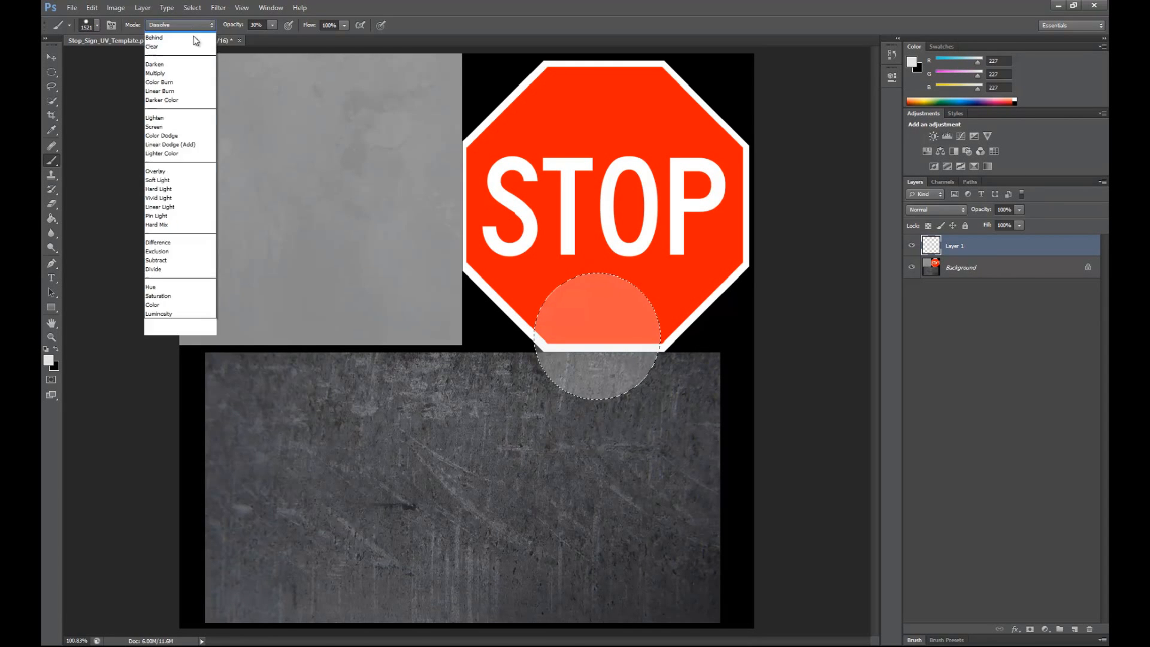
{"action": "left_click", "coordinate": [196, 35]}
{"action": "left_click", "coordinate": [261, 25]}
{"action": "left_click_drag", "start_coordinate": [283, 38], "coordinate": [314, 38]}
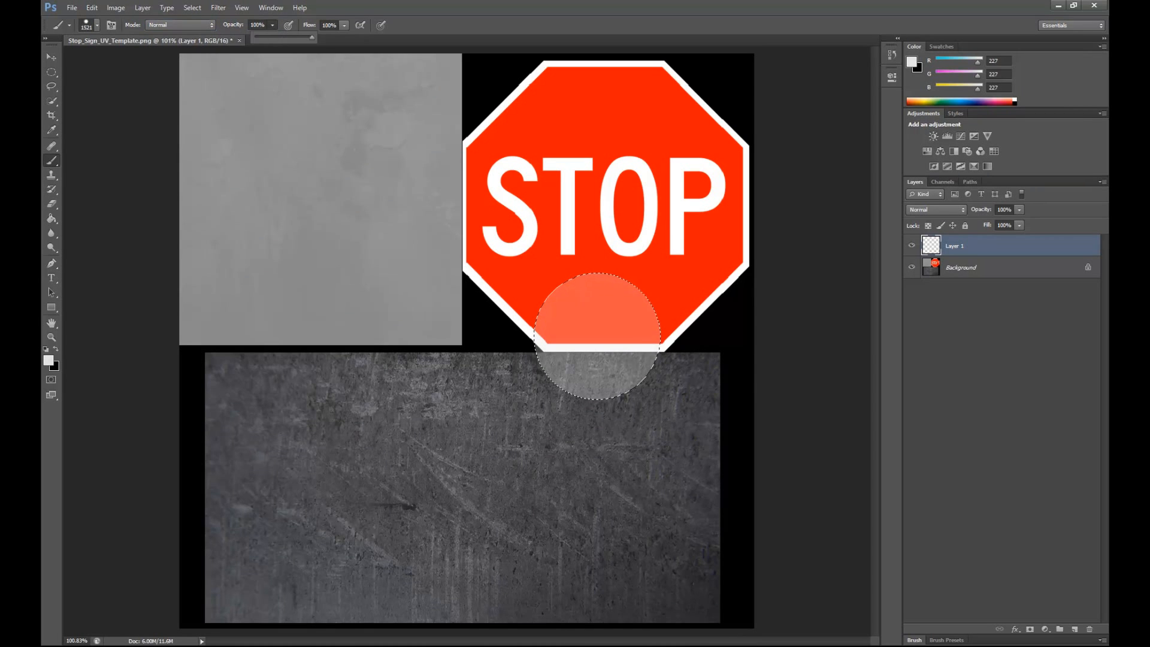
Step: Adjust the brush and paint the whole circular selection solid light gray
{"action": "right_click", "coordinate": [592, 260]}
{"action": "left_click_drag", "start_coordinate": [618, 291], "coordinate": [623, 291]}
{"action": "mouse_move", "coordinate": [590, 327]}
{"action": "left_mouse_down"}
{"action": "mouse_move", "coordinate": [526, 327]}
{"action": "mouse_move", "coordinate": [602, 286]}
{"action": "left_mouse_up"}
{"action": "right_click", "coordinate": [606, 320]}
{"action": "left_click_drag", "start_coordinate": [638, 347], "coordinate": [670, 347]}
{"action": "mouse_move", "coordinate": [599, 299]}
{"action": "left_mouse_down"}
{"action": "mouse_move", "coordinate": [578, 345]}
{"action": "mouse_move", "coordinate": [615, 341]}
{"action": "left_mouse_up"}
Step: Deselect the gray circle and scale it down to a small dot toward its lower-left corner
{"action": "left_click", "coordinate": [51, 72]}
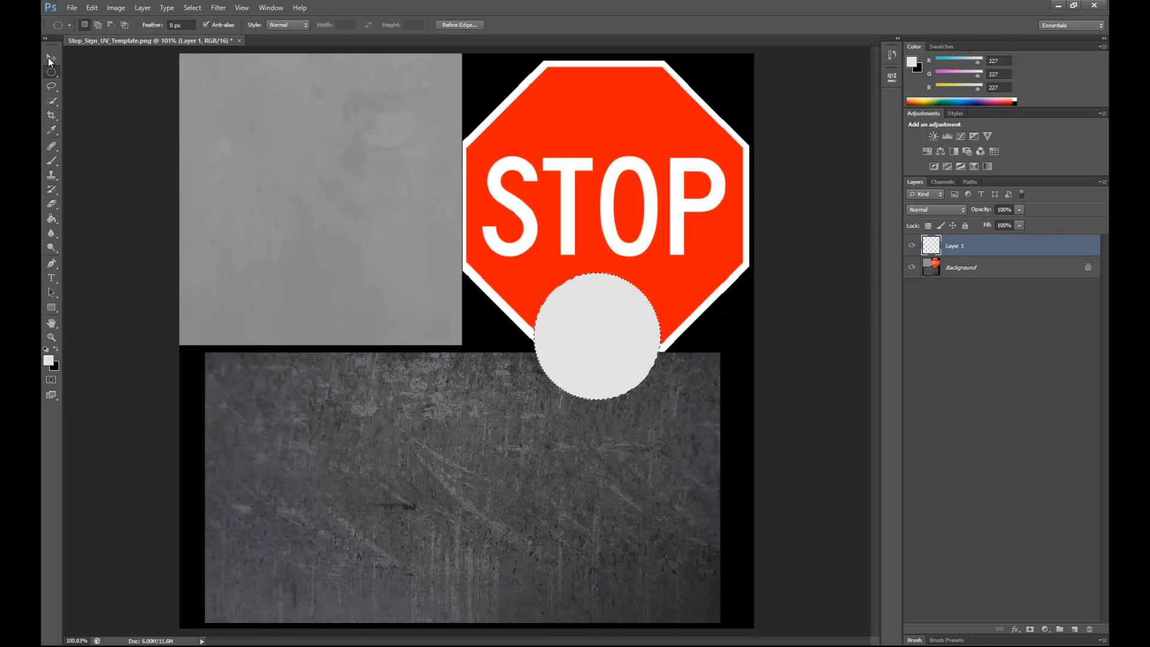
{"action": "left_click", "coordinate": [52, 57]}
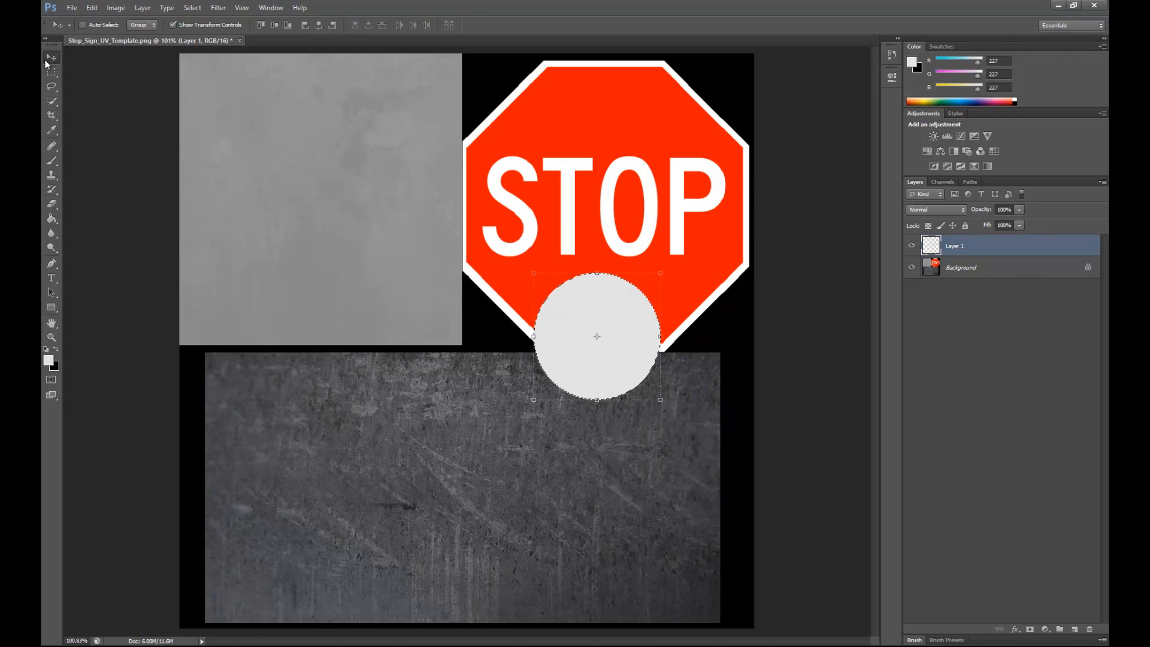
{"action": "key", "text": "ctrl+d"}
{"action": "key", "text": "m"}
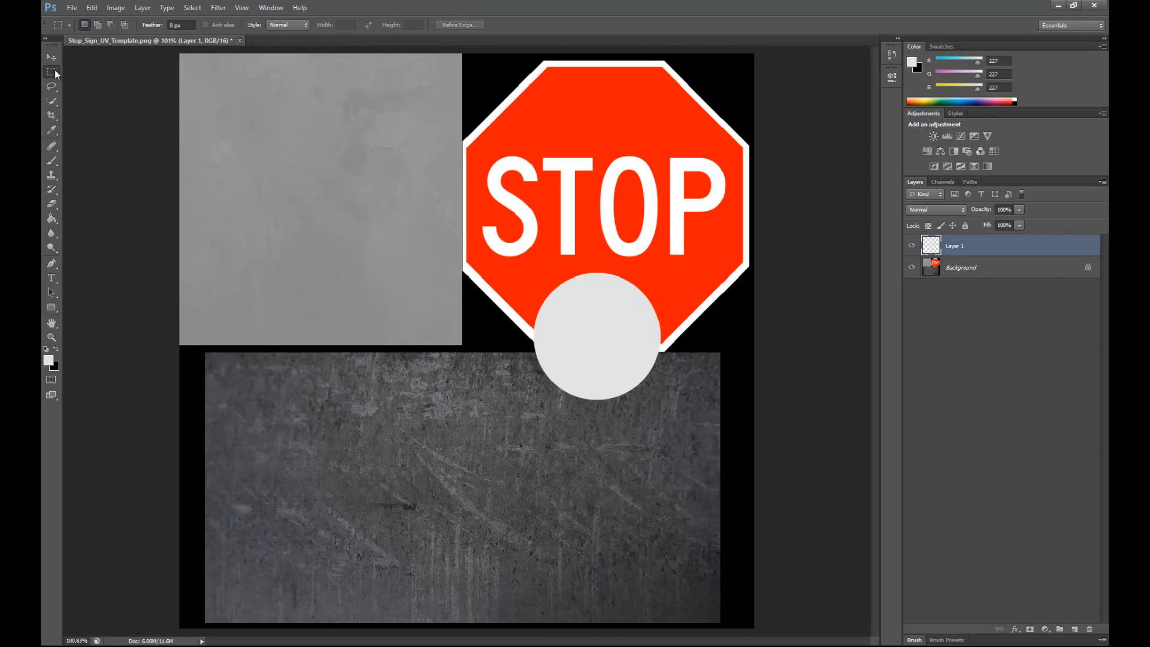
{"action": "key", "text": "v"}
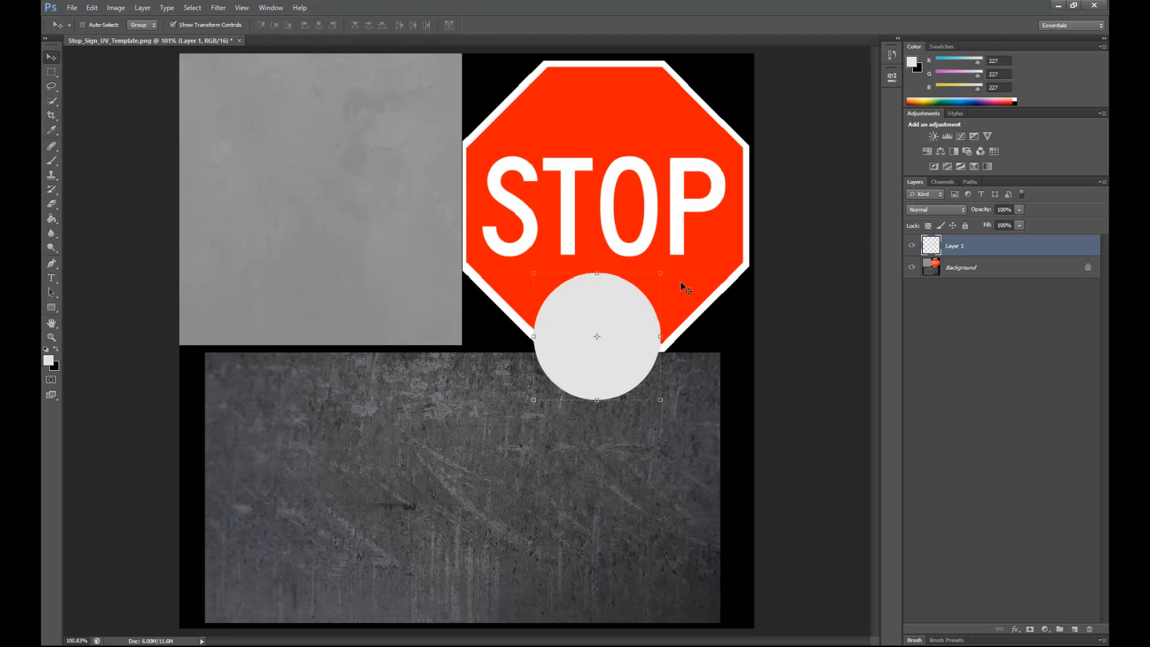
{"action": "left_click_drag", "start_coordinate": [661, 274], "coordinate": [550, 378]}
{"action": "key", "text": "Return"}
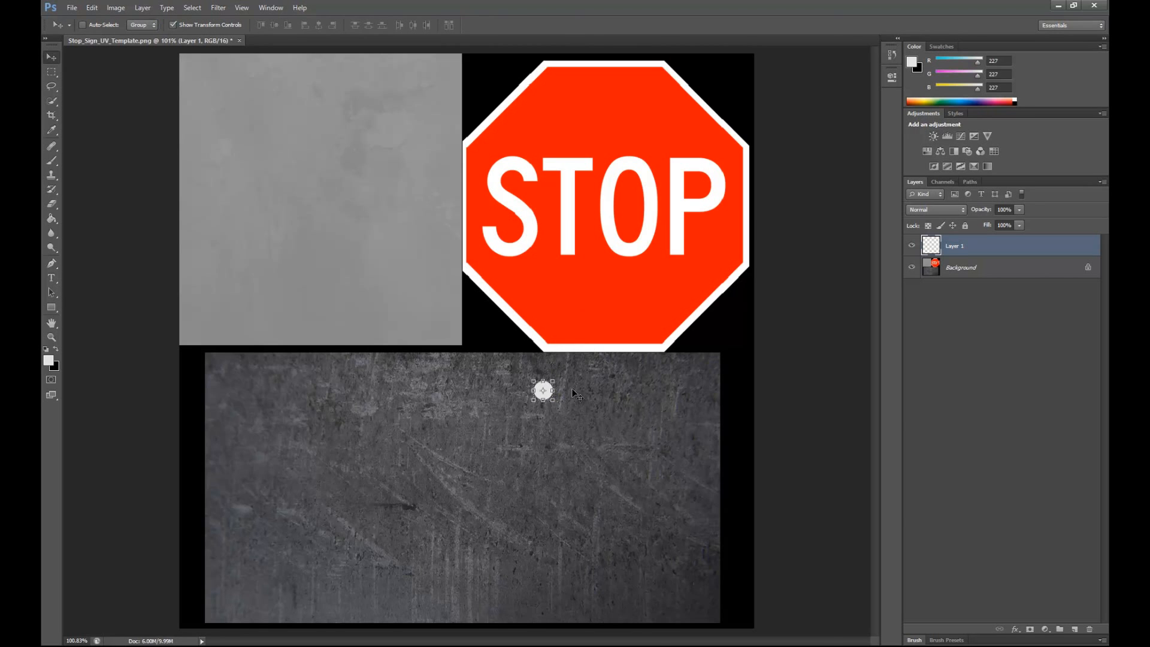
Step: Move the dot onto the red area near the sign's lower edge and shrink it slightly more
{"action": "scroll", "coordinate": [573, 387], "scroll_direction": "up", "scroll_amount": 3, "text": "alt"}
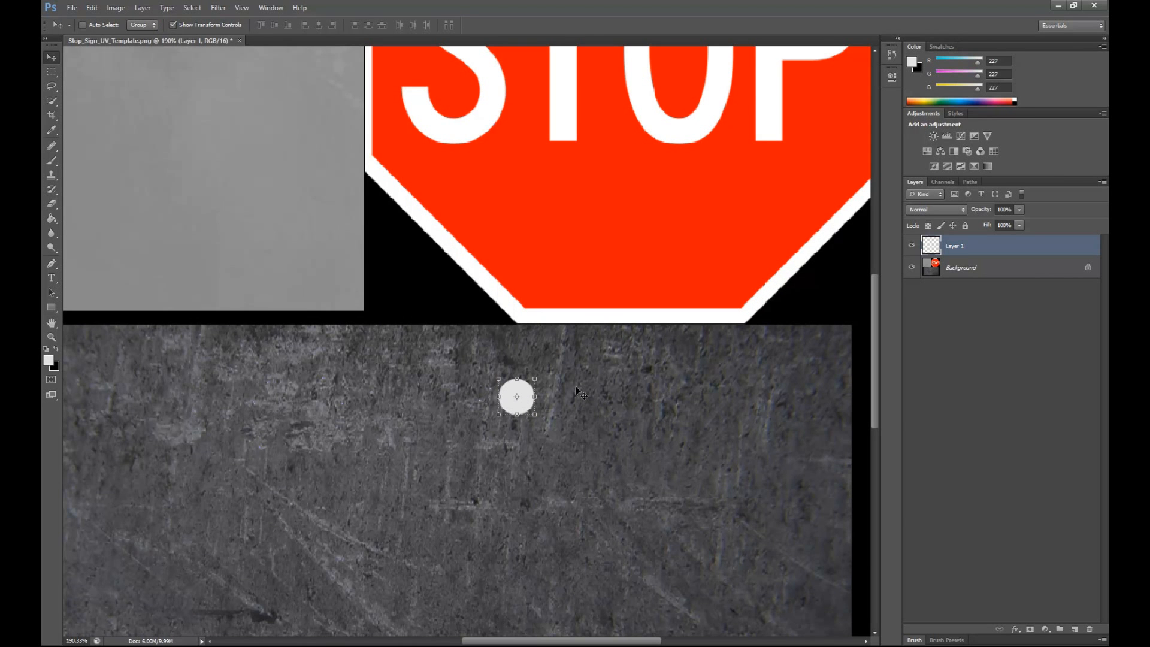
{"action": "left_click_drag", "start_coordinate": [527, 392], "coordinate": [580, 247]}
{"action": "scroll", "coordinate": [606, 239], "scroll_direction": "up", "scroll_amount": 4, "text": "alt"}
{"action": "key", "text": "Return"}
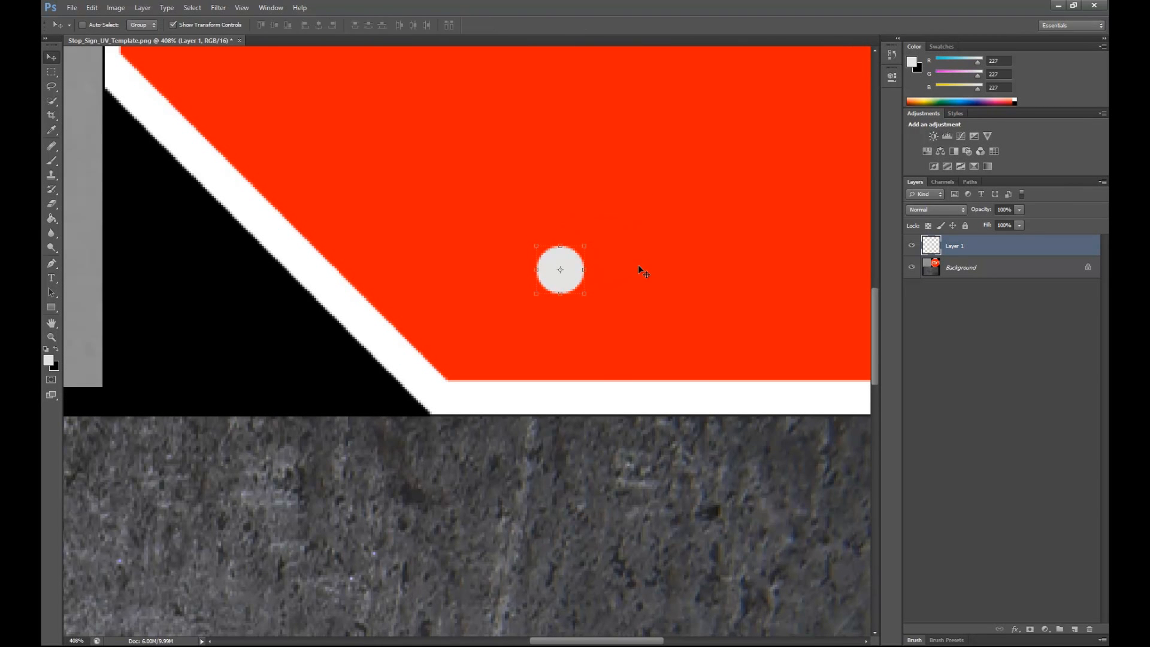
{"action": "scroll", "coordinate": [637, 264], "scroll_direction": "down", "scroll_amount": 5, "text": "alt"}
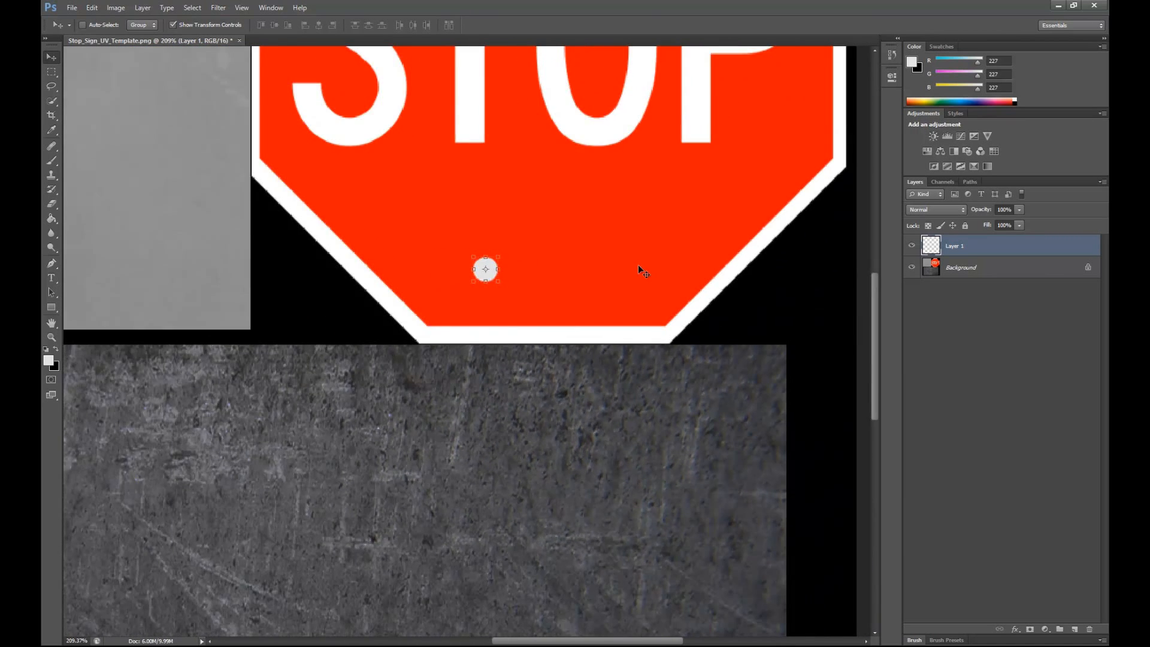
{"action": "scroll", "coordinate": [559, 294], "scroll_direction": "up", "scroll_amount": 5}
{"action": "left_click_drag", "start_coordinate": [503, 351], "coordinate": [491, 378]}
{"action": "key", "text": "ctrl+z"}
{"action": "key", "text": "Return"}
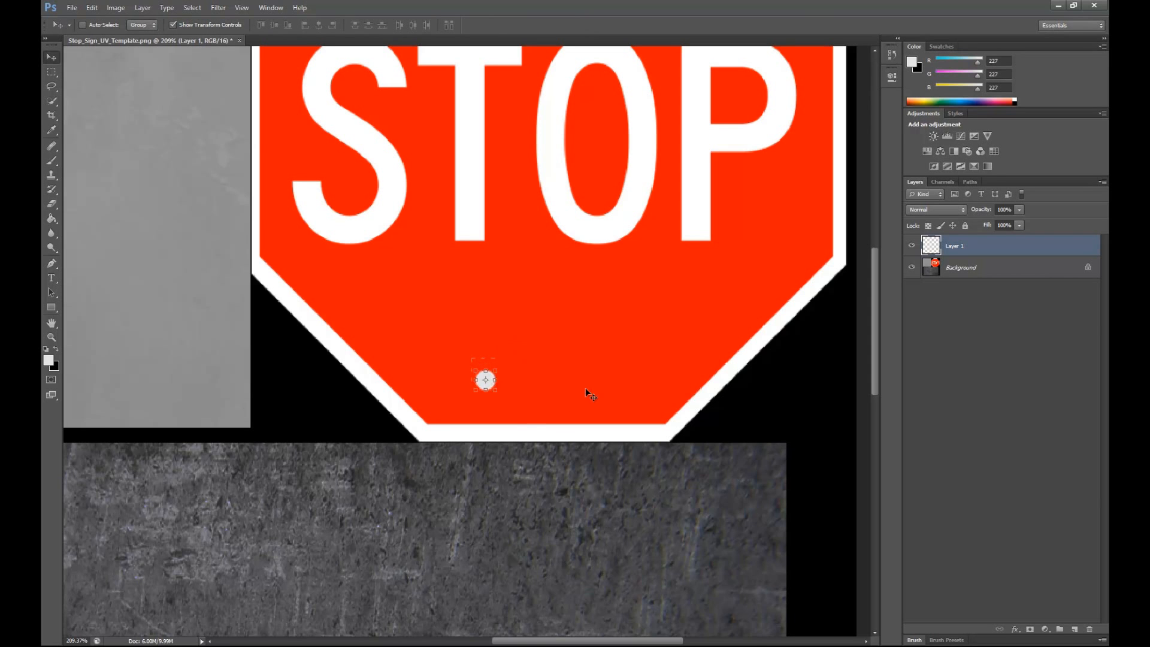
Step: Duplicate the dot's layer and place the copy to the right of the original at the same height
{"action": "scroll", "coordinate": [530, 404], "scroll_direction": "right", "scroll_amount": 3}
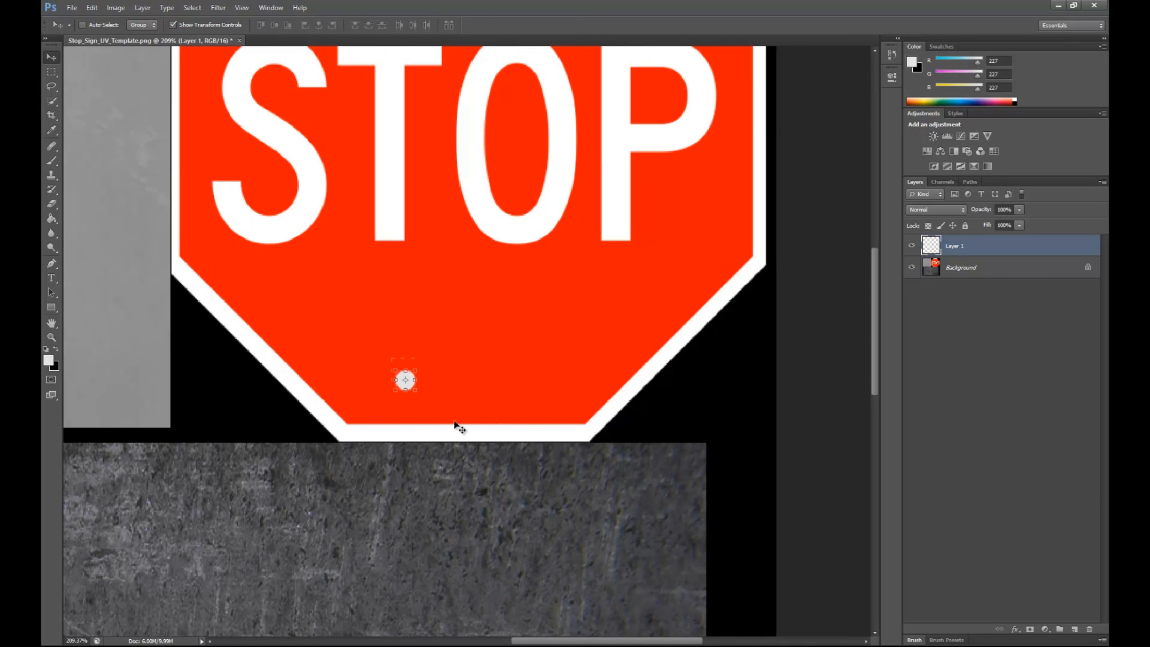
{"action": "right_click", "coordinate": [997, 239]}
{"action": "left_click", "coordinate": [1027, 274]}
{"action": "left_click", "coordinate": [671, 205]}
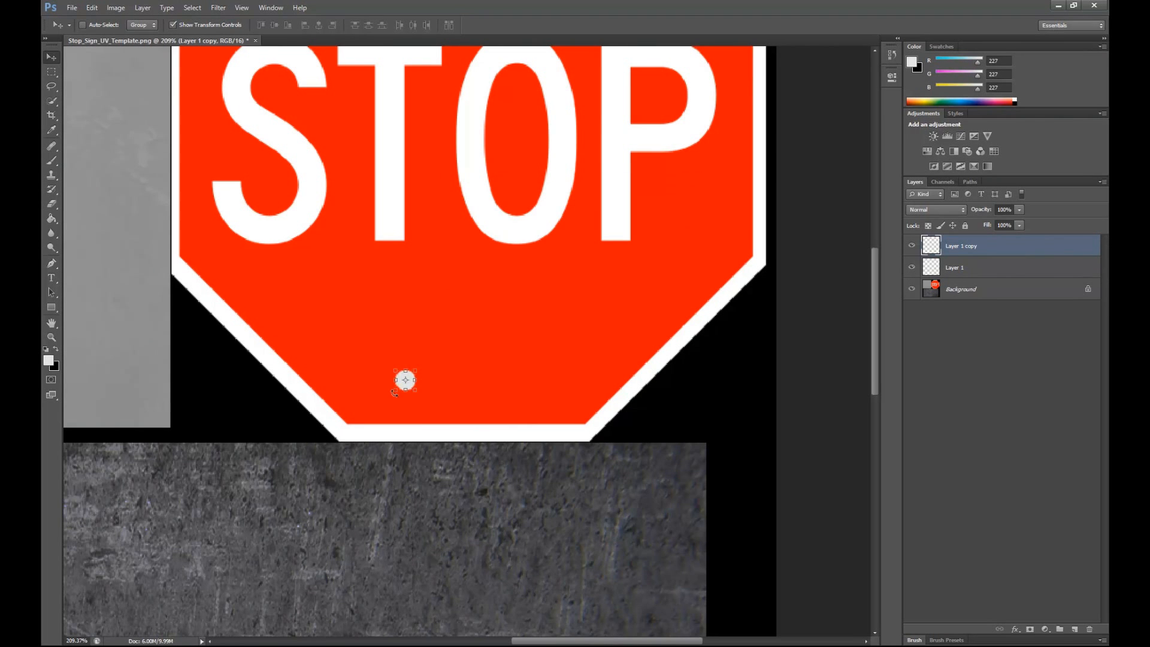
{"action": "left_click_drag", "start_coordinate": [412, 380], "coordinate": [498, 378]}
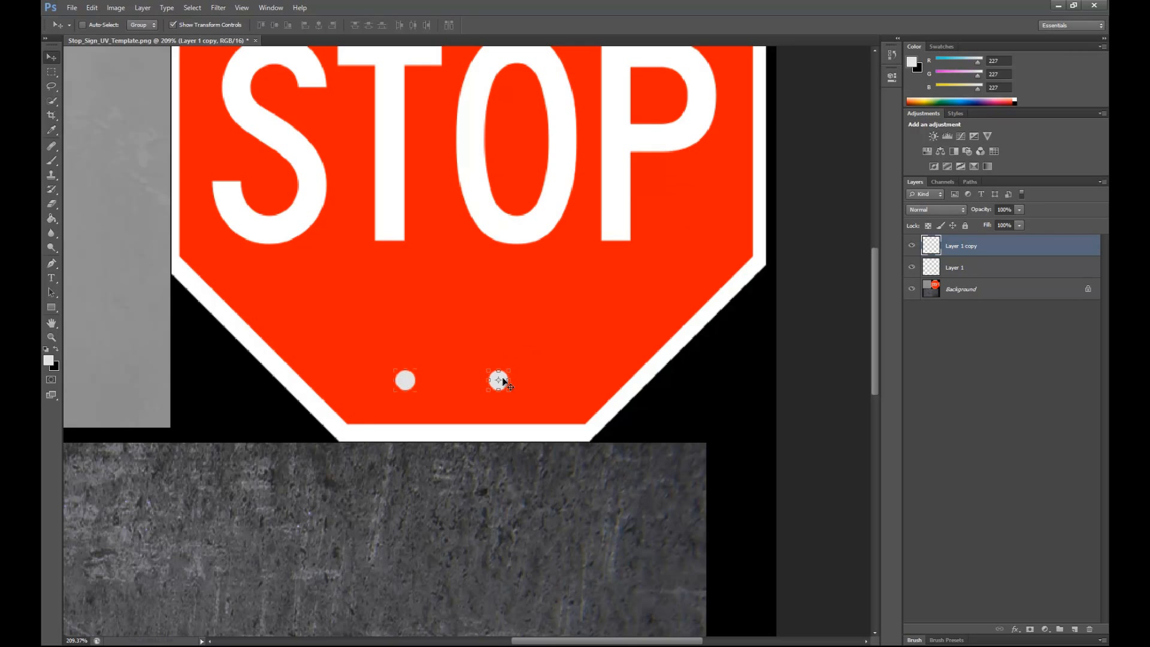
Step: Move the original dot on Layer 1 slightly to the right, closer to its copy
{"action": "right_click", "coordinate": [411, 379]}
{"action": "left_click", "coordinate": [1019, 267]}
{"action": "left_click", "coordinate": [1001, 268]}
{"action": "left_click_drag", "start_coordinate": [413, 380], "coordinate": [427, 380]}
Step: Duplicate both dot layers and move the new pair straight up to the red area above the STOP lettering
{"action": "left_click", "coordinate": [994, 252], "text": "shift"}
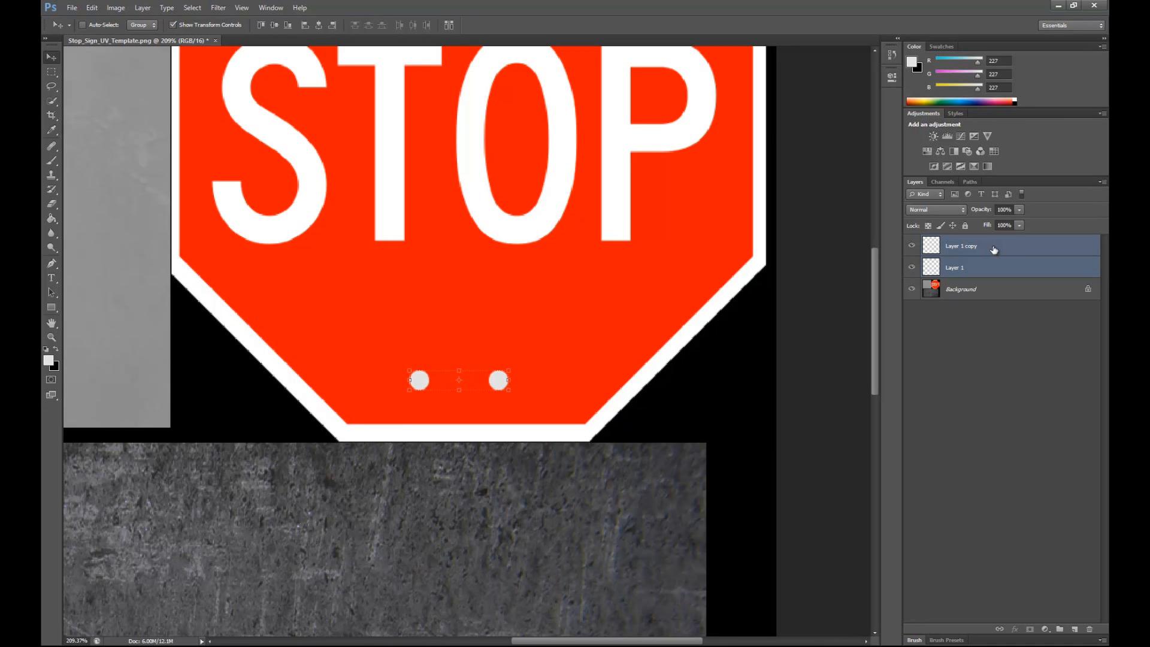
{"action": "right_click", "coordinate": [994, 249]}
{"action": "left_click", "coordinate": [1036, 285]}
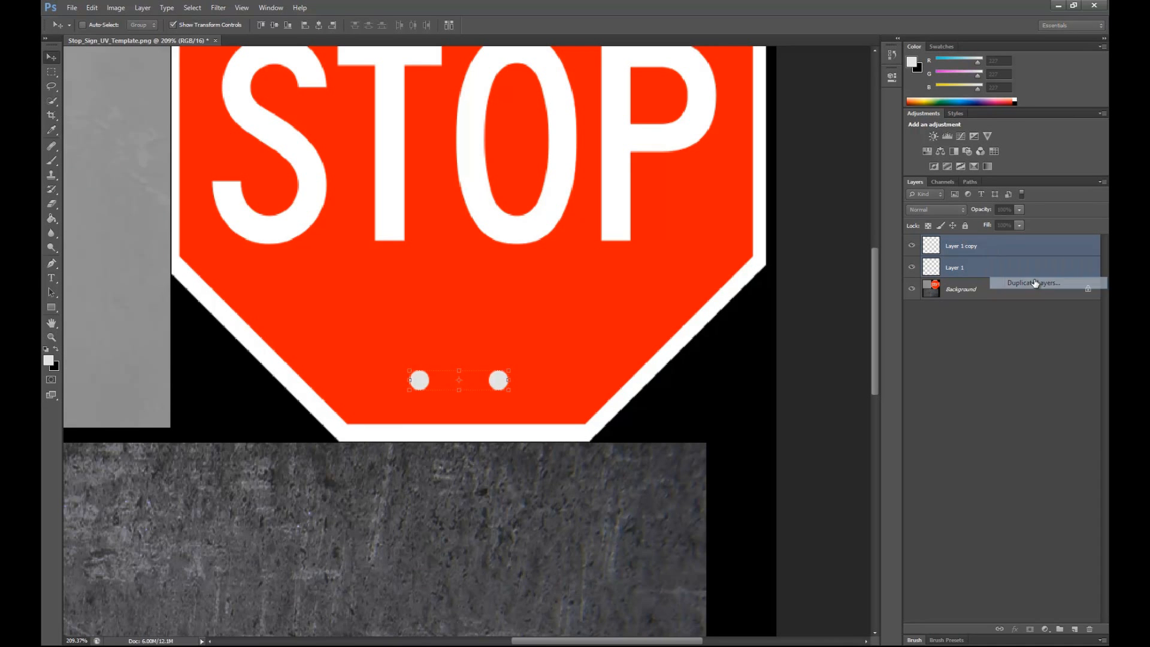
{"action": "left_click", "coordinate": [670, 206]}
{"action": "scroll", "coordinate": [455, 203], "scroll_direction": "up", "scroll_amount": 5}
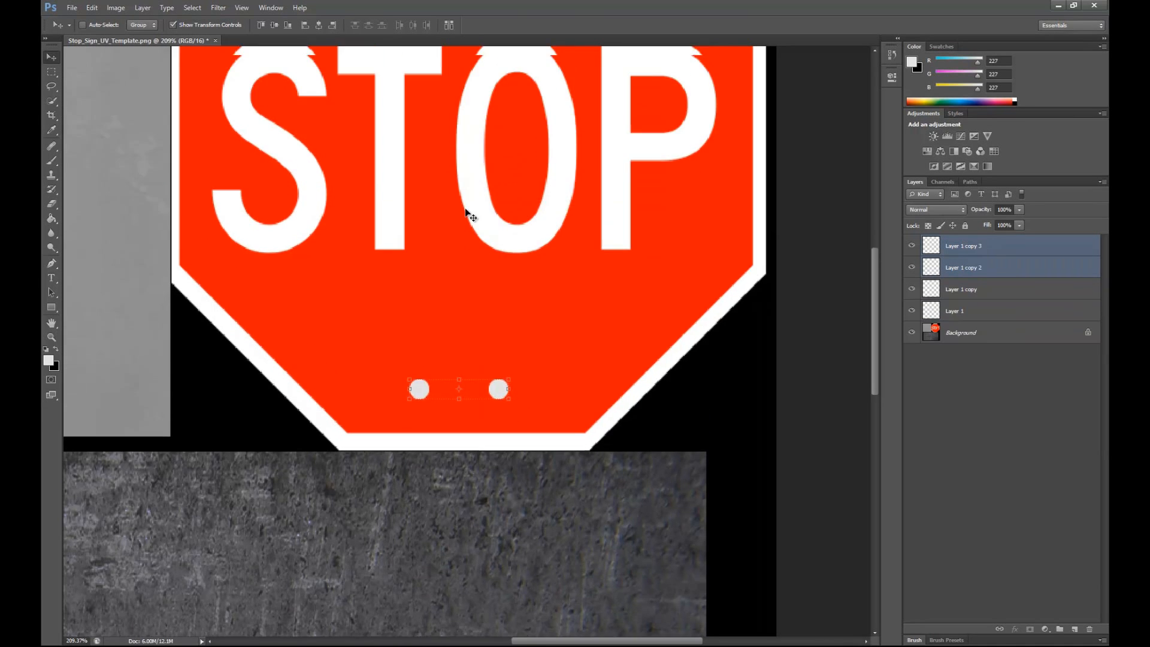
{"action": "scroll", "coordinate": [510, 558], "scroll_direction": "up", "scroll_amount": 1}
{"action": "left_click_drag", "start_coordinate": [501, 585], "coordinate": [502, 128]}
{"action": "scroll", "coordinate": [605, 230], "scroll_direction": "down", "scroll_amount": 2, "text": "alt"}
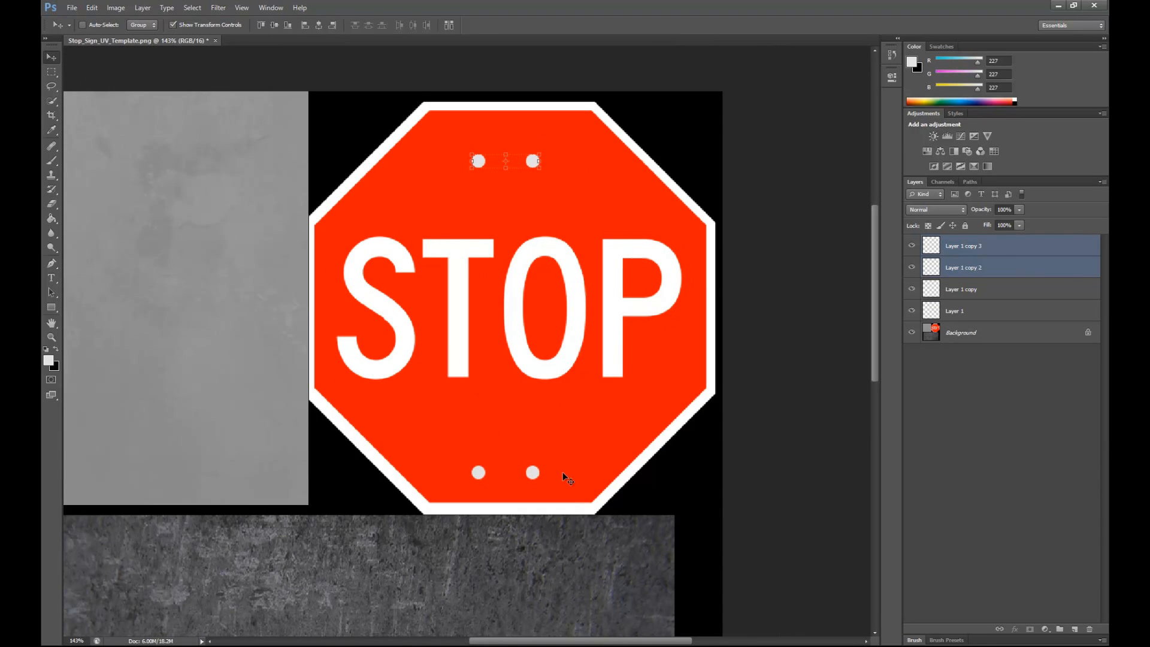
{"action": "left_click", "coordinate": [1027, 246]}
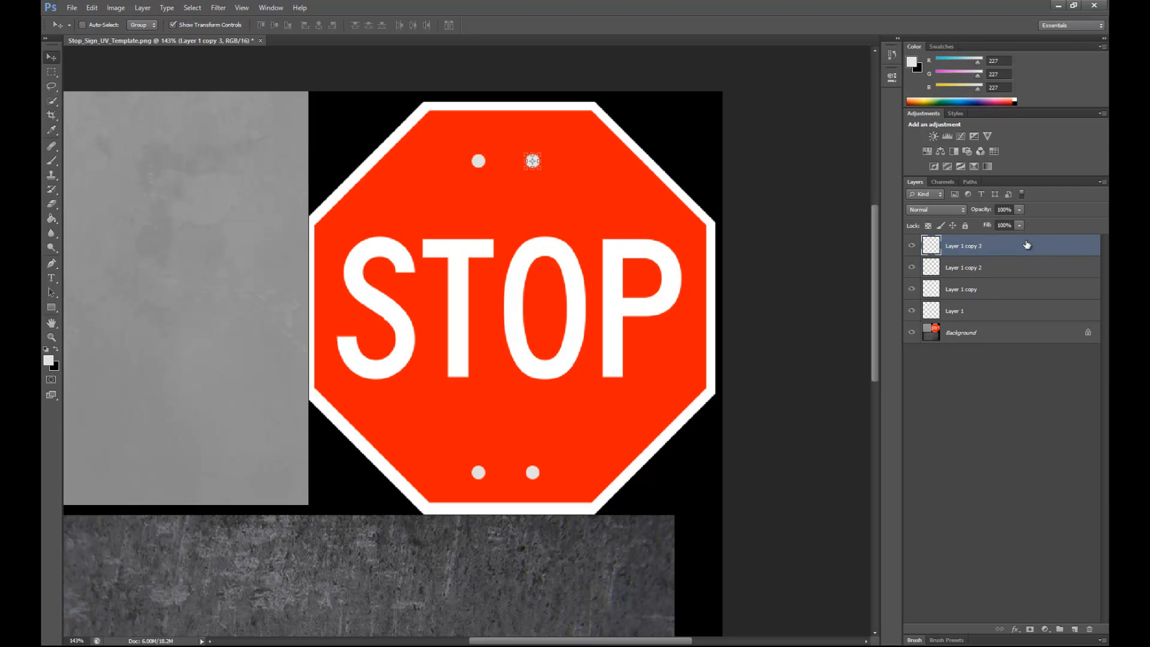
{"action": "left_click", "coordinate": [1007, 309], "text": "ctrl"}
{"action": "left_click", "coordinate": [1005, 289], "text": "ctrl"}
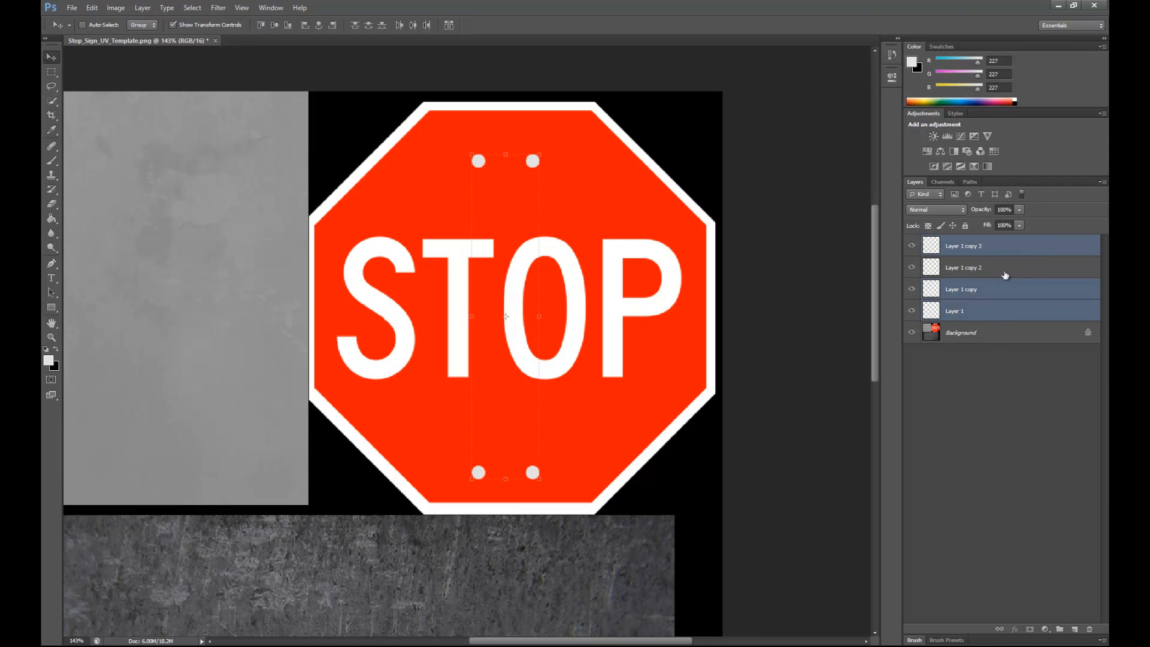
{"action": "left_click", "coordinate": [1006, 267], "text": "ctrl"}
{"action": "right_click", "coordinate": [1011, 257]}
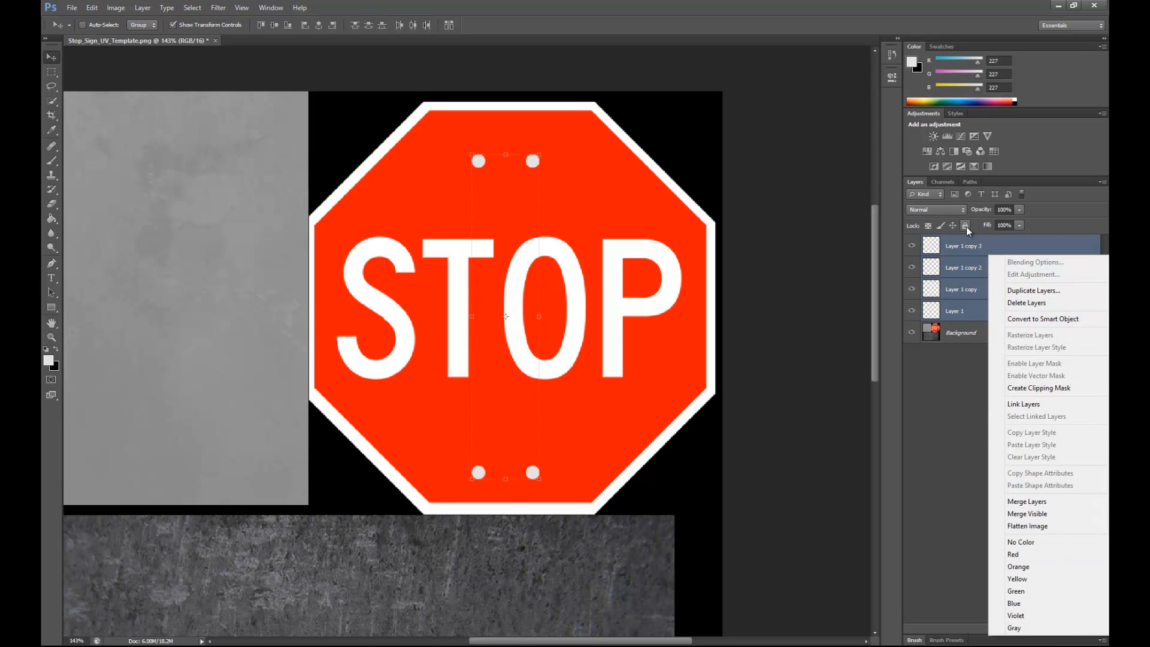
{"action": "left_click", "coordinate": [954, 245]}
{"action": "left_click", "coordinate": [1050, 251]}
{"action": "right_click", "coordinate": [1001, 255]}
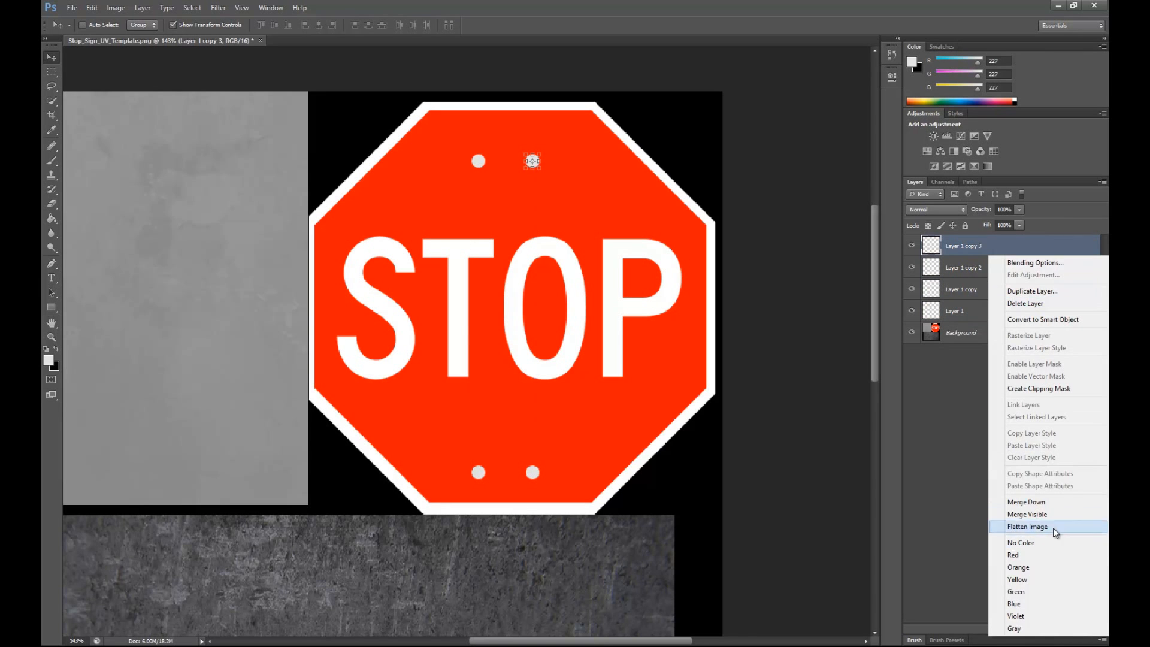
{"action": "left_click", "coordinate": [1057, 507]}
{"action": "key", "text": "ctrl+z"}
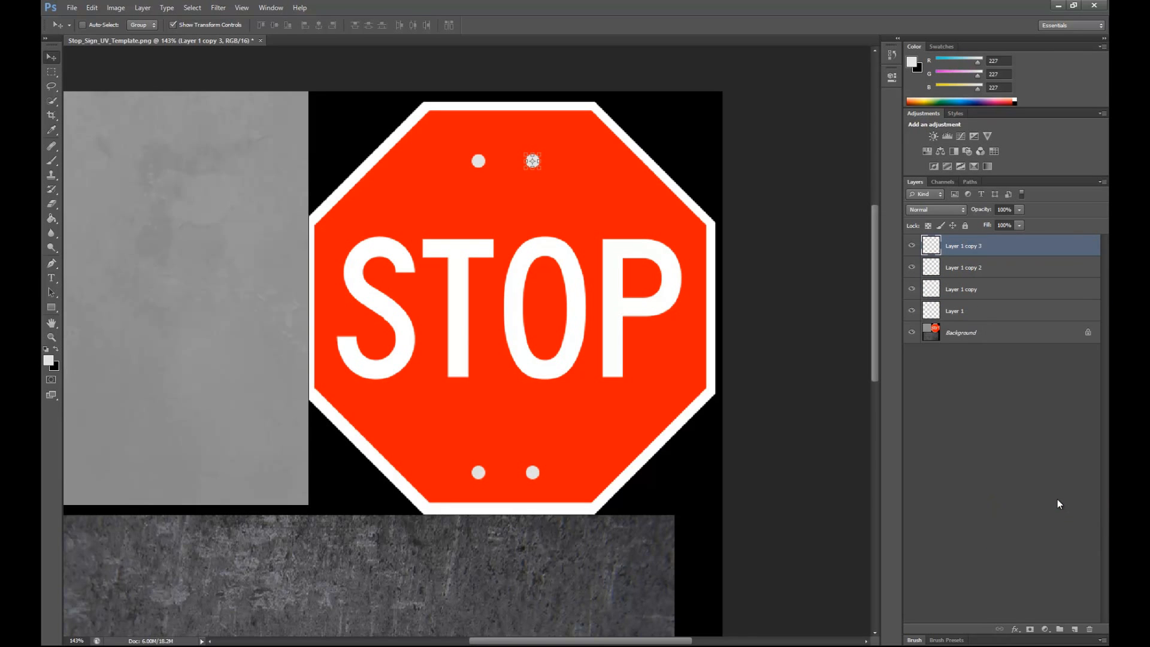
Step: Merge the four dot layers into a single layer and undo a trial move of the merged dots
{"action": "key", "text": "ctrl+e"}
{"action": "key", "text": "ctrl+e"}
{"action": "key", "text": "ctrl+e"}
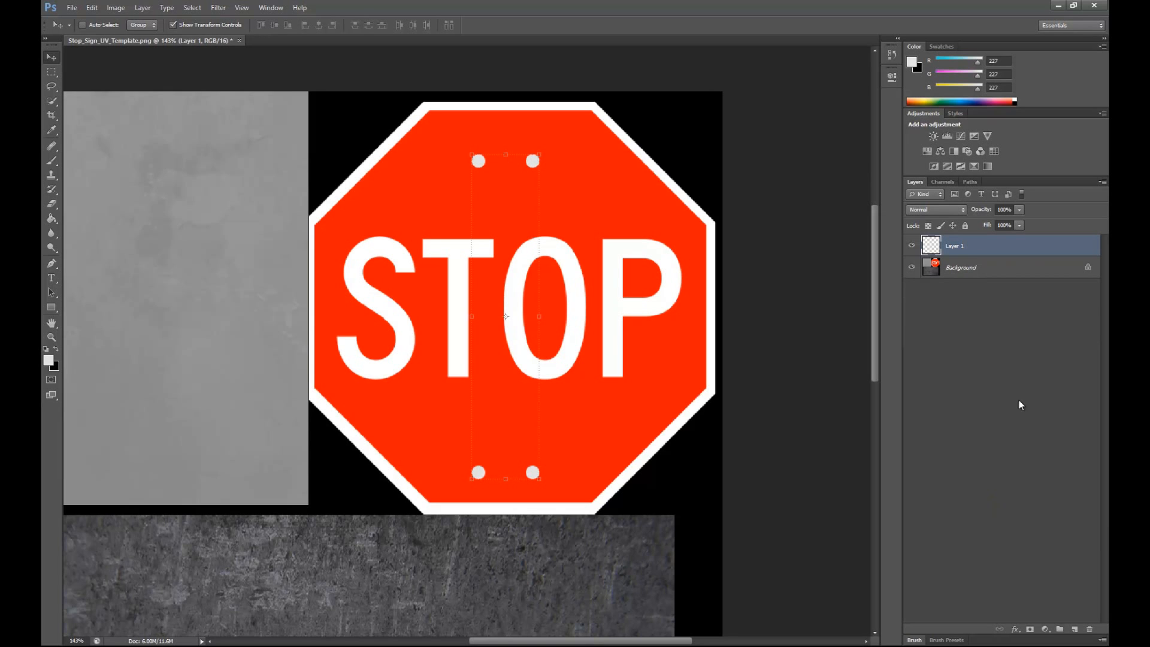
{"action": "left_click_drag", "start_coordinate": [539, 164], "coordinate": [331, 178]}
{"action": "key", "text": "ctrl+z"}
Step: Open the blending options of the merged dots layer
{"action": "right_click", "coordinate": [1028, 252]}
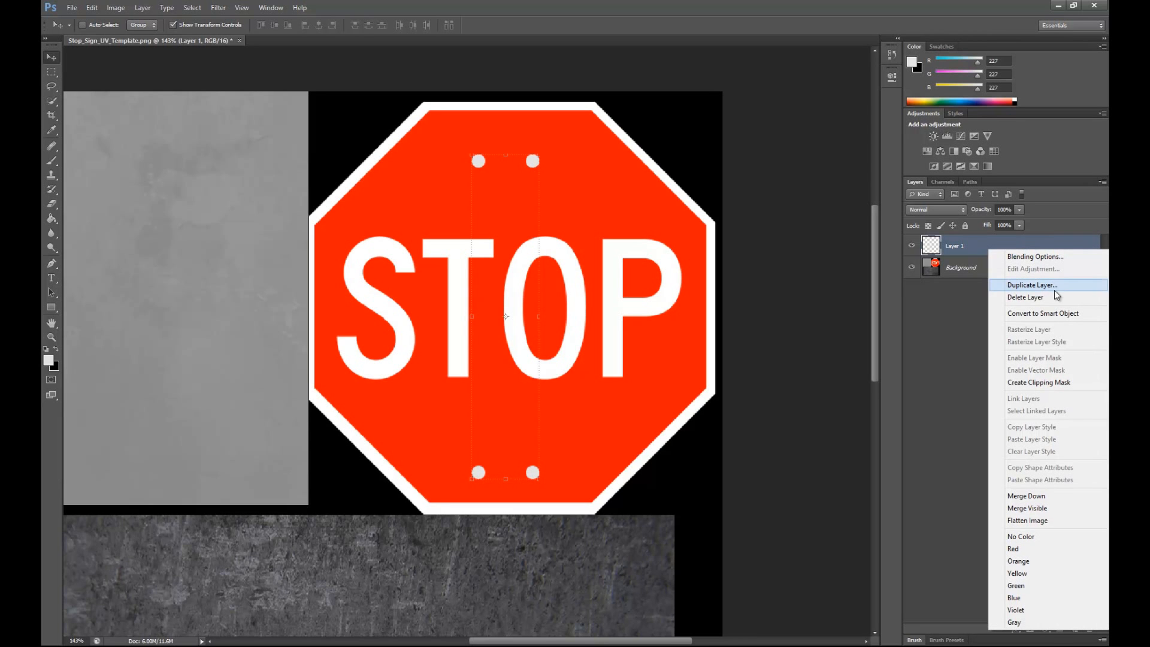
{"action": "right_click", "coordinate": [1028, 252]}
{"action": "left_click", "coordinate": [1030, 252]}
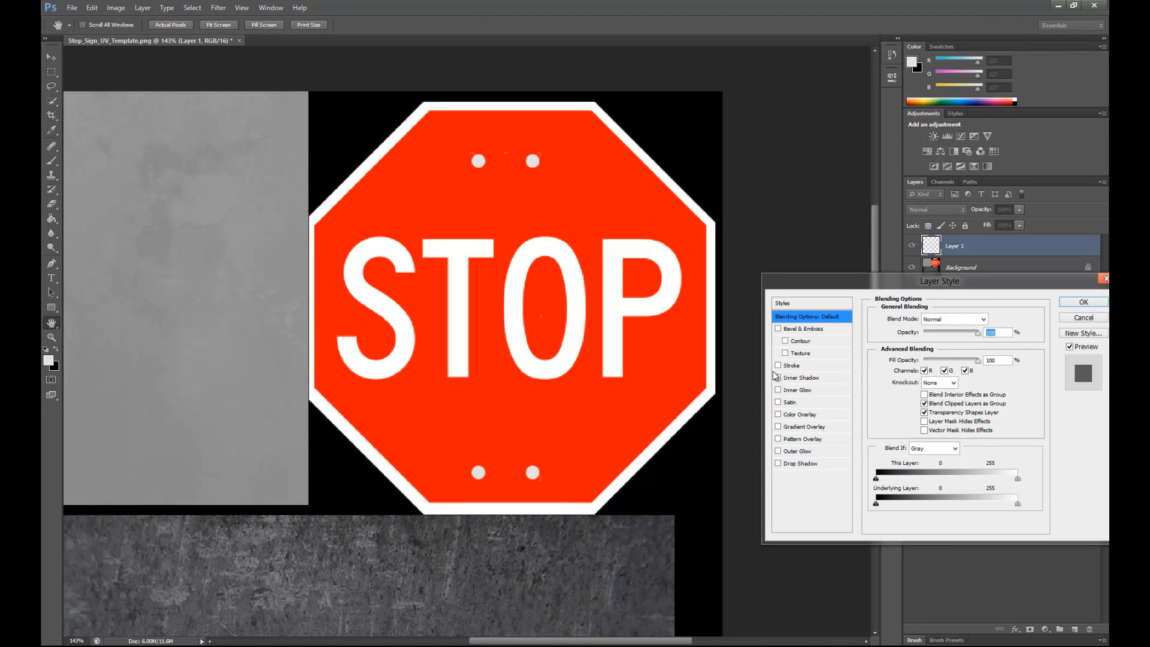
Step: Try a Bevel & Emboss effect with its depth lowered to 1 on the dots and switch it off again
{"action": "left_click", "coordinate": [778, 329]}
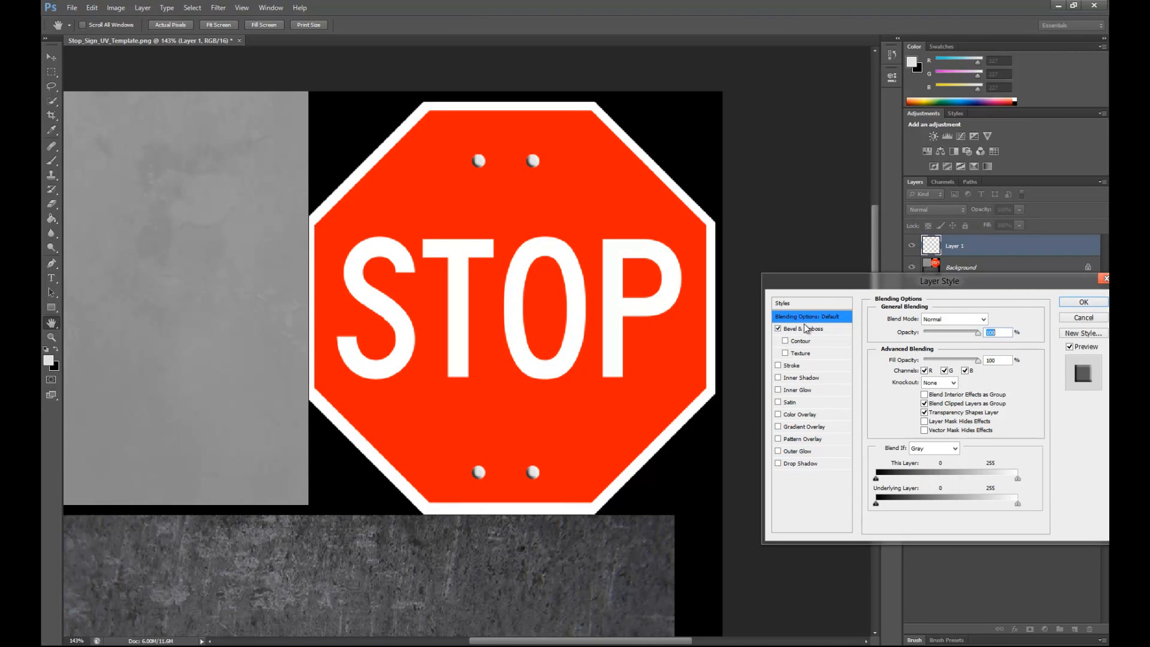
{"action": "left_click", "coordinate": [814, 329]}
{"action": "mouse_move", "coordinate": [924, 349]}
{"action": "left_mouse_down"}
{"action": "mouse_move", "coordinate": [942, 349]}
{"action": "mouse_move", "coordinate": [916, 347]}
{"action": "left_mouse_up"}
{"action": "left_click", "coordinate": [776, 329]}
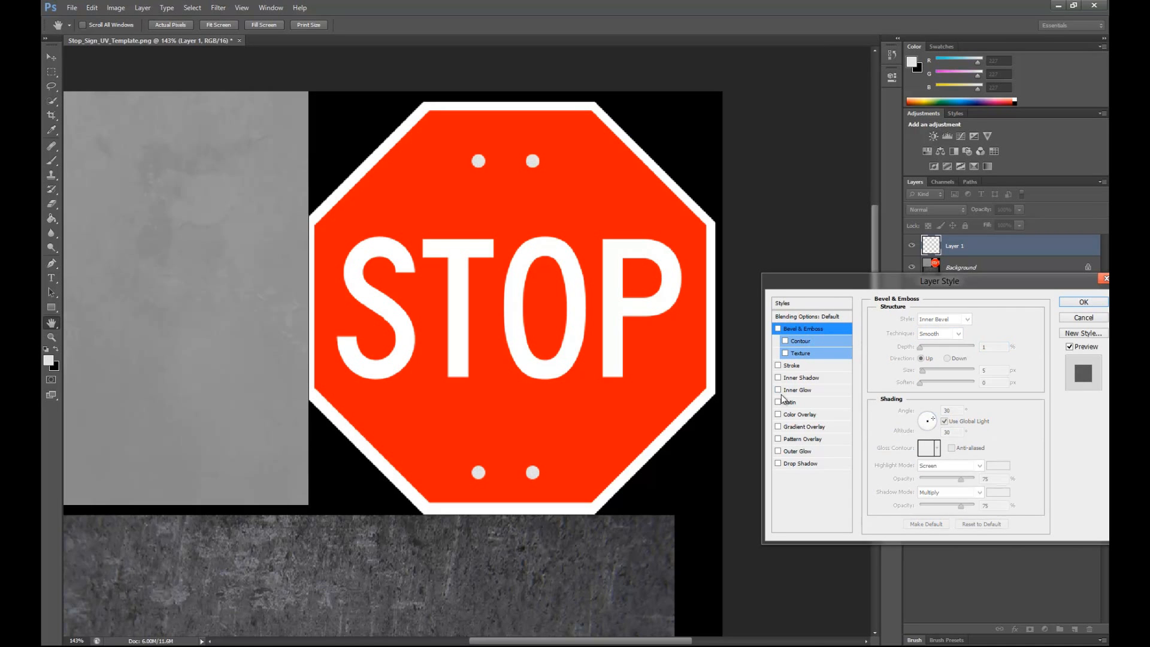
Step: Try an Inner Glow effect with a larger size and gray color 717171 on the dots and switch it off again
{"action": "left_click", "coordinate": [777, 390]}
{"action": "left_click", "coordinate": [807, 394]}
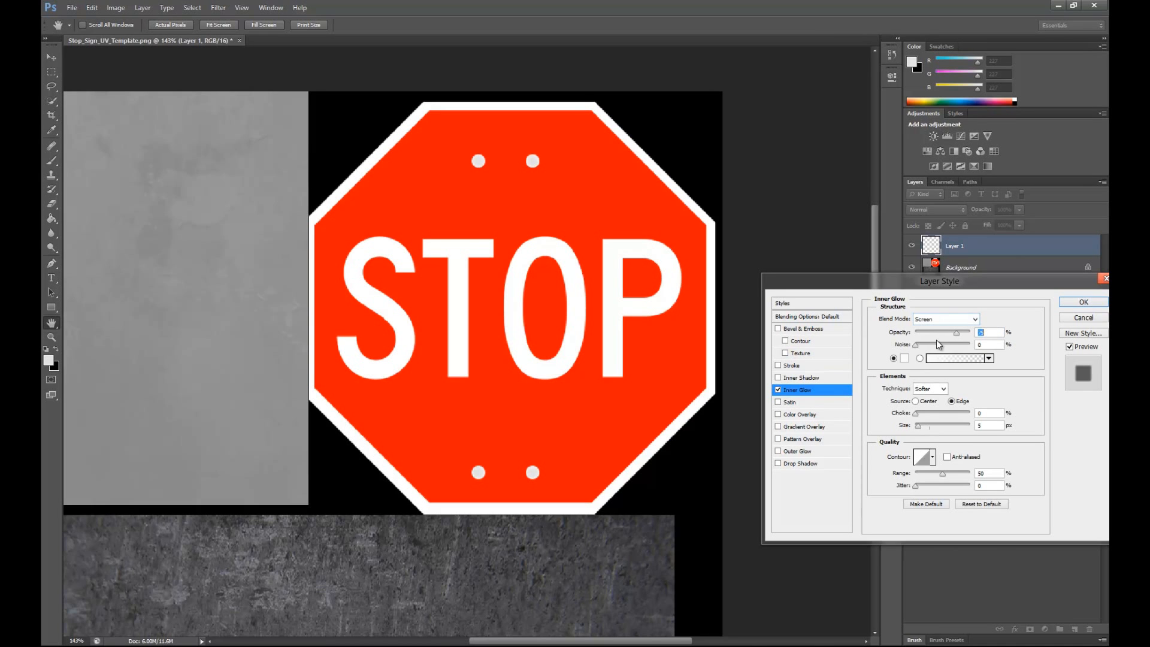
{"action": "left_click_drag", "start_coordinate": [917, 425], "coordinate": [936, 426]}
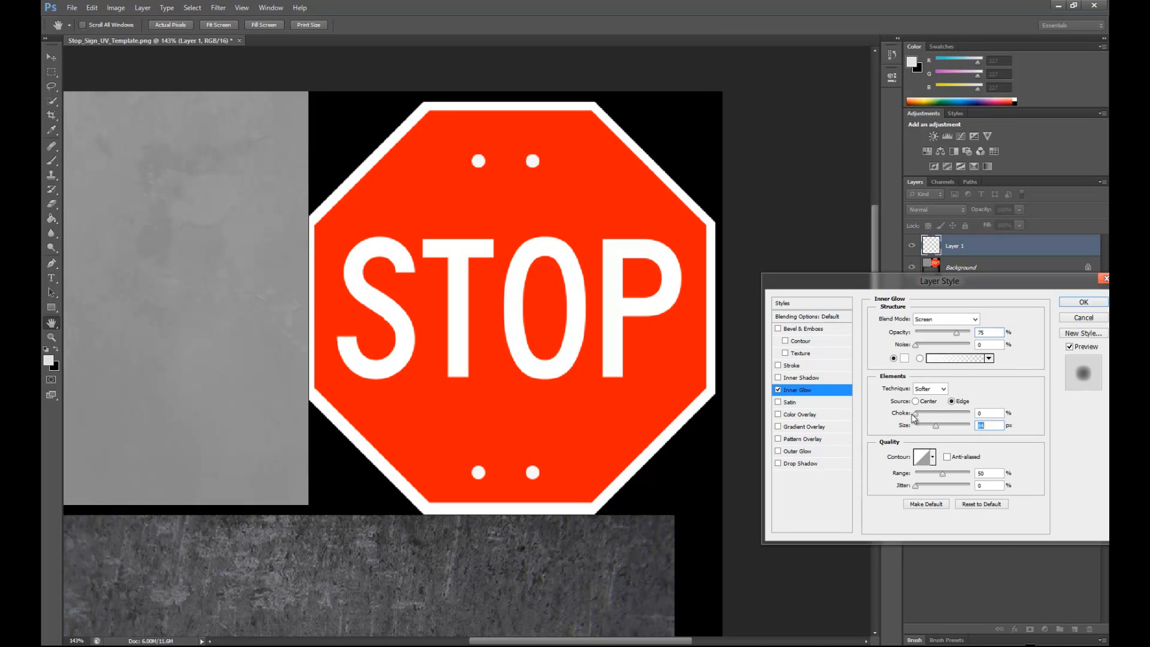
{"action": "left_click", "coordinate": [905, 358]}
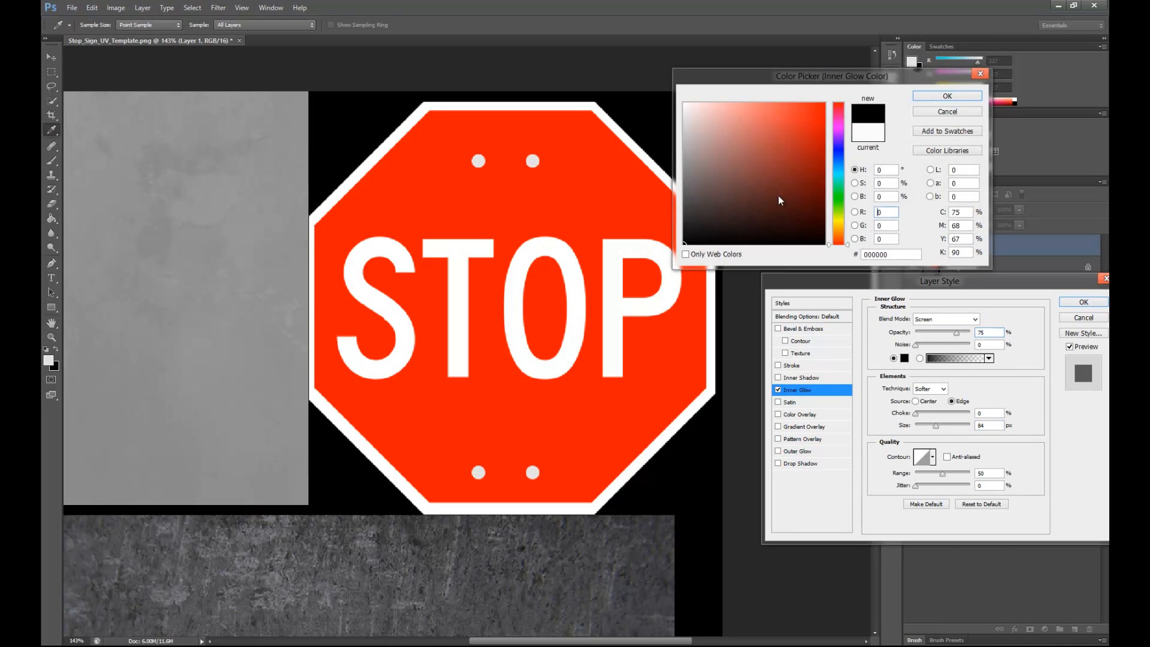
{"action": "mouse_move", "coordinate": [735, 155]}
{"action": "left_mouse_down"}
{"action": "mouse_move", "coordinate": [681, 193]}
{"action": "mouse_move", "coordinate": [681, 211]}
{"action": "mouse_move", "coordinate": [681, 181]}
{"action": "left_mouse_up"}
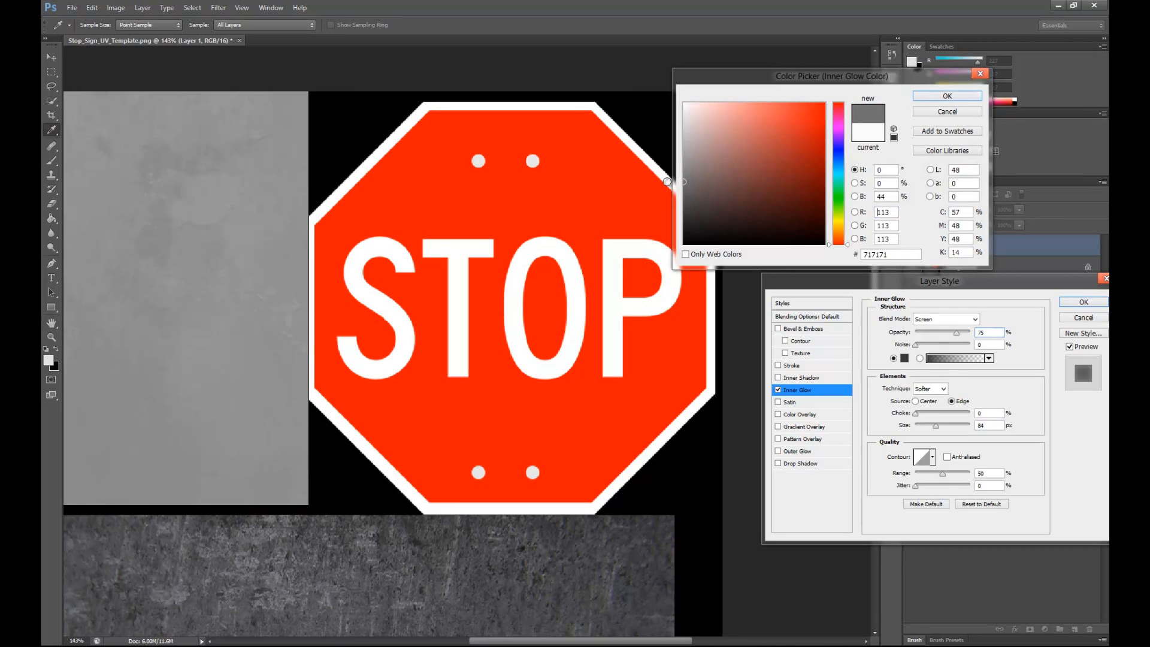
{"action": "left_click", "coordinate": [924, 95]}
{"action": "mouse_move", "coordinate": [920, 413]}
{"action": "left_mouse_down"}
{"action": "mouse_move", "coordinate": [951, 413]}
{"action": "mouse_move", "coordinate": [927, 413]}
{"action": "mouse_move", "coordinate": [938, 426]}
{"action": "left_mouse_up"}
{"action": "left_click", "coordinate": [778, 390]}
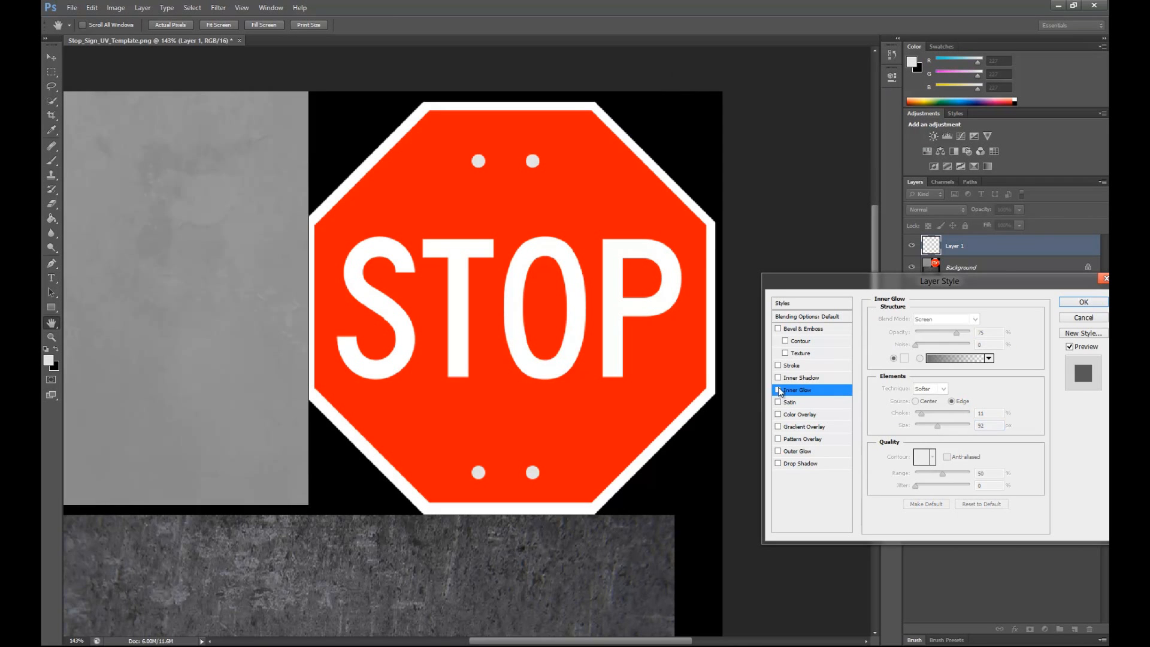
Step: Apply an Inner Shadow to the dots with 75% opacity, 0 px distance, 0% choke and a slightly larger size
{"action": "left_click", "coordinate": [778, 378]}
{"action": "left_click", "coordinate": [797, 378]}
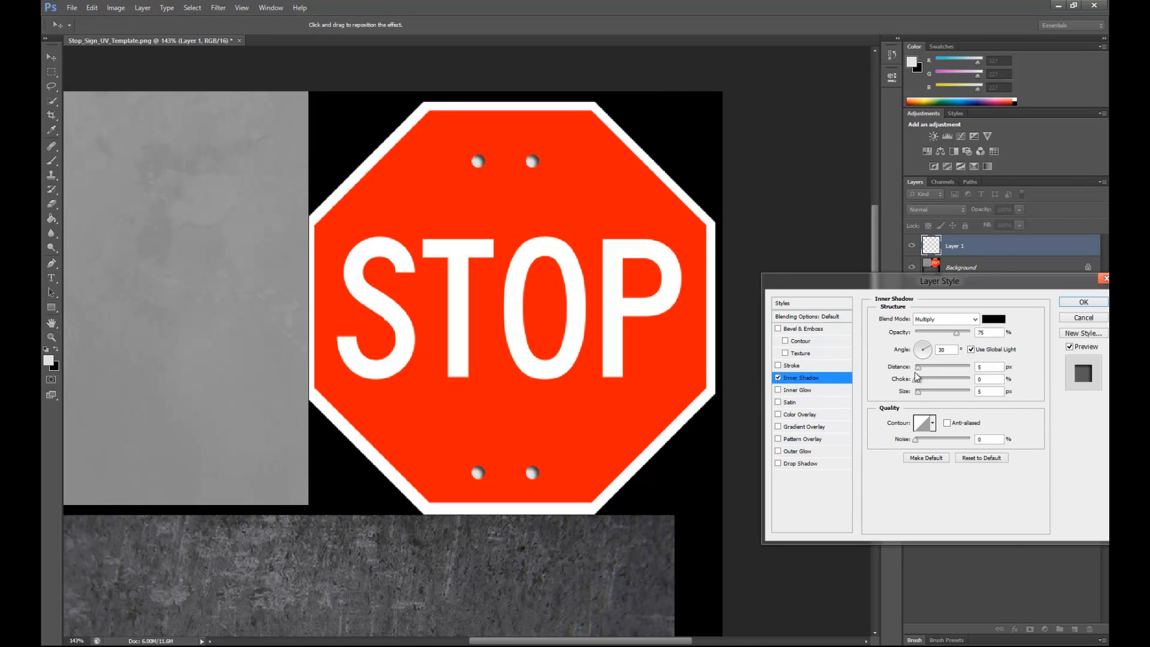
{"action": "mouse_move", "coordinate": [916, 368]}
{"action": "left_mouse_down"}
{"action": "mouse_move", "coordinate": [908, 370]}
{"action": "mouse_move", "coordinate": [922, 398]}
{"action": "left_mouse_up"}
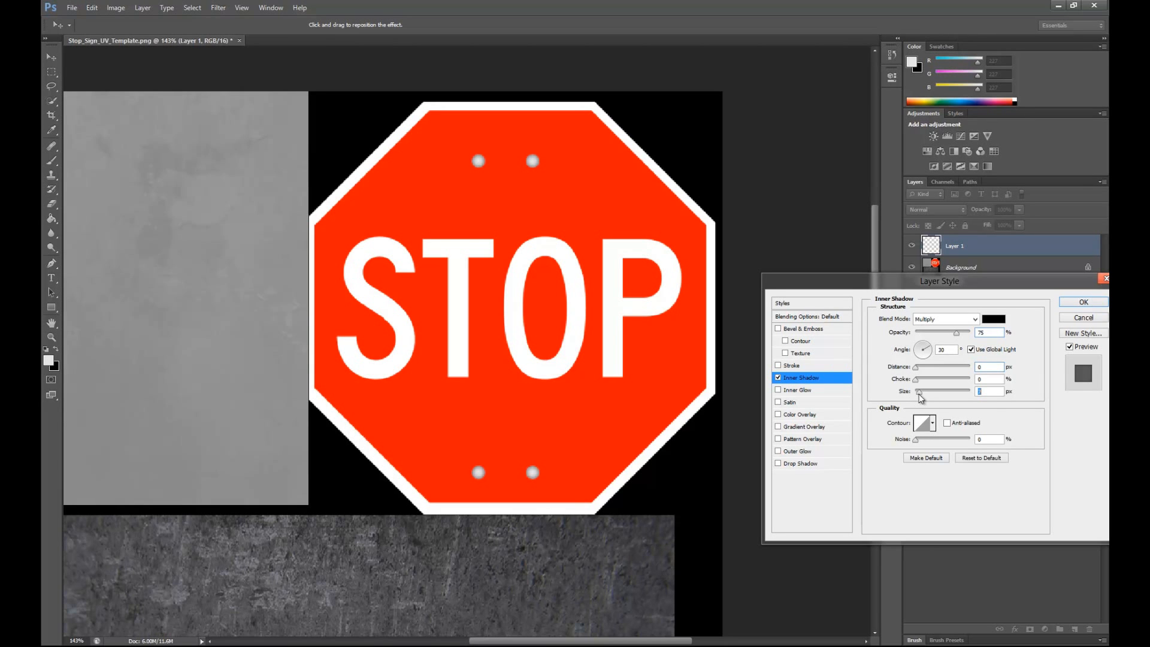
{"action": "key", "text": "Return"}
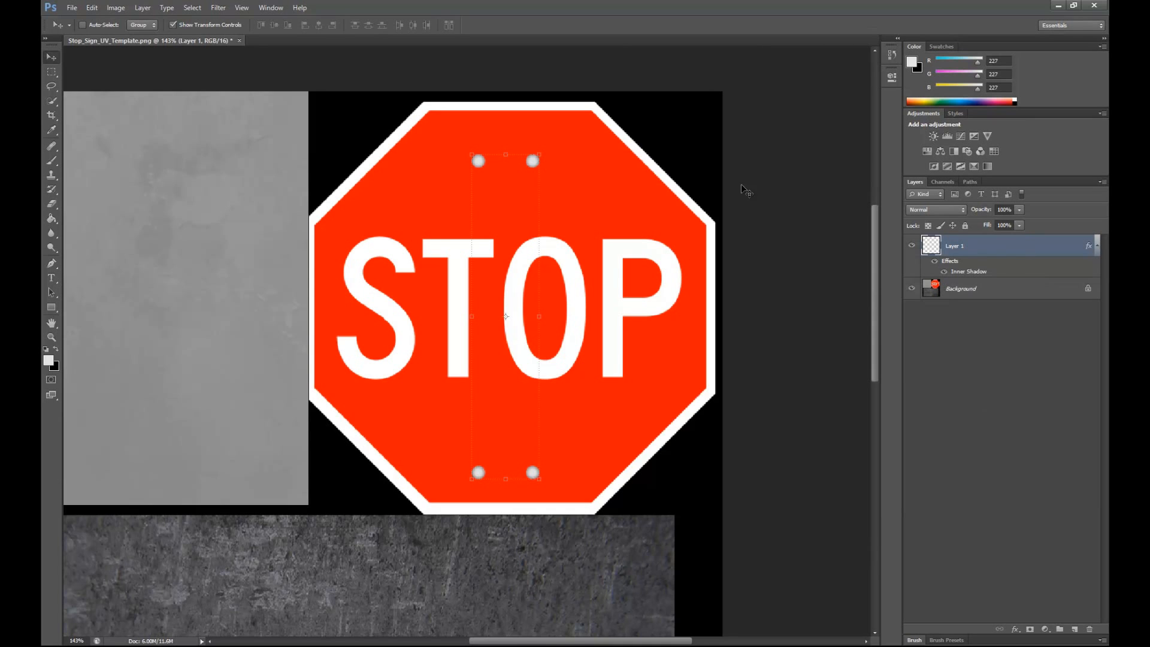
Step: Merge the finished bolt-head layer down into the Background layer
{"action": "key", "text": "m"}
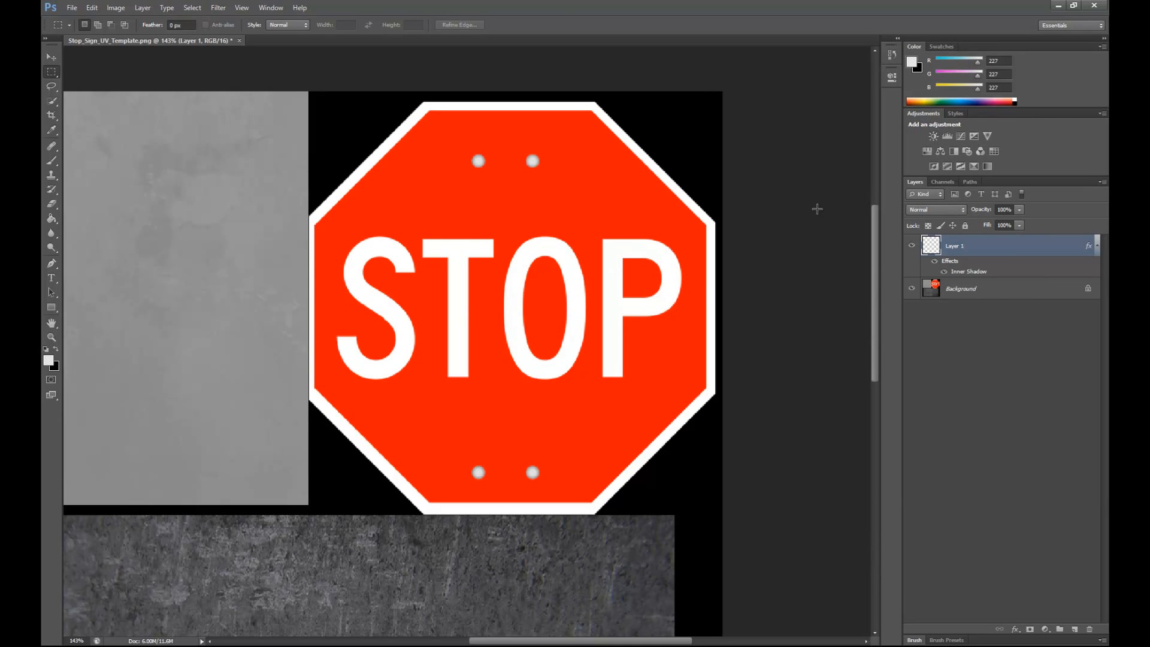
{"action": "scroll", "coordinate": [525, 357], "scroll_direction": "up", "scroll_amount": 7, "text": "ctrl"}
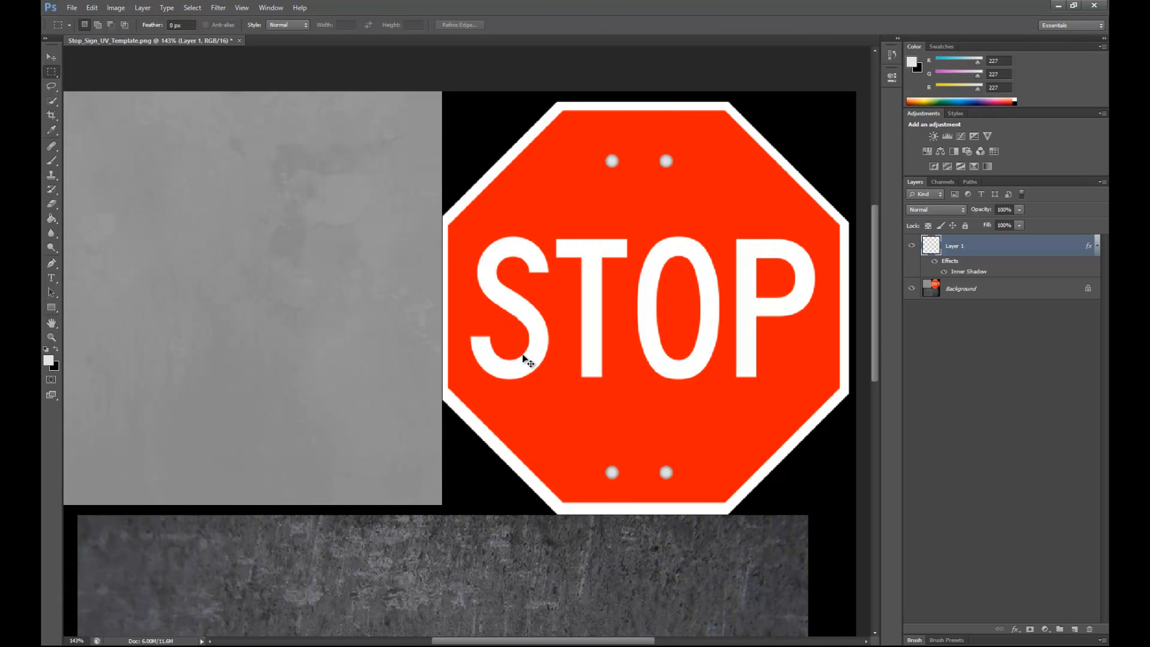
{"action": "scroll", "coordinate": [524, 356], "scroll_direction": "down", "scroll_amount": 3, "text": "ctrl"}
{"action": "scroll", "coordinate": [524, 355], "scroll_direction": "down", "scroll_amount": 5, "text": "alt"}
{"action": "scroll", "coordinate": [523, 357], "scroll_direction": "up", "scroll_amount": 1, "text": "alt"}
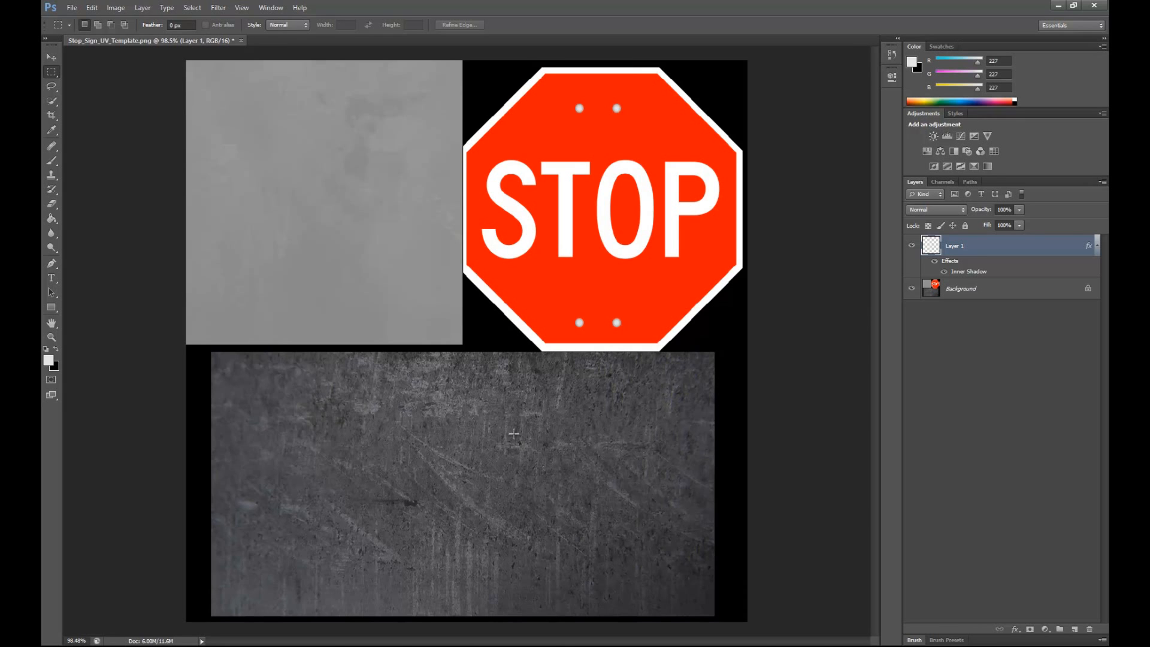
{"action": "left_click", "coordinate": [54, 61]}
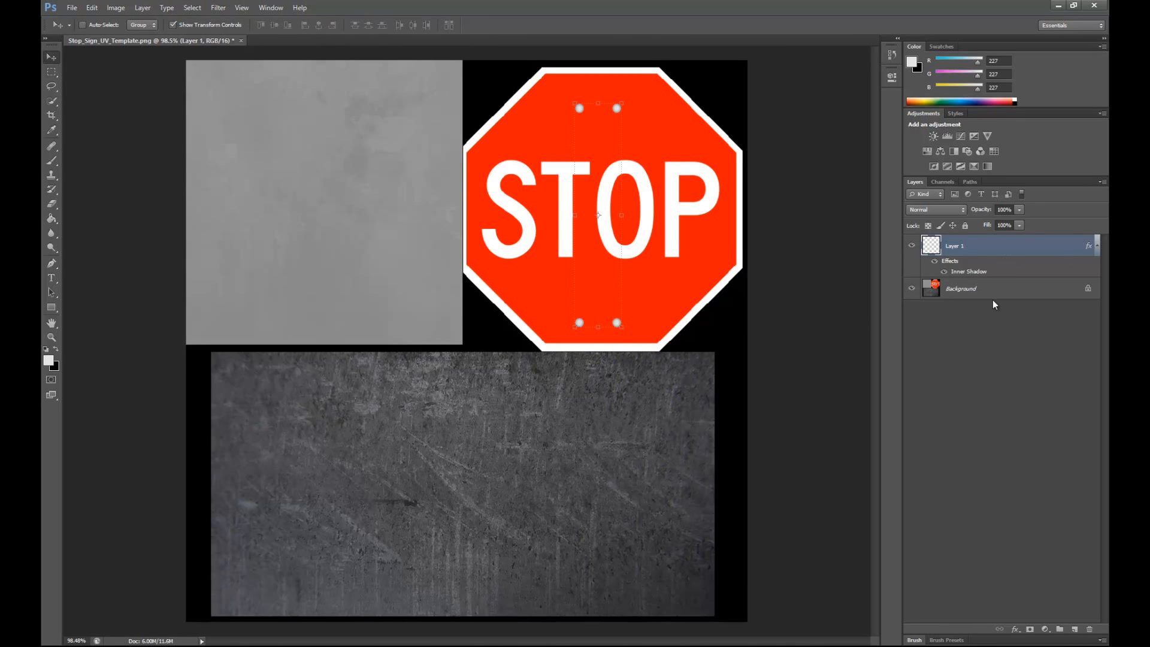
{"action": "key", "text": "ctrl+e"}
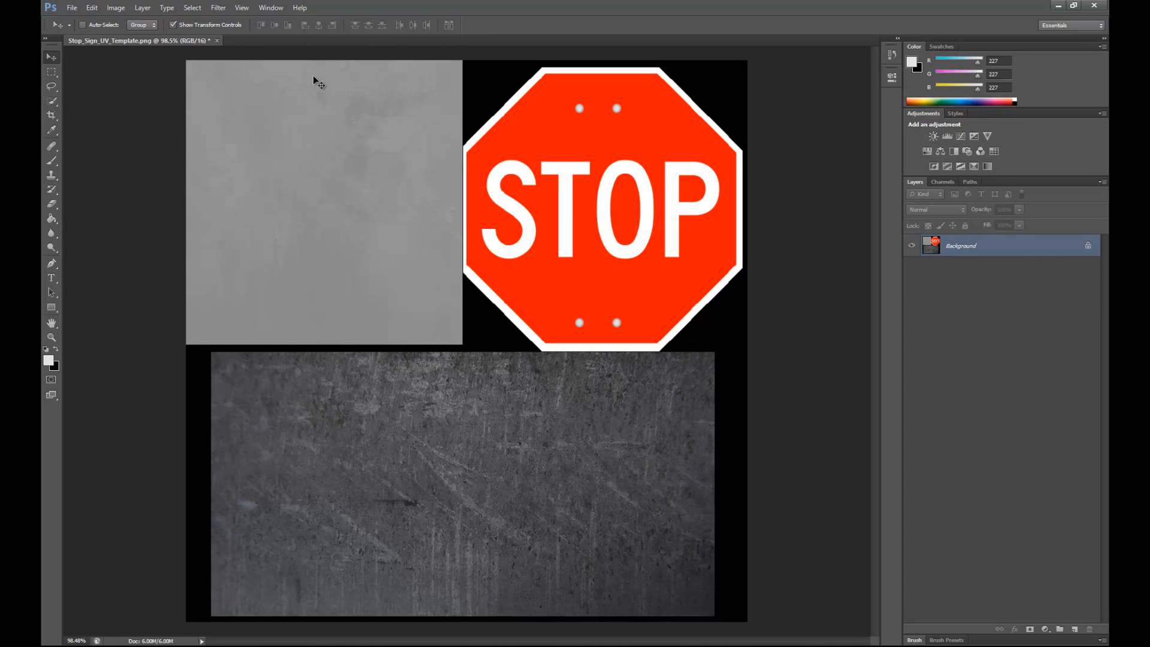
Step: Start saving the texture under a new location and browse to the Game folder of CryENGINE_PC_v3_4_0_3696_freeSDK in Downloads
{"action": "left_click", "coordinate": [71, 8]}
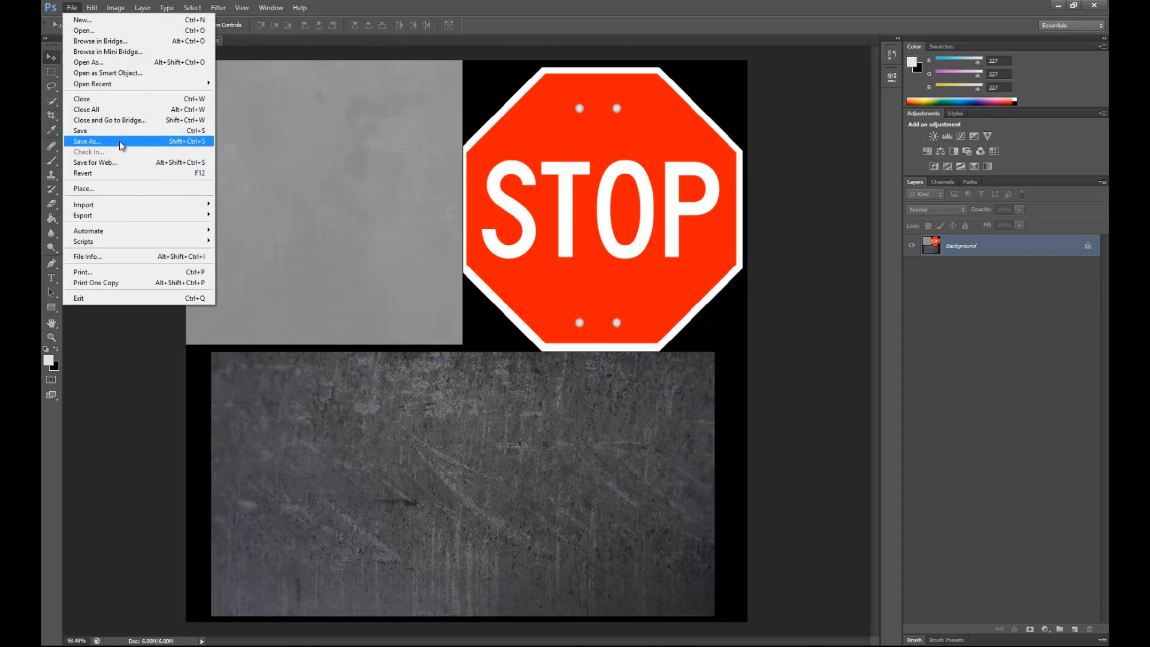
{"action": "left_click", "coordinate": [86, 142]}
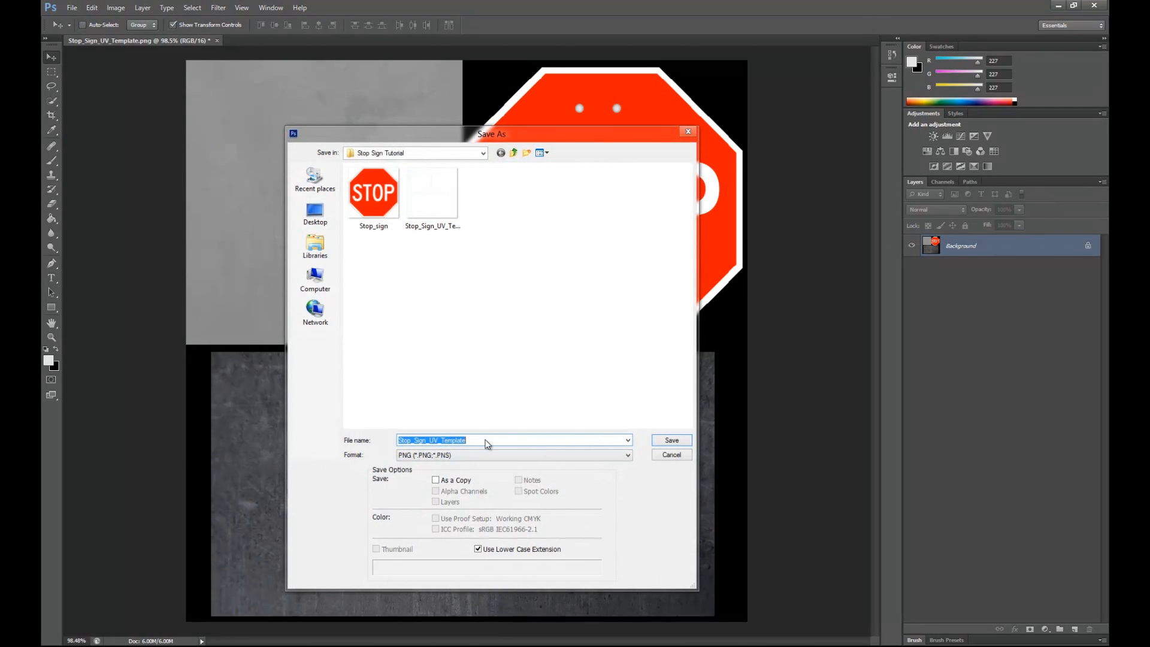
{"action": "left_click", "coordinate": [315, 246]}
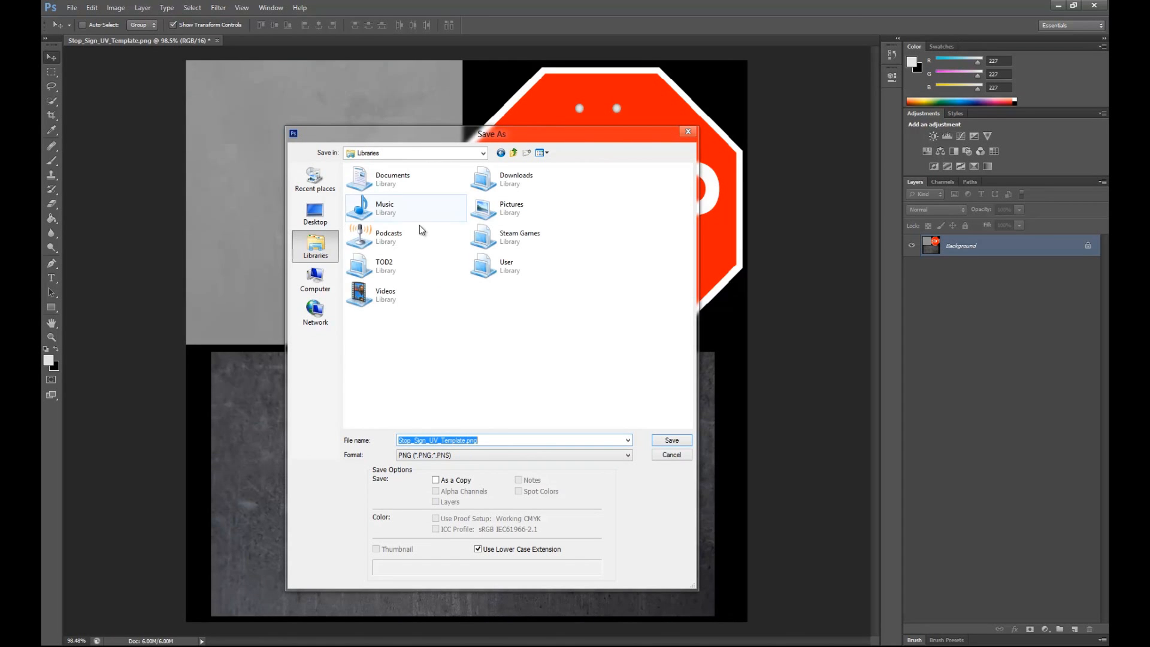
{"action": "double_click", "coordinate": [506, 181]}
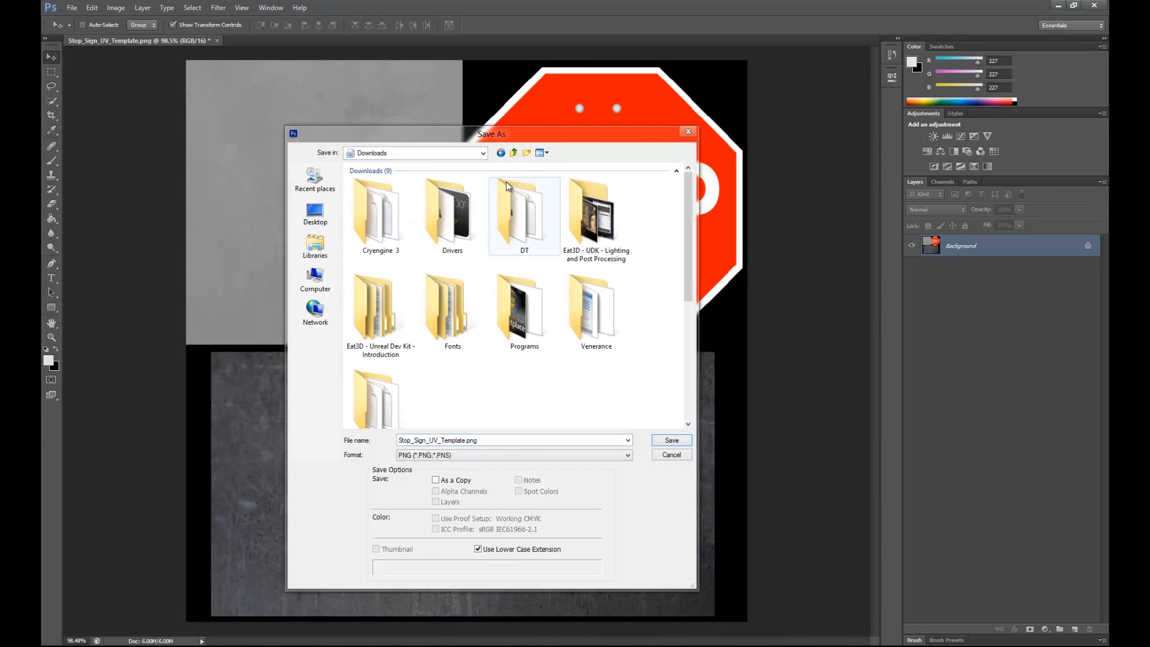
{"action": "double_click", "coordinate": [389, 379]}
{"action": "double_click", "coordinate": [389, 200]}
{"action": "double_click", "coordinate": [372, 385]}
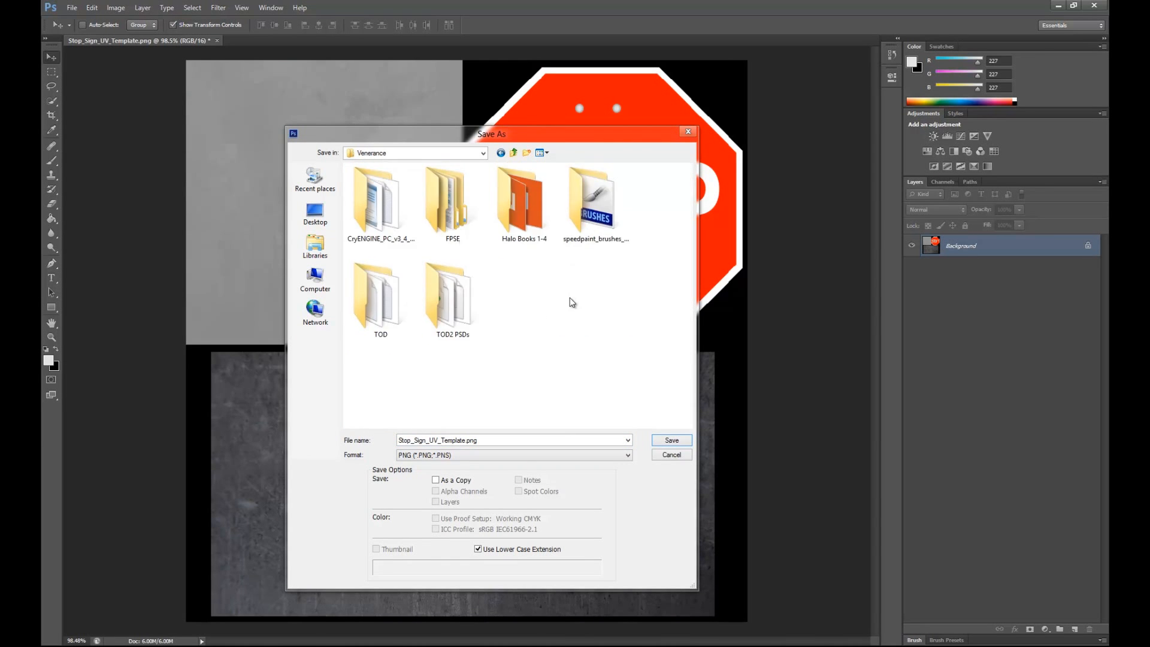
{"action": "double_click", "coordinate": [392, 217]}
{"action": "scroll", "coordinate": [410, 236], "scroll_direction": "down", "scroll_amount": 5}
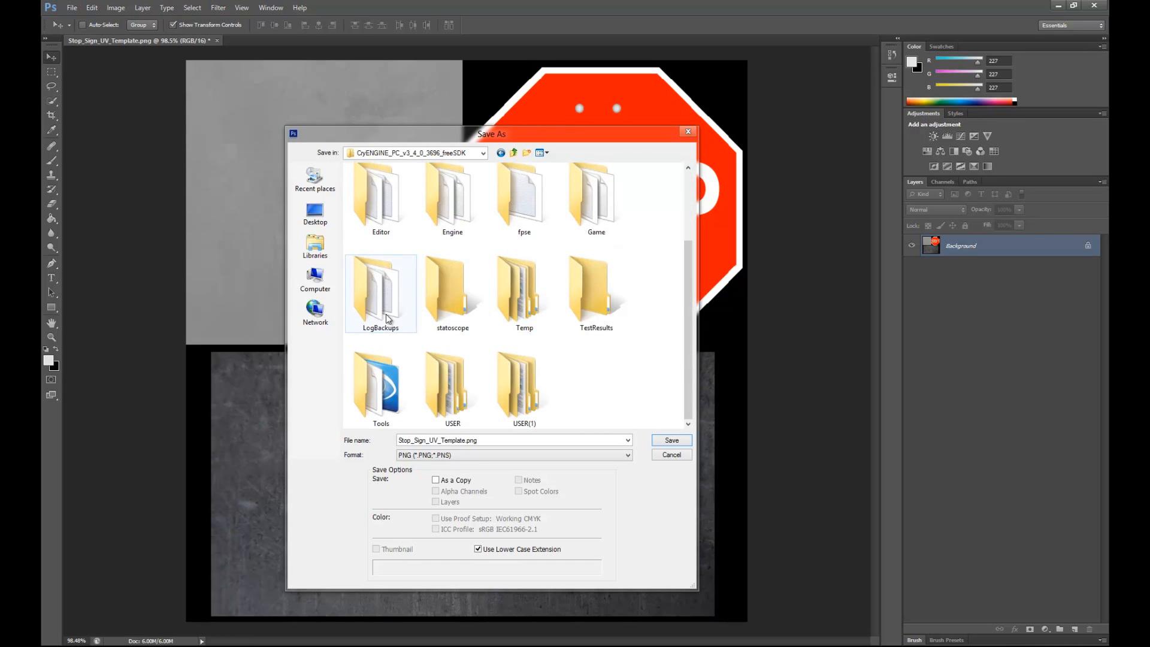
{"action": "left_click", "coordinate": [384, 388]}
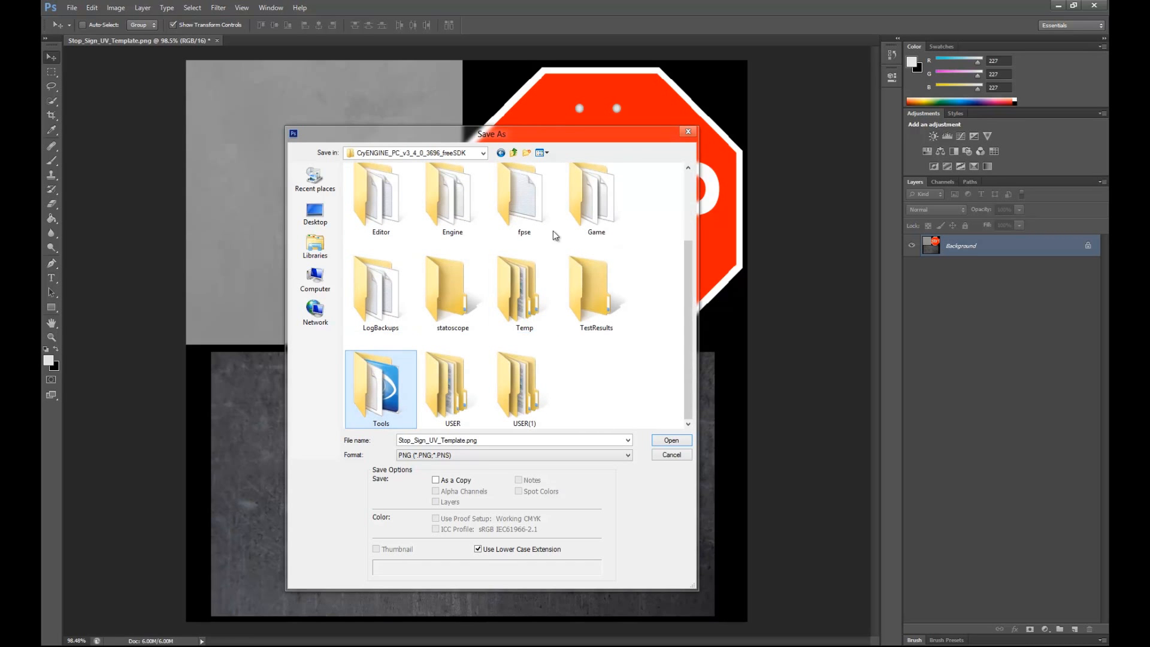
{"action": "double_click", "coordinate": [593, 204]}
{"action": "scroll", "coordinate": [536, 283], "scroll_direction": "down", "scroll_amount": 3}
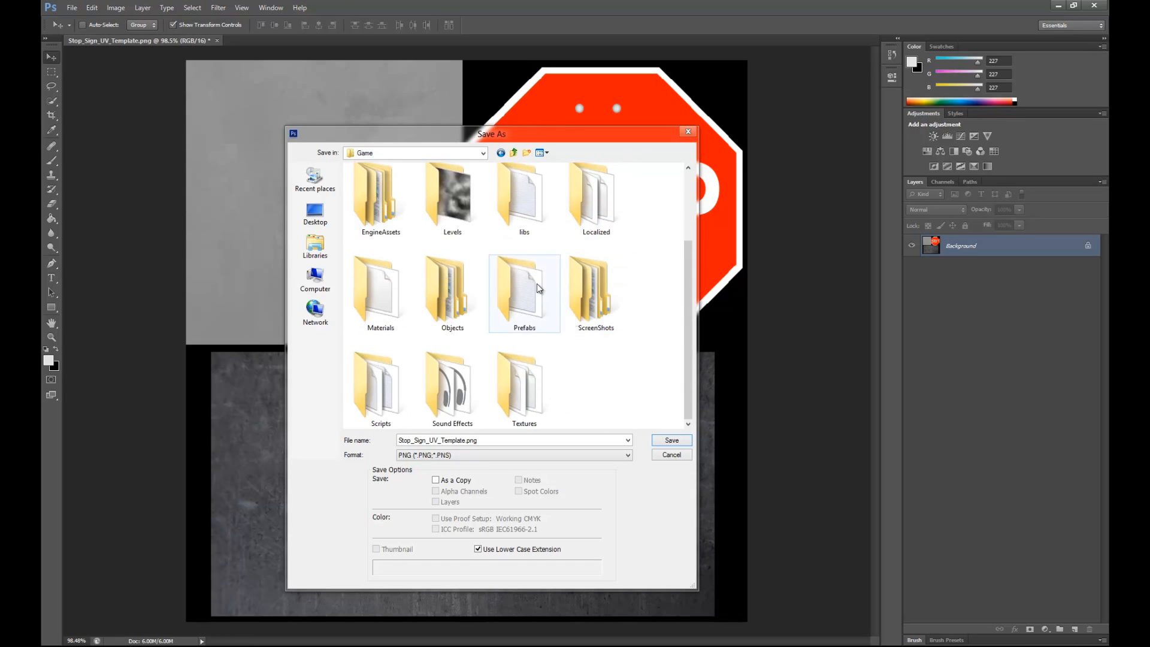
{"action": "left_click", "coordinate": [436, 196]}
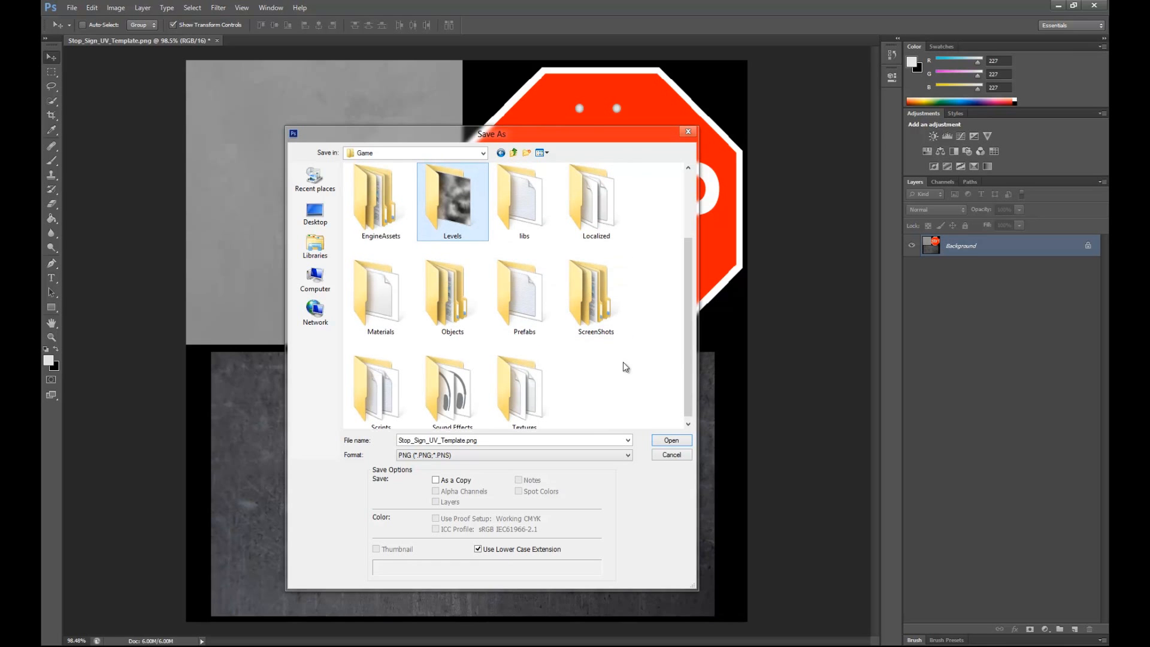
{"action": "double_click", "coordinate": [452, 215]}
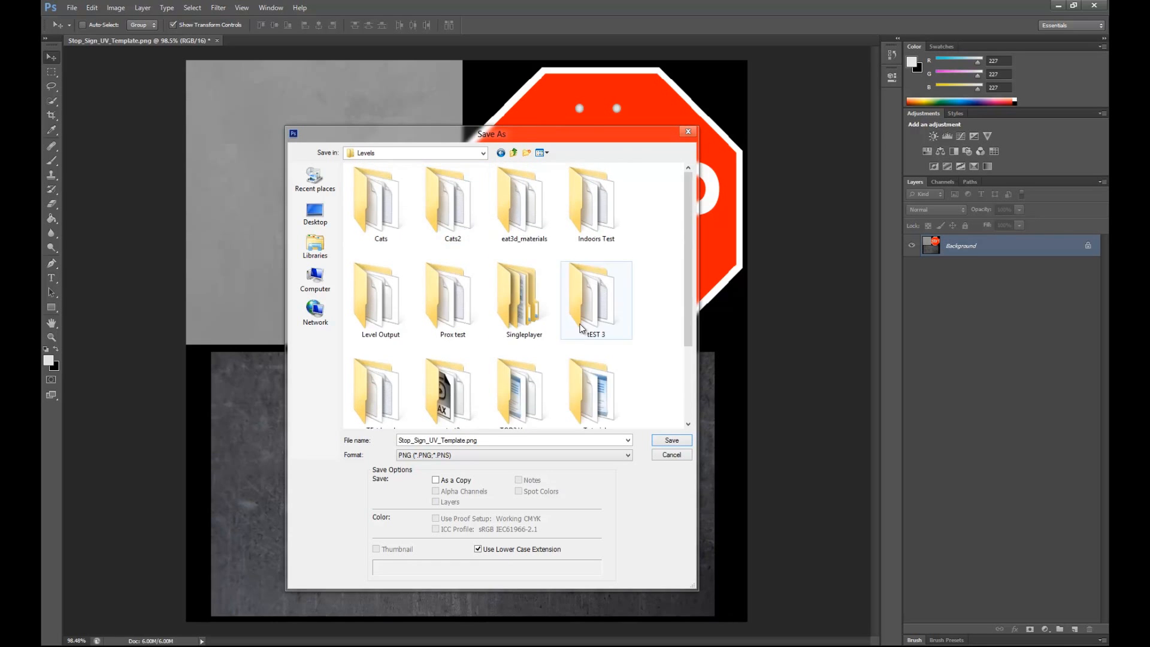
{"action": "scroll", "coordinate": [551, 341], "scroll_direction": "down", "scroll_amount": 3}
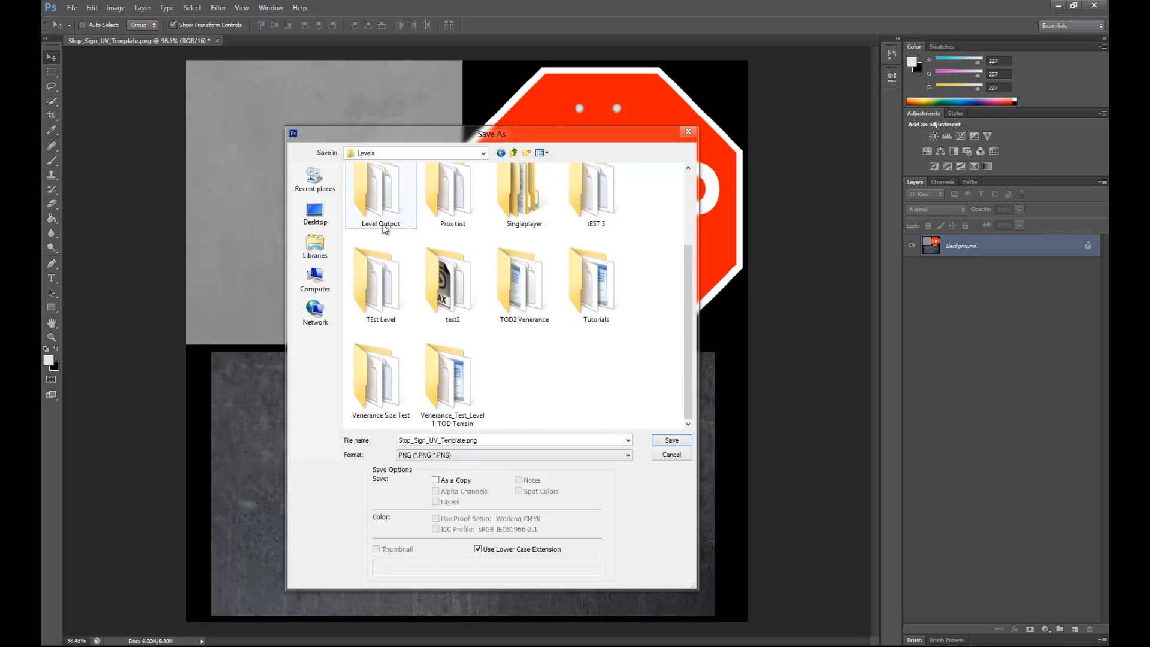
{"action": "double_click", "coordinate": [375, 310]}
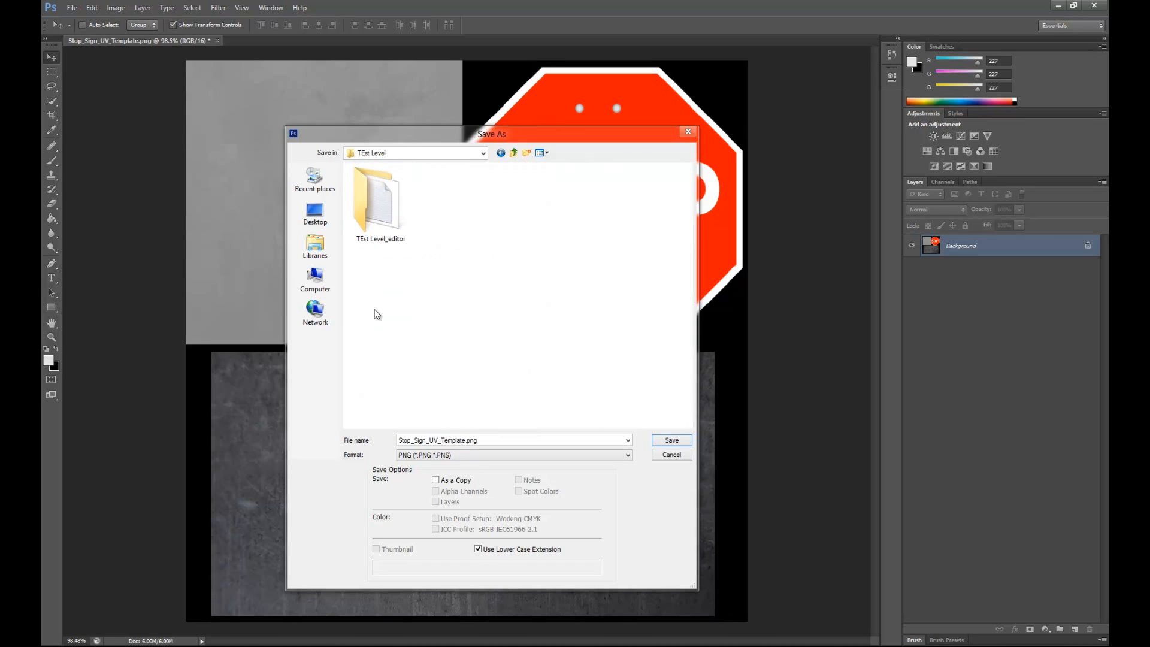
{"action": "key", "text": "BackSpace"}
{"action": "key", "text": "BackSpace"}
{"action": "double_click", "coordinate": [461, 317]}
{"action": "double_click", "coordinate": [406, 353]}
{"action": "key", "text": "BackSpace"}
{"action": "key", "text": "BackSpace"}
{"action": "scroll", "coordinate": [514, 358], "scroll_direction": "down", "scroll_amount": 2}
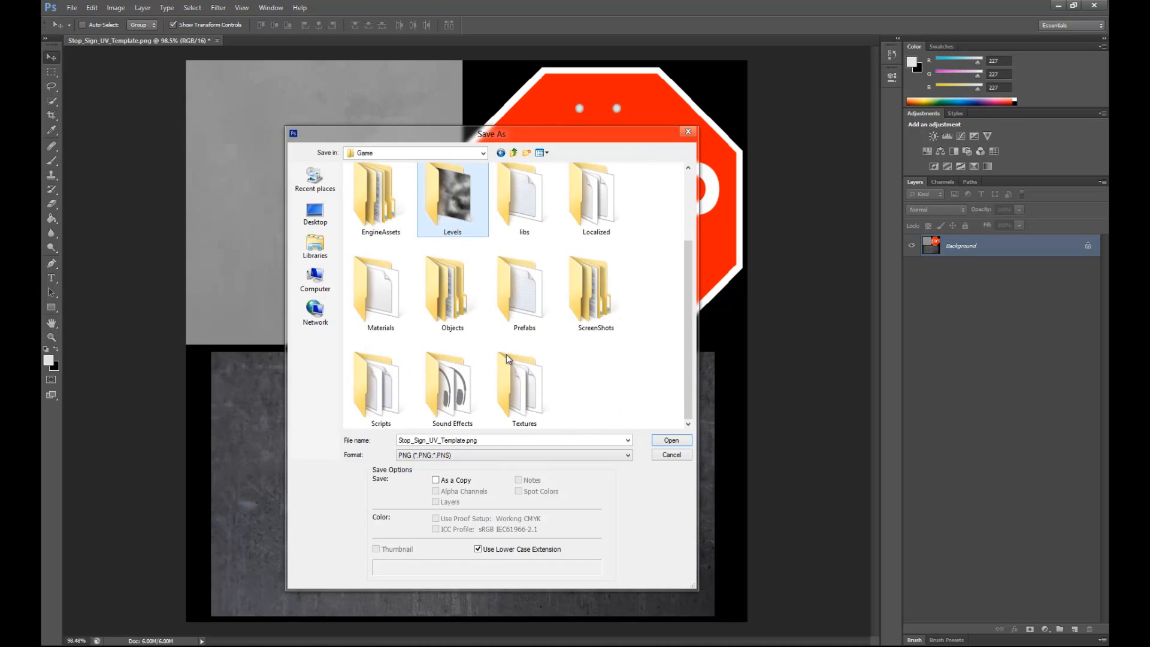
Step: Create a folder named "Stop Sign Textures" inside the Textures folder and open it as the save location
{"action": "double_click", "coordinate": [556, 399]}
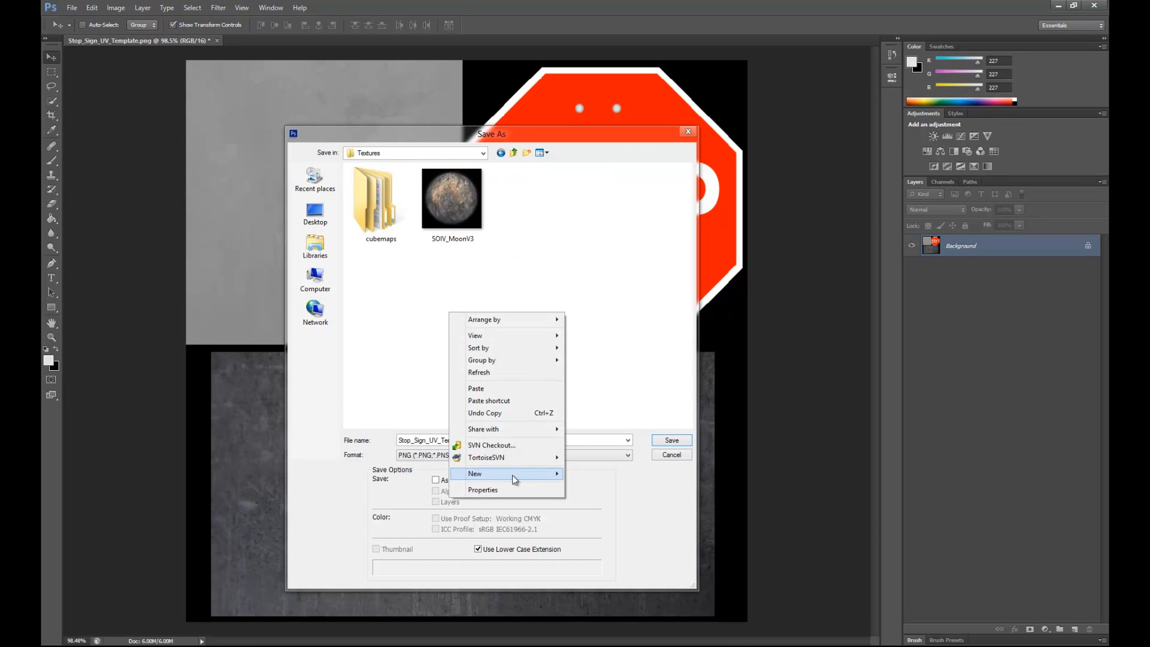
{"action": "mouse_move", "coordinate": [512, 476]}
{"action": "left_click", "coordinate": [584, 474]}
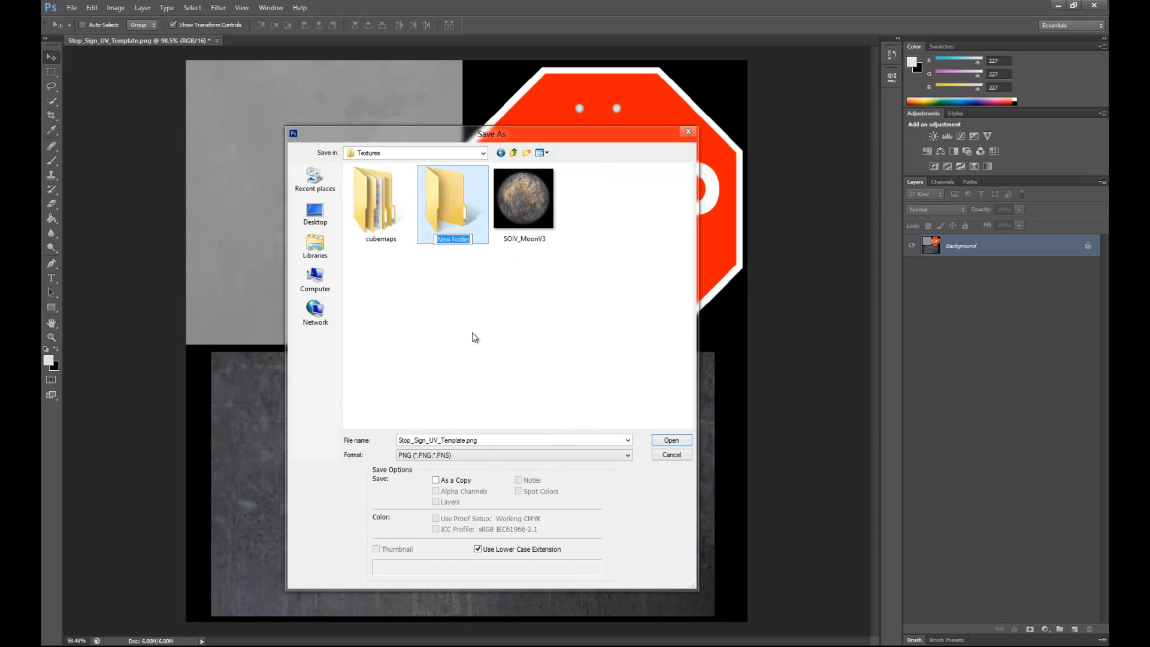
{"action": "type", "text": "Stop Sign TRe"}
{"action": "key", "text": "BackSpace"}
{"action": "key", "text": "BackSpace"}
{"action": "type", "text": "extures"}
{"action": "key", "text": "Return"}
{"action": "key", "text": "Return"}
{"action": "right_click", "coordinate": [419, 254]}
{"action": "left_click", "coordinate": [612, 314]}
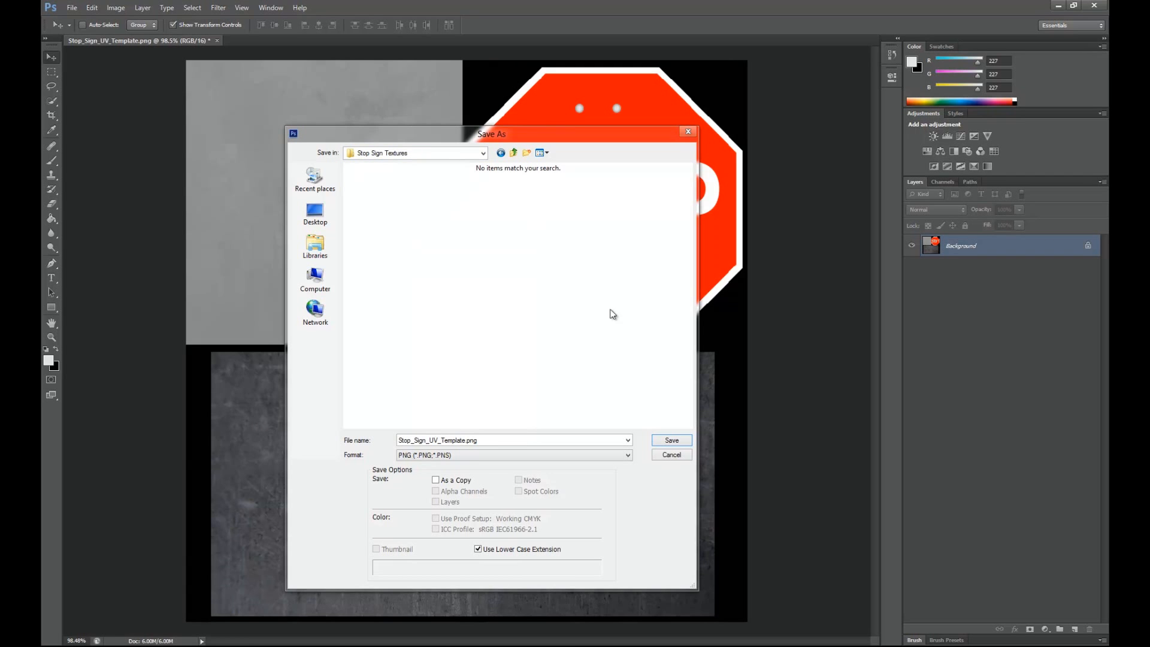
Step: Save Stop_Sign_UV_Template in the CryTIFPlugin (*.TIF) format
{"action": "left_click", "coordinate": [496, 455]}
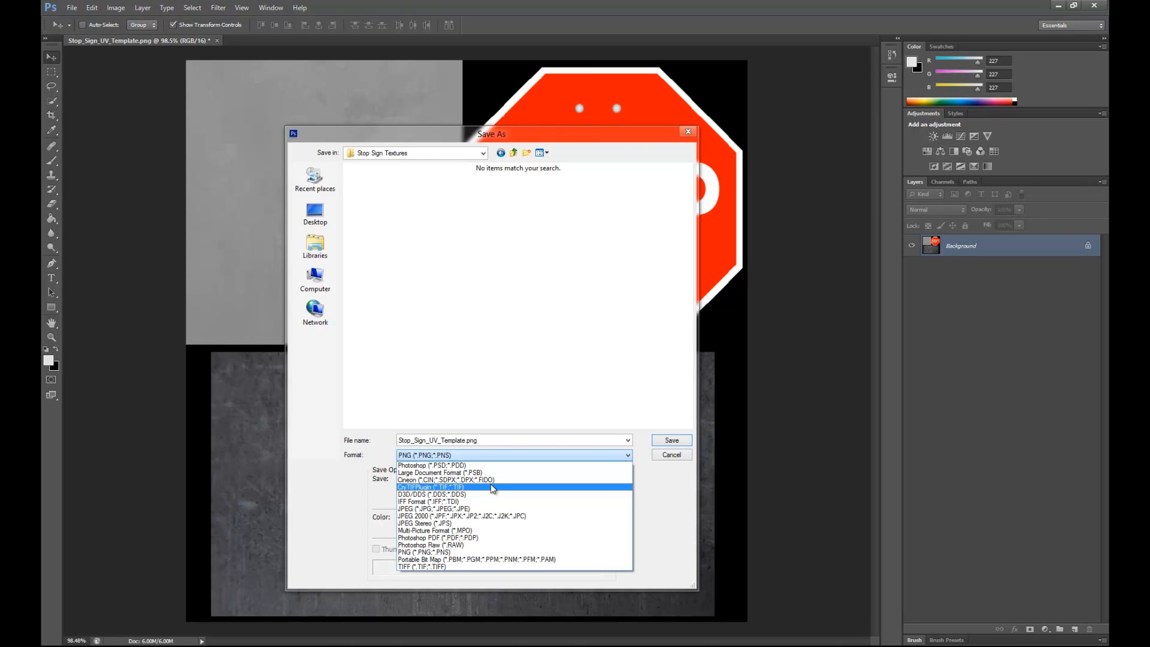
{"action": "left_click", "coordinate": [451, 487]}
{"action": "left_click", "coordinate": [671, 441]}
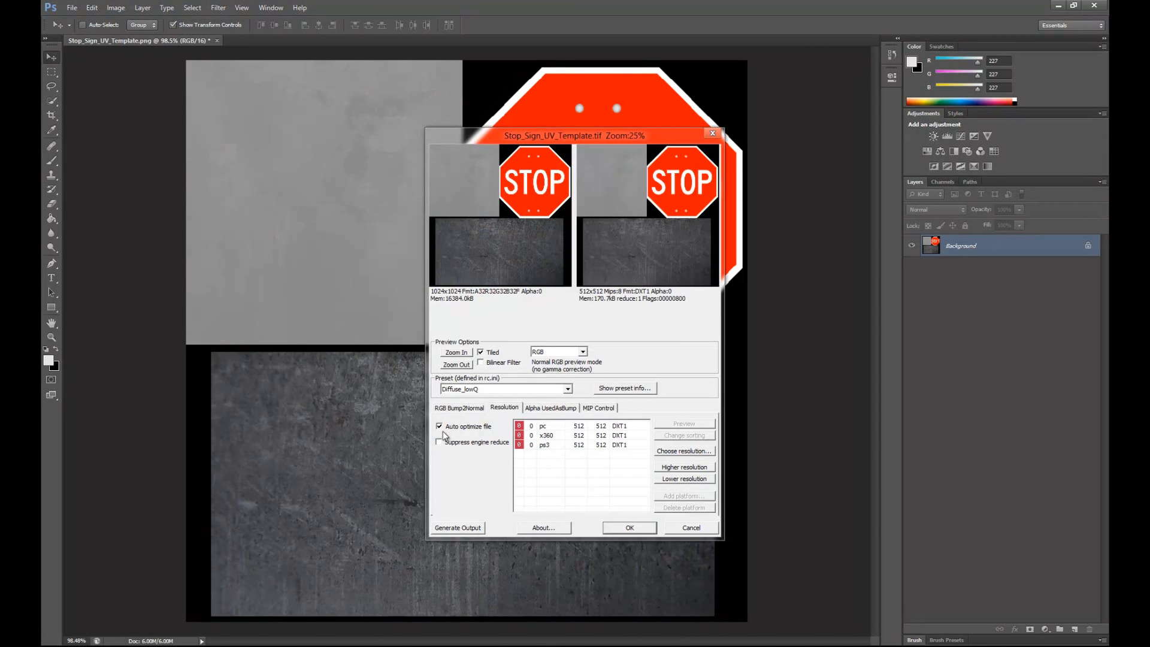
Step: Disable automatic file optimization for the exported texture and set its preset to Diffuse_highQ
{"action": "left_click", "coordinate": [580, 425]}
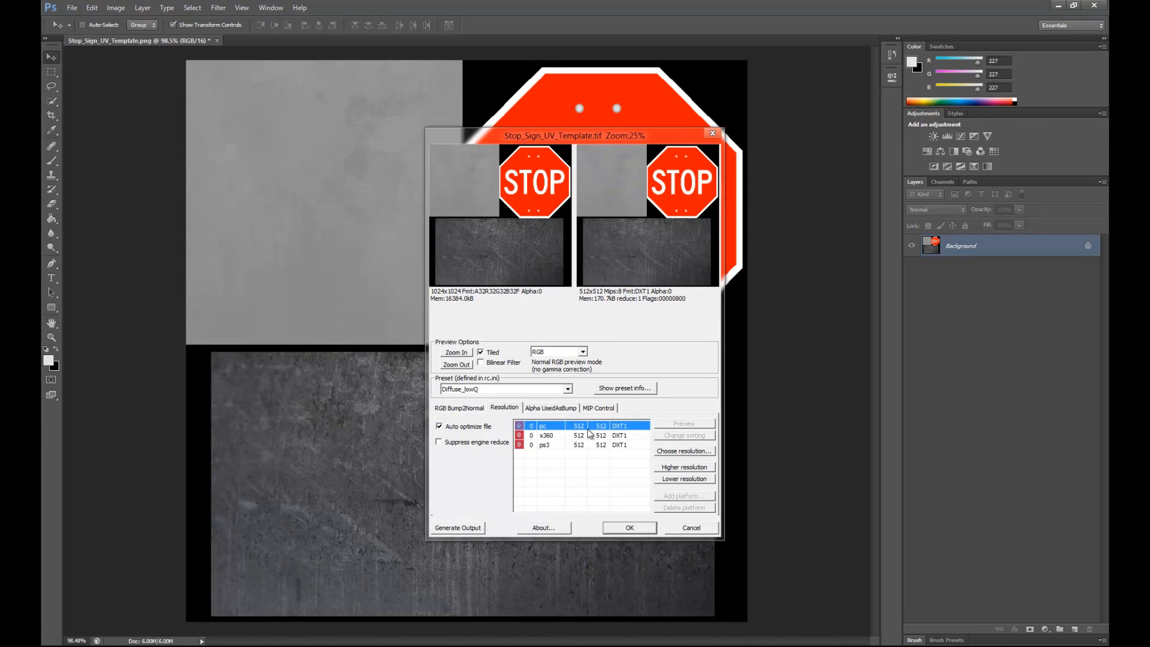
{"action": "left_click", "coordinate": [439, 426]}
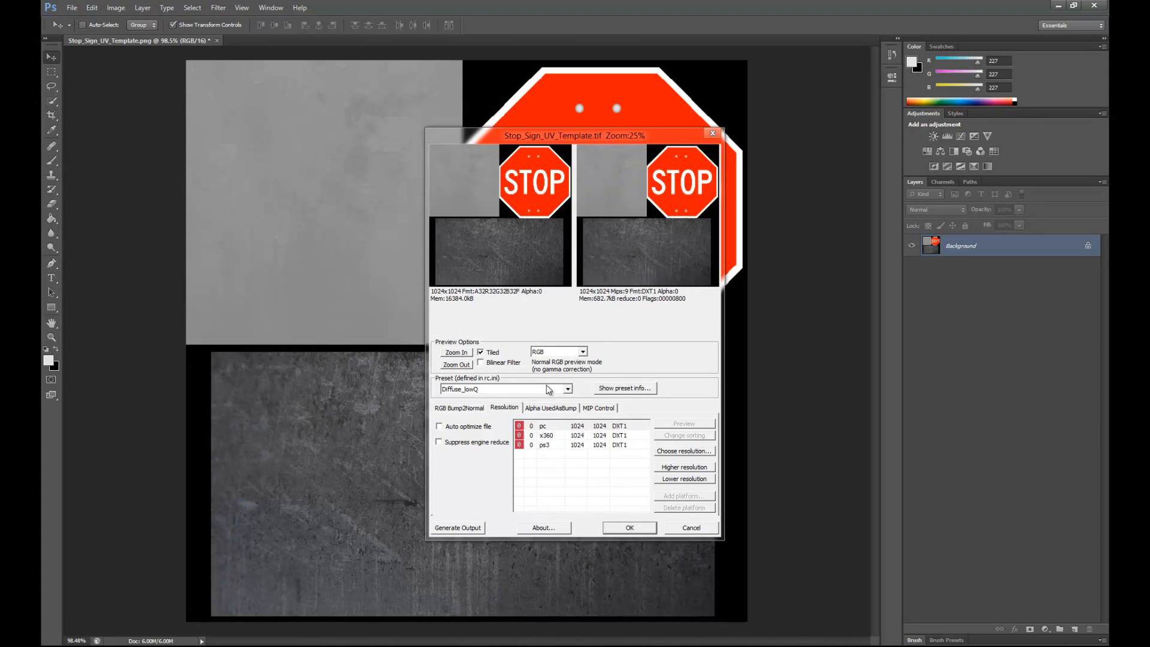
{"action": "left_click", "coordinate": [569, 390]}
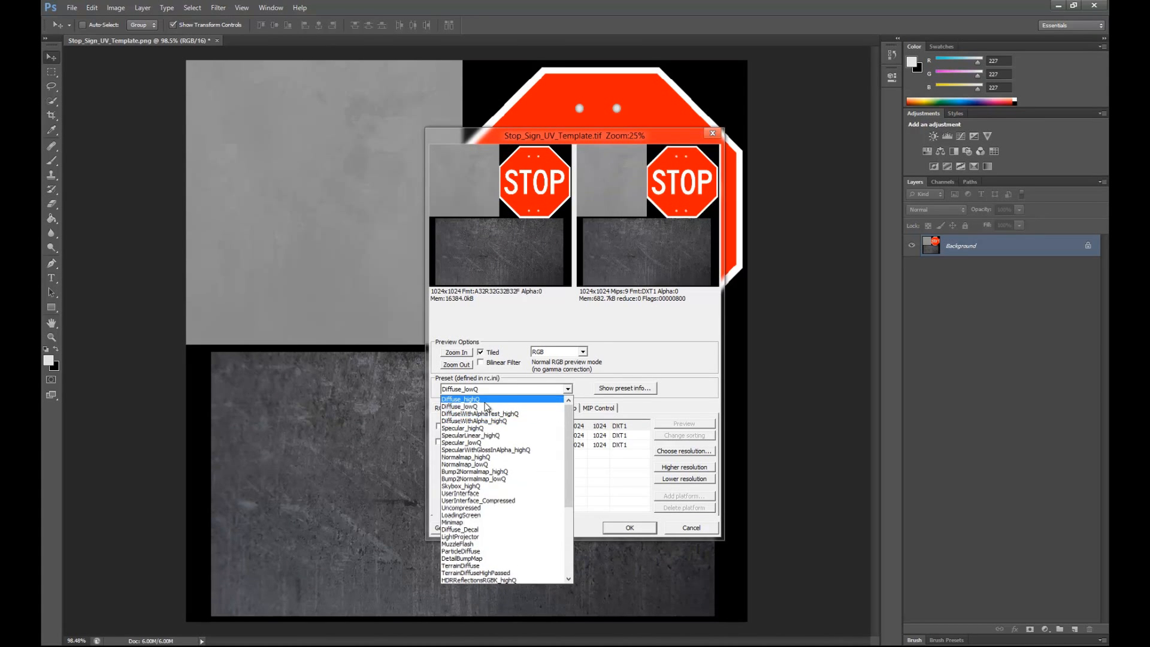
{"action": "left_click", "coordinate": [484, 400]}
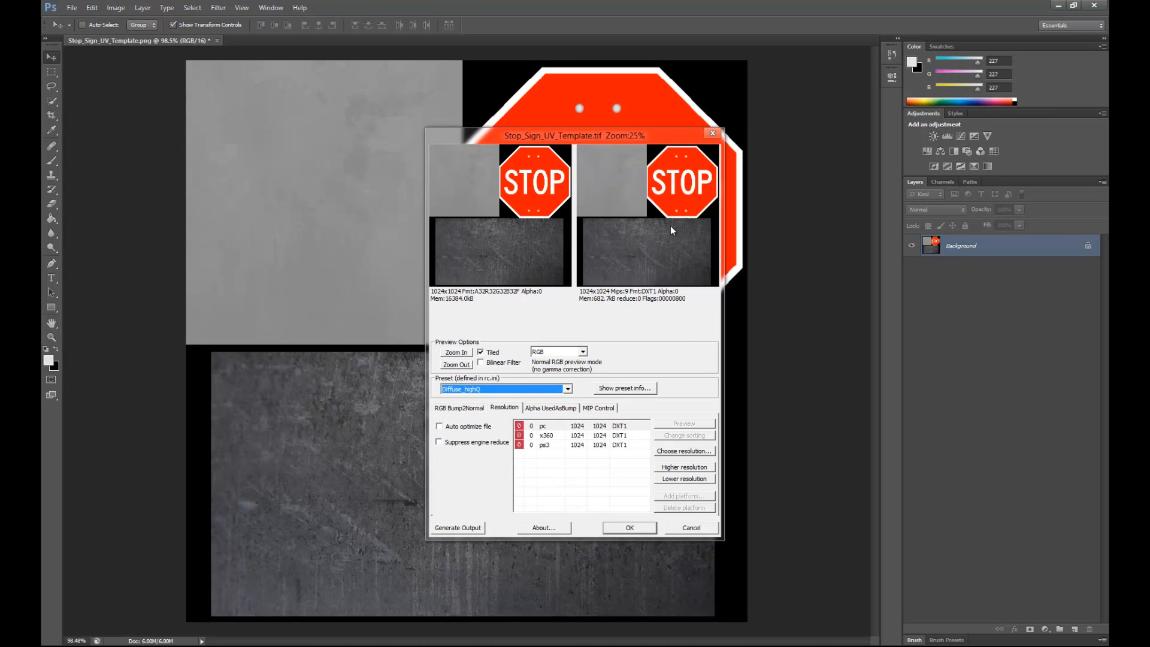
Step: Export the diffuse texture with the chosen compression settings
{"action": "left_click", "coordinate": [630, 529]}
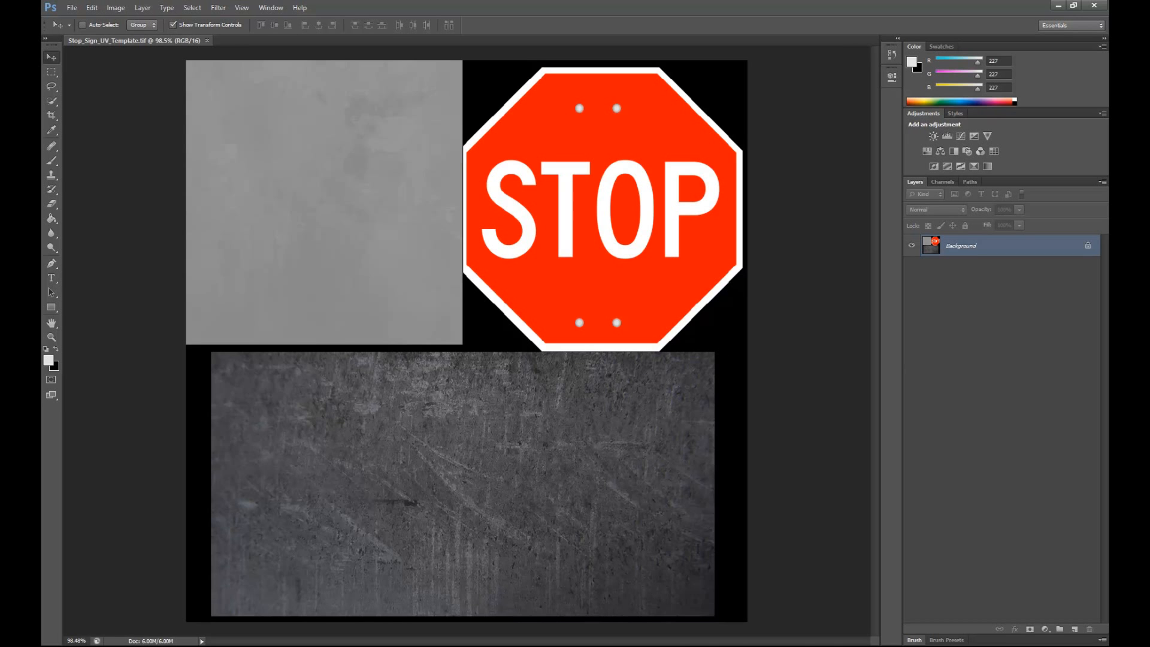
Step: Examine the in-game stop sign reference image up close and as a whole, and move it off the workspace
{"action": "left_click_drag", "start_coordinate": [42, 288], "coordinate": [555, 122]}
{"action": "scroll", "coordinate": [584, 263], "scroll_direction": "up", "scroll_amount": 8}
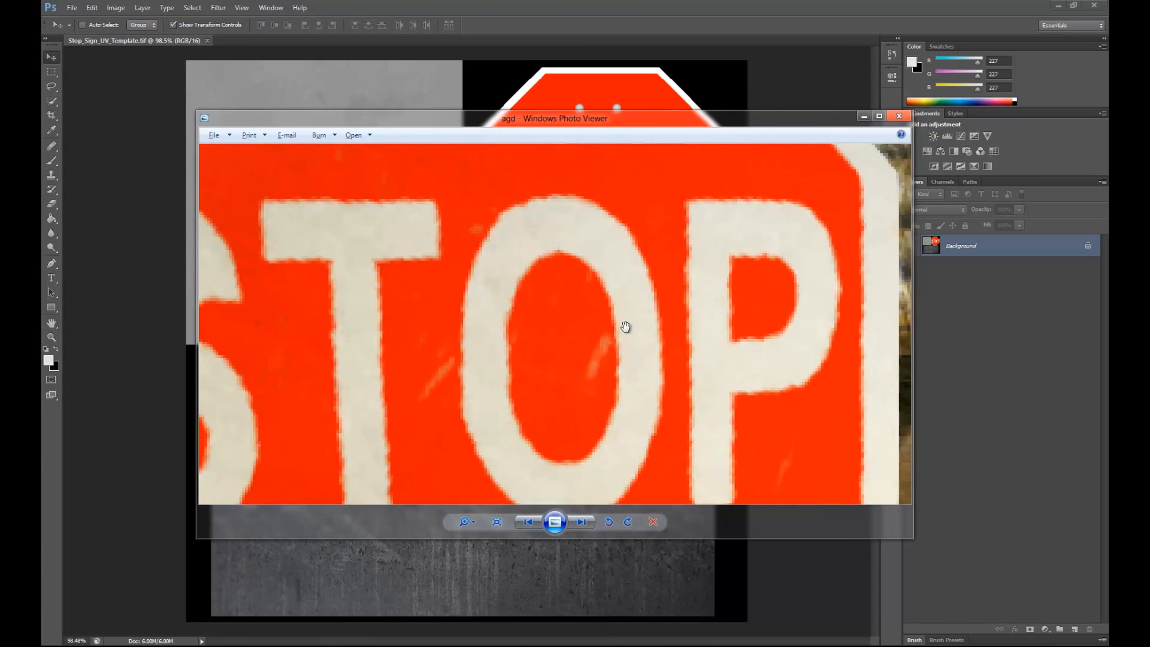
{"action": "scroll", "coordinate": [626, 326], "scroll_direction": "down", "scroll_amount": 6}
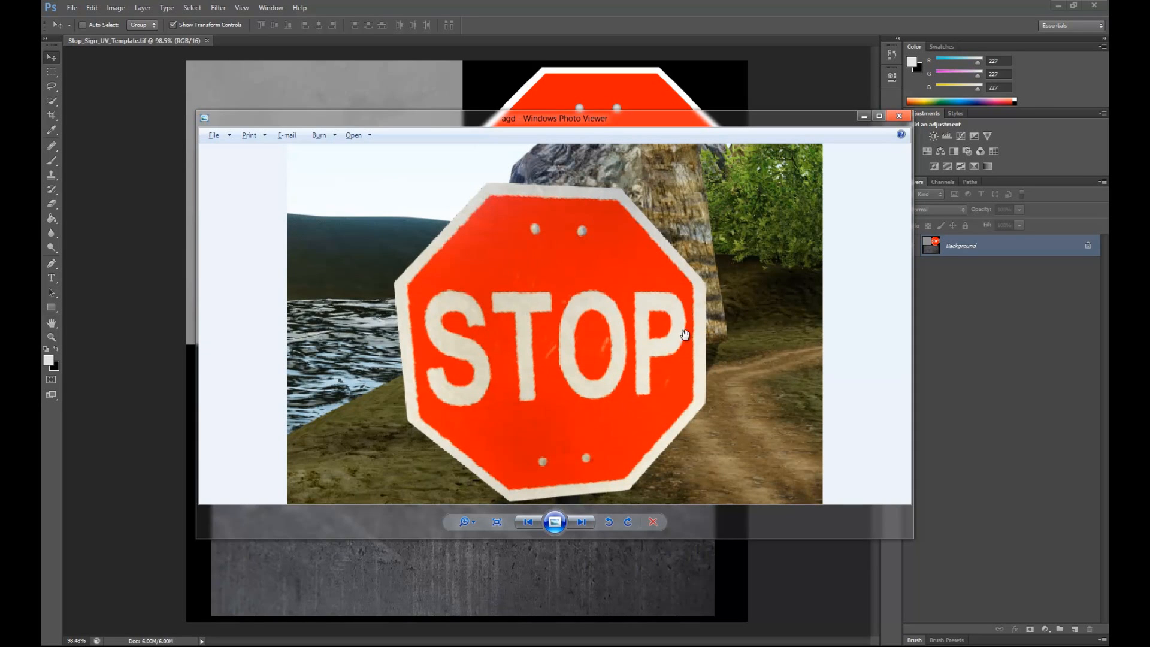
{"action": "scroll", "coordinate": [659, 324], "scroll_direction": "down", "scroll_amount": 3}
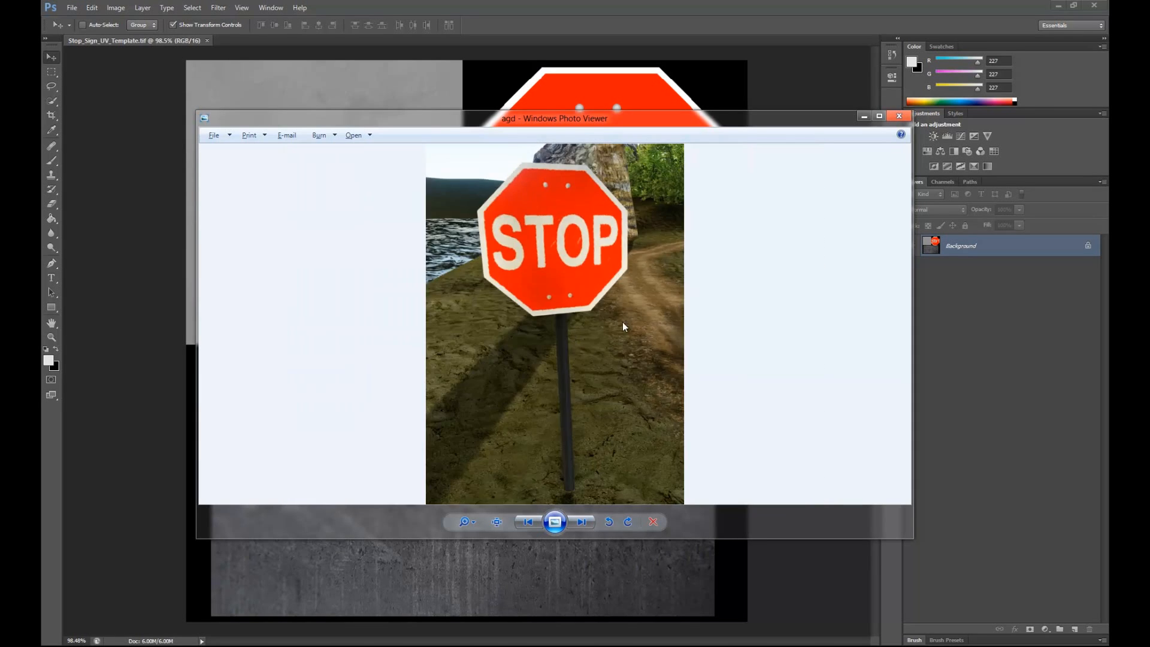
{"action": "left_click_drag", "start_coordinate": [663, 125], "coordinate": [42, 129]}
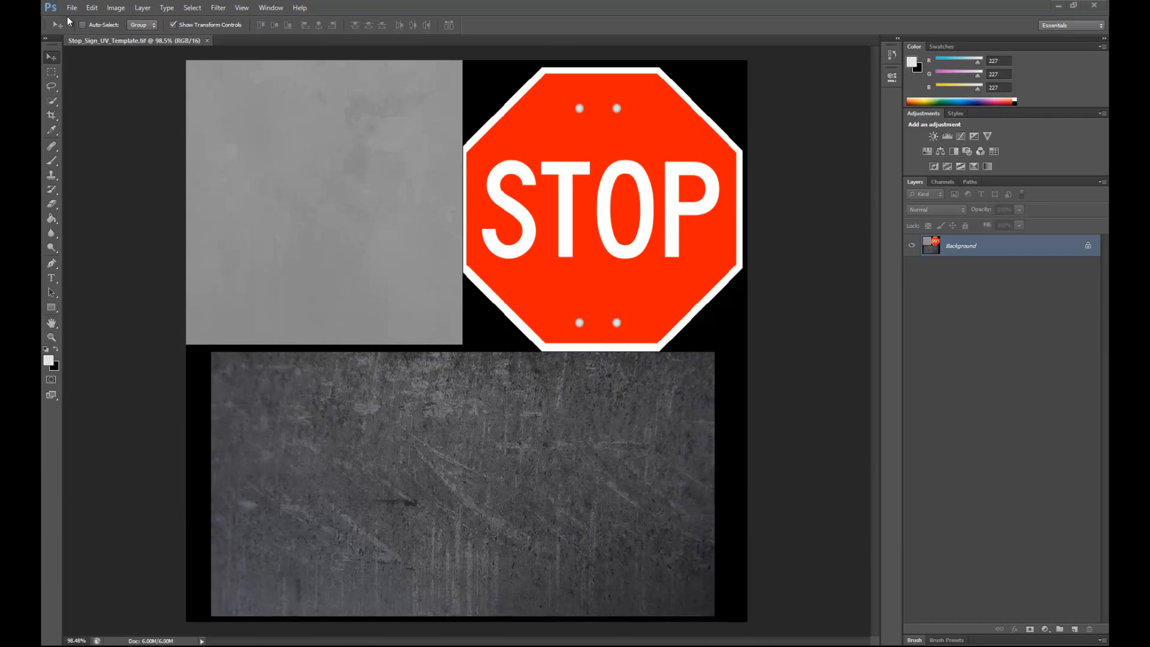
Step: Convert the texture to grayscale with a Black & White adjustment using the Lighter preset
{"action": "left_click", "coordinate": [109, 9]}
{"action": "mouse_move", "coordinate": [127, 37]}
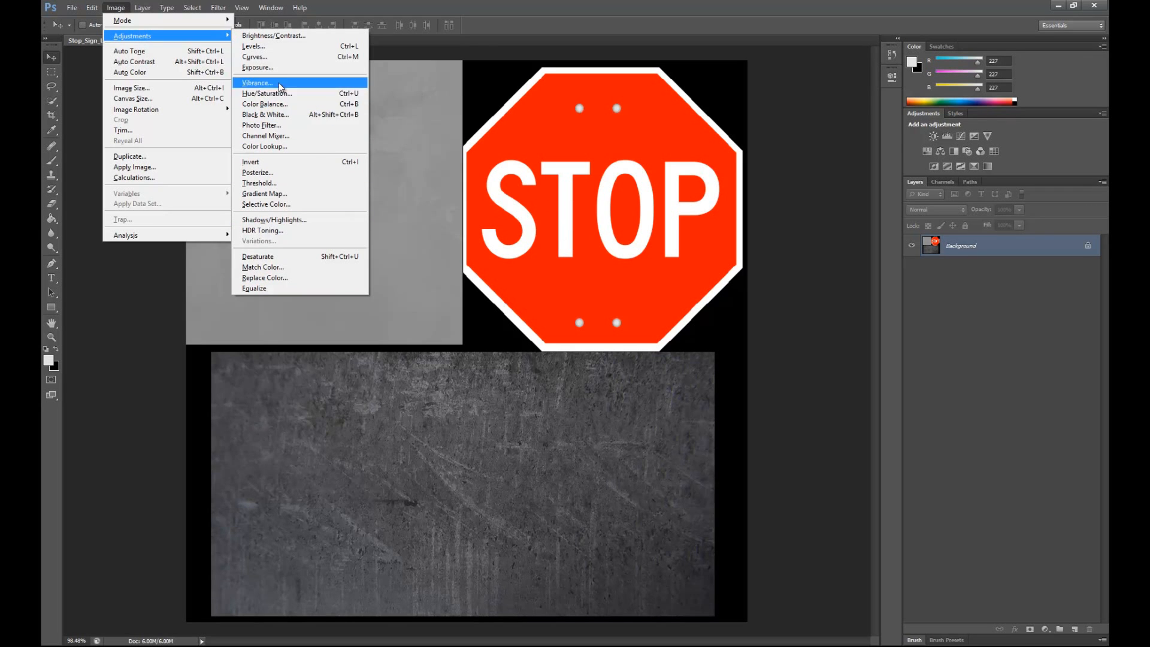
{"action": "left_click", "coordinate": [290, 121]}
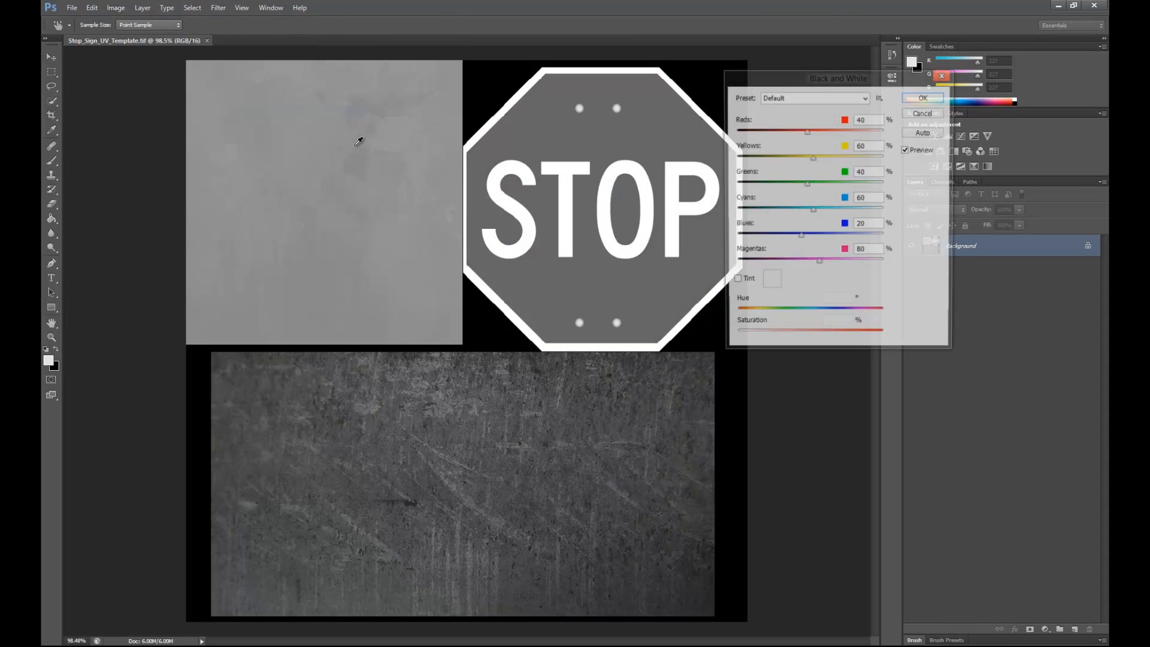
{"action": "left_click", "coordinate": [798, 99]}
{"action": "left_click", "coordinate": [798, 98]}
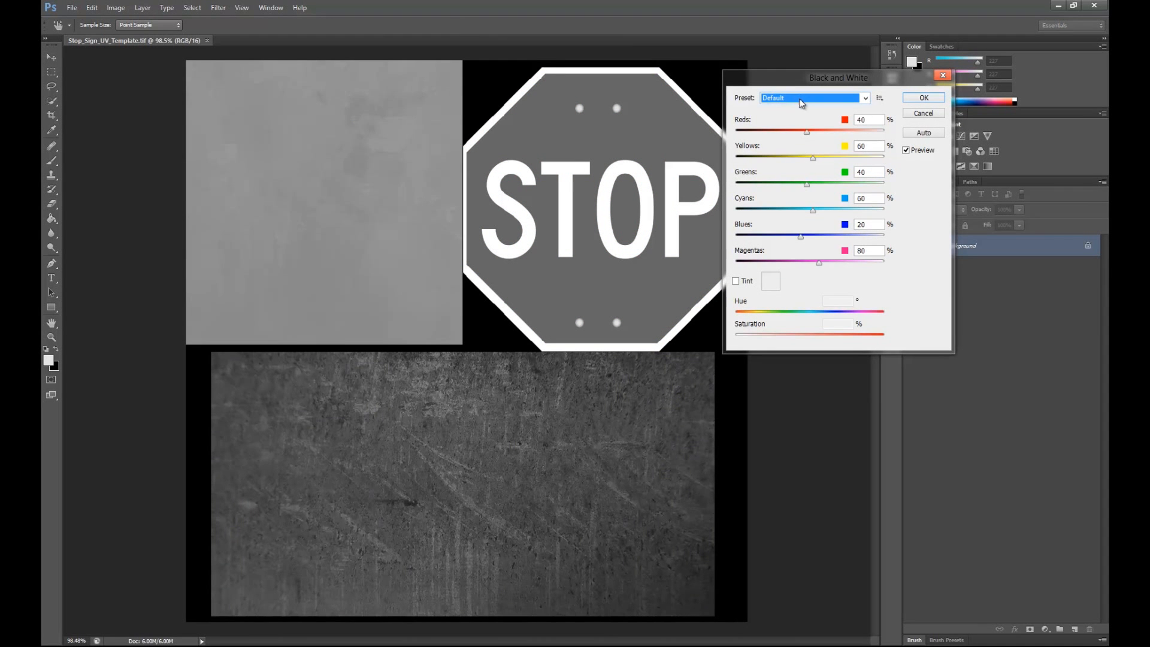
{"action": "key", "text": "Down"}
{"action": "key", "text": "Down"}
{"action": "key", "text": "Down"}
{"action": "key", "text": "Down"}
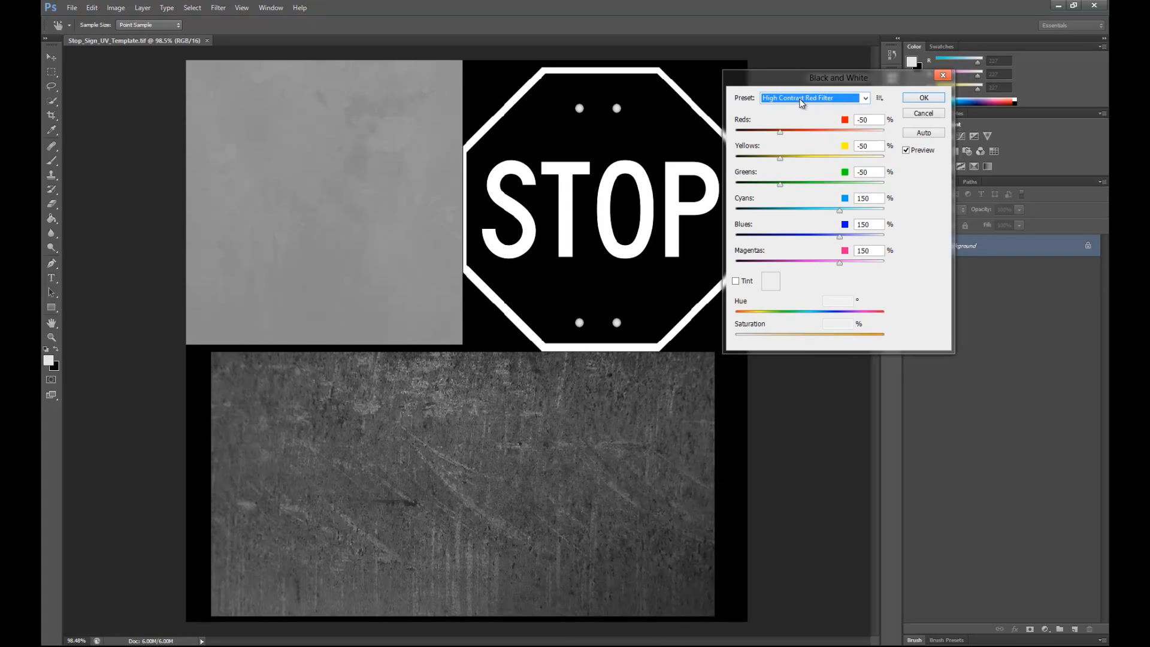
{"action": "key", "text": "Down"}
{"action": "key", "text": "Down"}
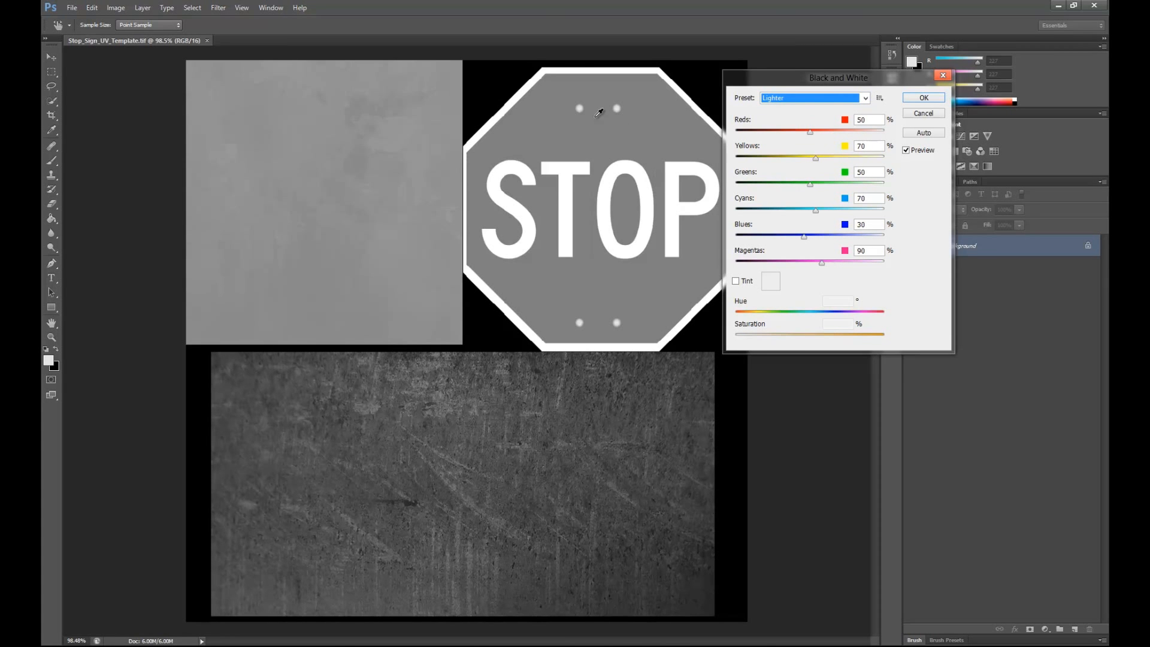
{"action": "key", "text": "Return"}
Step: Apply Brightness/Contrast to the whole grayscale texture, with contrast at 100 and brightness raised to about 60
{"action": "left_click", "coordinate": [116, 8]}
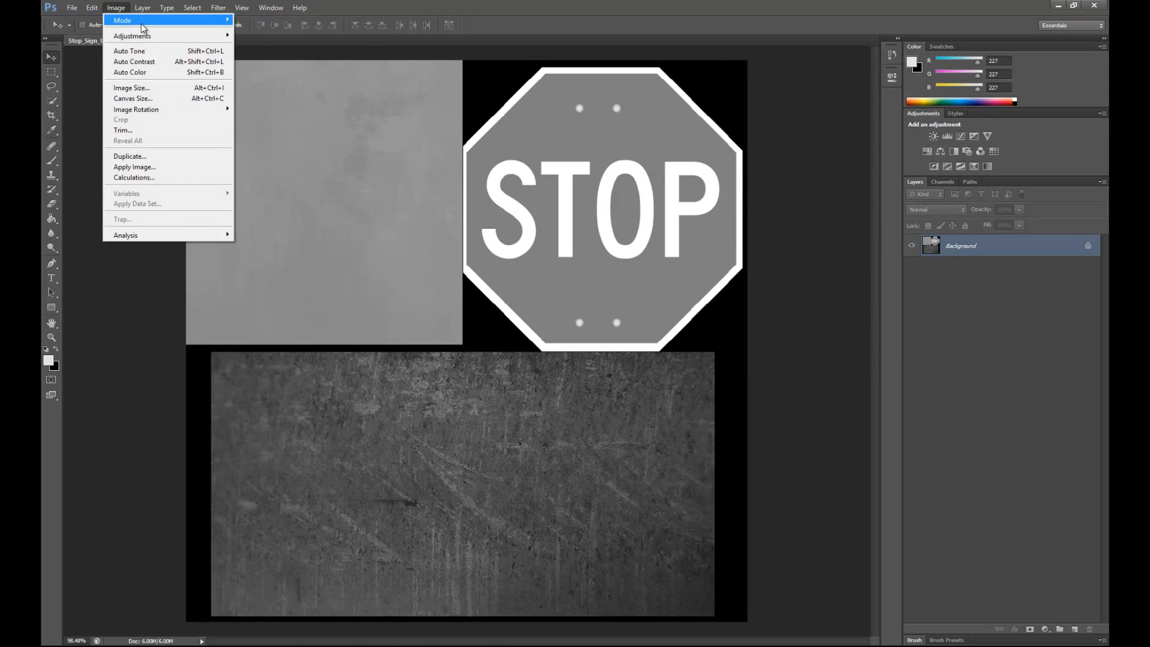
{"action": "mouse_move", "coordinate": [162, 41]}
{"action": "left_click", "coordinate": [268, 35]}
{"action": "left_click_drag", "start_coordinate": [397, 319], "coordinate": [453, 319]}
{"action": "left_click_drag", "start_coordinate": [397, 294], "coordinate": [421, 297]}
{"action": "left_click", "coordinate": [423, 295]}
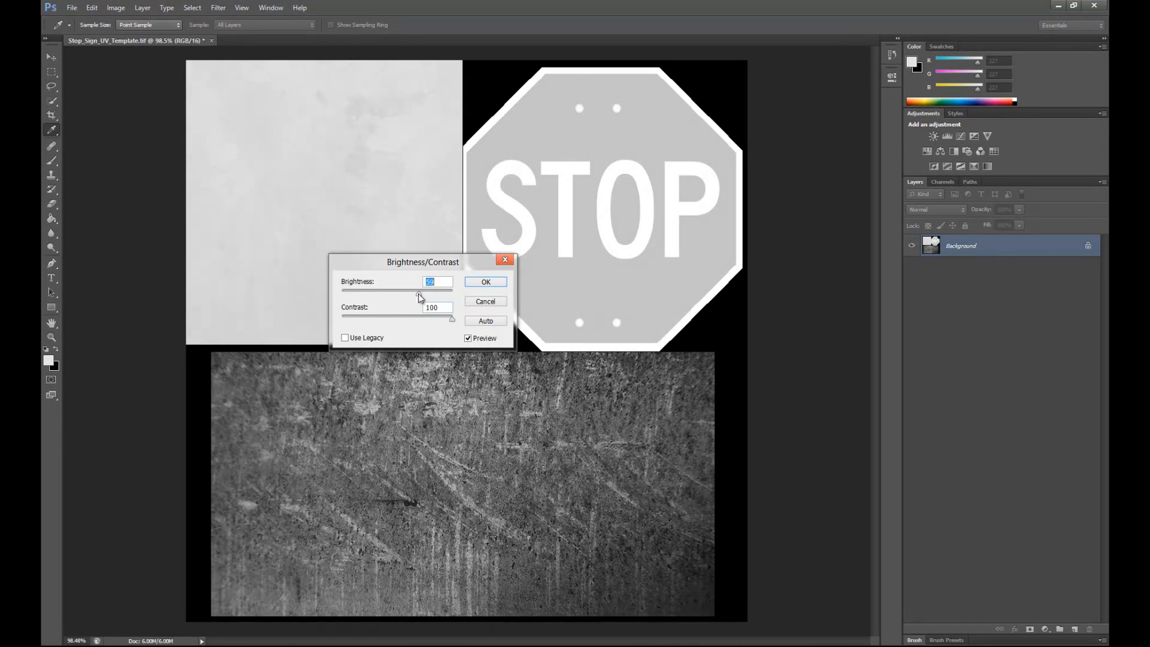
{"action": "left_click", "coordinate": [482, 283]}
{"action": "key", "text": "v"}
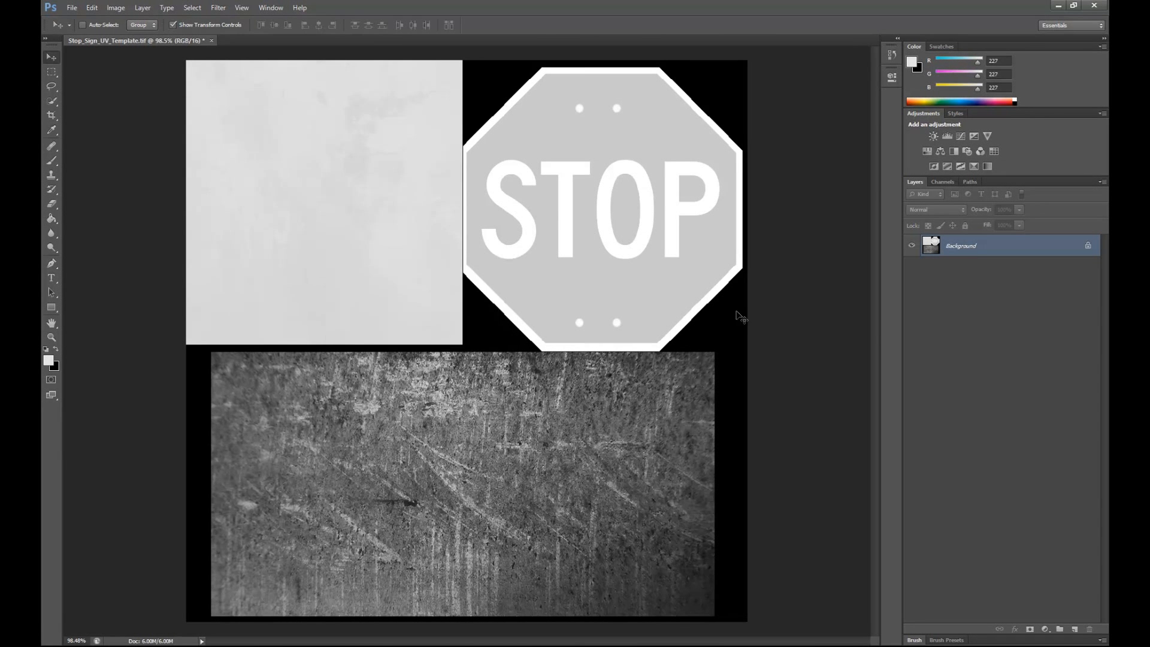
Step: Select the upper half with the gray square and stop sign, lower its brightness to -91, and deselect it
{"action": "left_click", "coordinate": [116, 8]}
{"action": "left_click", "coordinate": [47, 73]}
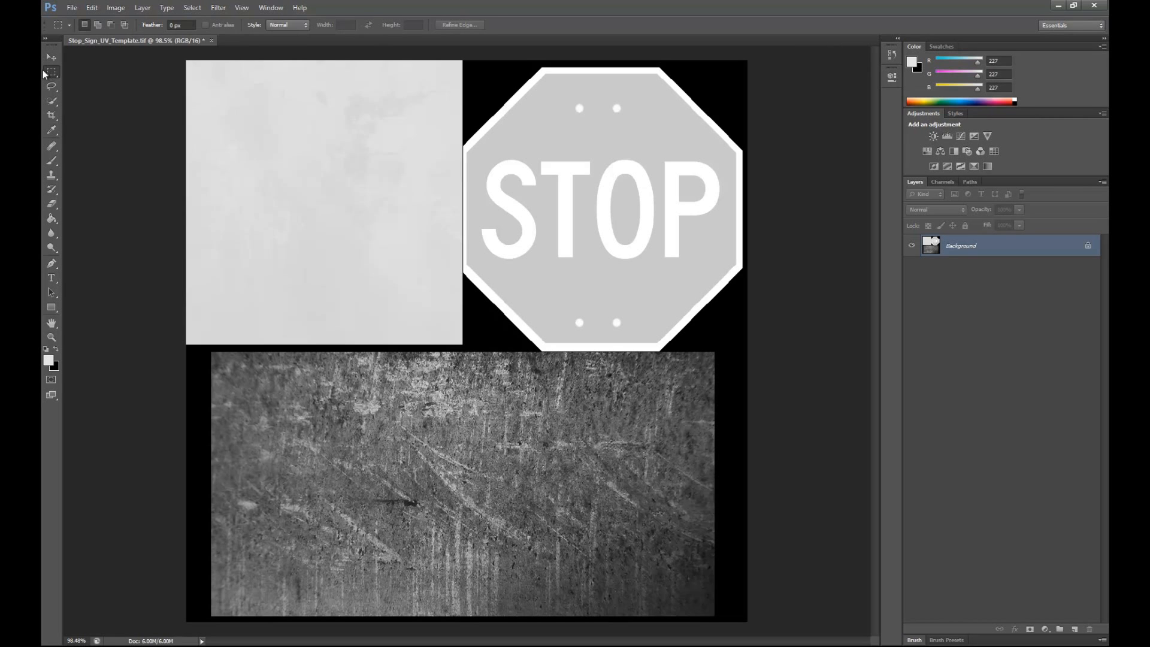
{"action": "left_click_drag", "start_coordinate": [186, 61], "coordinate": [776, 350]}
{"action": "left_click", "coordinate": [116, 7]}
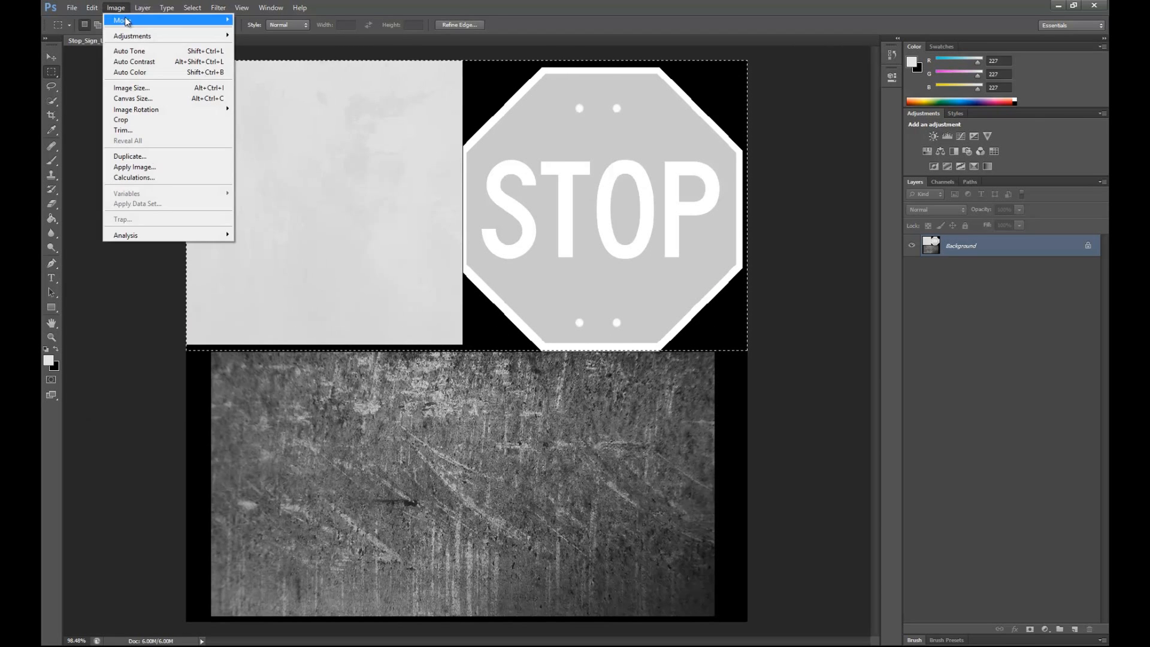
{"action": "mouse_move", "coordinate": [143, 36]}
{"action": "left_click", "coordinate": [266, 34]}
{"action": "left_click_drag", "start_coordinate": [397, 293], "coordinate": [363, 298]}
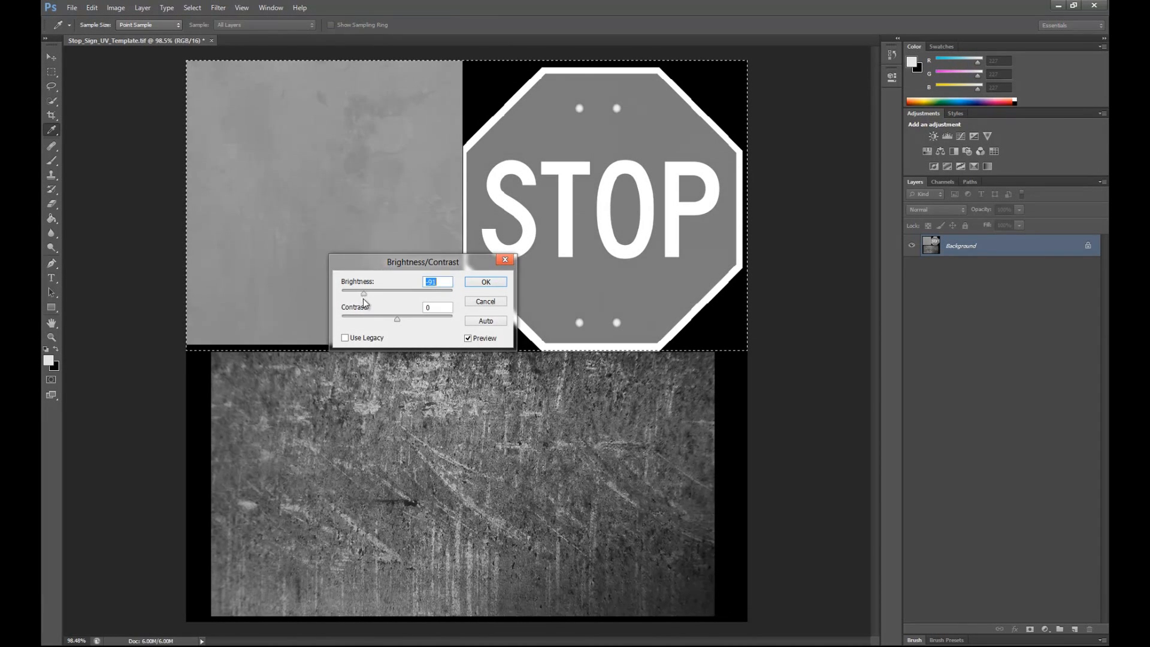
{"action": "key", "text": "Return"}
{"action": "key", "text": "m"}
{"action": "left_click", "coordinate": [385, 431]}
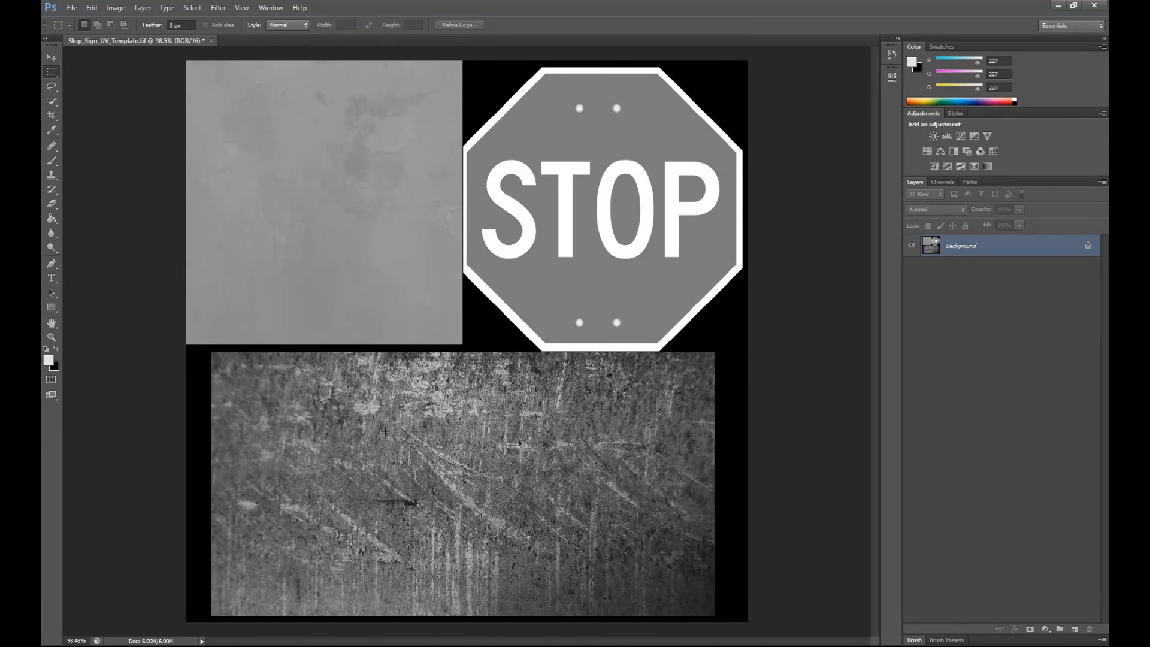
Step: Save the grayscale texture as Stopsign_spec in the CryTIFPlugin format in the Stop Sign Textures folder
{"action": "left_click", "coordinate": [71, 7]}
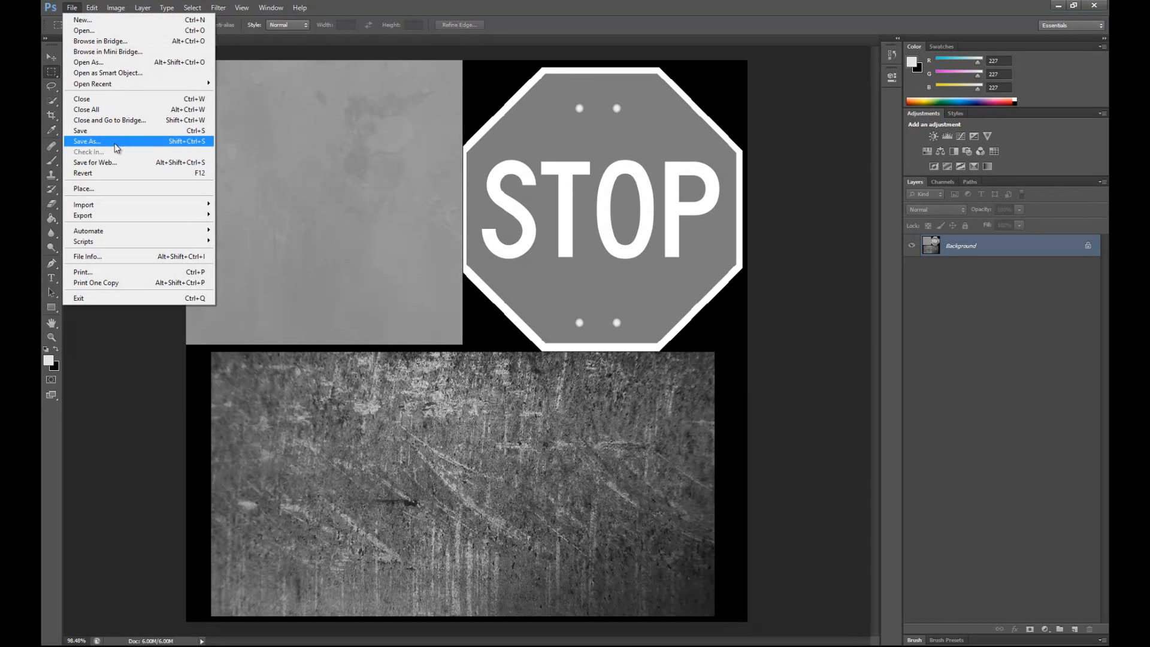
{"action": "left_click", "coordinate": [114, 143]}
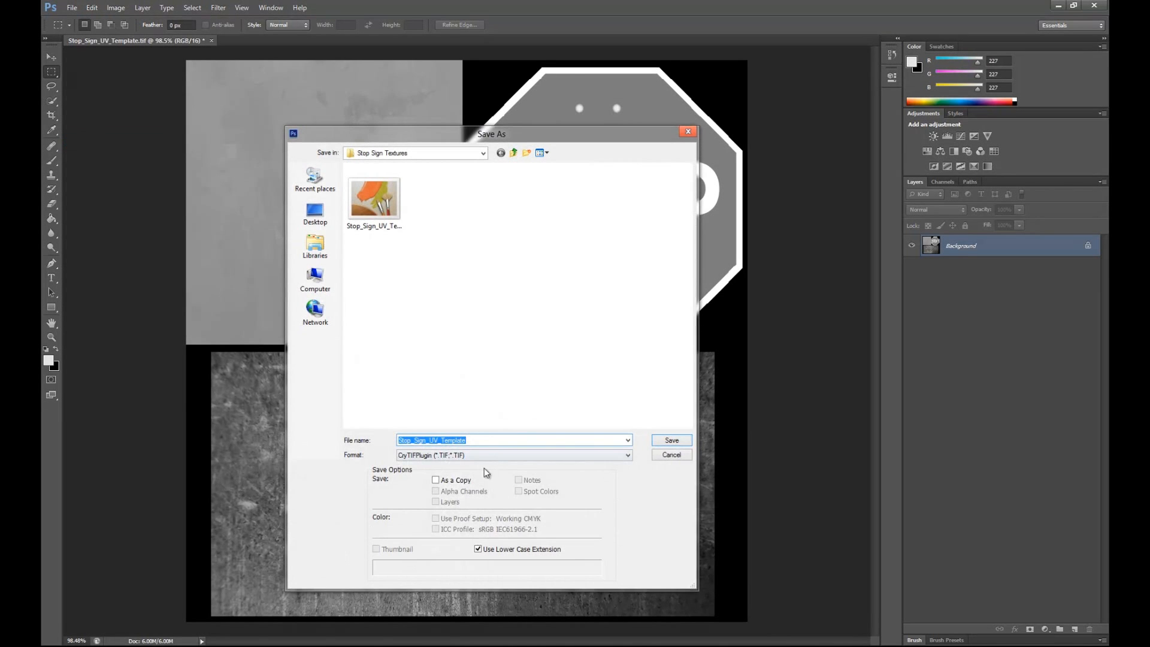
{"action": "left_click", "coordinate": [476, 457]}
{"action": "left_click", "coordinate": [473, 455]}
{"action": "double_click", "coordinate": [503, 441]}
{"action": "key", "text": "BackSpace"}
{"action": "type", "text": "Stgh"}
{"action": "key", "text": "BackSpace"}
{"action": "type", "text": "n"}
{"action": "key", "text": "BackSpace"}
{"action": "key", "text": "BackSpace"}
{"action": "key", "text": "BackSpace"}
{"action": "key", "text": "BackSpace"}
{"action": "type", "text": "top_"}
{"action": "key", "text": "BackSpace"}
{"action": "type", "text": "sign_D"}
{"action": "key", "text": "BackSpace"}
{"action": "key", "text": "BackSpace"}
{"action": "key", "text": "BackSpace"}
{"action": "key", "text": "BackSpace"}
{"action": "type", "text": "spec"}
{"action": "left_click", "coordinate": [669, 439]}
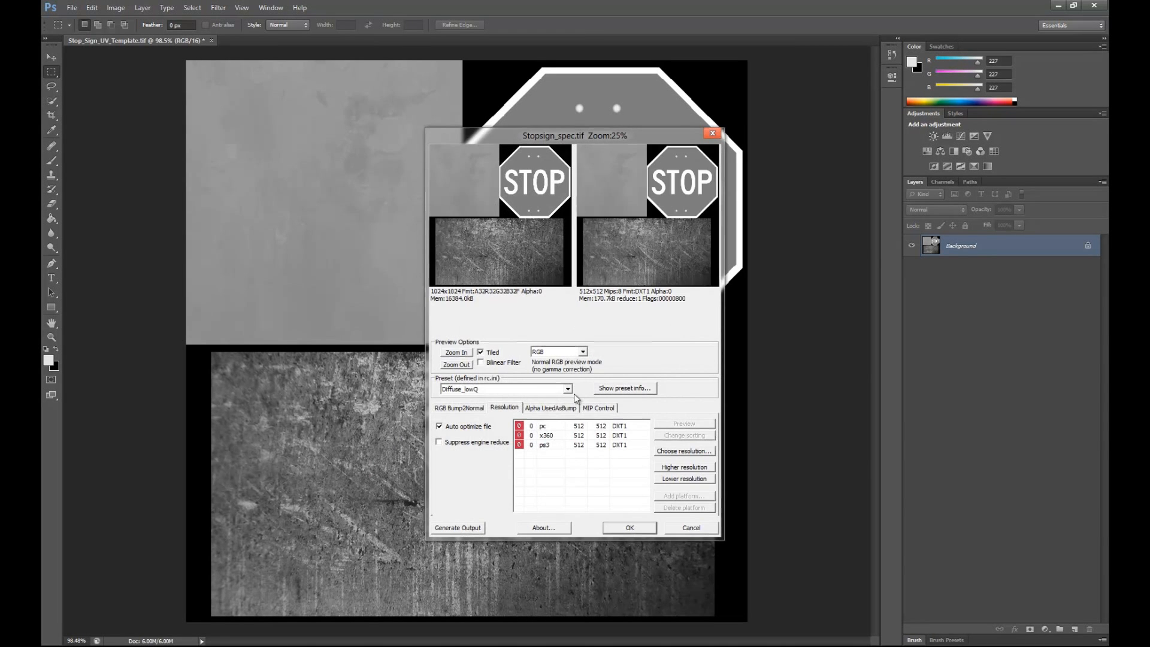
Step: Disable automatic file optimization, choose the Specular_highQ preset, and export the specular texture
{"action": "left_click", "coordinate": [439, 426]}
{"action": "left_click", "coordinate": [568, 389]}
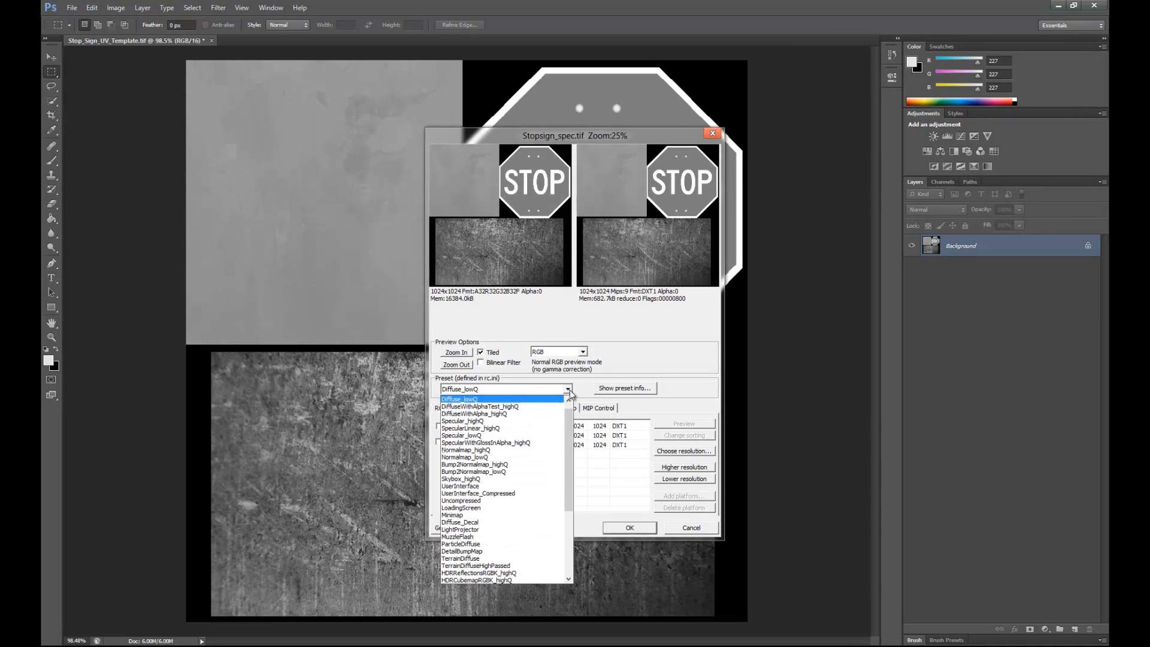
{"action": "left_click", "coordinate": [527, 420]}
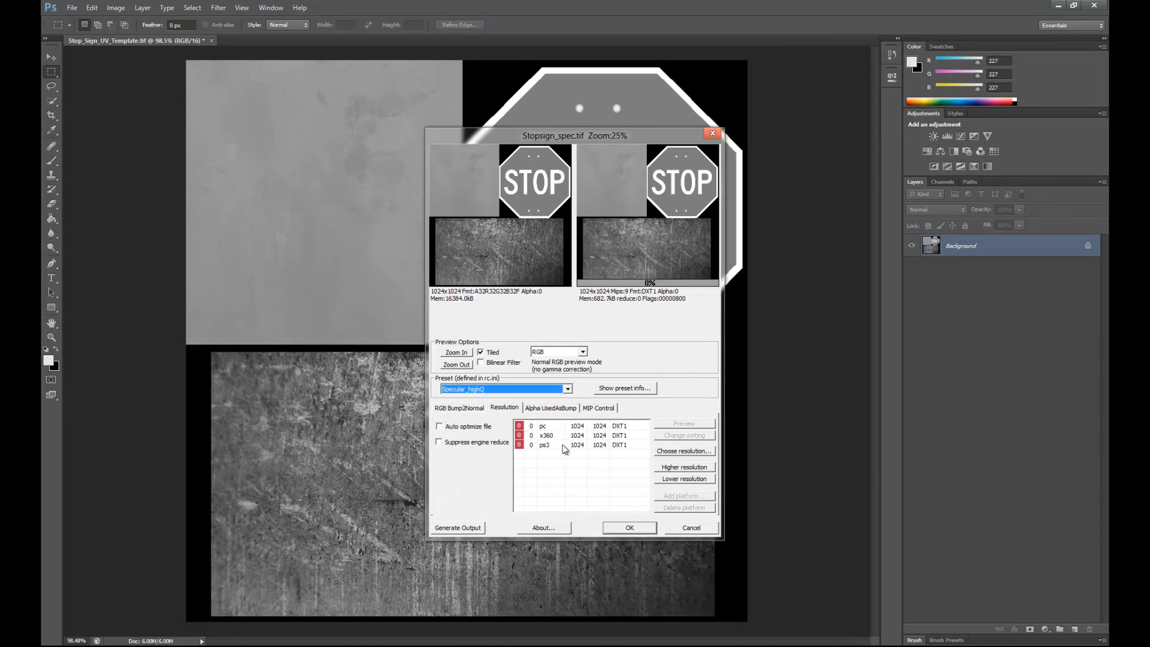
{"action": "left_click", "coordinate": [629, 529]}
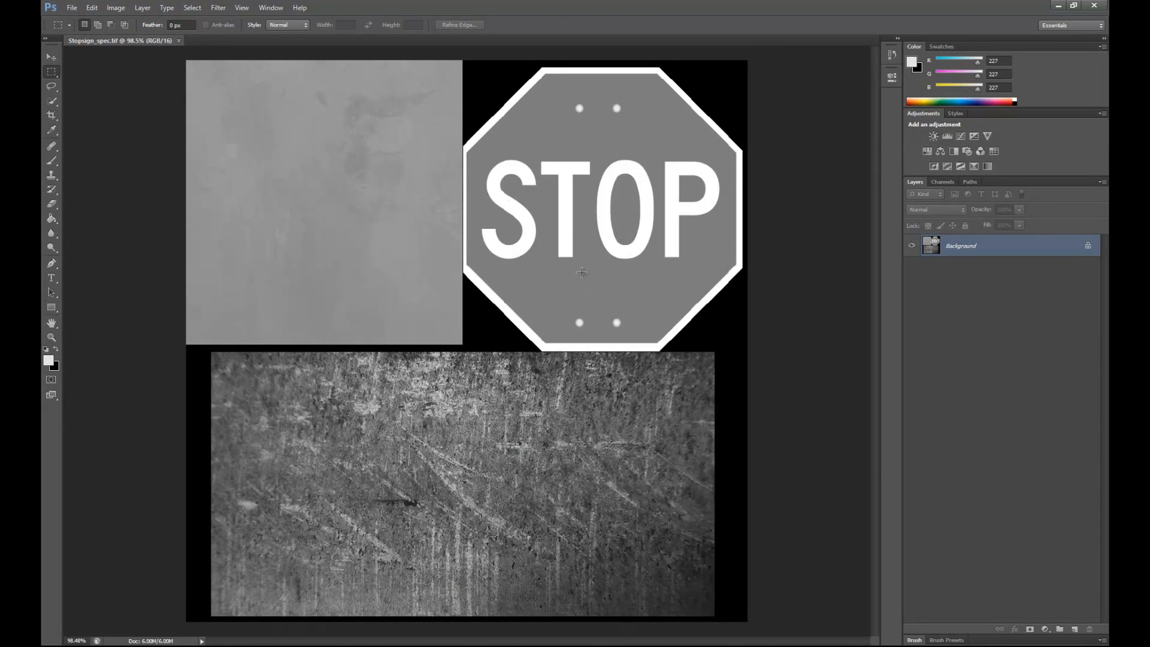
Step: Bring the floating conversion panel and its cube preview onto the workspace
{"action": "left_click_drag", "start_coordinate": [42, 282], "coordinate": [1005, 369]}
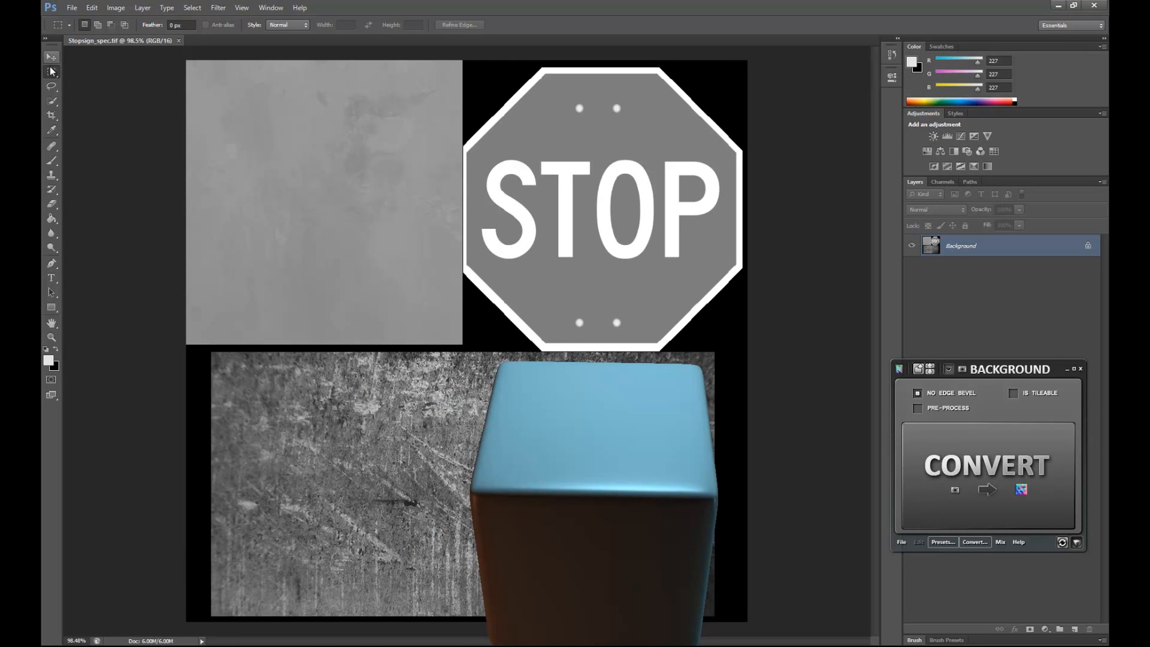
Step: Convert the locked background into a regular layer and delete the plain gray square beside the stop sign
{"action": "left_click_drag", "start_coordinate": [187, 60], "coordinate": [463, 348]}
{"action": "key", "text": "Delete"}
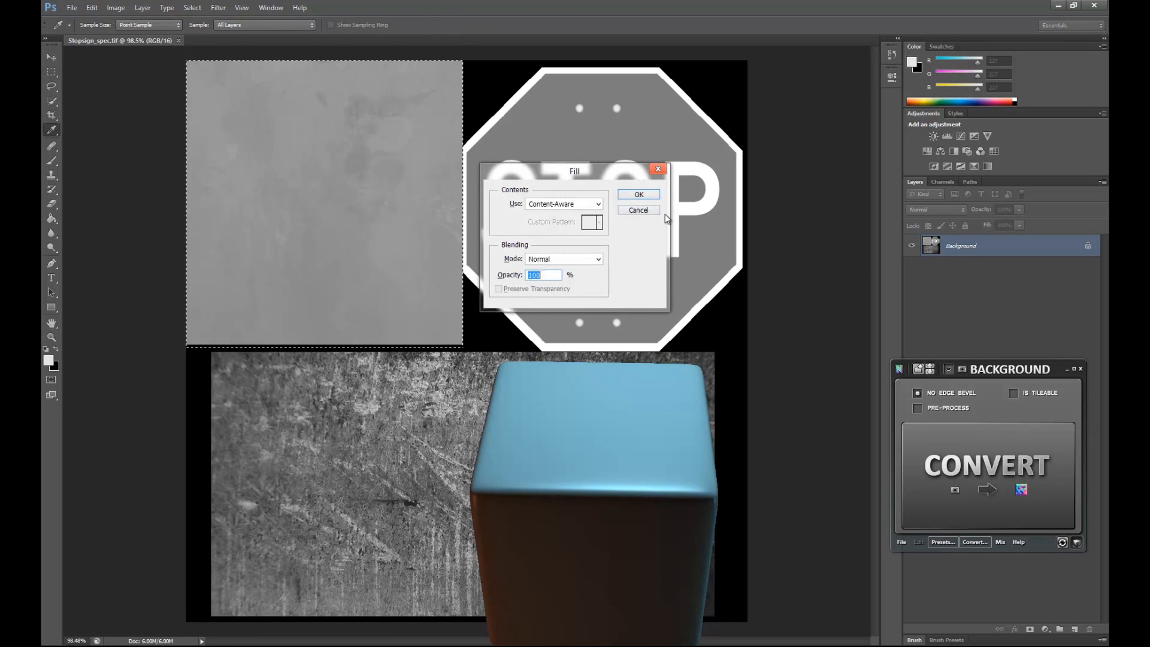
{"action": "left_click", "coordinate": [638, 210]}
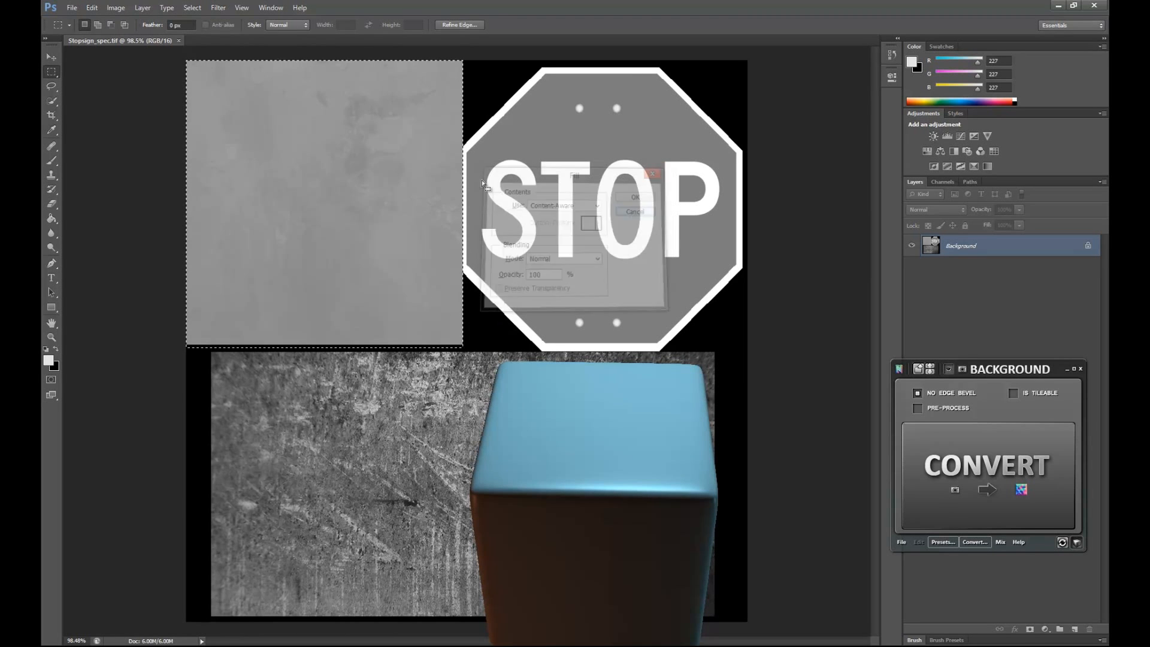
{"action": "right_click", "coordinate": [943, 252]}
{"action": "left_click", "coordinate": [999, 261]}
{"action": "key", "text": "Return"}
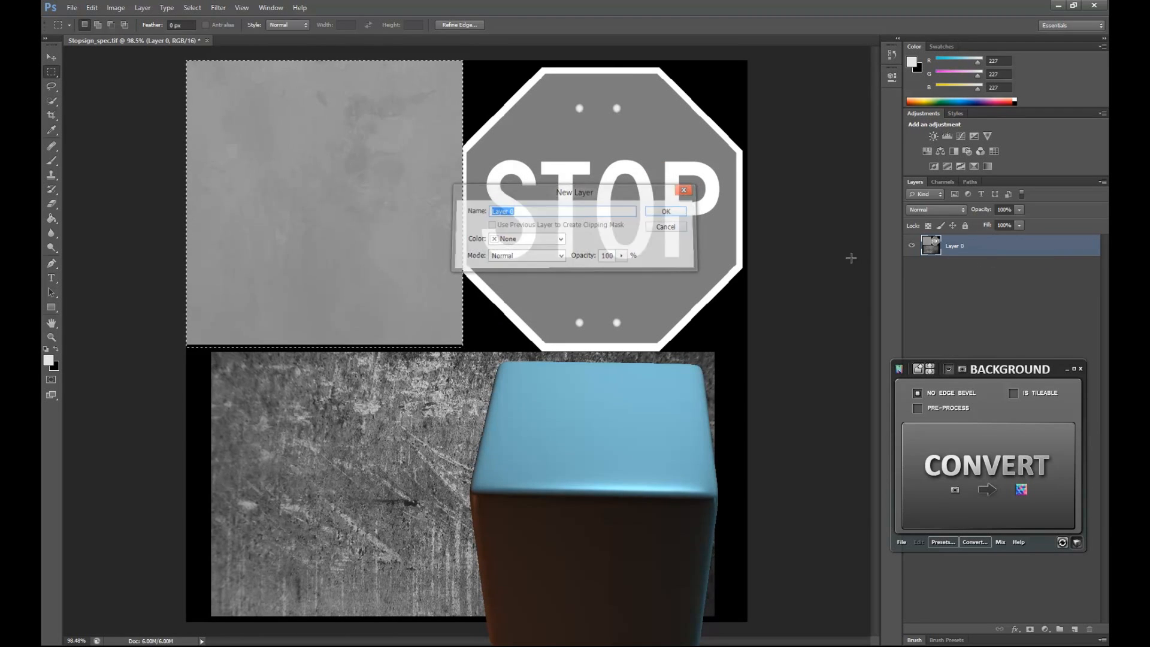
{"action": "key", "text": "Delete"}
{"action": "key", "text": "ctrl+d"}
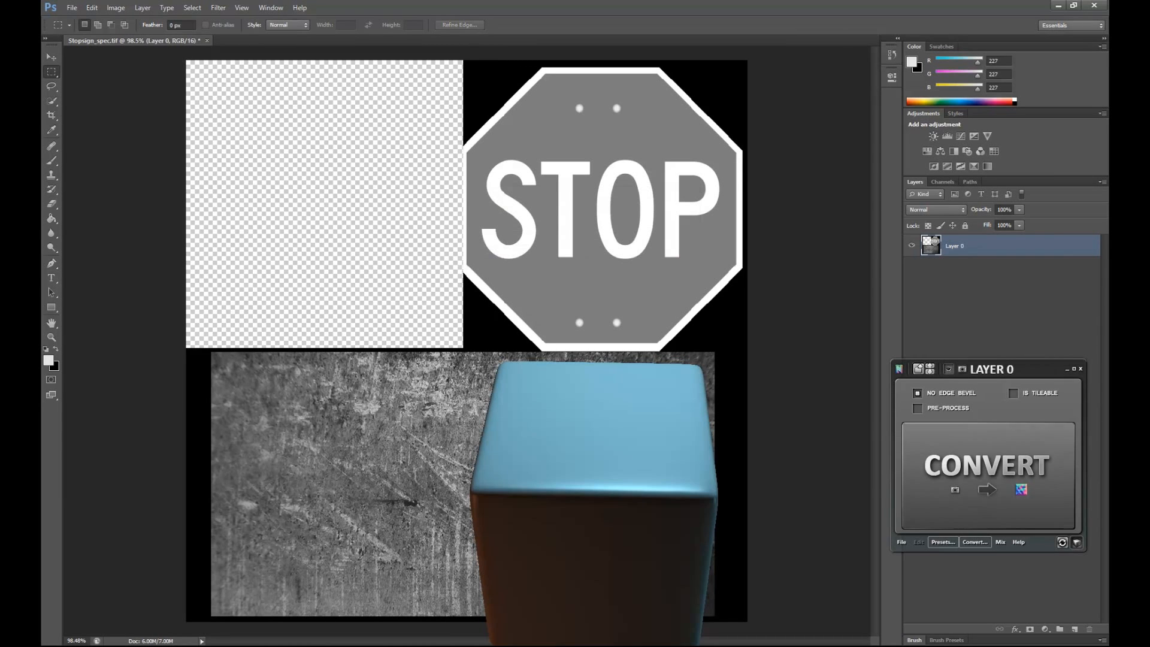
Step: Add a new layer beneath Layer 0 and paint it solid black with a greatly enlarged brush
{"action": "left_click", "coordinate": [1075, 629], "text": "ctrl"}
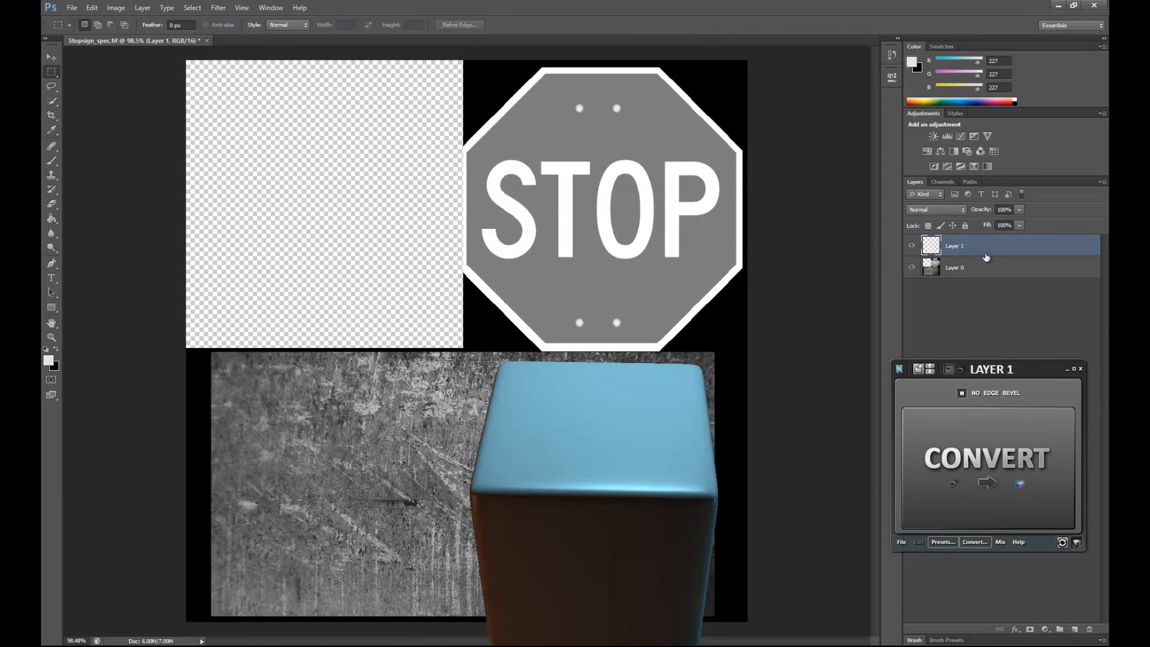
{"action": "left_click", "coordinate": [52, 160]}
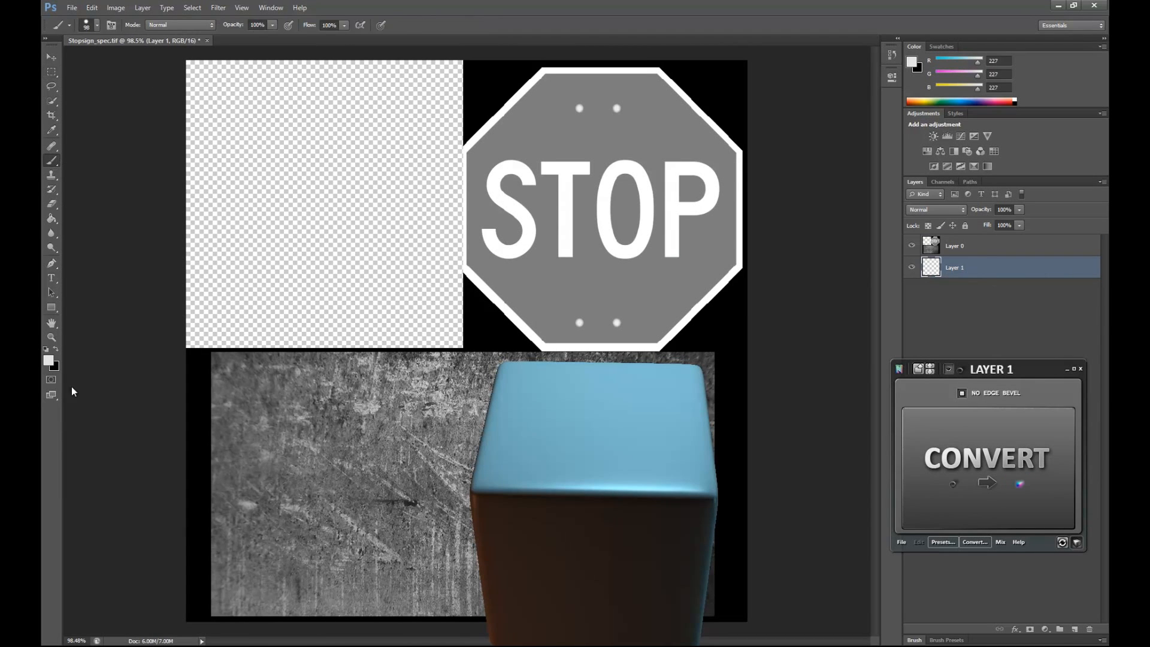
{"action": "left_click", "coordinate": [47, 351]}
{"action": "left_click_drag", "start_coordinate": [226, 239], "coordinate": [367, 98]}
{"action": "right_click", "coordinate": [375, 98]}
{"action": "left_click_drag", "start_coordinate": [430, 118], "coordinate": [488, 125]}
{"action": "left_click_drag", "start_coordinate": [414, 269], "coordinate": [366, 291]}
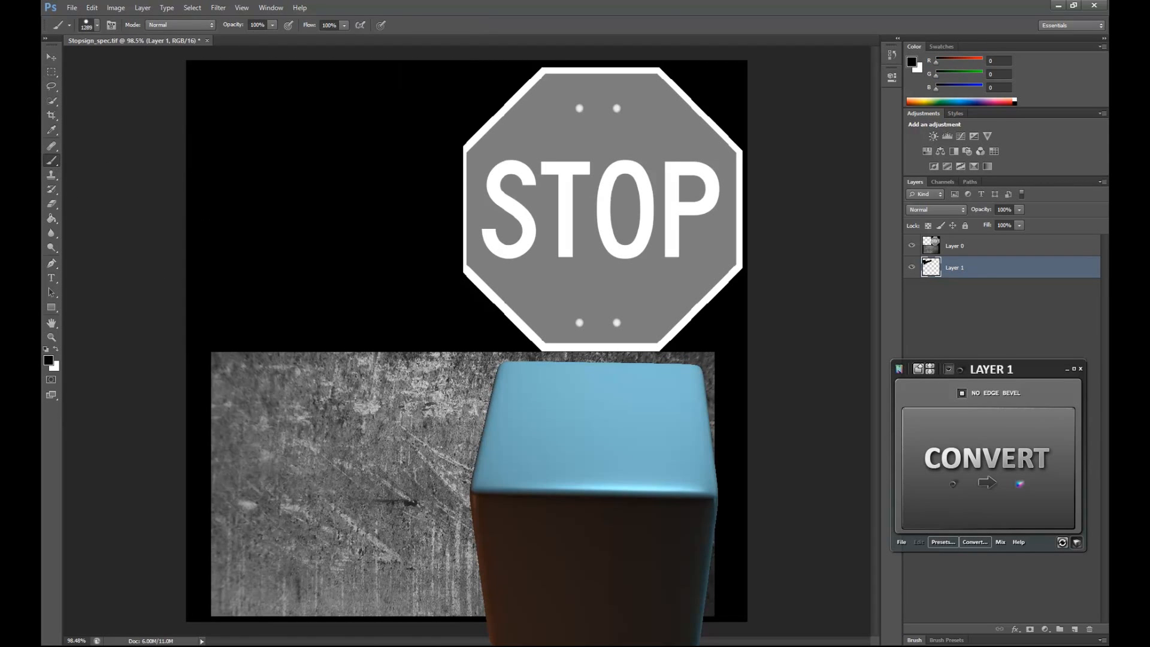
Step: Move the cube preview away from the lower half of the stop sign and onto the empty black area's side
{"action": "left_click", "coordinate": [49, 73]}
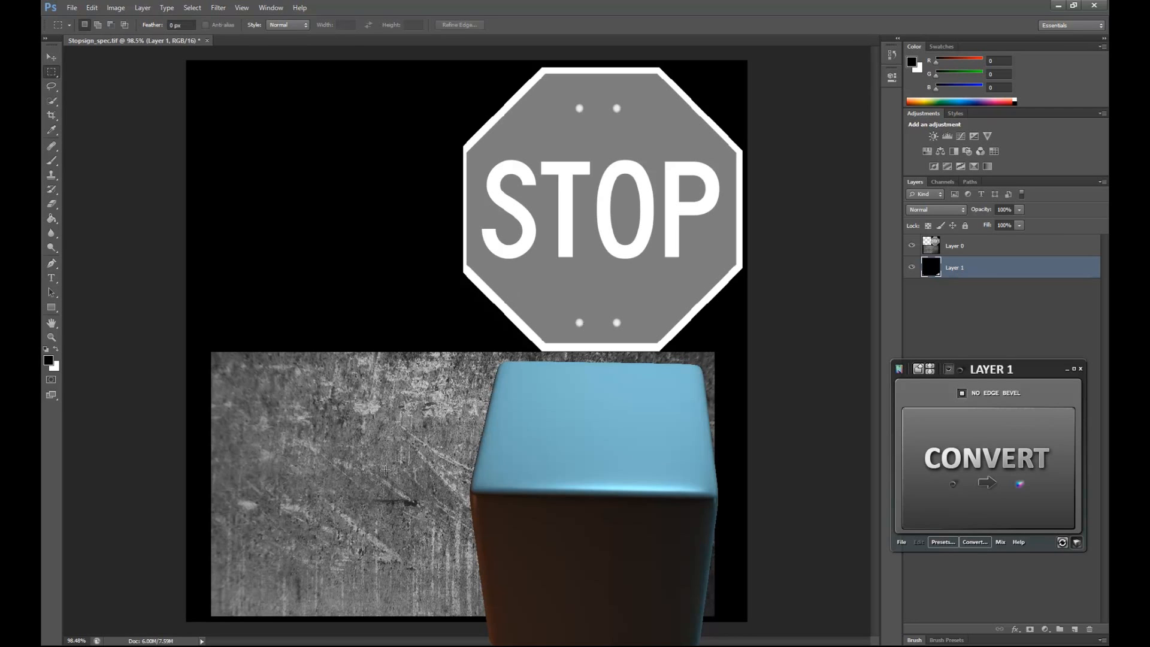
{"action": "left_click", "coordinate": [52, 57]}
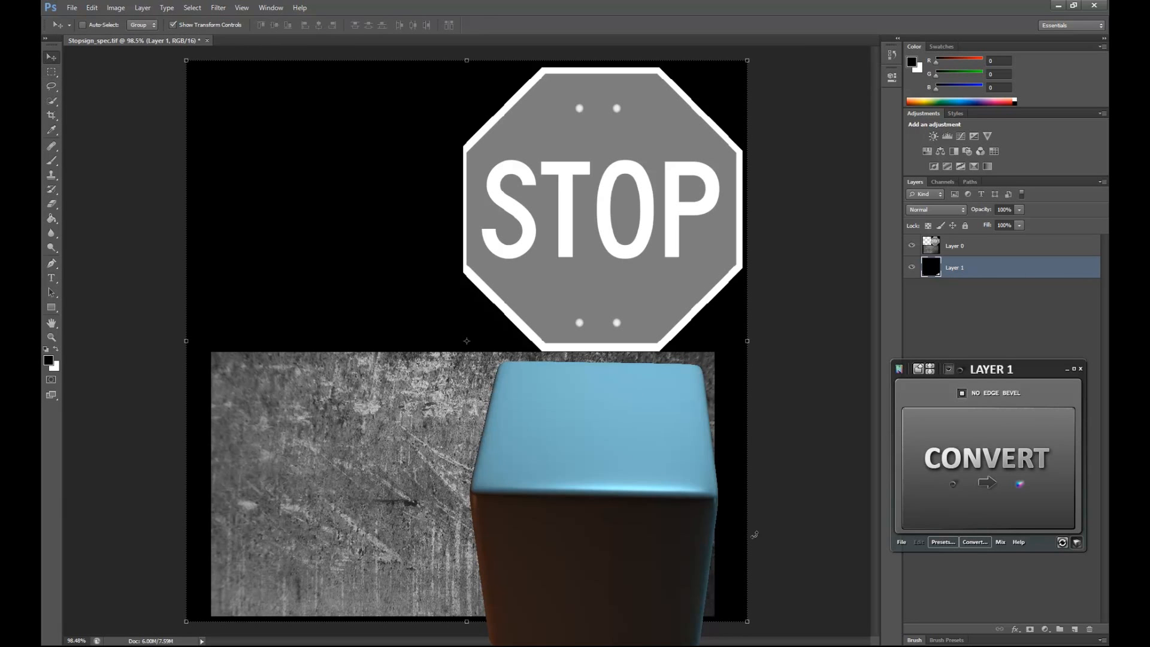
{"action": "left_click_drag", "start_coordinate": [618, 506], "coordinate": [279, 384]}
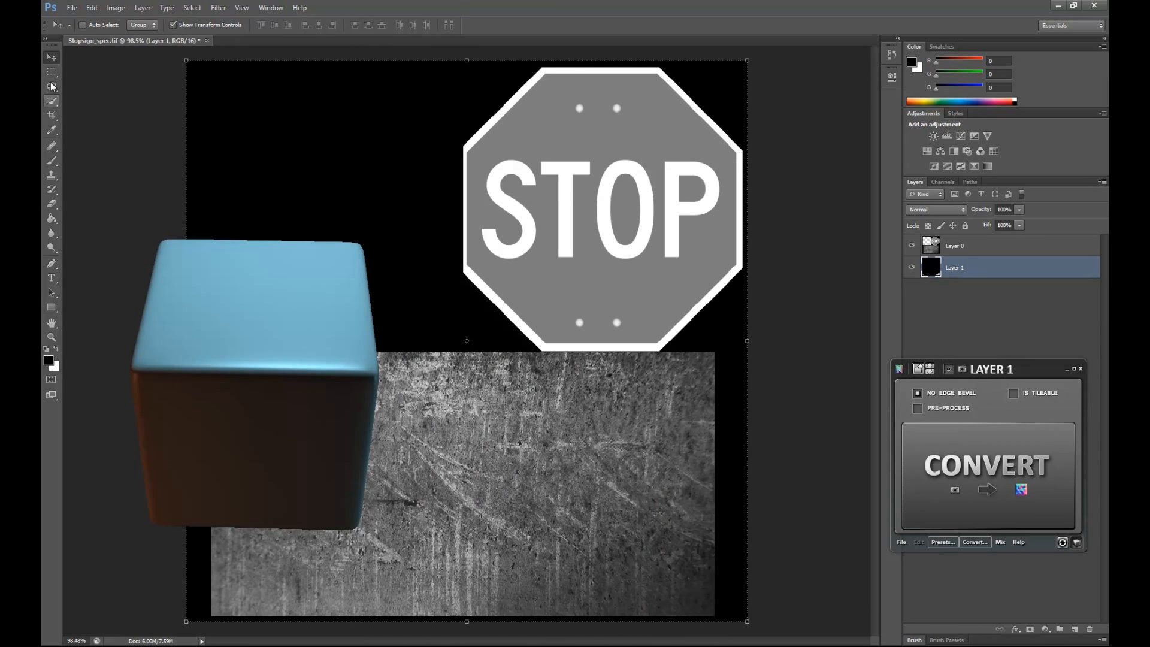
Step: Select the two white bolt dots at the bottom of the stop sign with the Quick Selection tool
{"action": "left_click", "coordinate": [51, 100]}
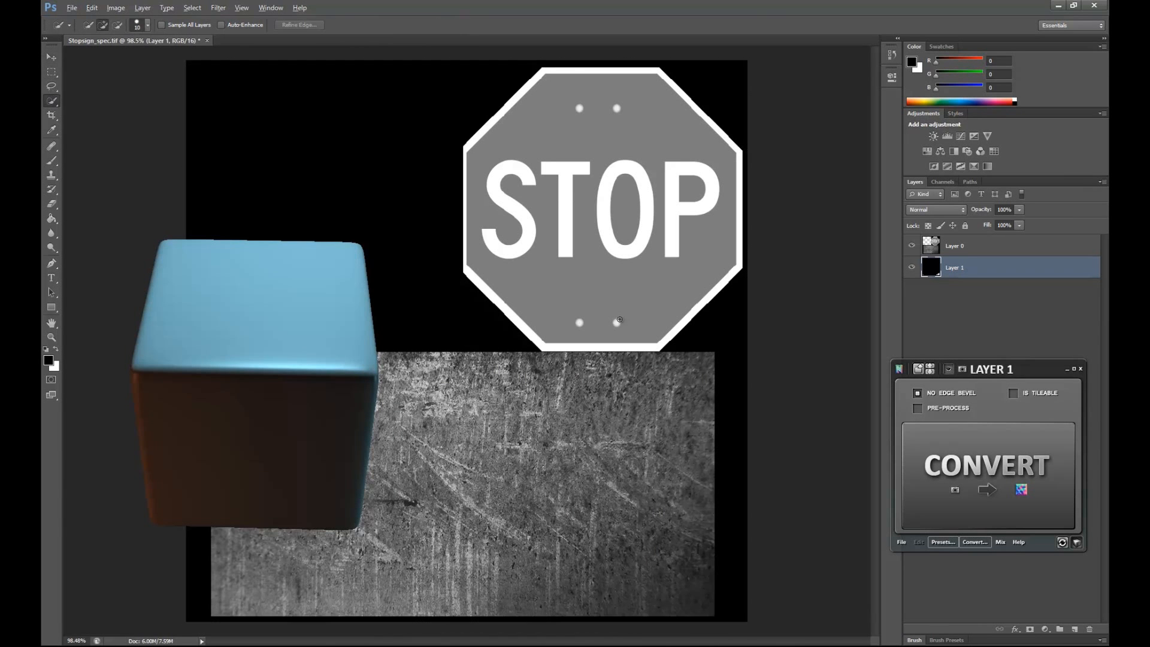
{"action": "scroll", "coordinate": [620, 320], "scroll_direction": "up", "scroll_amount": 3, "text": "alt"}
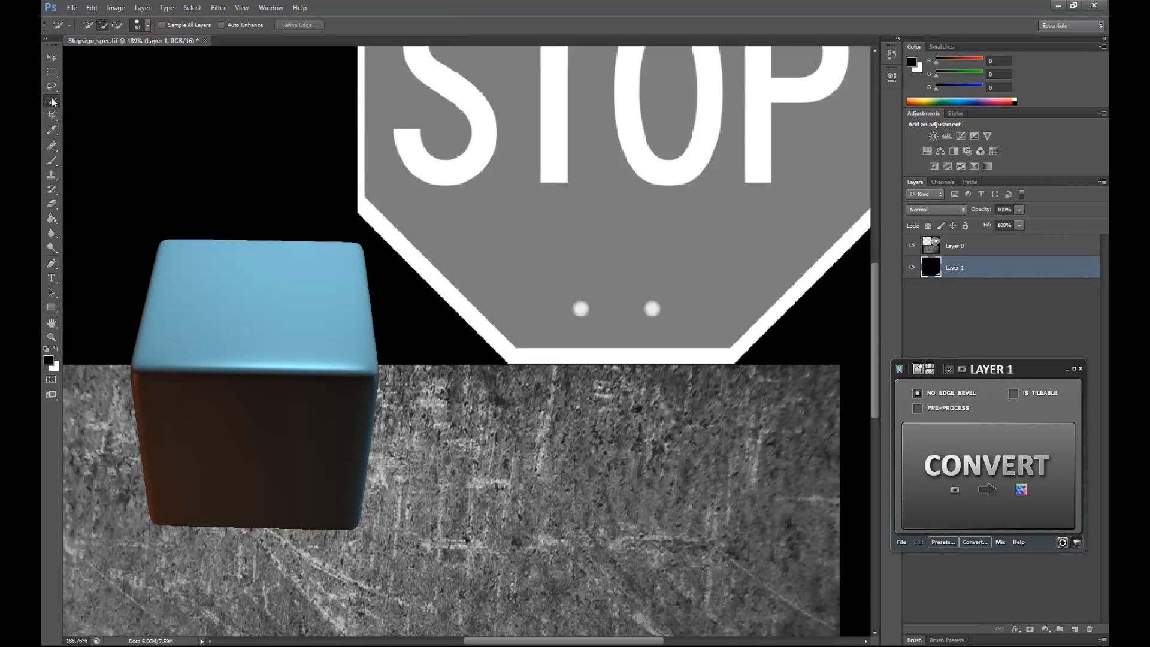
{"action": "scroll", "coordinate": [584, 310], "scroll_direction": "up", "scroll_amount": 3, "text": "alt"}
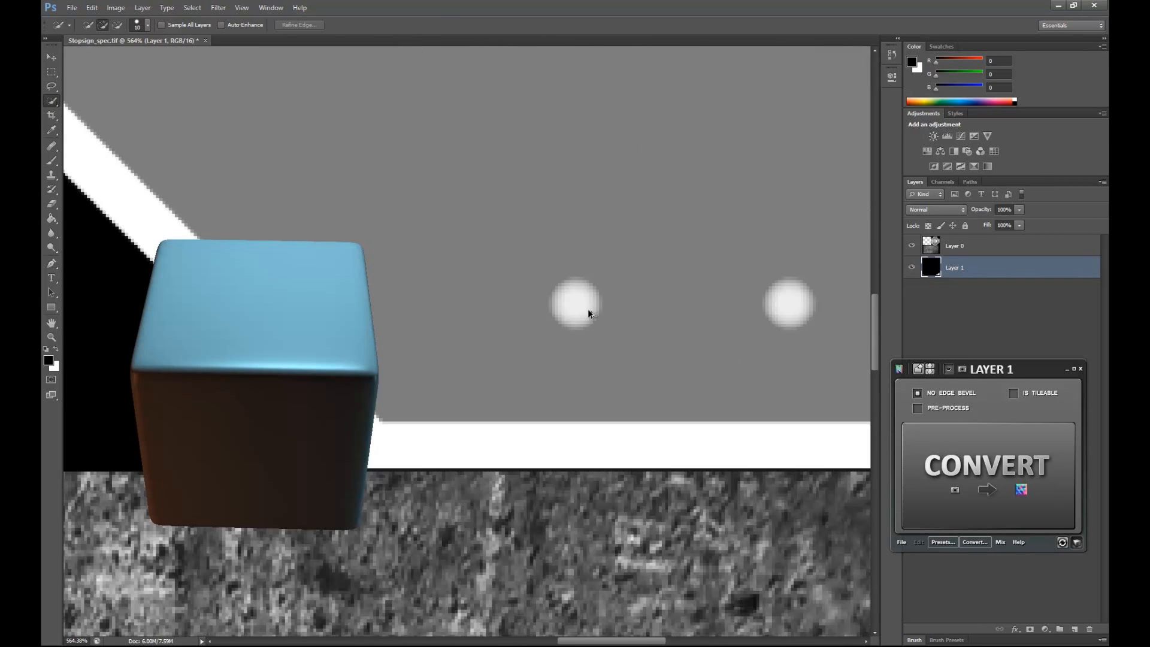
{"action": "mouse_move", "coordinate": [570, 297]}
{"action": "left_mouse_down"}
{"action": "mouse_move", "coordinate": [580, 306]}
{"action": "mouse_move", "coordinate": [565, 304]}
{"action": "left_mouse_up"}
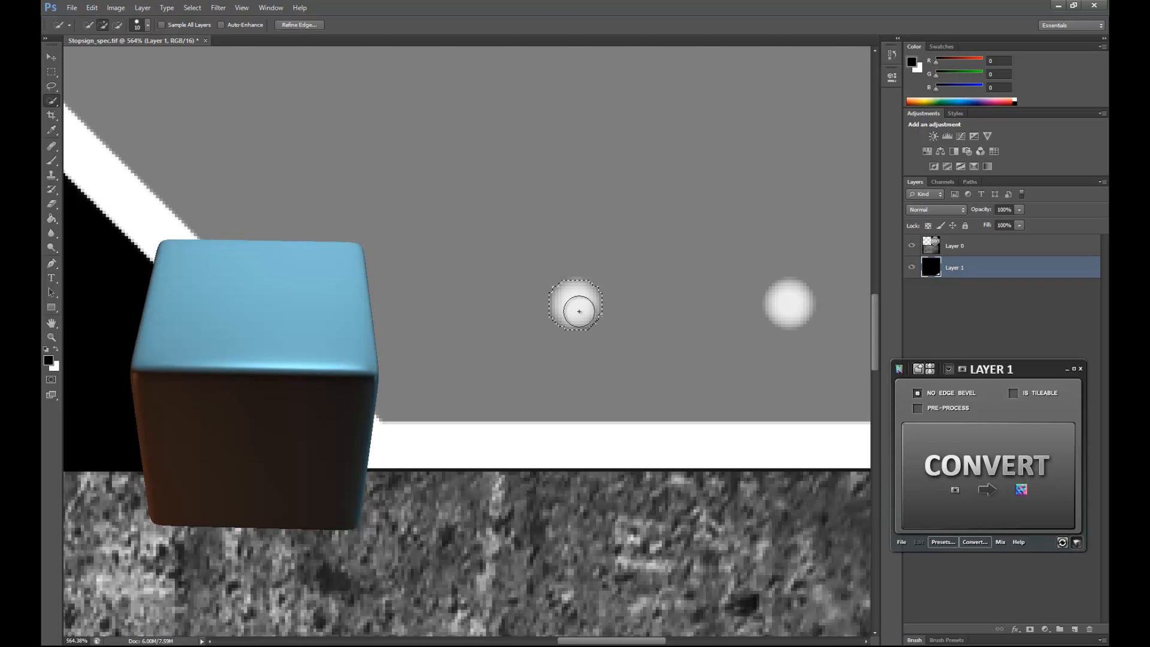
{"action": "mouse_move", "coordinate": [785, 307]}
{"action": "left_mouse_down"}
{"action": "mouse_move", "coordinate": [781, 297]}
{"action": "mouse_move", "coordinate": [797, 305]}
{"action": "left_mouse_up"}
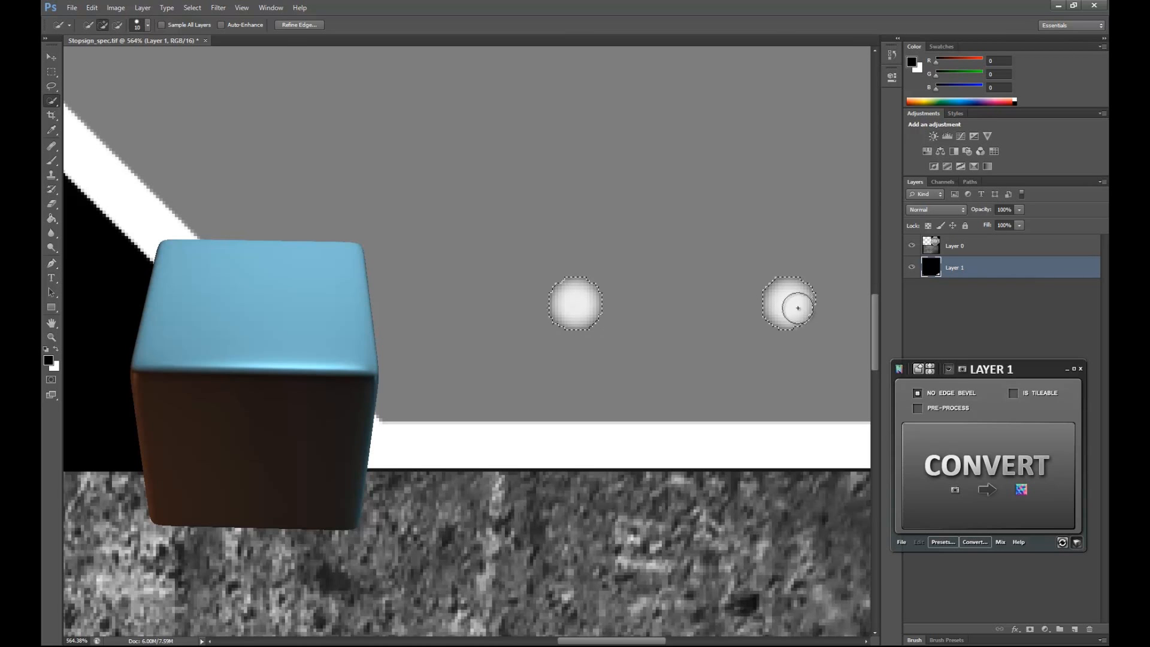
Step: Add the two white bolt dots at the top of the stop sign to the selection and tidy its edges
{"action": "scroll", "coordinate": [788, 300], "scroll_direction": "down", "scroll_amount": 2, "text": "alt"}
{"action": "scroll", "coordinate": [713, 293], "scroll_direction": "up", "scroll_amount": 10}
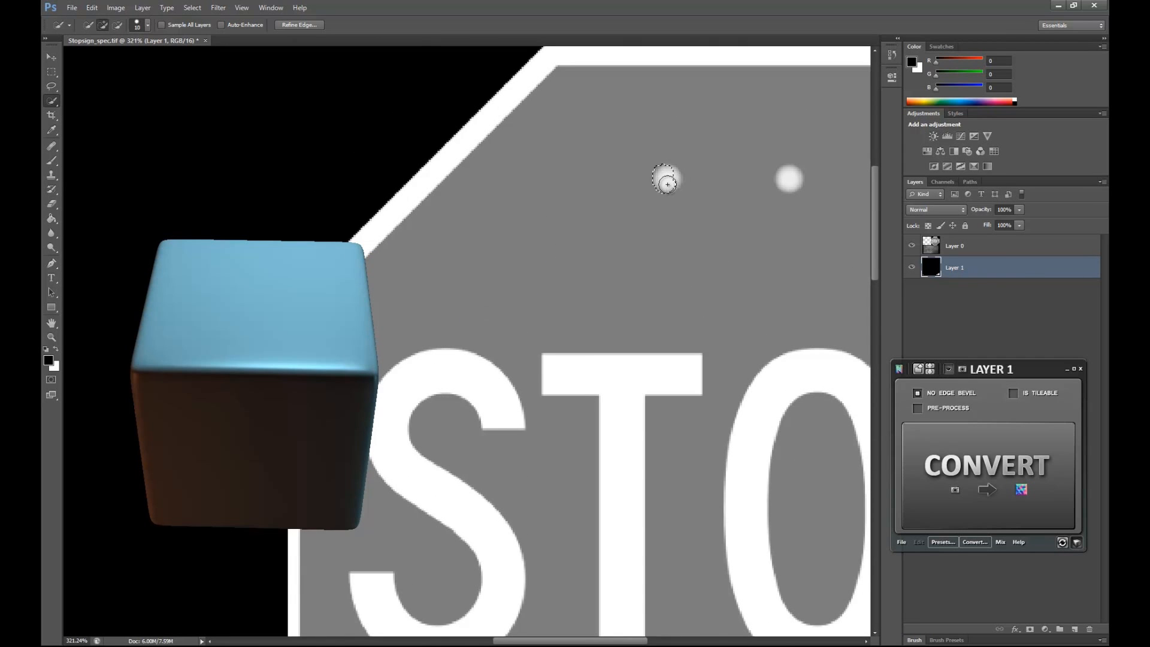
{"action": "left_click_drag", "start_coordinate": [667, 178], "coordinate": [671, 176]}
{"action": "left_click_drag", "start_coordinate": [786, 181], "coordinate": [794, 175]}
{"action": "key", "text": "alt"}
{"action": "left_click_drag", "start_coordinate": [775, 197], "coordinate": [764, 174], "text": "alt"}
{"action": "left_click", "coordinate": [783, 181]}
{"action": "scroll", "coordinate": [731, 231], "scroll_direction": "down", "scroll_amount": 10, "text": "alt"}
{"action": "scroll", "coordinate": [527, 311], "scroll_direction": "up", "scroll_amount": 3, "text": "alt"}
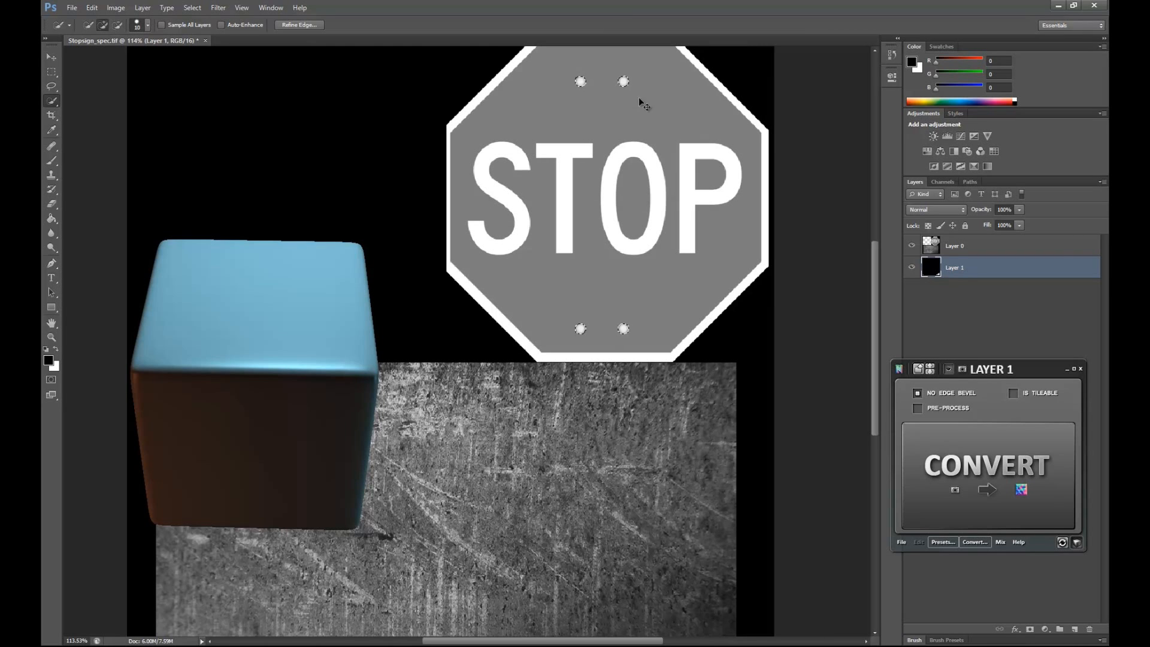
Step: Copy the selected bolt areas of Layer 1 to a new layer and delete the stop sign area from Layer 0
{"action": "key", "text": "ctrl+j"}
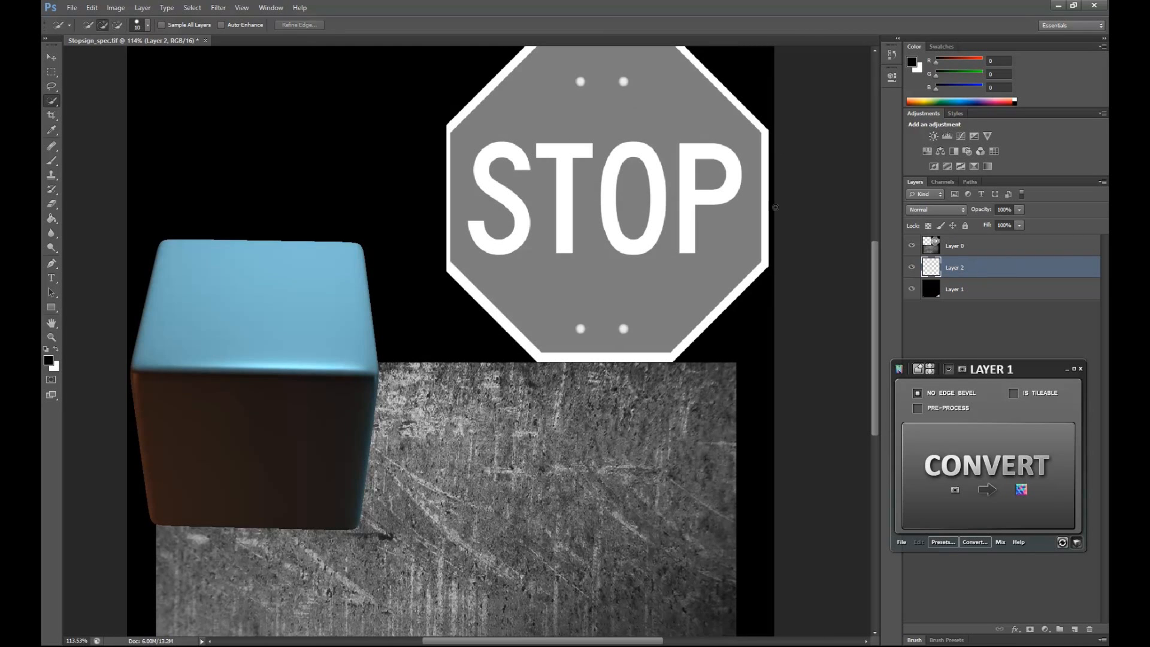
{"action": "key", "text": "v"}
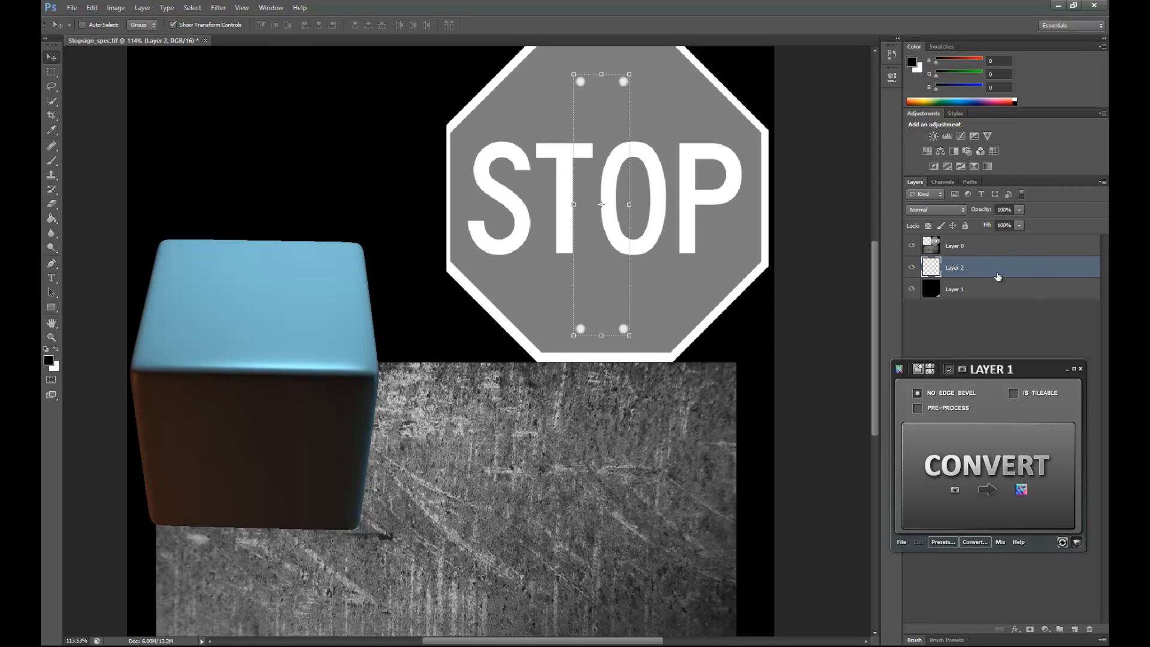
{"action": "left_click", "coordinate": [1023, 251]}
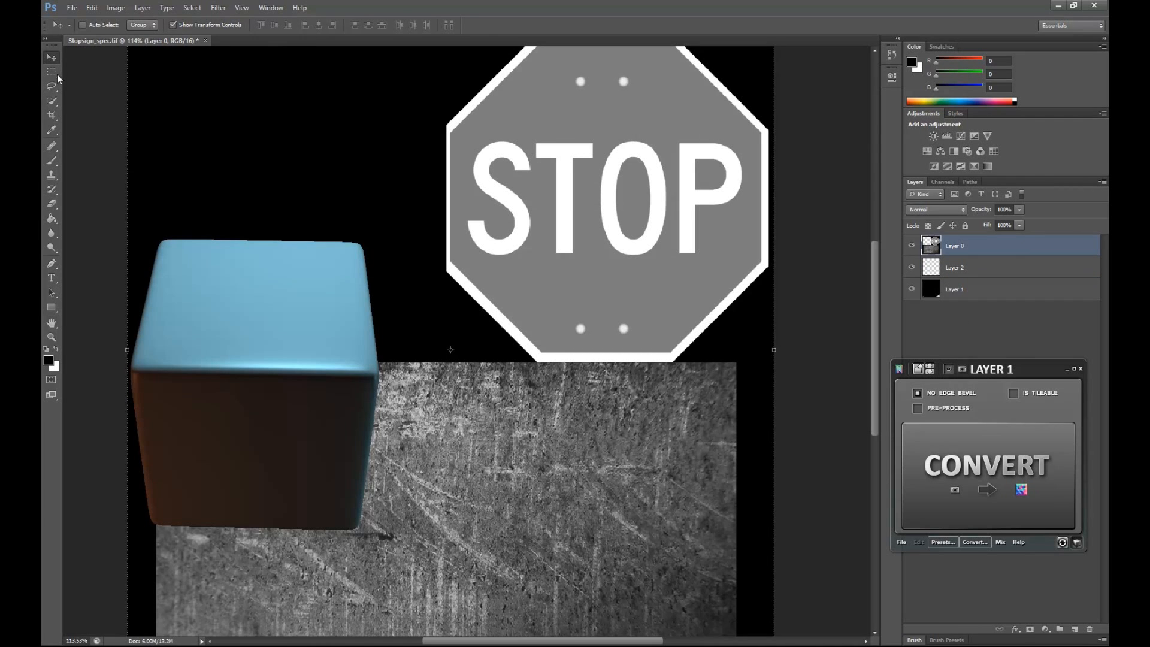
{"action": "key", "text": "m"}
{"action": "scroll", "coordinate": [419, 226], "scroll_direction": "down", "scroll_amount": 4, "text": "alt"}
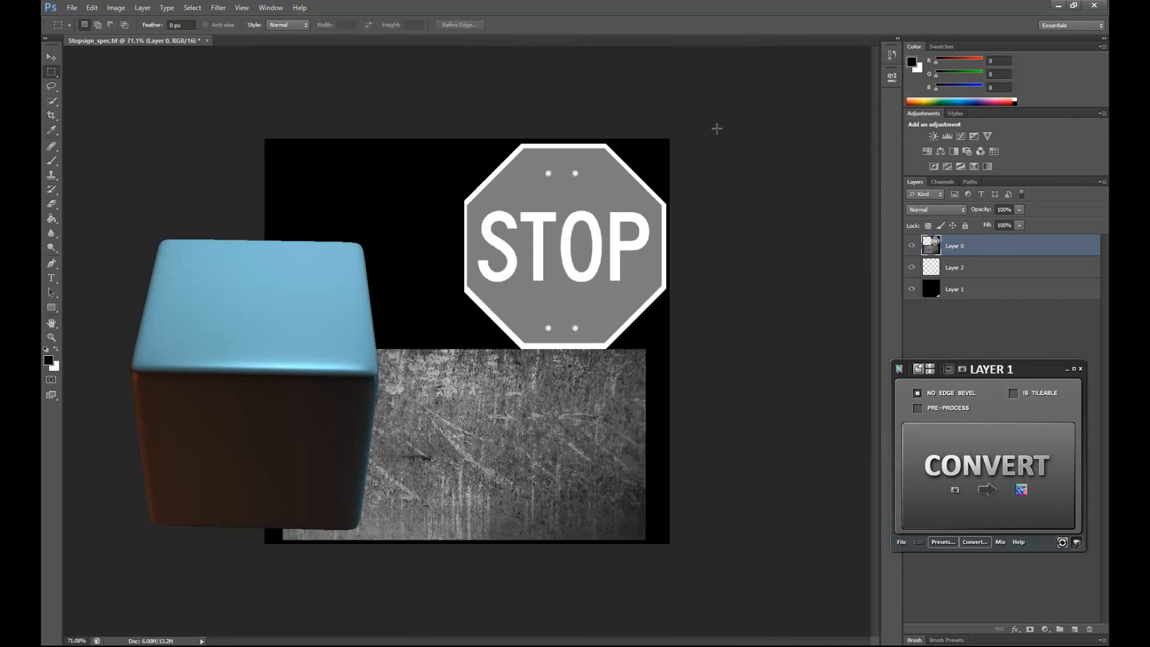
{"action": "left_click_drag", "start_coordinate": [375, 339], "coordinate": [387, 348]}
{"action": "key", "text": "ctrl+d"}
{"action": "left_click_drag", "start_coordinate": [391, 131], "coordinate": [753, 347]}
{"action": "key", "text": "Delete"}
{"action": "key", "text": "ctrl+d"}
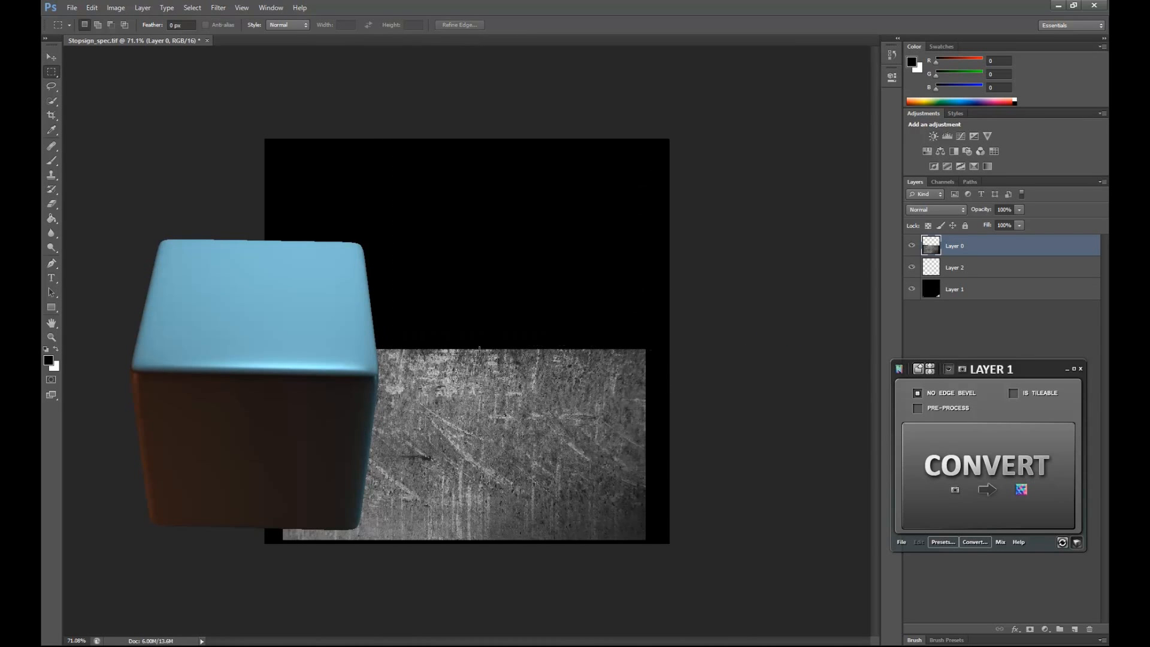
Step: Move Layer 0 beneath Layer 2 and merge it down into Layer 1
{"action": "left_click", "coordinate": [51, 57]}
{"action": "left_click", "coordinate": [1012, 293]}
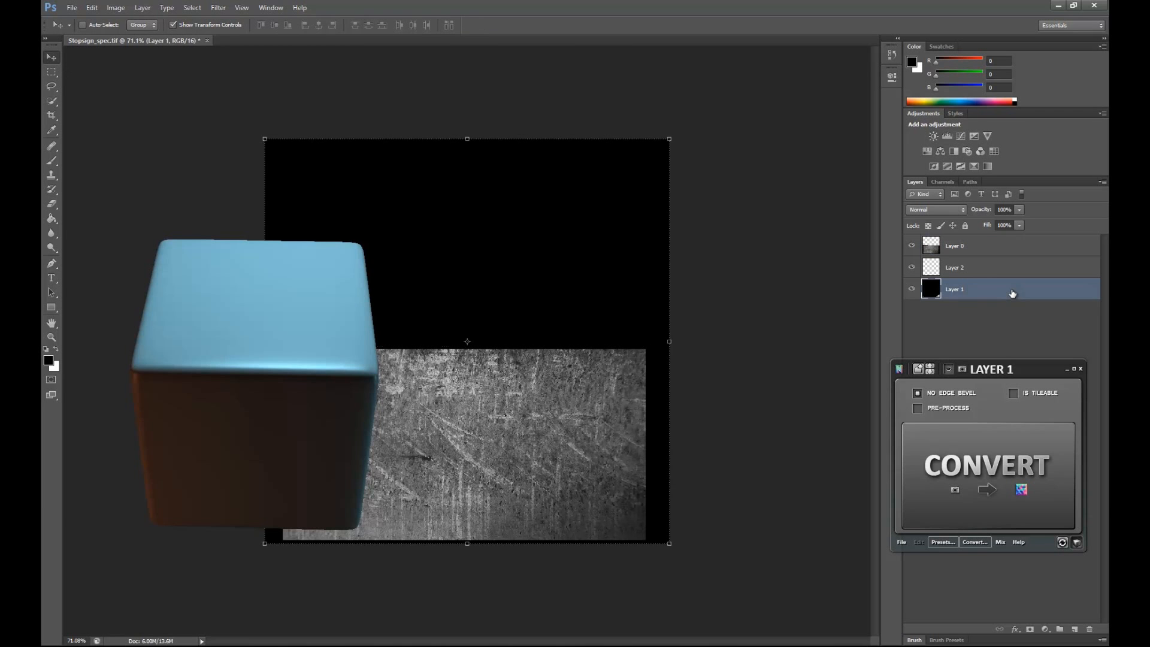
{"action": "left_click", "coordinate": [996, 267]}
{"action": "left_click_drag", "start_coordinate": [977, 248], "coordinate": [982, 284]}
{"action": "key", "text": "ctrl+e"}
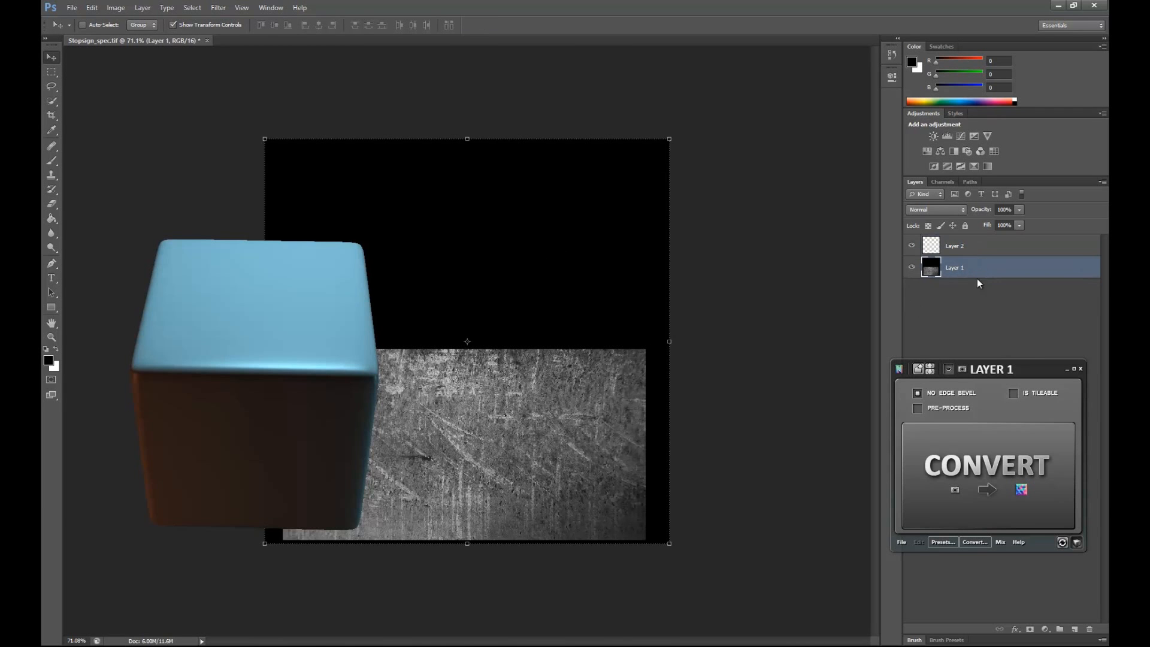
{"action": "left_click", "coordinate": [945, 252]}
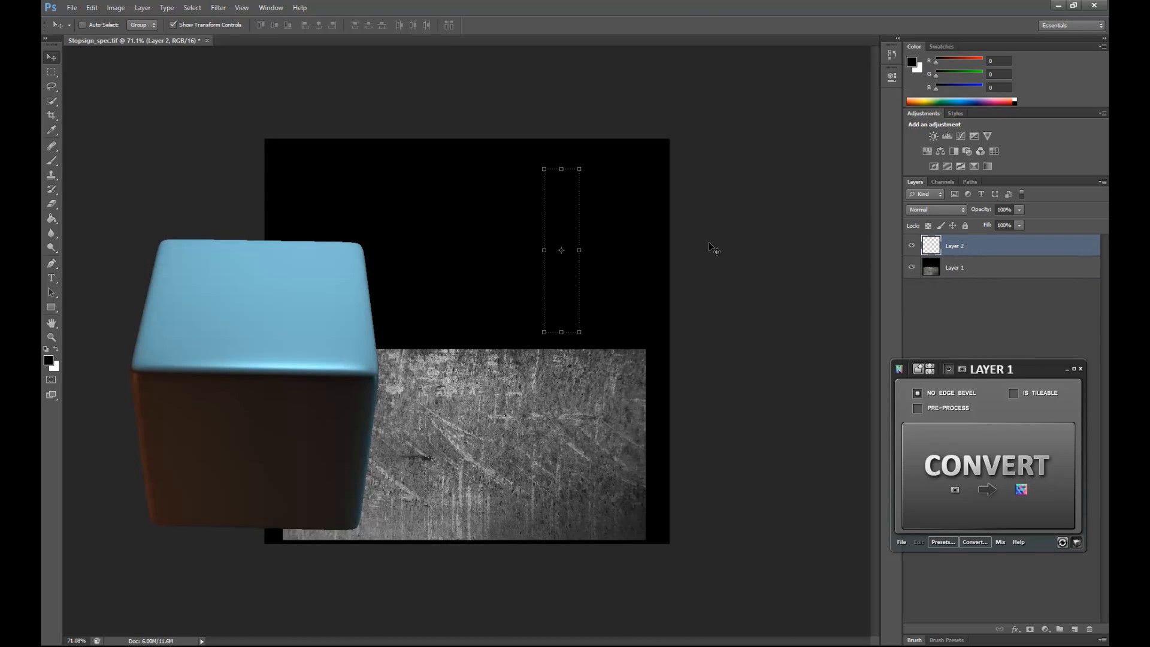
Step: Undo the layer merge, the reordering and the deletion of the stop sign
{"action": "scroll", "coordinate": [713, 249], "scroll_direction": "up", "scroll_amount": 3, "text": "alt"}
{"action": "key", "text": "ctrl+alt+z"}
{"action": "key", "text": "ctrl+alt+z"}
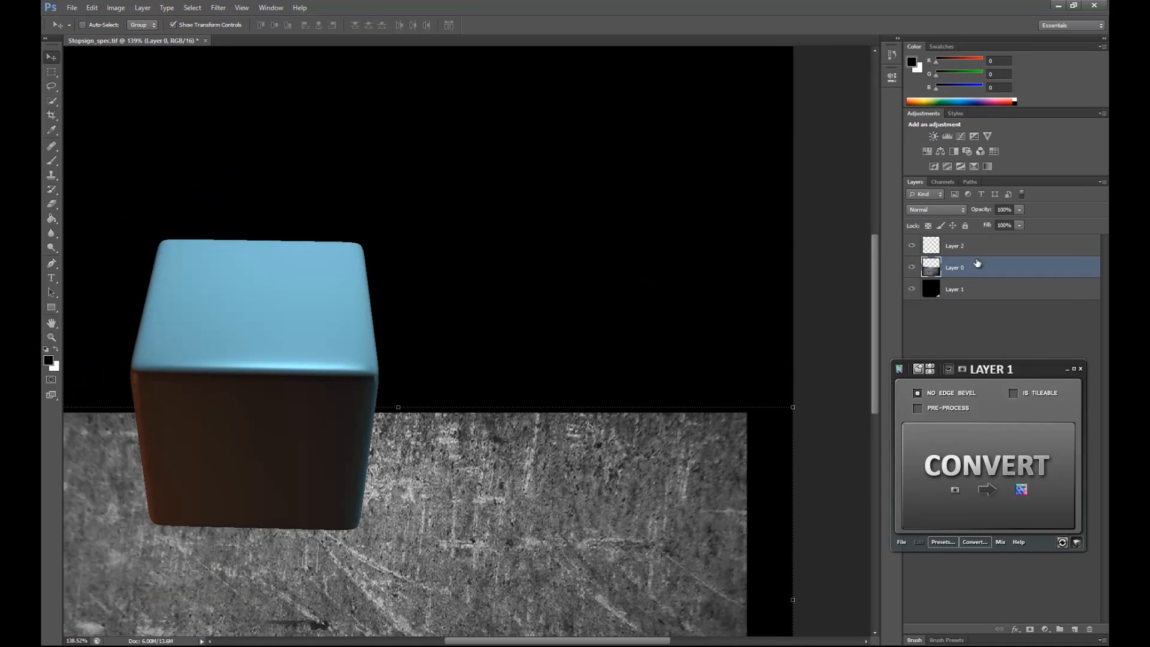
{"action": "left_click_drag", "start_coordinate": [977, 274], "coordinate": [984, 241]}
{"action": "key", "text": "ctrl+z"}
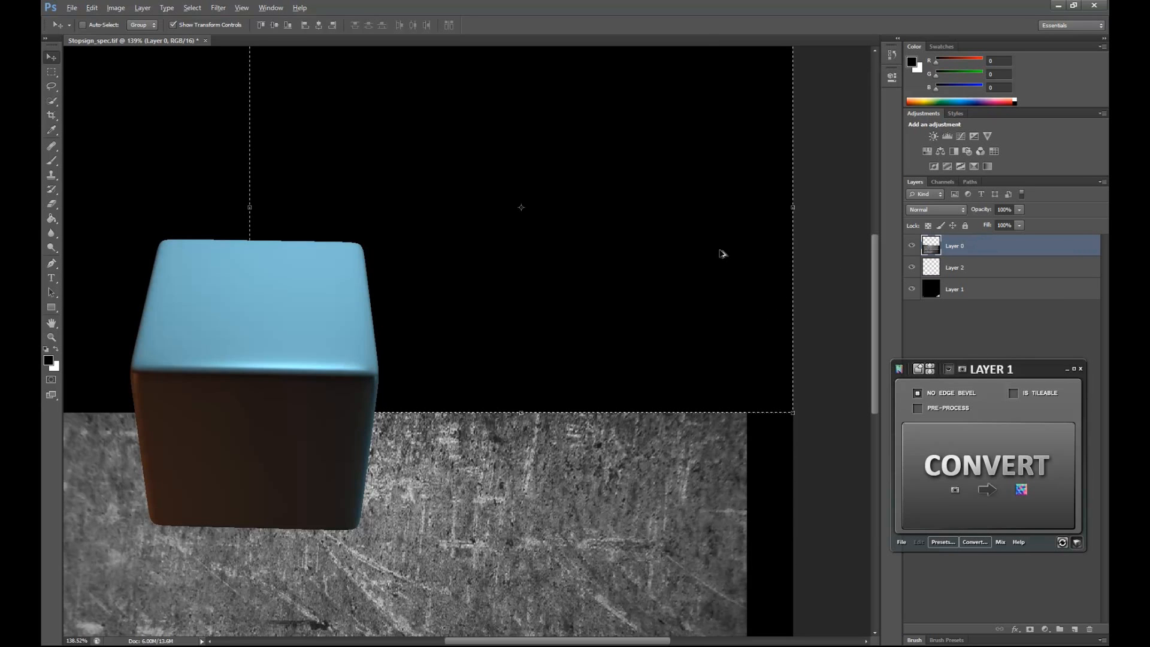
{"action": "left_click_drag", "start_coordinate": [665, 262], "coordinate": [462, 293]}
{"action": "key", "text": "ctrl+z"}
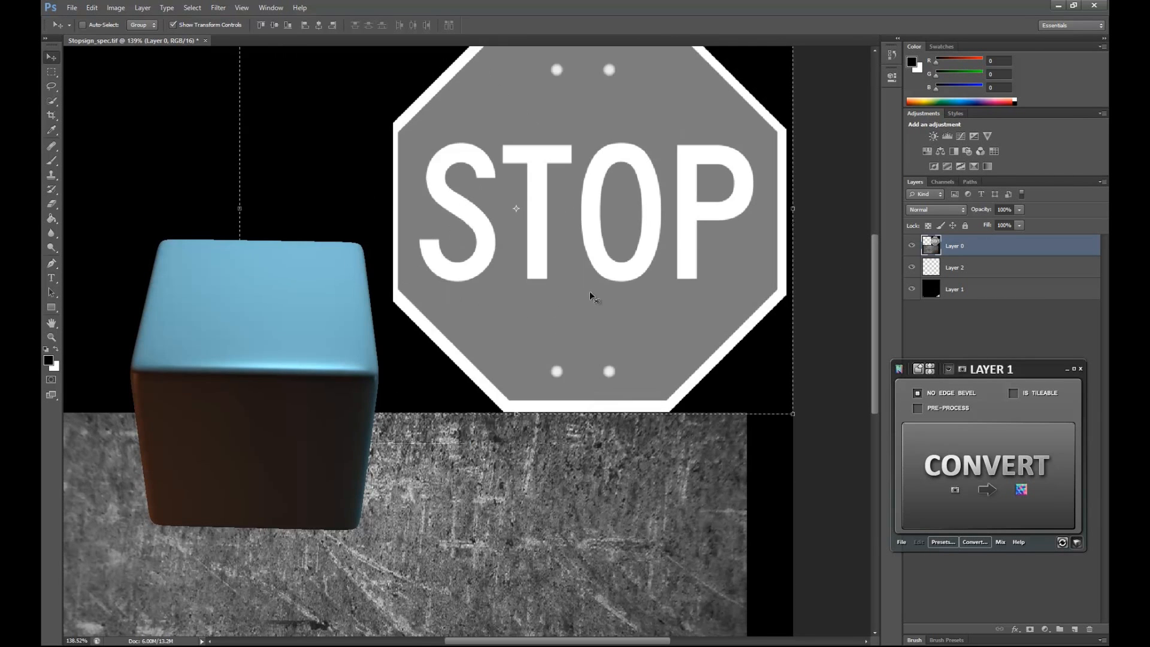
Step: Check Layer 2's contents by shifting it, and go back to the bolt selection from before the copy
{"action": "key", "text": "alt+bracketleft"}
{"action": "left_click_drag", "start_coordinate": [608, 70], "coordinate": [453, 99]}
{"action": "key", "text": "ctrl+z"}
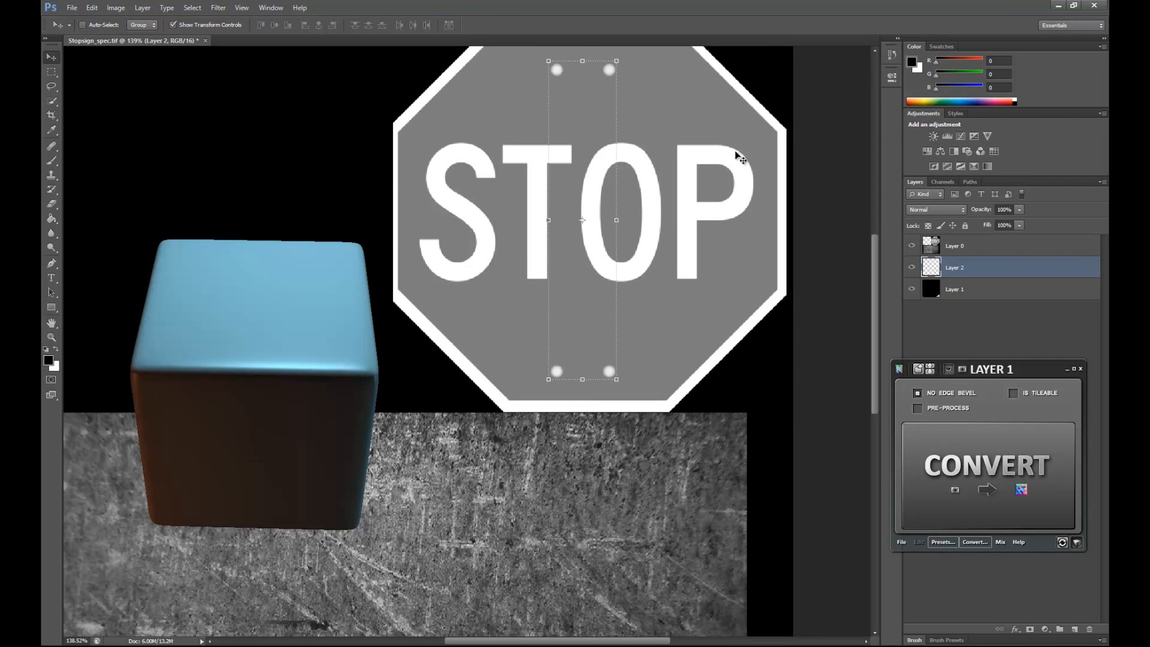
{"action": "left_click", "coordinate": [969, 256]}
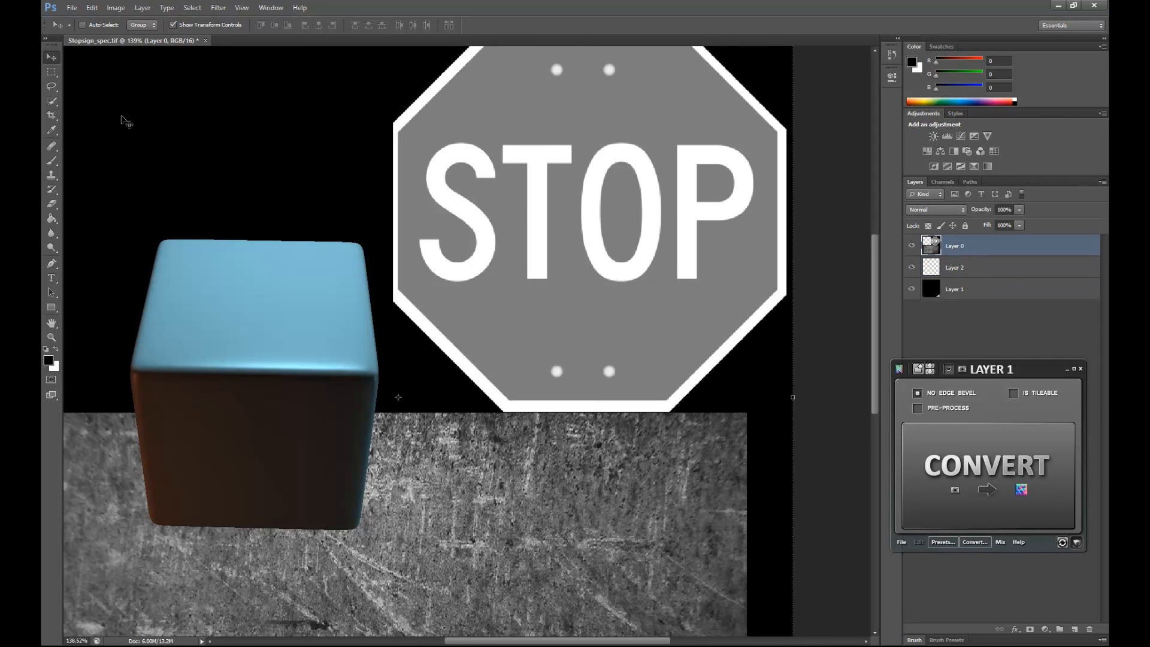
{"action": "left_click", "coordinate": [998, 273]}
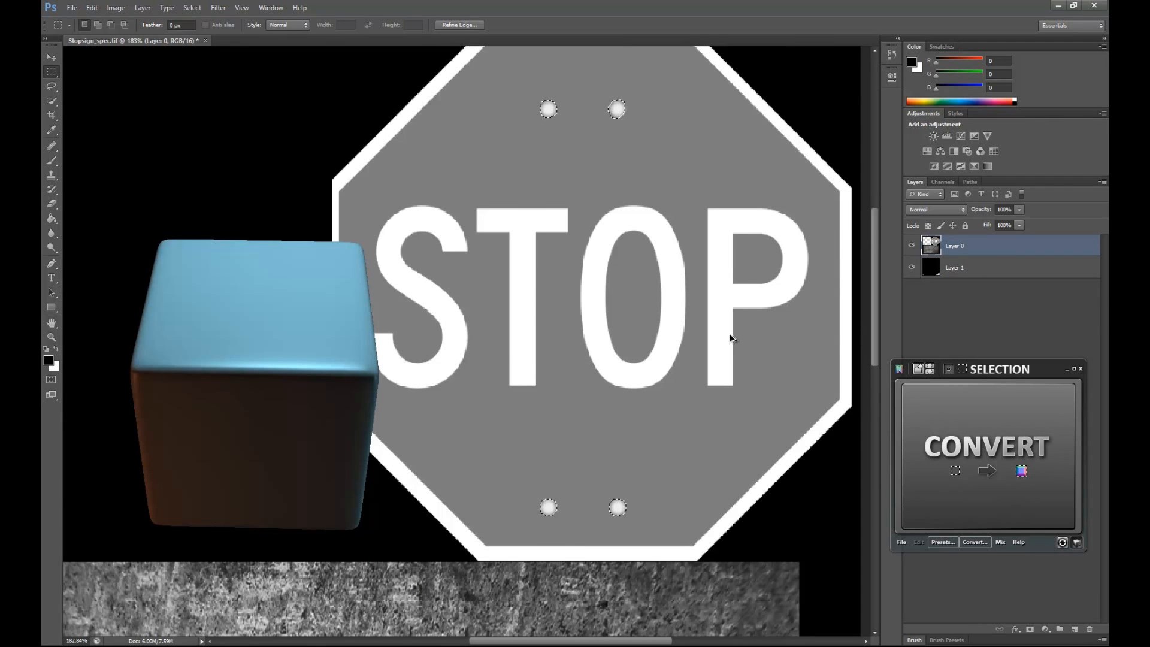
Step: Copy the four selected bolt dots from Layer 0 to a new layer, leaving them in their original position
{"action": "scroll", "coordinate": [731, 339], "scroll_direction": "down", "scroll_amount": 3, "text": "alt"}
{"action": "scroll", "coordinate": [741, 311], "scroll_direction": "up", "scroll_amount": 1}
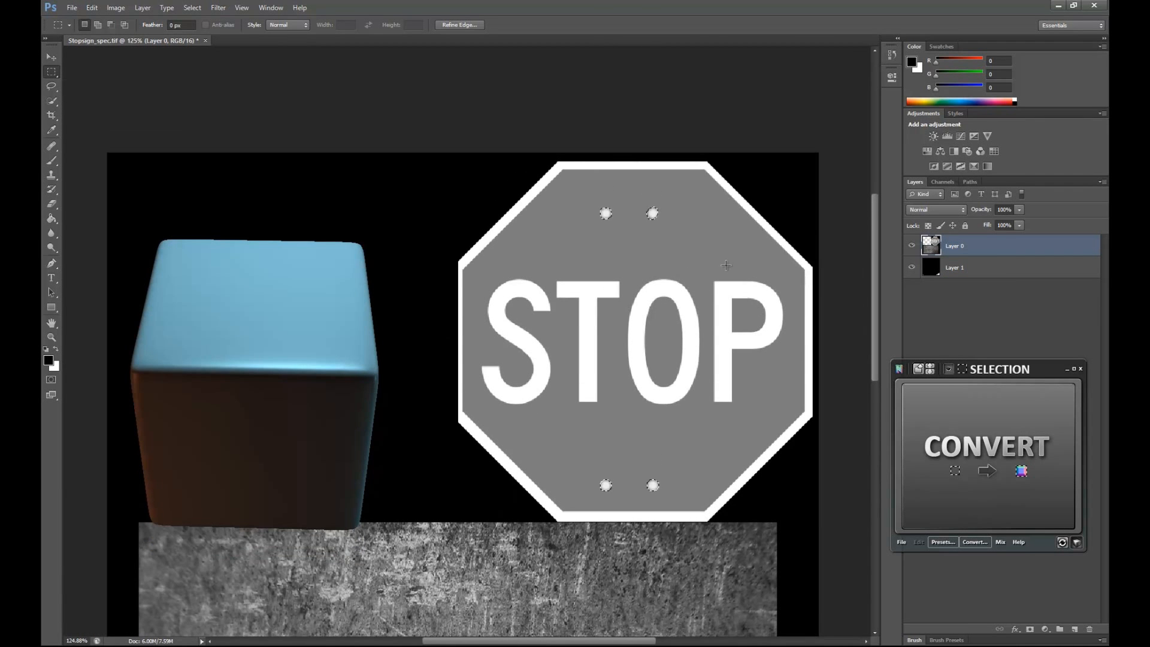
{"action": "left_click", "coordinate": [1022, 267]}
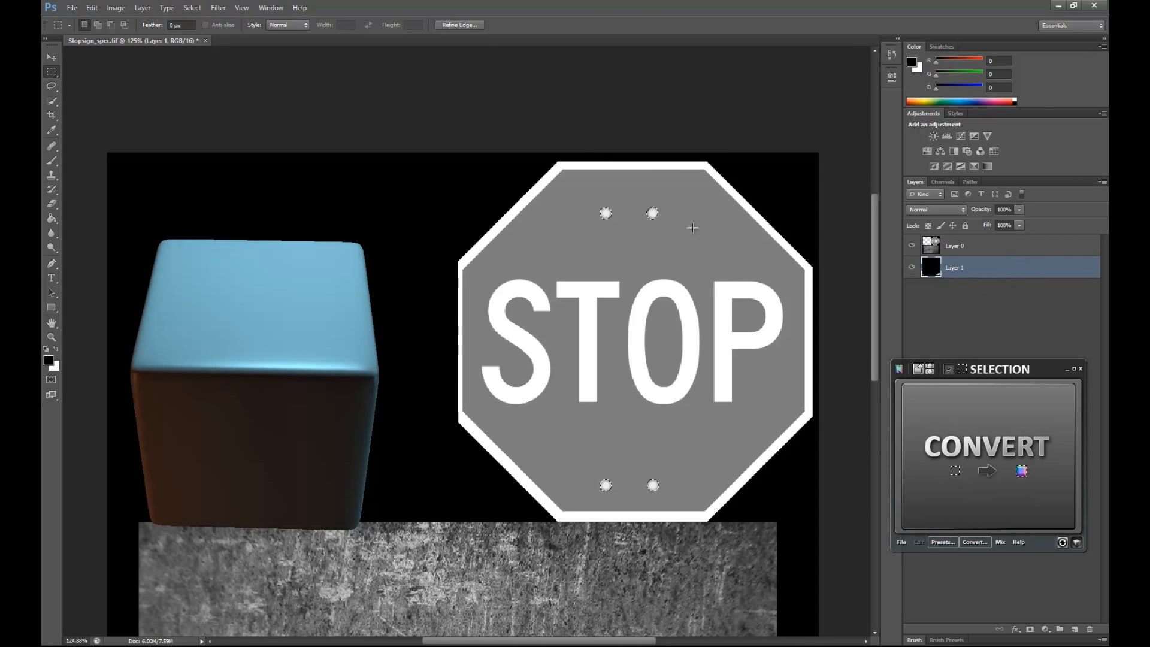
{"action": "left_click", "coordinate": [980, 254]}
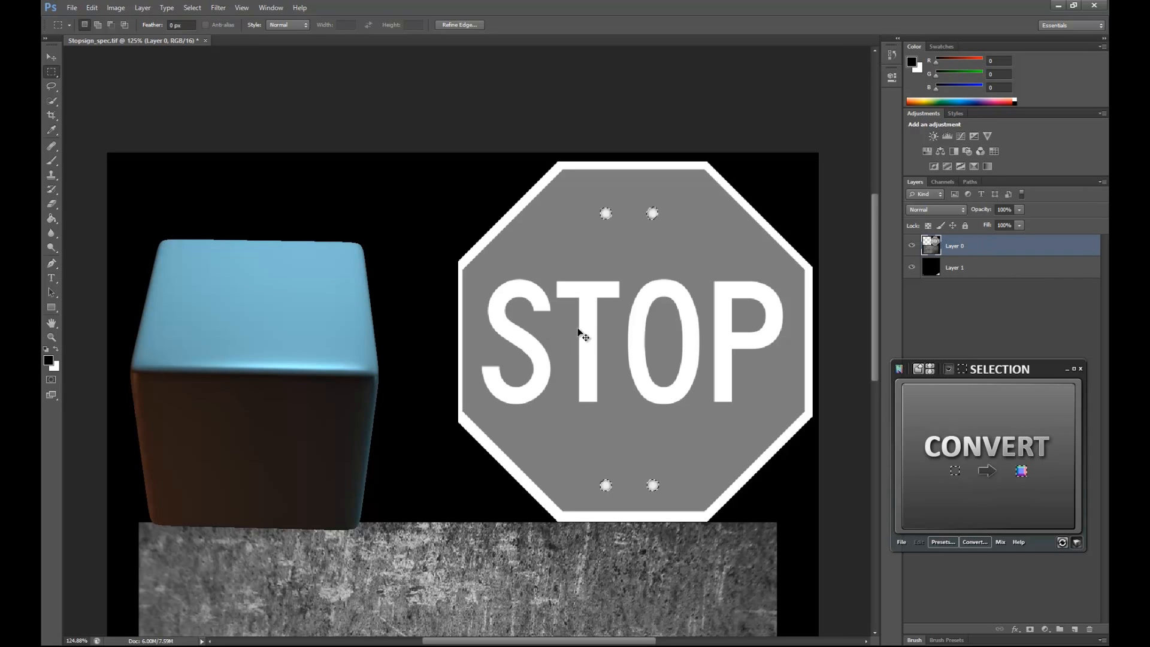
{"action": "key", "text": "ctrl+j"}
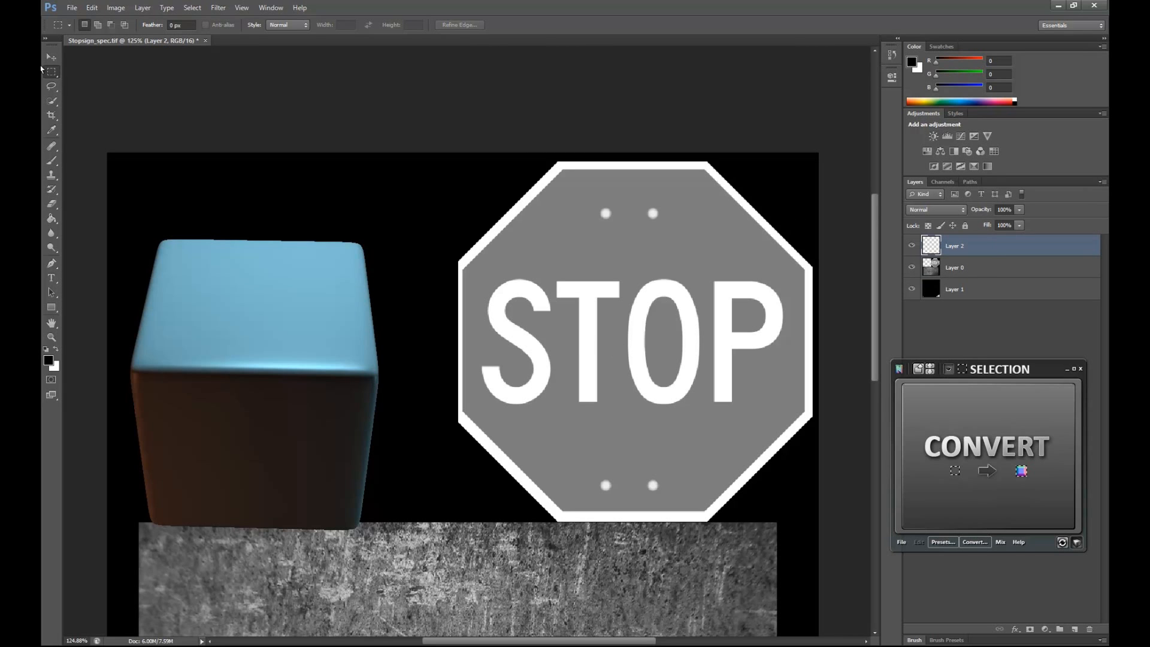
{"action": "left_click", "coordinate": [52, 56]}
{"action": "left_click_drag", "start_coordinate": [628, 219], "coordinate": [594, 221]}
{"action": "key", "text": "ctrl+z"}
Step: Delete the rectangular area containing the stop sign from Layer 0 and clear the selection
{"action": "left_click", "coordinate": [964, 268]}
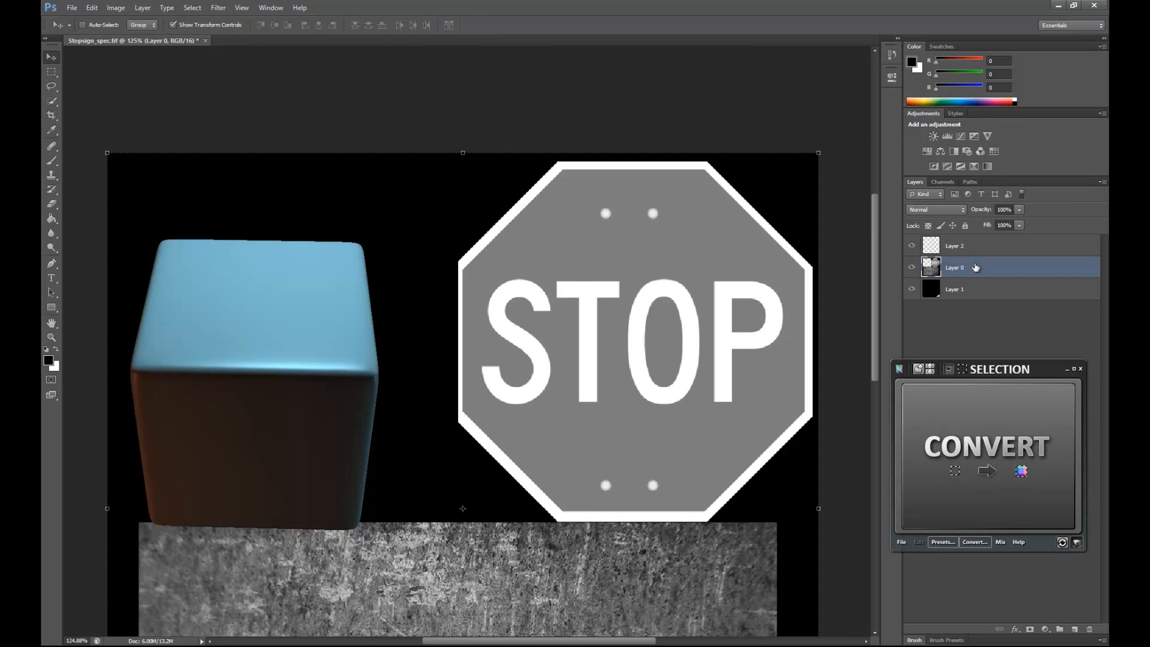
{"action": "left_click", "coordinate": [52, 71]}
{"action": "left_click_drag", "start_coordinate": [206, 153], "coordinate": [858, 522]}
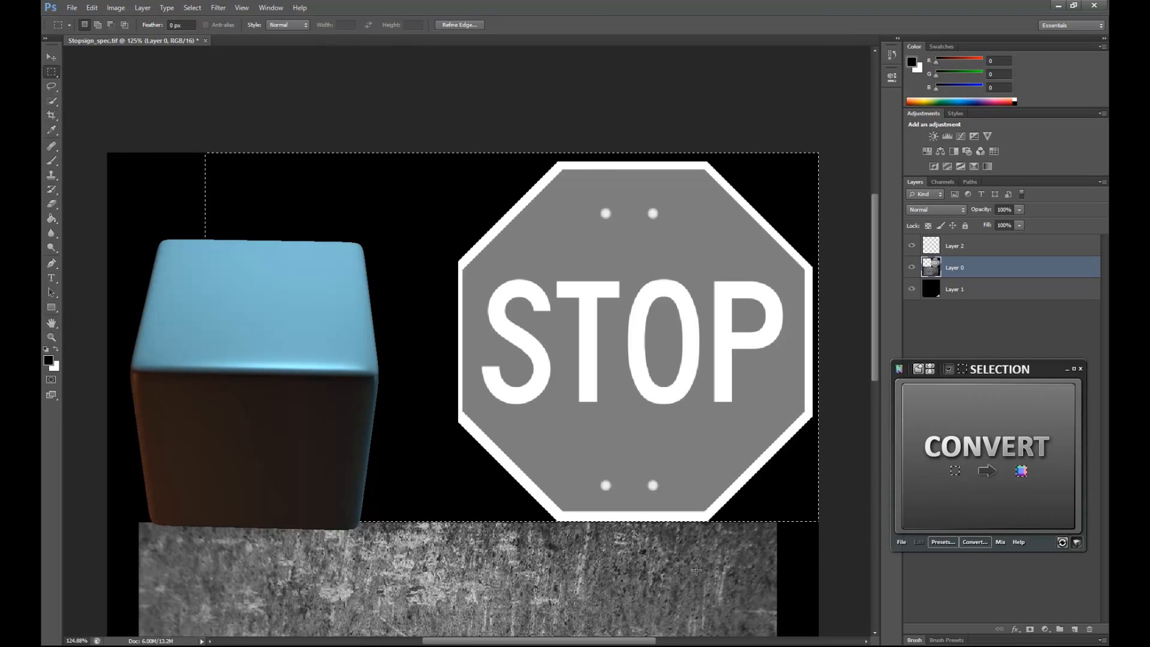
{"action": "key", "text": "Delete"}
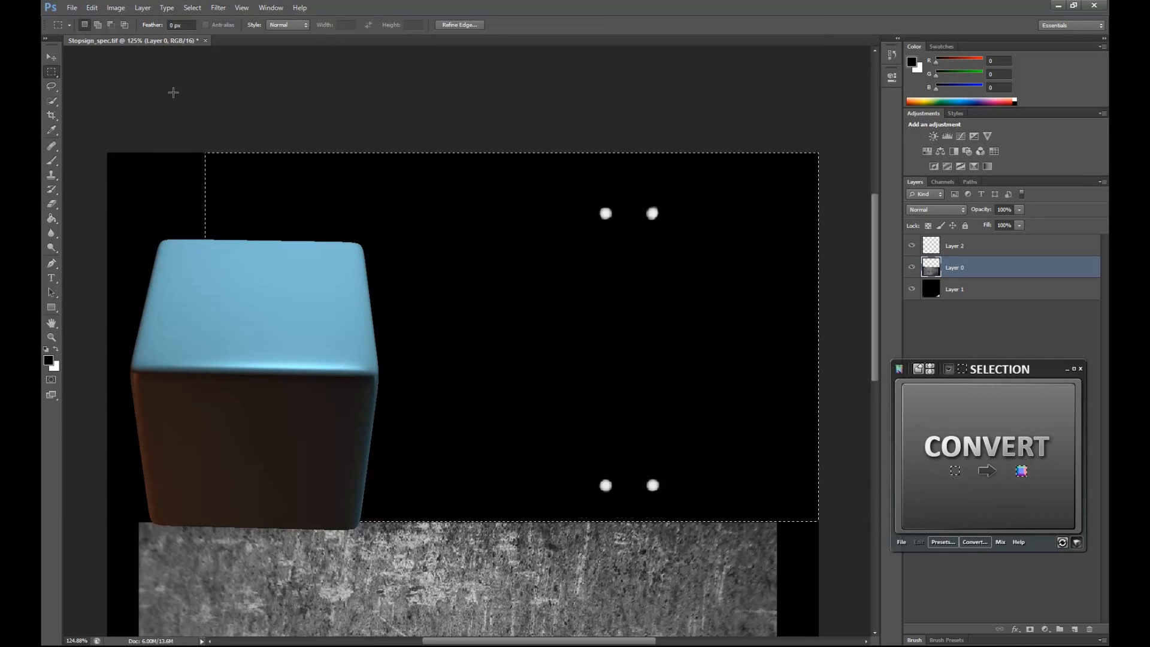
{"action": "left_click", "coordinate": [99, 128]}
Step: Move the cube preview up, away from the scratched metal texture
{"action": "left_click", "coordinate": [51, 58]}
{"action": "scroll", "coordinate": [705, 378], "scroll_direction": "down", "scroll_amount": 3}
{"action": "scroll", "coordinate": [705, 378], "scroll_direction": "down", "scroll_amount": 1, "text": "alt"}
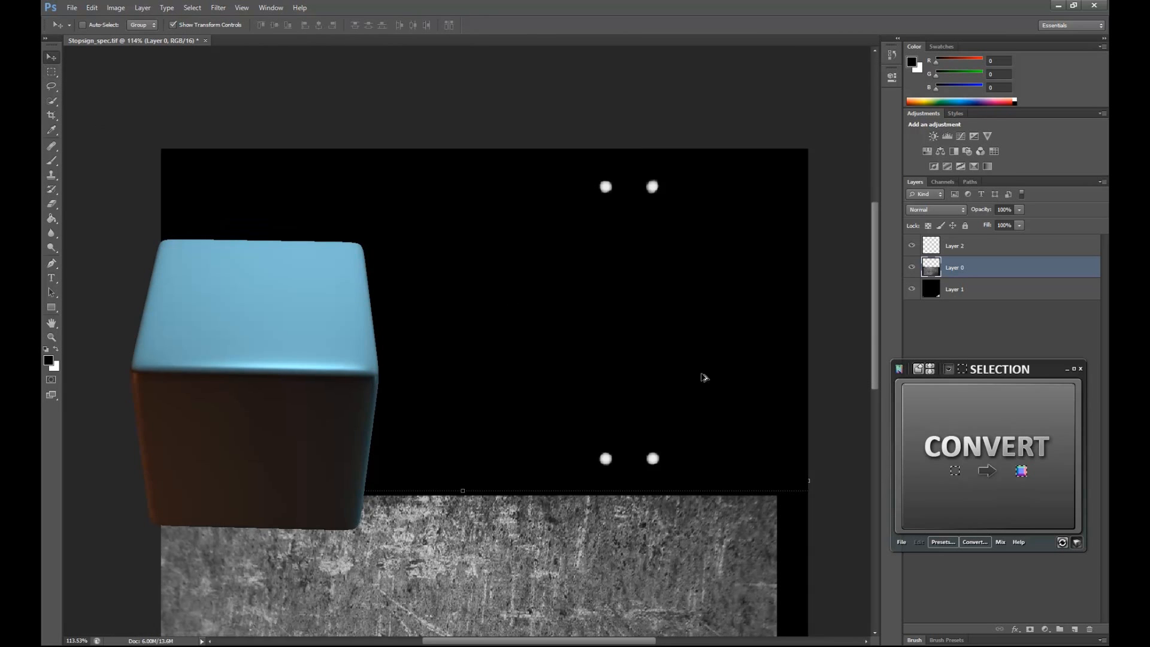
{"action": "scroll", "coordinate": [705, 377], "scroll_direction": "down", "scroll_amount": 1, "text": "alt"}
{"action": "scroll", "coordinate": [717, 336], "scroll_direction": "down", "scroll_amount": 1, "text": "alt"}
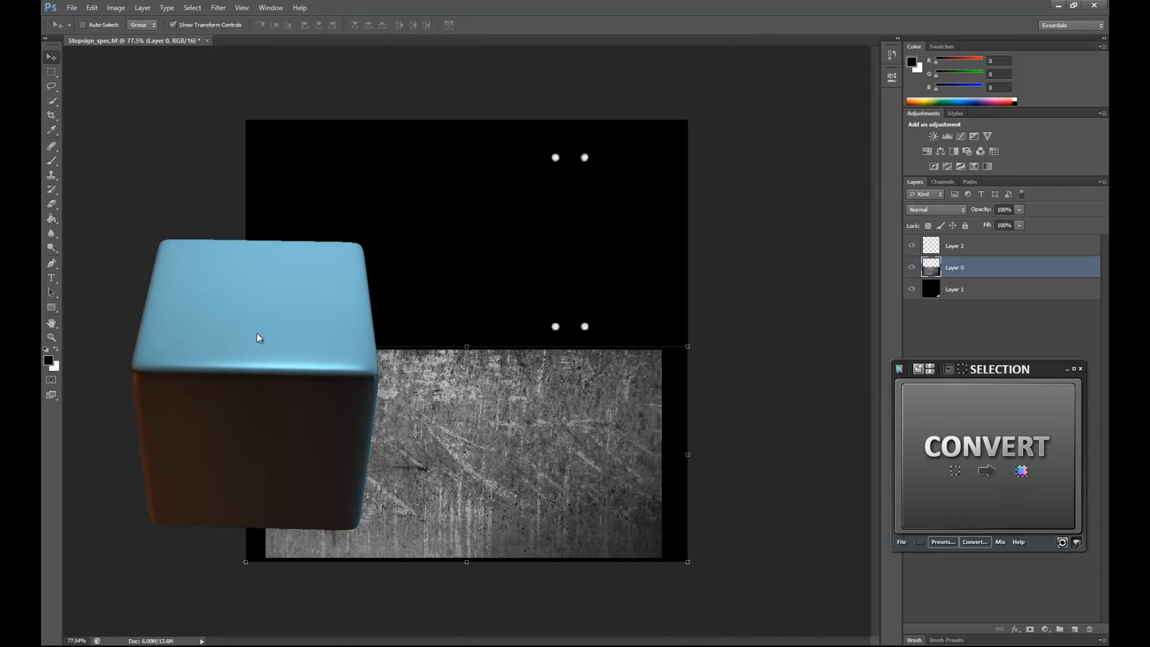
{"action": "left_click_drag", "start_coordinate": [259, 337], "coordinate": [245, 172]}
Step: Merge the bolt layer, Layer 0 and the black layer into a single layer
{"action": "left_click", "coordinate": [1005, 252]}
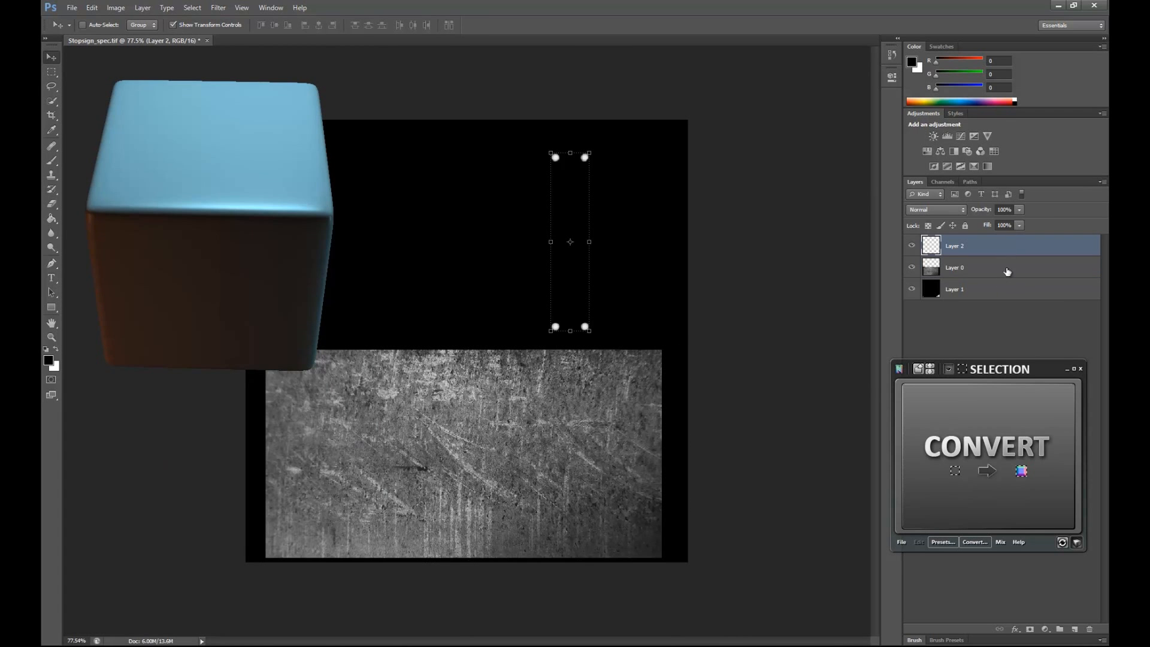
{"action": "key", "text": "ctrl+e"}
{"action": "key", "text": "ctrl+e"}
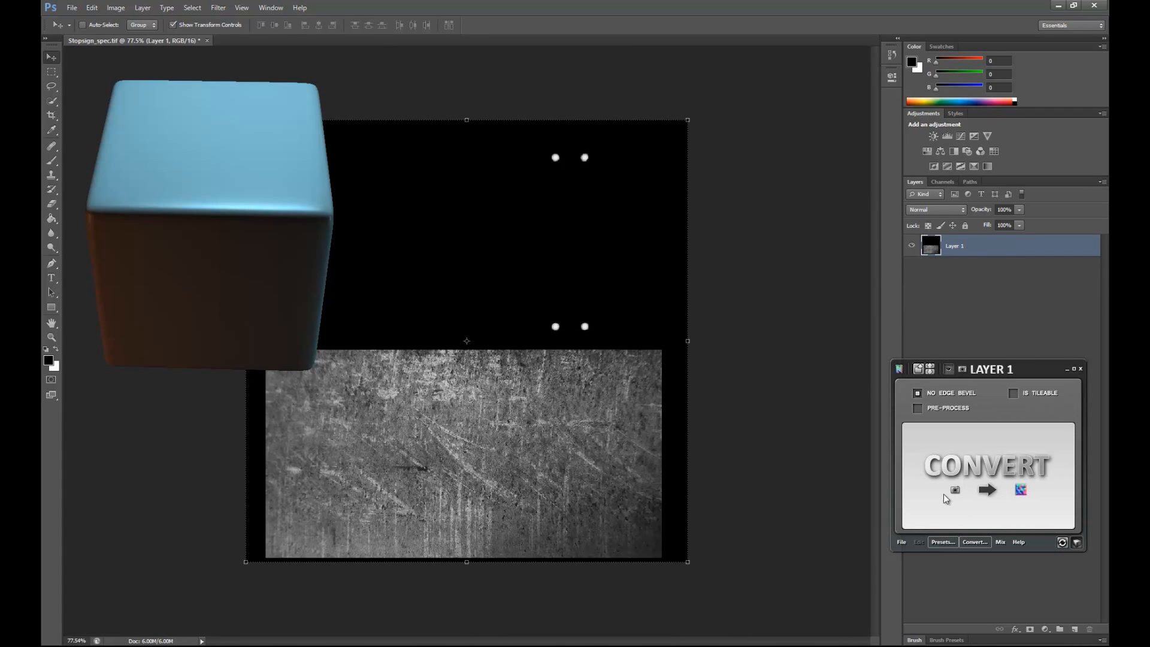
Step: Convert Layer 1 into a photograph-based normal map
{"action": "left_click", "coordinate": [1020, 483]}
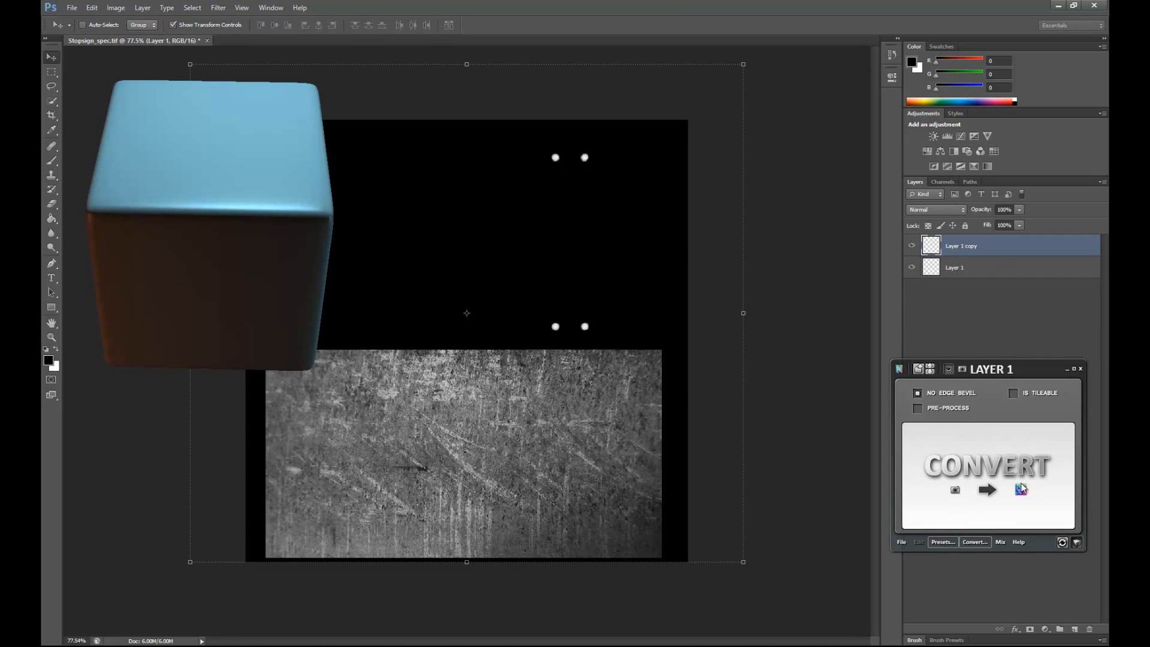
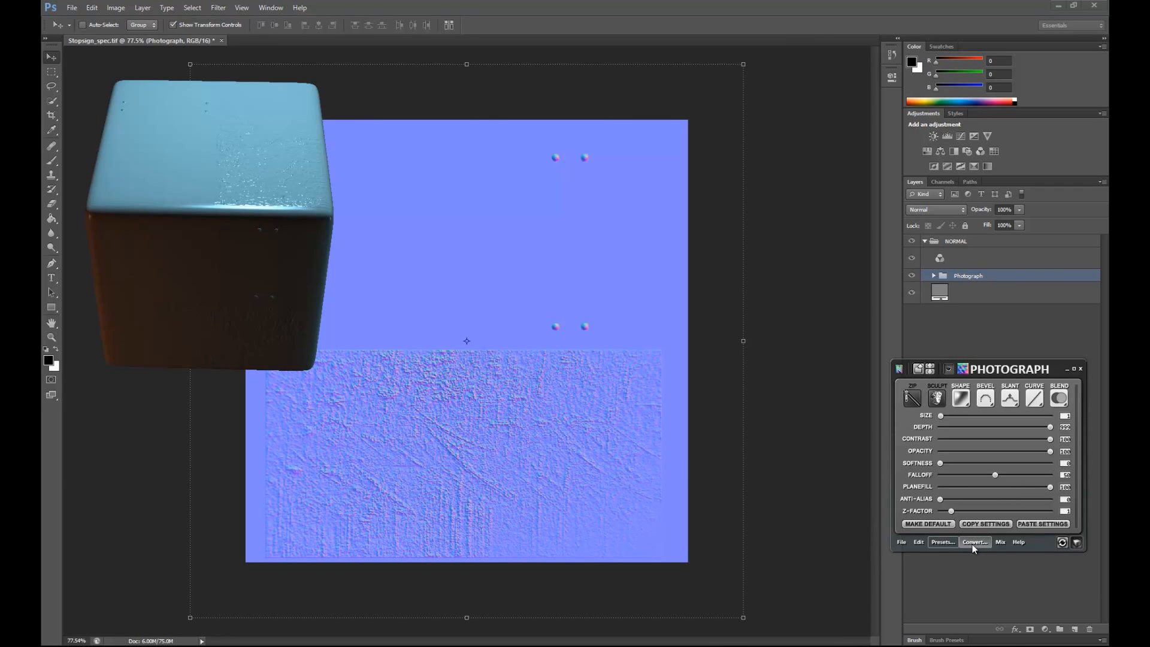
{"action": "left_click", "coordinate": [974, 542]}
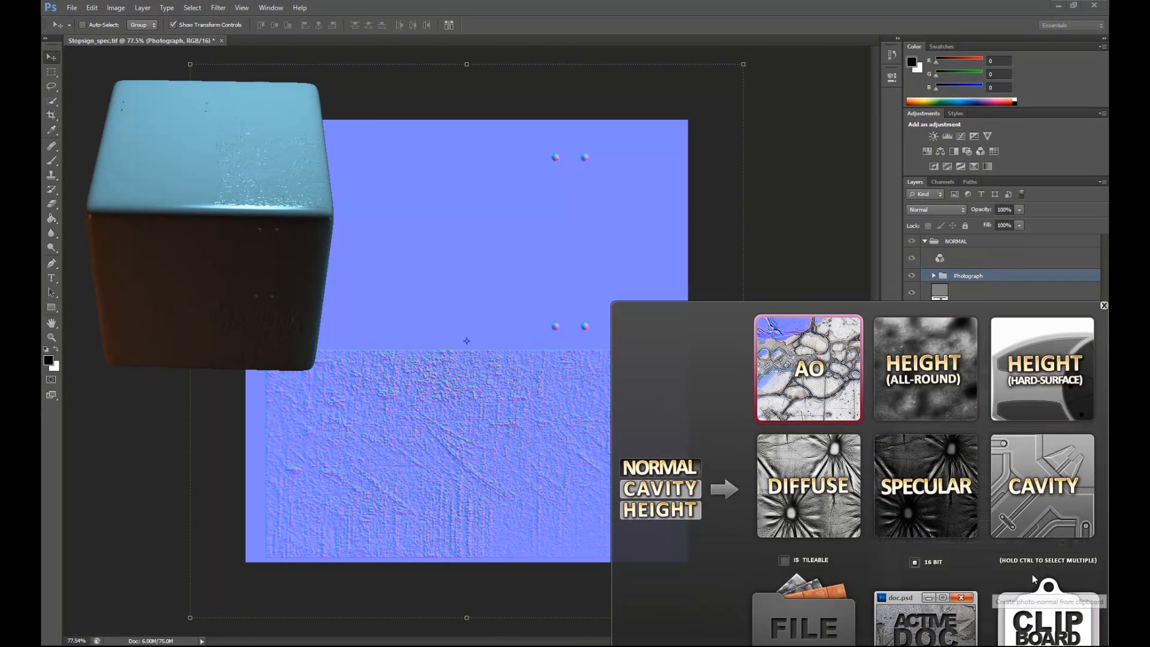
{"action": "left_click", "coordinate": [1104, 305]}
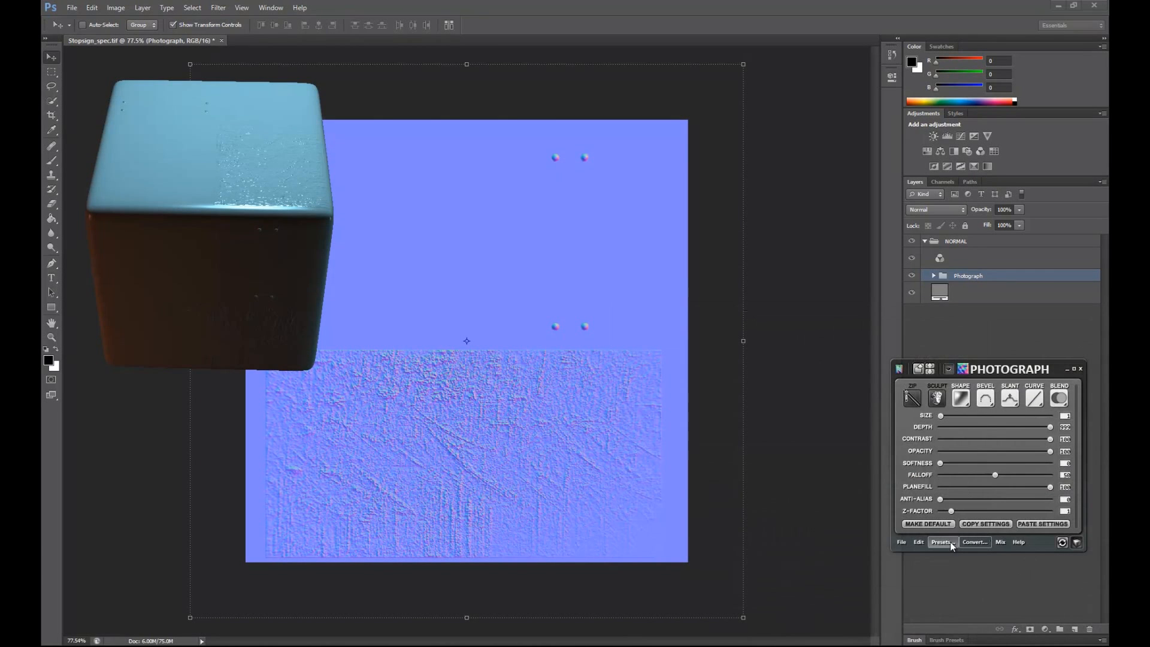
Step: Generate the normal map from the active document with the Standard Metal preset
{"action": "left_click", "coordinate": [950, 541]}
{"action": "scroll", "coordinate": [893, 429], "scroll_direction": "down", "scroll_amount": 2}
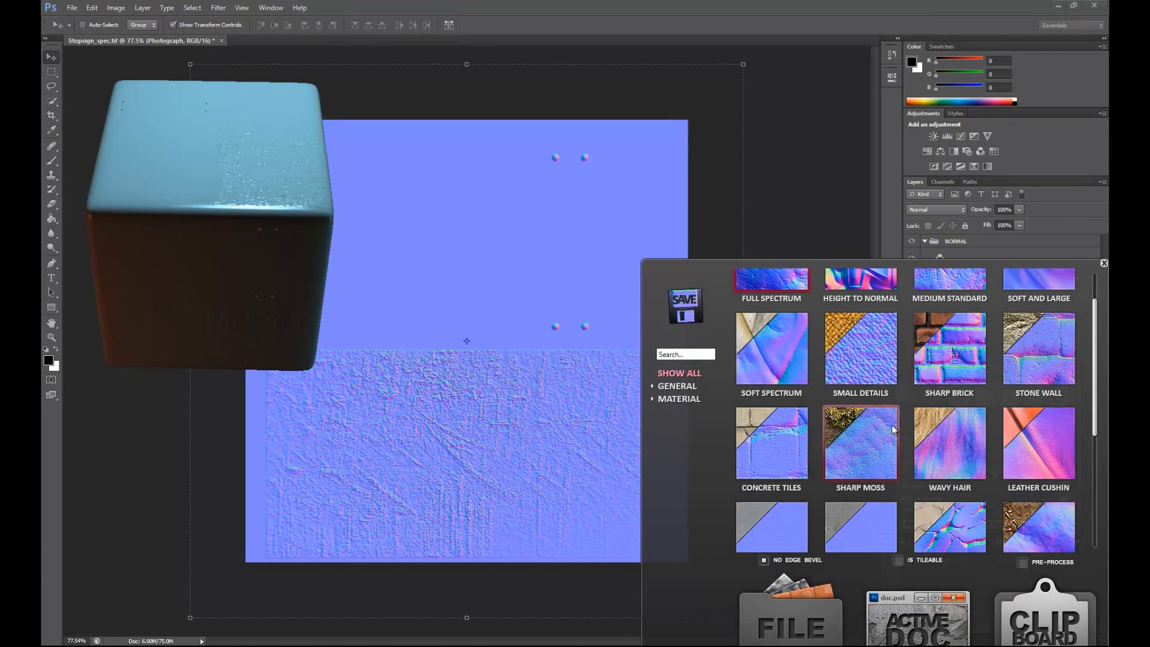
{"action": "scroll", "coordinate": [892, 427], "scroll_direction": "down", "scroll_amount": 1}
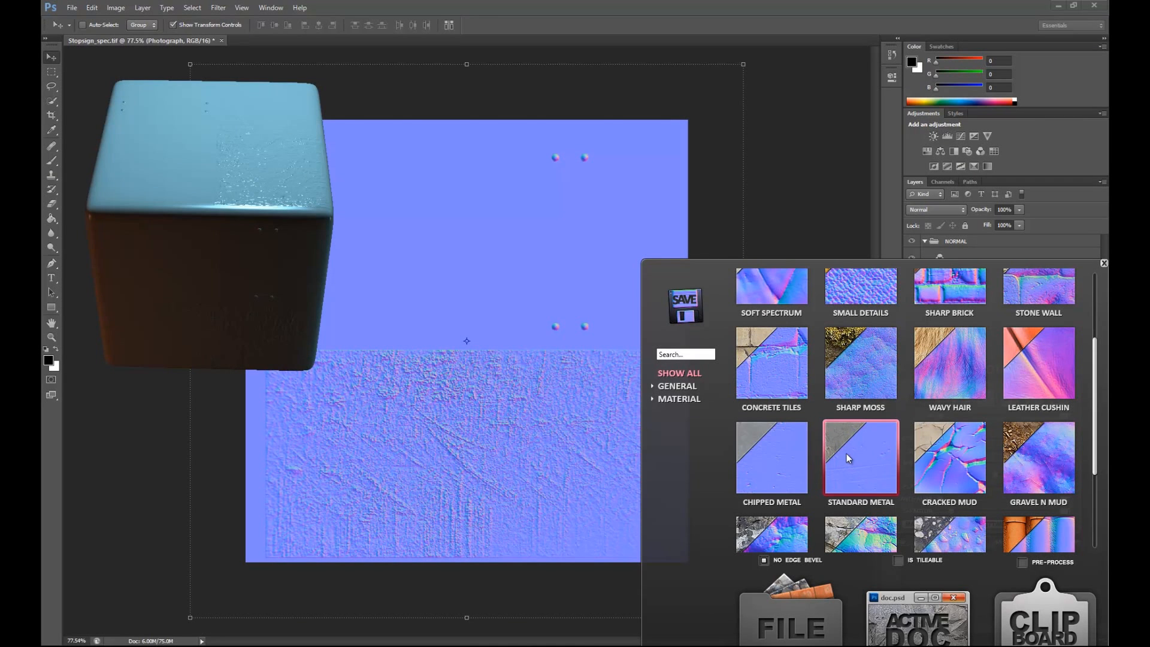
{"action": "left_click", "coordinate": [914, 634]}
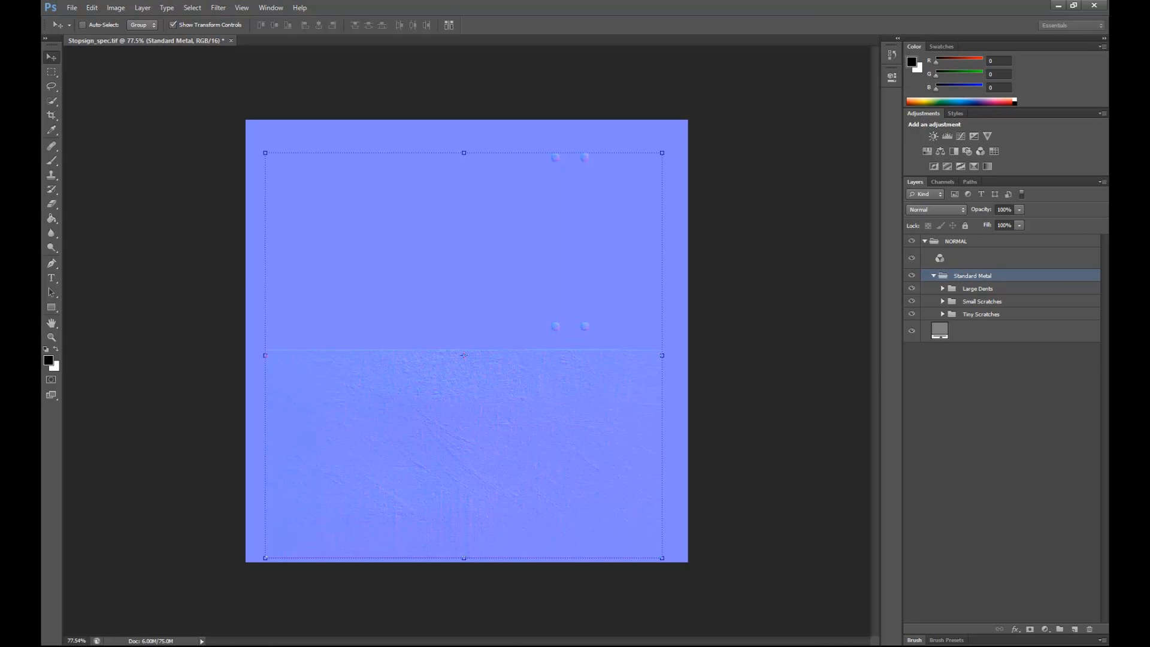
Step: Try a stronger Large Dents effect in the Standard Metal normal map with the image flattened, and undo these changes
{"action": "left_click", "coordinate": [986, 332]}
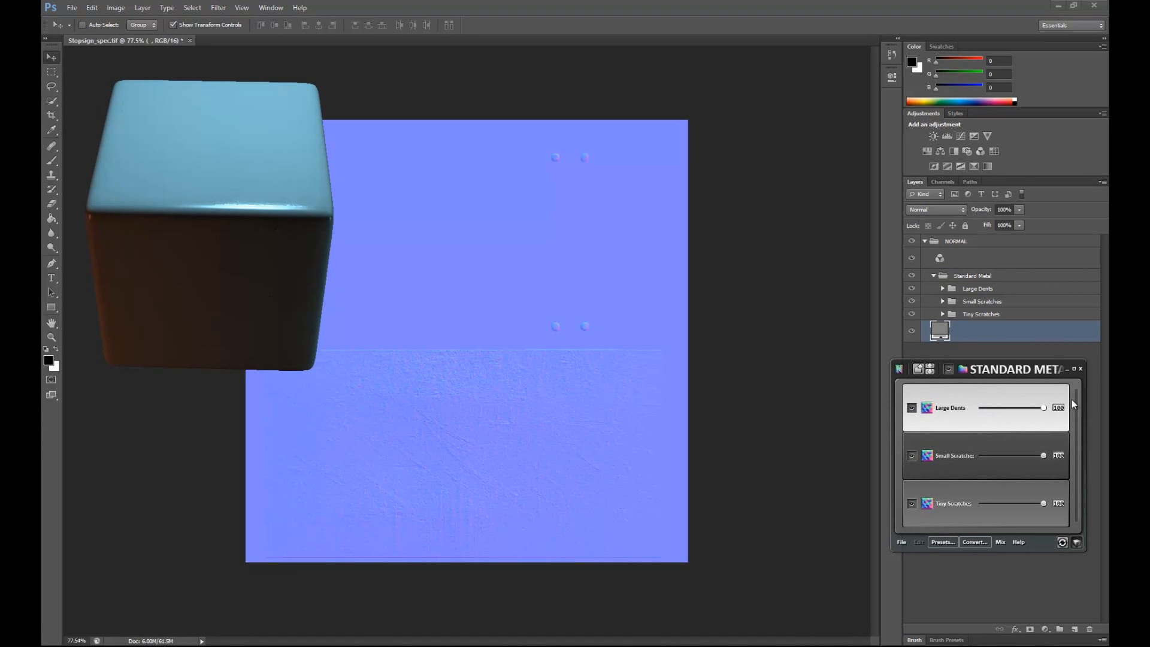
{"action": "double_click", "coordinate": [1012, 410]}
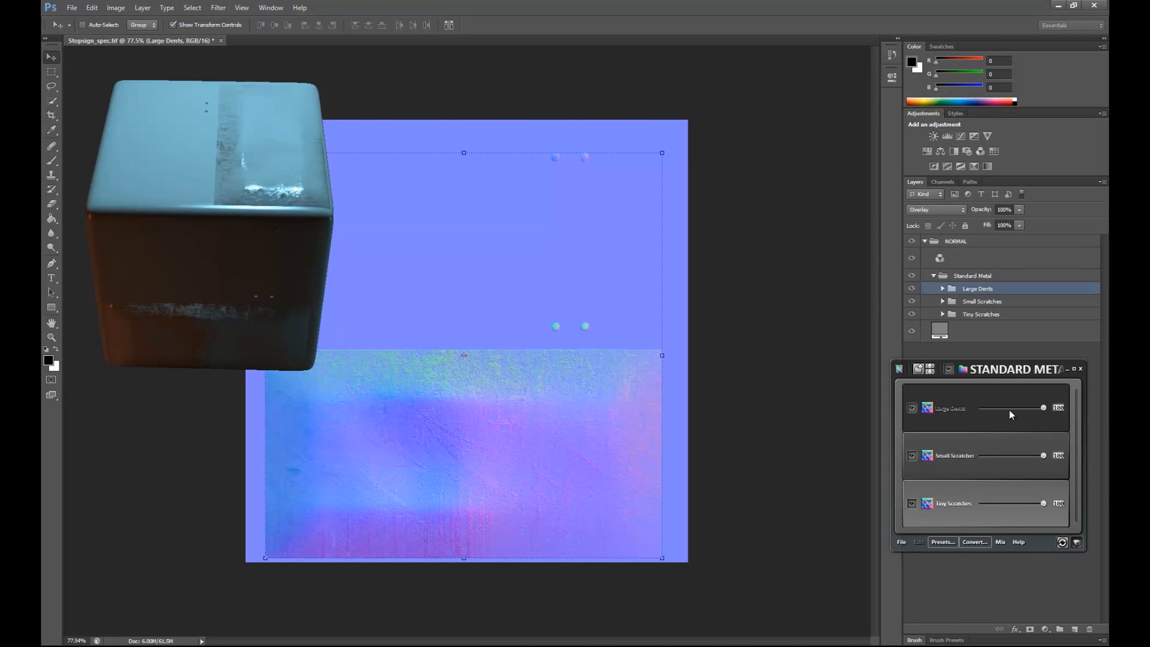
{"action": "left_click", "coordinate": [980, 328]}
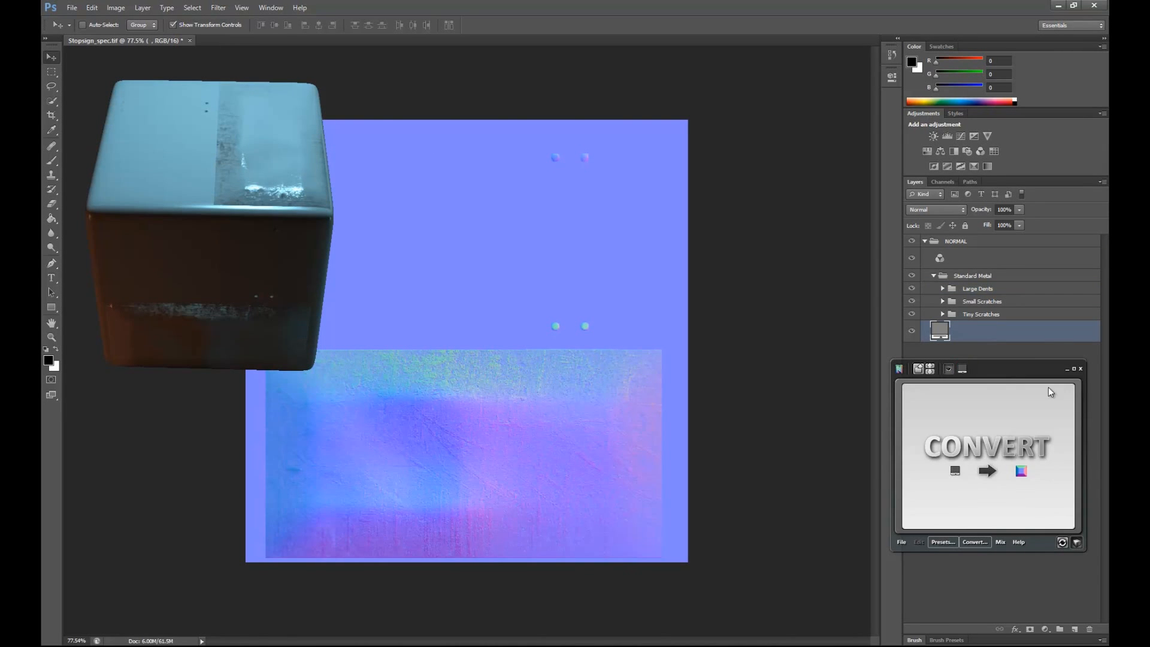
{"action": "left_click", "coordinate": [1080, 369]}
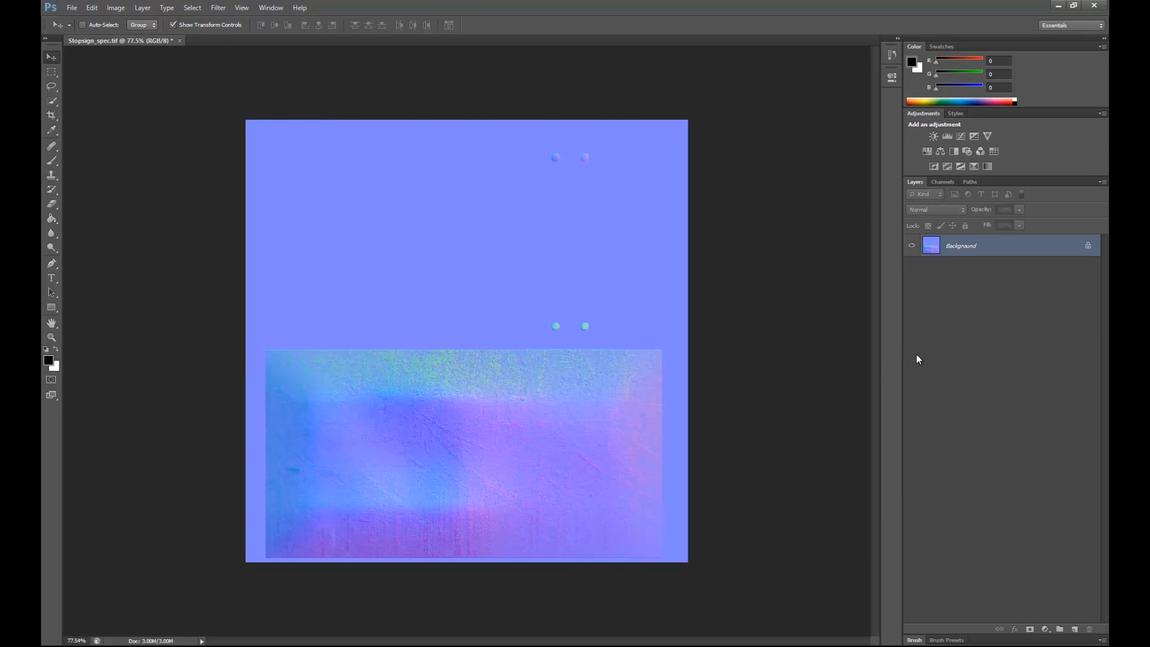
{"action": "key", "text": "ctrl+alt+z"}
{"action": "key", "text": "ctrl+alt+z"}
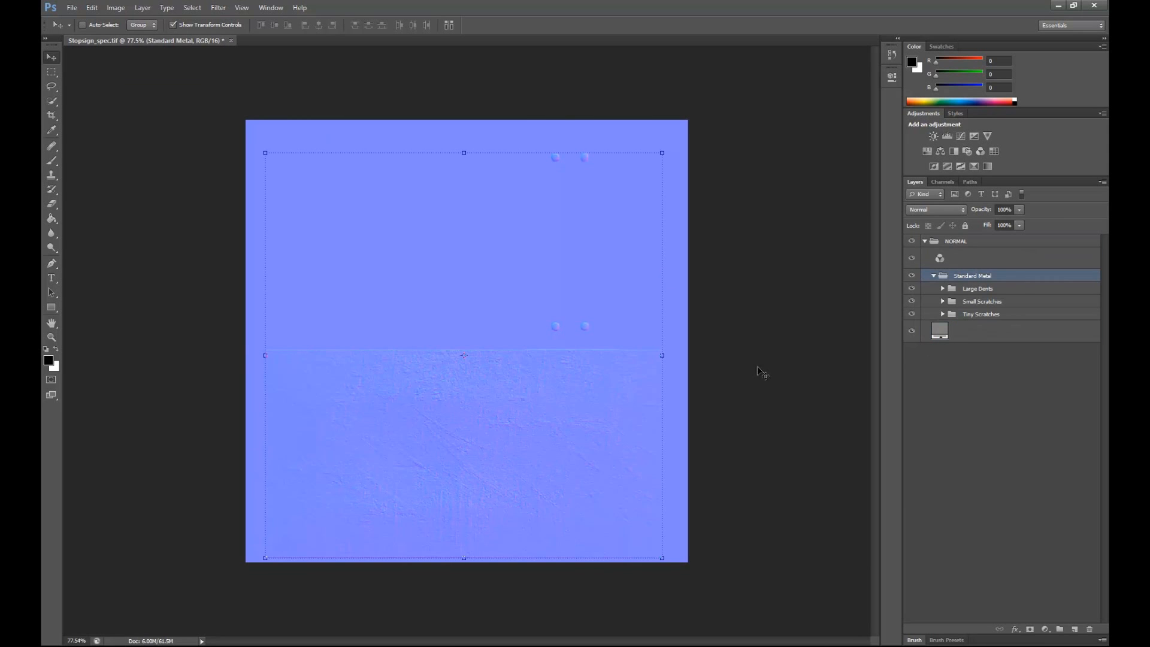
Step: Flatten the NORMAL group and its Standard Metal layers into a single background image
{"action": "left_click", "coordinate": [982, 256]}
{"action": "left_click", "coordinate": [990, 242]}
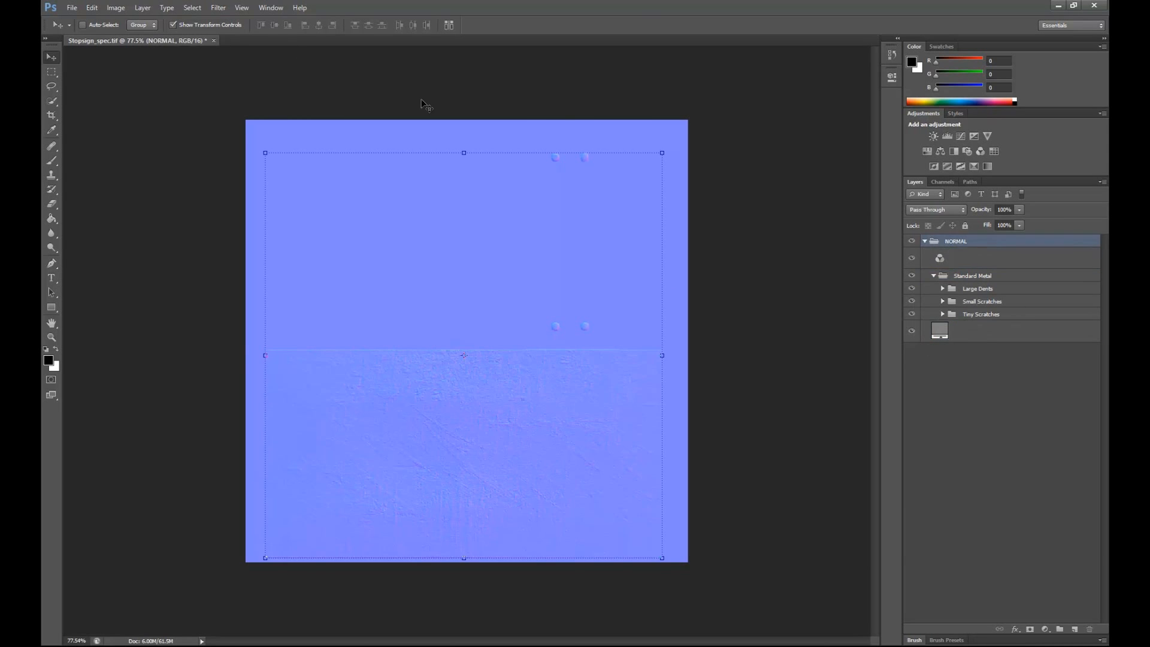
{"action": "left_click", "coordinate": [152, 5]}
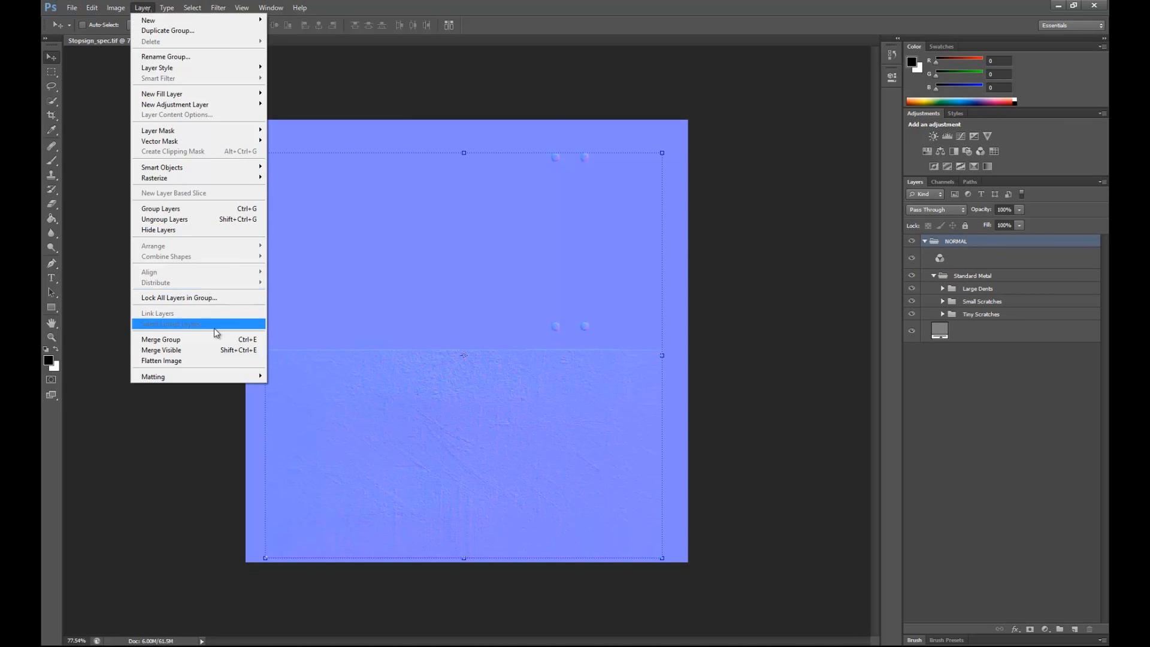
{"action": "left_click", "coordinate": [210, 361]}
Step: Start saving the image into Stop Sign Textures and rename the existing file Stop_Sign_UV_Template as Stopsign_diff
{"action": "left_click", "coordinate": [72, 7]}
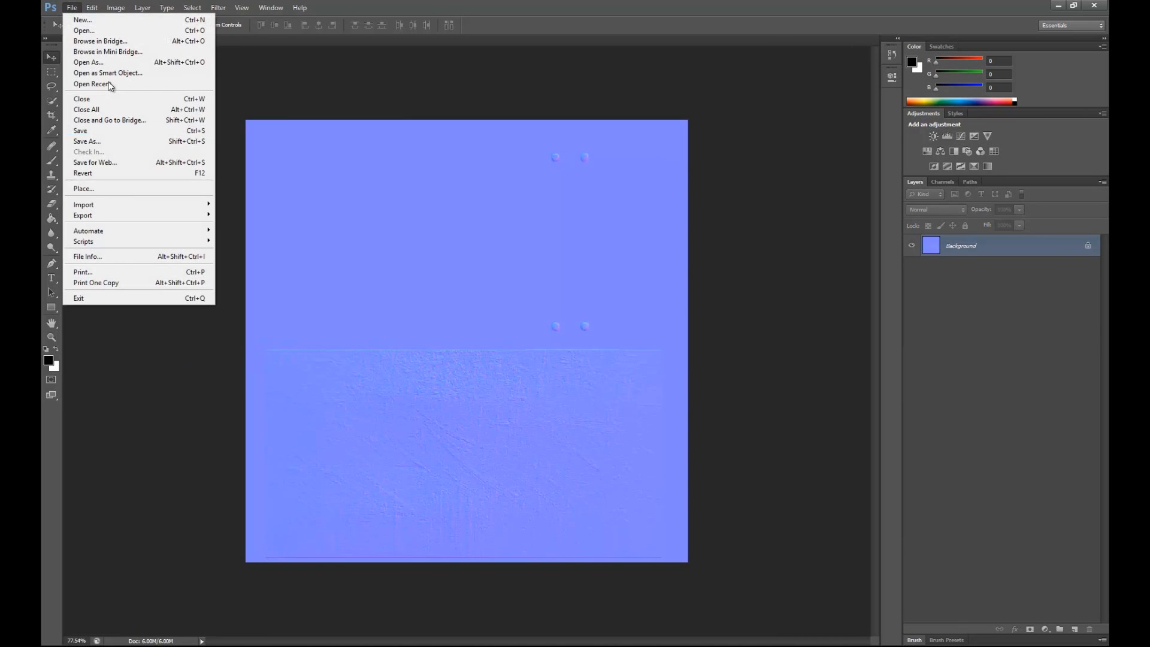
{"action": "left_click", "coordinate": [103, 136]}
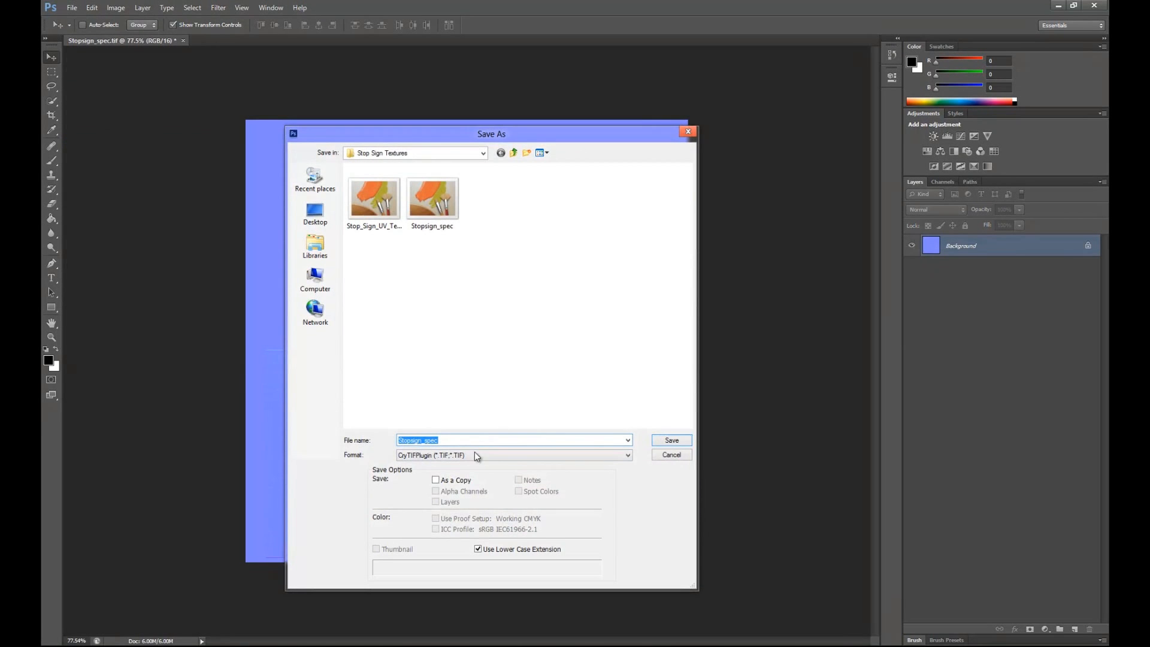
{"action": "type", "text": "Sto"}
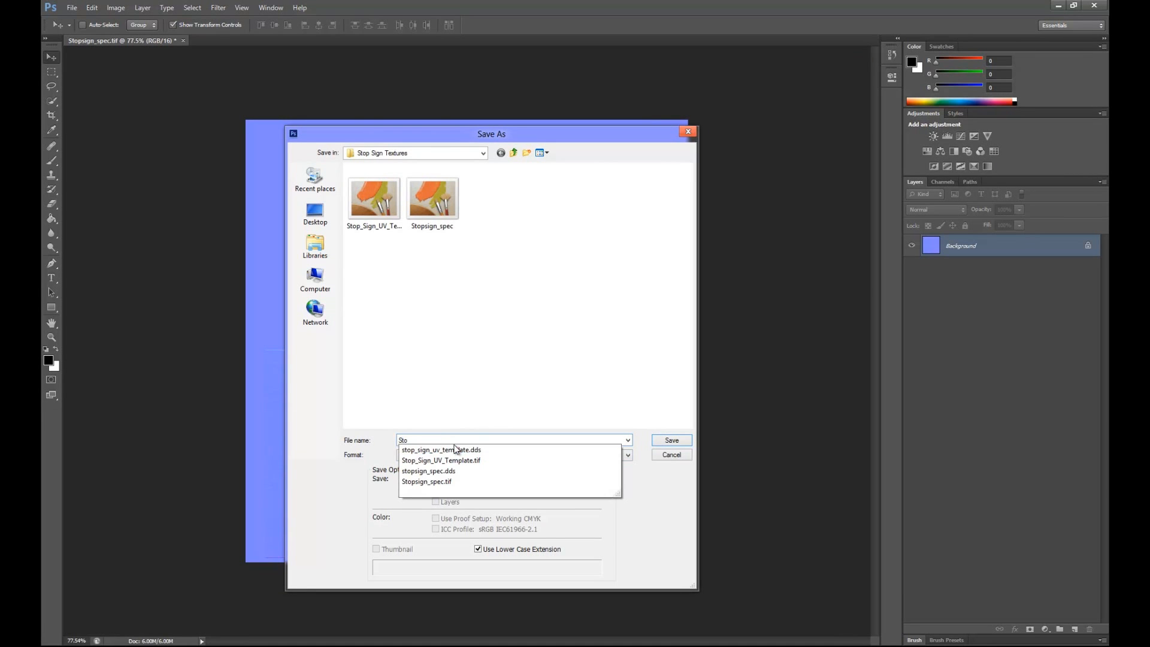
{"action": "right_click", "coordinate": [371, 211]}
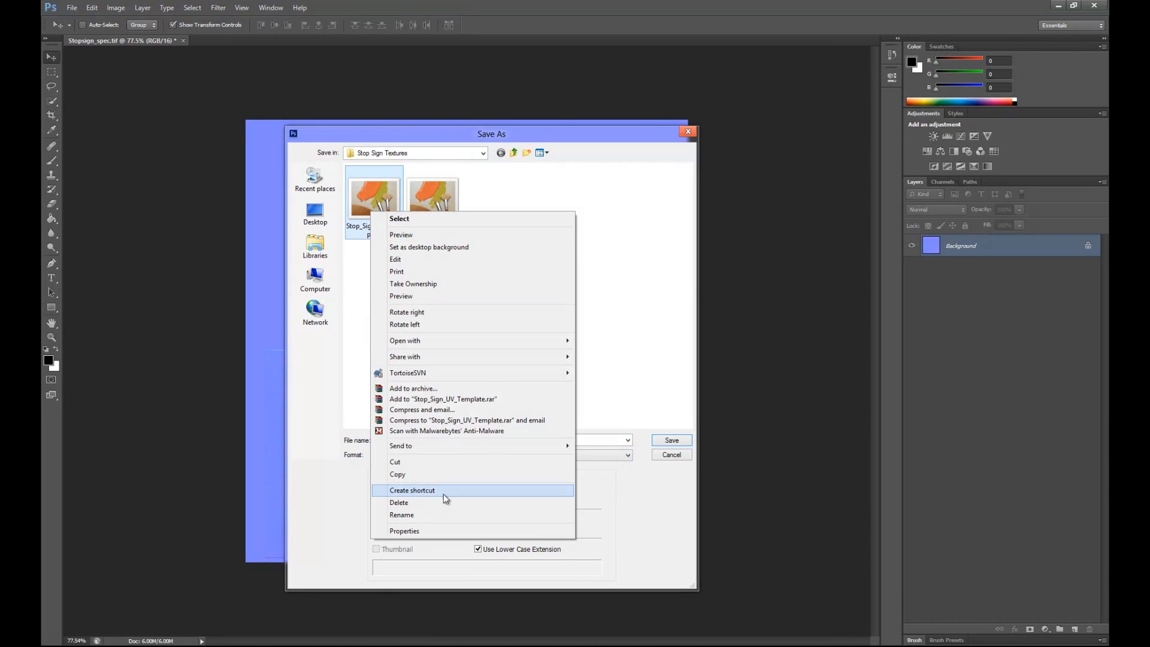
{"action": "left_click", "coordinate": [424, 516]}
{"action": "type", "text": "S"}
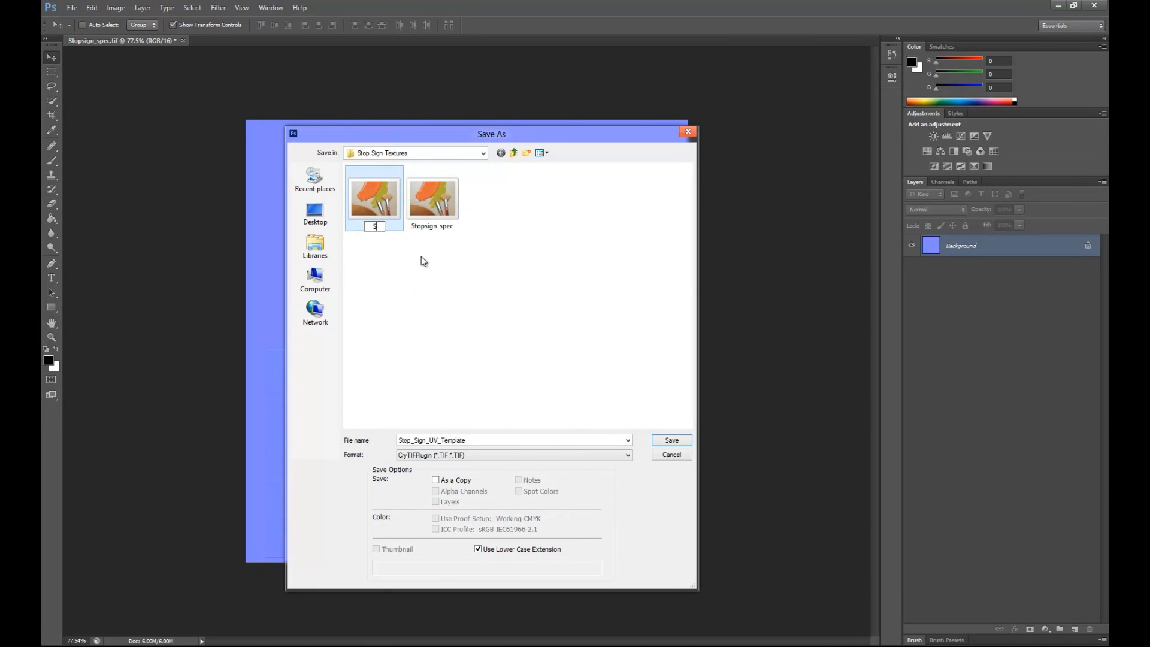
{"action": "type", "text": "topsign_diff"}
{"action": "left_click", "coordinate": [423, 262]}
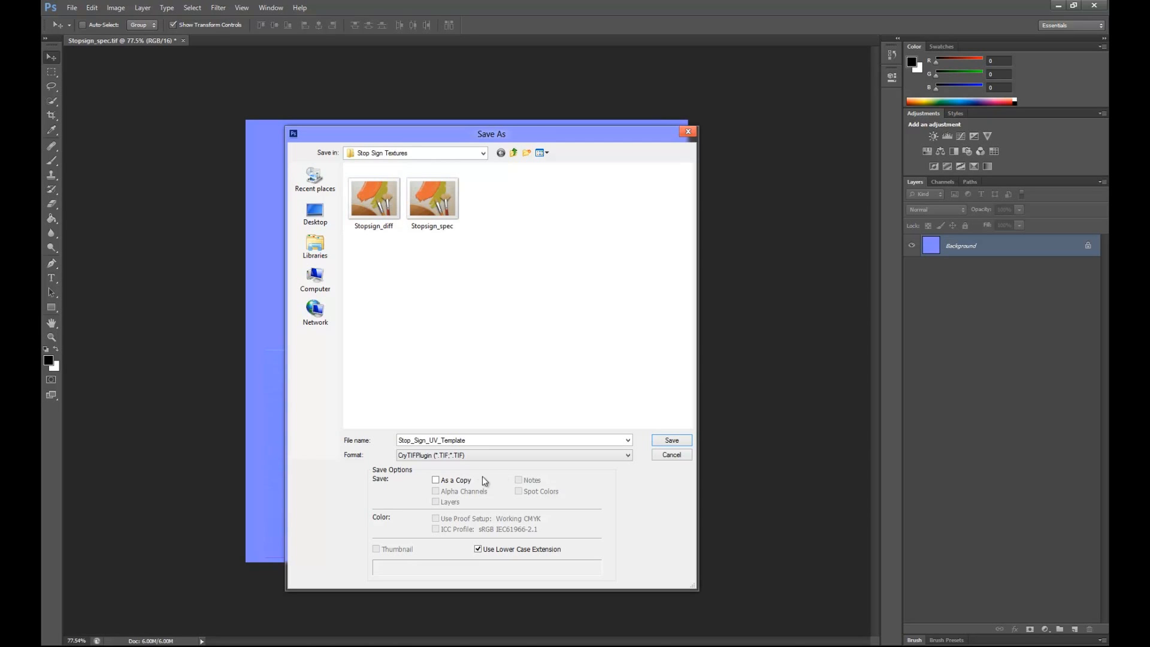
Step: Save the normal map as Stopsign_normal in CryTIFPlugin format, using the Normalmap_highQ preset with Auto optimize file off
{"action": "double_click", "coordinate": [470, 439]}
{"action": "type", "text": "Stopsign_normal"}
{"action": "left_click", "coordinate": [672, 441]}
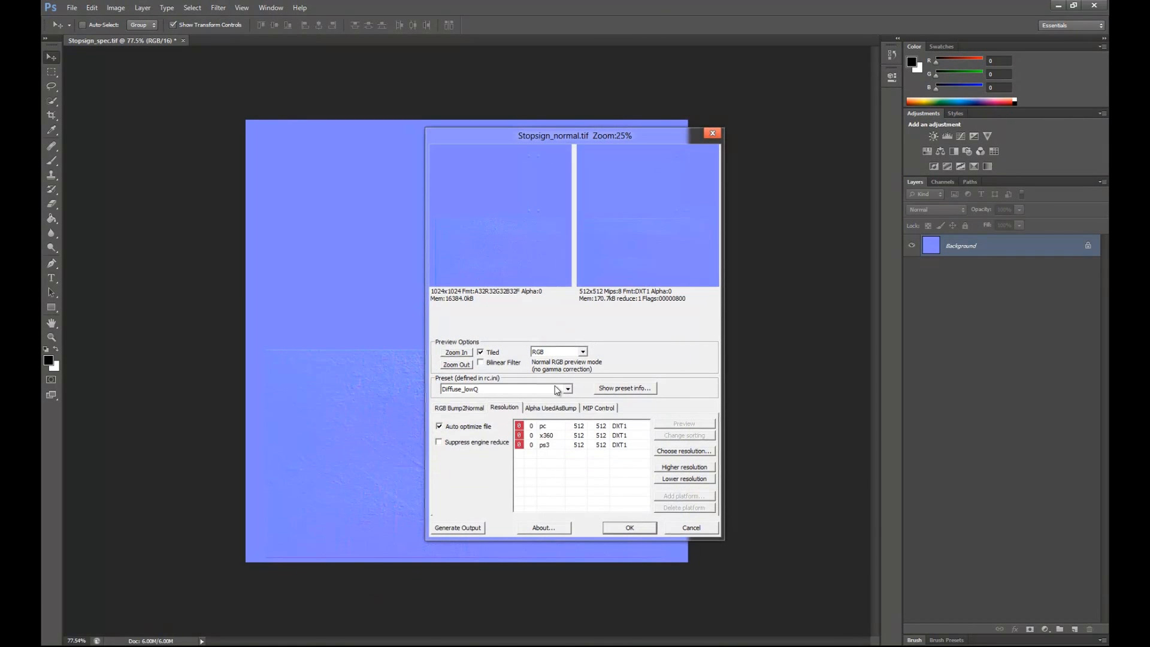
{"action": "left_click", "coordinate": [561, 389]}
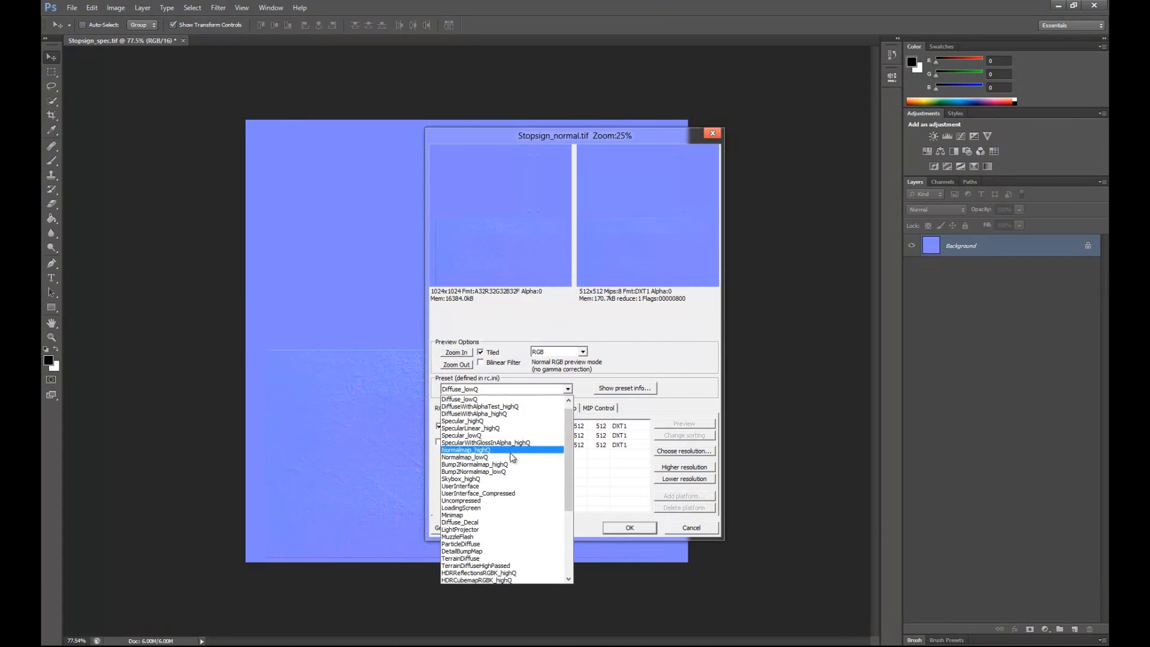
{"action": "left_click", "coordinate": [482, 449]}
{"action": "left_click", "coordinate": [456, 427]}
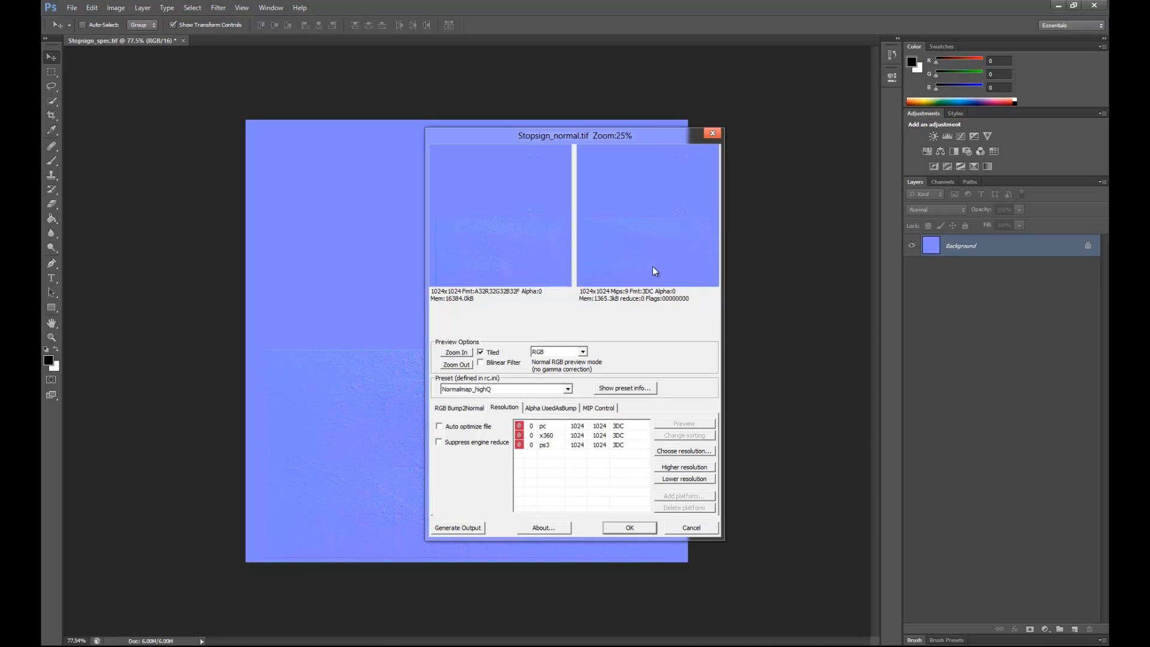
{"action": "left_click", "coordinate": [629, 529]}
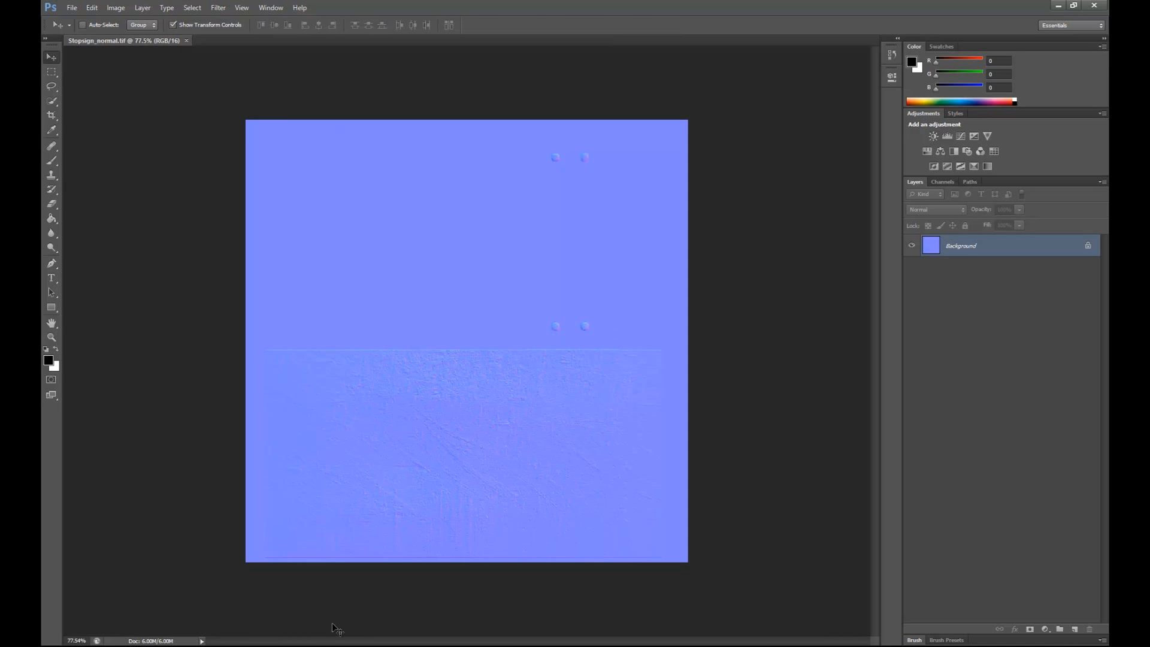
Step: Switch to File Explorer and open the Stop Sign Textures folder under Venerance, CryENGINE_PC_v3_4_0_3696_freeSDK, Game, Textures
{"action": "key", "text": "alt+Tab"}
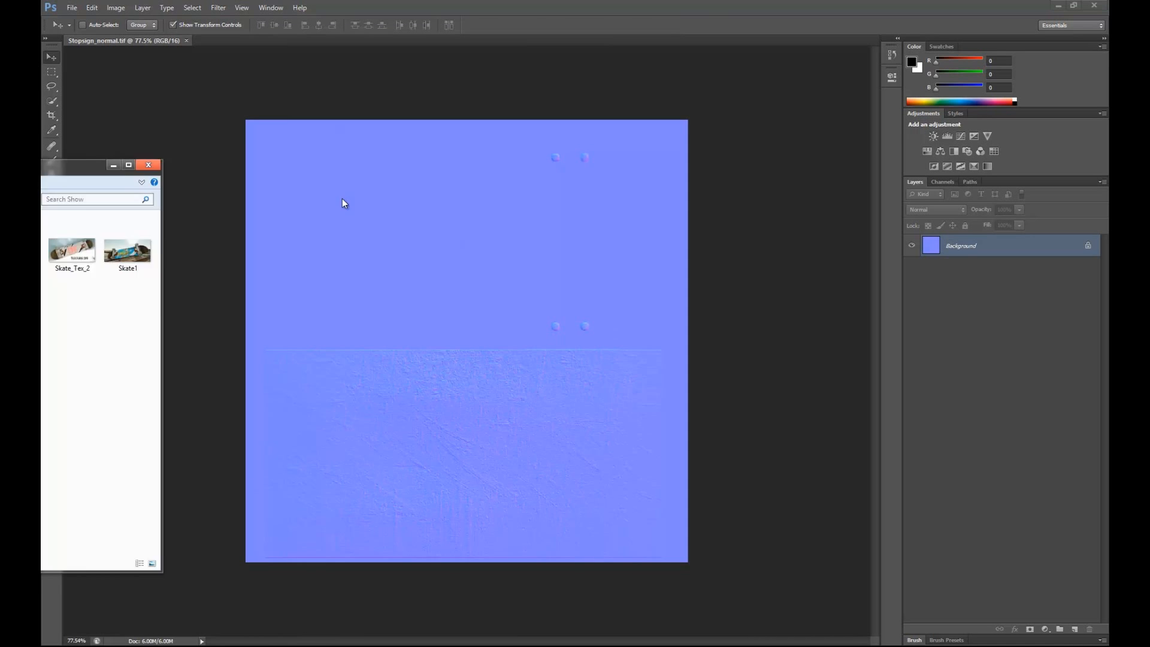
{"action": "left_click", "coordinate": [243, 233]}
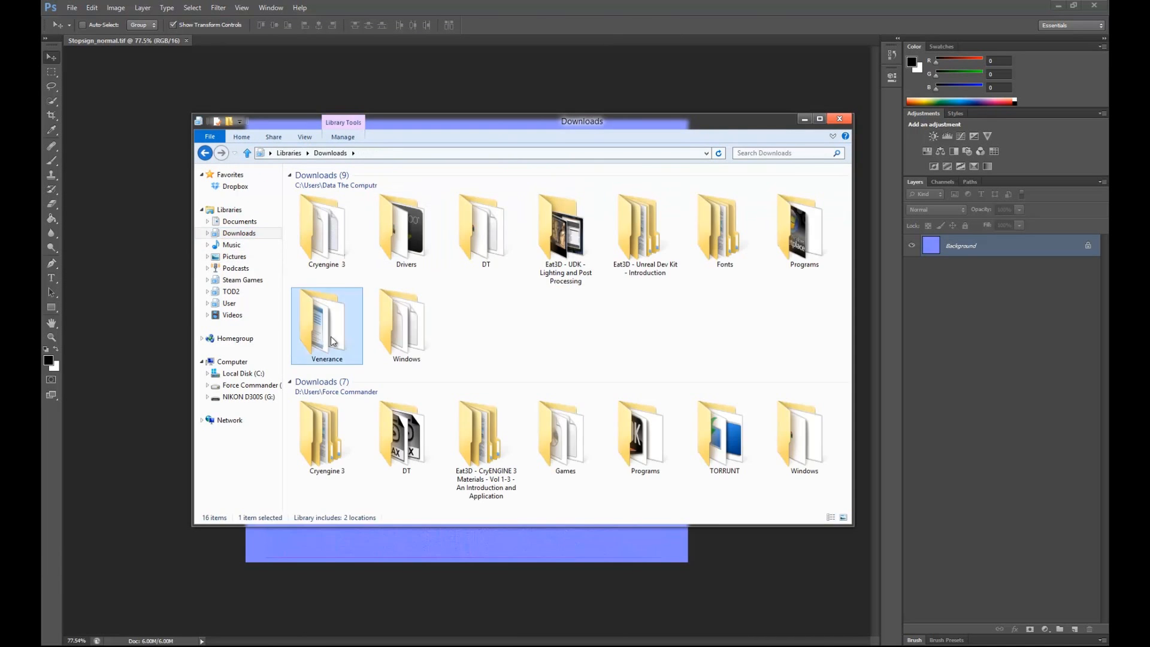
{"action": "double_click", "coordinate": [323, 327]}
{"action": "double_click", "coordinate": [327, 216]}
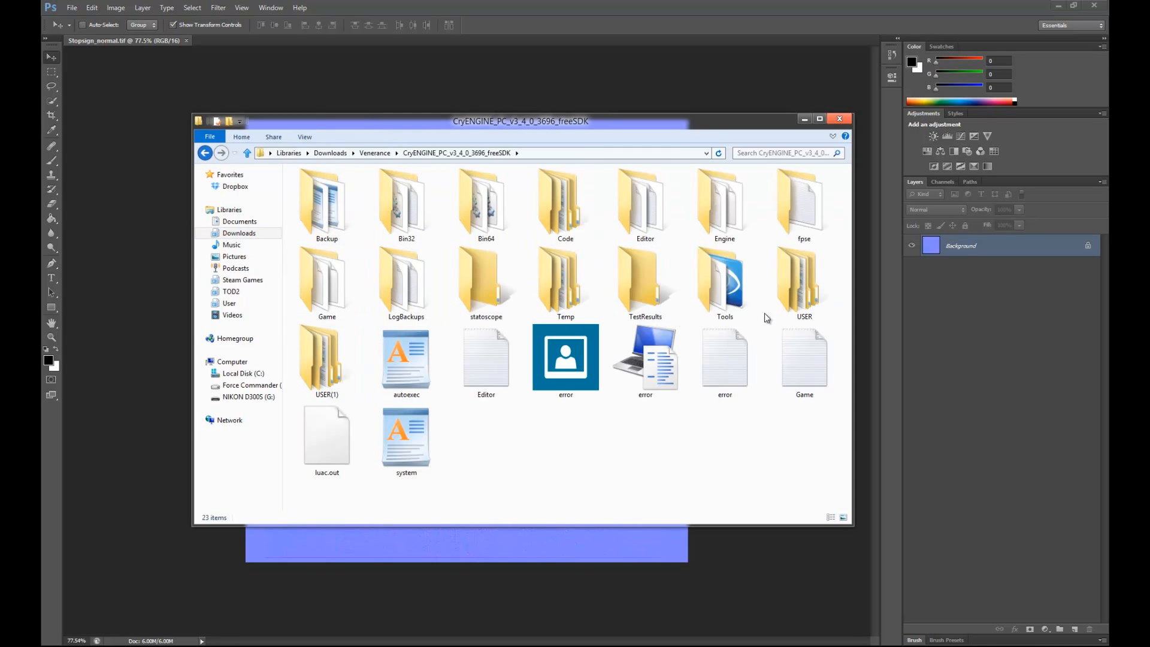
{"action": "left_click", "coordinate": [751, 297]}
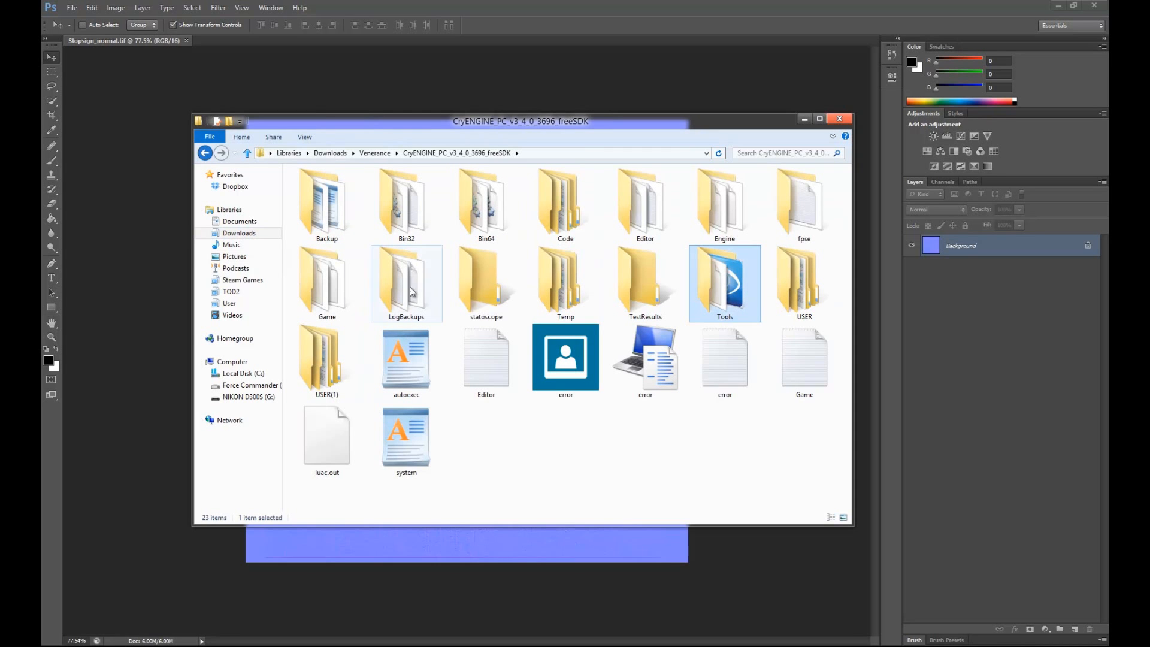
{"action": "double_click", "coordinate": [599, 221]}
{"action": "key", "text": "BackSpace"}
{"action": "double_click", "coordinate": [310, 291]}
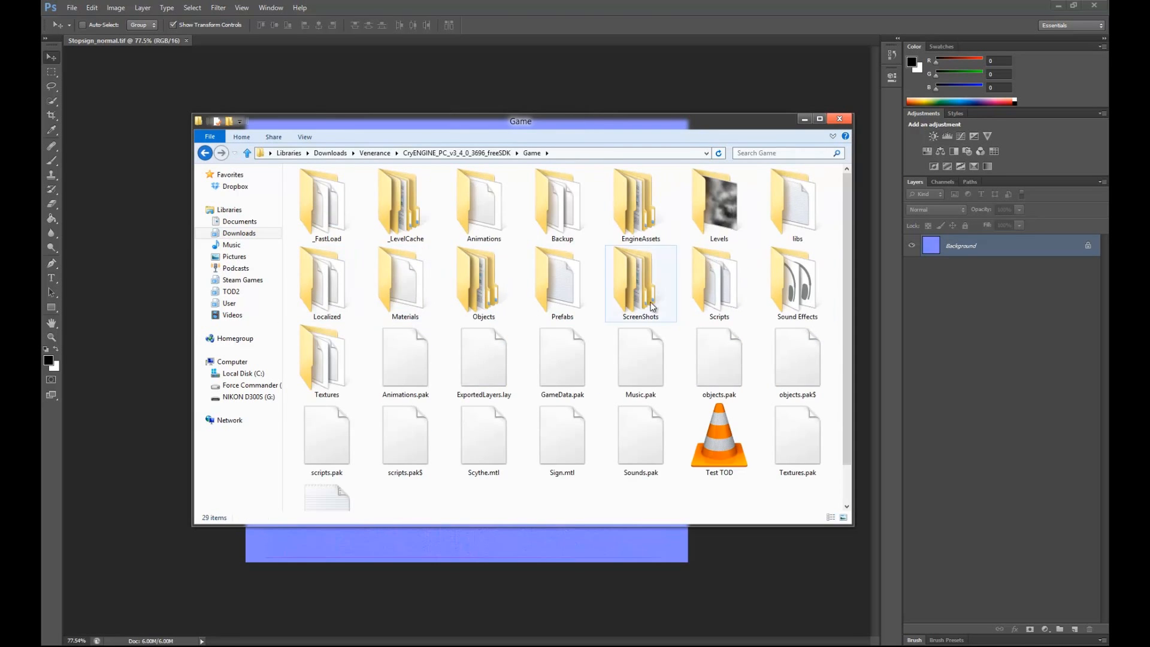
{"action": "double_click", "coordinate": [361, 358]}
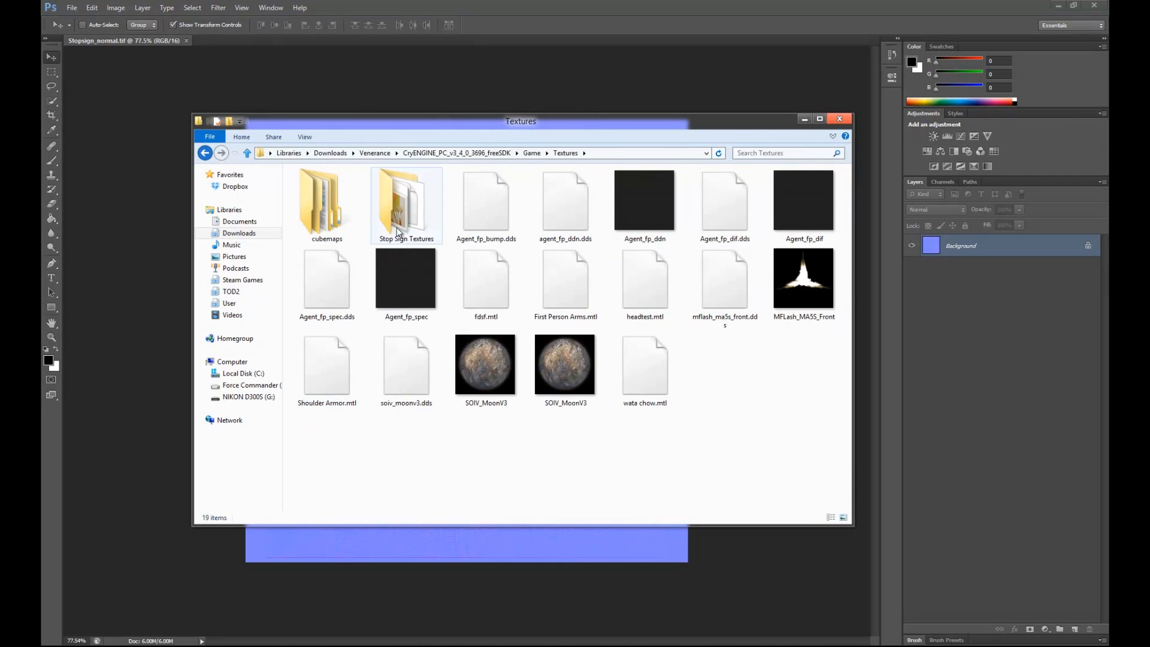
{"action": "double_click", "coordinate": [329, 240]}
Step: Examine the exported diffuse, normal and specular stop sign textures and their matching DDS files in the folder
{"action": "left_click", "coordinate": [329, 239]}
{"action": "left_click", "coordinate": [420, 239]}
{"action": "left_click", "coordinate": [323, 205]}
{"action": "left_click", "coordinate": [486, 209]}
{"action": "left_click", "coordinate": [635, 223]}
{"action": "left_click", "coordinate": [725, 222]}
{"action": "left_click", "coordinate": [575, 227]}
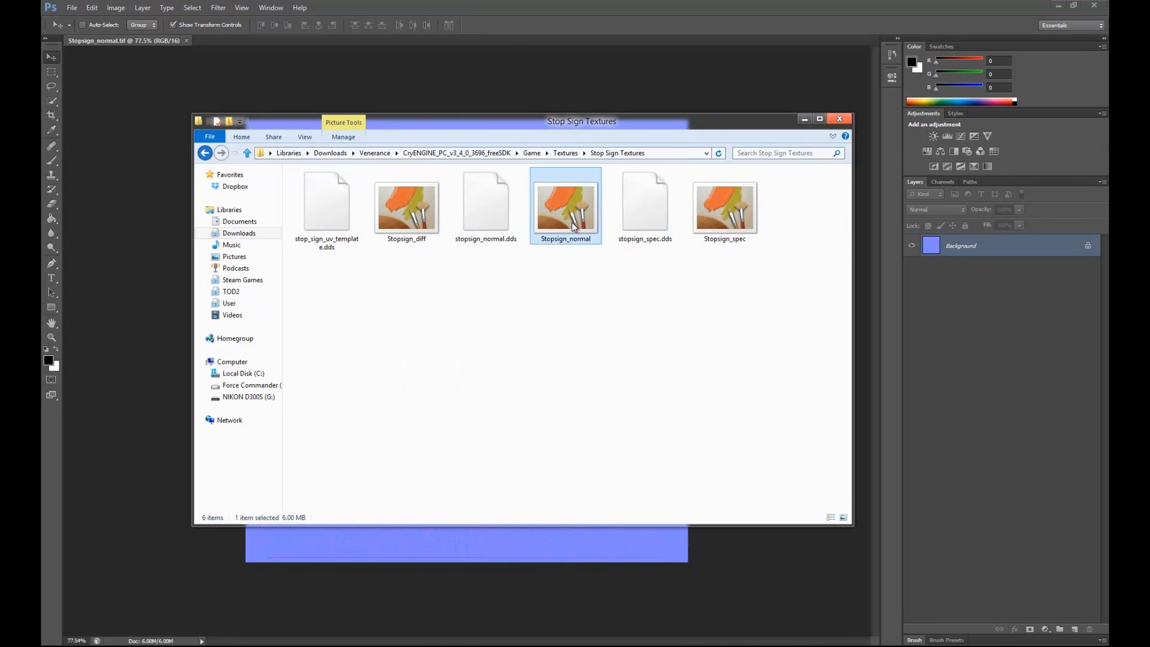
{"action": "left_click", "coordinate": [386, 229]}
{"action": "left_click", "coordinate": [487, 206]}
{"action": "left_click", "coordinate": [556, 215]}
{"action": "left_click", "coordinate": [743, 231]}
{"action": "left_click", "coordinate": [581, 231]}
{"action": "left_click", "coordinate": [399, 214]}
{"action": "left_click", "coordinate": [545, 231]}
{"action": "left_click", "coordinate": [464, 220]}
{"action": "left_click", "coordinate": [340, 206]}
{"action": "left_click", "coordinate": [560, 218]}
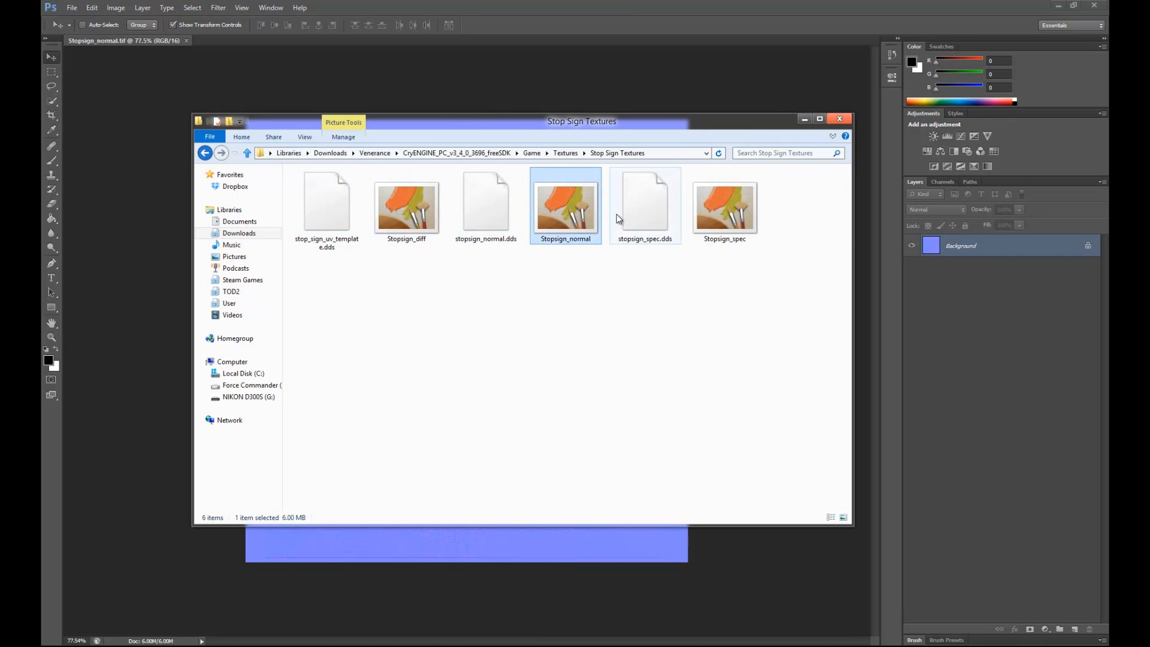
{"action": "left_click", "coordinate": [645, 207]}
{"action": "left_click", "coordinate": [725, 210]}
{"action": "left_click", "coordinate": [578, 227]}
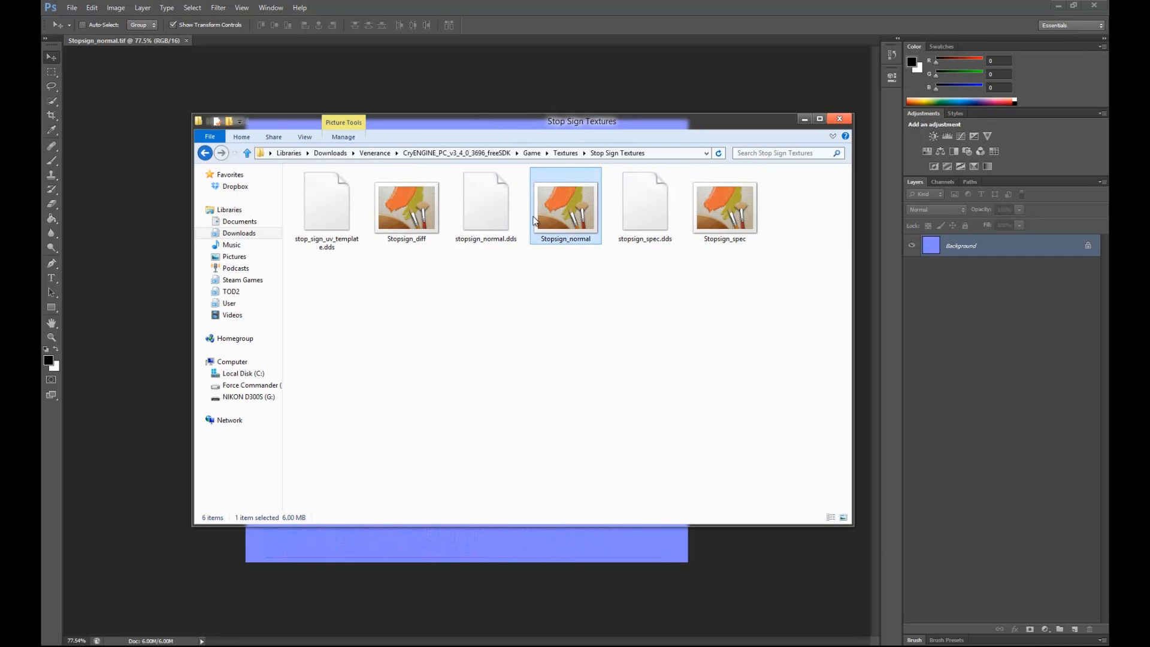
{"action": "left_click", "coordinate": [402, 224]}
{"action": "left_click", "coordinate": [496, 233]}
{"action": "left_click", "coordinate": [423, 234]}
{"action": "left_click", "coordinate": [566, 232]}
{"action": "left_click", "coordinate": [730, 234]}
{"action": "left_click", "coordinate": [545, 215]}
{"action": "left_click", "coordinate": [413, 221]}
{"action": "left_click", "coordinate": [566, 229]}
{"action": "left_click", "coordinate": [722, 237]}
{"action": "left_click", "coordinate": [594, 214]}
{"action": "left_click", "coordinate": [400, 221]}
{"action": "left_click", "coordinate": [502, 238]}
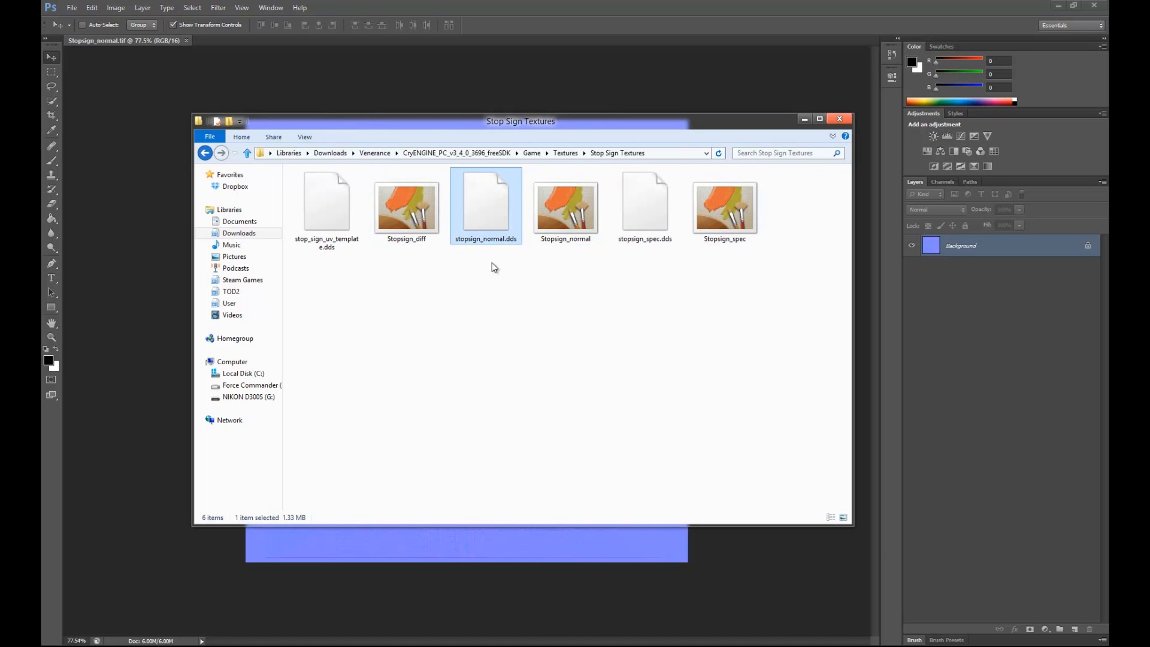
{"action": "left_click", "coordinate": [574, 205]}
{"action": "left_click", "coordinate": [733, 218]}
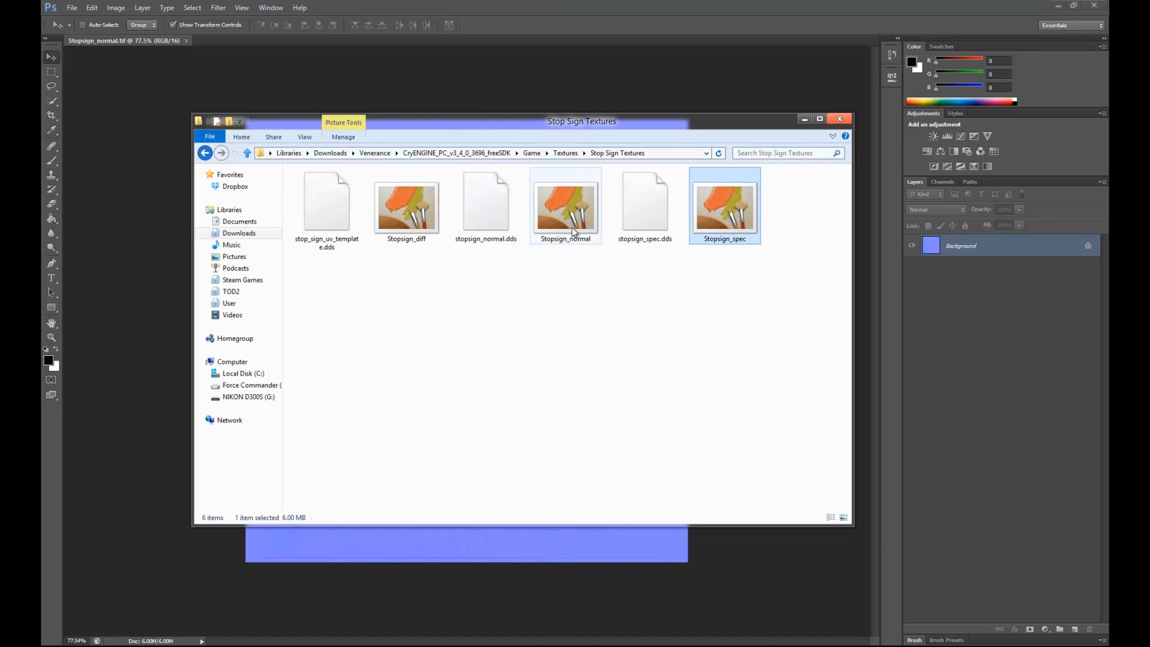
Step: Preview the Stopsign_diff texture in the photo viewer and close the preview
{"action": "left_click", "coordinate": [411, 203]}
{"action": "right_click", "coordinate": [411, 202]}
{"action": "left_click", "coordinate": [422, 209]}
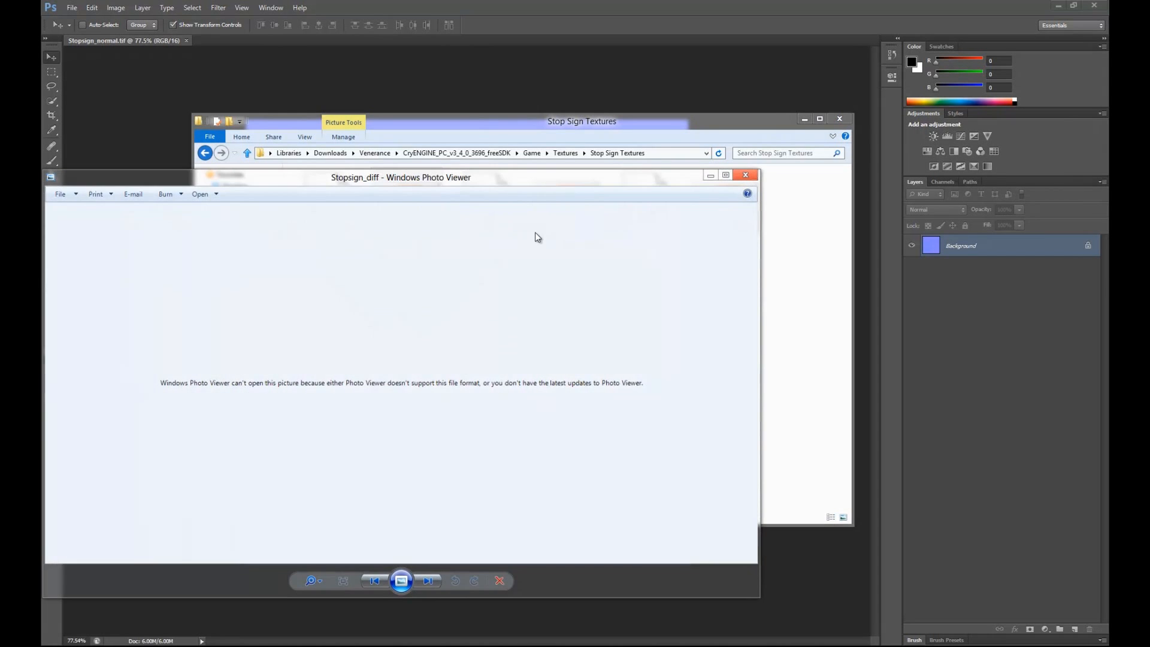
{"action": "left_click", "coordinate": [745, 176]}
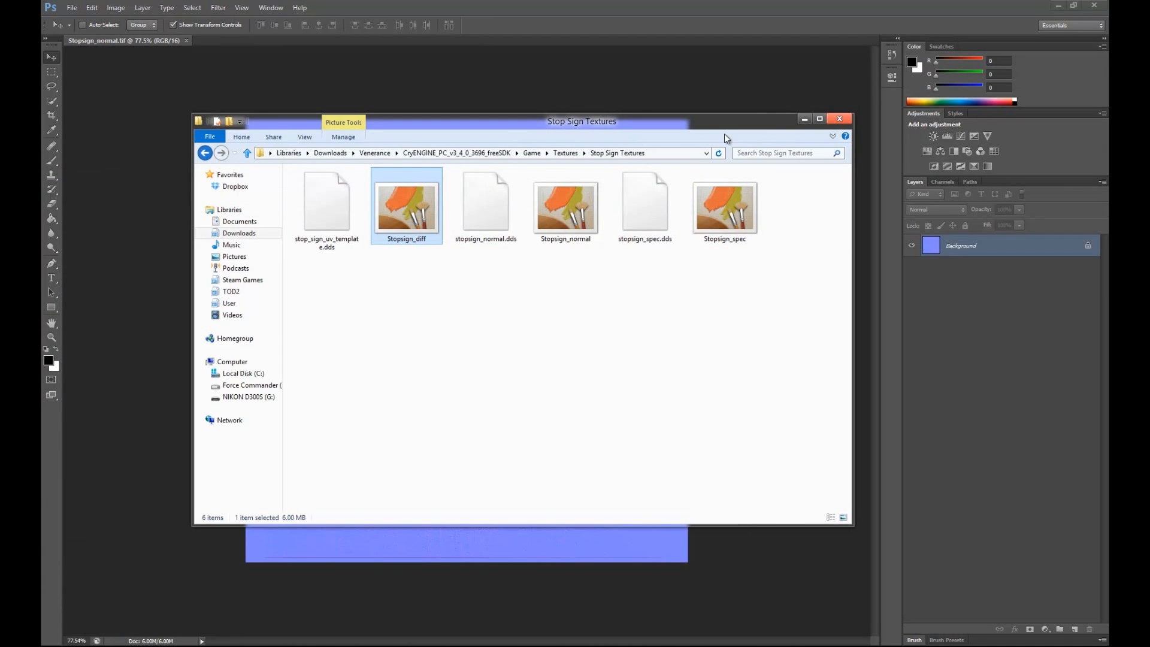
Step: Put away File Explorer and Photoshop and switch to 3ds Max with the Stop Sign model's modifier stack shown
{"action": "left_click", "coordinate": [804, 120]}
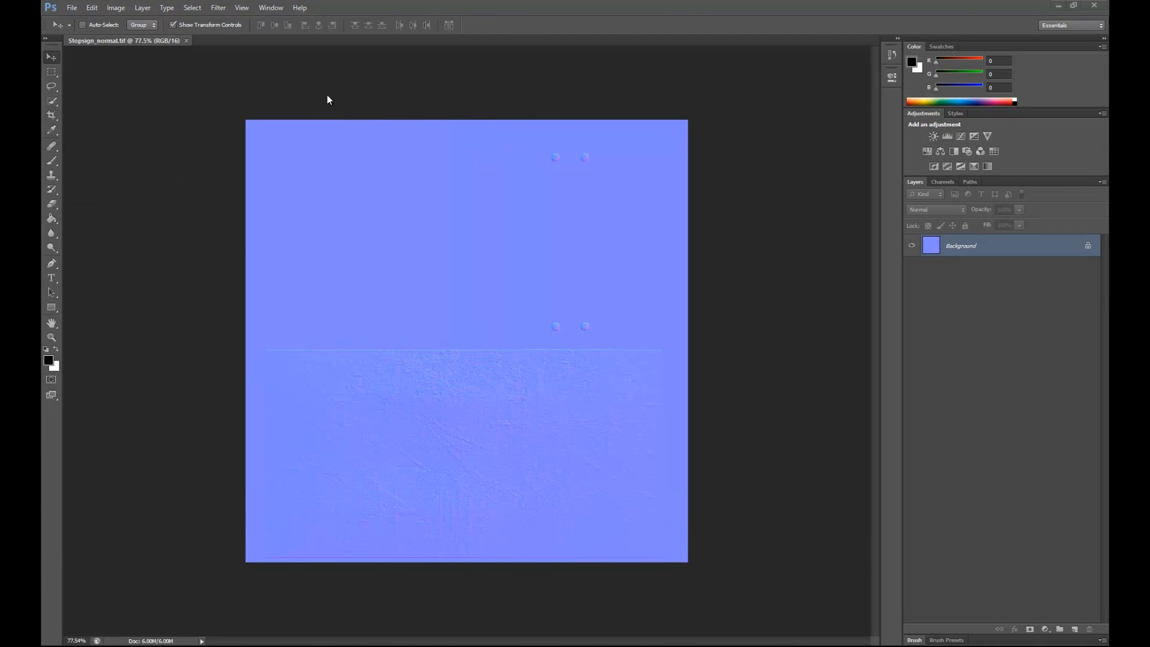
{"action": "left_click", "coordinate": [1085, 9]}
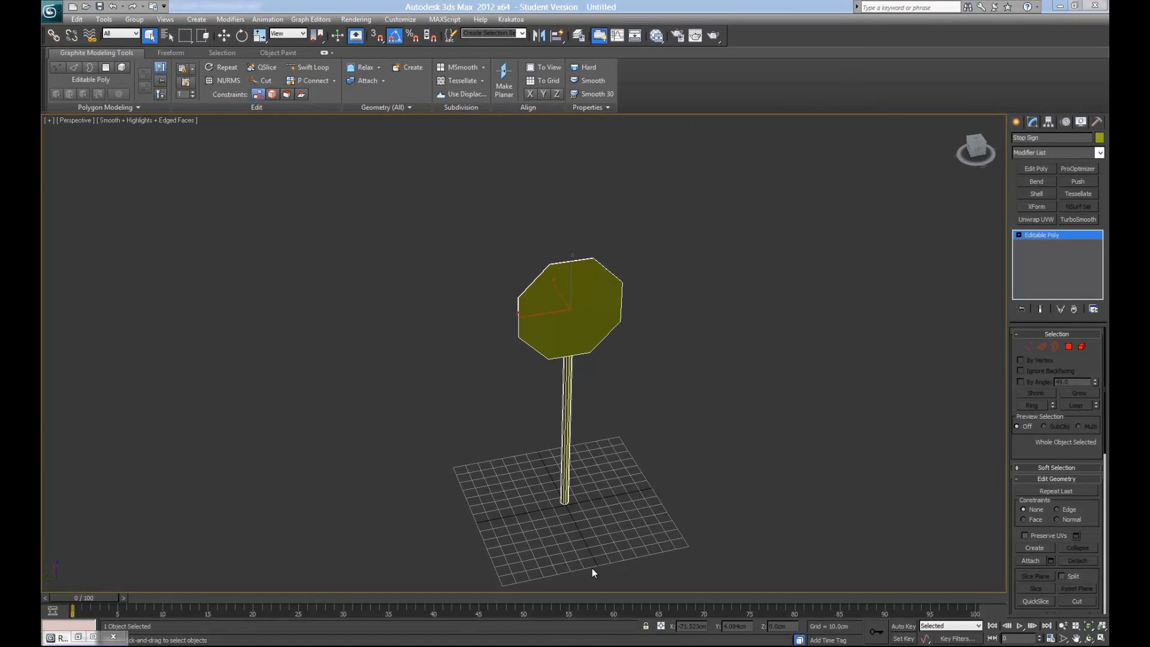
{"action": "middle_click_drag", "start_coordinate": [604, 322], "coordinate": [834, 323], "text": "alt"}
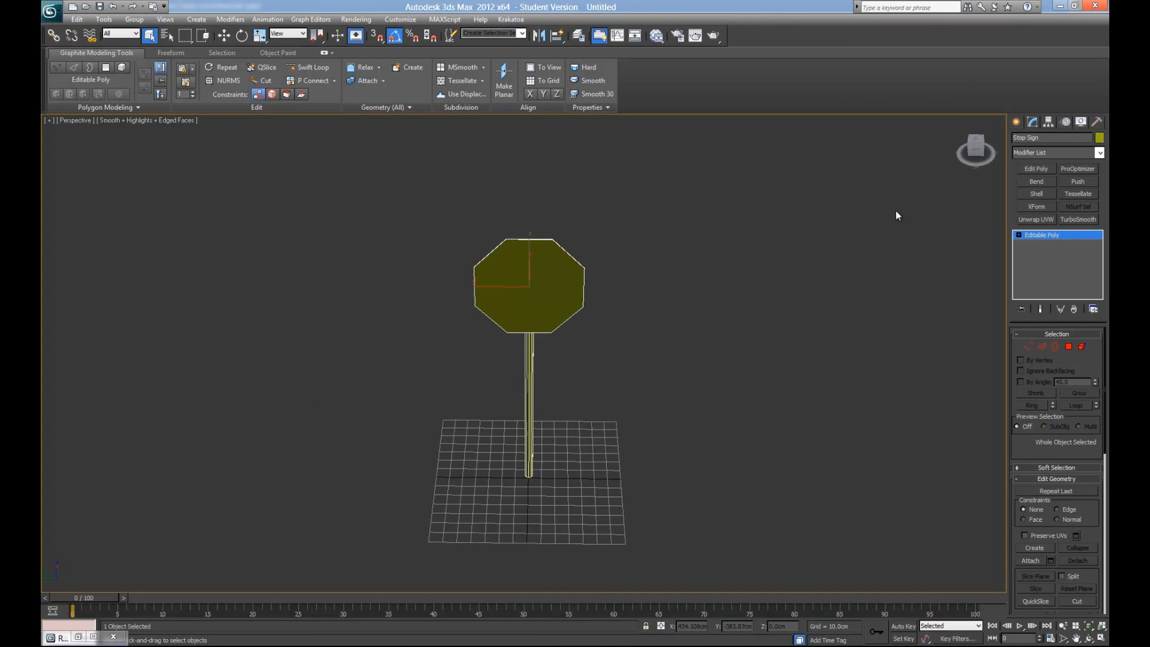
{"action": "left_click", "coordinate": [1098, 123]}
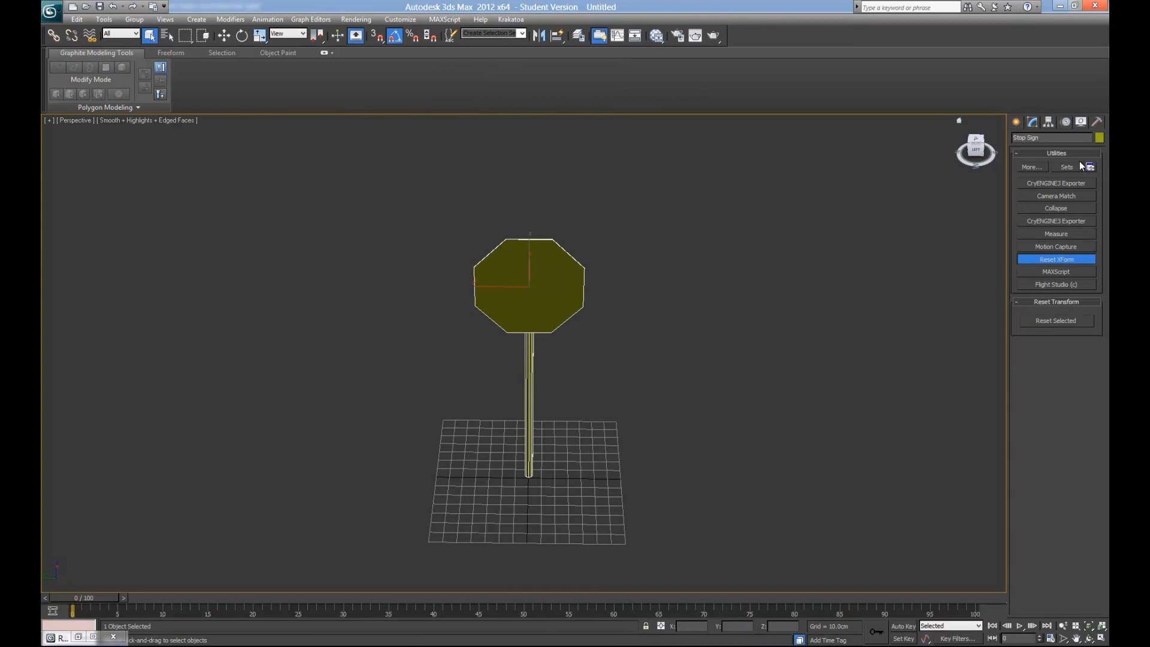
{"action": "left_click", "coordinate": [1033, 123]}
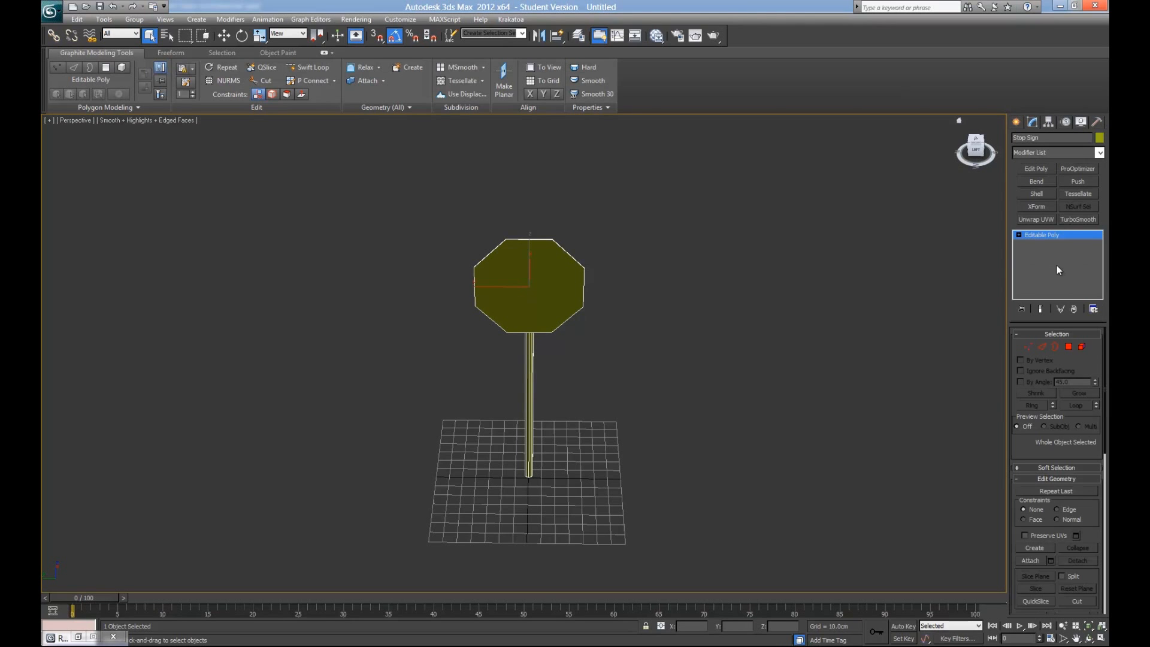
Step: Add an XForm modifier to the Stop Sign and collapse it into the Editable Poly
{"action": "left_click", "coordinate": [1038, 207]}
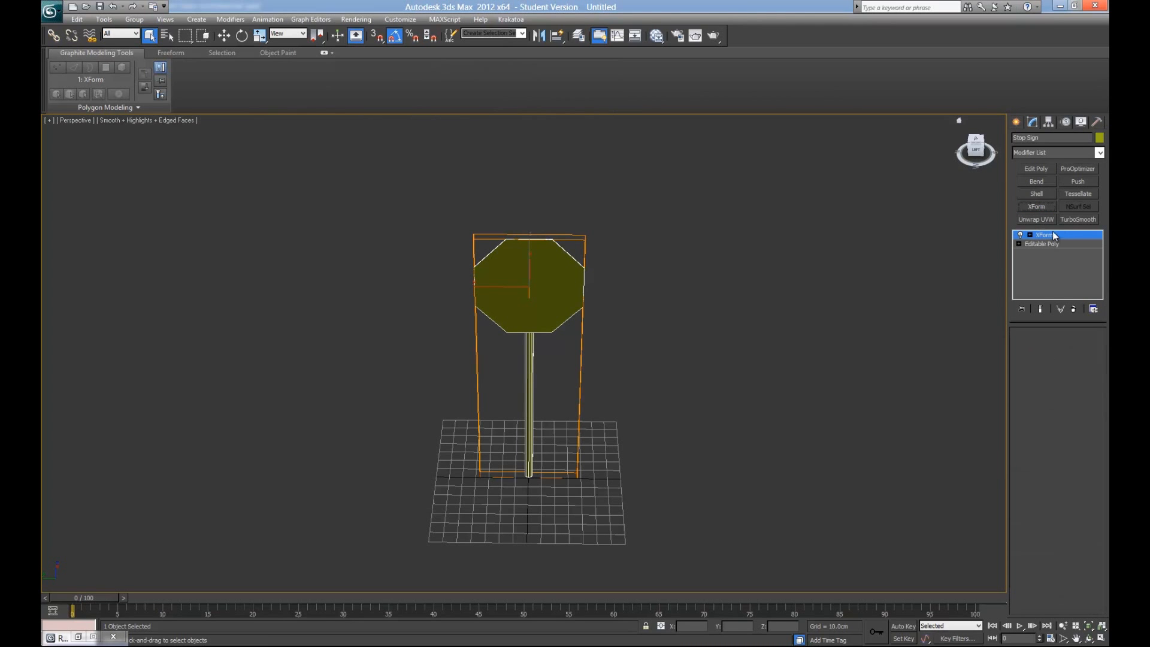
{"action": "left_click", "coordinate": [1048, 156]}
{"action": "scroll", "coordinate": [1072, 479], "scroll_direction": "down", "scroll_amount": 10}
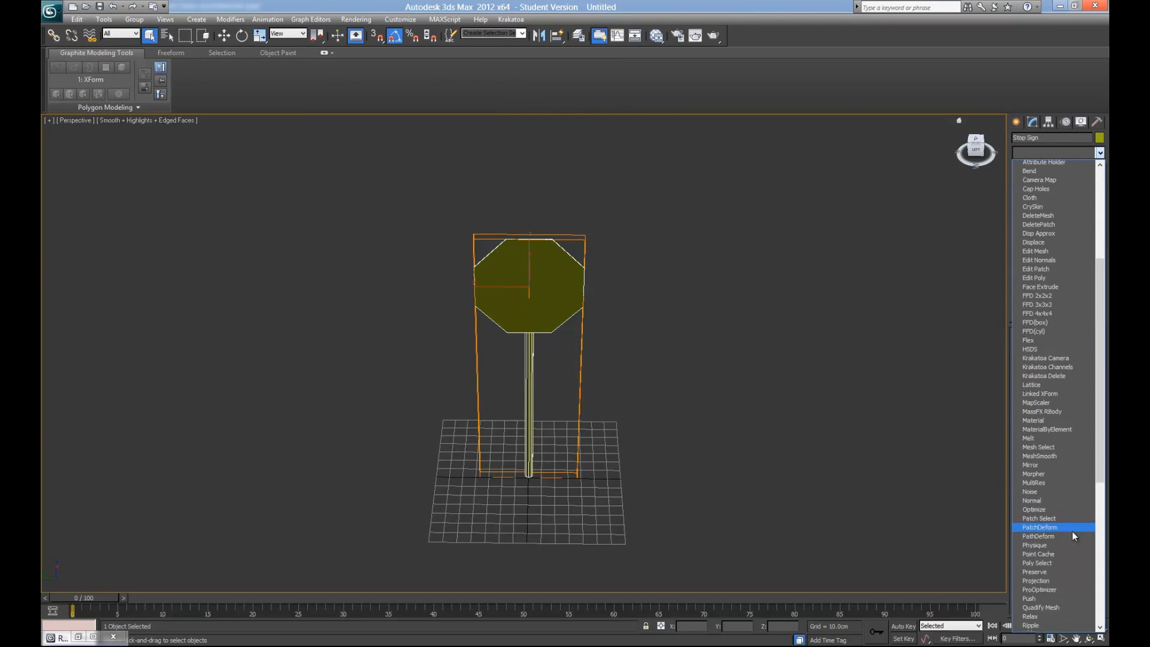
{"action": "left_click", "coordinate": [1095, 150]}
{"action": "left_click", "coordinate": [1096, 124]}
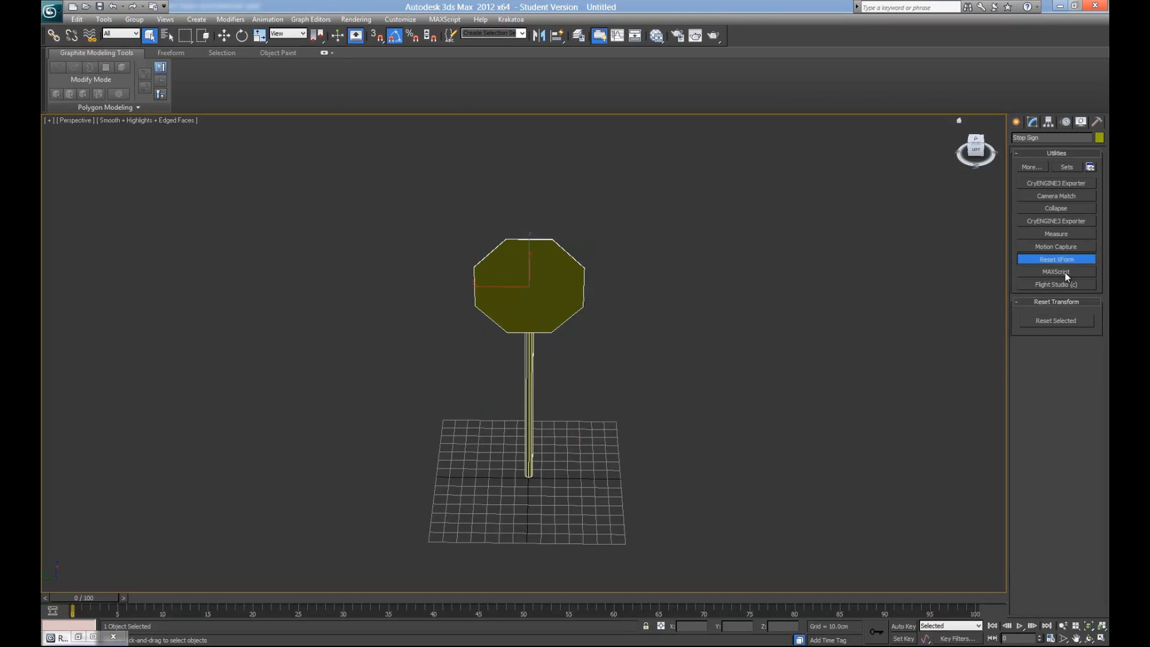
{"action": "left_click", "coordinate": [1033, 123]}
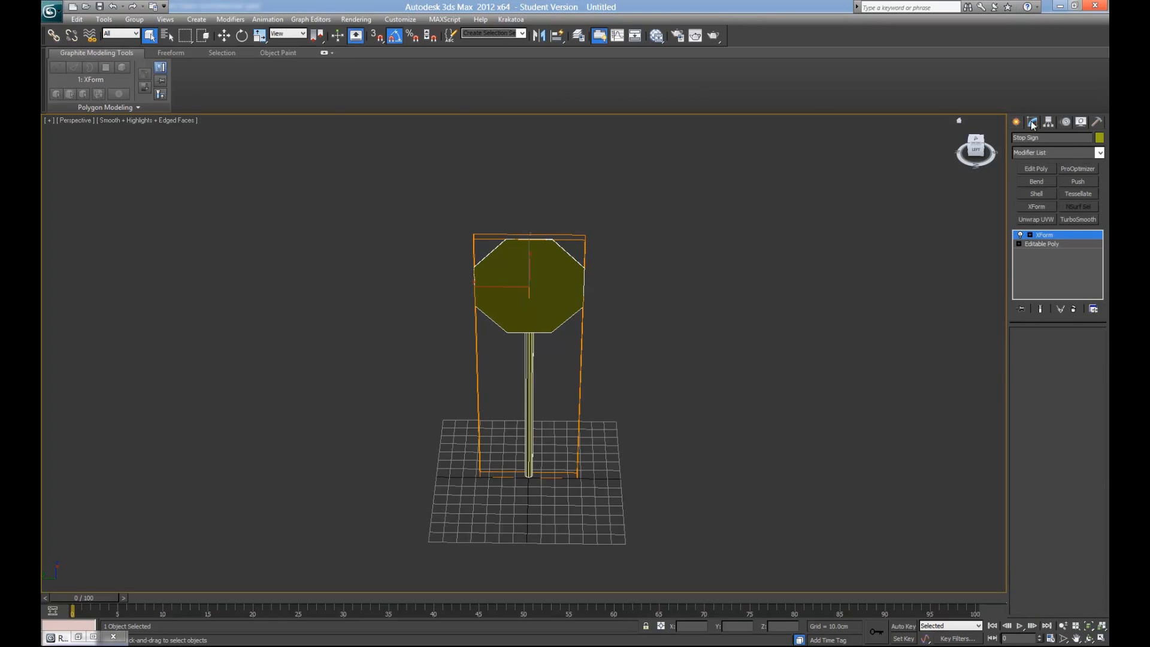
{"action": "right_click", "coordinate": [1059, 238]}
{"action": "left_click", "coordinate": [1055, 346]}
Step: Move only the Stop Sign's pivot about 170 cm down to the base of the pole
{"action": "middle_click_drag", "start_coordinate": [586, 328], "coordinate": [658, 318], "text": "alt"}
{"action": "key", "text": "2"}
{"action": "key", "text": "w"}
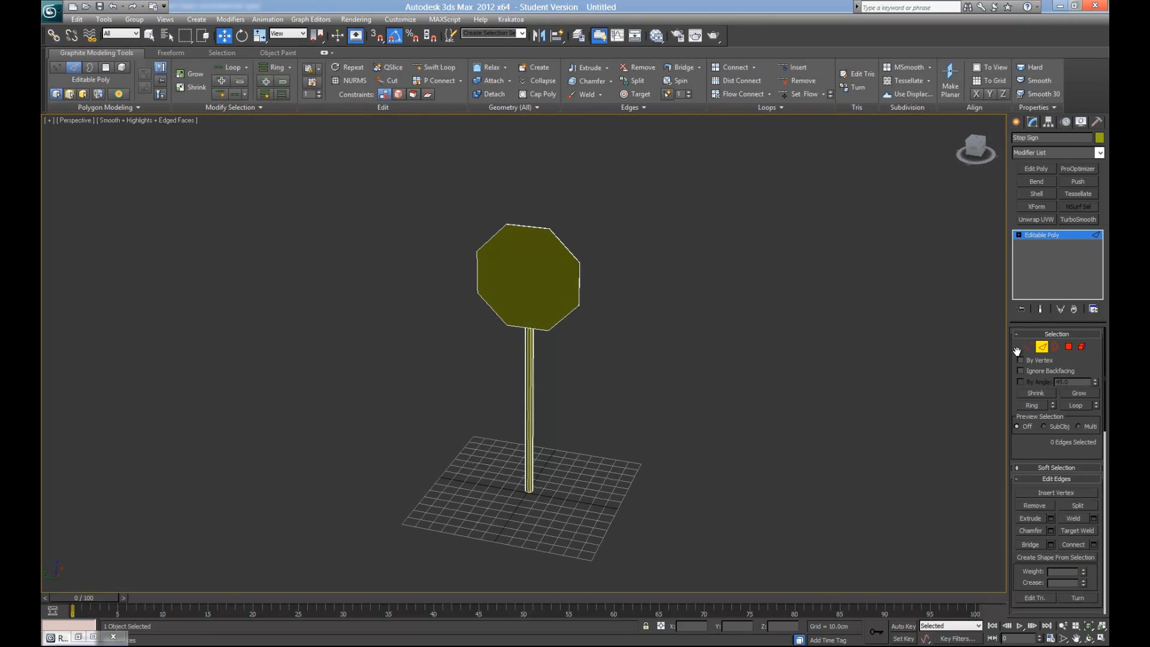
{"action": "key", "text": "6"}
{"action": "middle_click_drag", "start_coordinate": [570, 300], "coordinate": [525, 240], "text": "alt"}
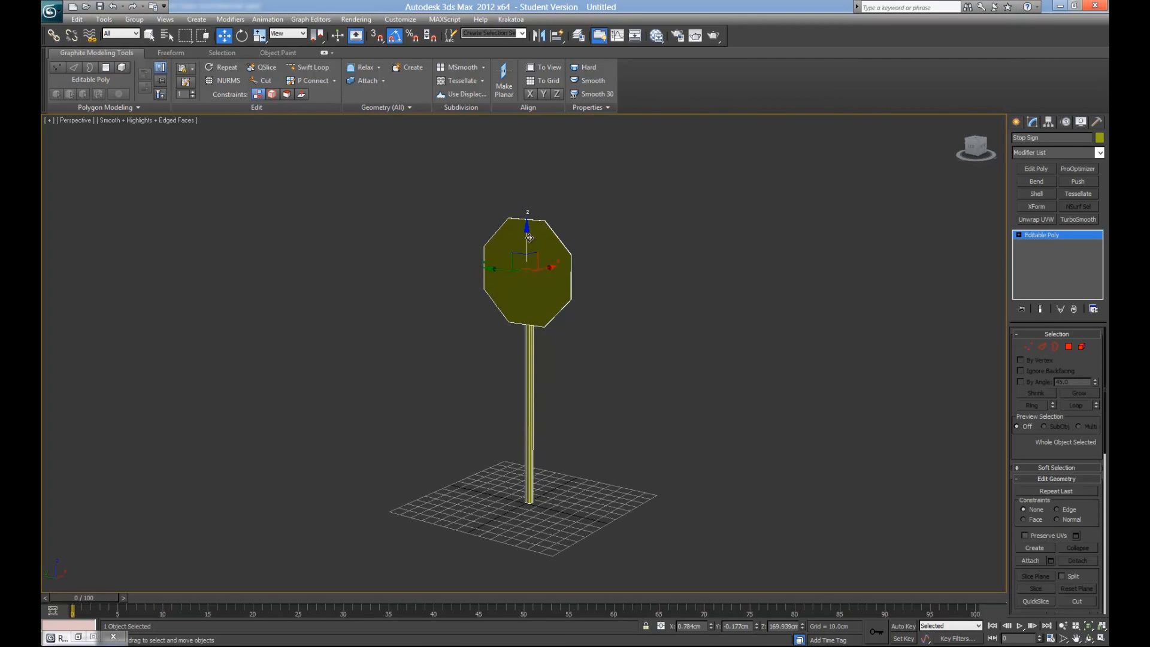
{"action": "mouse_move", "coordinate": [517, 271]}
{"action": "middle_mouse_down", "text": "alt"}
{"action": "mouse_move", "coordinate": [583, 291]}
{"action": "mouse_move", "coordinate": [515, 279]}
{"action": "mouse_move", "coordinate": [527, 266]}
{"action": "middle_mouse_up", "text": "alt"}
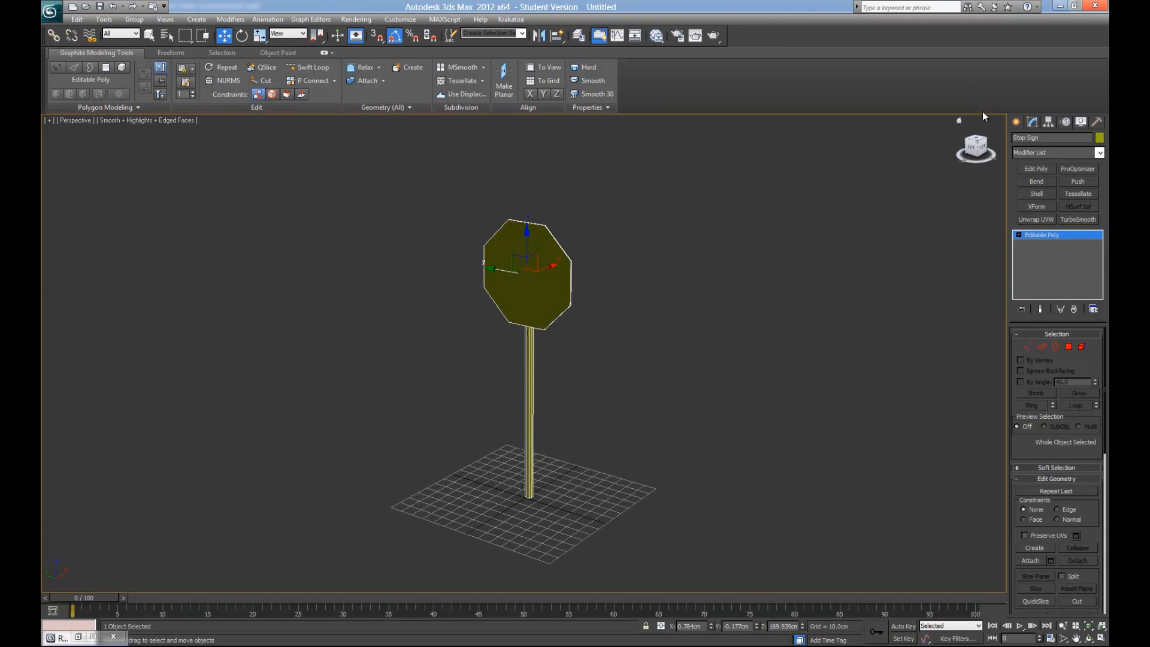
{"action": "left_click", "coordinate": [1048, 121]}
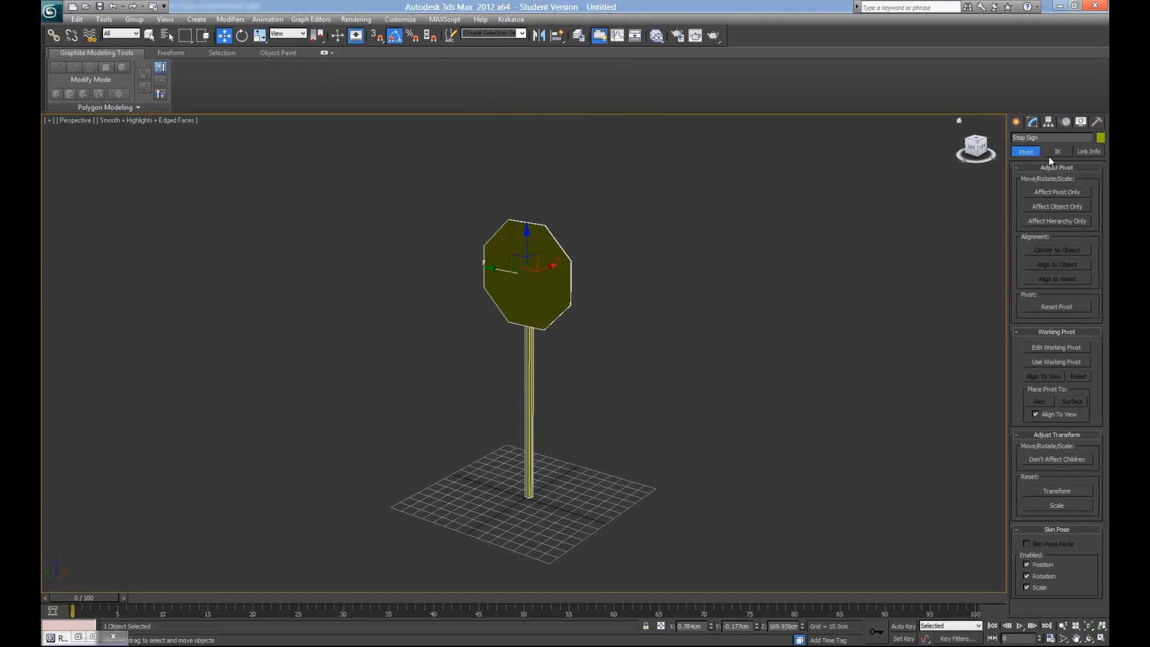
{"action": "left_click", "coordinate": [1052, 196]}
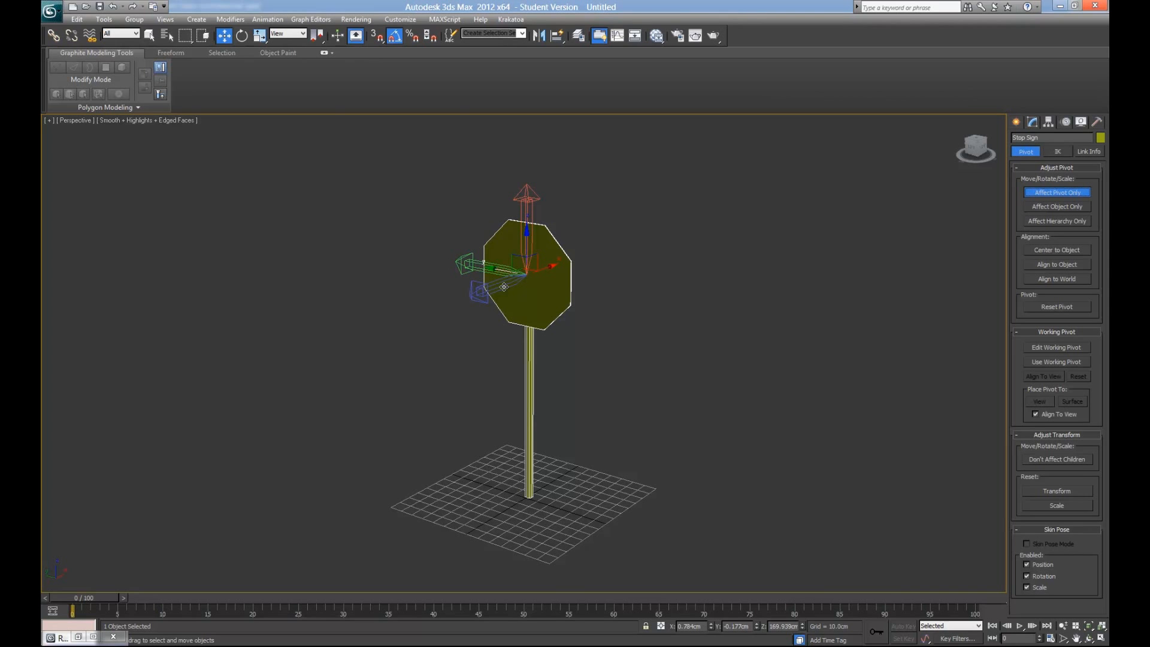
{"action": "left_click_drag", "start_coordinate": [526, 233], "coordinate": [540, 460]}
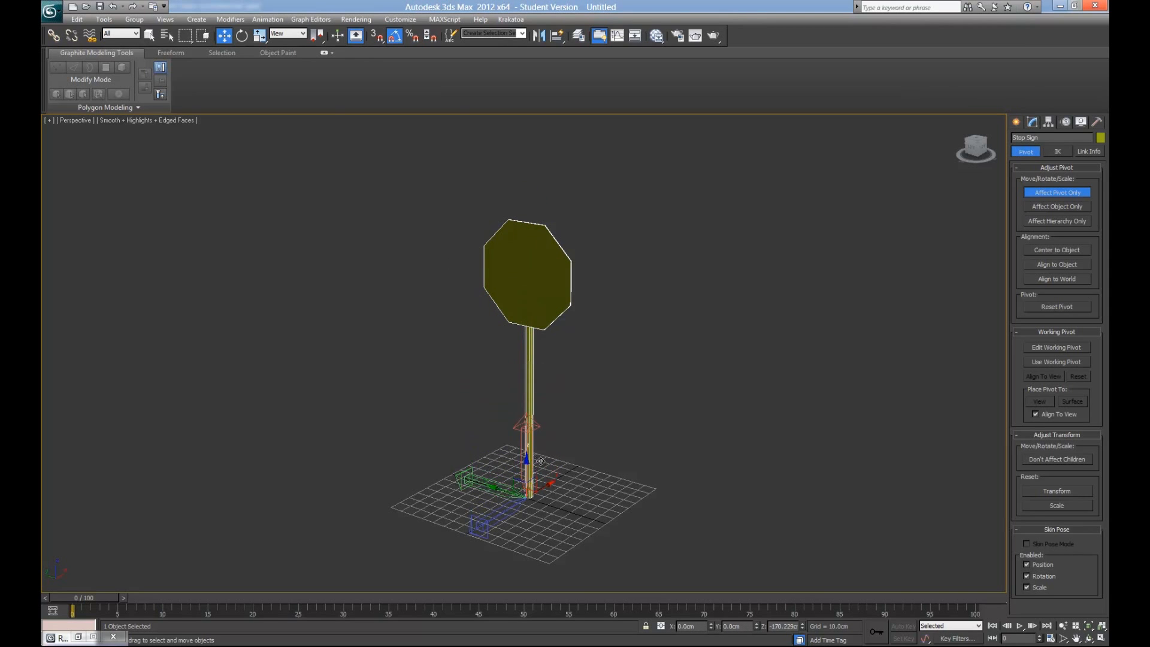
Step: In the left view, raise the pivot about 0.29 cm onto the pole's bottom edge and finish editing the pivot
{"action": "key", "text": "l"}
{"action": "scroll", "coordinate": [545, 320], "scroll_direction": "up", "scroll_amount": 10}
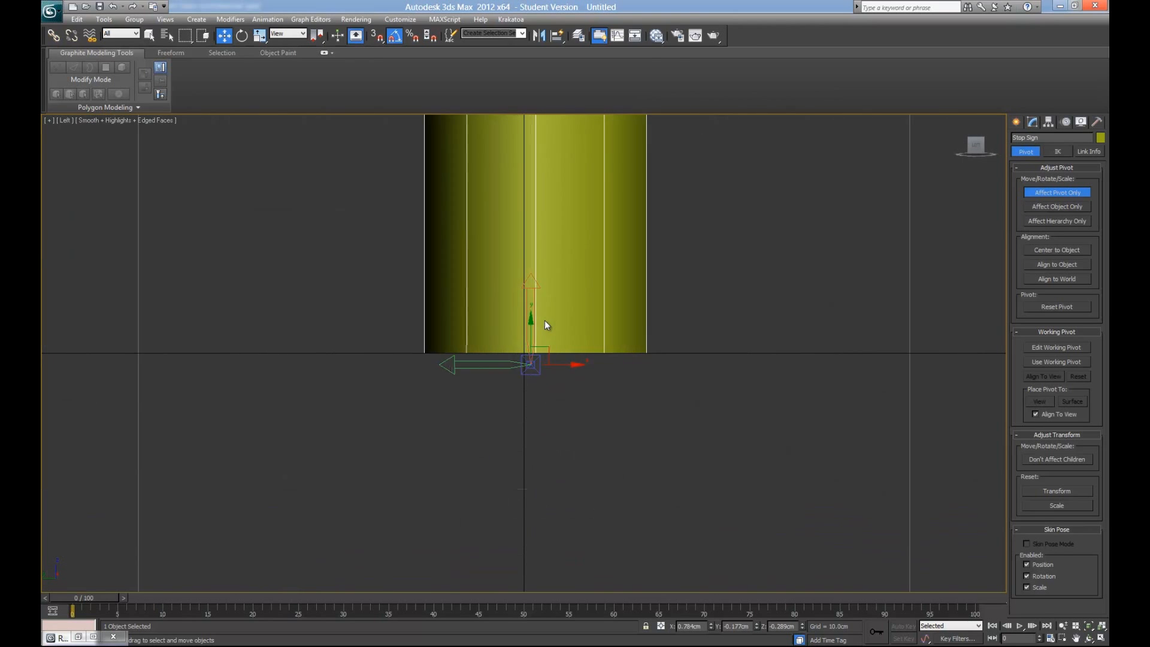
{"action": "left_click_drag", "start_coordinate": [543, 346], "coordinate": [546, 322]}
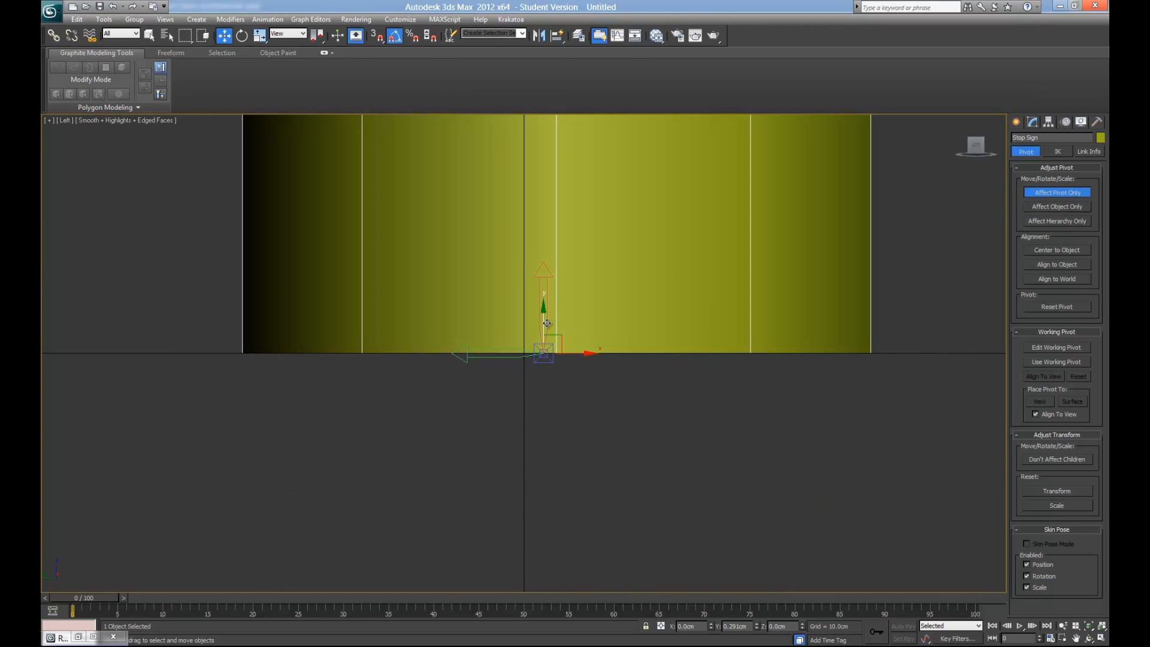
{"action": "scroll", "coordinate": [567, 317], "scroll_direction": "down", "scroll_amount": 8}
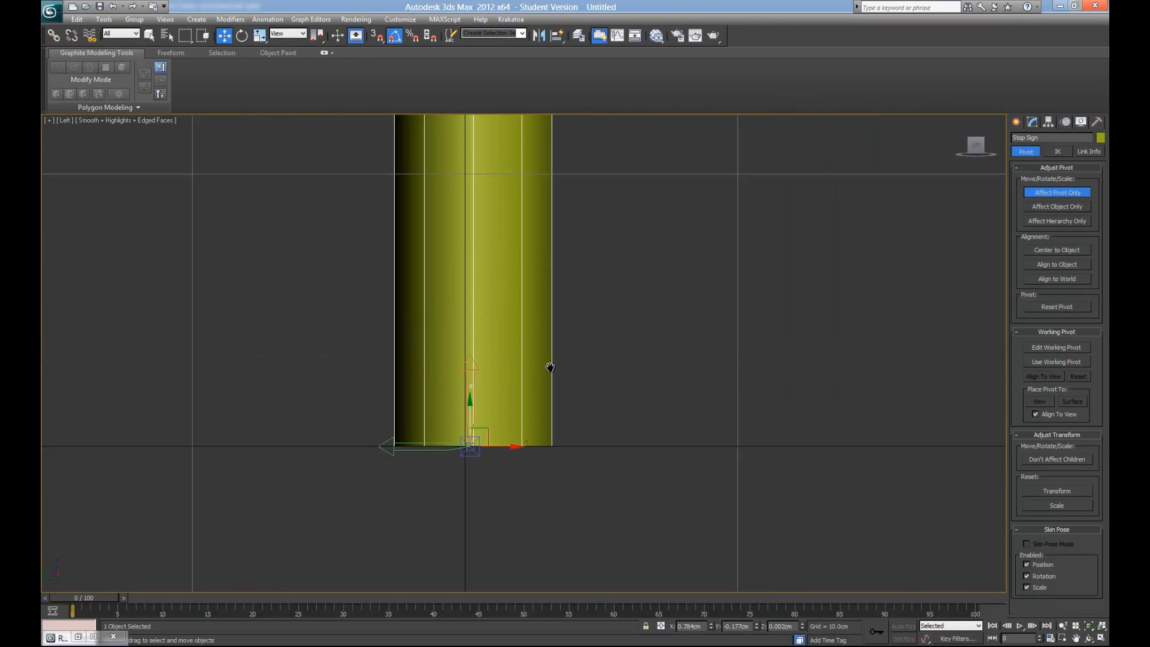
{"action": "left_click", "coordinate": [1058, 192]}
{"action": "left_click", "coordinate": [1033, 122]}
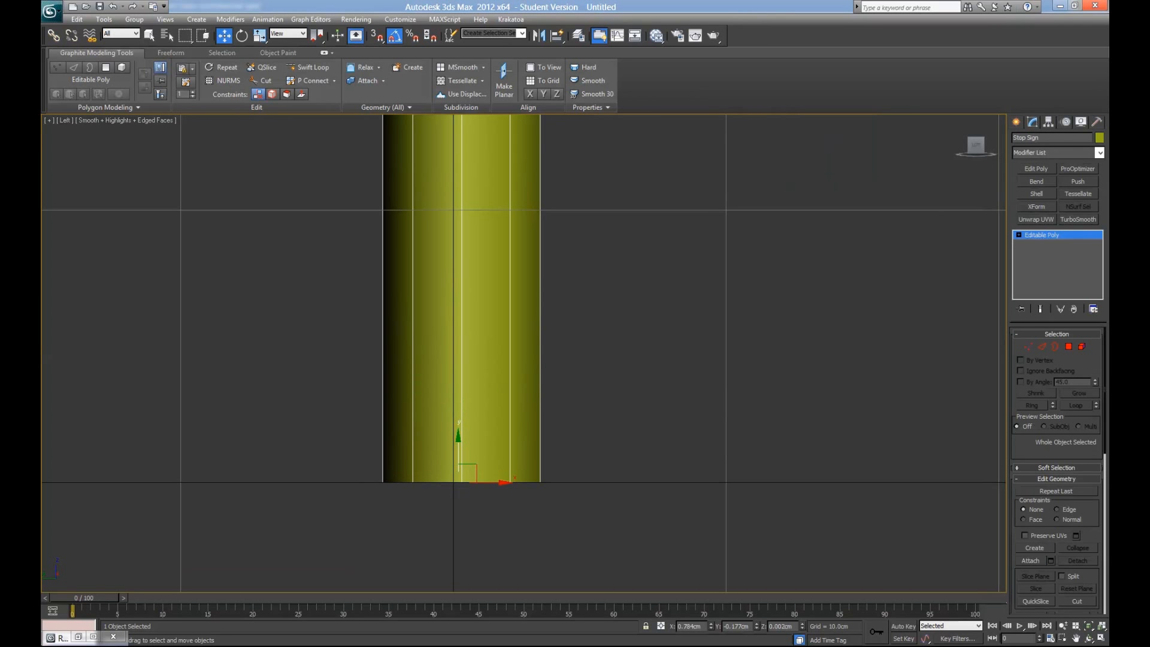
Step: Return to the perspective view of the whole sign and open the CryENGINE3 Exporter utility
{"action": "key", "text": "p"}
{"action": "scroll", "coordinate": [683, 349], "scroll_direction": "down", "scroll_amount": 6}
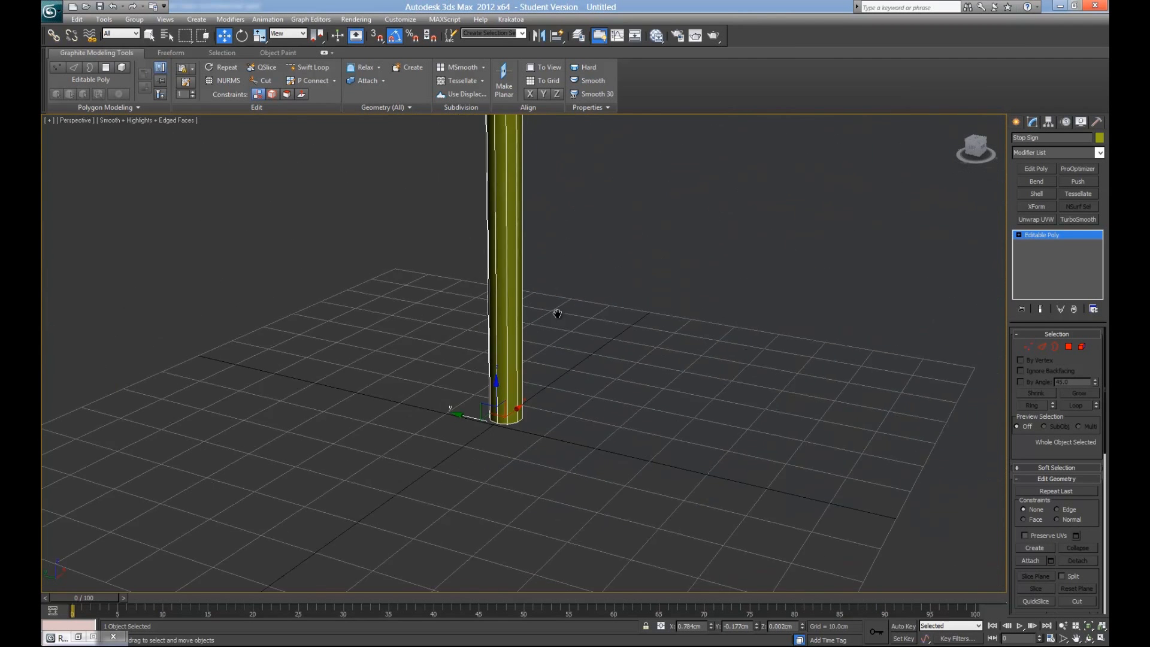
{"action": "middle_click_drag", "start_coordinate": [570, 323], "coordinate": [588, 401]}
{"action": "scroll", "coordinate": [805, 451], "scroll_direction": "up", "scroll_amount": 3}
{"action": "middle_click_drag", "start_coordinate": [720, 448], "coordinate": [710, 371]}
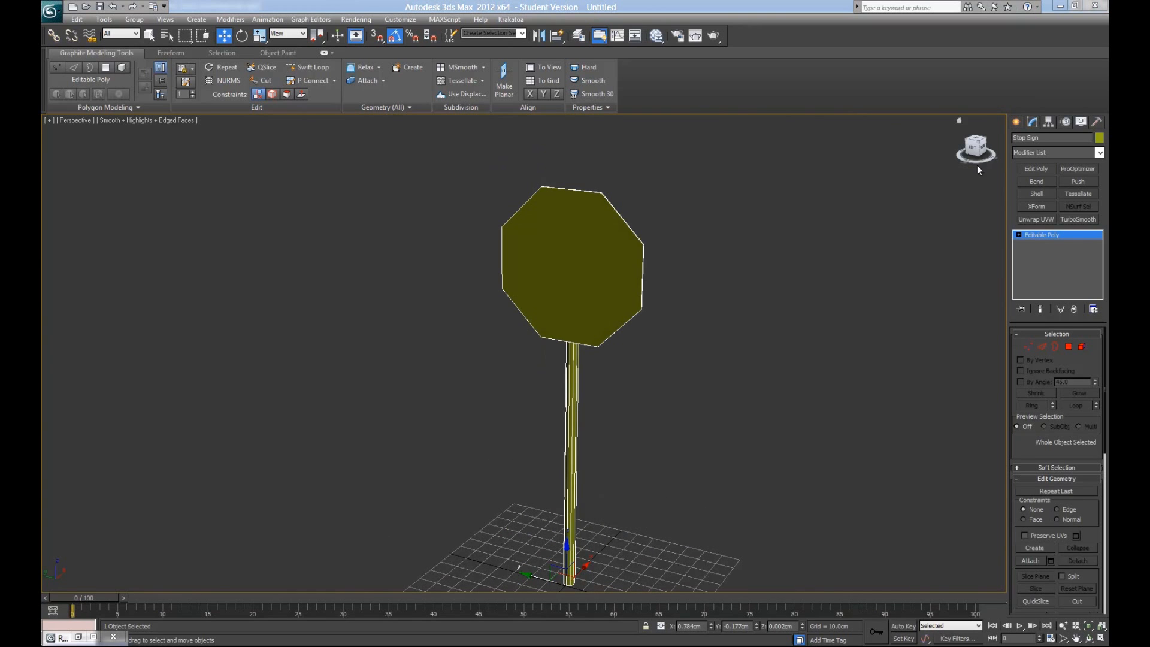
{"action": "left_click", "coordinate": [1097, 123]}
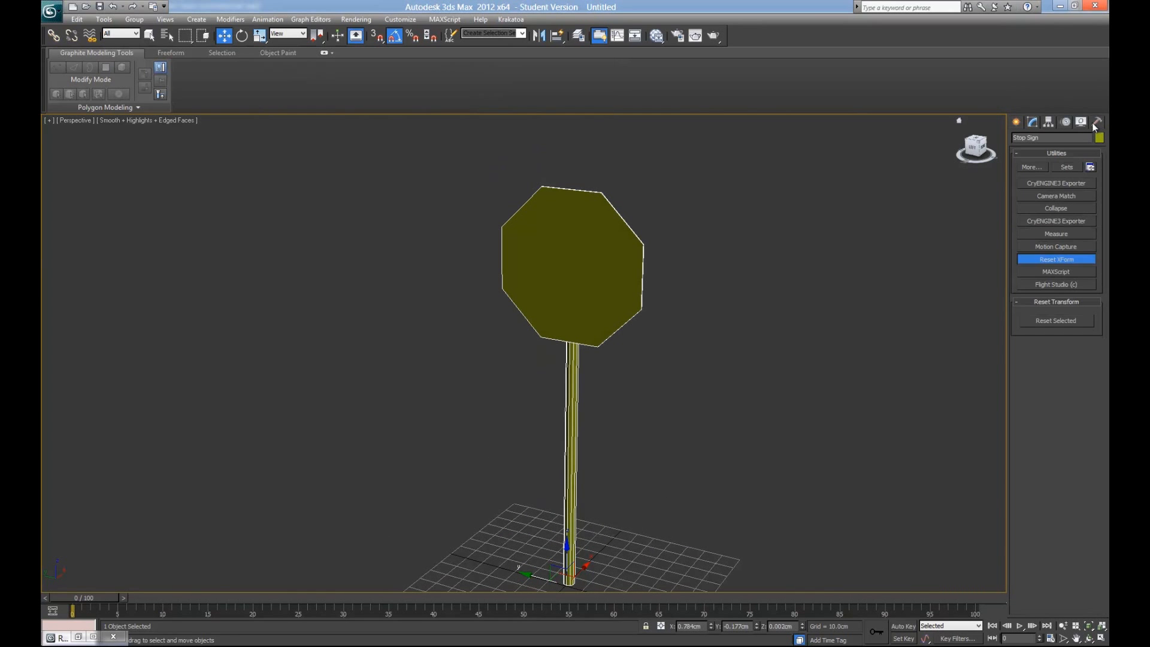
{"action": "left_click", "coordinate": [1073, 221]}
Step: Examine the pole's top cap, the back of the sign and the pole beneath the plate from several angles
{"action": "middle_click_drag", "start_coordinate": [731, 383], "coordinate": [715, 410], "text": "alt"}
{"action": "scroll", "coordinate": [716, 411], "scroll_direction": "up", "scroll_amount": 10}
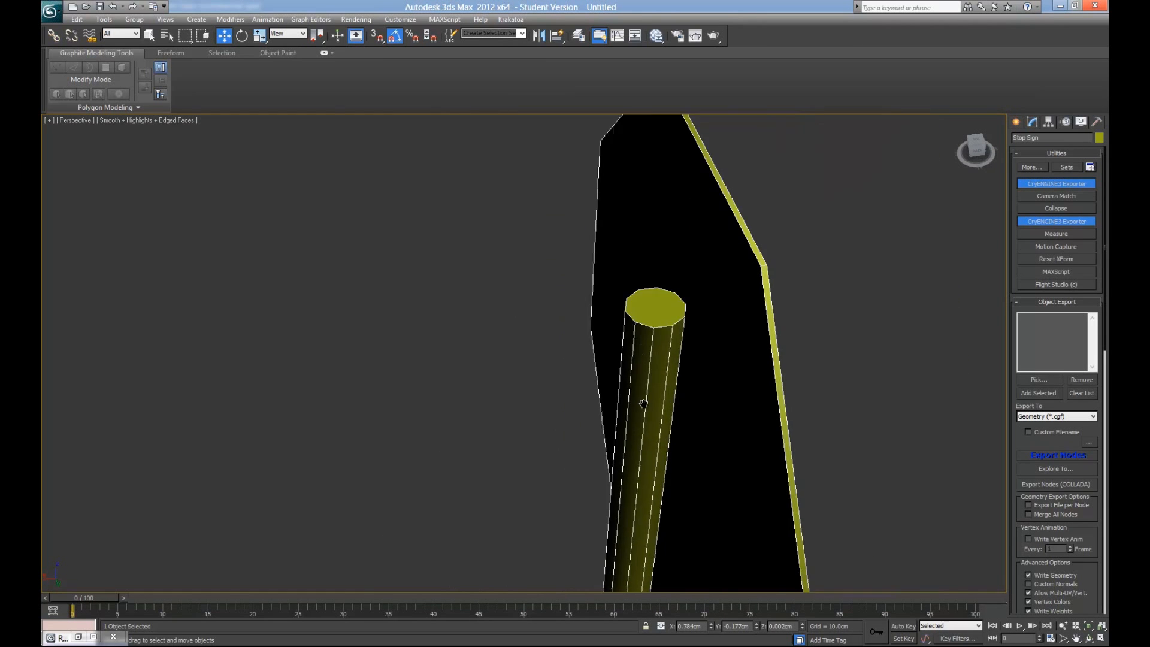
{"action": "scroll", "coordinate": [638, 391], "scroll_direction": "up", "scroll_amount": 4}
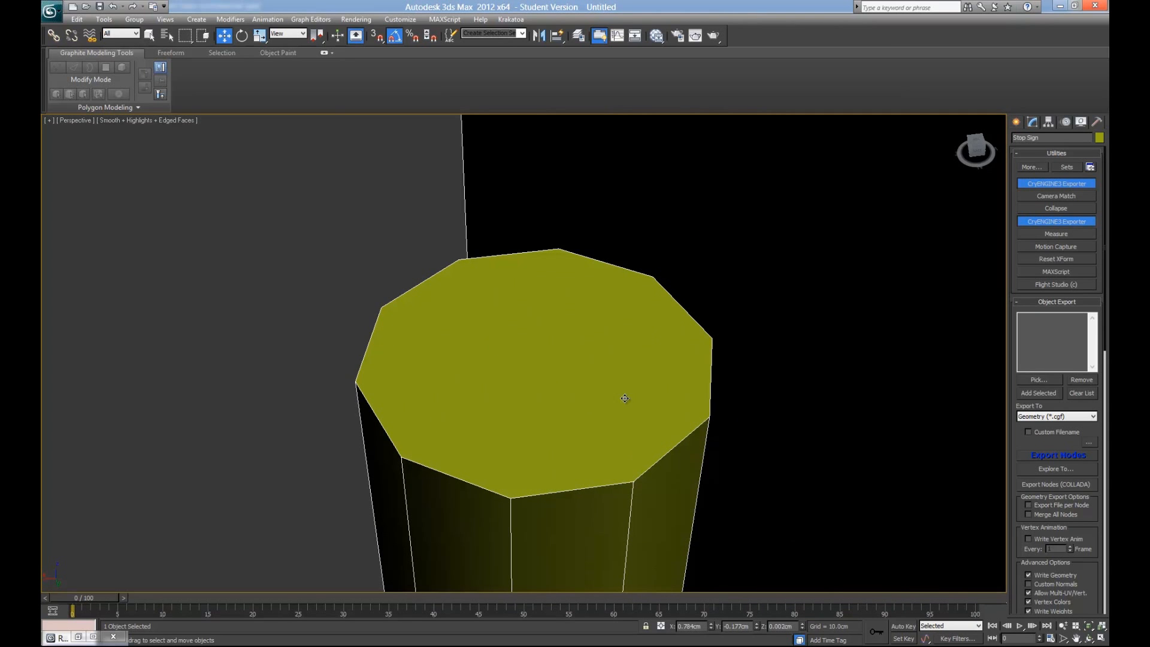
{"action": "scroll", "coordinate": [642, 429], "scroll_direction": "down", "scroll_amount": 14}
{"action": "middle_click_drag", "start_coordinate": [642, 428], "coordinate": [594, 431], "text": "alt"}
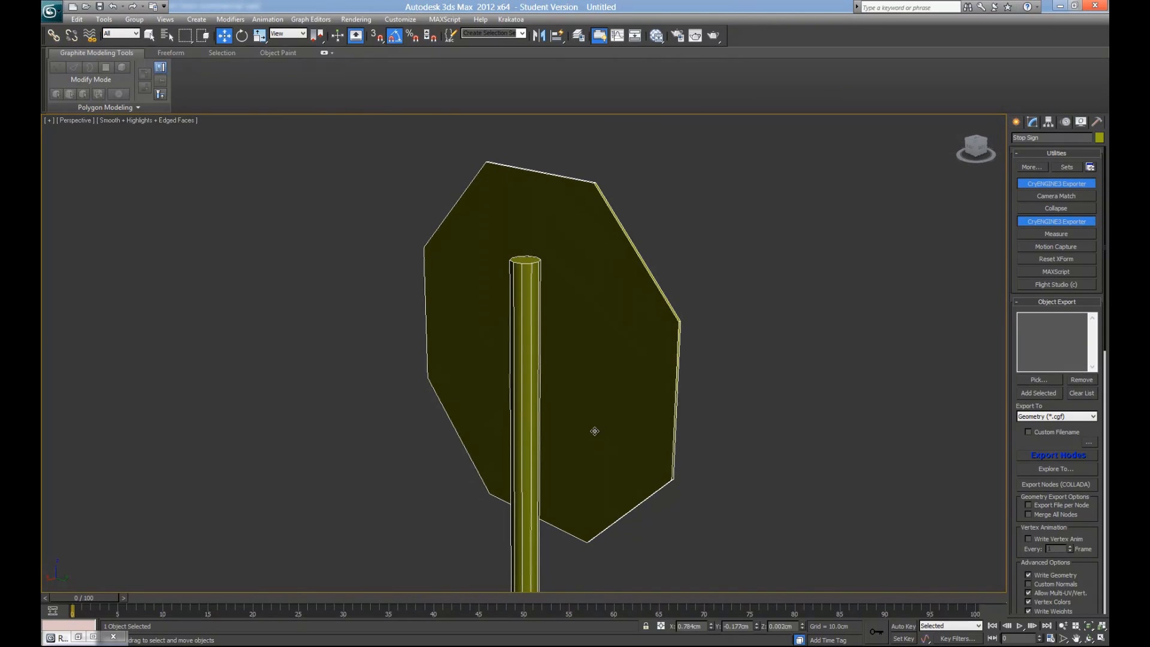
{"action": "middle_click_drag", "start_coordinate": [534, 268], "coordinate": [530, 372], "text": "alt"}
{"action": "scroll", "coordinate": [525, 349], "scroll_direction": "up", "scroll_amount": 5}
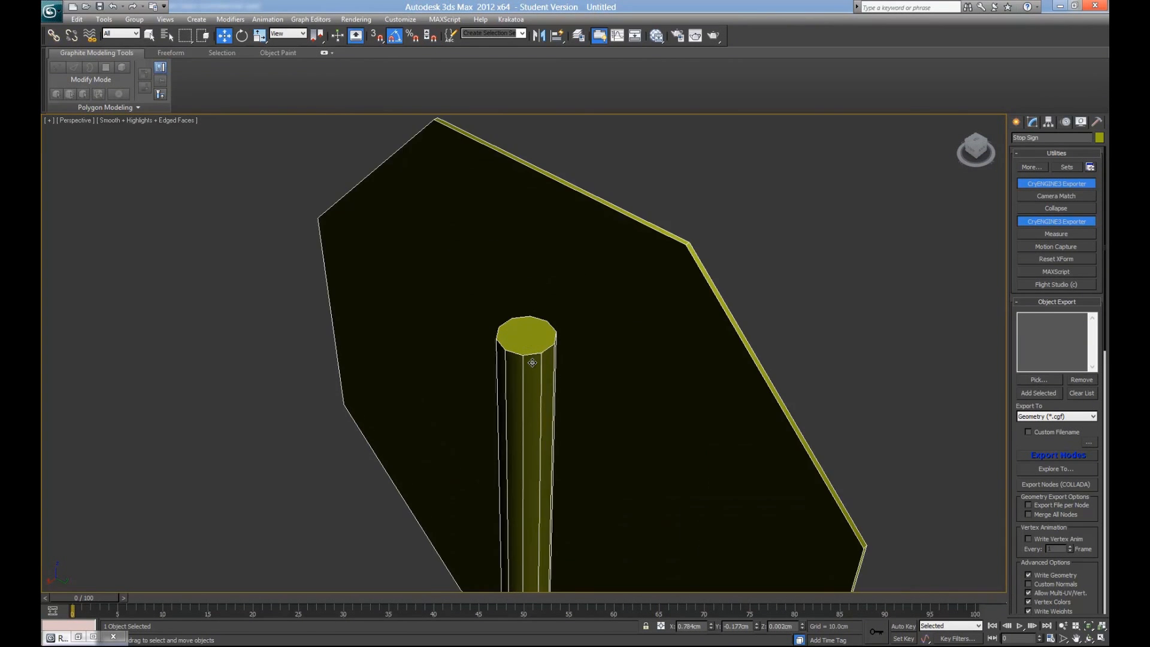
{"action": "scroll", "coordinate": [566, 398], "scroll_direction": "down", "scroll_amount": 10}
{"action": "middle_click_drag", "start_coordinate": [608, 432], "coordinate": [568, 377], "text": "alt"}
{"action": "scroll", "coordinate": [527, 346], "scroll_direction": "up", "scroll_amount": 5}
{"action": "middle_click_drag", "start_coordinate": [524, 344], "coordinate": [637, 275]}
{"action": "scroll", "coordinate": [593, 383], "scroll_direction": "up", "scroll_amount": 5}
{"action": "scroll", "coordinate": [564, 416], "scroll_direction": "down", "scroll_amount": 4}
{"action": "middle_click_drag", "start_coordinate": [616, 467], "coordinate": [502, 411]}
{"action": "middle_click_drag", "start_coordinate": [580, 424], "coordinate": [401, 297], "text": "alt"}
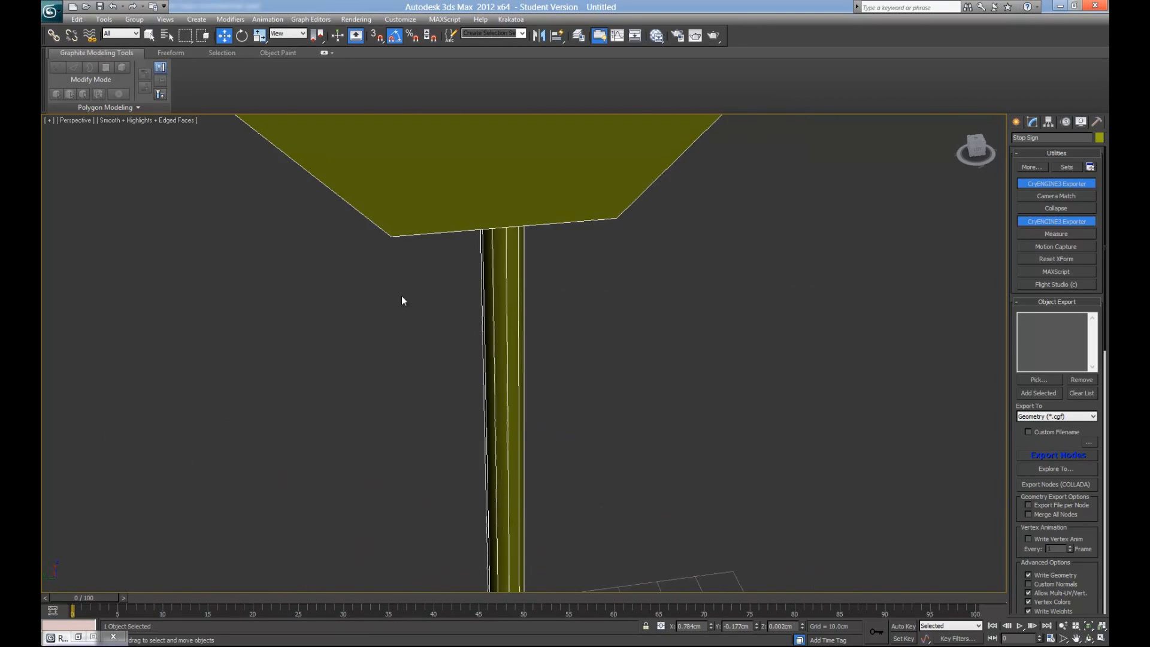
{"action": "scroll", "coordinate": [456, 288], "scroll_direction": "down", "scroll_amount": 2}
{"action": "middle_click_drag", "start_coordinate": [493, 275], "coordinate": [520, 324]}
{"action": "scroll", "coordinate": [536, 300], "scroll_direction": "down", "scroll_amount": 4}
{"action": "middle_click_drag", "start_coordinate": [548, 278], "coordinate": [641, 480]}
{"action": "scroll", "coordinate": [630, 407], "scroll_direction": "down", "scroll_amount": 3}
{"action": "middle_click_drag", "start_coordinate": [630, 413], "coordinate": [599, 507], "text": "alt"}
{"action": "scroll", "coordinate": [687, 463], "scroll_direction": "up", "scroll_amount": 3}
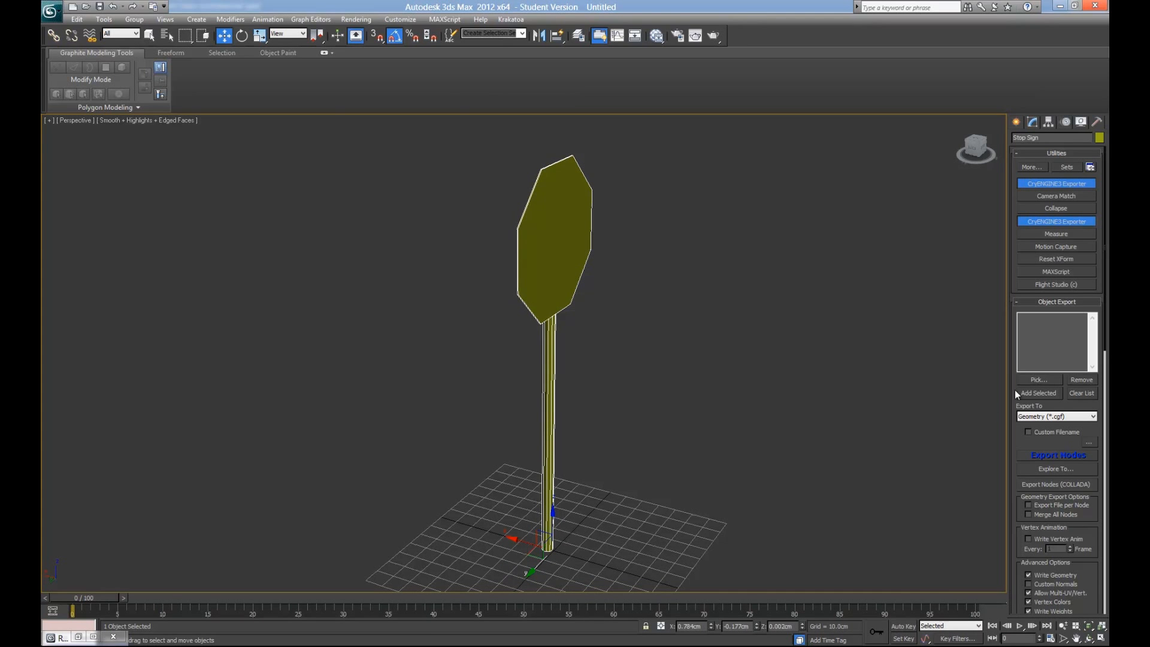
Step: Start creating a CryENGINE material from Max for the Stop Sign with the exporter's Create Material command
{"action": "left_click", "coordinate": [1061, 379]}
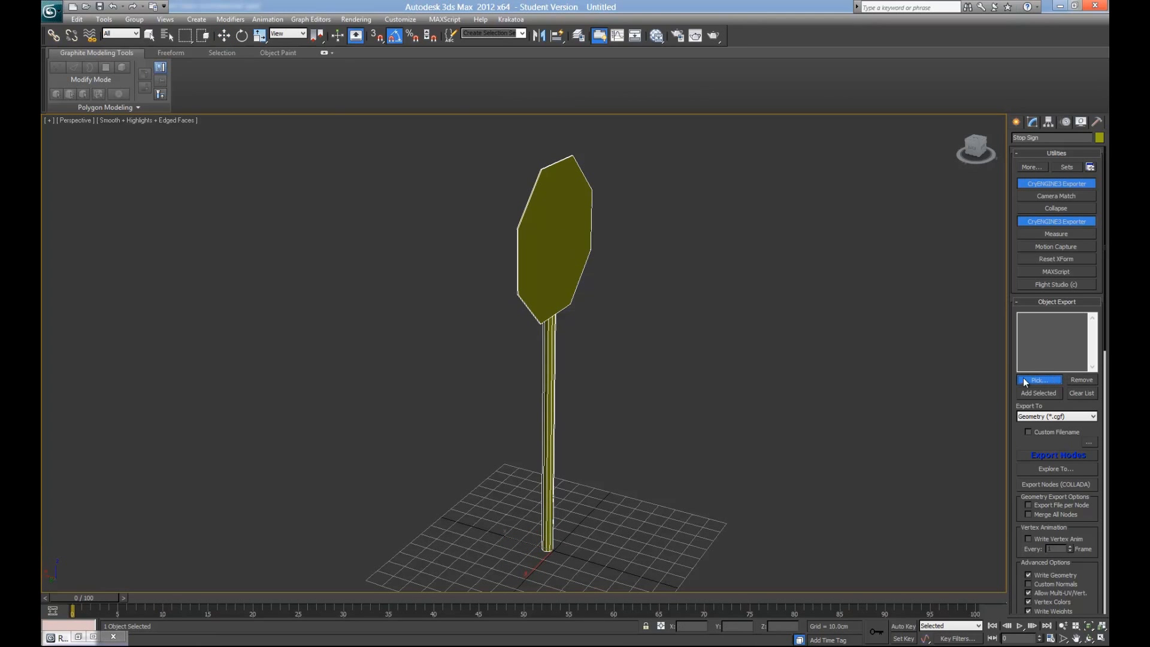
{"action": "left_click", "coordinate": [1041, 383]}
{"action": "left_click_drag", "start_coordinate": [1074, 404], "coordinate": [1026, 144]}
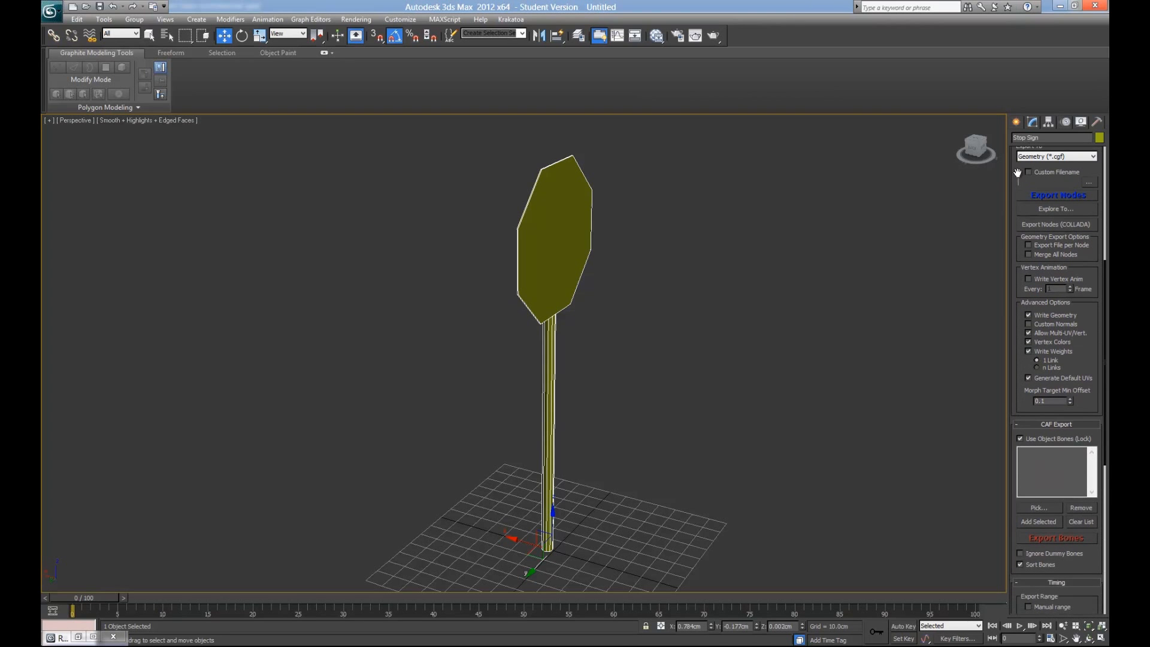
{"action": "scroll", "coordinate": [1015, 166], "scroll_direction": "down", "scroll_amount": 4}
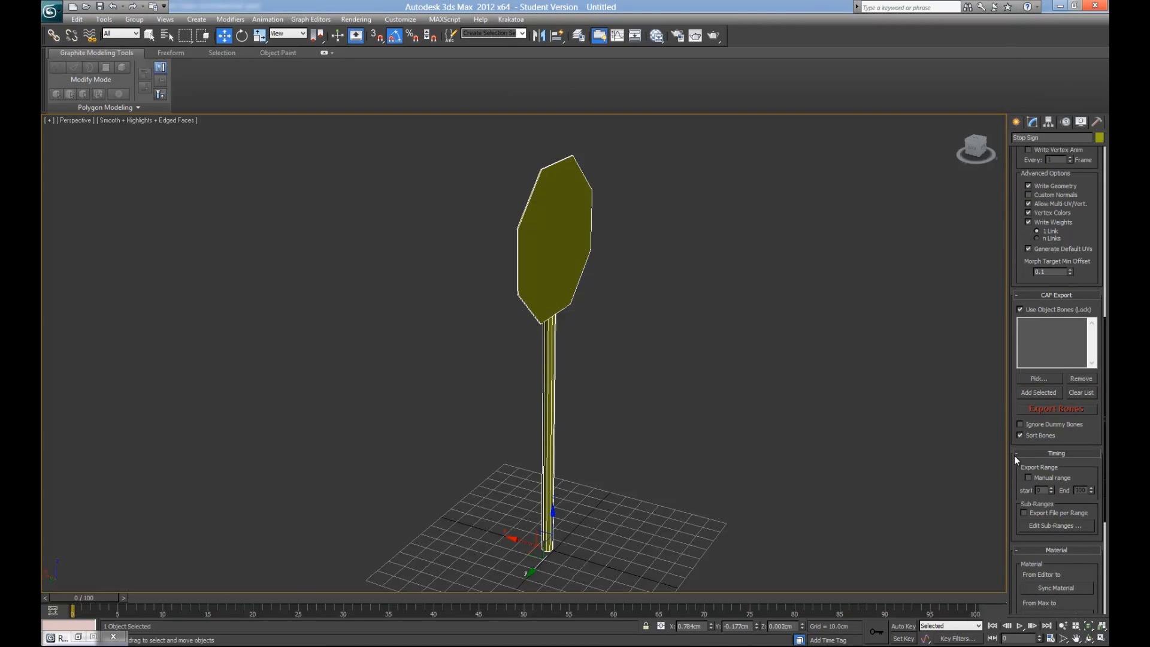
{"action": "left_click_drag", "start_coordinate": [1012, 453], "coordinate": [1029, 235]}
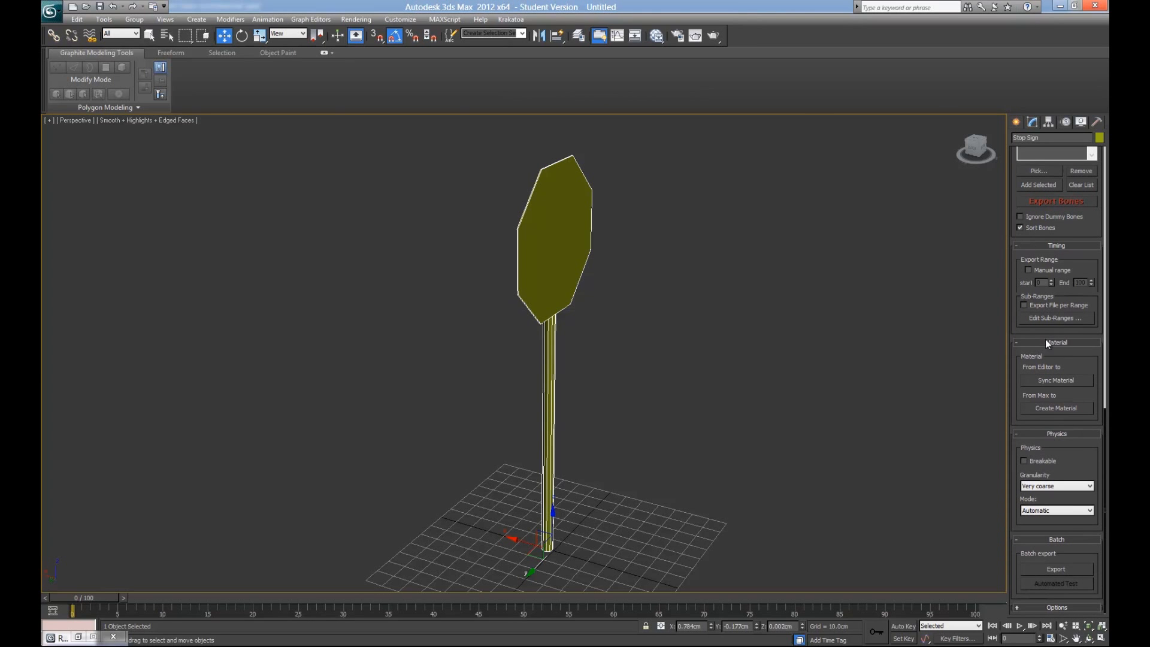
{"action": "left_click", "coordinate": [1061, 408]}
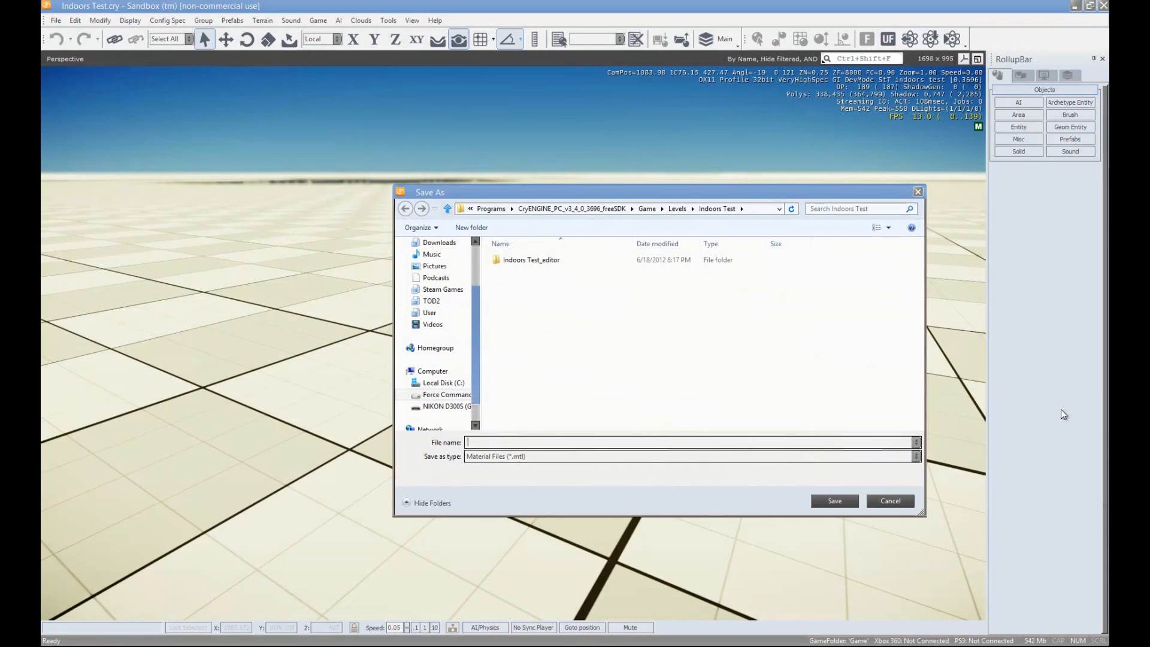
{"action": "left_click", "coordinate": [647, 208]}
{"action": "double_click", "coordinate": [531, 295]}
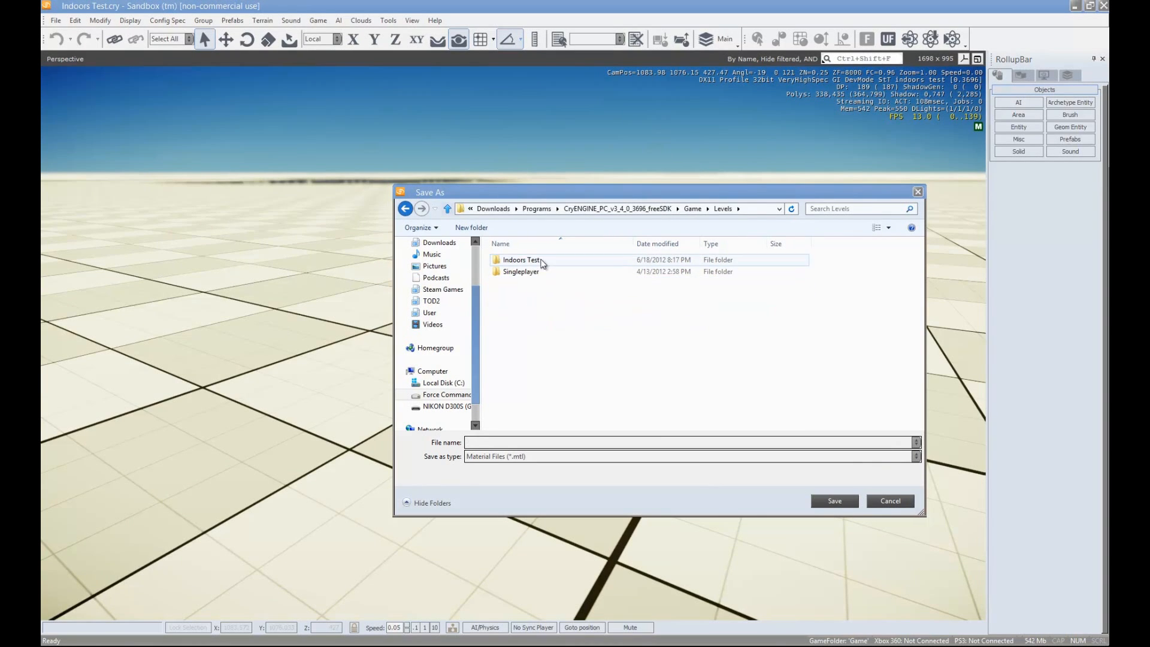
{"action": "left_click", "coordinate": [542, 263]}
Step: Set the material's save location to Downloads > Venerance > CryENGINE_PC_v3_4_0_3696_freeSDK > Game > Levels > Indoors Test
{"action": "left_click", "coordinate": [439, 242]}
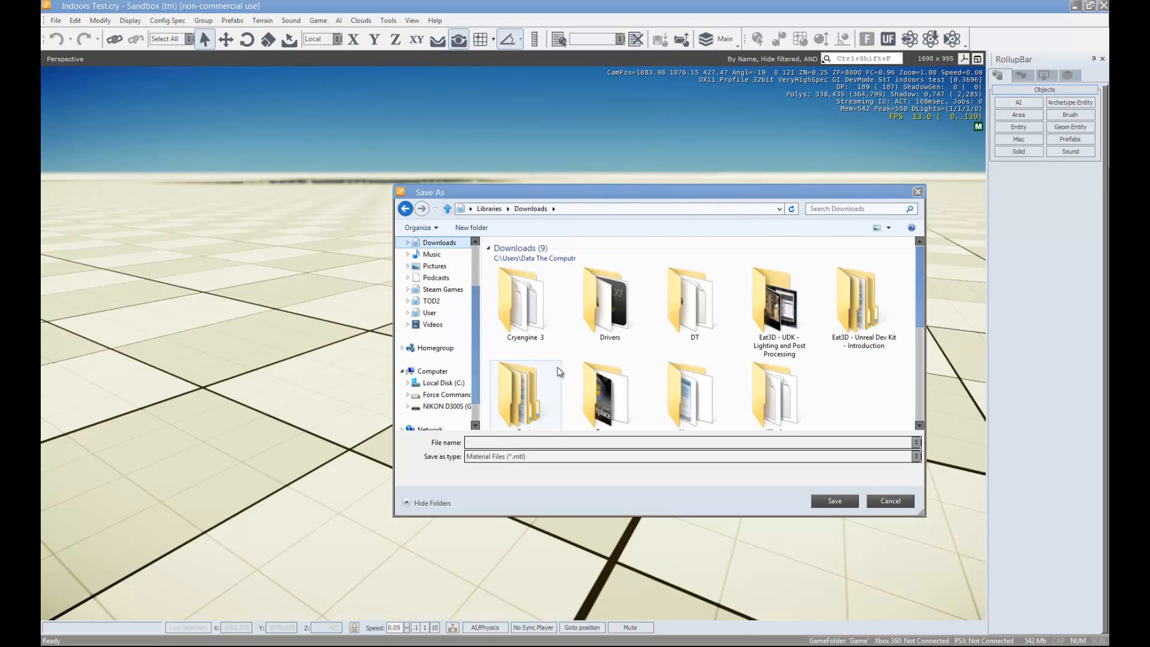
{"action": "left_click", "coordinate": [536, 310]}
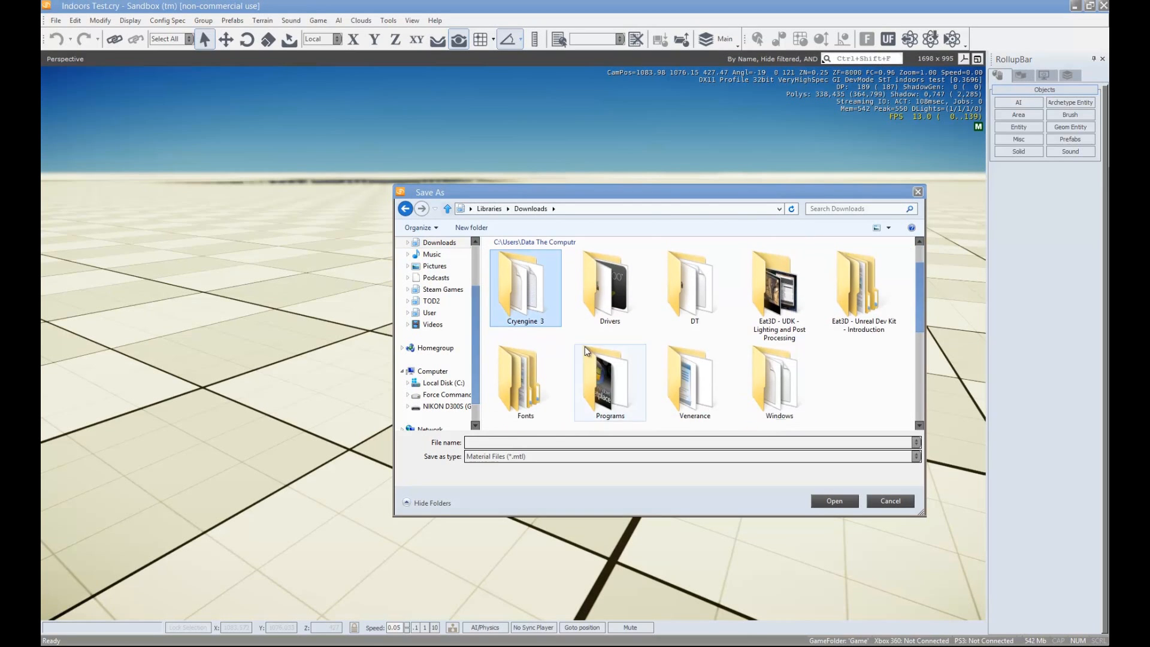
{"action": "double_click", "coordinate": [685, 375]}
{"action": "double_click", "coordinate": [535, 279]}
{"action": "scroll", "coordinate": [654, 380], "scroll_direction": "down", "scroll_amount": 2}
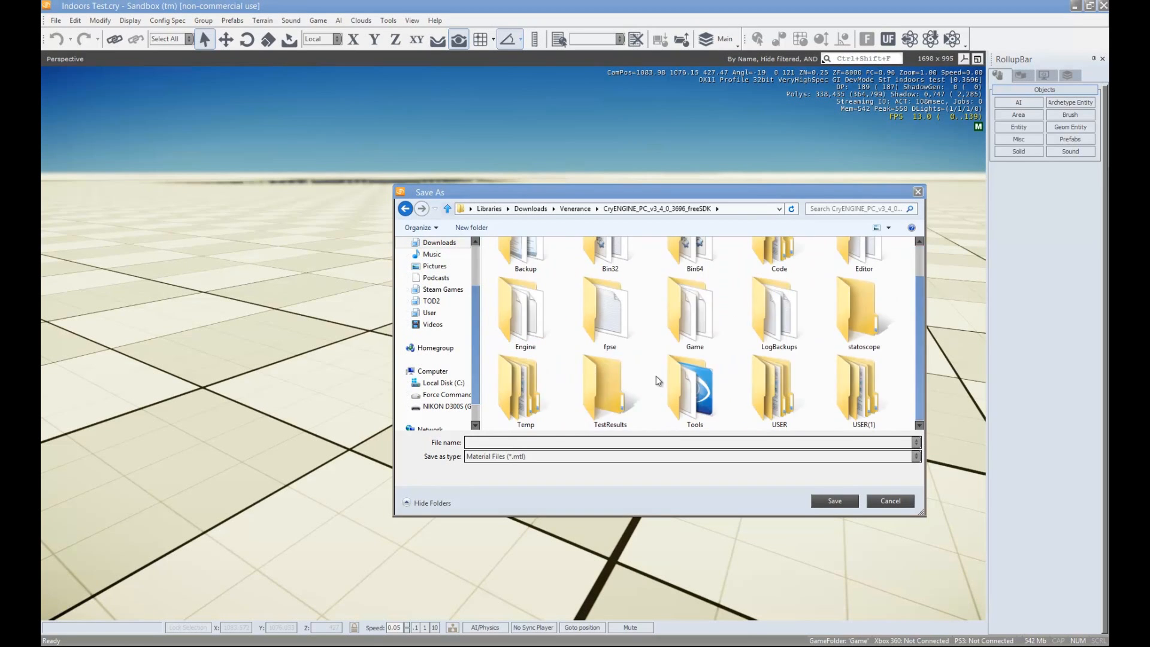
{"action": "left_click", "coordinate": [725, 307]}
{"action": "double_click", "coordinate": [725, 308]}
{"action": "scroll", "coordinate": [659, 284], "scroll_direction": "down", "scroll_amount": 1}
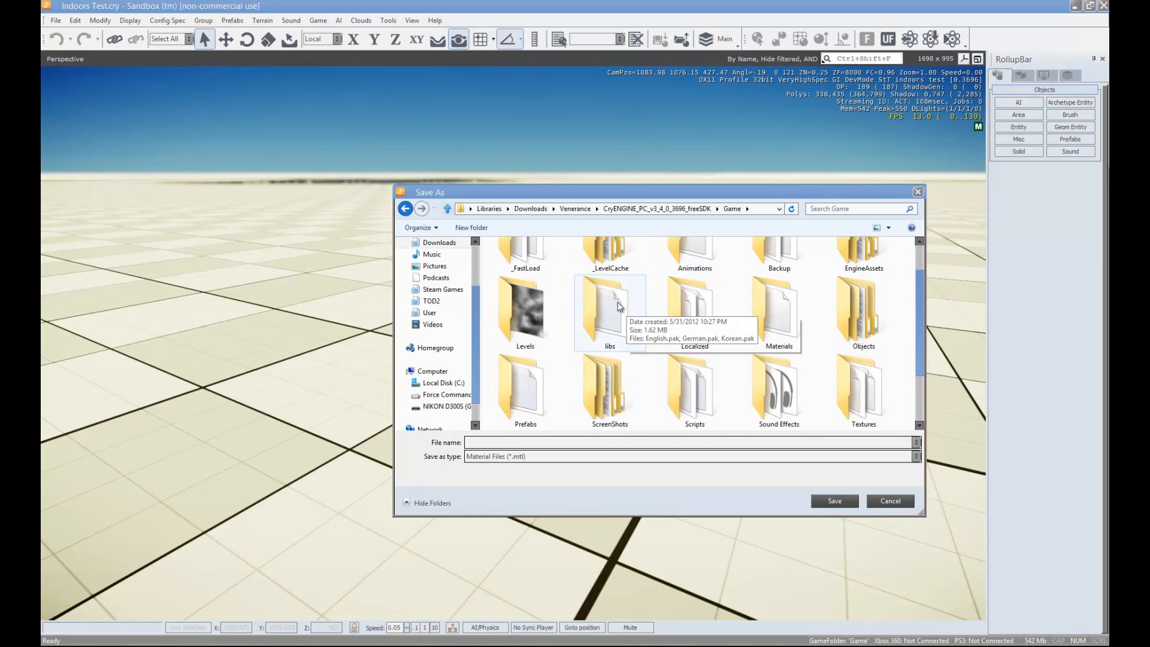
{"action": "double_click", "coordinate": [541, 321]}
{"action": "scroll", "coordinate": [659, 332], "scroll_direction": "down", "scroll_amount": 1}
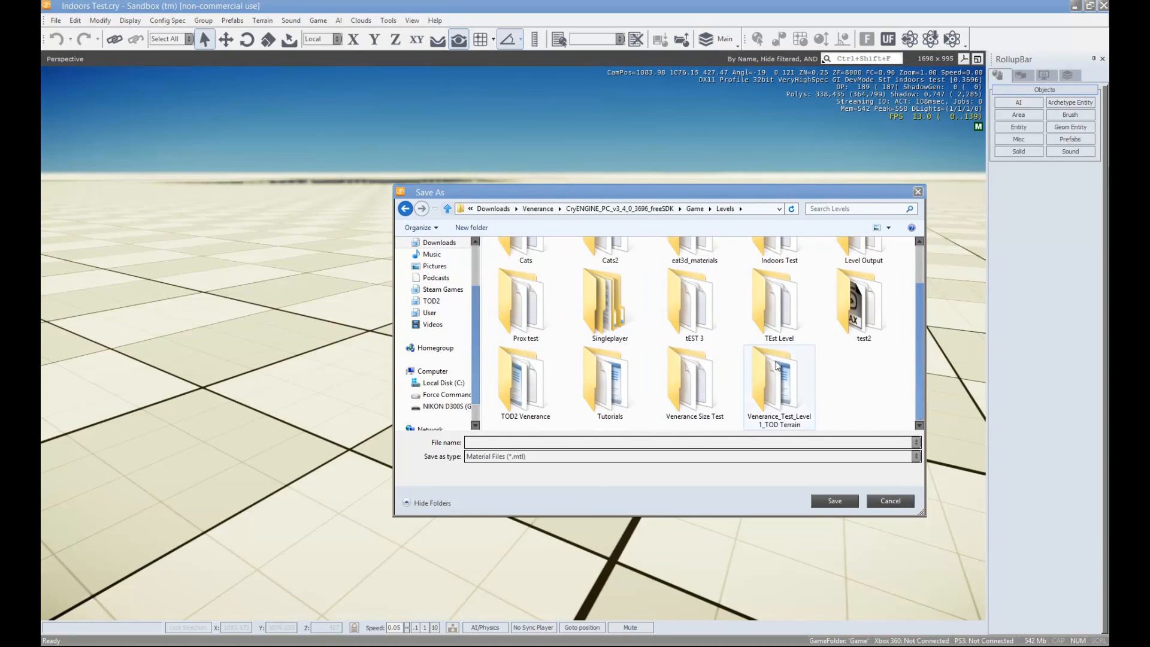
{"action": "scroll", "coordinate": [786, 276], "scroll_direction": "up", "scroll_amount": 1}
{"action": "double_click", "coordinate": [784, 287]}
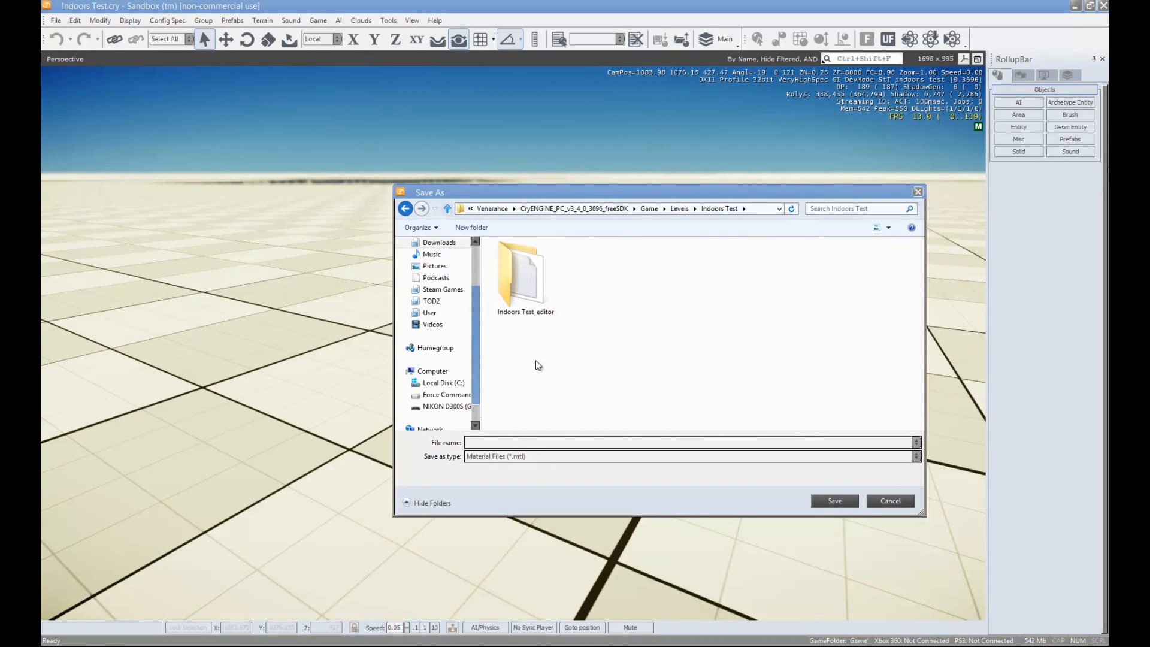
Step: Create a folder named Textures inside the Indoors Test level folder and open it
{"action": "right_click", "coordinate": [631, 297]}
{"action": "mouse_move", "coordinate": [652, 423]}
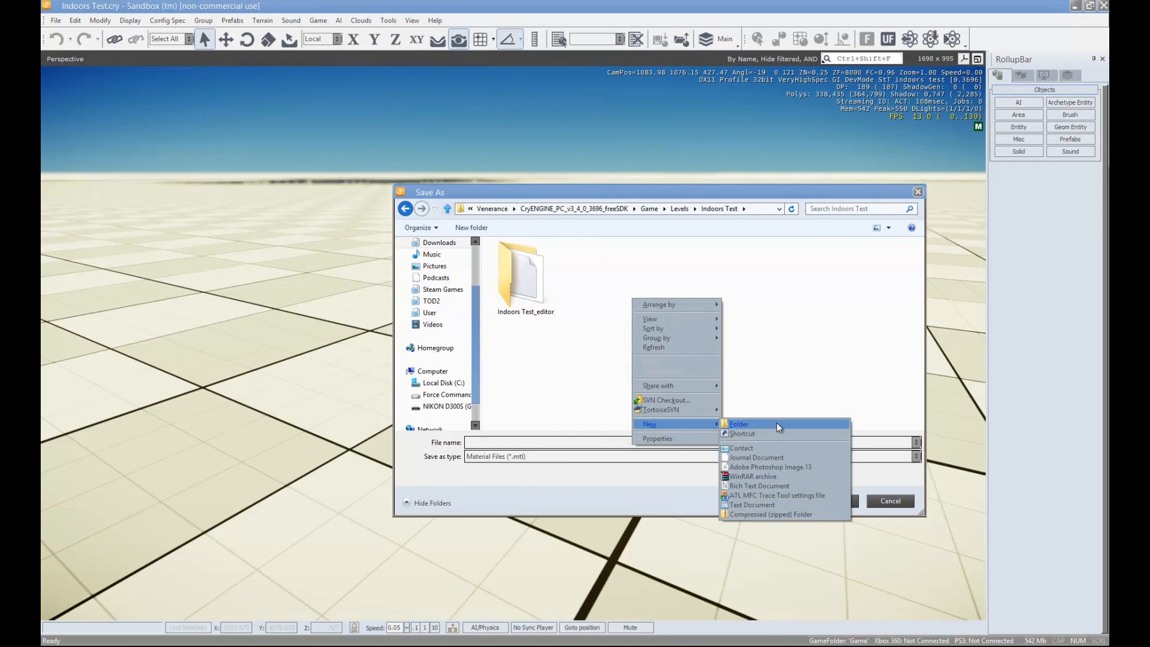
{"action": "left_click", "coordinate": [777, 424]}
{"action": "type", "text": "Textures"}
{"action": "key", "text": "Return"}
{"action": "double_click", "coordinate": [629, 292]}
Step: Create a Stop Sign folder inside Textures and save the material file there as Stop Sign Material Tutorial
{"action": "right_click", "coordinate": [606, 307]}
{"action": "mouse_move", "coordinate": [683, 442]}
{"action": "left_click", "coordinate": [732, 430]}
{"action": "type", "text": "Stop Sign"}
{"action": "key", "text": "Return"}
{"action": "key", "text": "Return"}
{"action": "left_click", "coordinate": [566, 439]}
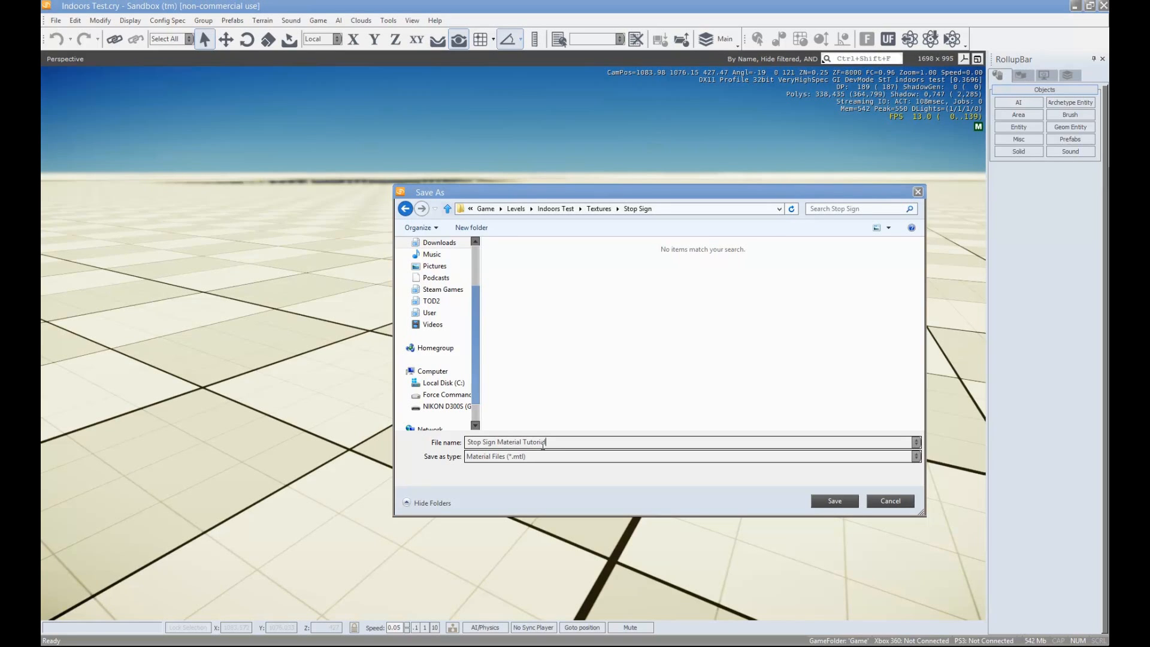
{"action": "left_click", "coordinate": [831, 501]}
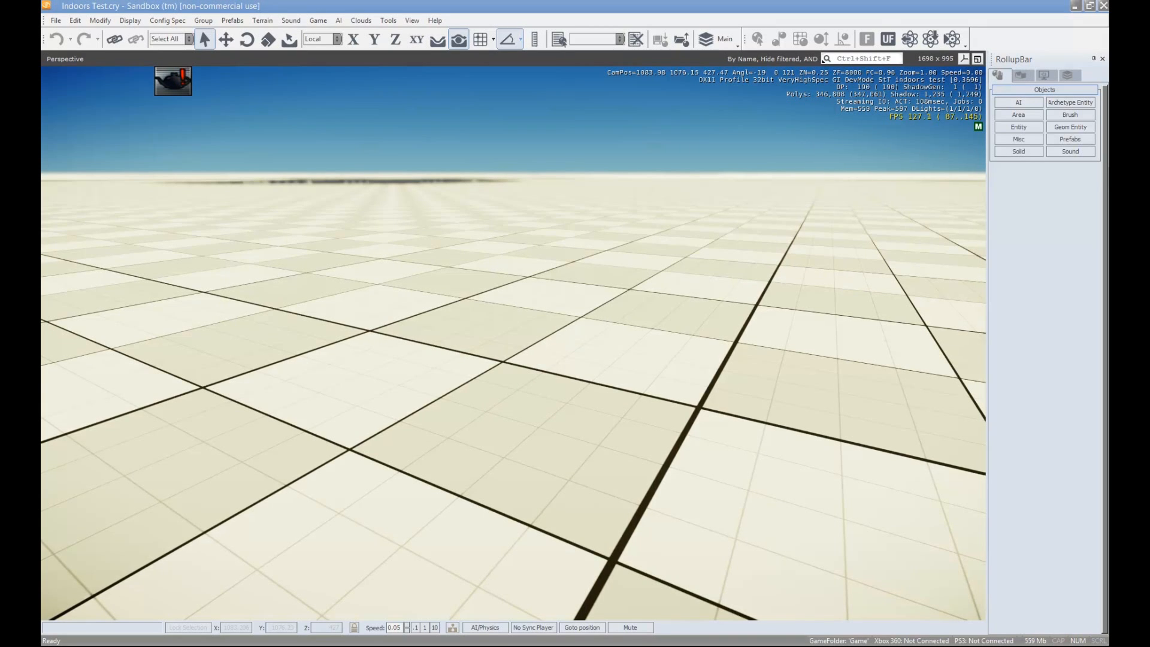
Step: Switch back to 3ds Max and pick the Stop Sign model into the exporter's Object Export list
{"action": "left_click", "coordinate": [400, 645]}
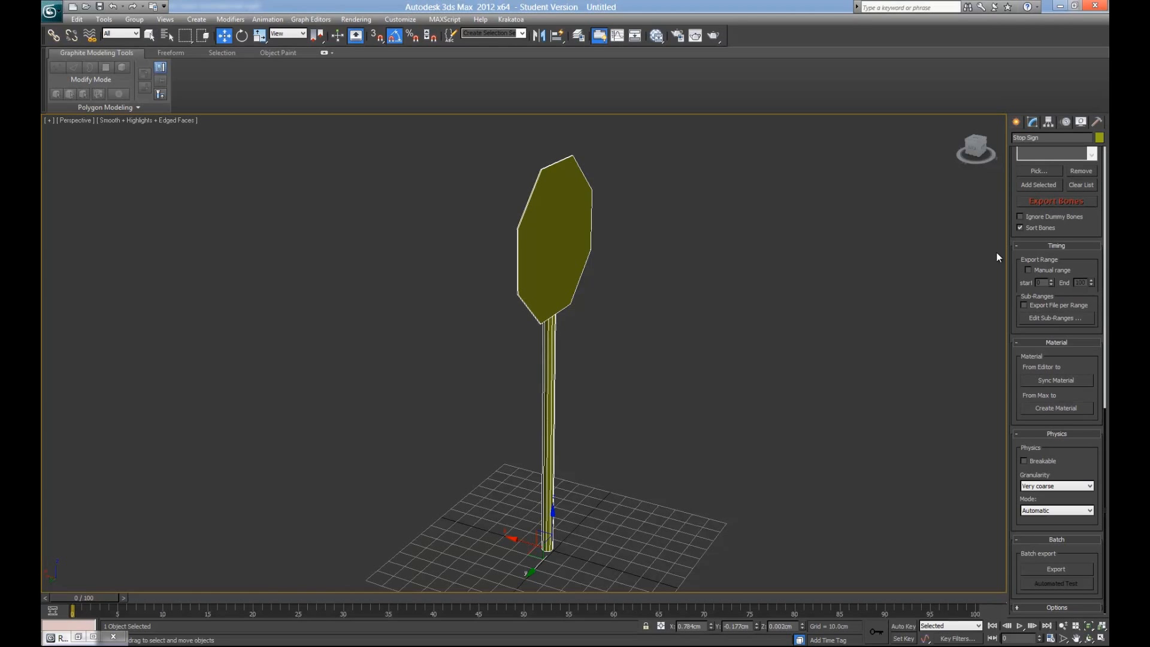
{"action": "left_click_drag", "start_coordinate": [1020, 177], "coordinate": [1027, 531]}
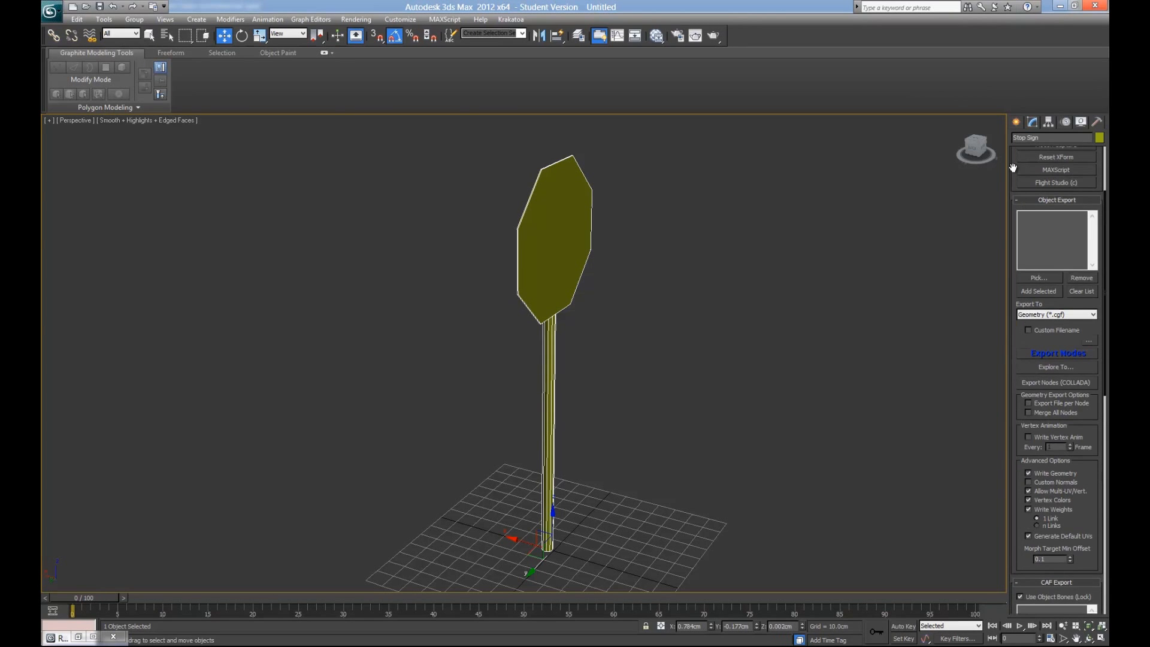
{"action": "left_click_drag", "start_coordinate": [1014, 168], "coordinate": [1029, 417]}
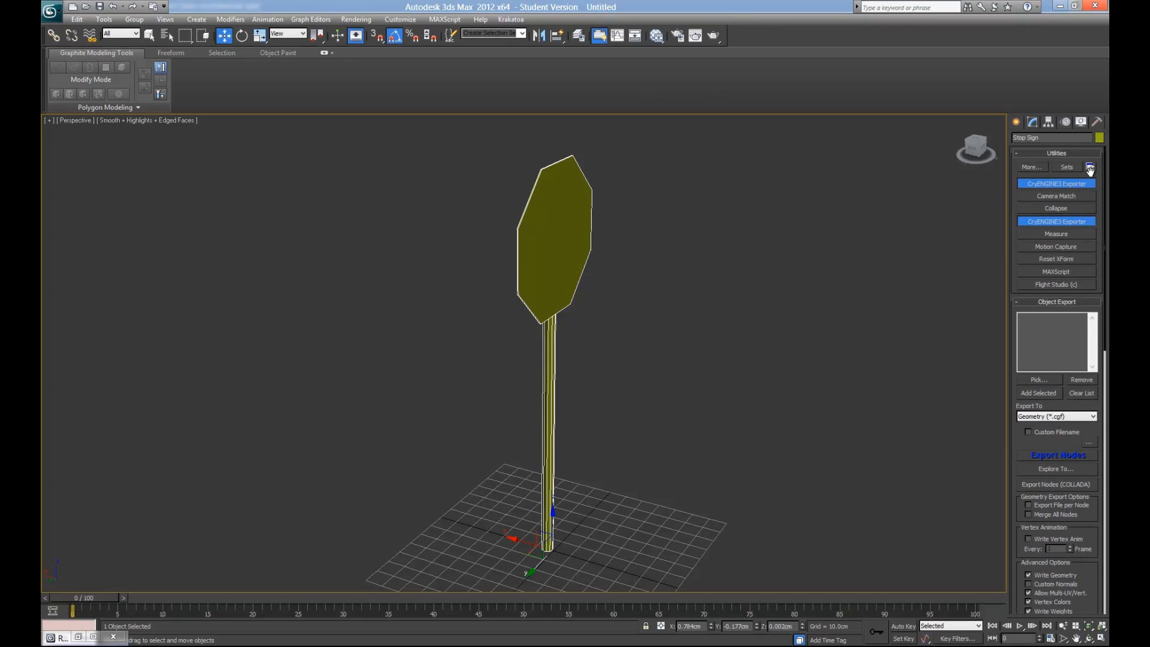
{"action": "left_click", "coordinate": [1040, 380]}
{"action": "left_click", "coordinate": [567, 206]}
{"action": "left_click", "coordinate": [1089, 443]}
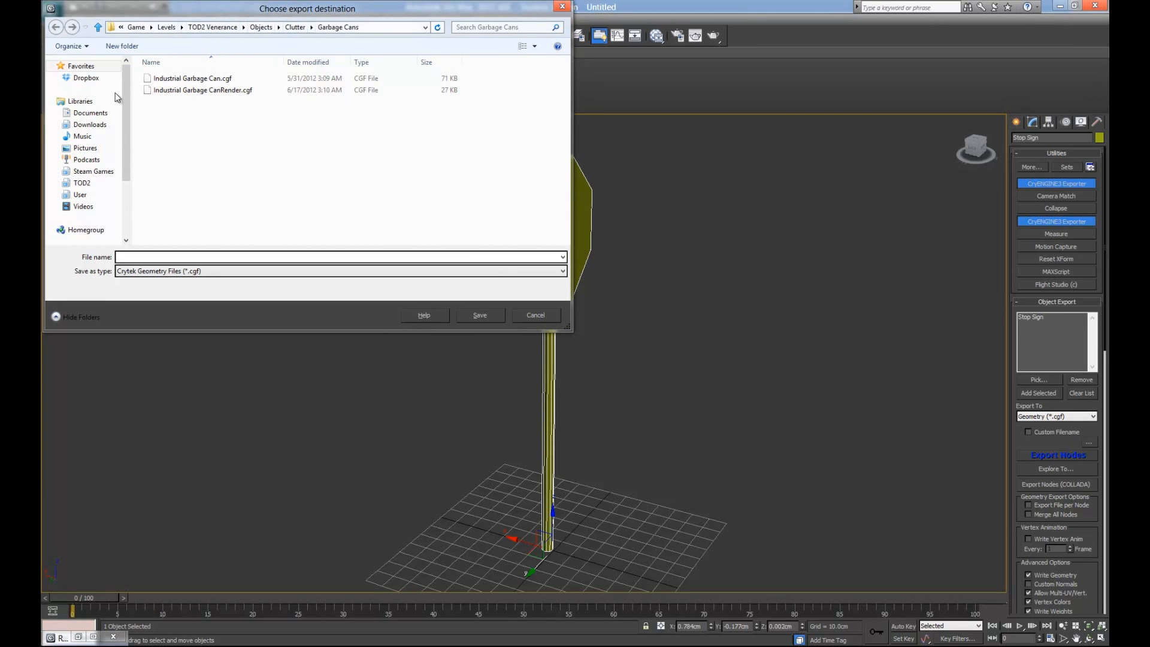
{"action": "left_click", "coordinate": [553, 311]}
{"action": "middle_click_drag", "start_coordinate": [627, 407], "coordinate": [587, 403], "text": "alt"}
{"action": "middle_click_drag", "start_coordinate": [525, 316], "coordinate": [493, 291]}
{"action": "middle_click_drag", "start_coordinate": [531, 324], "coordinate": [516, 273], "text": "alt"}
{"action": "middle_click_drag", "start_coordinate": [602, 326], "coordinate": [500, 326], "text": "alt"}
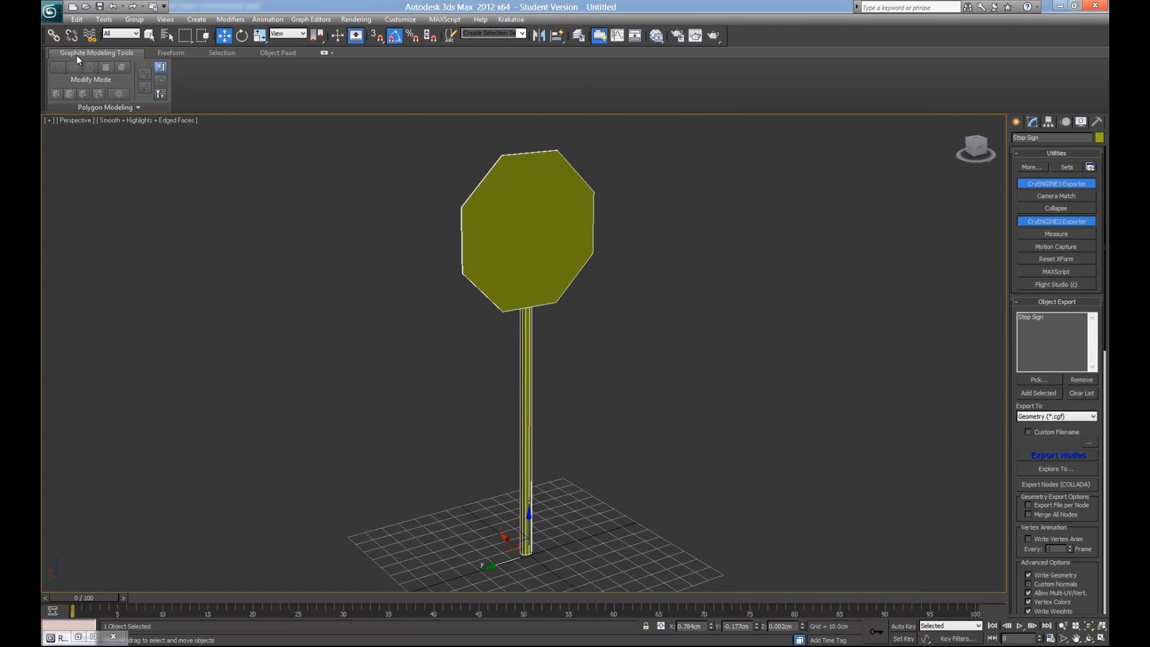
Step: Start saving the scene under a new name and browse to the Venerance SDK's Levels > Indoors Test folder
{"action": "left_click", "coordinate": [49, 10]}
{"action": "left_click", "coordinate": [93, 147]}
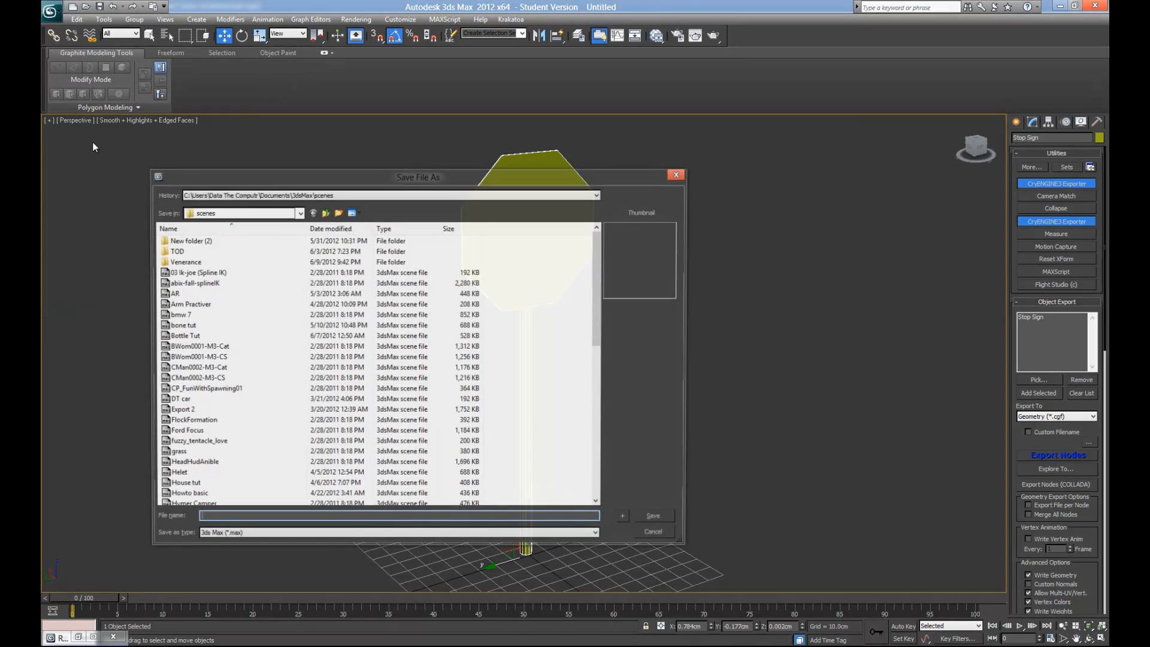
{"action": "left_click", "coordinate": [257, 195]}
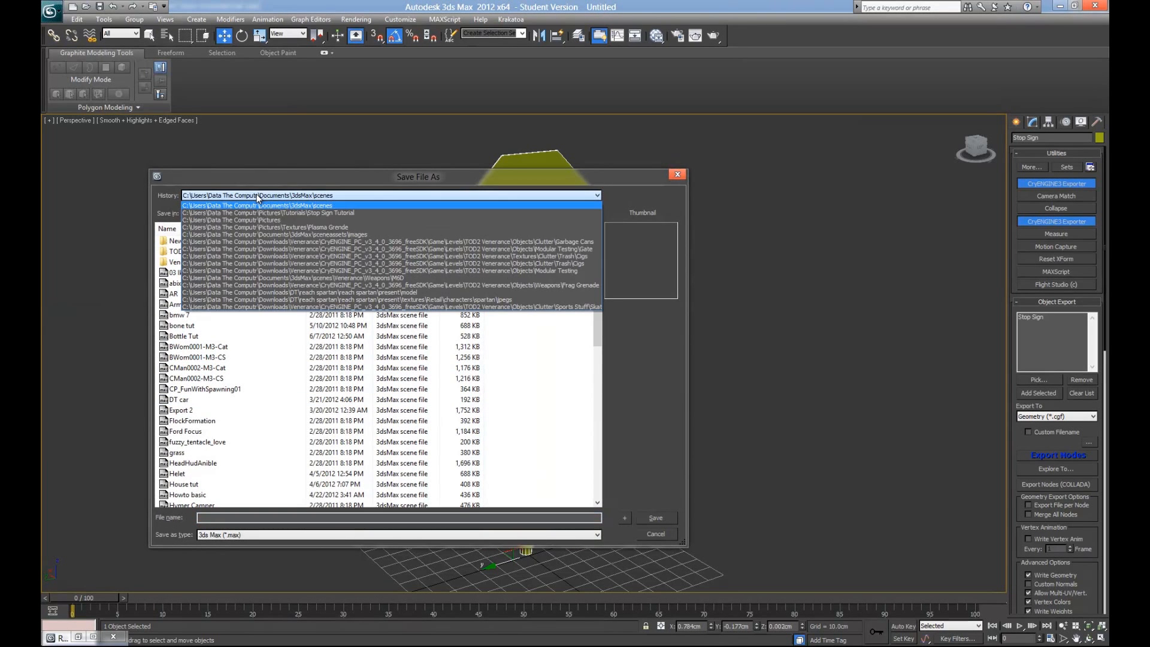
{"action": "left_click", "coordinate": [274, 240]}
{"action": "left_click", "coordinate": [324, 214]}
{"action": "left_click", "coordinate": [324, 215]}
{"action": "left_click", "coordinate": [323, 214]}
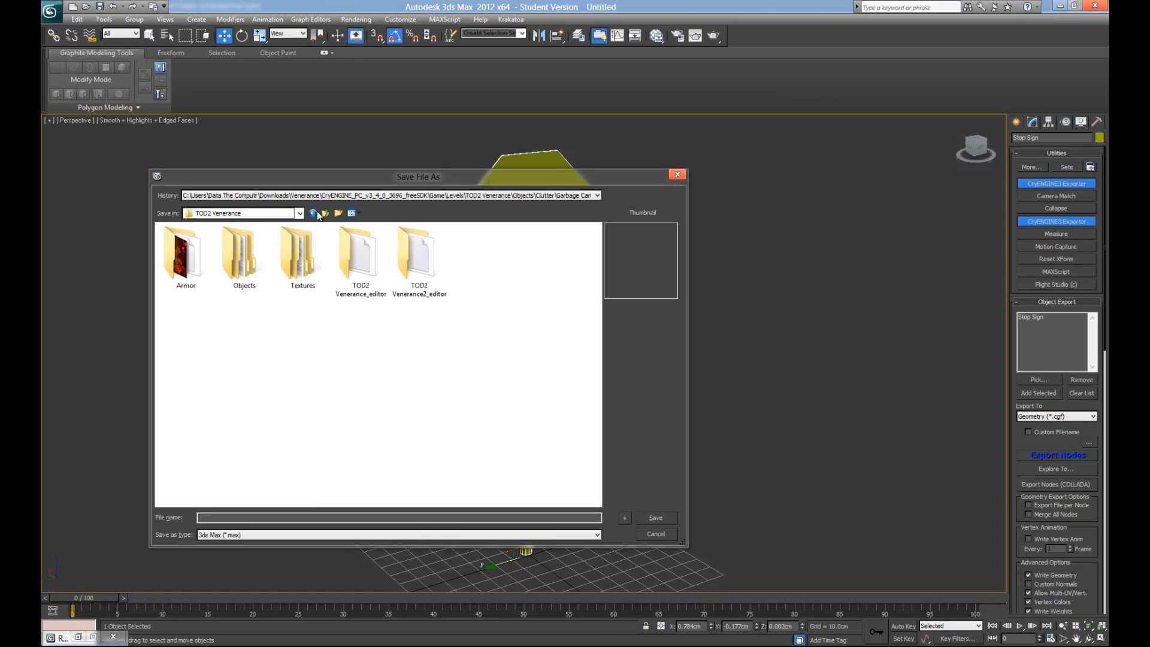
{"action": "left_click", "coordinate": [324, 214]}
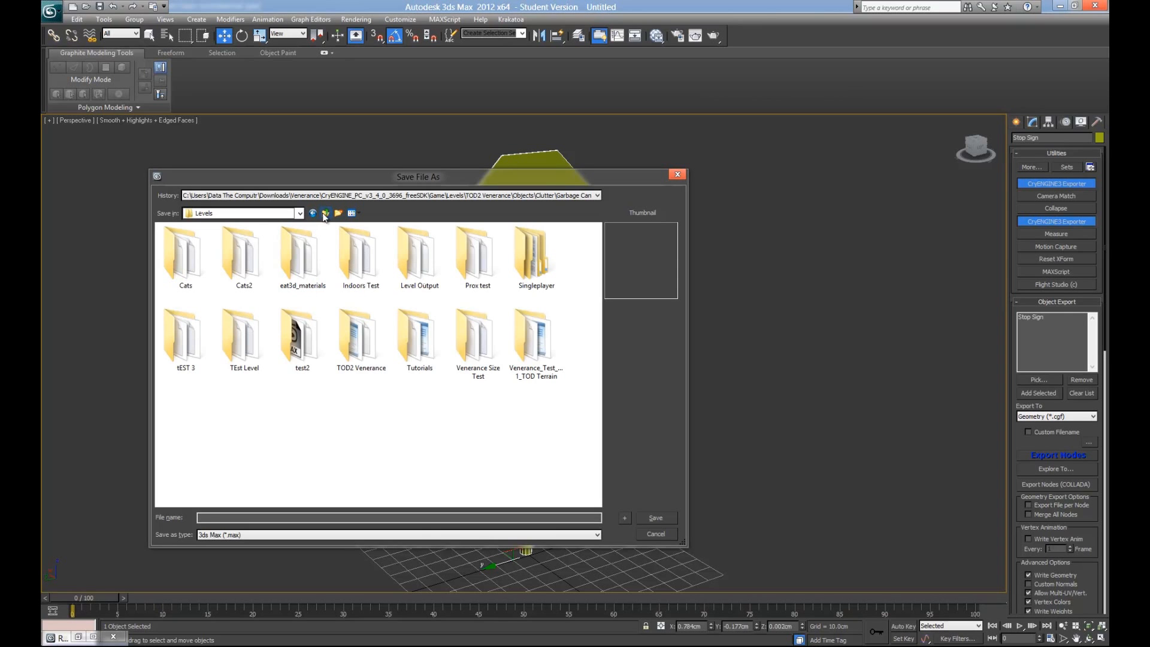
{"action": "double_click", "coordinate": [374, 282]}
Step: Create a folder named Objects inside the Indoors Test level folder and open it
{"action": "right_click", "coordinate": [195, 268]}
{"action": "mouse_move", "coordinate": [260, 426]}
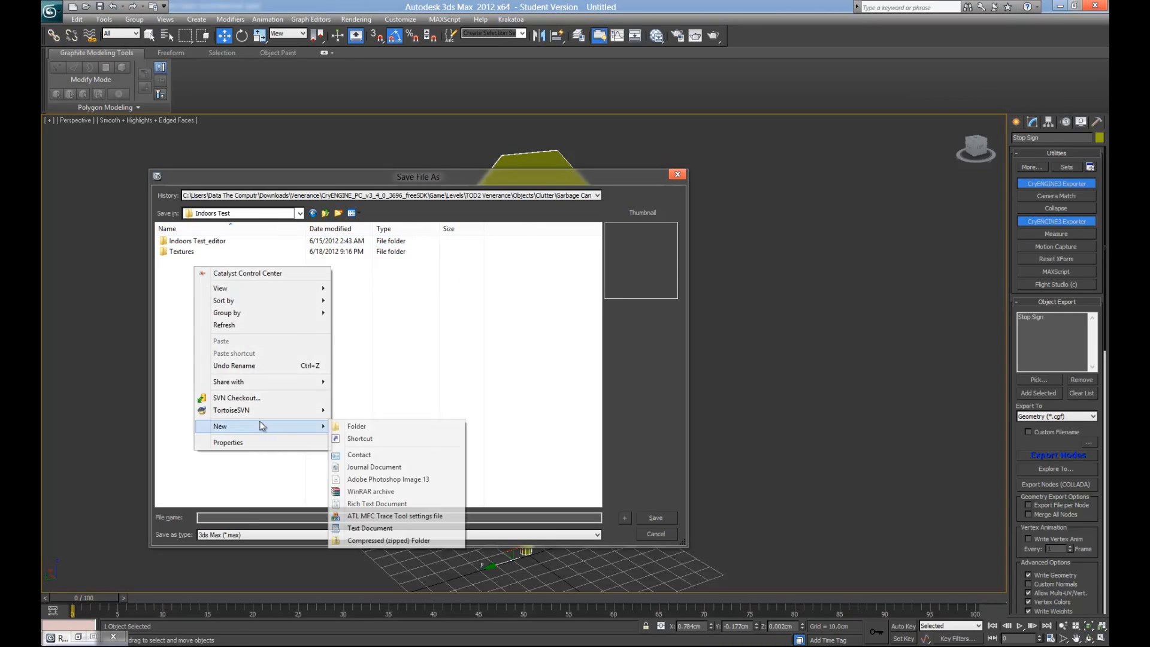
{"action": "left_click", "coordinate": [357, 425]}
{"action": "type", "text": "Ob"}
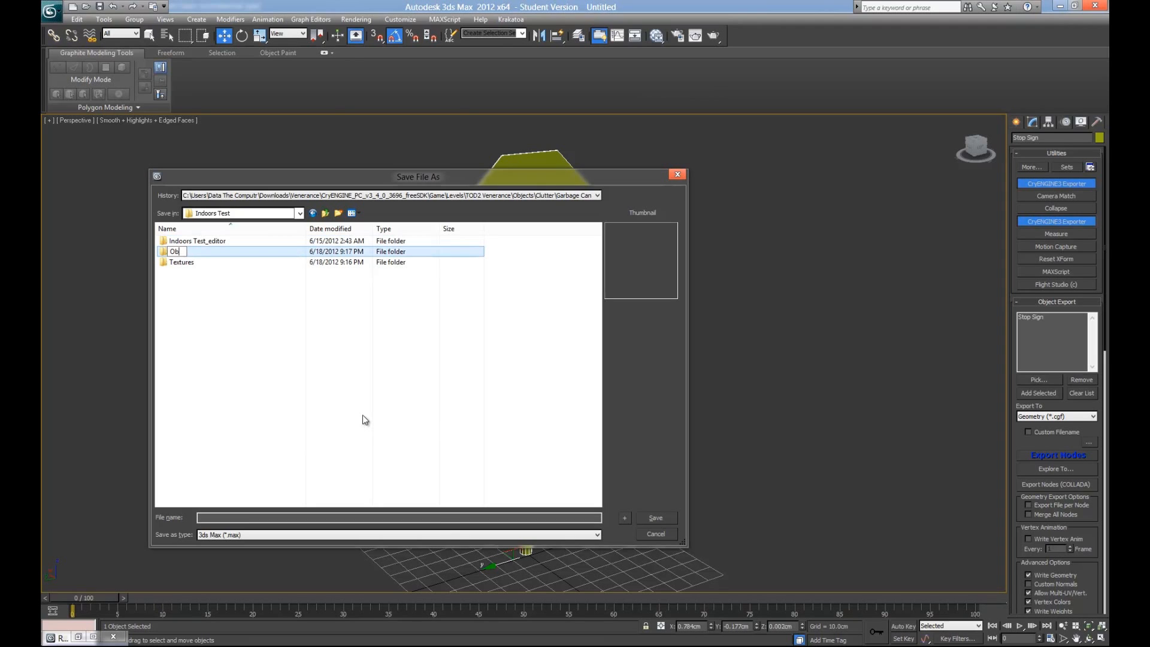
{"action": "key", "text": "Return"}
{"action": "key", "text": "Return"}
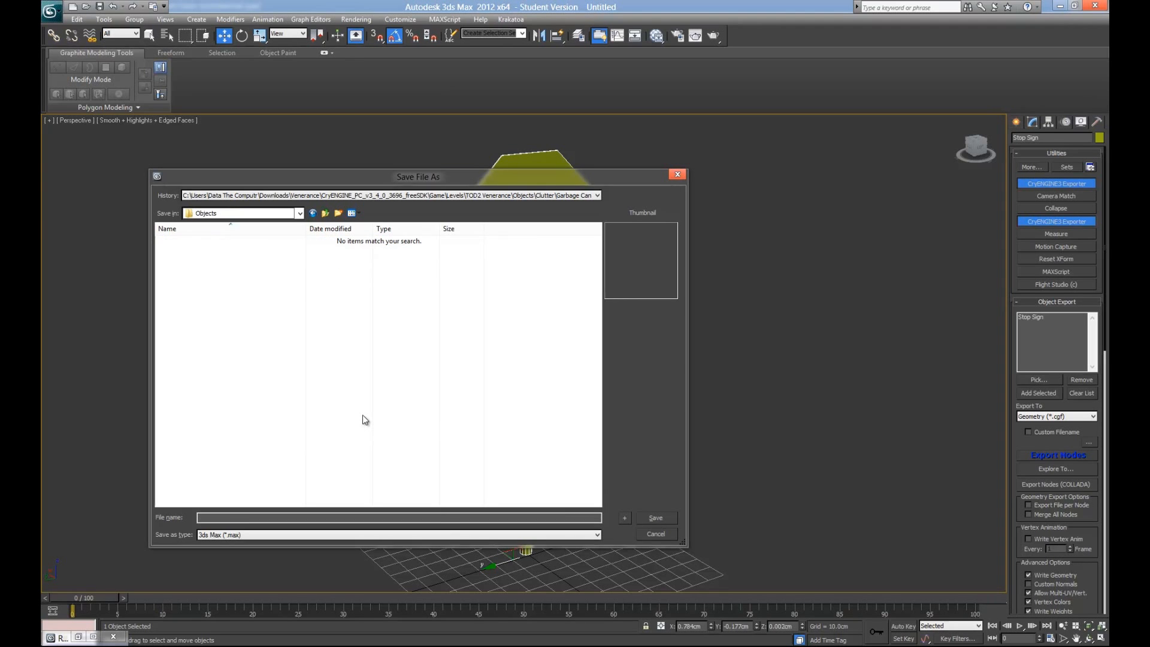
Step: Create a Stop Sign folder inside Objects and save the 3ds Max scene there as Stop Sign
{"action": "right_click", "coordinate": [272, 265]}
{"action": "mouse_move", "coordinate": [331, 423]}
{"action": "left_click", "coordinate": [462, 428]}
{"action": "type", "text": "S"}
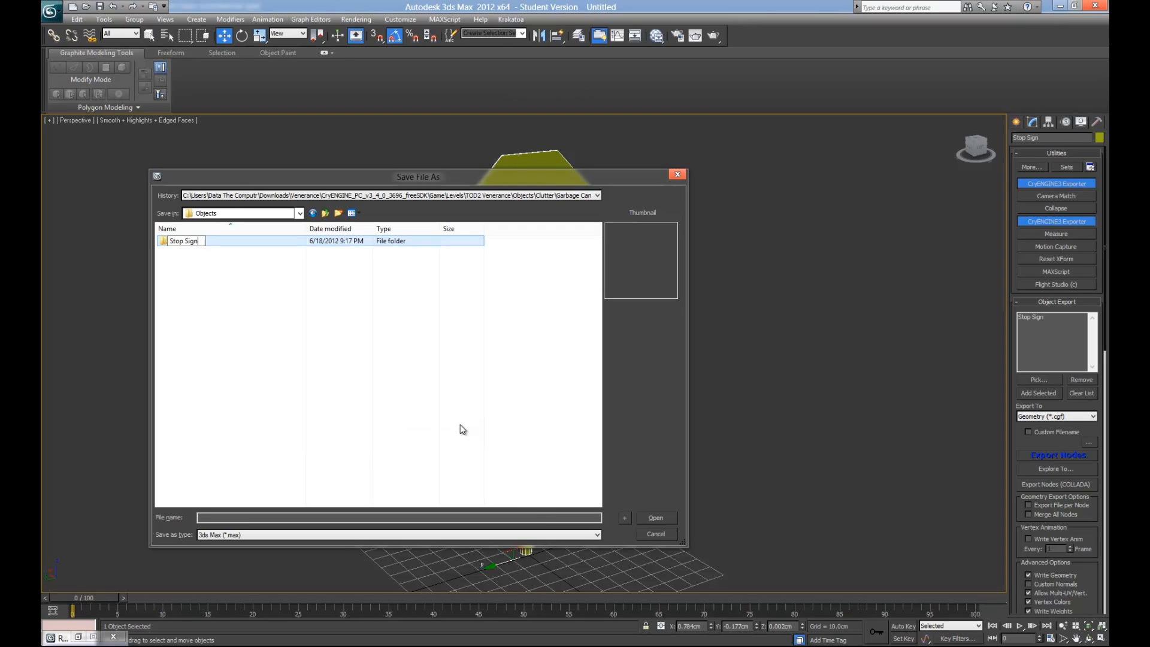
{"action": "type", "text": "top Sign"}
{"action": "key", "text": "Return"}
{"action": "key", "text": "Return"}
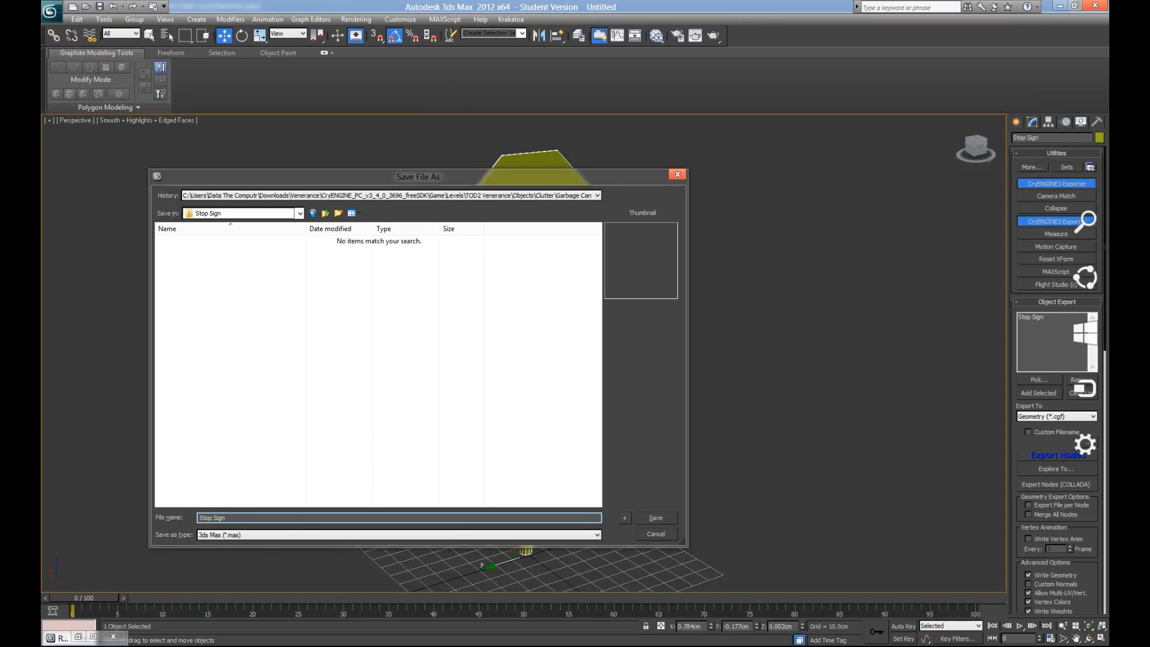
{"action": "key", "text": "Return"}
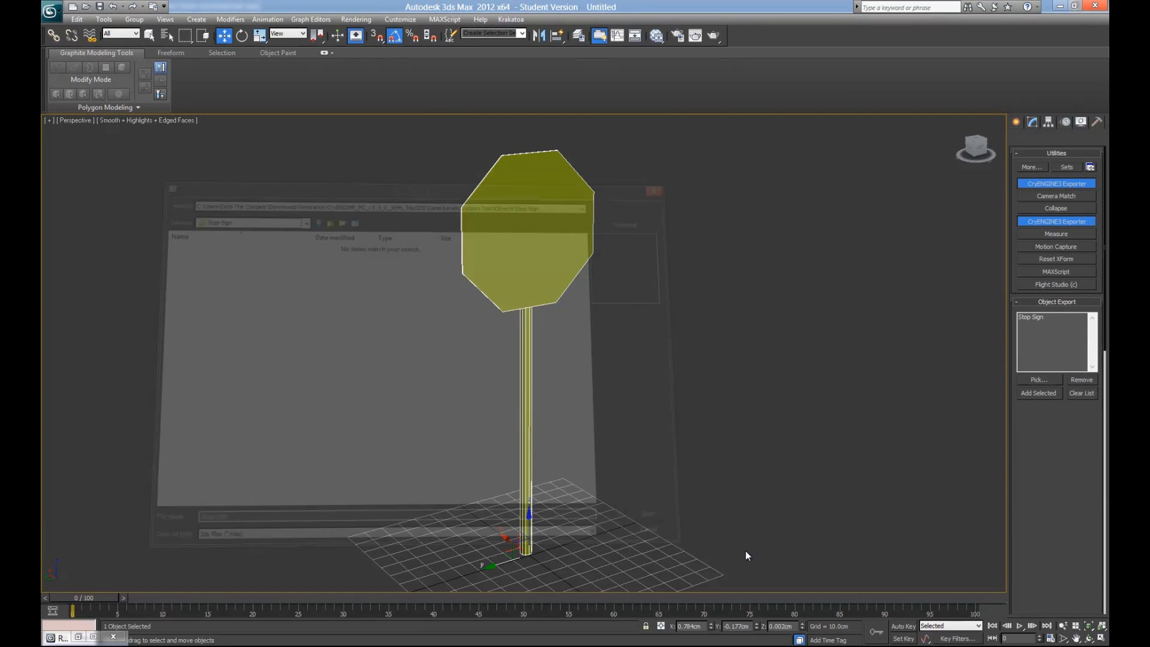
Step: Set the export destination to Stop Sign (*.cgf) in Objects > Stop Sign and export the nodes
{"action": "left_click_drag", "start_coordinate": [1012, 441], "coordinate": [1015, 473]}
{"action": "left_click", "coordinate": [1085, 444]}
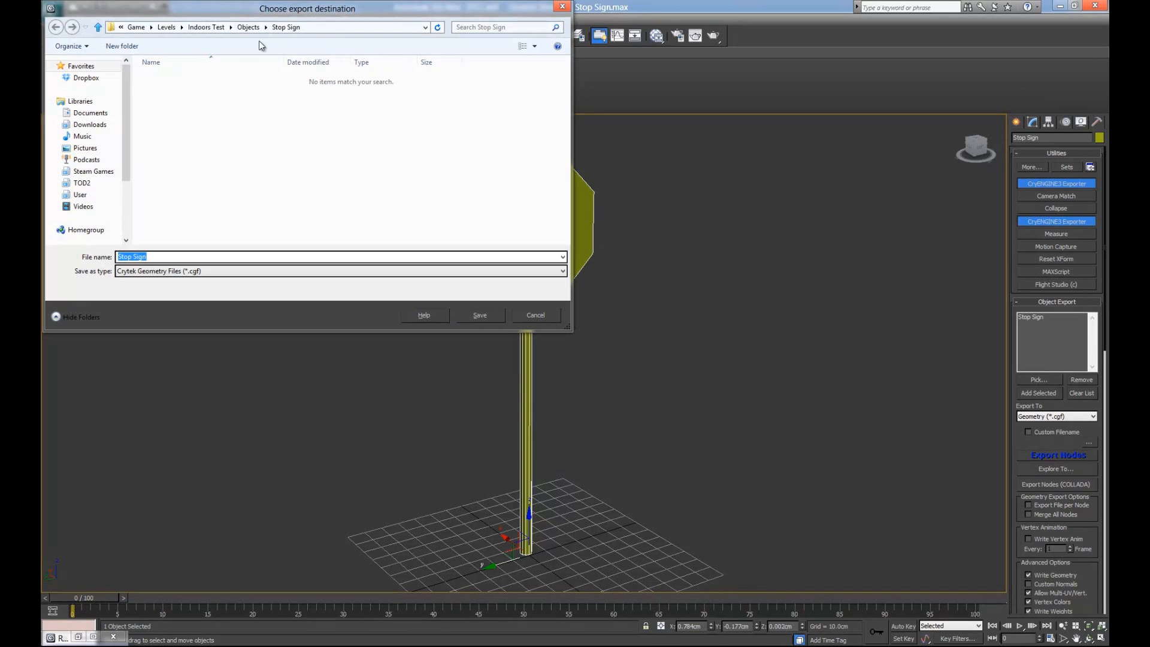
{"action": "left_click", "coordinate": [487, 313]}
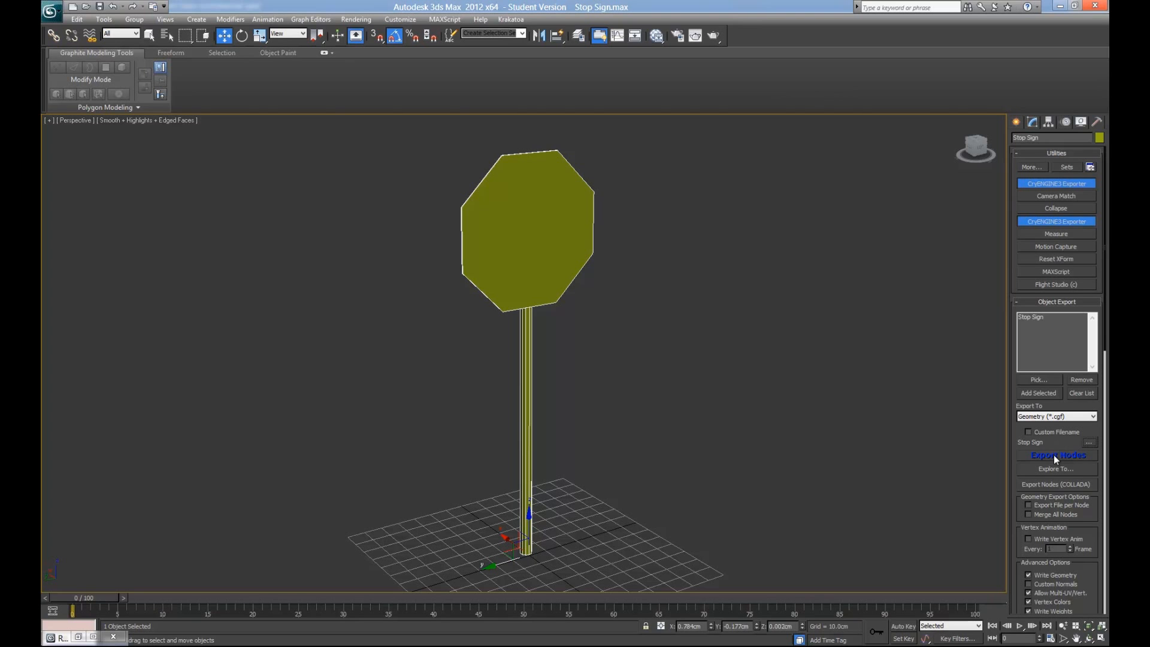
{"action": "left_click", "coordinate": [1078, 458]}
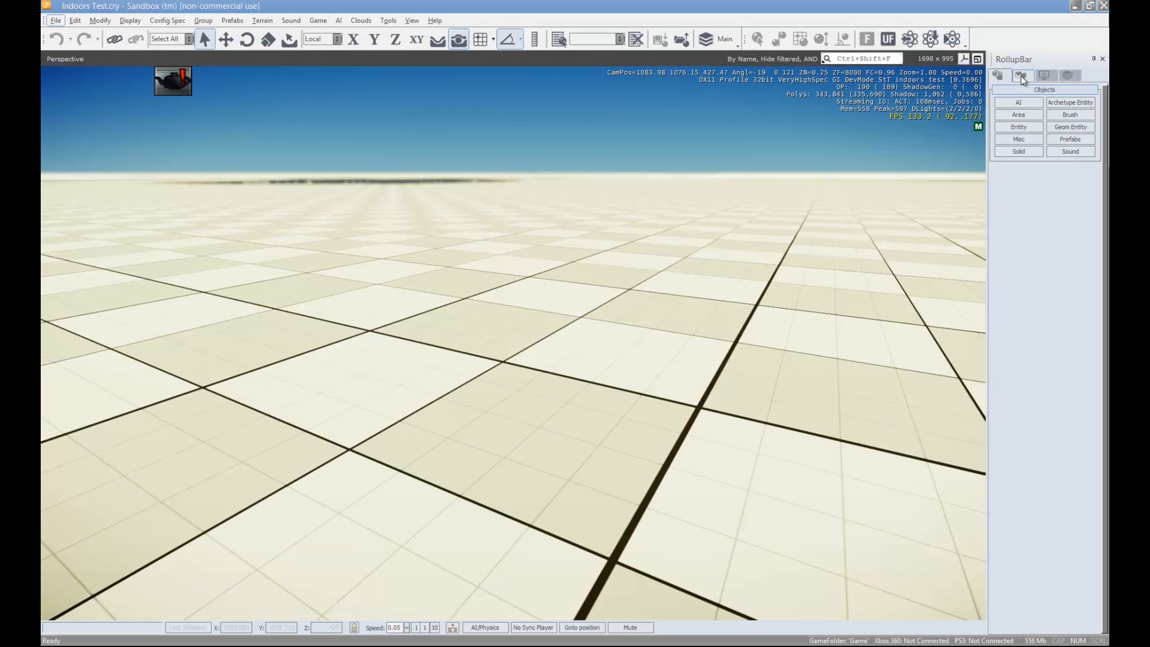
Step: Reload the Geom Entity list in Sandbox and select the stop sign under levels > indoors test > objects > stop sign
{"action": "left_click", "coordinate": [1073, 127]}
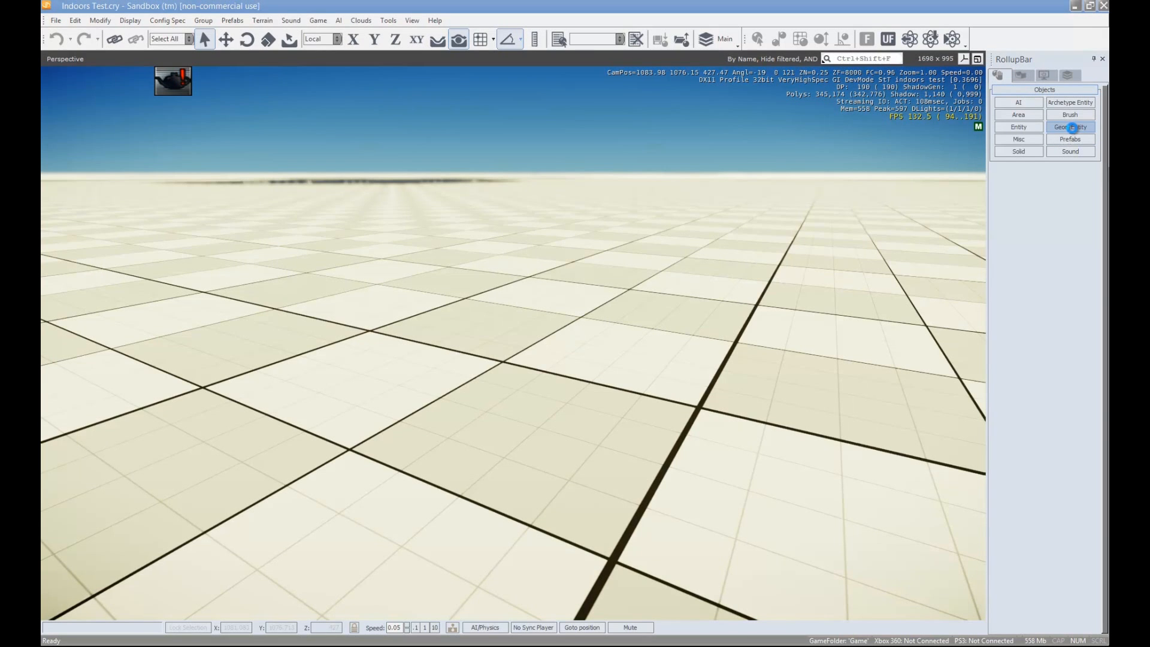
{"action": "left_click", "coordinate": [1077, 427]}
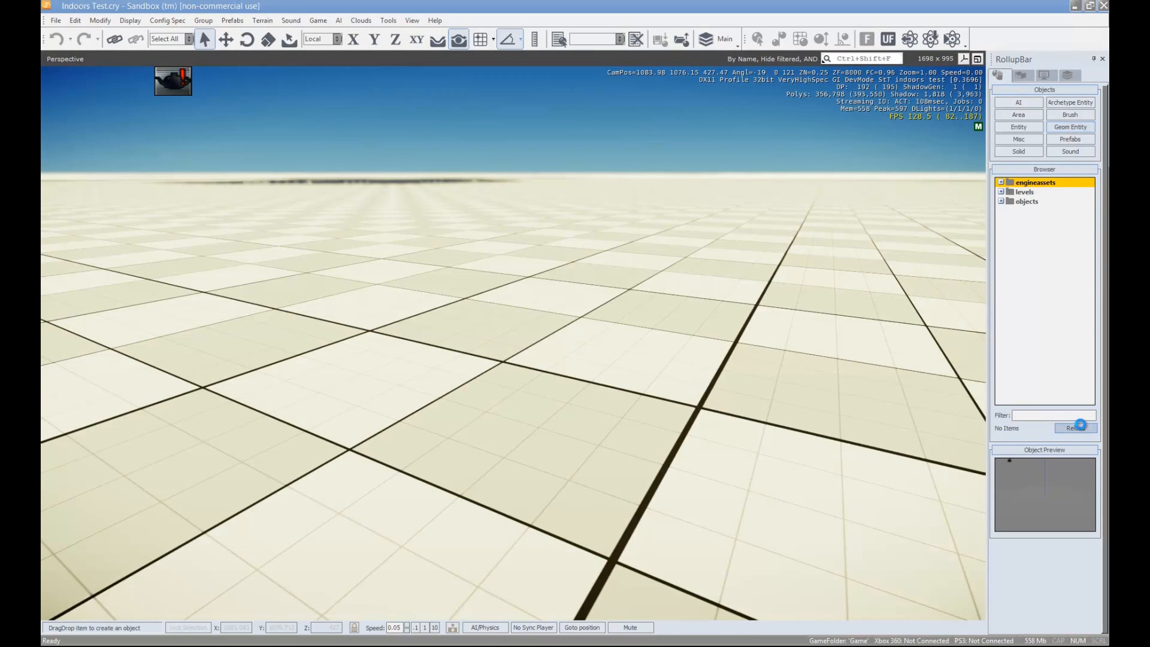
{"action": "left_click", "coordinate": [1001, 192]}
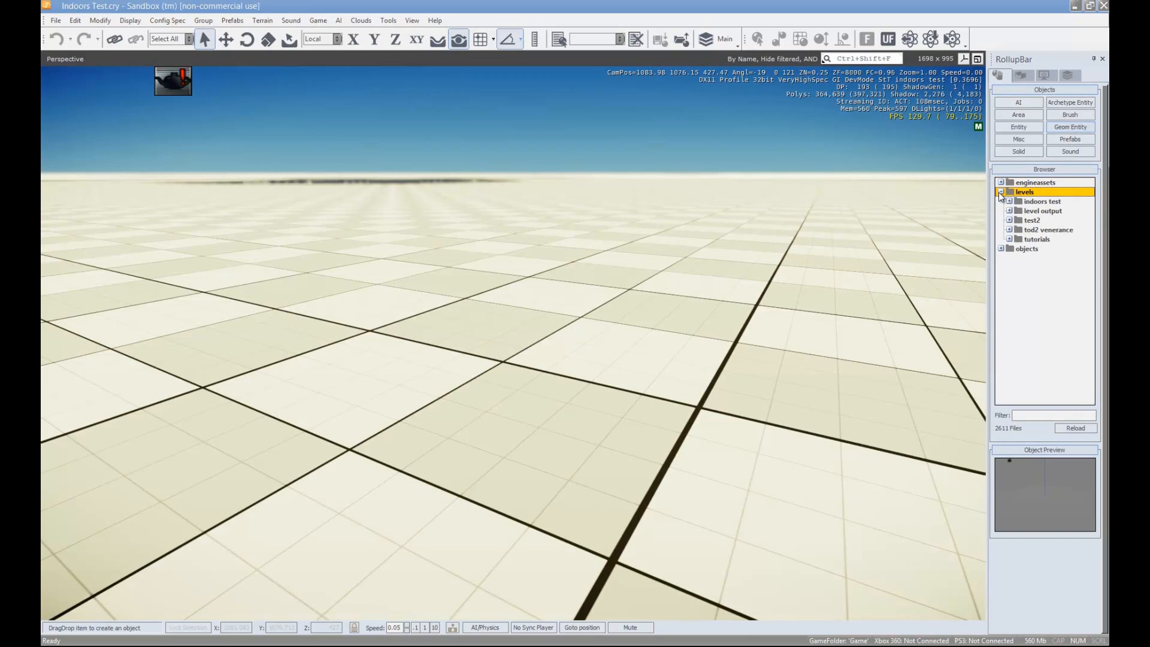
{"action": "left_click", "coordinate": [1010, 202]}
{"action": "left_click", "coordinate": [1018, 221]}
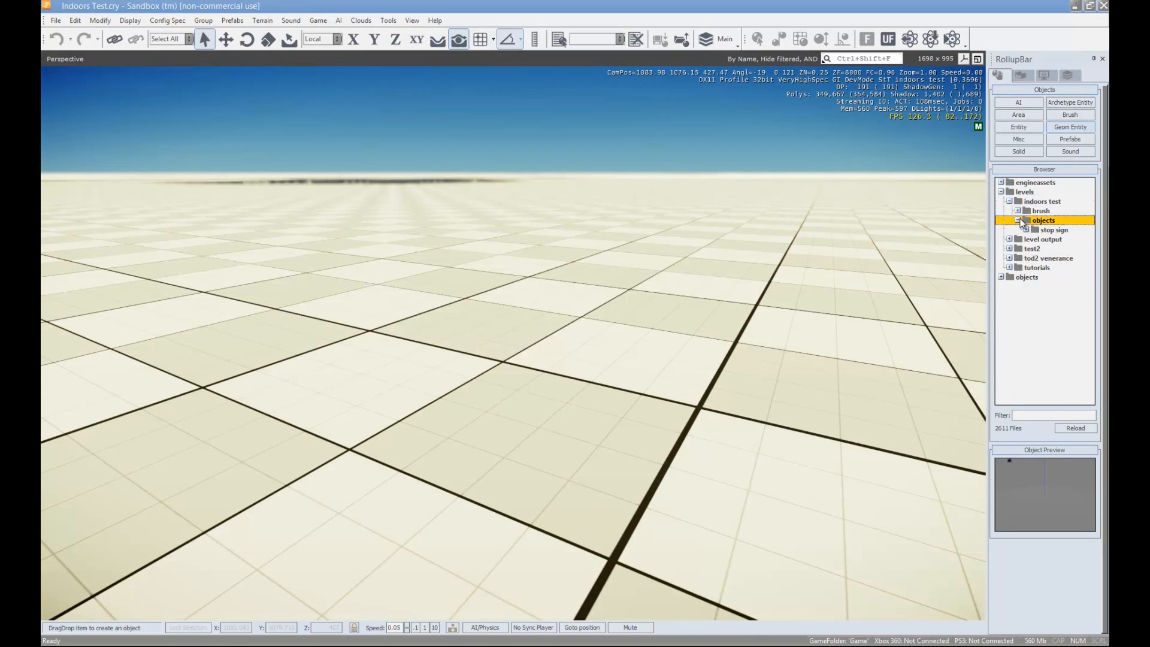
{"action": "left_click", "coordinate": [1026, 230]}
{"action": "left_click", "coordinate": [1061, 240]}
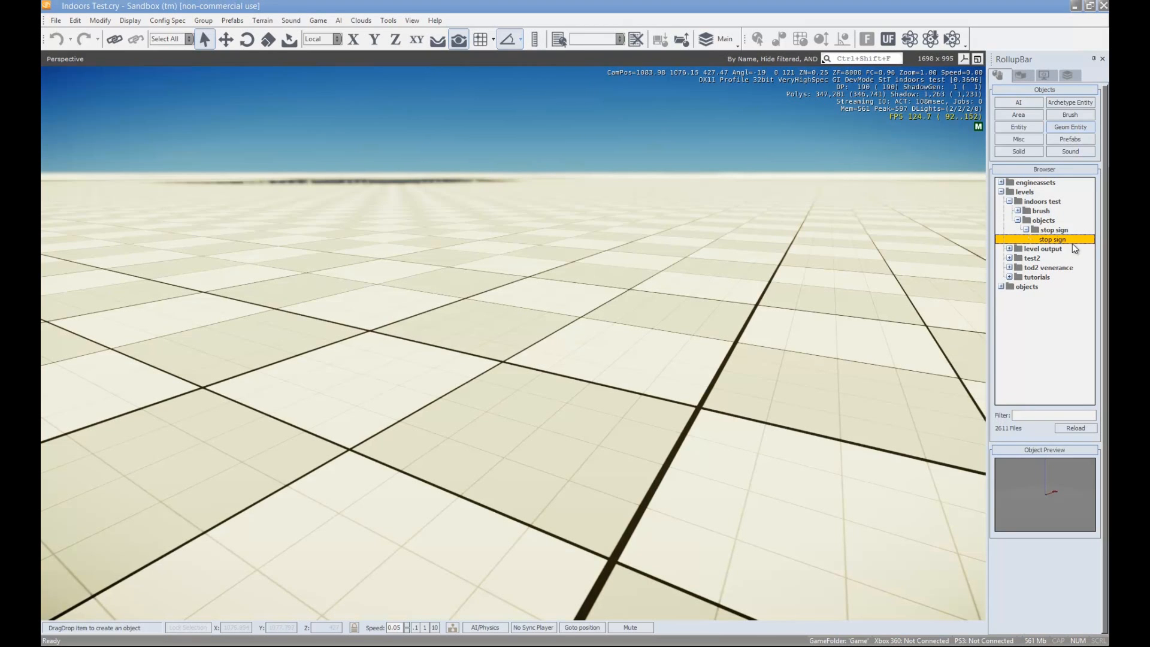
Step: Place the stop sign geometry entity on the level's ground, and close the Render Map window in 3ds Max
{"action": "left_click_drag", "start_coordinate": [581, 396], "coordinate": [518, 416]}
{"action": "key", "text": "s"}
{"action": "right_click_drag", "start_coordinate": [585, 415], "coordinate": [588, 415]}
{"action": "key", "text": "d"}
{"action": "key", "text": "s"}
{"action": "key", "text": "3"}
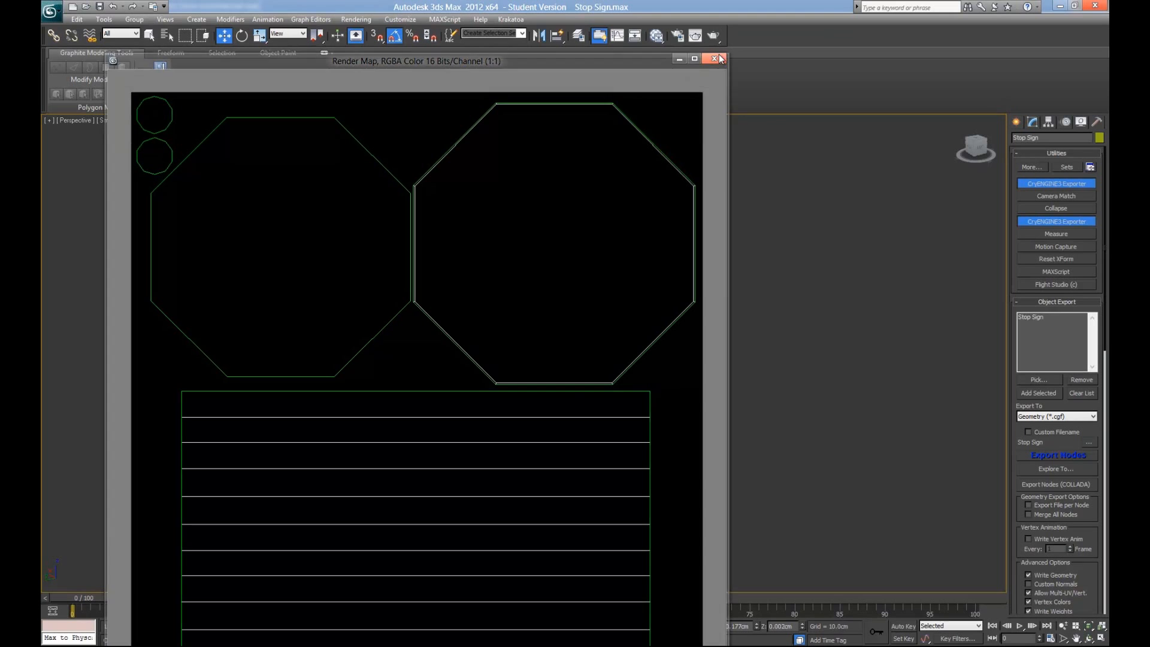
{"action": "left_click", "coordinate": [714, 58]}
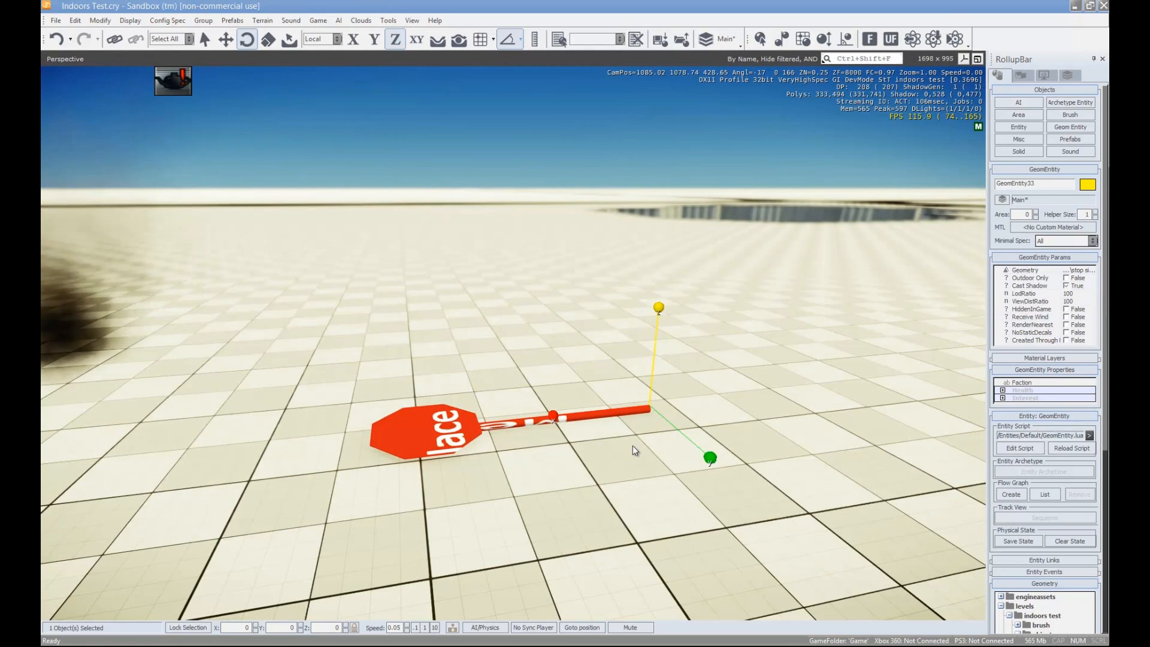
Step: Stand the stop sign upright in Sandbox by rotating it to -90° about its Y axis
{"action": "key", "text": "a"}
{"action": "key", "text": "d"}
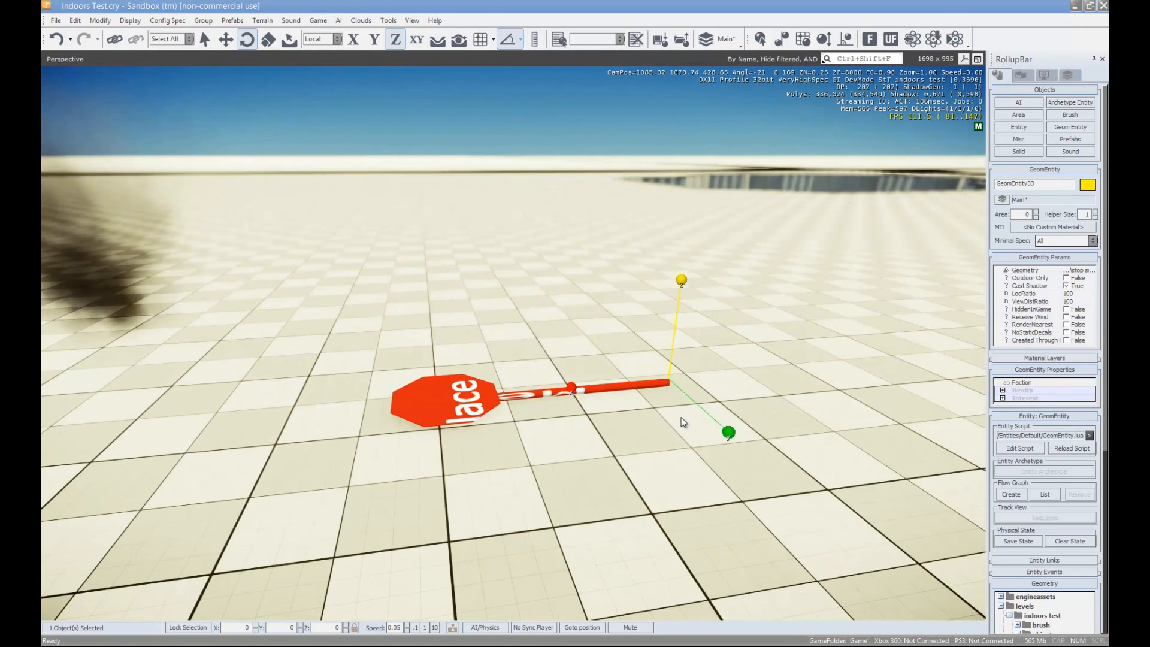
{"action": "left_click", "coordinate": [510, 40]}
{"action": "left_click_drag", "start_coordinate": [701, 412], "coordinate": [695, 457]}
{"action": "key", "text": "d"}
{"action": "right_click_drag", "start_coordinate": [783, 406], "coordinate": [782, 405]}
{"action": "left_click_drag", "start_coordinate": [462, 505], "coordinate": [465, 508]}
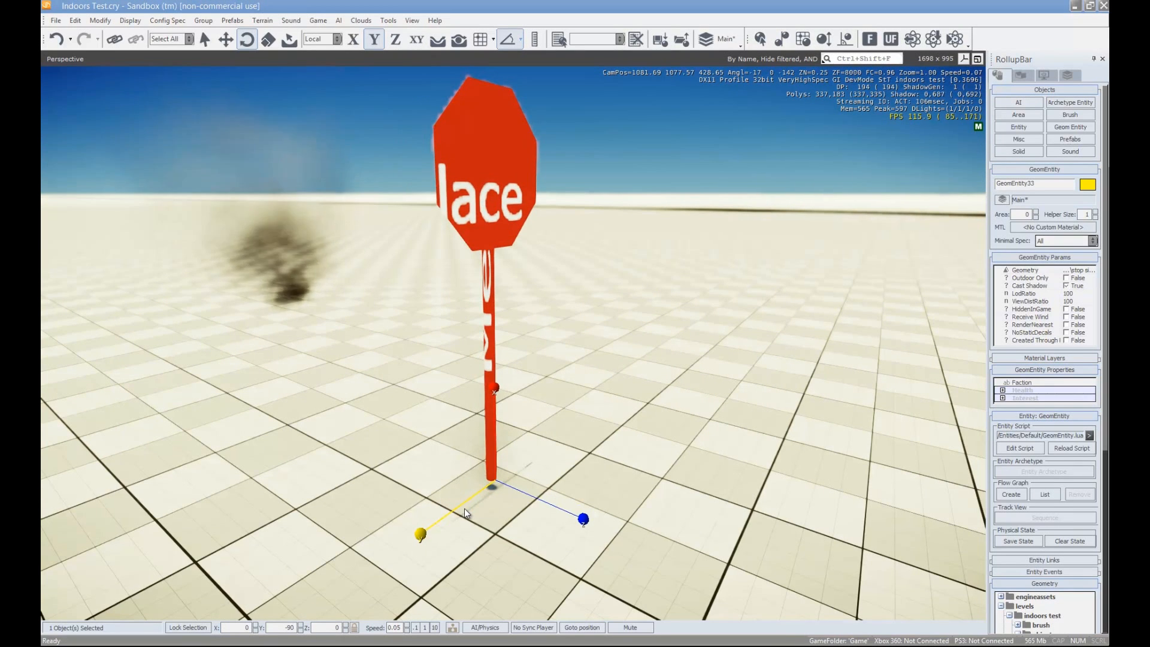
Step: Lower the stop sign along Z to about 426.98 so its pole meets the ground
{"action": "key", "text": "2"}
{"action": "left_click_drag", "start_coordinate": [497, 406], "coordinate": [498, 419]}
{"action": "key", "text": "d"}
{"action": "right_click_drag", "start_coordinate": [692, 451], "coordinate": [660, 423]}
{"action": "key", "text": "w"}
{"action": "key", "text": "s"}
{"action": "key", "text": "w"}
{"action": "key", "text": "a"}
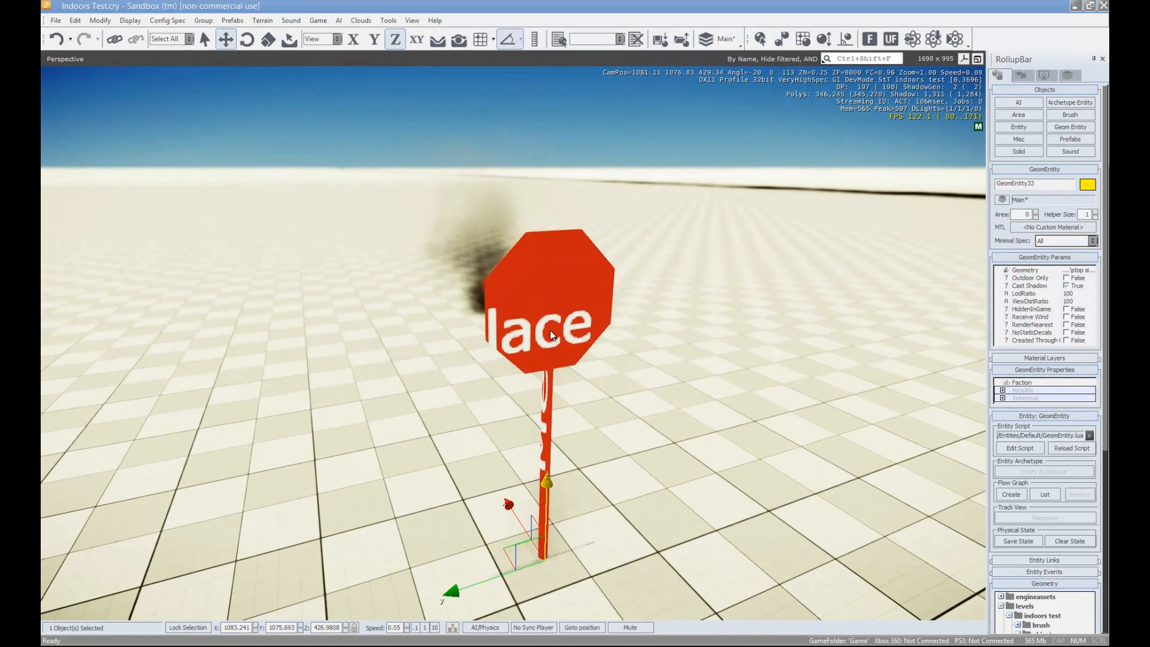
Step: Show the object helpers and test selecting the stop sign by its face, its pole and an area selection
{"action": "key", "text": "shift+space"}
{"action": "left_click", "coordinate": [584, 348]}
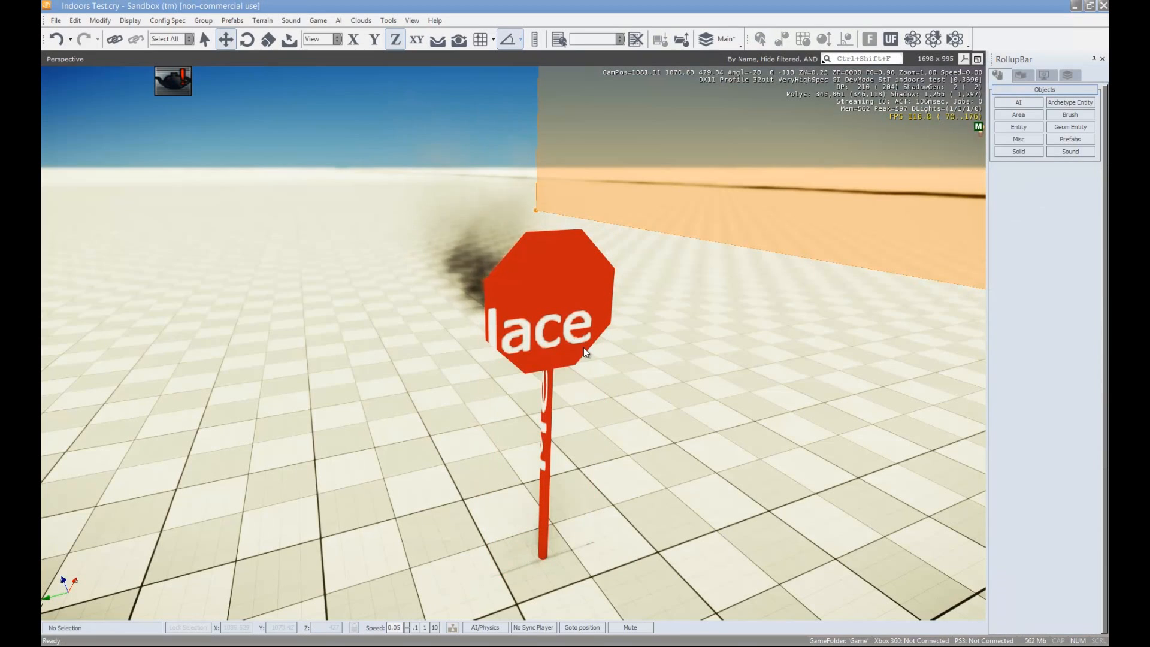
{"action": "left_click_drag", "start_coordinate": [531, 360], "coordinate": [559, 403]}
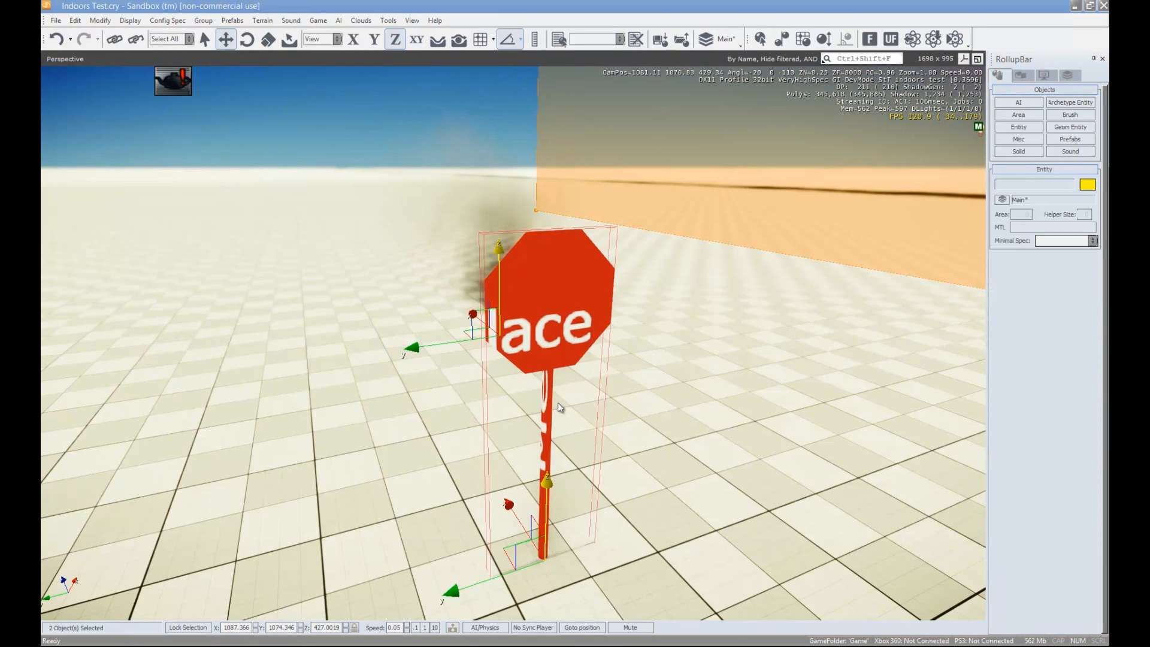
{"action": "left_click", "coordinate": [584, 459]}
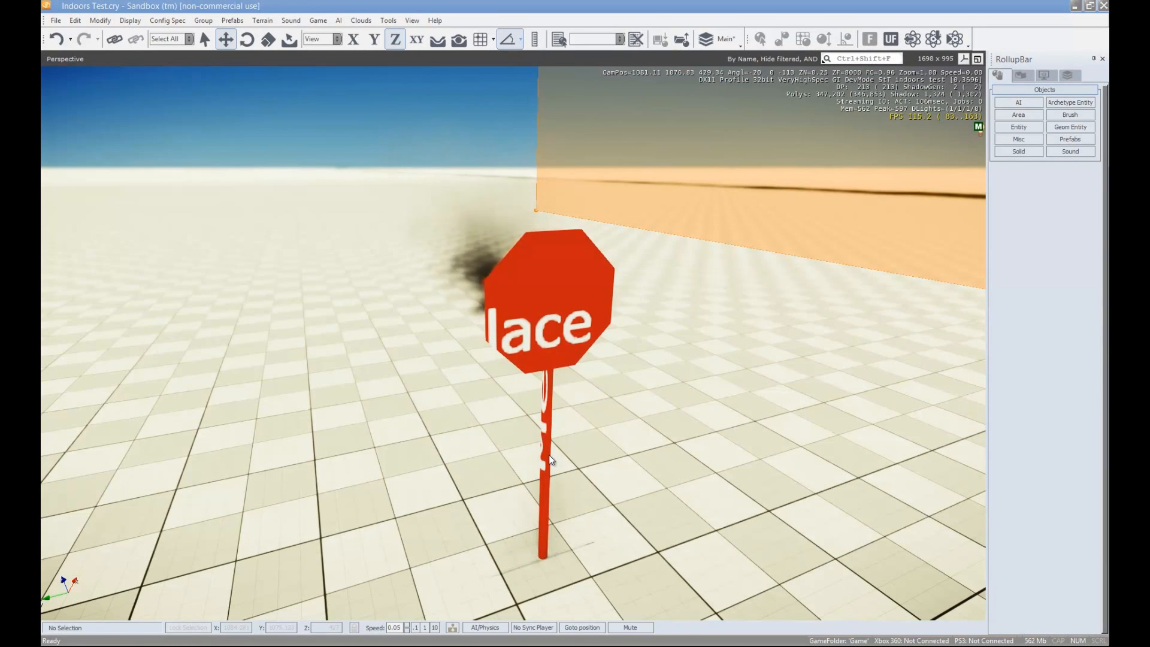
{"action": "left_click", "coordinate": [570, 508]}
{"action": "right_click_drag", "start_coordinate": [609, 494], "coordinate": [611, 497]}
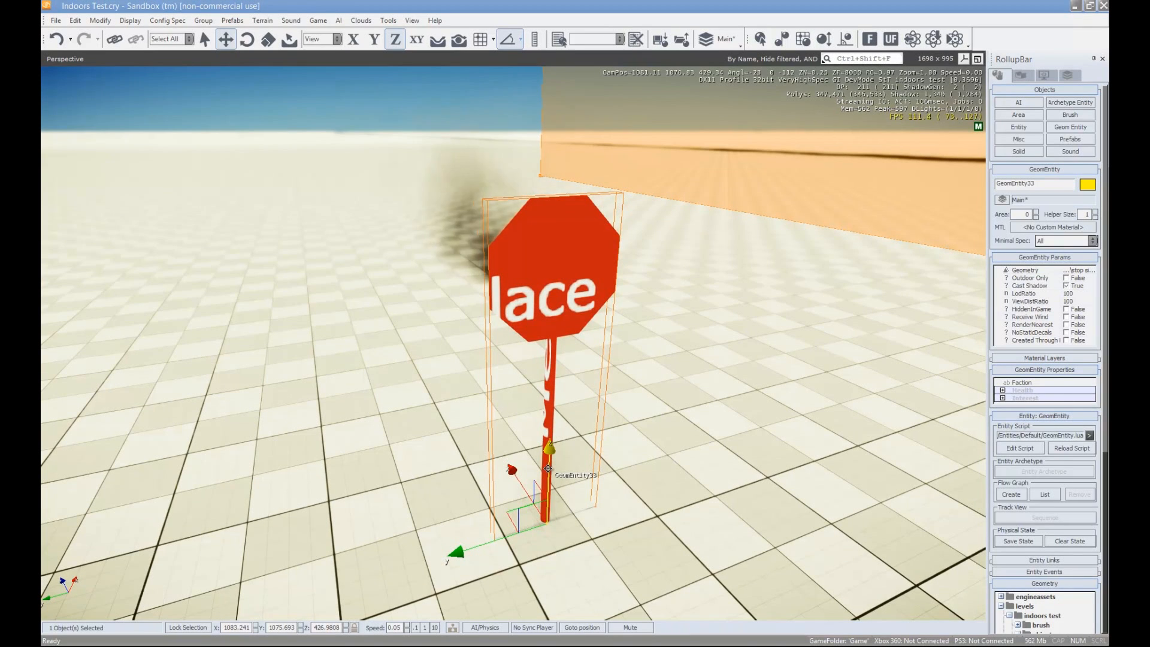
{"action": "left_click", "coordinate": [565, 308]}
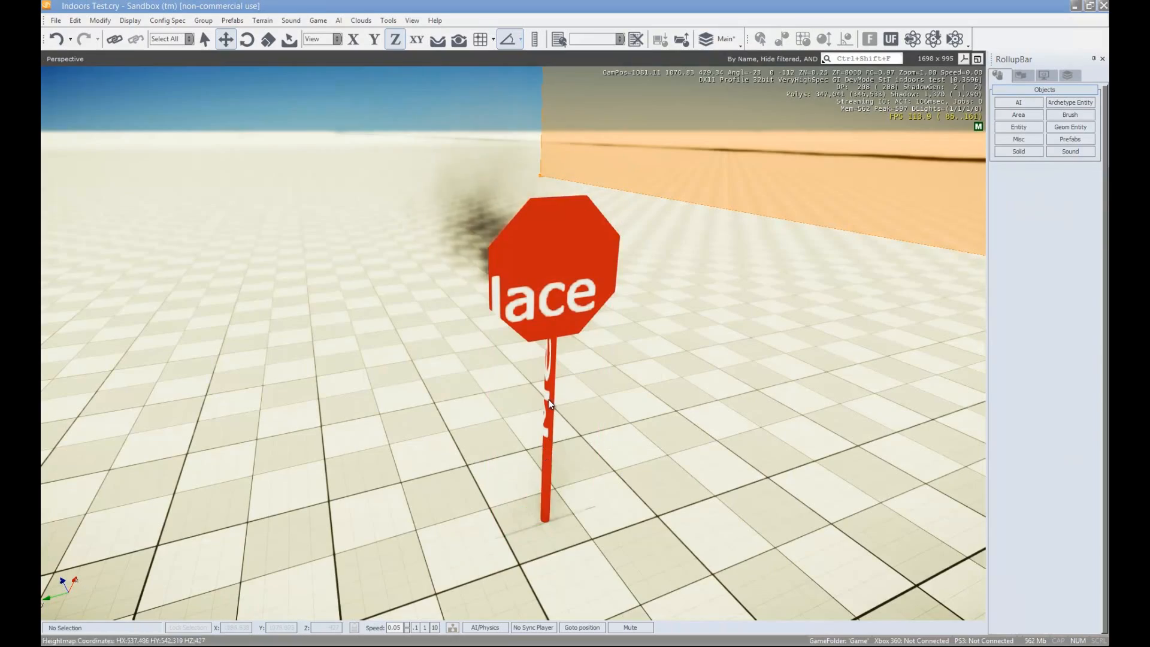
Step: Test the stop sign's collision by walking up to it in game mode, and return to the editor
{"action": "key", "text": "ctrl+g"}
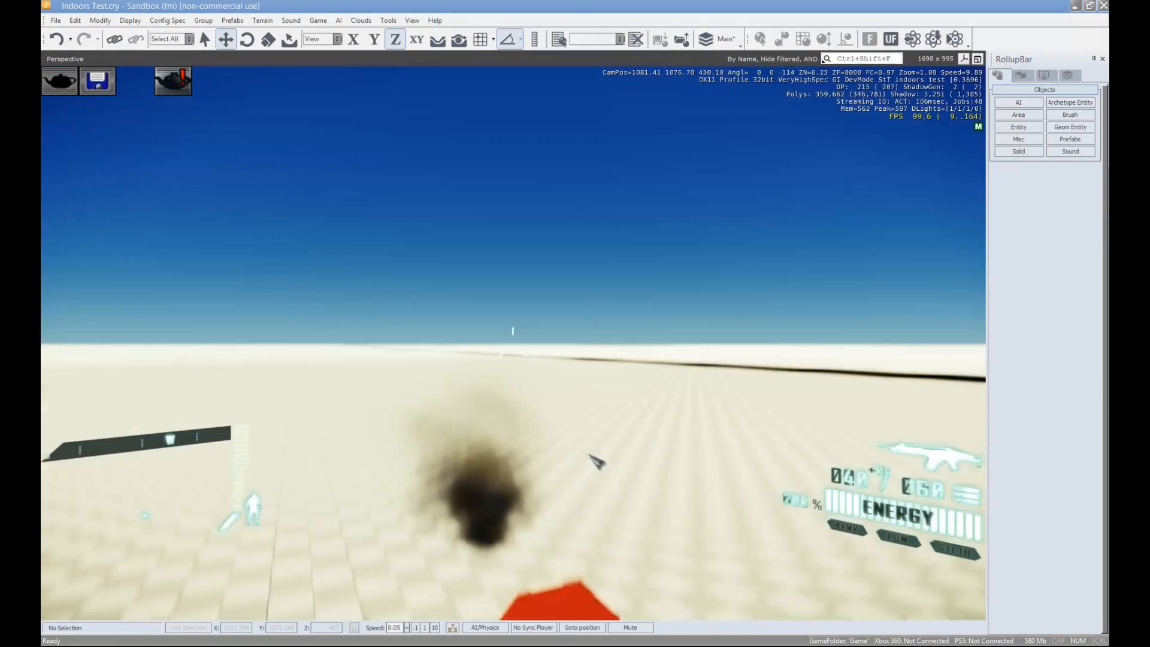
{"action": "key", "text": "w"}
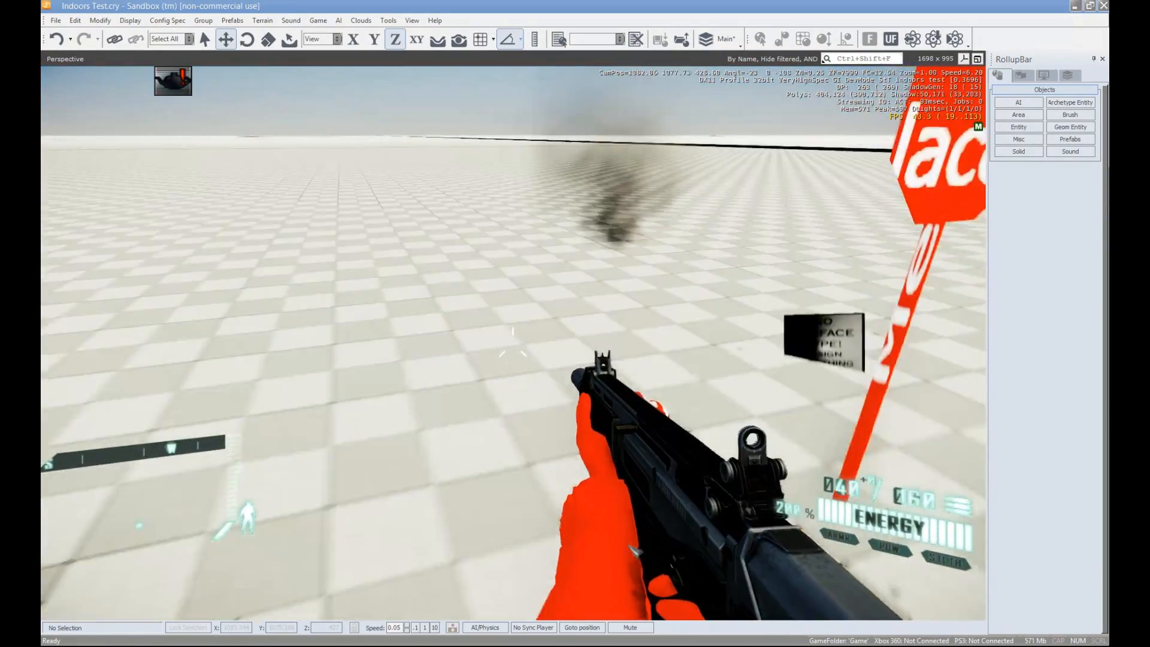
{"action": "key", "text": "Escape"}
{"action": "right_click_drag", "start_coordinate": [591, 443], "coordinate": [590, 455]}
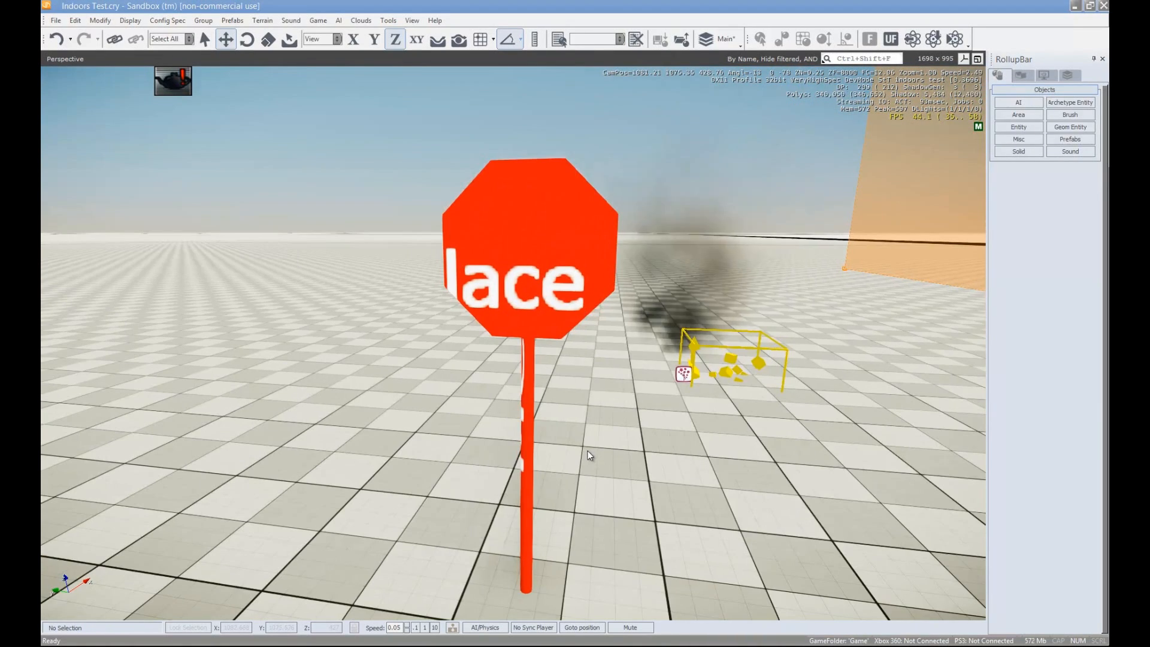
Step: Move the smoke particle effect away from the stop sign along Y to about 1069.28
{"action": "left_click", "coordinate": [710, 371]}
{"action": "left_click_drag", "start_coordinate": [599, 371], "coordinate": [1072, 383]}
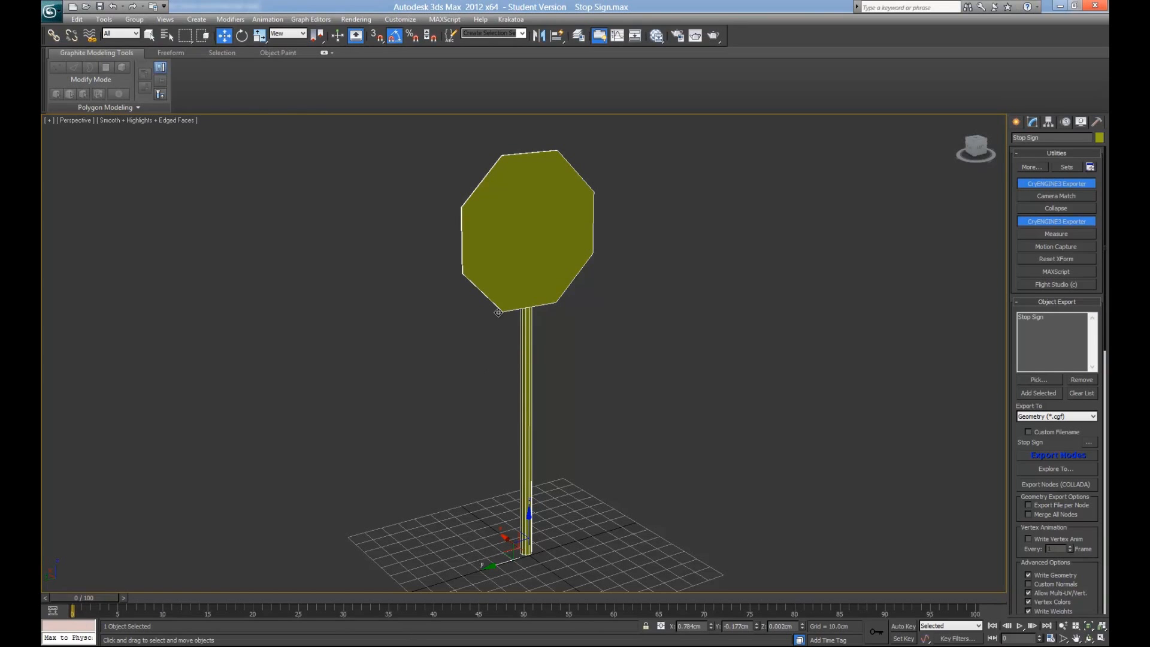
Step: Select the Stop Sign object in 3ds Max and open the Slate Material Editor, placed so the sign's face stays visible
{"action": "right_click", "coordinate": [455, 318]}
{"action": "left_click", "coordinate": [391, 355]}
{"action": "left_click", "coordinate": [426, 378]}
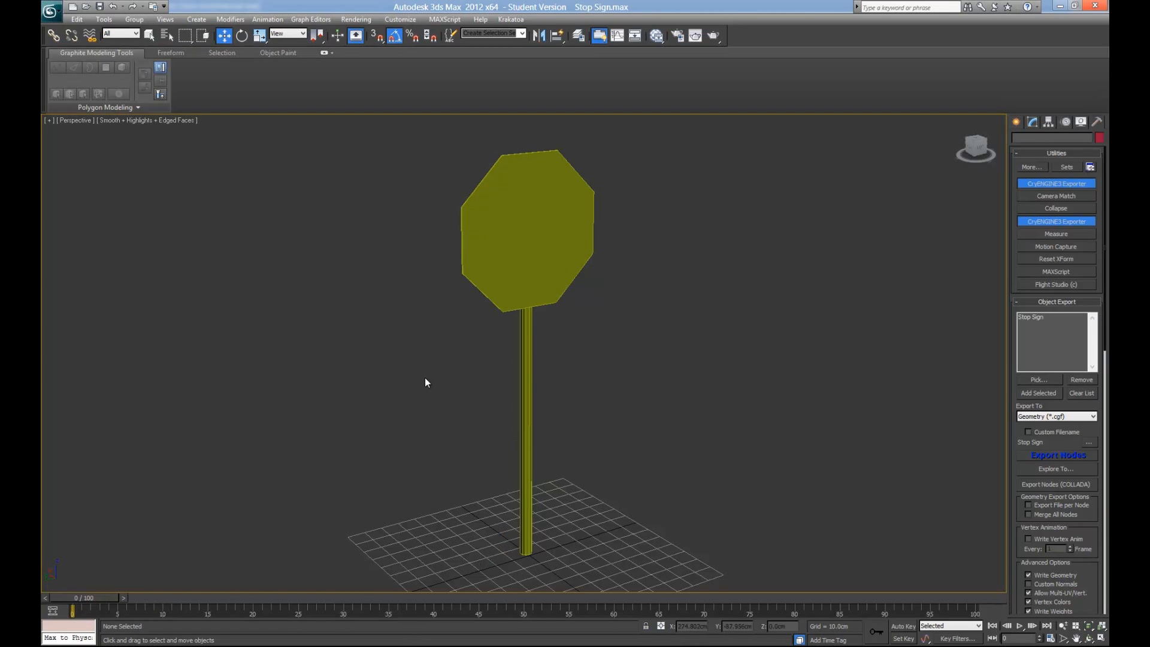
{"action": "left_click", "coordinate": [527, 264]}
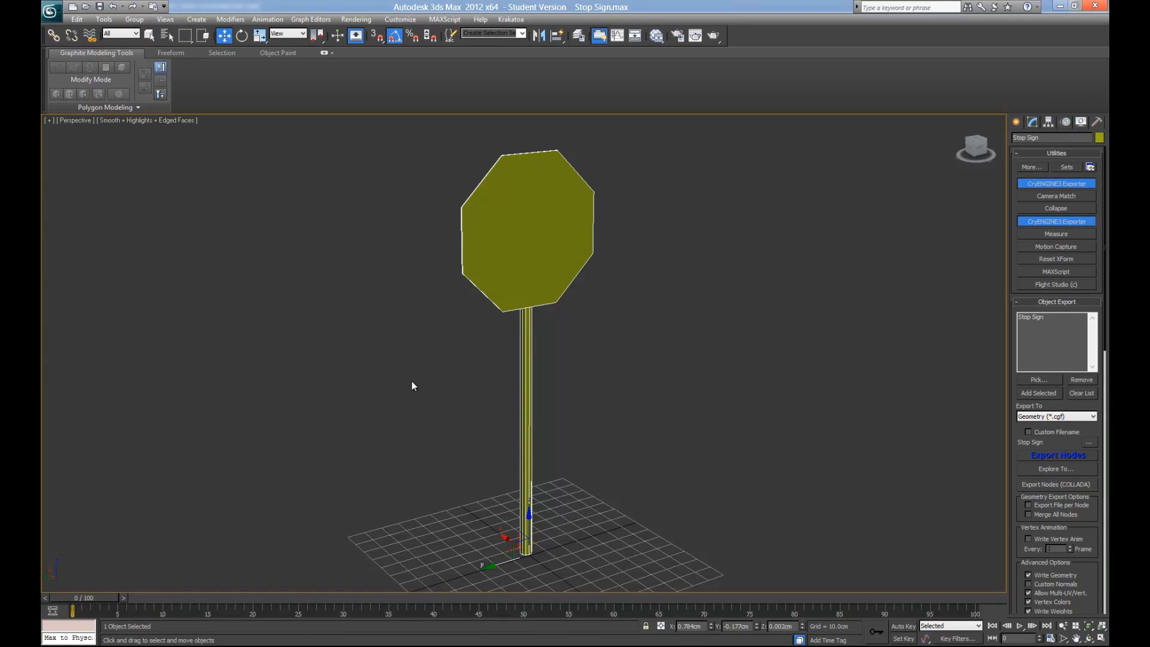
{"action": "key", "text": "m"}
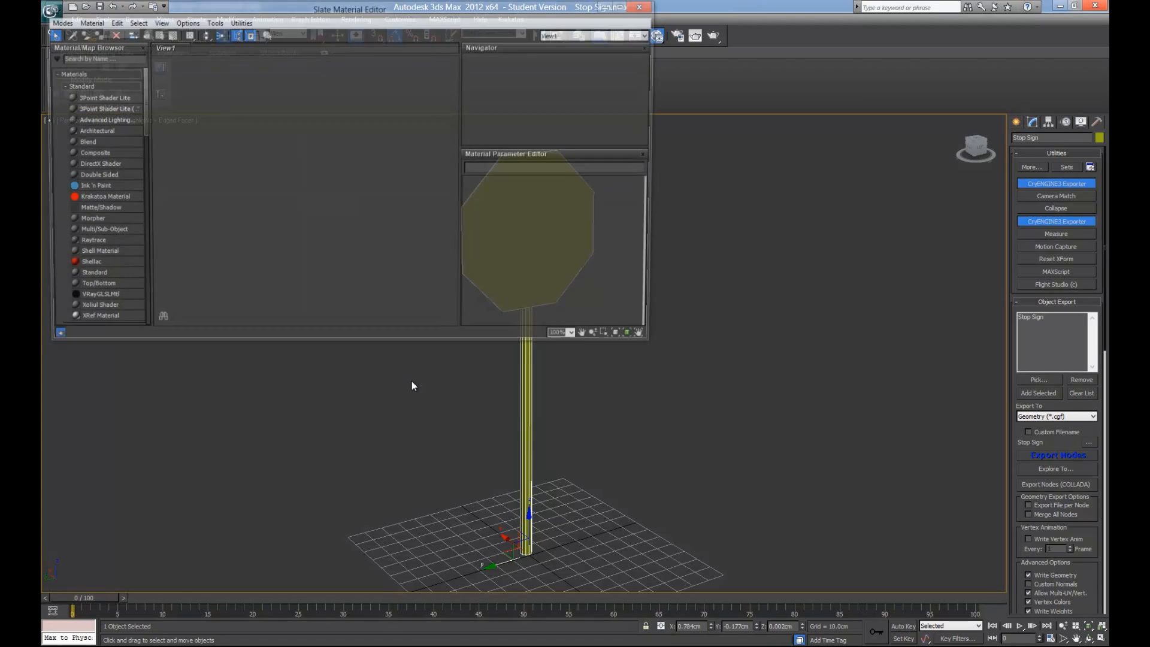
{"action": "left_click_drag", "start_coordinate": [280, 9], "coordinate": [602, 258]}
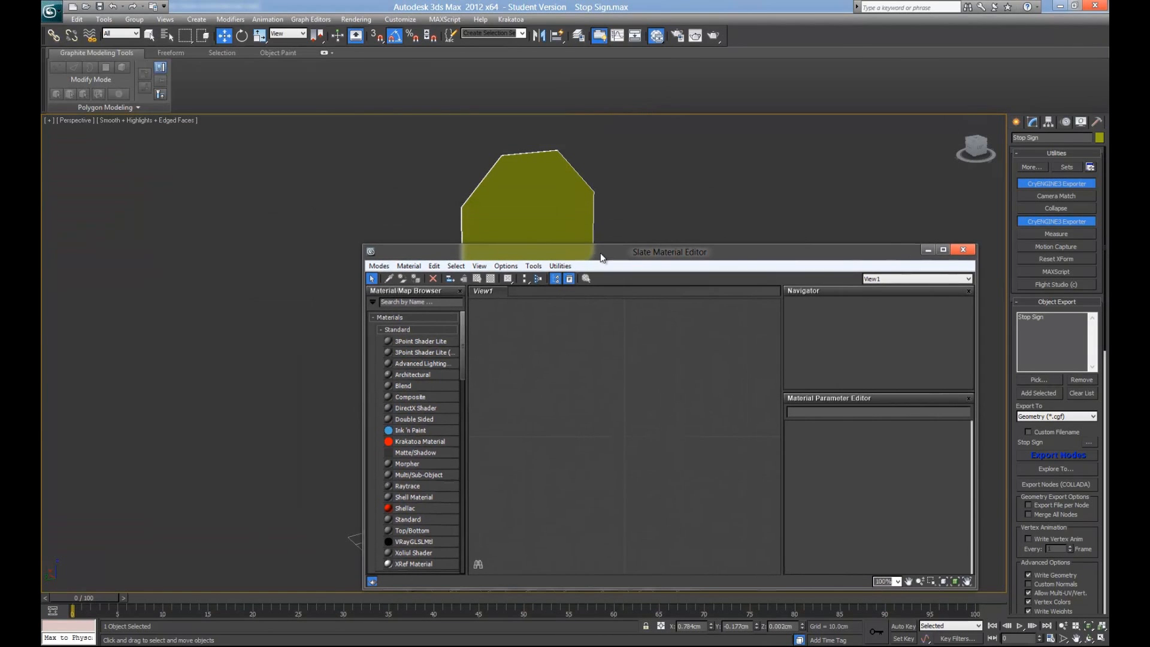
{"action": "left_click_drag", "start_coordinate": [727, 253], "coordinate": [404, 262]}
{"action": "left_click_drag", "start_coordinate": [406, 260], "coordinate": [406, 261]}
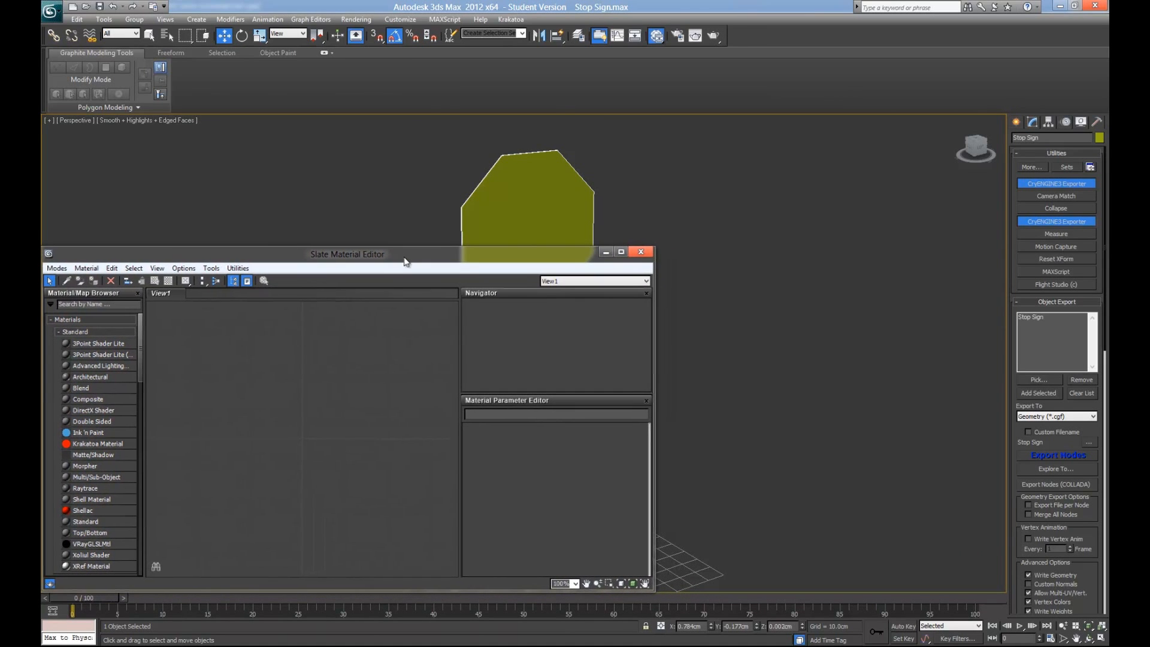
Step: Create a Standard material, assign it to the Stop Sign, and show the material's parameters
{"action": "left_click", "coordinate": [88, 533]}
{"action": "scroll", "coordinate": [90, 521], "scroll_direction": "down", "scroll_amount": 1}
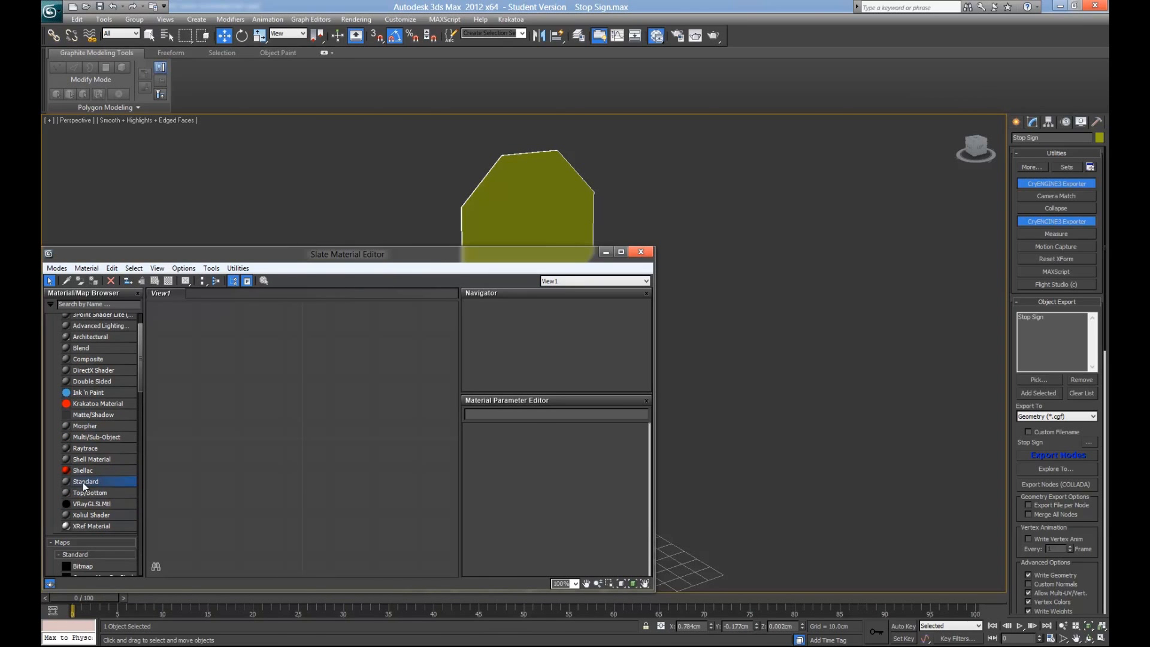
{"action": "left_click_drag", "start_coordinate": [78, 487], "coordinate": [323, 340]}
{"action": "left_click_drag", "start_coordinate": [364, 414], "coordinate": [527, 233]}
{"action": "double_click", "coordinate": [322, 345]}
Step: Change the material's shader to Crytek Shader with Physicalize enabled as Default, and close the material editor
{"action": "left_click", "coordinate": [512, 441]}
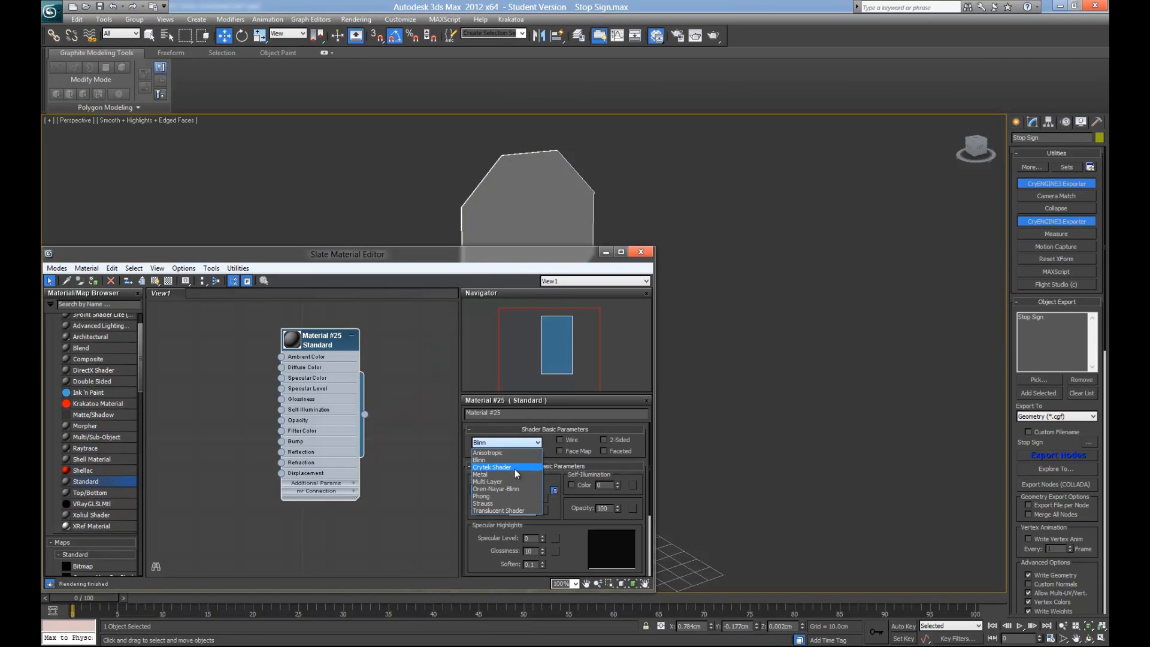
{"action": "left_click", "coordinate": [515, 467]}
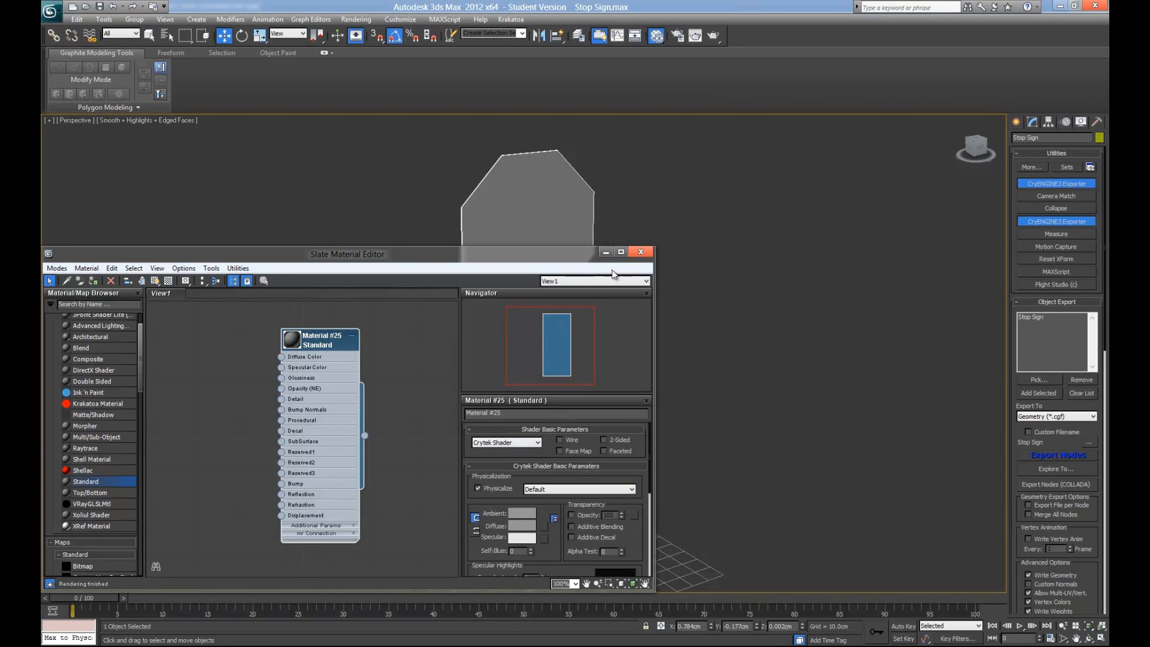
{"action": "left_click", "coordinate": [640, 252]}
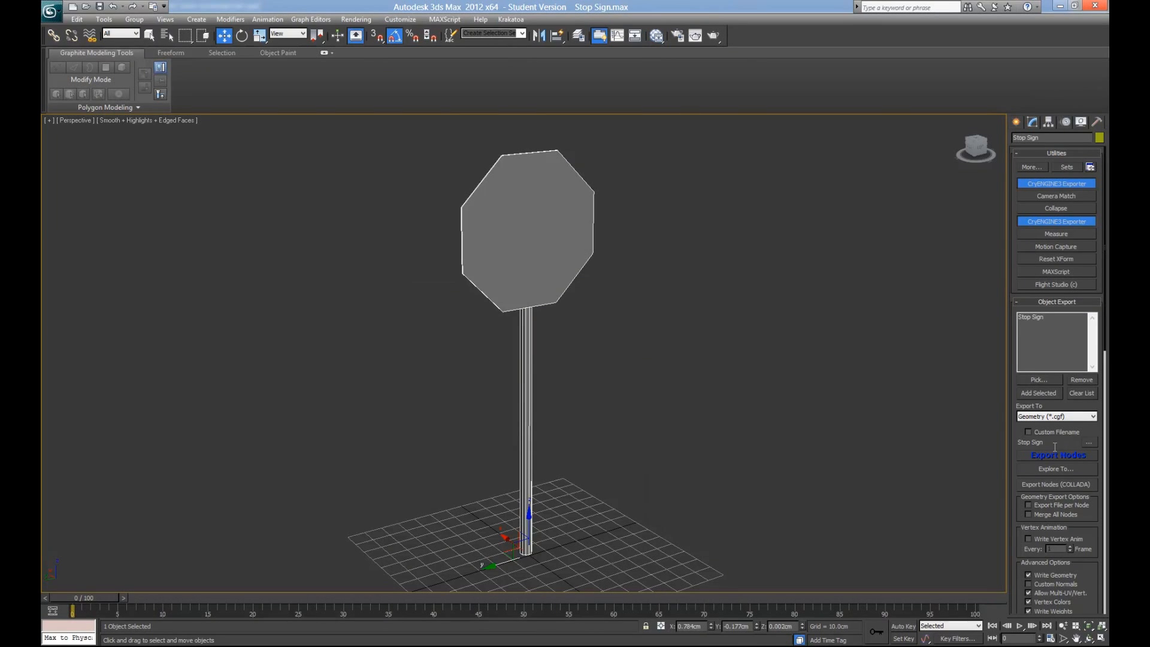
Step: Export the Stop Sign nodes again and check the placed sign in Sandbox's game mode
{"action": "left_click", "coordinate": [1056, 454]}
{"action": "left_click", "coordinate": [602, 384]}
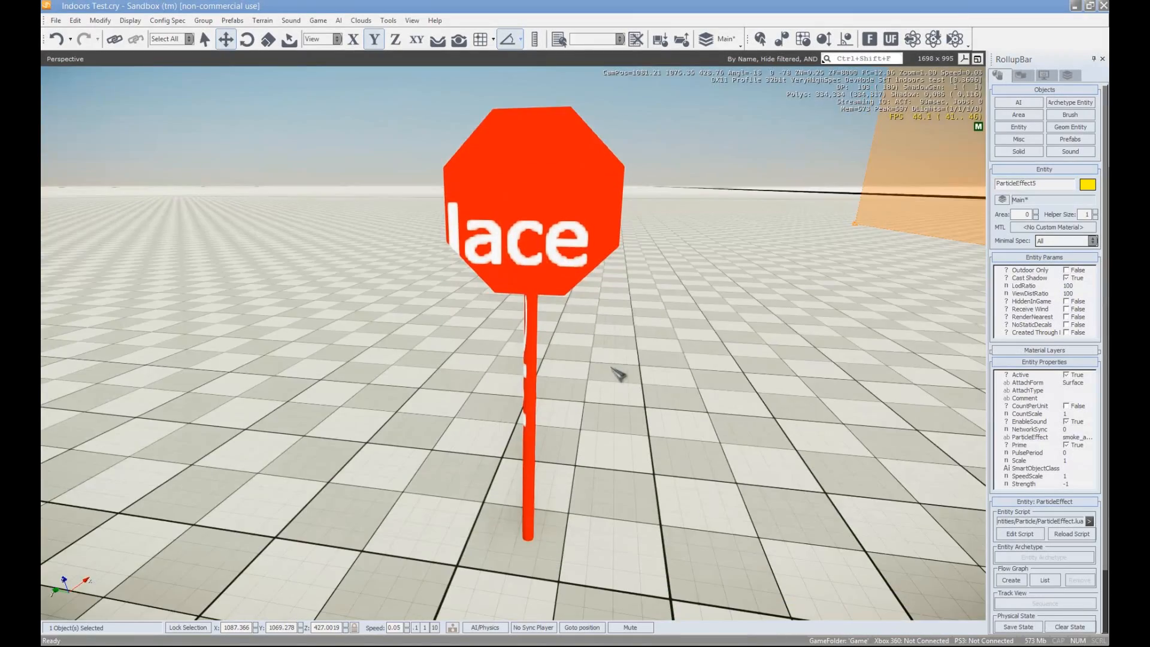
{"action": "key", "text": "ctrl+g"}
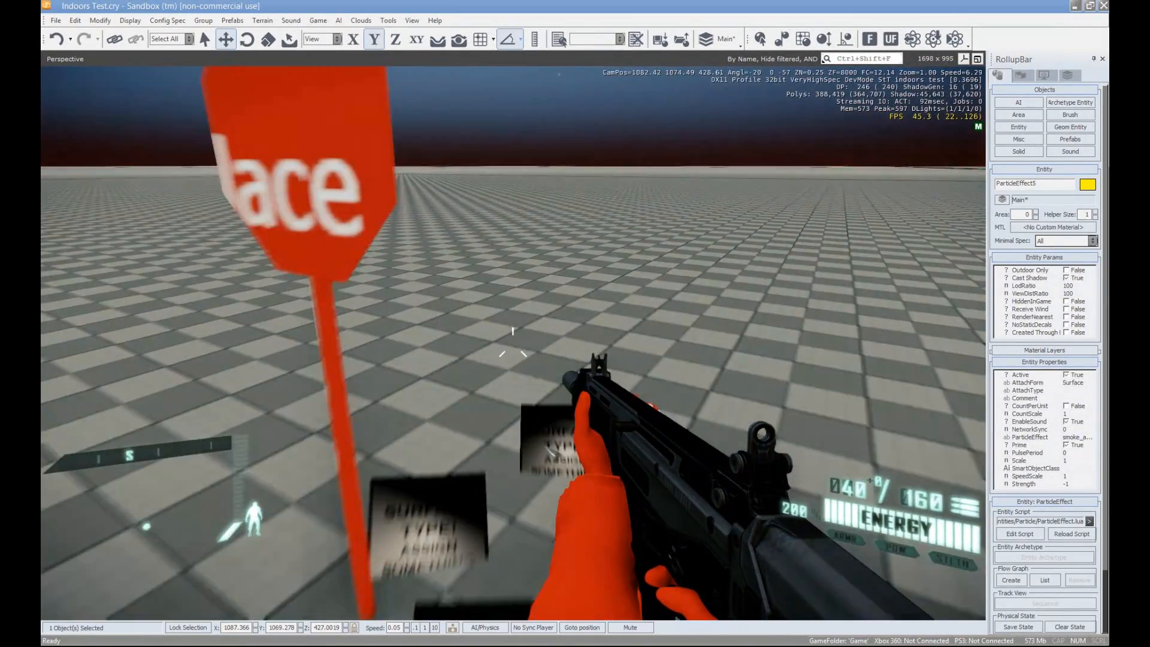
{"action": "key", "text": "Escape"}
Step: Delete the old stop sign from the level and place the re-exported stop sign as a new Geom Entity
{"action": "left_click", "coordinate": [463, 246]}
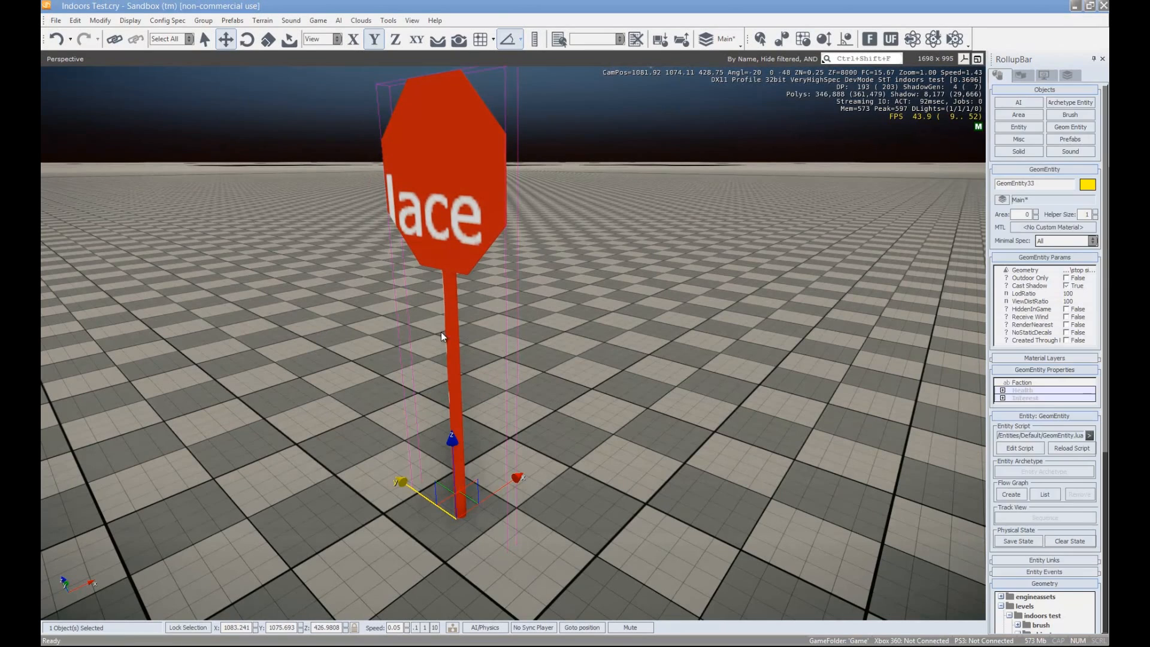
{"action": "key", "text": "Delete"}
{"action": "key", "text": "Return"}
{"action": "left_click", "coordinate": [1076, 128]}
{"action": "left_click_drag", "start_coordinate": [1039, 246], "coordinate": [427, 496]}
Step: Rotate the new stop sign to -90° about Y and lower it along Z to about 426.91
{"action": "key", "text": "2"}
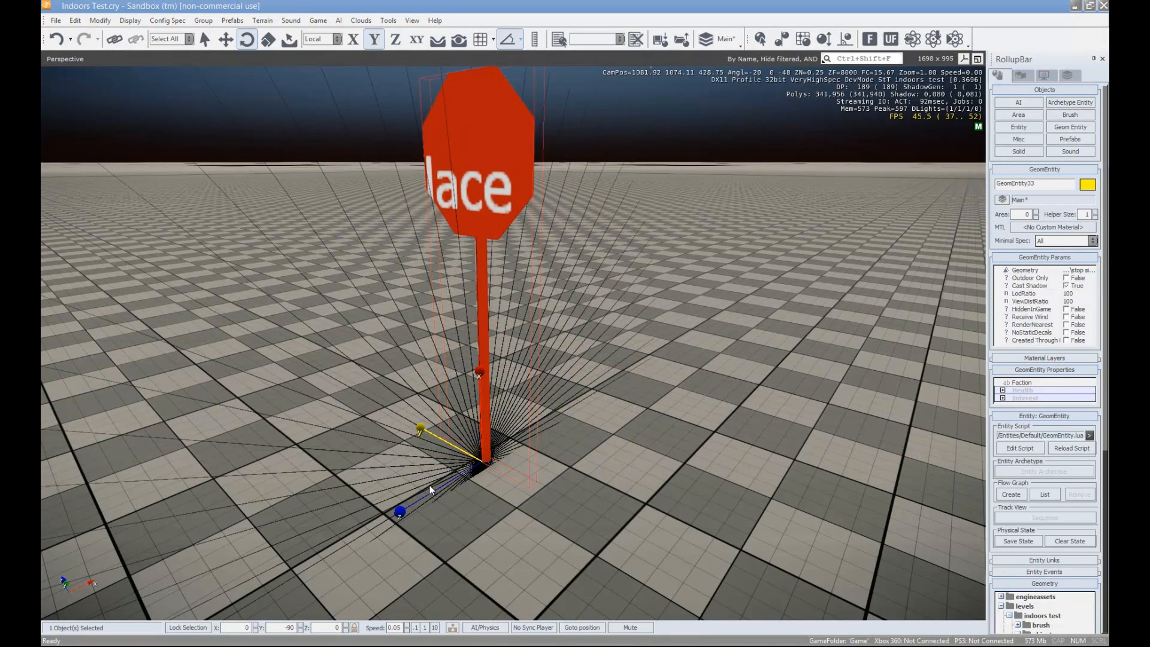
{"action": "key", "text": "1"}
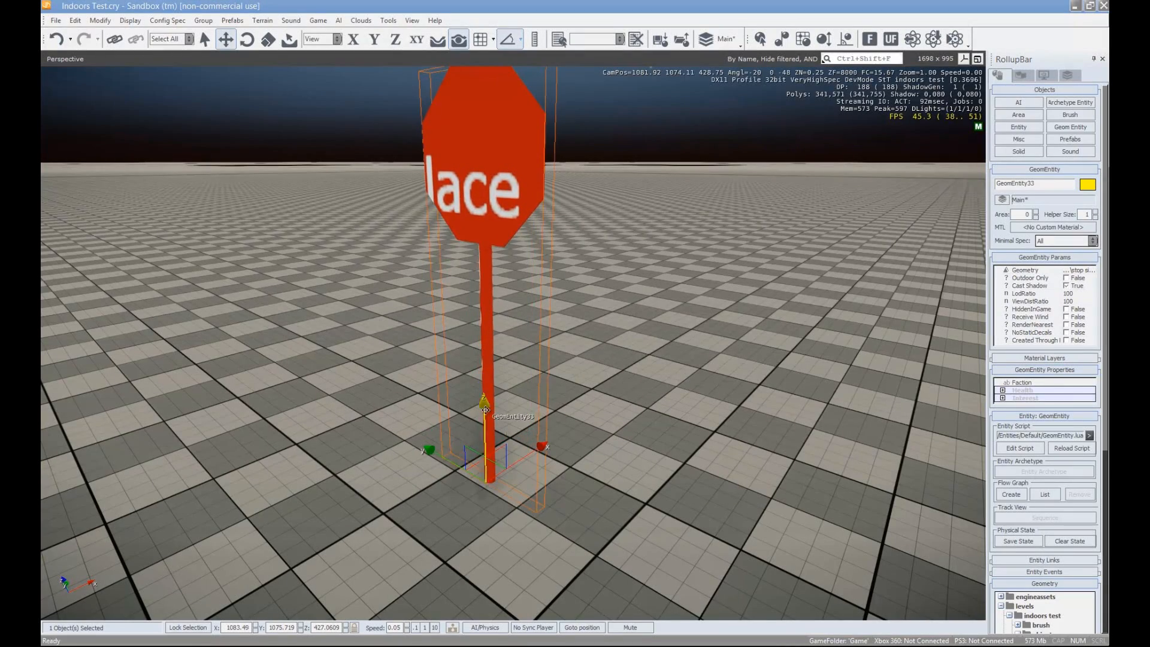
{"action": "left_click_drag", "start_coordinate": [484, 404], "coordinate": [486, 427]}
Step: Test the re-exported stop sign in game mode by walking around it and firing at it, and return to the editor
{"action": "key", "text": "ctrl+g"}
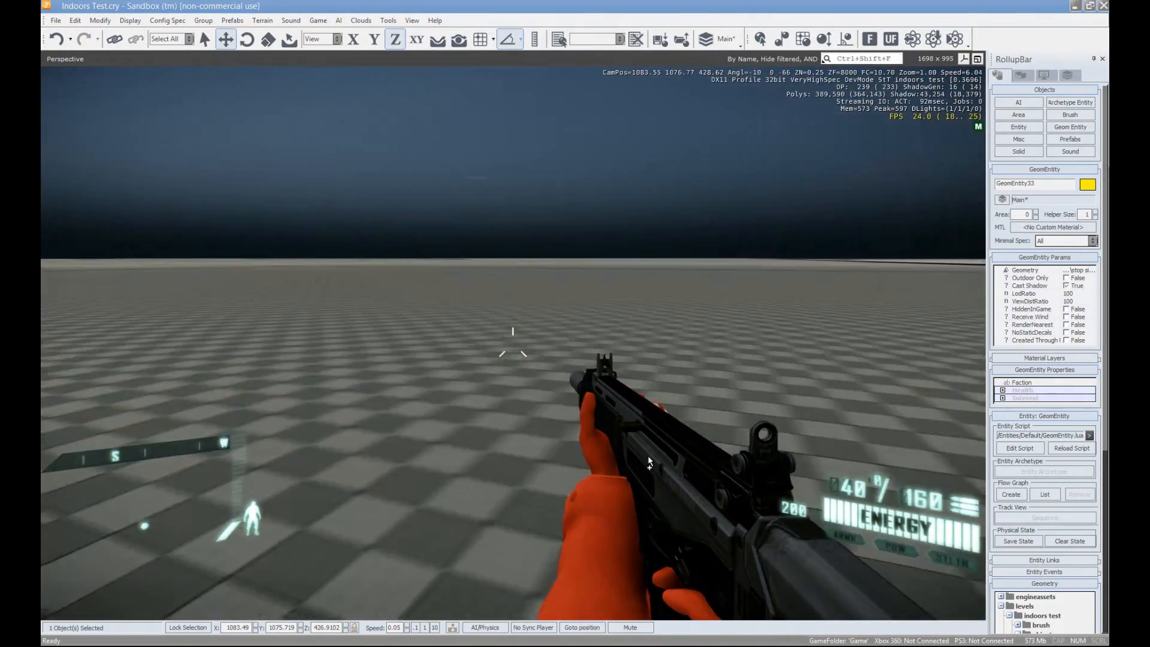
{"action": "key", "text": "w"}
{"action": "key", "text": "d"}
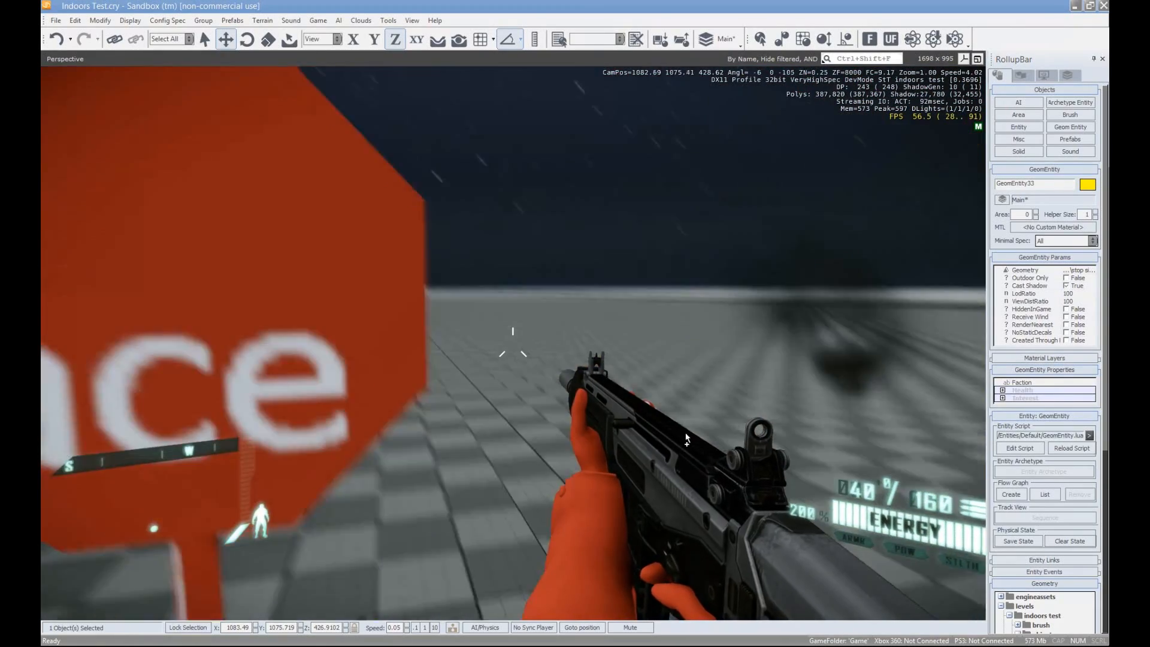
{"action": "left_click", "coordinate": [513, 345]}
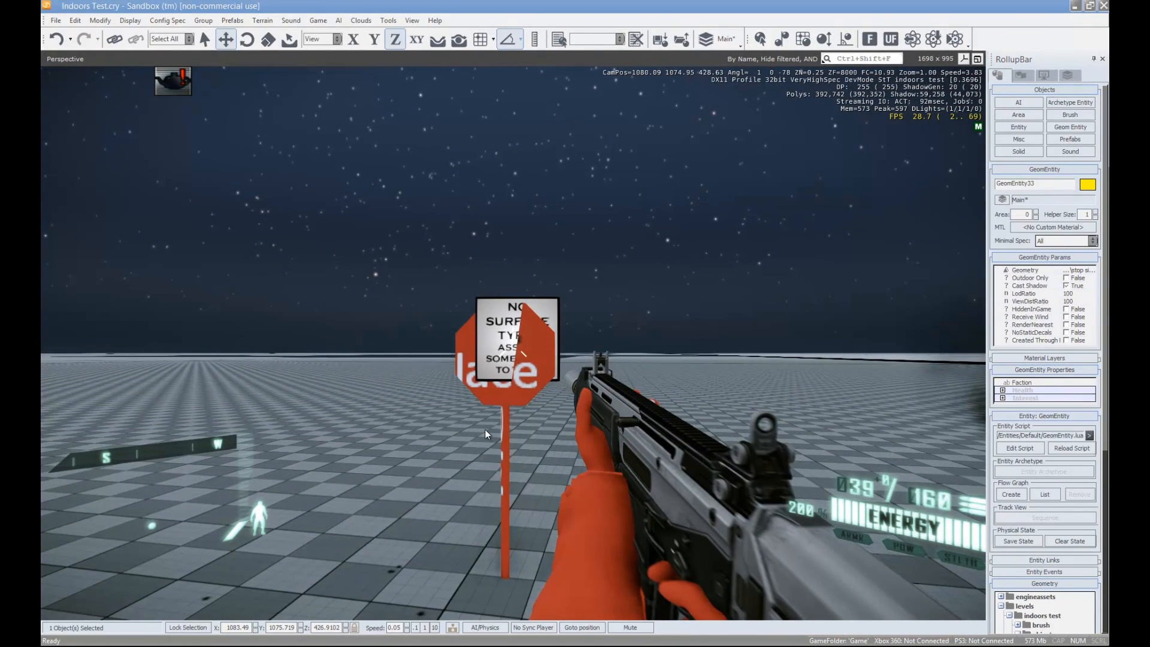
{"action": "key", "text": "Escape"}
Step: Approach the stop sign in the level and select it
{"action": "key", "text": "w"}
{"action": "key", "text": "a"}
{"action": "mouse_move", "coordinate": [692, 454]}
{"action": "right_mouse_down"}
{"action": "mouse_move", "coordinate": [677, 452]}
{"action": "mouse_move", "coordinate": [696, 448]}
{"action": "right_mouse_up"}
{"action": "key", "text": "w"}
{"action": "key", "text": "a"}
{"action": "key", "text": "s"}
{"action": "key", "text": "w"}
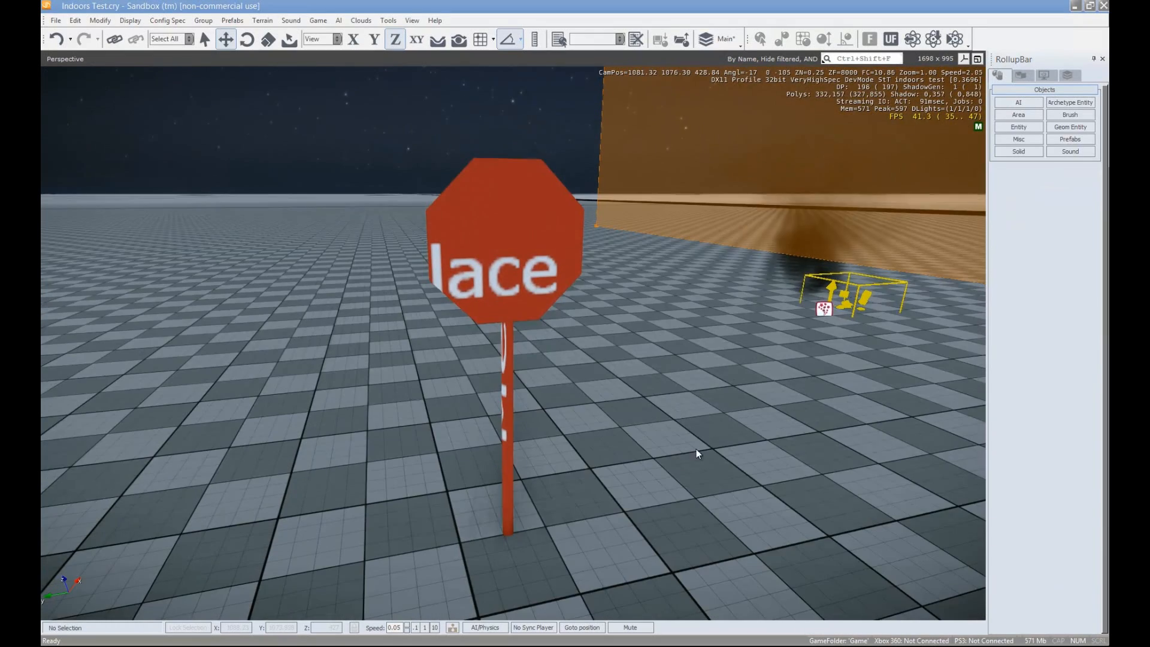
{"action": "left_click", "coordinate": [559, 243]}
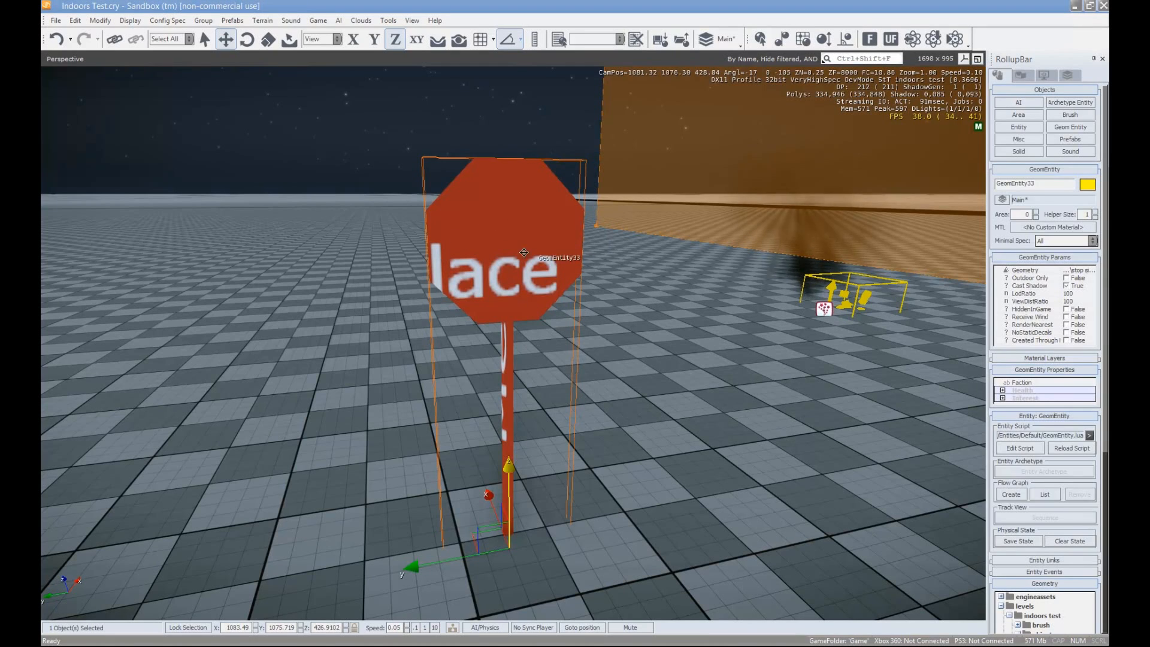
{"action": "left_click", "coordinate": [446, 185]}
{"action": "left_click", "coordinate": [456, 210]}
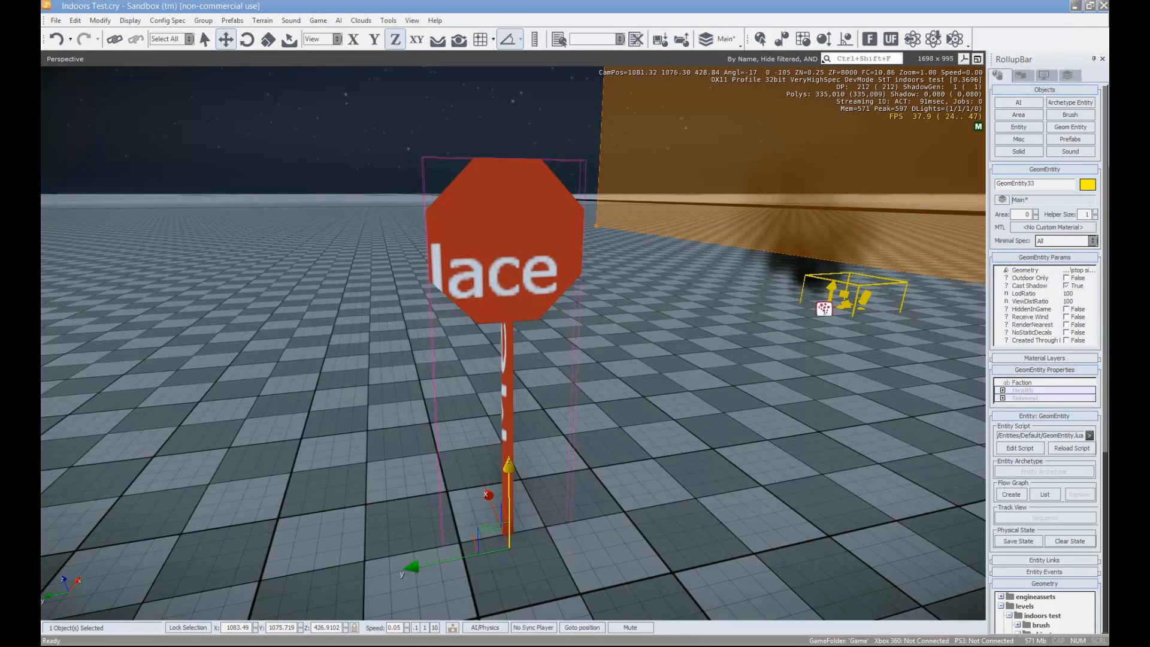
Step: Assign the Stop Sign Material Tutorial material from Indoors Test's Stop Sign textures folder to the selected stop sign
{"action": "right_click_drag", "start_coordinate": [634, 369], "coordinate": [631, 369]}
{"action": "key", "text": "w"}
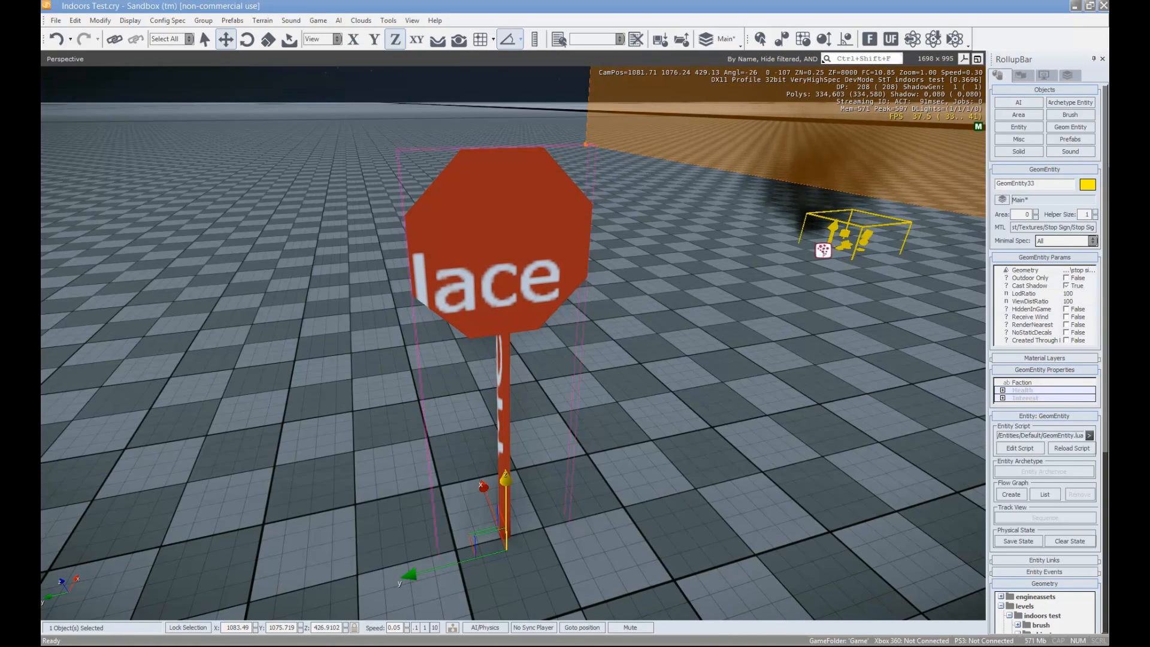
{"action": "key", "text": "m"}
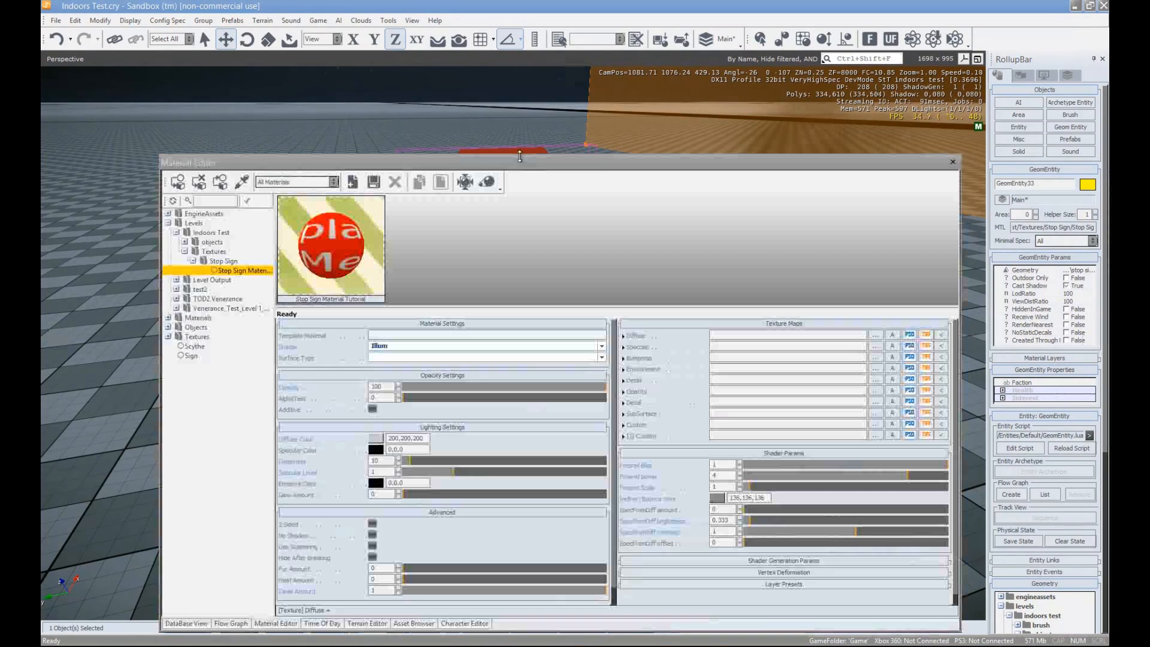
{"action": "left_click_drag", "start_coordinate": [514, 166], "coordinate": [508, 115]}
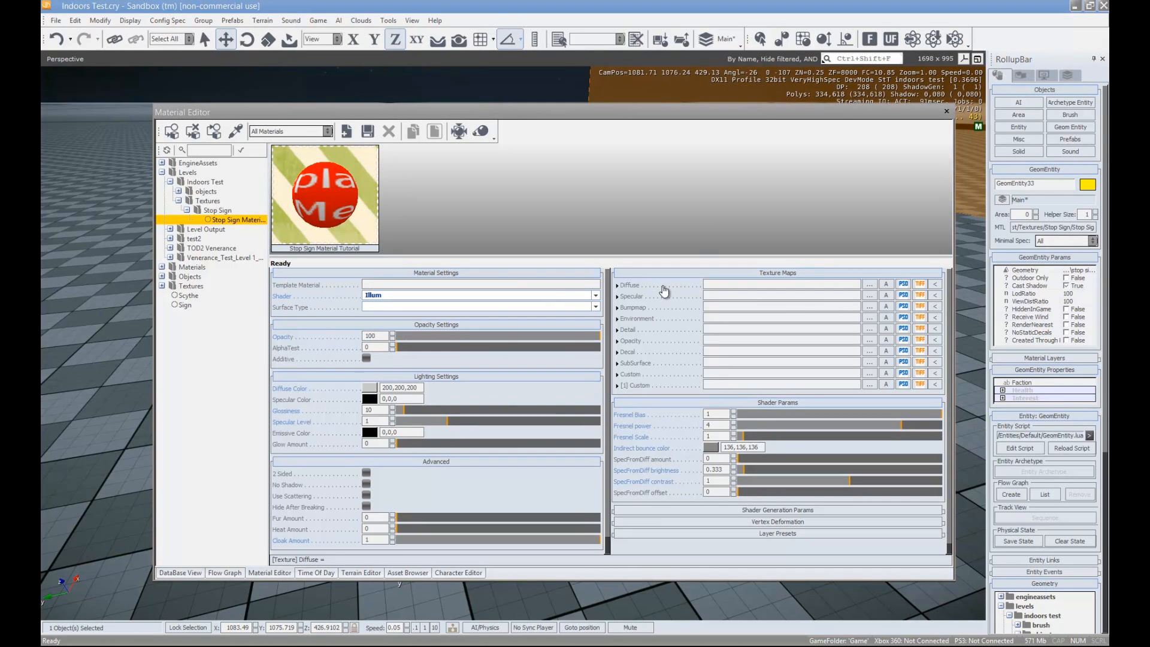
{"action": "right_click", "coordinate": [242, 222]}
{"action": "left_click", "coordinate": [306, 305]}
Step: Narrow the Material Editor and move it aside so the stop sign is in view beside it
{"action": "left_click_drag", "start_coordinate": [154, 212], "coordinate": [448, 238]}
{"action": "left_click_drag", "start_coordinate": [673, 112], "coordinate": [818, 128]}
{"action": "middle_click_drag", "start_coordinate": [512, 202], "coordinate": [516, 197]}
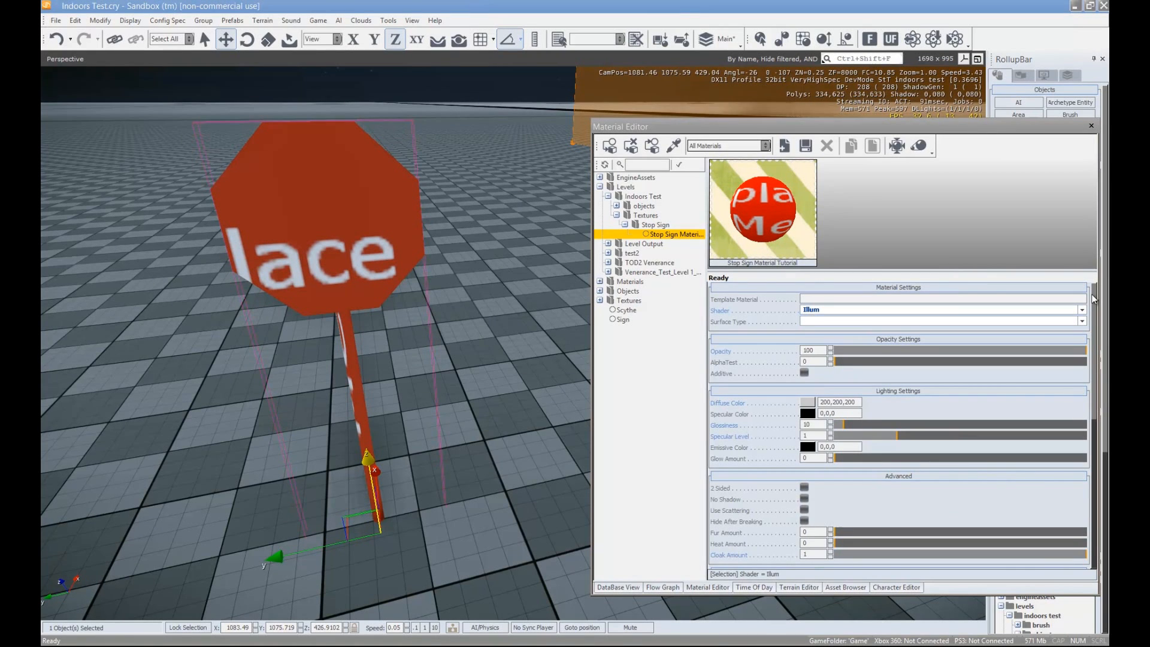
Step: Set the level's time of day to about 15:18 and return to the stop sign's material settings
{"action": "left_click", "coordinate": [735, 587]}
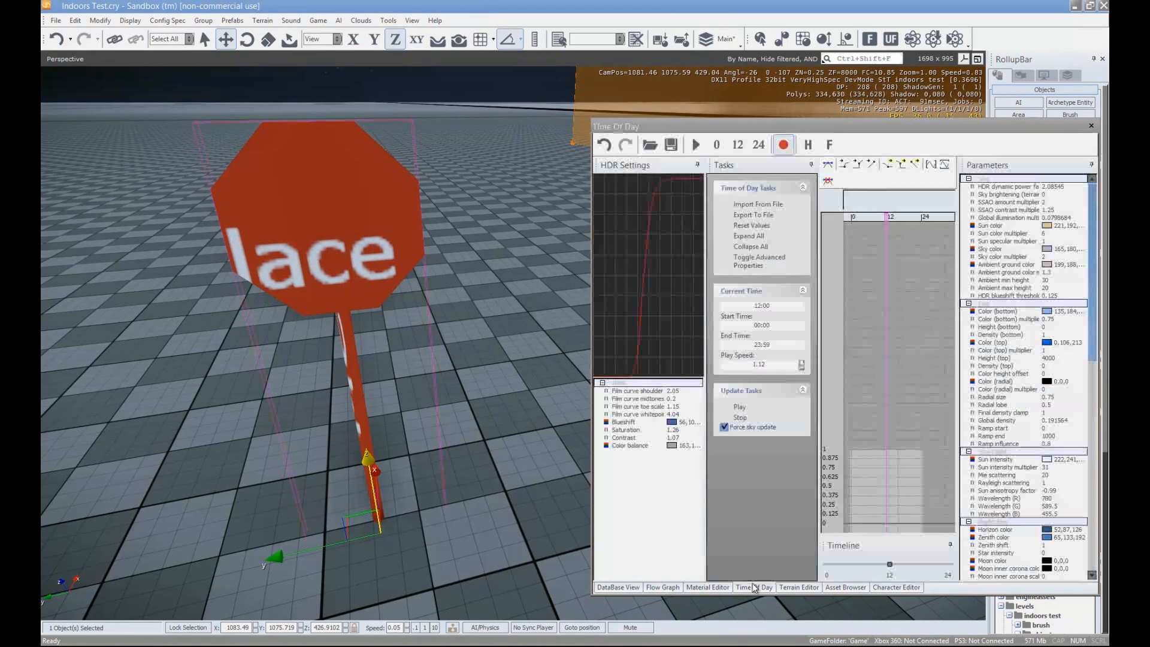
{"action": "left_click_drag", "start_coordinate": [891, 218], "coordinate": [897, 220]}
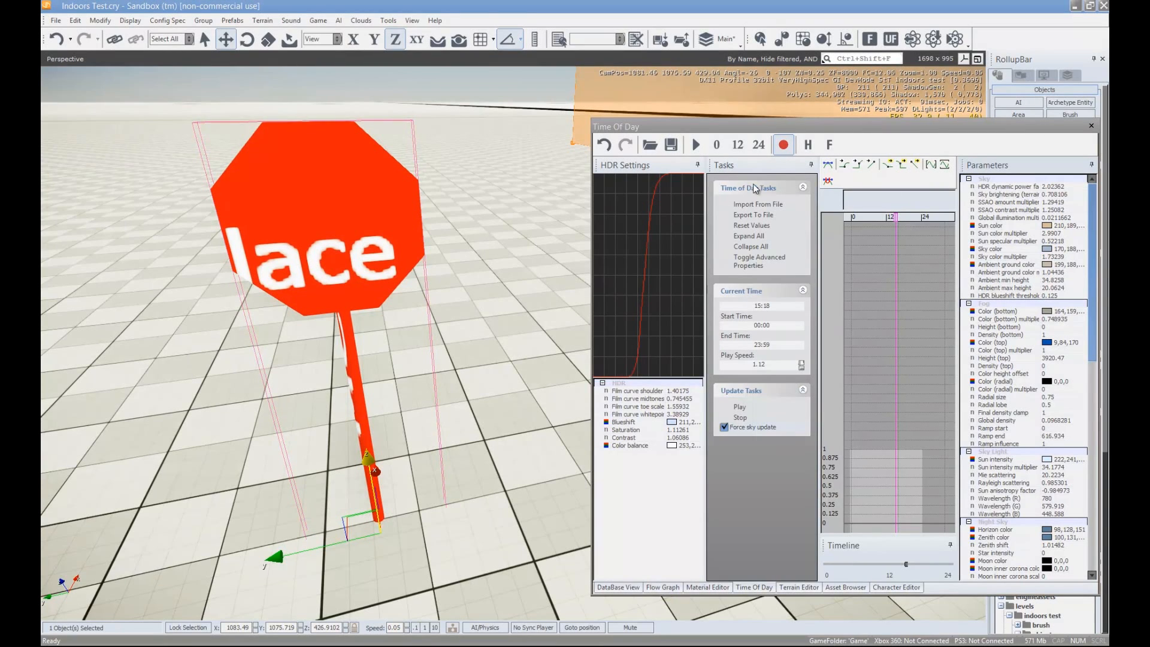
{"action": "left_click", "coordinate": [714, 587]}
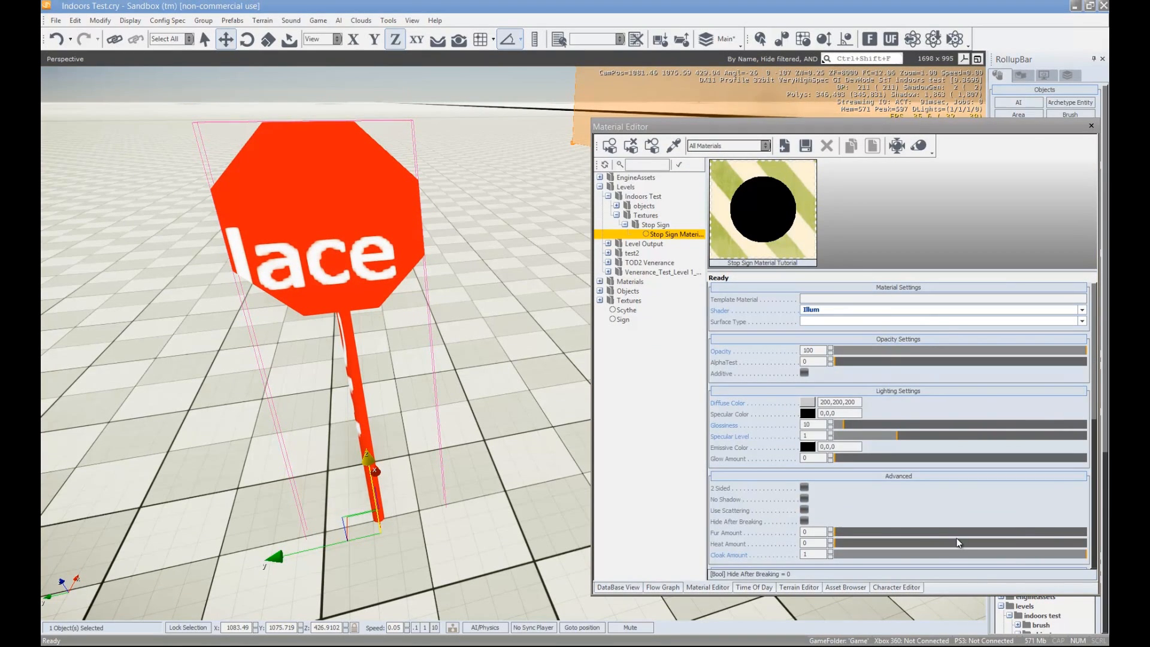
Step: Load Stopsign_diff.tif from the game's Textures/Stop Sign Textures folder as the material's Diffuse map
{"action": "scroll", "coordinate": [1097, 355], "scroll_direction": "down", "scroll_amount": 6}
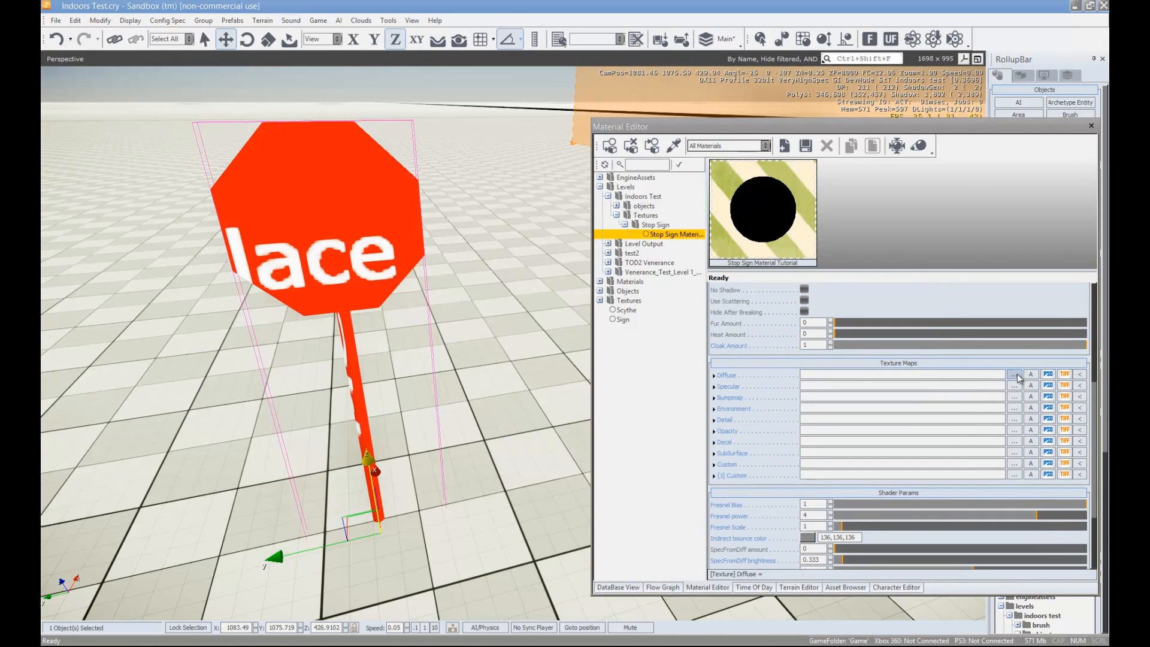
{"action": "left_click", "coordinate": [1014, 375]}
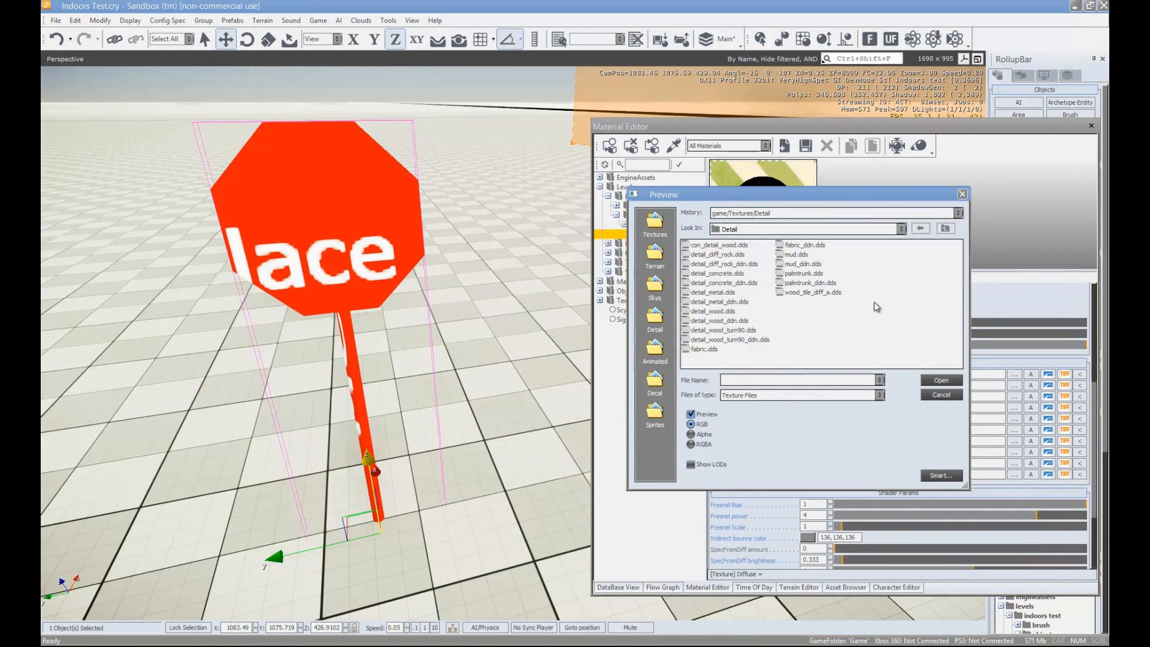
{"action": "left_click", "coordinate": [958, 213]}
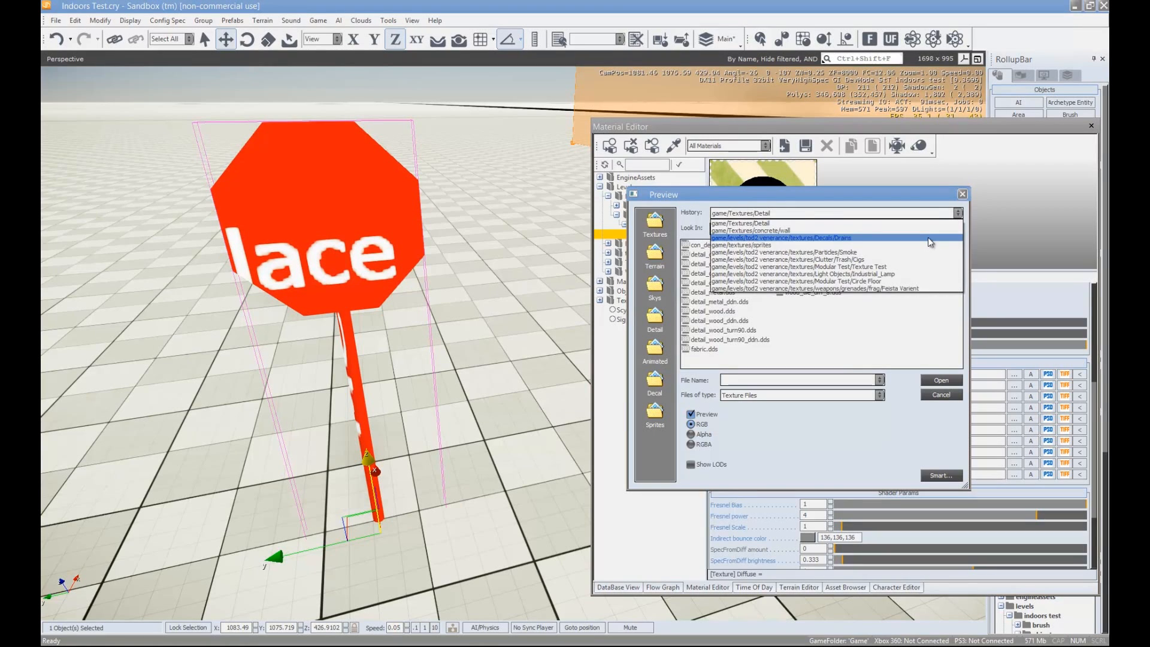
{"action": "left_click", "coordinate": [929, 237]}
{"action": "left_click", "coordinate": [945, 229]}
{"action": "left_click", "coordinate": [944, 228]}
{"action": "left_click", "coordinate": [945, 229]}
{"action": "left_click", "coordinate": [945, 229]}
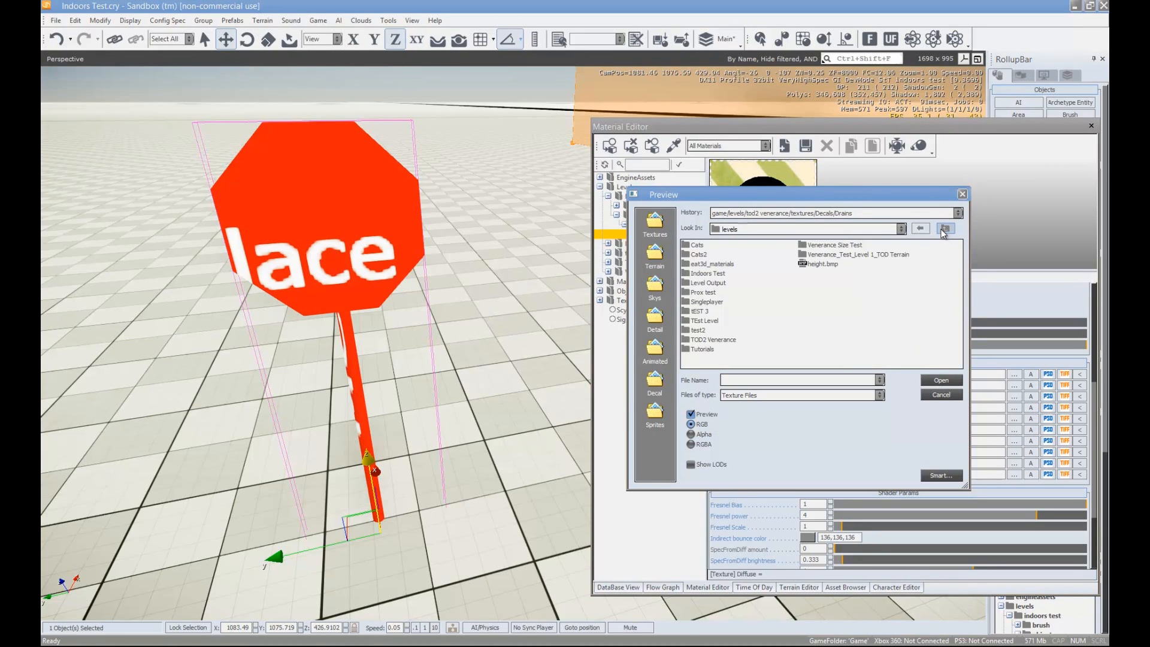
{"action": "left_click", "coordinate": [945, 229]}
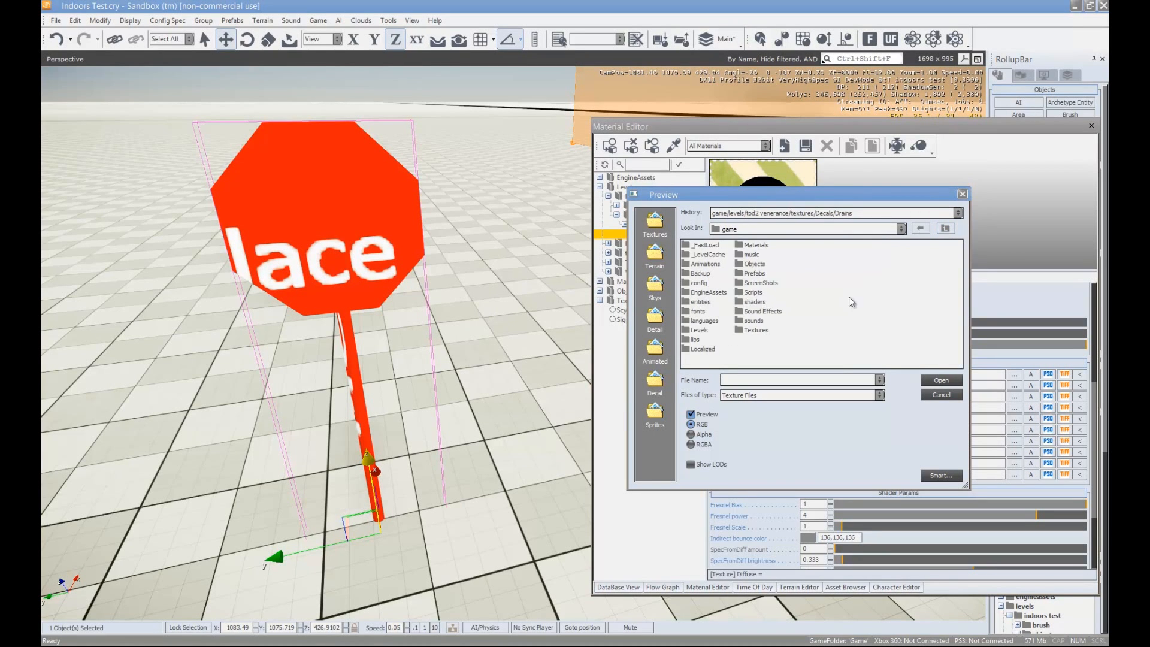
{"action": "double_click", "coordinate": [760, 332]}
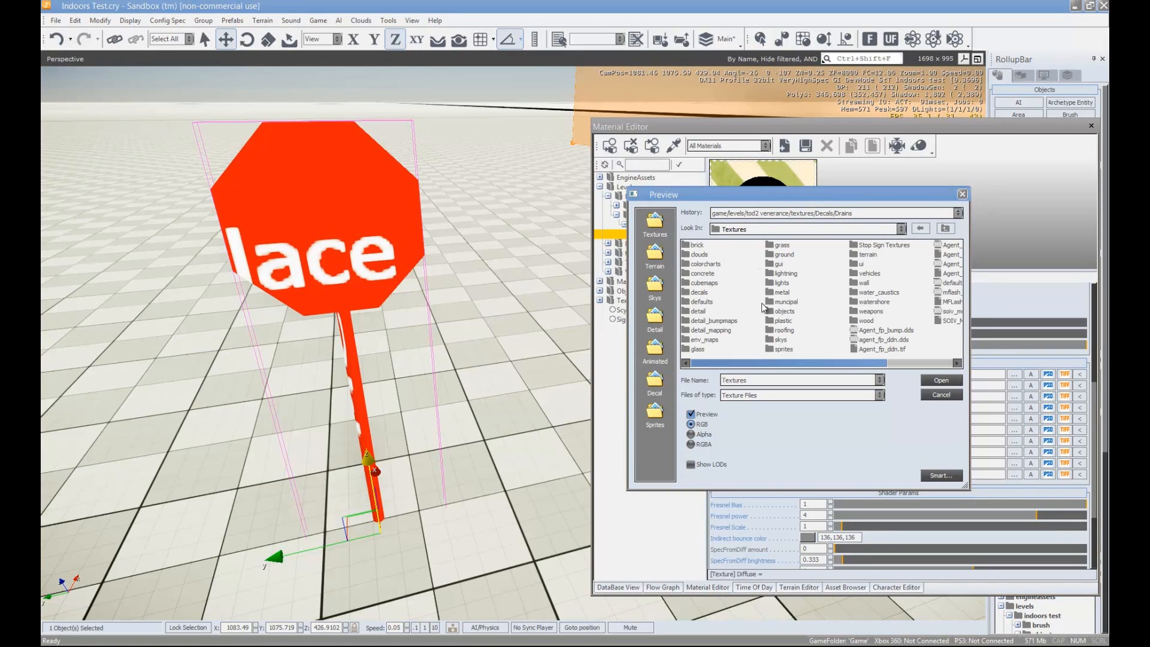
{"action": "double_click", "coordinate": [885, 247]}
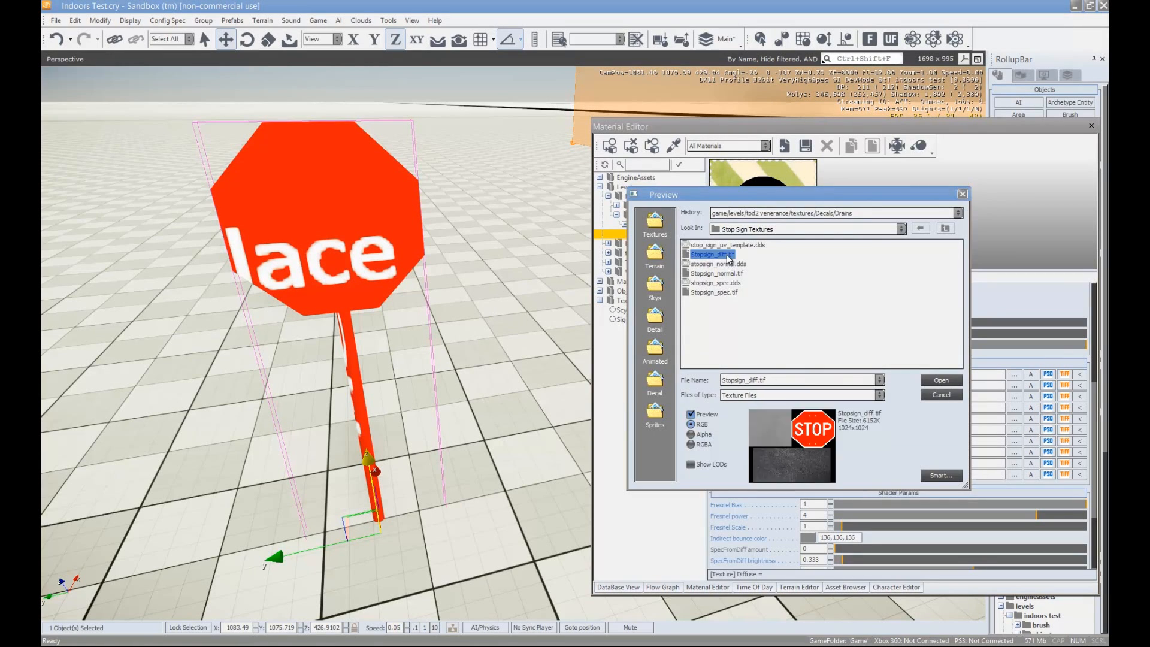
{"action": "double_click", "coordinate": [718, 255]}
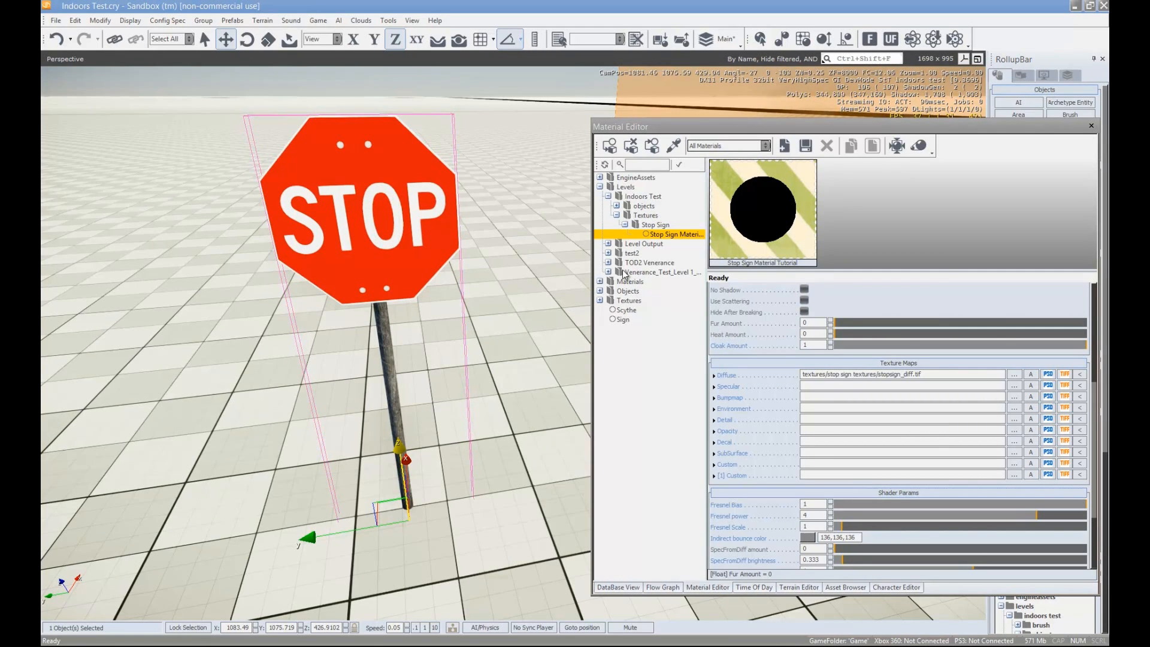
Step: Load Stopsign_spec.tif as the material's Specular map and Stopsign_normal.tif as its Bumpmap
{"action": "left_click", "coordinate": [1012, 387]}
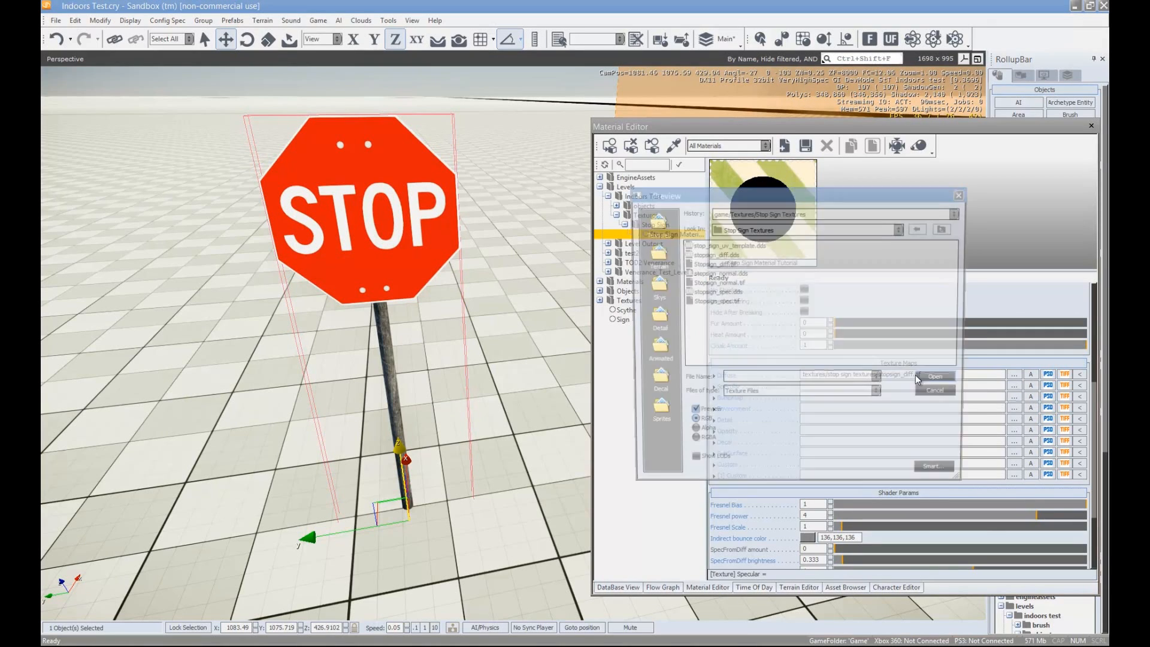
{"action": "double_click", "coordinate": [716, 301]}
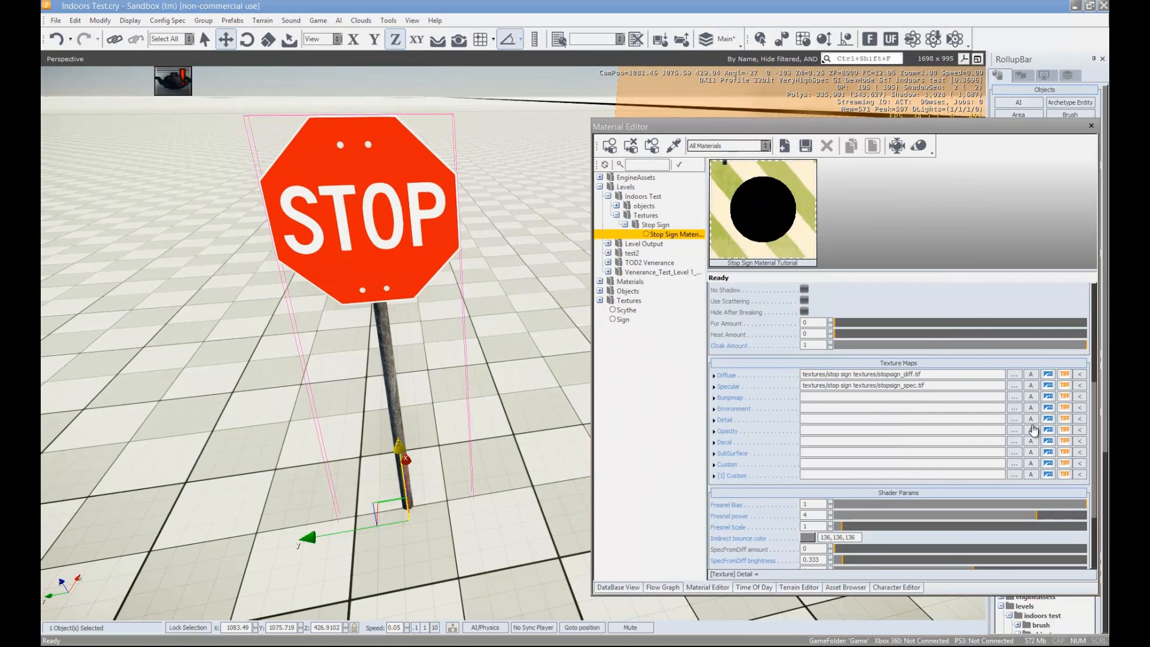
{"action": "mouse_move", "coordinate": [1008, 415]}
{"action": "left_click", "coordinate": [1014, 398]}
{"action": "double_click", "coordinate": [717, 283]}
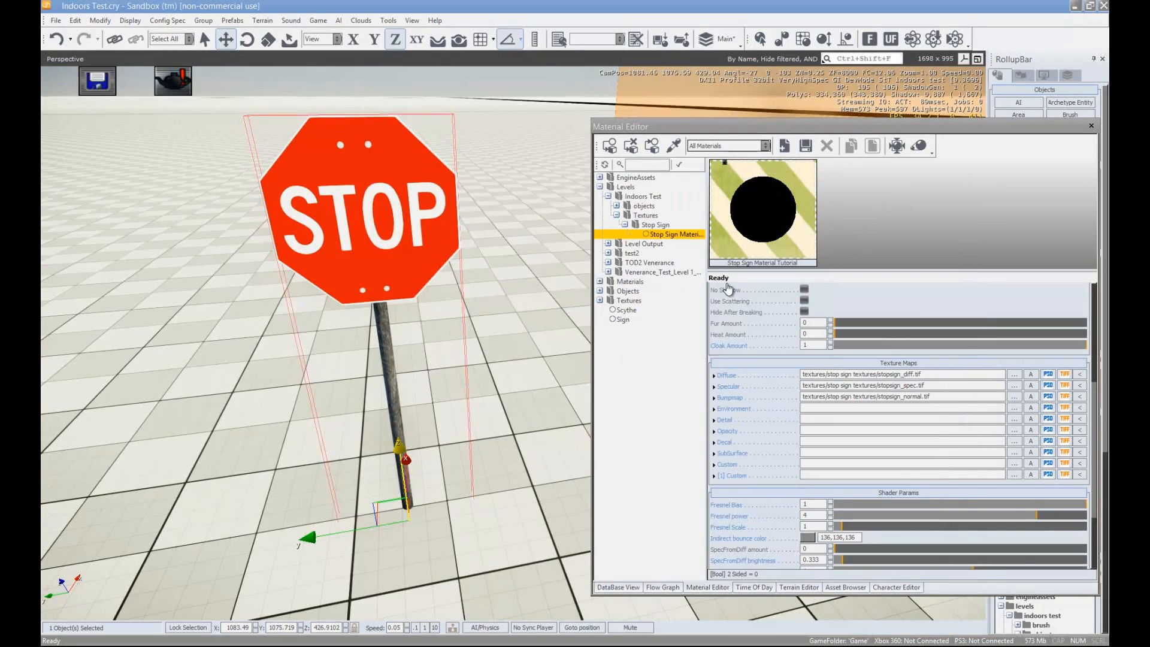
Step: Set the stop sign material's surface type to metal
{"action": "mouse_move", "coordinate": [454, 358]}
{"action": "right_mouse_down"}
{"action": "mouse_move", "coordinate": [455, 345]}
{"action": "mouse_move", "coordinate": [460, 375]}
{"action": "mouse_move", "coordinate": [456, 361]}
{"action": "right_mouse_up"}
{"action": "key", "text": "a"}
{"action": "key", "text": "w"}
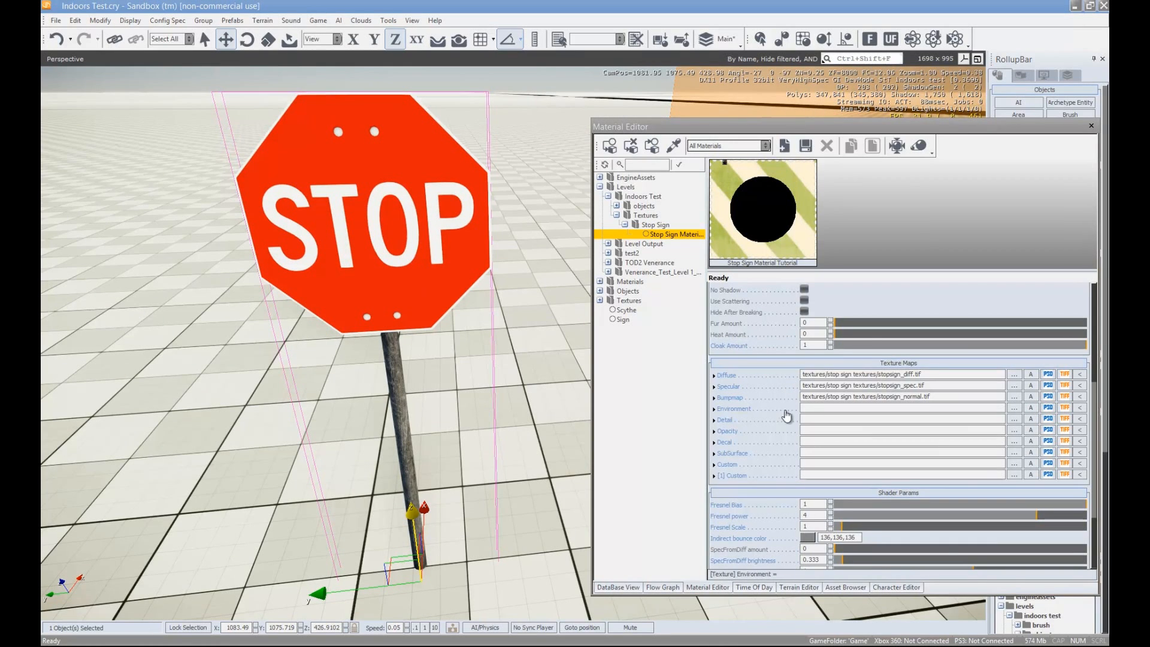
{"action": "scroll", "coordinate": [758, 387], "scroll_direction": "up", "scroll_amount": 2}
{"action": "scroll", "coordinate": [758, 386], "scroll_direction": "up", "scroll_amount": 4}
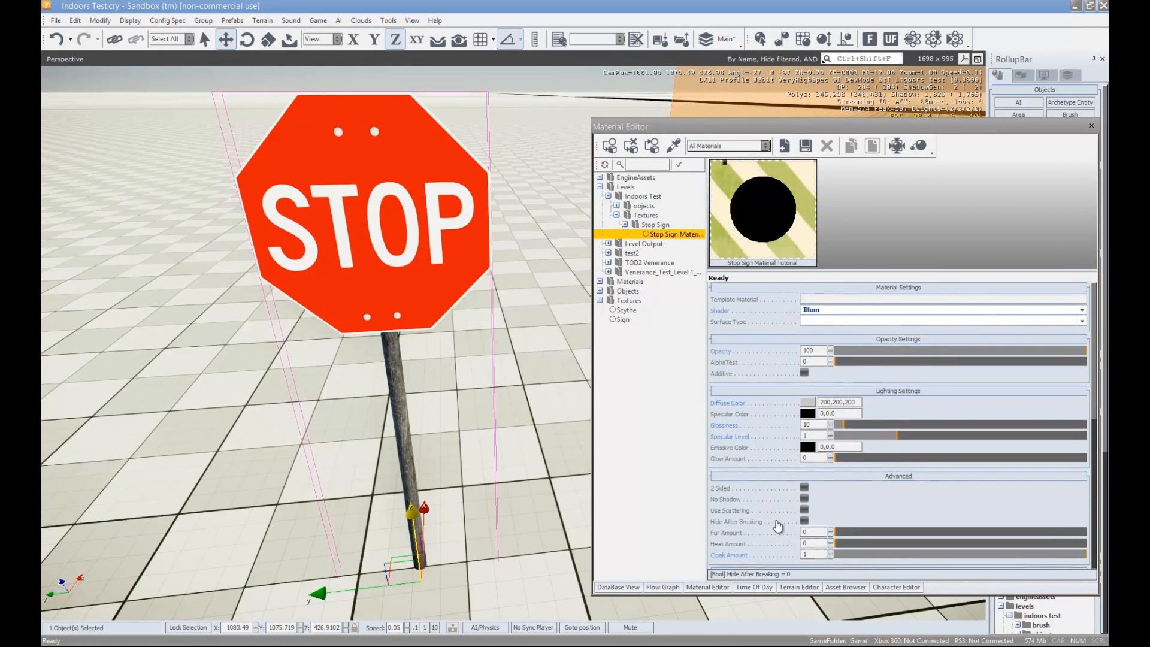
{"action": "left_click", "coordinate": [827, 326]}
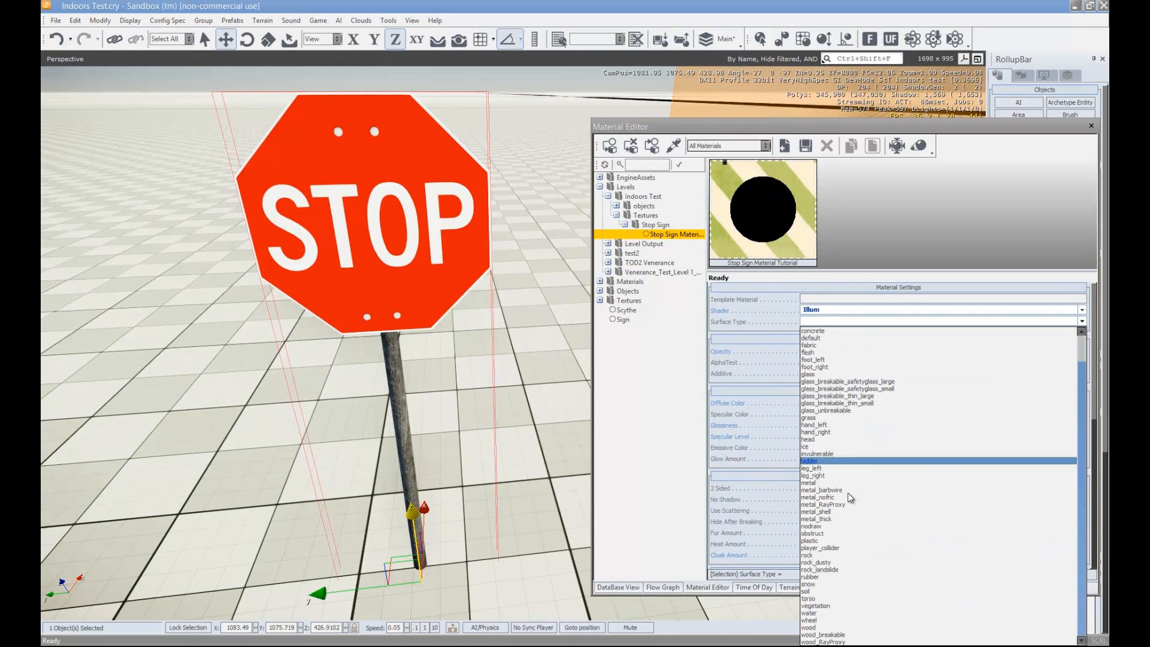
{"action": "left_click", "coordinate": [834, 483]}
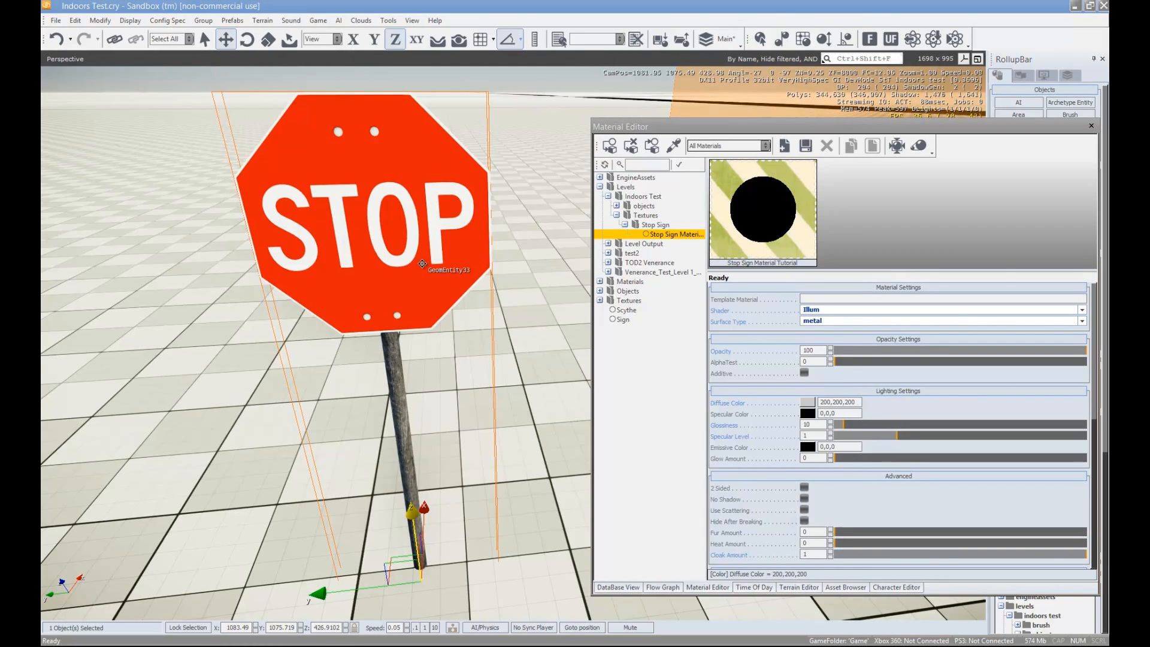
Step: Review the available surface types and shaders for the material, keeping the Illum shader
{"action": "left_click", "coordinate": [941, 322]}
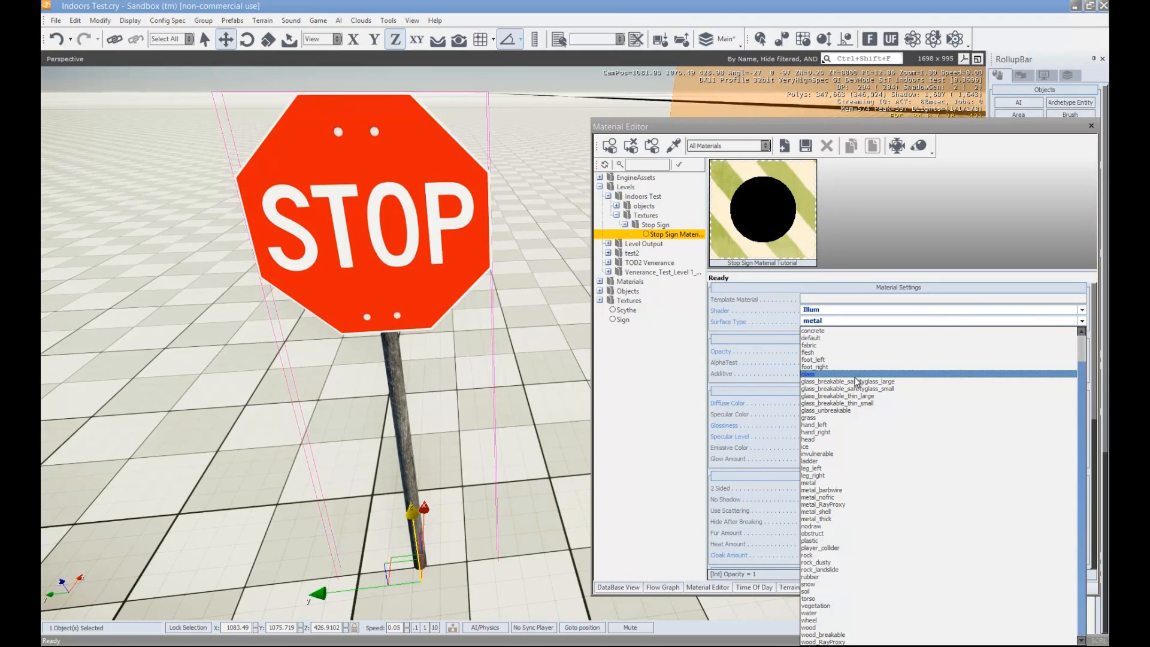
{"action": "left_click", "coordinate": [813, 309]}
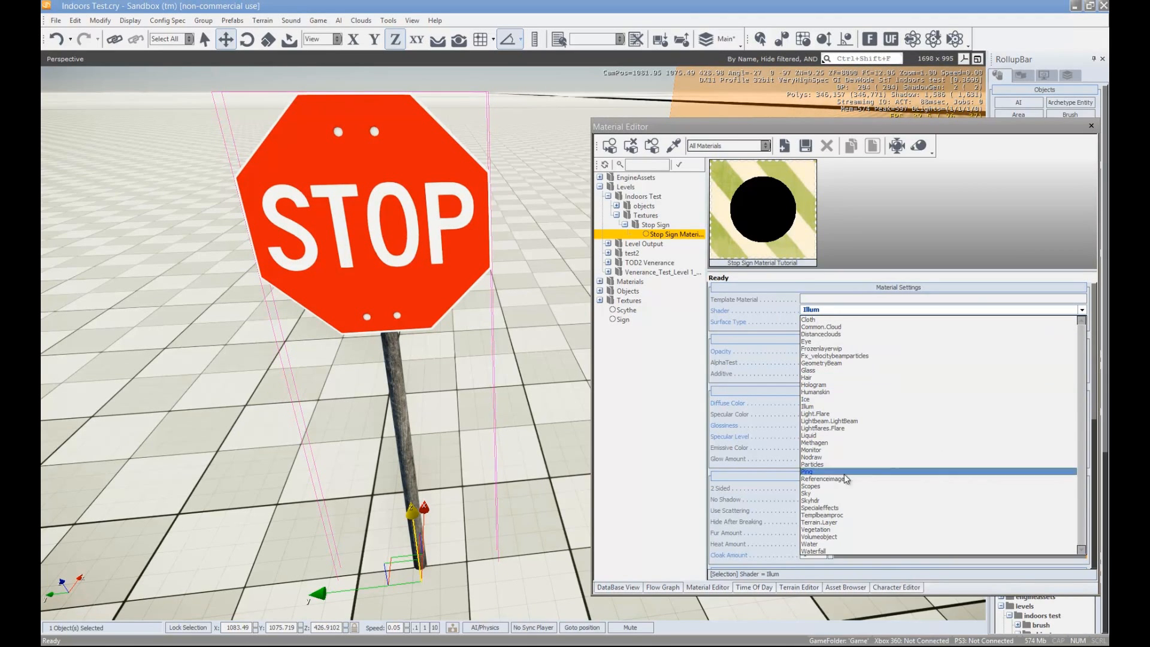
{"action": "left_click", "coordinate": [824, 407]}
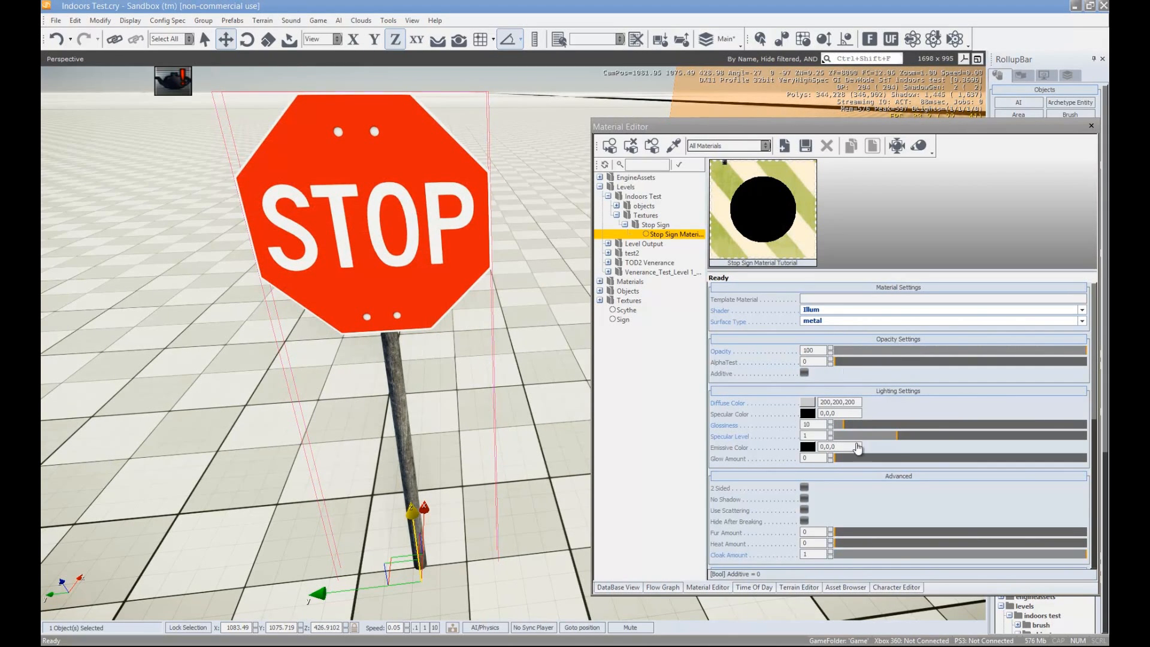
Step: Tint the material's Diffuse Color dark red at 129,46,46
{"action": "scroll", "coordinate": [762, 408], "scroll_direction": "down", "scroll_amount": 1}
{"action": "left_click", "coordinate": [808, 371]}
{"action": "left_click_drag", "start_coordinate": [574, 276], "coordinate": [527, 250]}
{"action": "left_click_drag", "start_coordinate": [647, 293], "coordinate": [651, 334]}
{"action": "left_click_drag", "start_coordinate": [575, 301], "coordinate": [502, 292]}
{"action": "mouse_move", "coordinate": [653, 320]}
{"action": "left_mouse_down"}
{"action": "mouse_move", "coordinate": [653, 306]}
{"action": "mouse_move", "coordinate": [652, 361]}
{"action": "mouse_move", "coordinate": [653, 319]}
{"action": "left_mouse_up"}
{"action": "left_click_drag", "start_coordinate": [563, 300], "coordinate": [499, 304]}
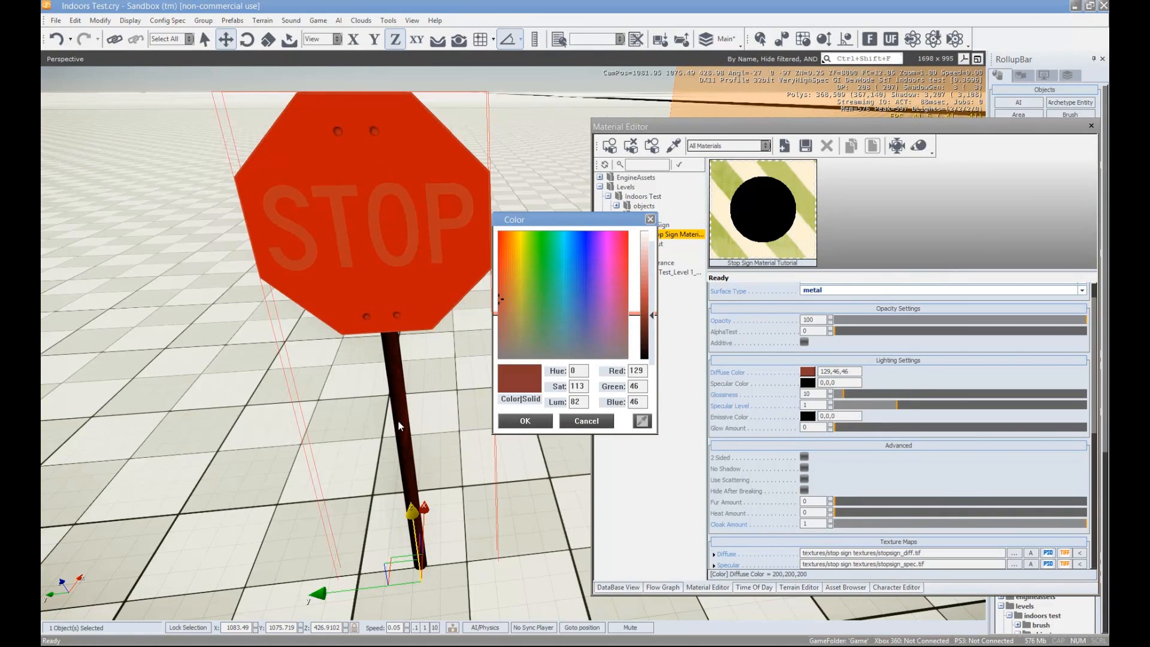
{"action": "left_click", "coordinate": [509, 423]}
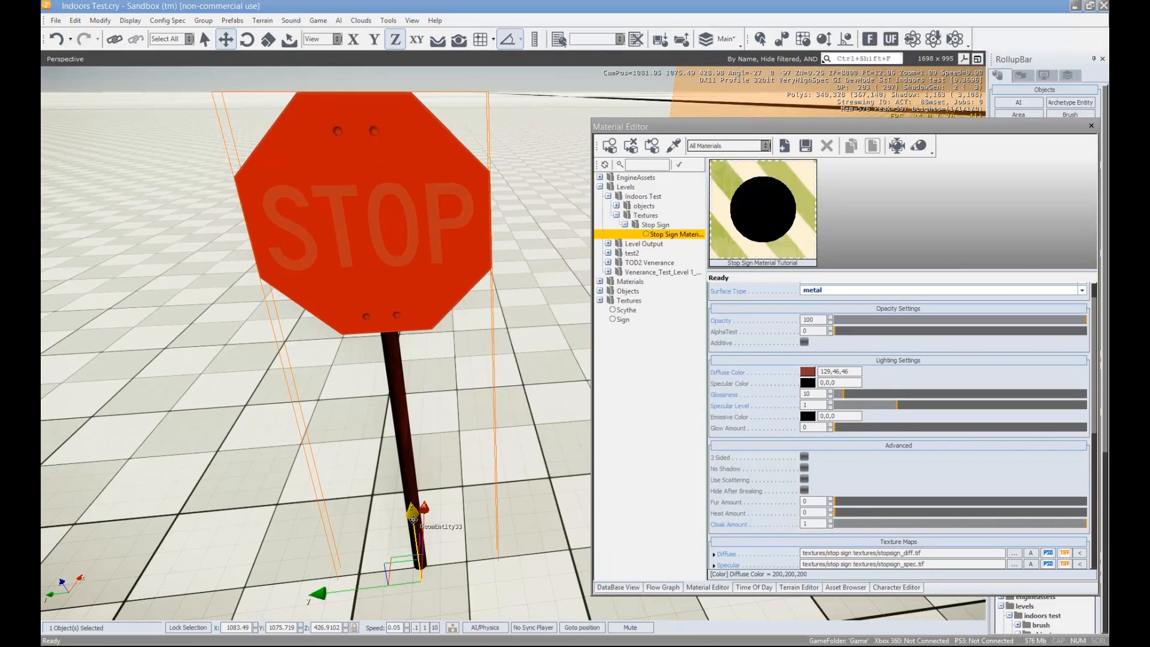
Step: Try to rotate the stop sign about its local X axis
{"action": "key", "text": "3"}
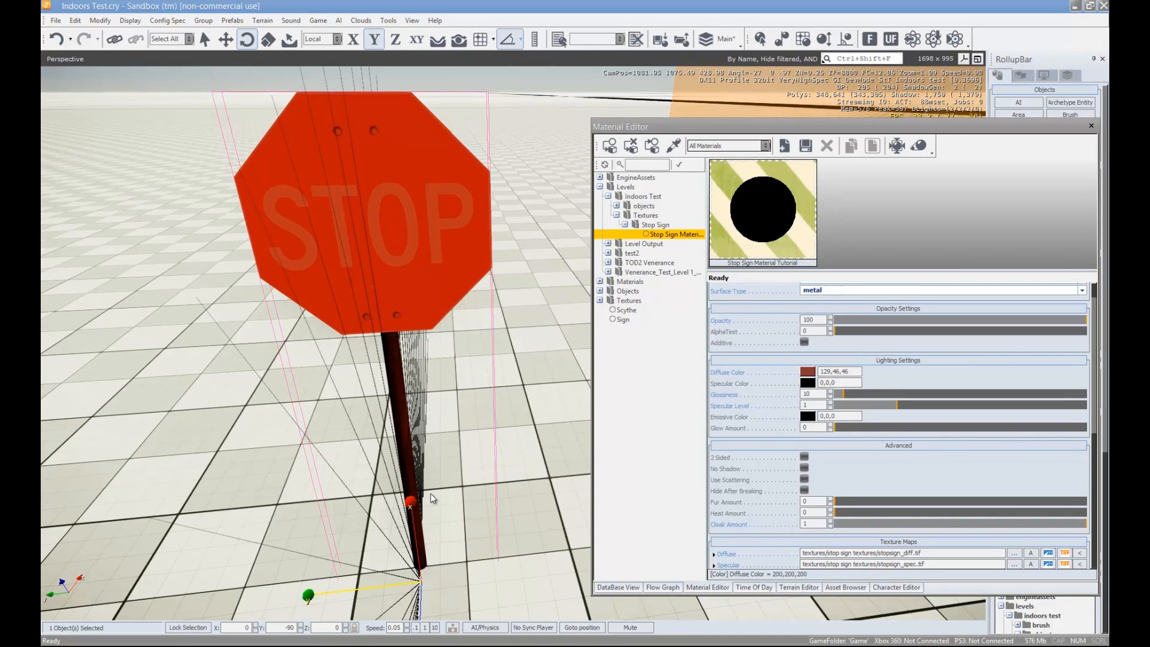
{"action": "left_click_drag", "start_coordinate": [408, 502], "coordinate": [439, 508]}
{"action": "left_click", "coordinate": [861, 373]}
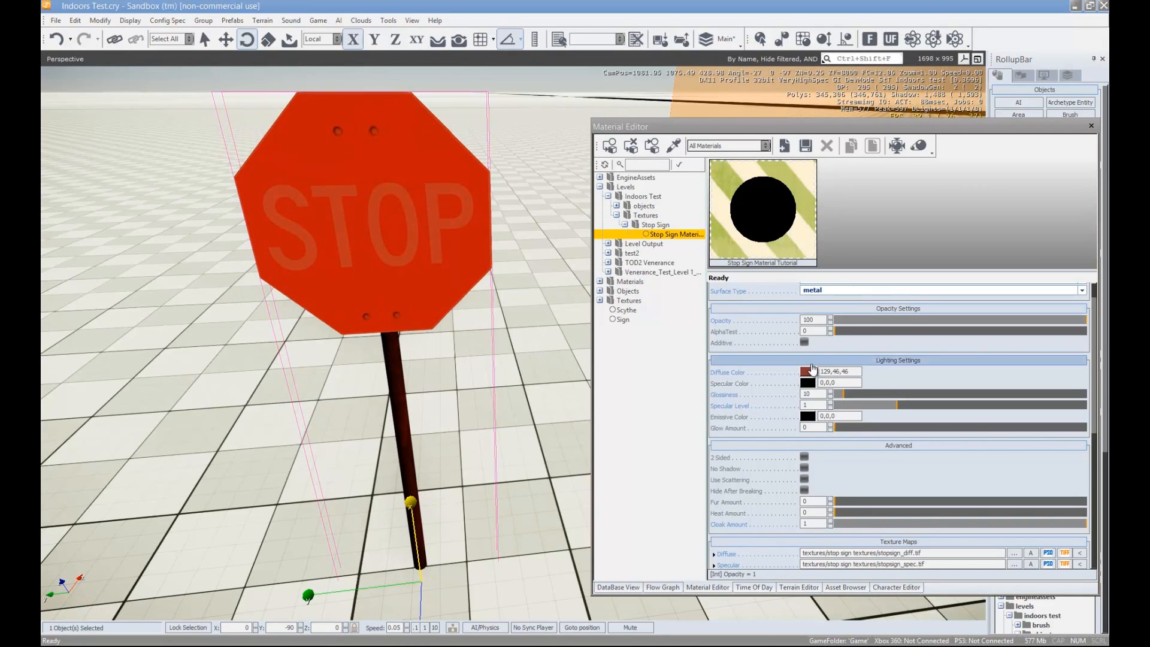
Step: Set the stop sign material's Diffuse Color to white, 255,255,255
{"action": "left_click", "coordinate": [808, 371]}
{"action": "left_click_drag", "start_coordinate": [644, 289], "coordinate": [643, 230]}
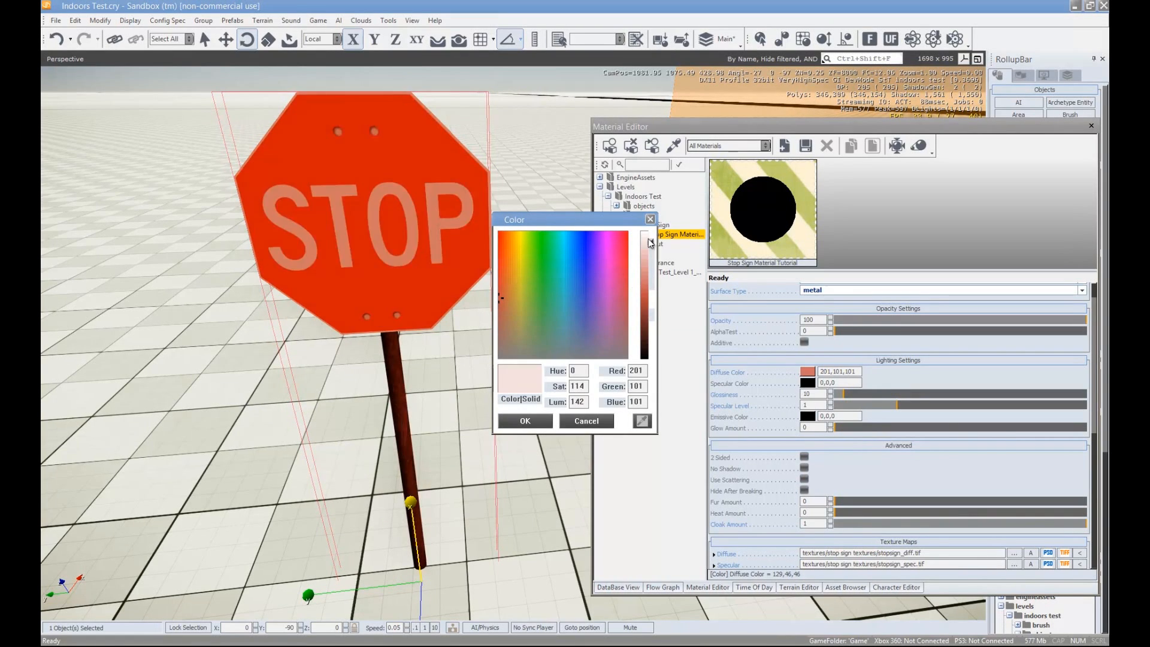
{"action": "left_click", "coordinate": [526, 421]}
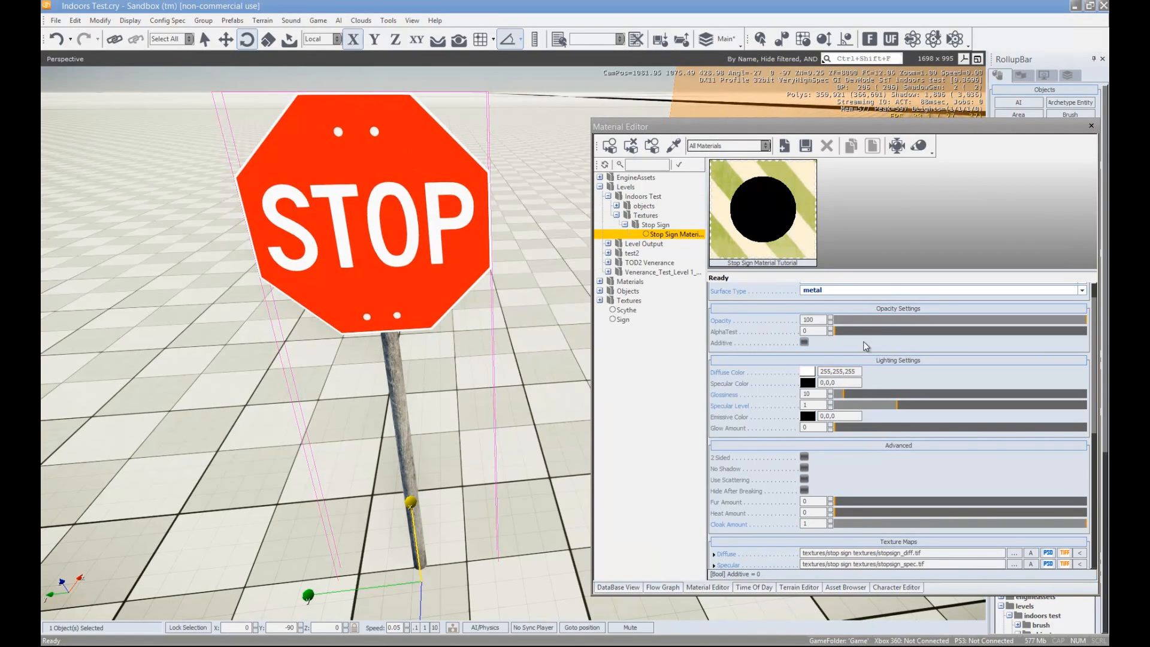
Step: Set the material's Specular Color to 130,130,130, Glossiness to 116 and Specular Level to 1.5
{"action": "scroll", "coordinate": [779, 338], "scroll_direction": "down", "scroll_amount": 2}
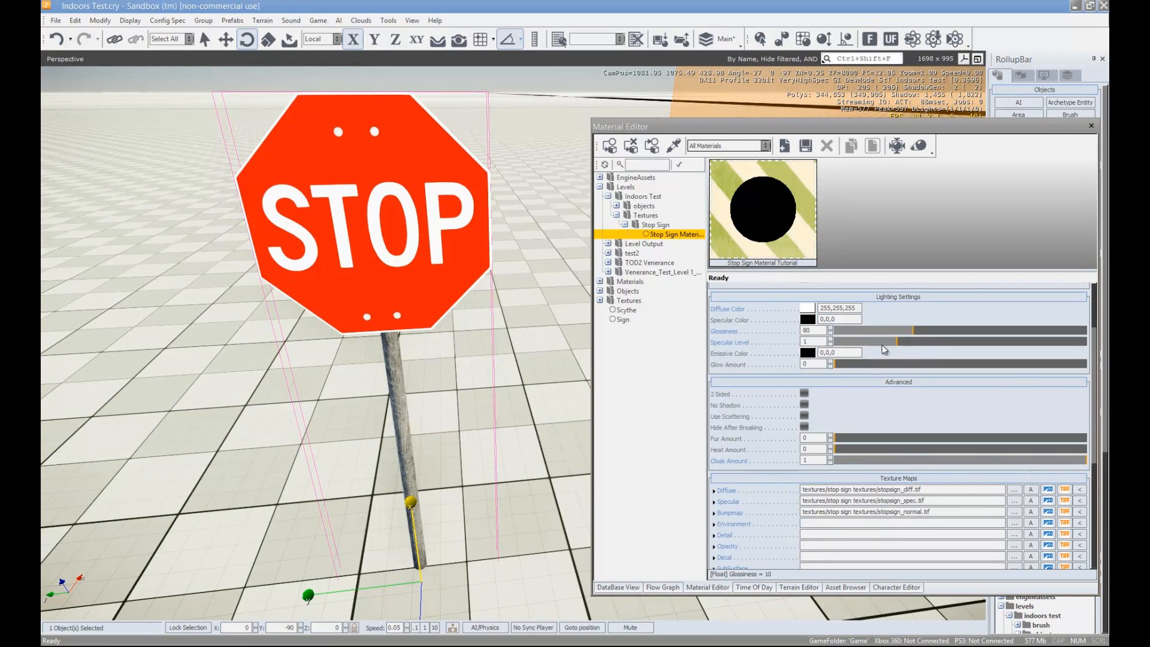
{"action": "left_click_drag", "start_coordinate": [915, 341], "coordinate": [928, 342]}
{"action": "left_click", "coordinate": [808, 320]}
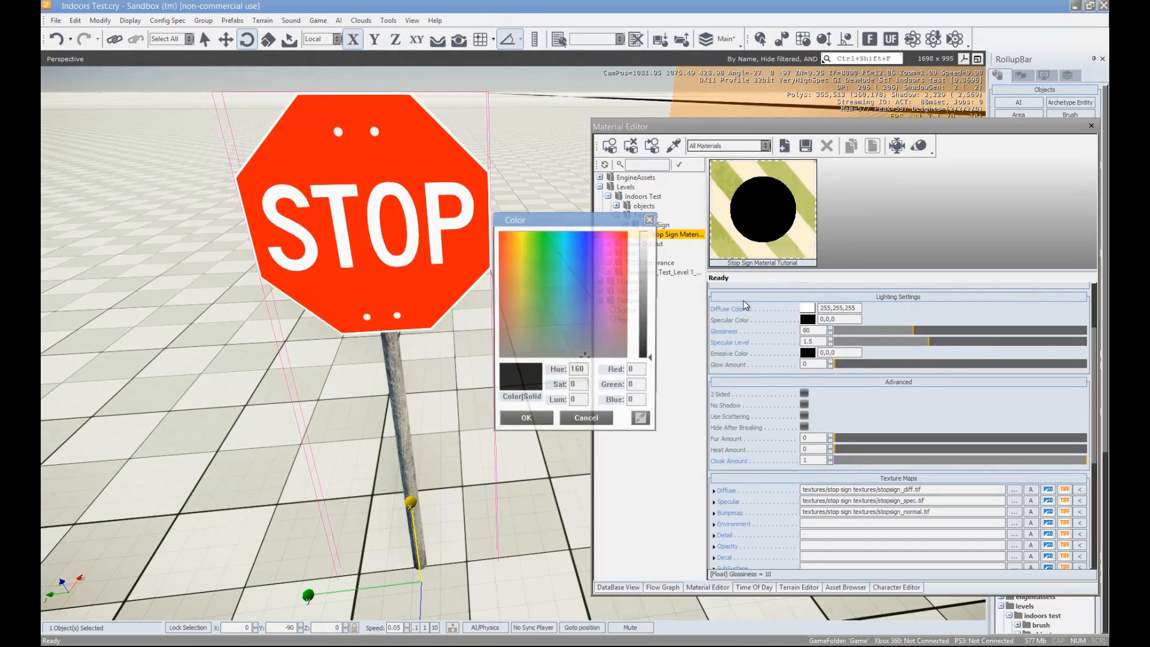
{"action": "left_click", "coordinate": [522, 421]}
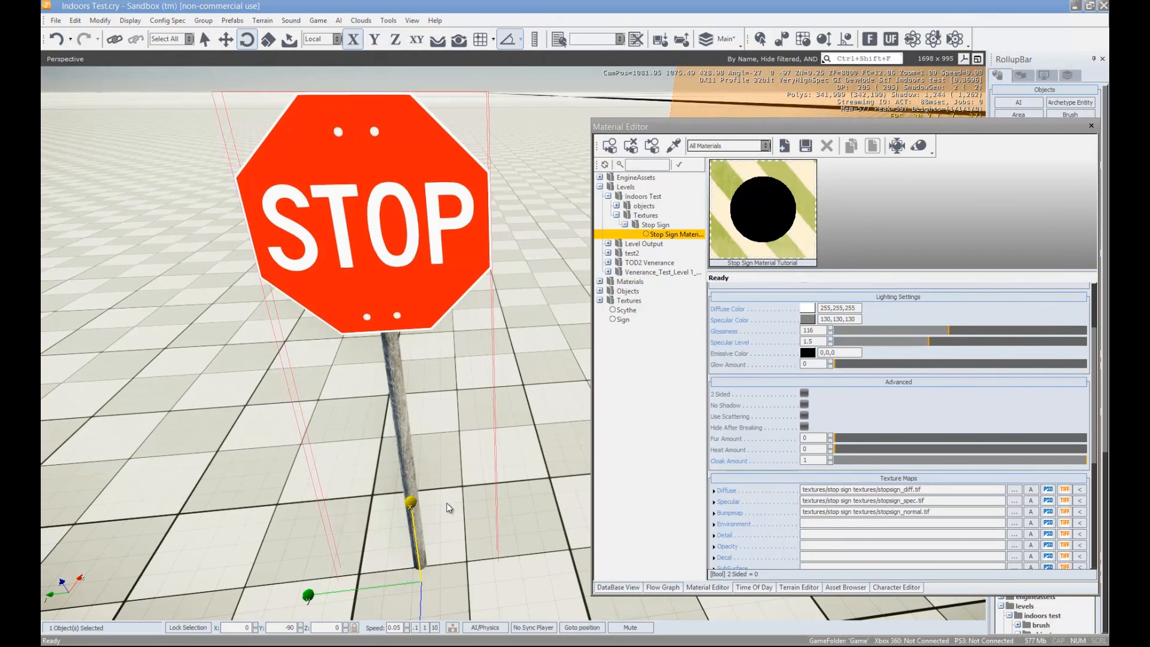
Step: Rotate the stop sign about its vertical axis to a Z angle of 5 degrees
{"action": "left_click_drag", "start_coordinate": [407, 503], "coordinate": [505, 303]}
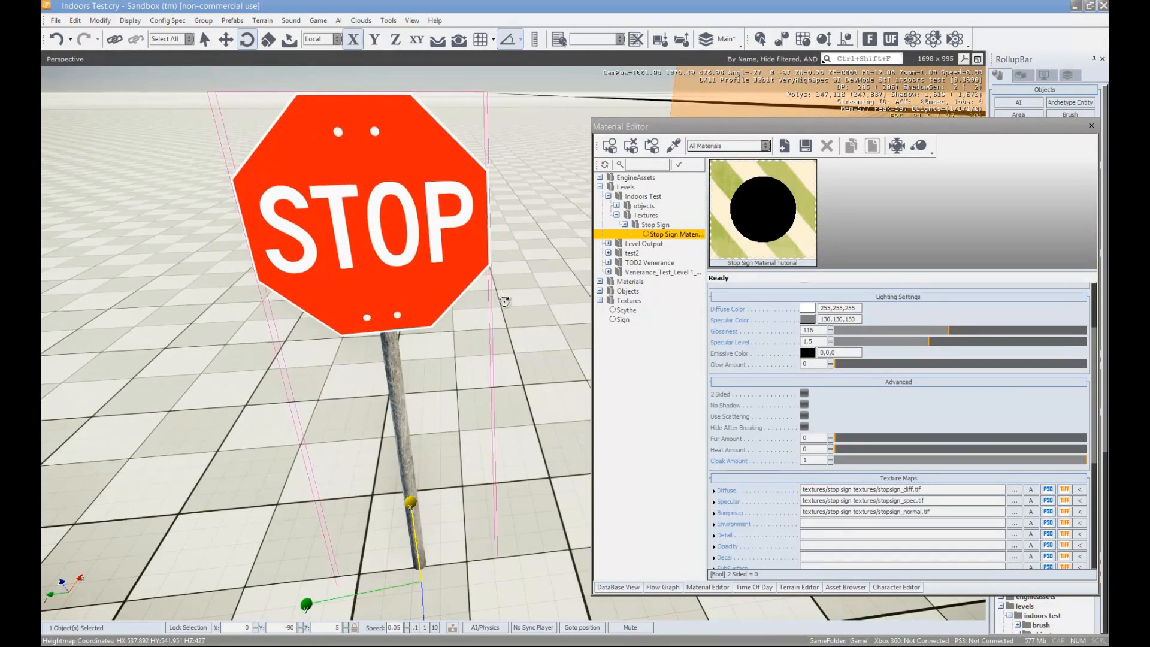
{"action": "right_click_drag", "start_coordinate": [503, 304], "coordinate": [500, 306]}
{"action": "key", "text": "s"}
{"action": "key", "text": "s"}
{"action": "right_click_drag", "start_coordinate": [422, 299], "coordinate": [423, 302]}
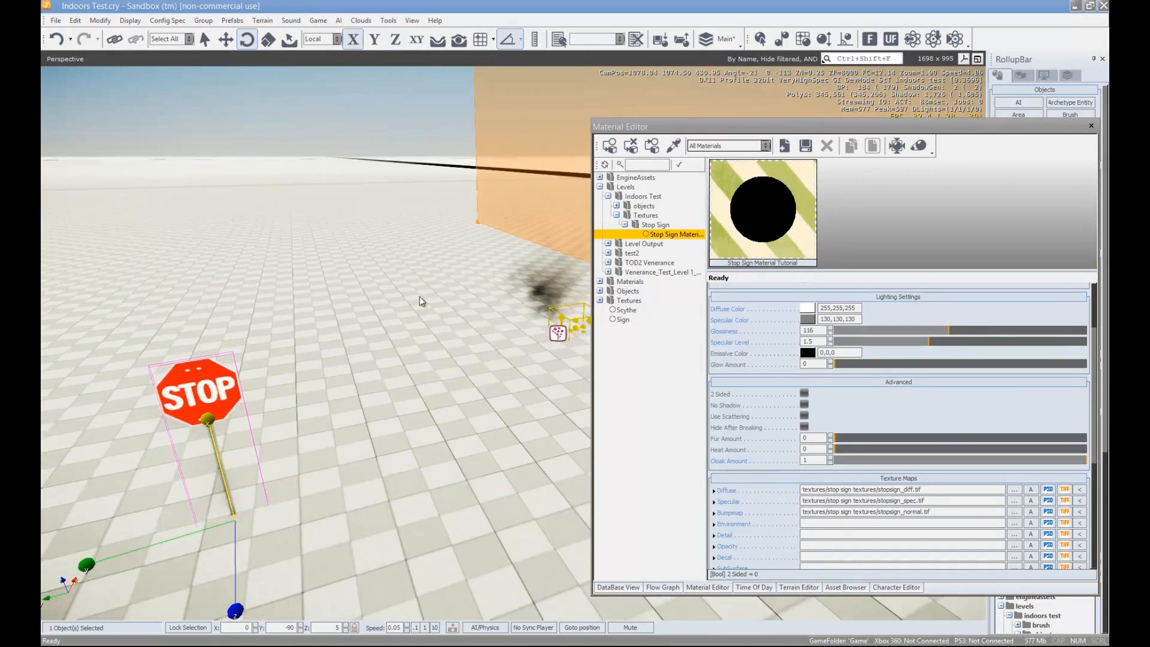
{"action": "key", "text": "w"}
{"action": "right_click_drag", "start_coordinate": [393, 432], "coordinate": [392, 427]}
{"action": "key", "text": "a"}
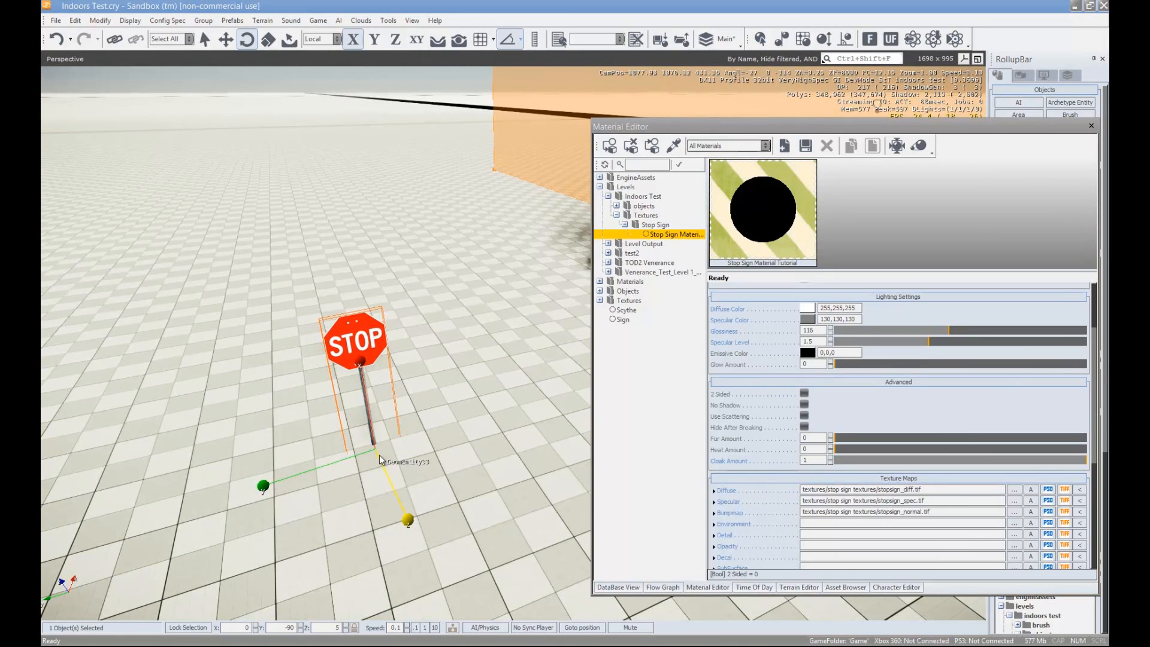
Step: Clear the Material Editor from the viewport and move the stop sign along the Y axis towards the orange-walled area
{"action": "key", "text": "1"}
{"action": "left_click_drag", "start_coordinate": [935, 125], "coordinate": [1149, 216]}
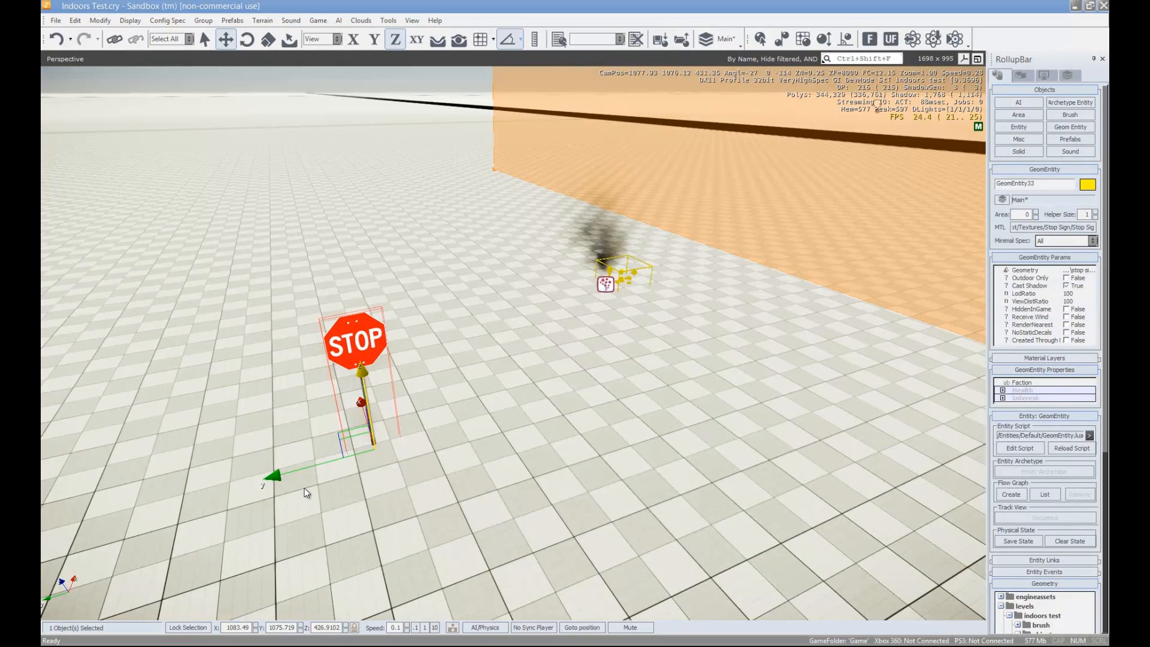
{"action": "left_click", "coordinate": [285, 477]}
{"action": "left_click", "coordinate": [367, 349]}
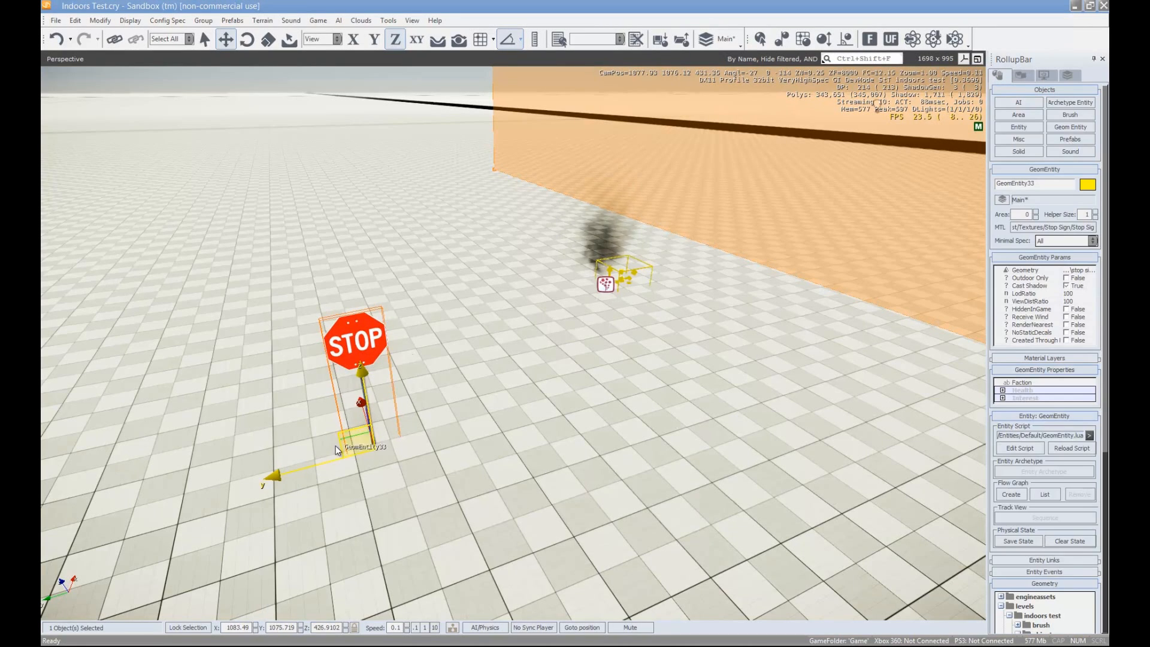
{"action": "left_click_drag", "start_coordinate": [329, 460], "coordinate": [1100, 264]}
{"action": "right_click_drag", "start_coordinate": [745, 292], "coordinate": [745, 293]}
{"action": "key", "text": "w"}
{"action": "key", "text": "a"}
Step: Place the stop sign inside the dark wooden corridor at about X 1080.923, Y 1052.104, Z 427.9476, facing its camera-side lighting
{"action": "left_click_drag", "start_coordinate": [618, 410], "coordinate": [116, 325]}
{"action": "right_click_drag", "start_coordinate": [117, 324], "coordinate": [116, 324]}
{"action": "key", "text": "a"}
{"action": "key", "text": "w"}
{"action": "left_click_drag", "start_coordinate": [344, 470], "coordinate": [498, 488]}
{"action": "left_click_drag", "start_coordinate": [452, 421], "coordinate": [457, 321]}
{"action": "left_click_drag", "start_coordinate": [433, 419], "coordinate": [507, 320]}
{"action": "right_click_drag", "start_coordinate": [461, 493], "coordinate": [446, 496]}
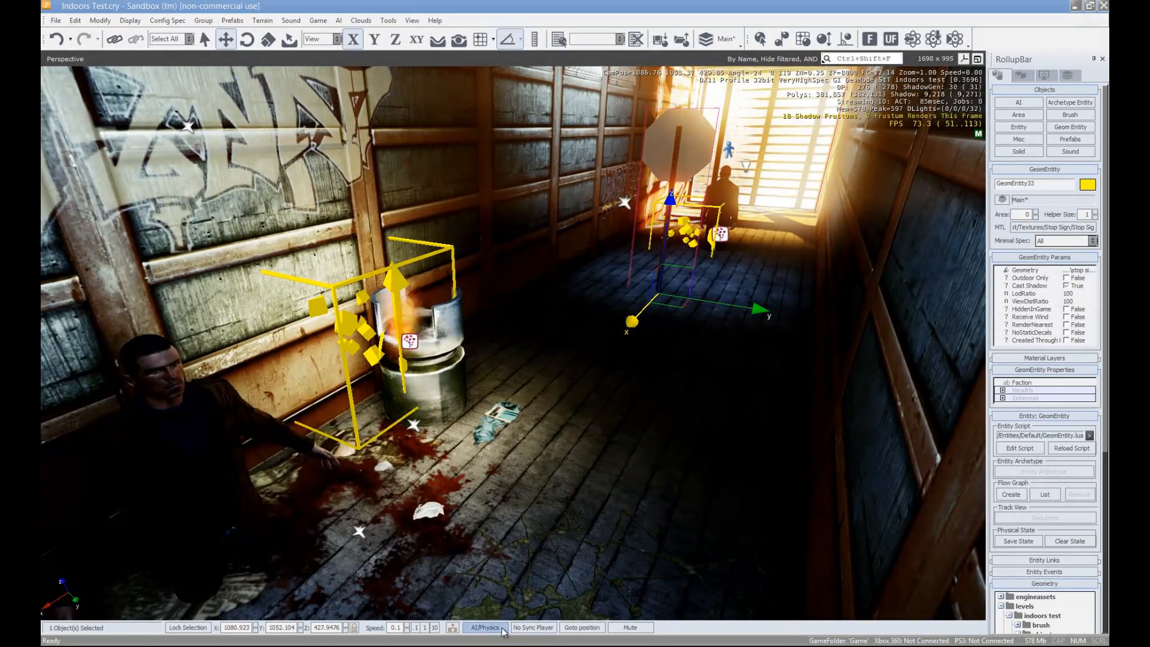
{"action": "key", "text": "w"}
{"action": "right_click_drag", "start_coordinate": [579, 419], "coordinate": [577, 419]}
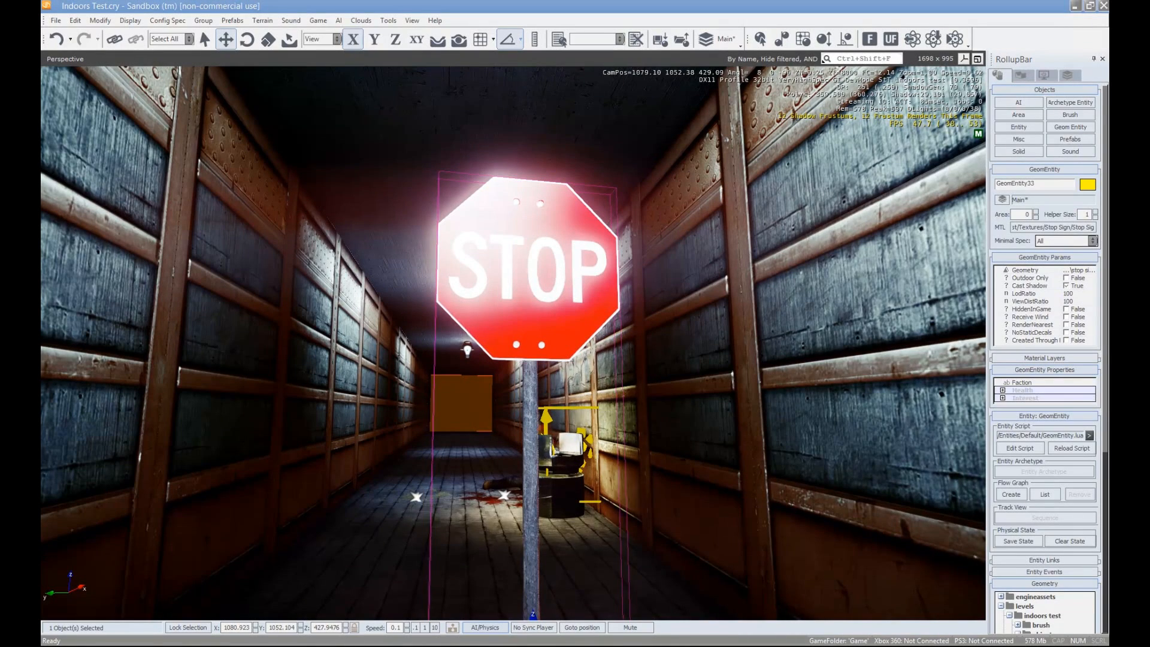
Step: Lower the stop sign material's Glossiness to 29 and Specular Level to 0.6
{"action": "key", "text": "m"}
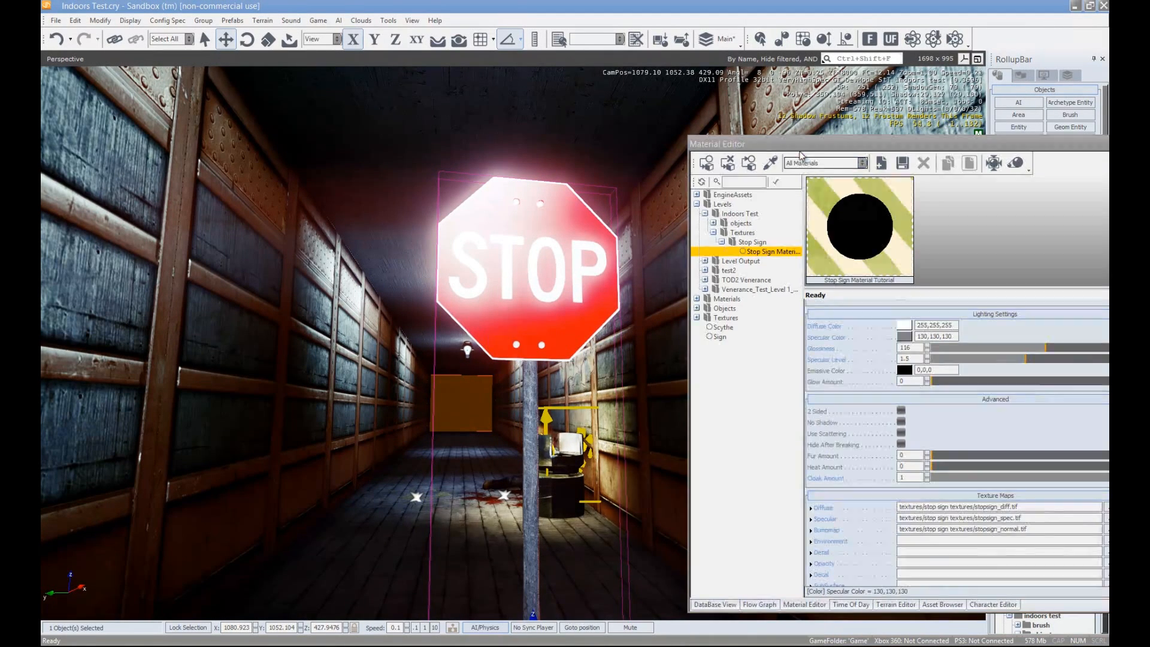
{"action": "left_click", "coordinate": [1037, 348]}
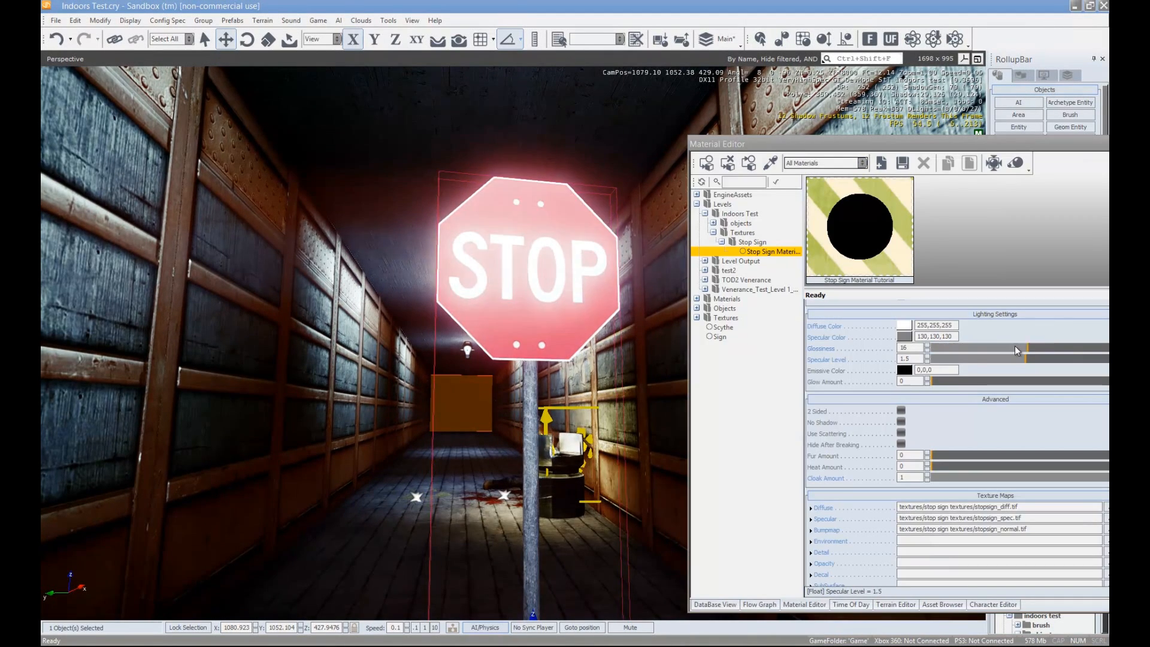
{"action": "left_click_drag", "start_coordinate": [1037, 349], "coordinate": [930, 363]}
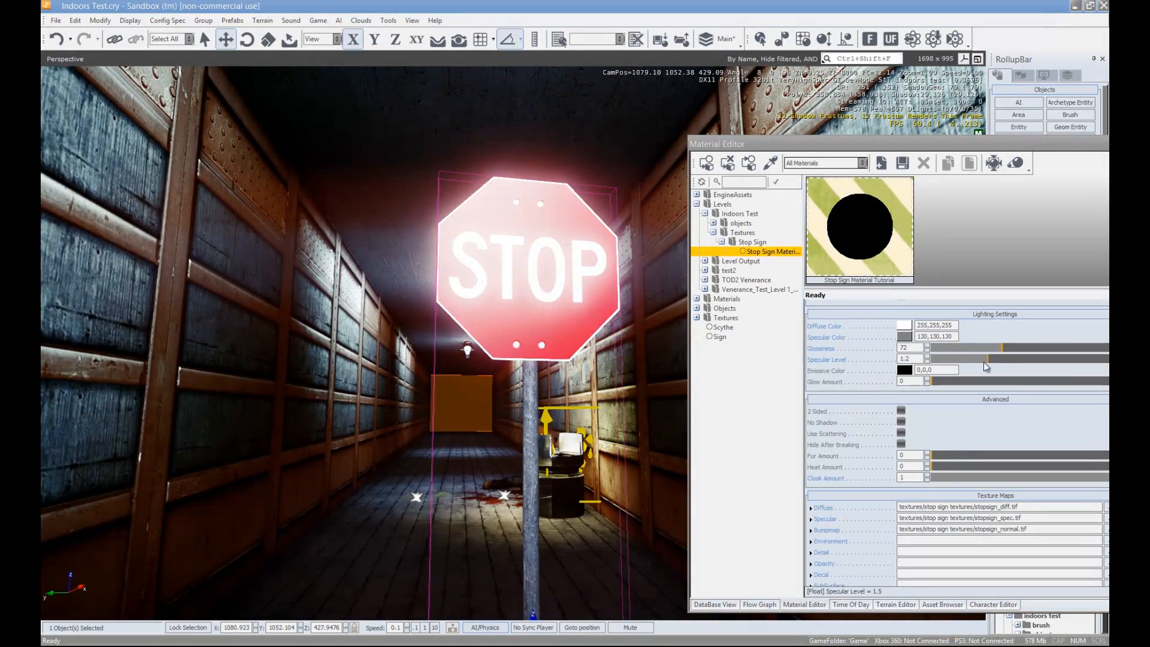
{"action": "left_click_drag", "start_coordinate": [921, 365], "coordinate": [960, 349]}
{"action": "left_click", "coordinate": [969, 358]}
Step: Move the stop sign along the Y axis out of the corridor onto the open ground, to about Y 1071.511
{"action": "right_click_drag", "start_coordinate": [653, 351], "coordinate": [641, 351]}
{"action": "key", "text": "a"}
{"action": "key", "text": "s"}
{"action": "key", "text": "w"}
{"action": "key", "text": "s"}
{"action": "key", "text": "s"}
{"action": "left_click_drag", "start_coordinate": [457, 458], "coordinate": [300, 469]}
{"action": "key", "text": "a"}
{"action": "right_click_drag", "start_coordinate": [301, 469], "coordinate": [303, 470]}
{"action": "left_click_drag", "start_coordinate": [557, 532], "coordinate": [170, 563]}
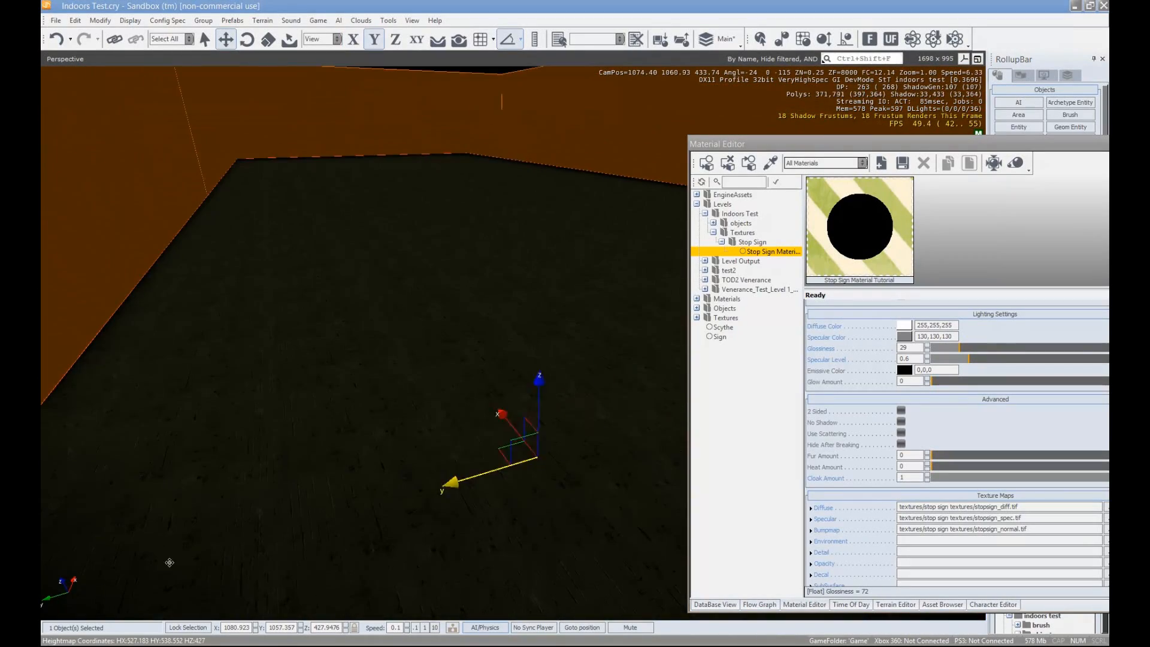
{"action": "key", "text": "s"}
{"action": "right_click_drag", "start_coordinate": [358, 487], "coordinate": [360, 489]}
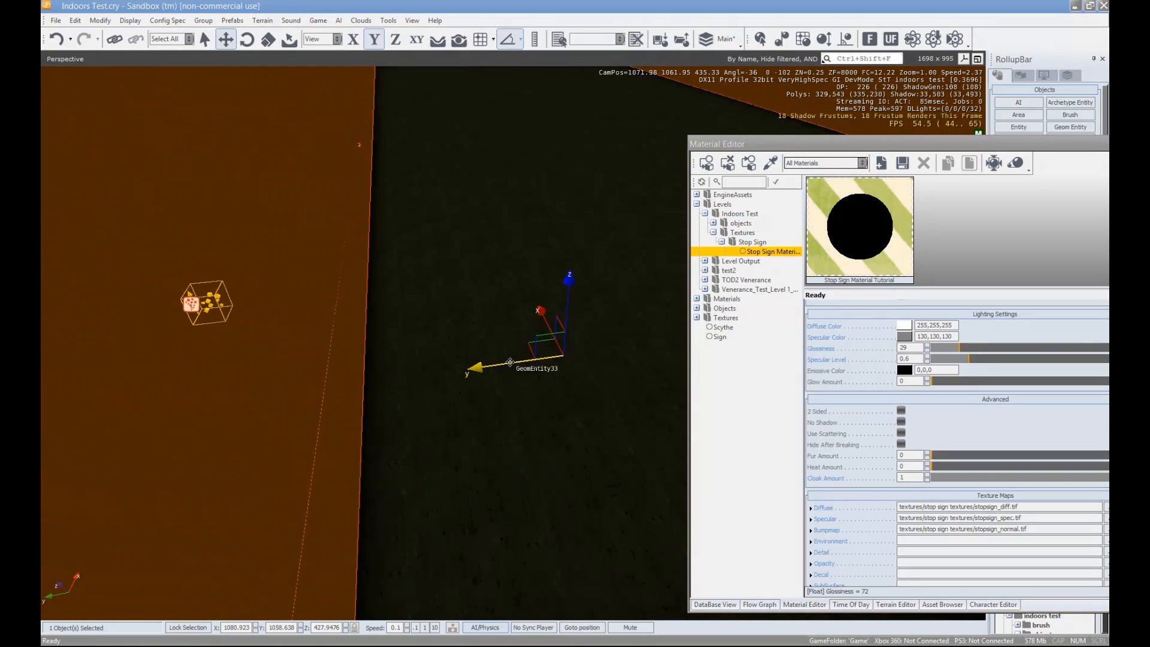
{"action": "key", "text": "a"}
{"action": "right_click_drag", "start_coordinate": [229, 401], "coordinate": [300, 373]}
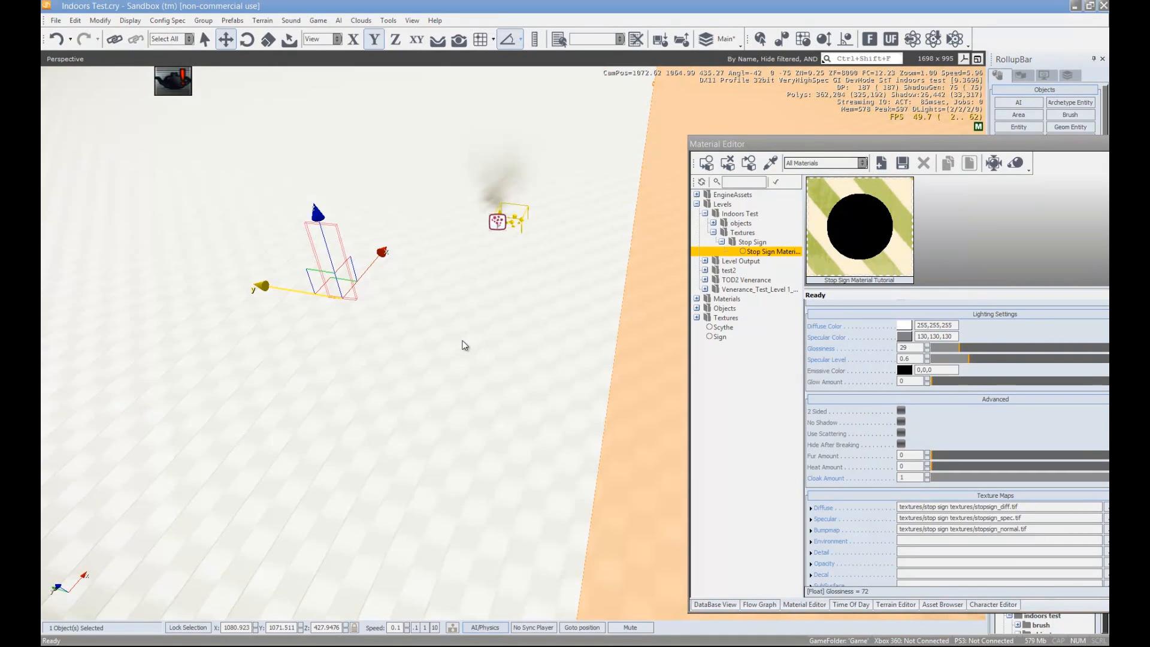
Step: Bring the stop sign into close view beside the Material Editor and set the material's Fresnel power to 3.857
{"action": "right_click_drag", "start_coordinate": [464, 346], "coordinate": [306, 354]}
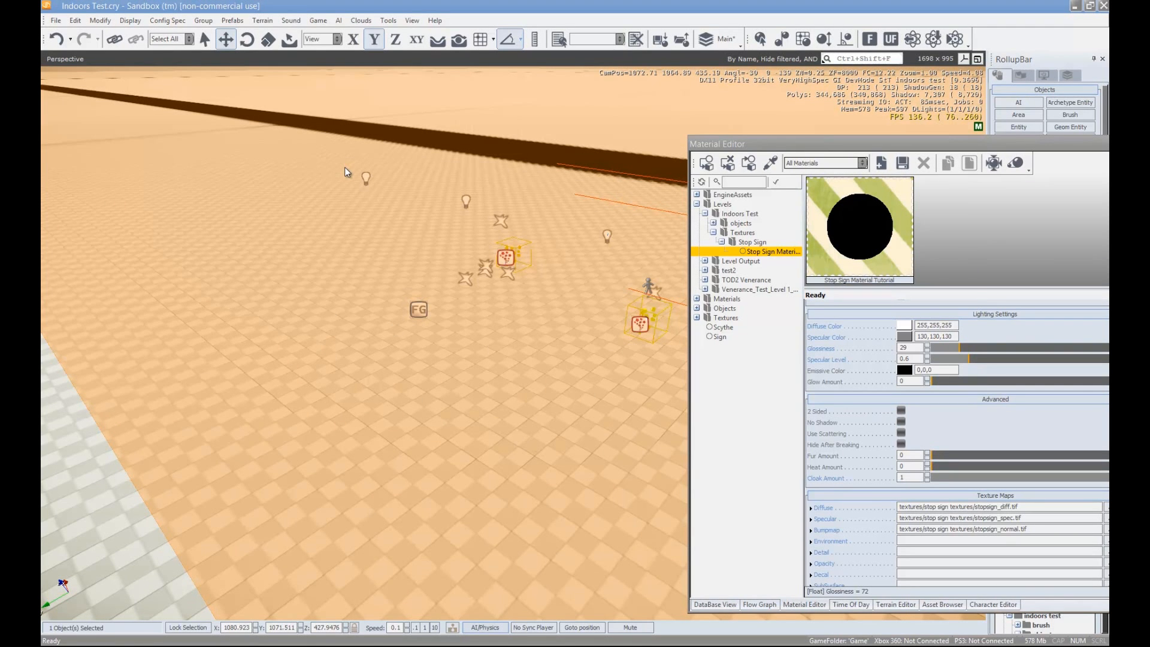
{"action": "right_click_drag", "start_coordinate": [344, 168], "coordinate": [333, 358]}
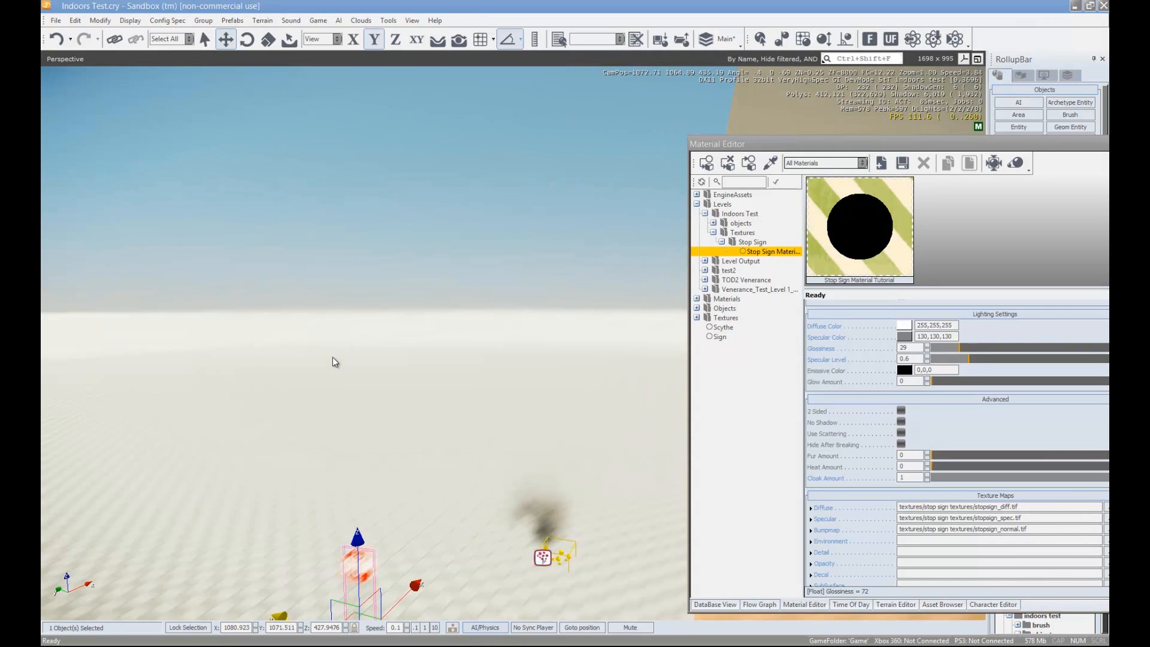
{"action": "right_click_drag", "start_coordinate": [332, 357], "coordinate": [318, 332]}
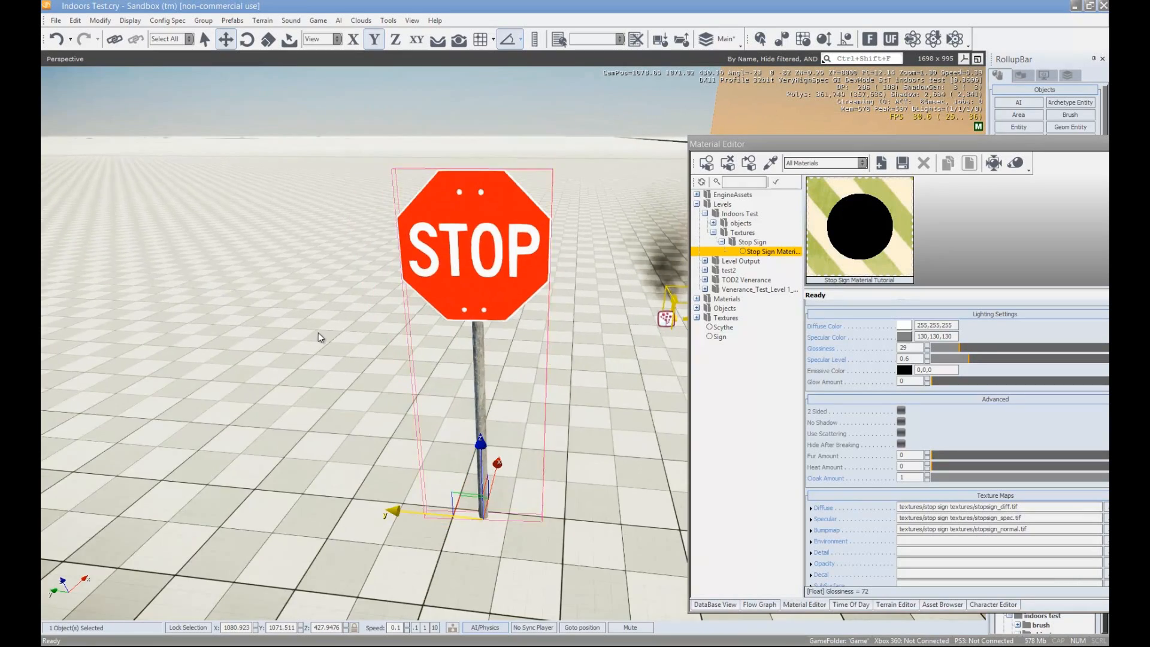
{"action": "right_click_drag", "start_coordinate": [372, 304], "coordinate": [369, 303]}
{"action": "left_click_drag", "start_coordinate": [870, 144], "coordinate": [756, 128]}
{"action": "right_click_drag", "start_coordinate": [509, 310], "coordinate": [511, 311]}
{"action": "scroll", "coordinate": [761, 460], "scroll_direction": "down", "scroll_amount": 6}
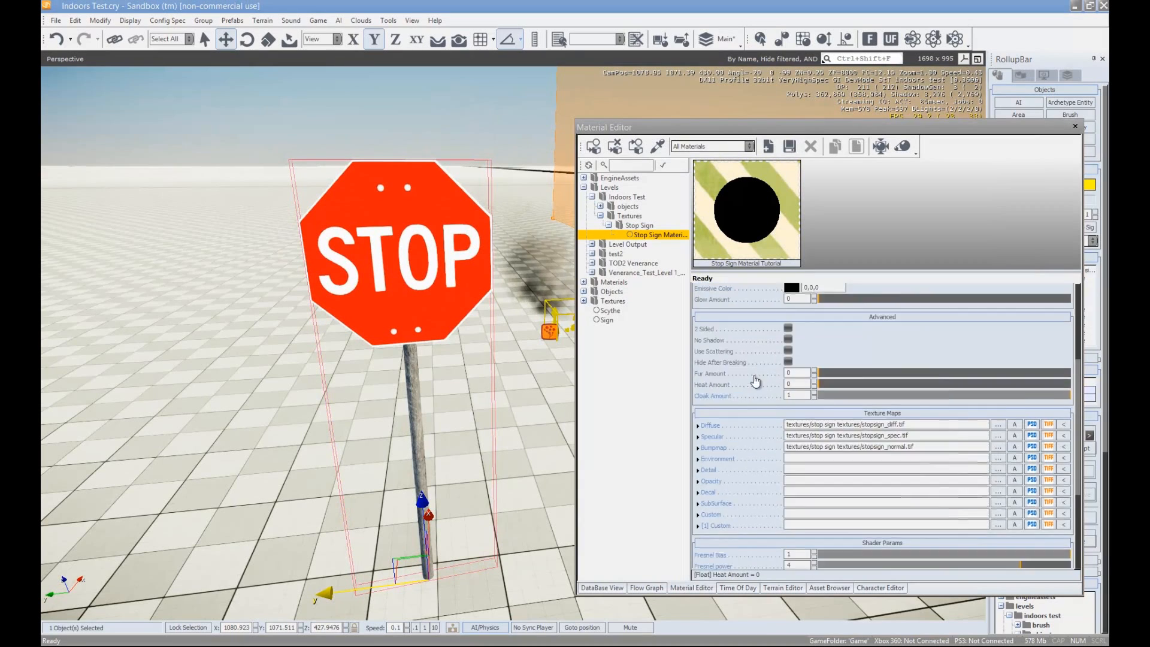
{"action": "left_click_drag", "start_coordinate": [896, 408], "coordinate": [1012, 410]}
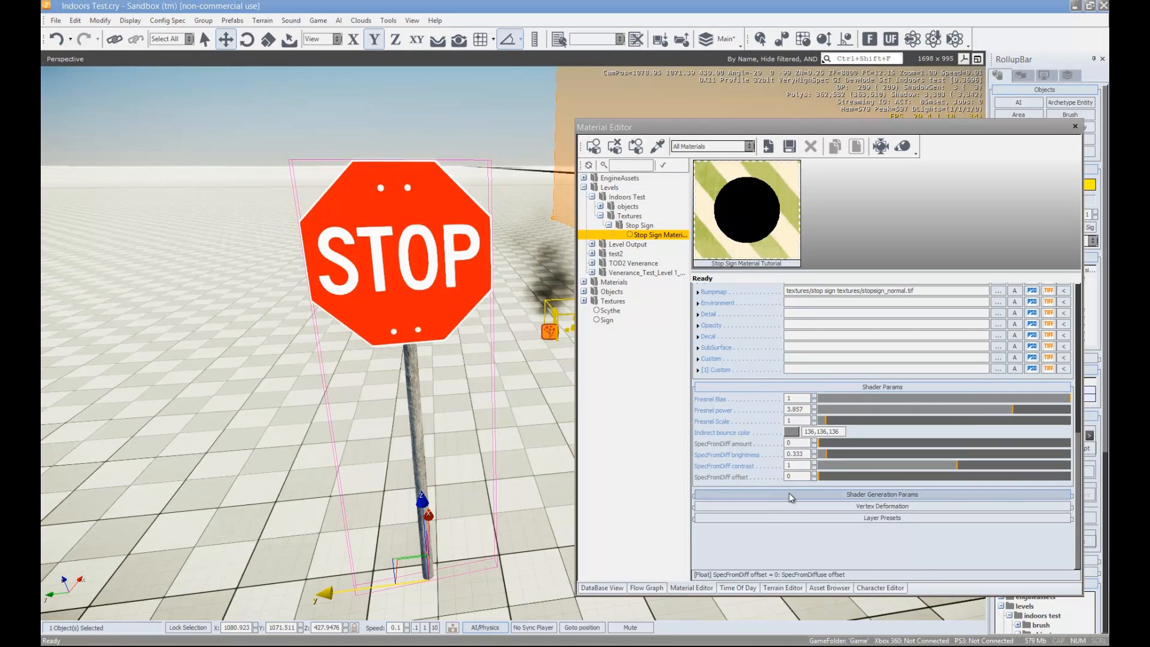
Step: Enable the Environment map option in the material's shader generation parameters
{"action": "left_click", "coordinate": [763, 495]}
{"action": "left_click_drag", "start_coordinate": [760, 350], "coordinate": [758, 358]}
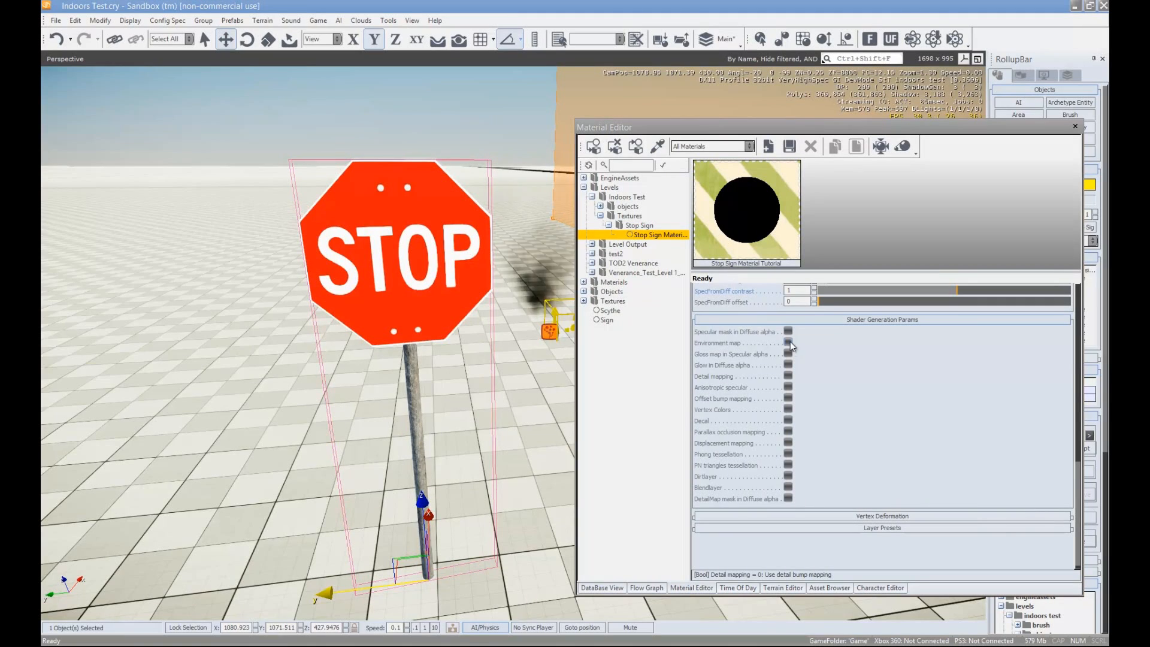
{"action": "left_click", "coordinate": [789, 342]}
Step: Assign environmentprobe3_cm.dds from textures/cubemaps/tod2 venerance as the Environment texture and toggle the Environment map shader option
{"action": "key", "text": "w"}
{"action": "key", "text": "d"}
{"action": "right_click_drag", "start_coordinate": [406, 413], "coordinate": [404, 411]}
{"action": "left_click_drag", "start_coordinate": [749, 344], "coordinate": [761, 535]}
{"action": "left_click", "coordinate": [999, 373]}
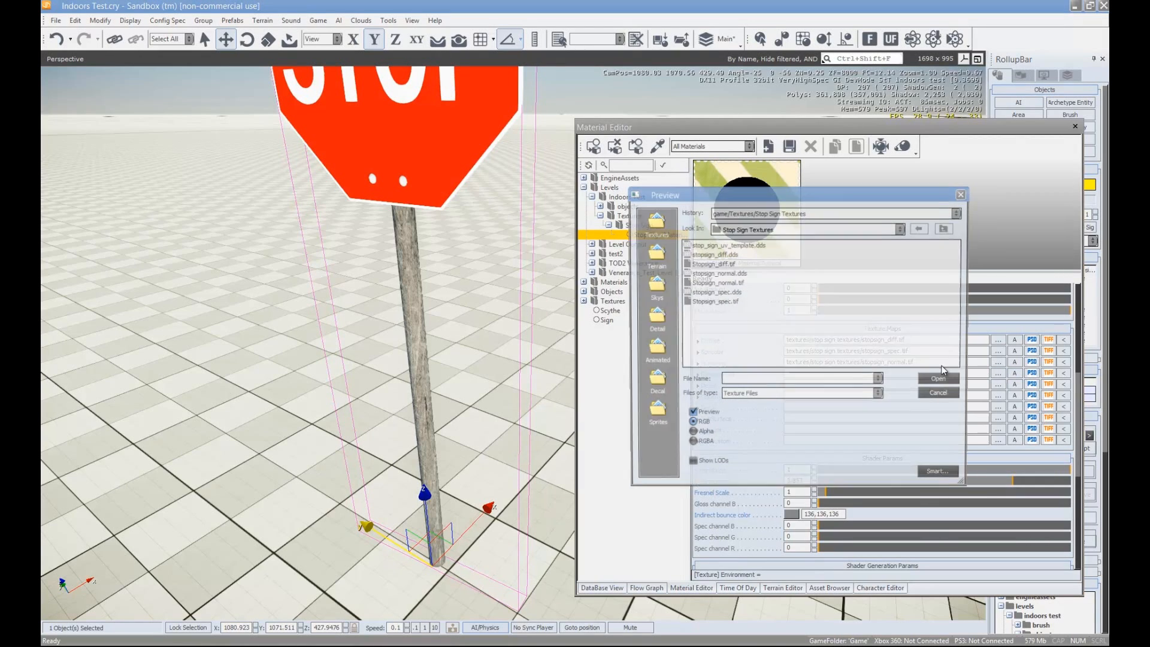
{"action": "left_click", "coordinate": [655, 317]}
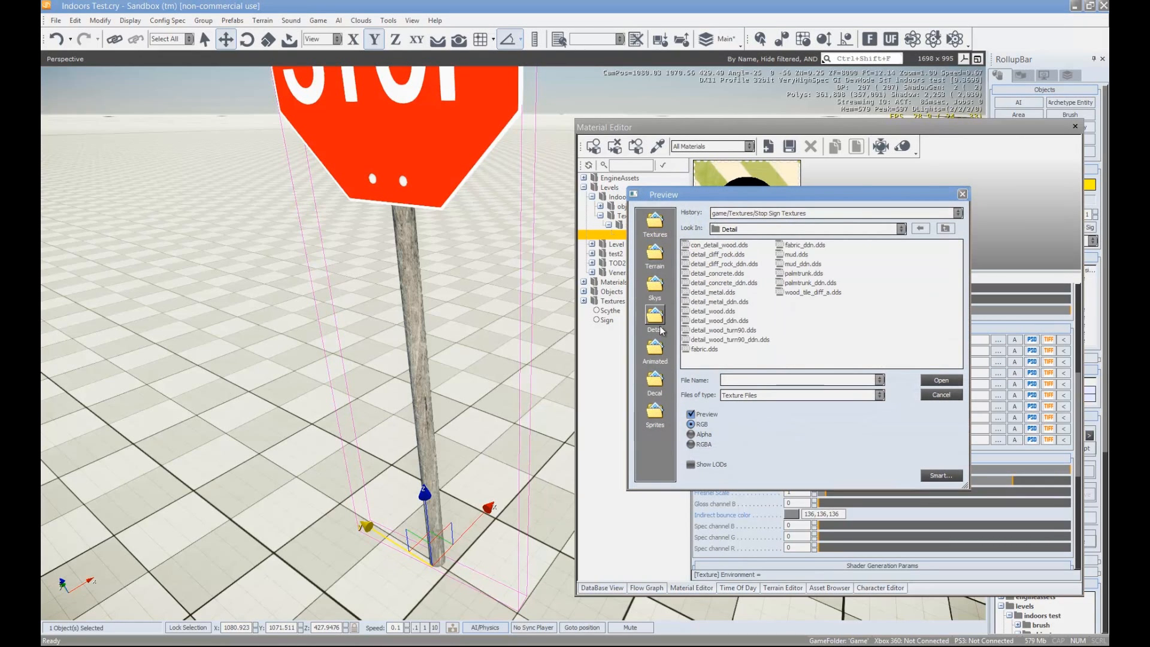
{"action": "left_click", "coordinate": [649, 286]}
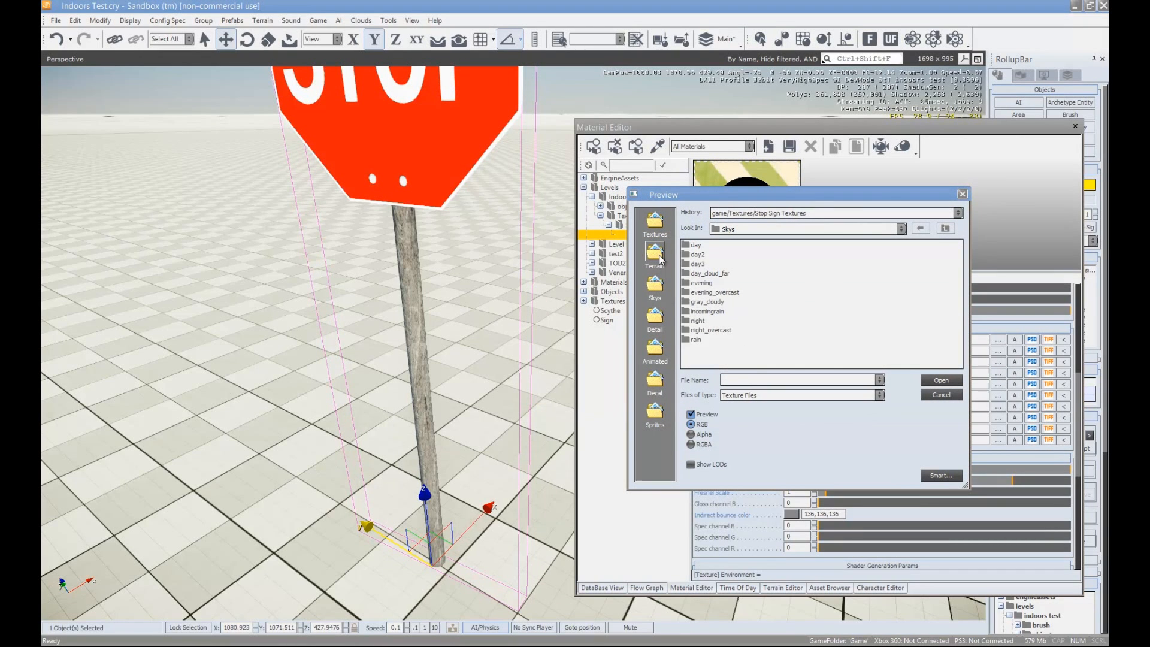
{"action": "left_click", "coordinate": [655, 223]}
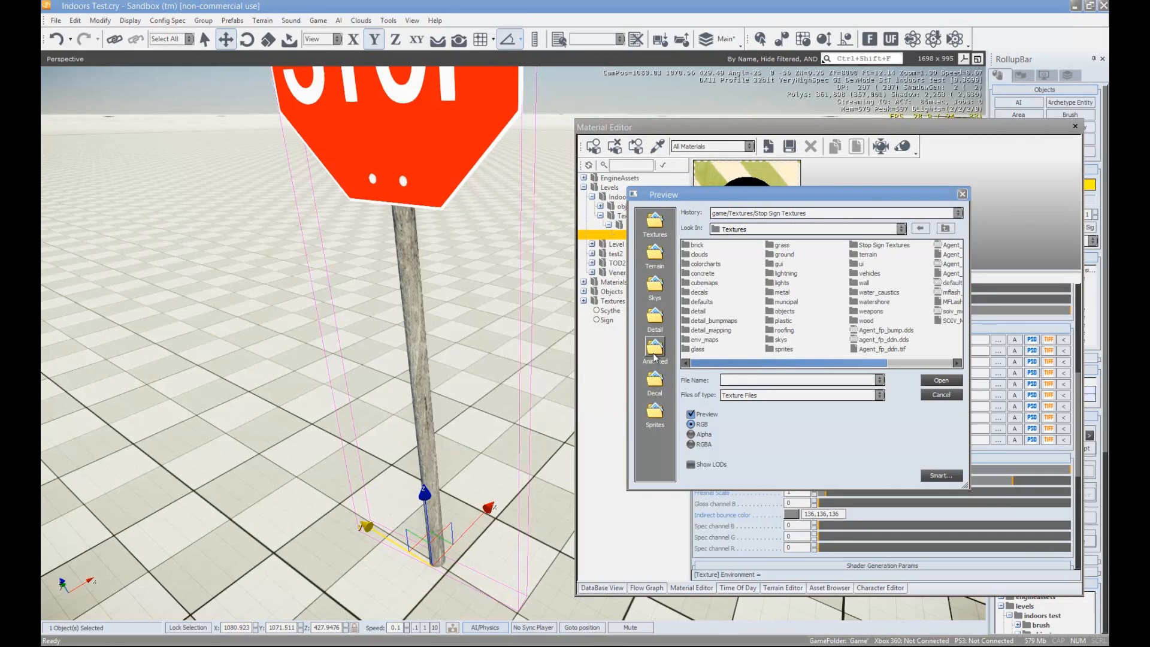
{"action": "double_click", "coordinate": [705, 284]}
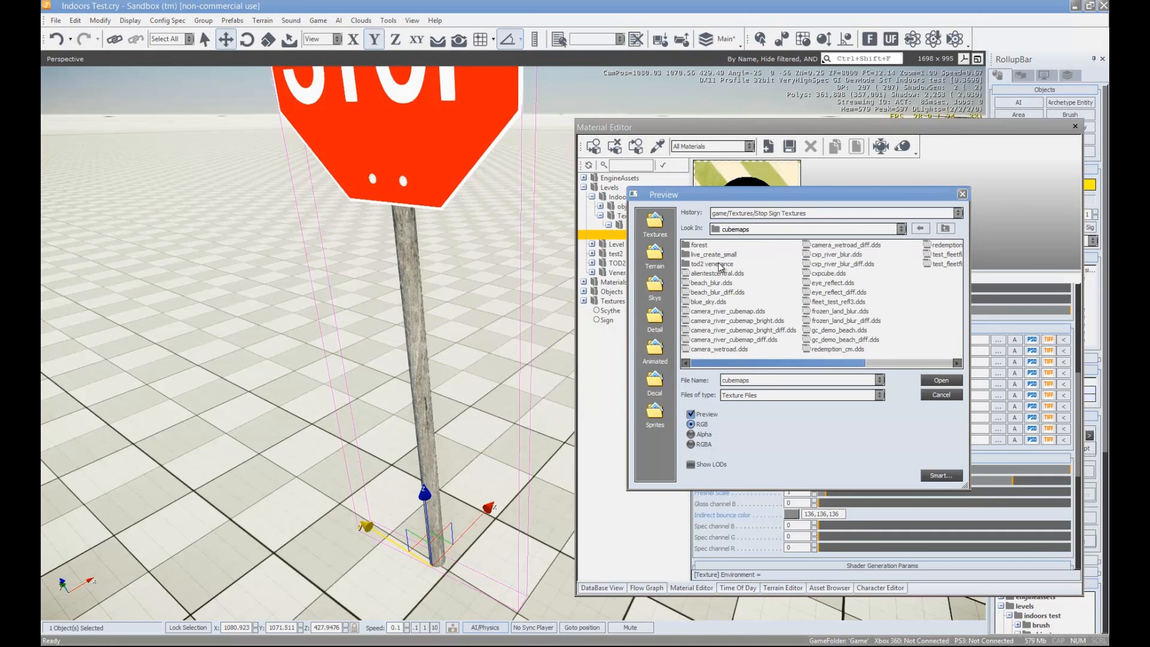
{"action": "double_click", "coordinate": [719, 264]}
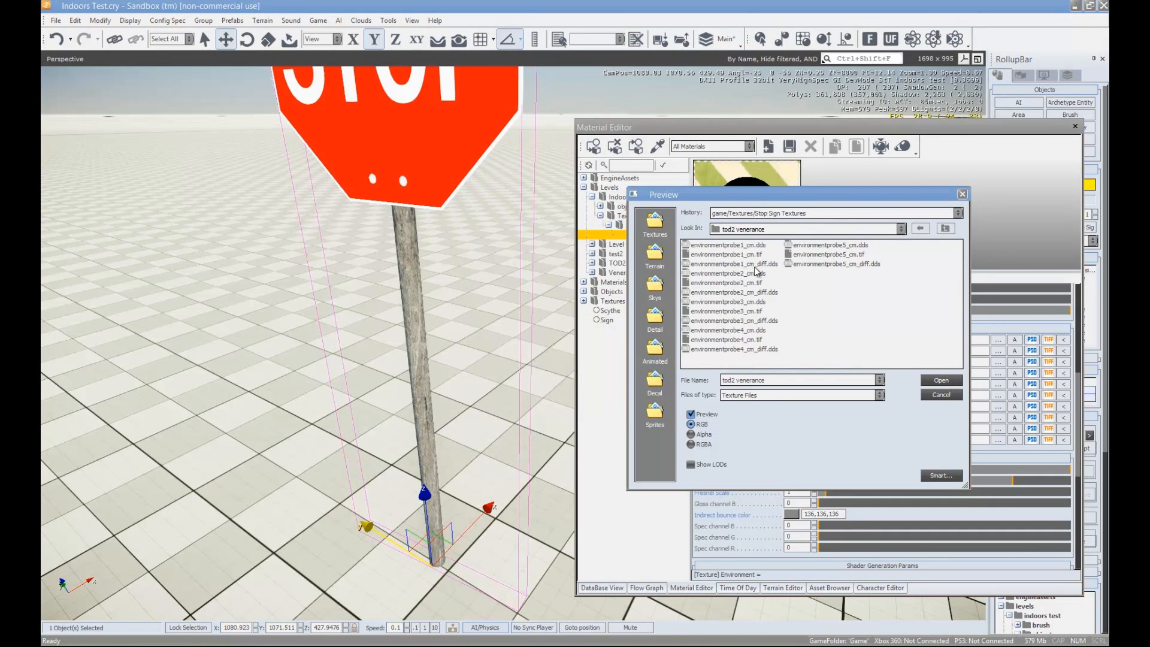
{"action": "left_click", "coordinate": [756, 302]}
{"action": "double_click", "coordinate": [756, 302]}
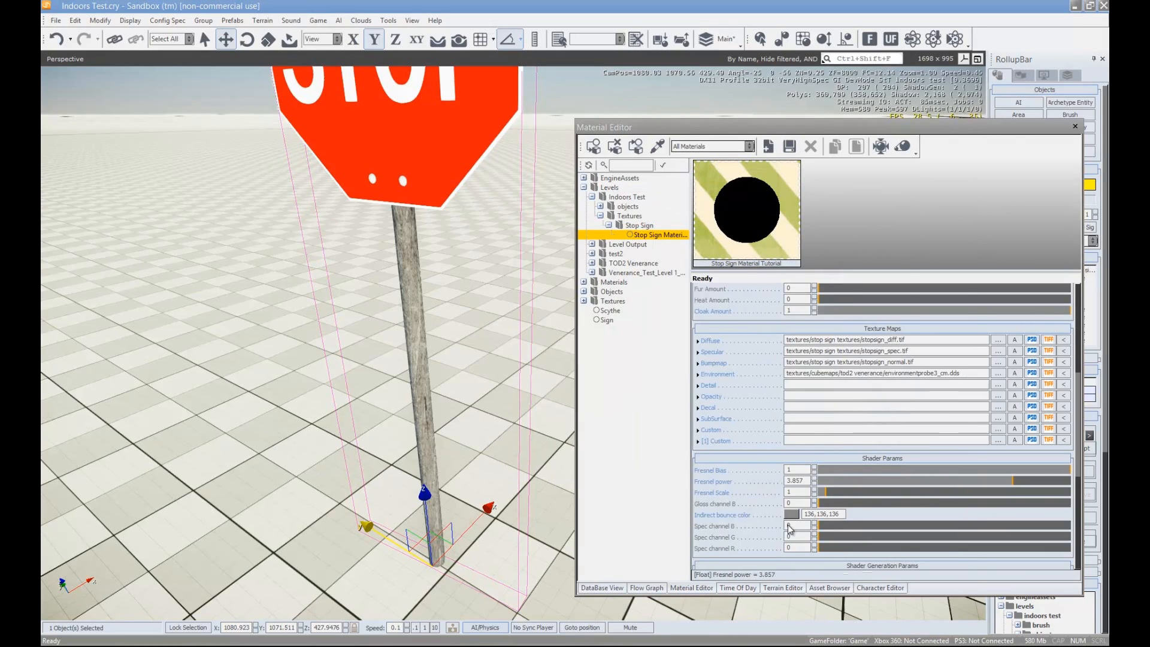
{"action": "scroll", "coordinate": [789, 523], "scroll_direction": "down", "scroll_amount": 10}
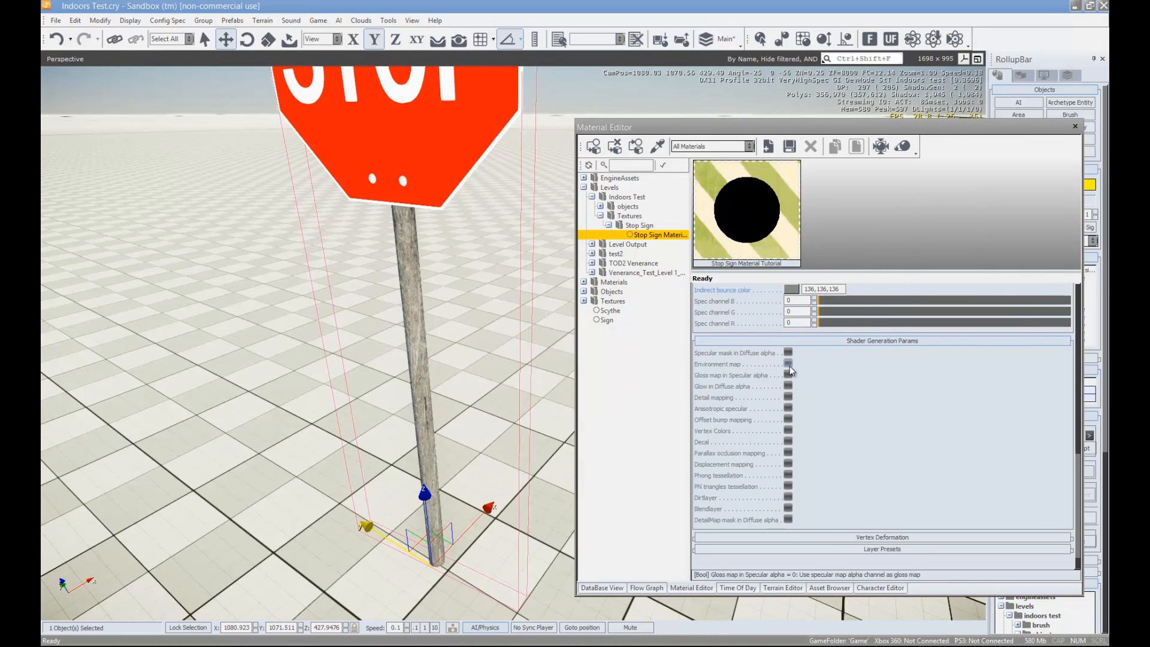
{"action": "left_click", "coordinate": [790, 366]}
Step: Set the material's Specular Color to 103,103,103, Glossiness to 255 and Specular Level to 3.7
{"action": "left_click_drag", "start_coordinate": [758, 305], "coordinate": [769, 586]}
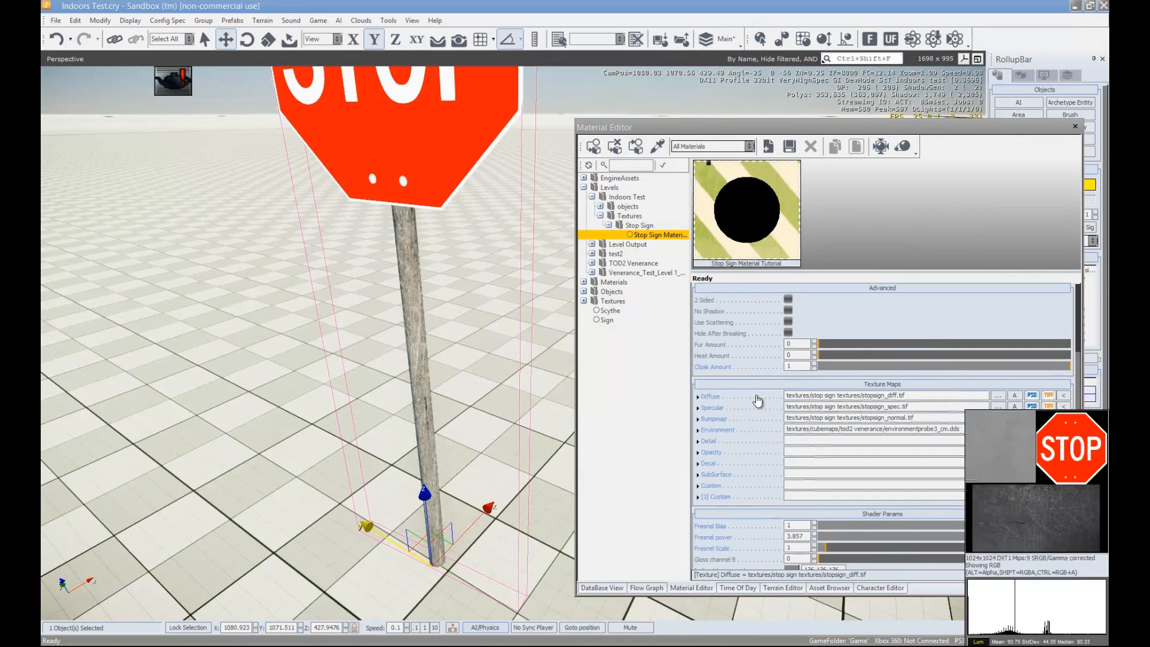
{"action": "scroll", "coordinate": [740, 350], "scroll_direction": "up", "scroll_amount": 1}
{"action": "scroll", "coordinate": [793, 469], "scroll_direction": "up", "scroll_amount": 5}
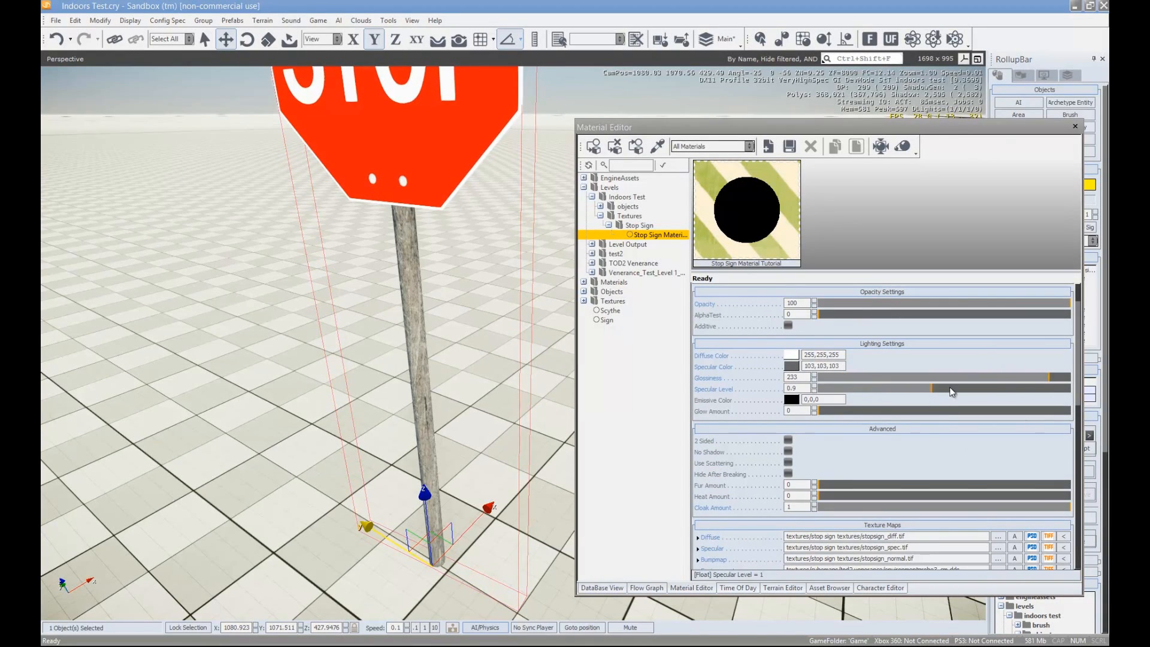
{"action": "right_click_drag", "start_coordinate": [449, 301], "coordinate": [457, 307]}
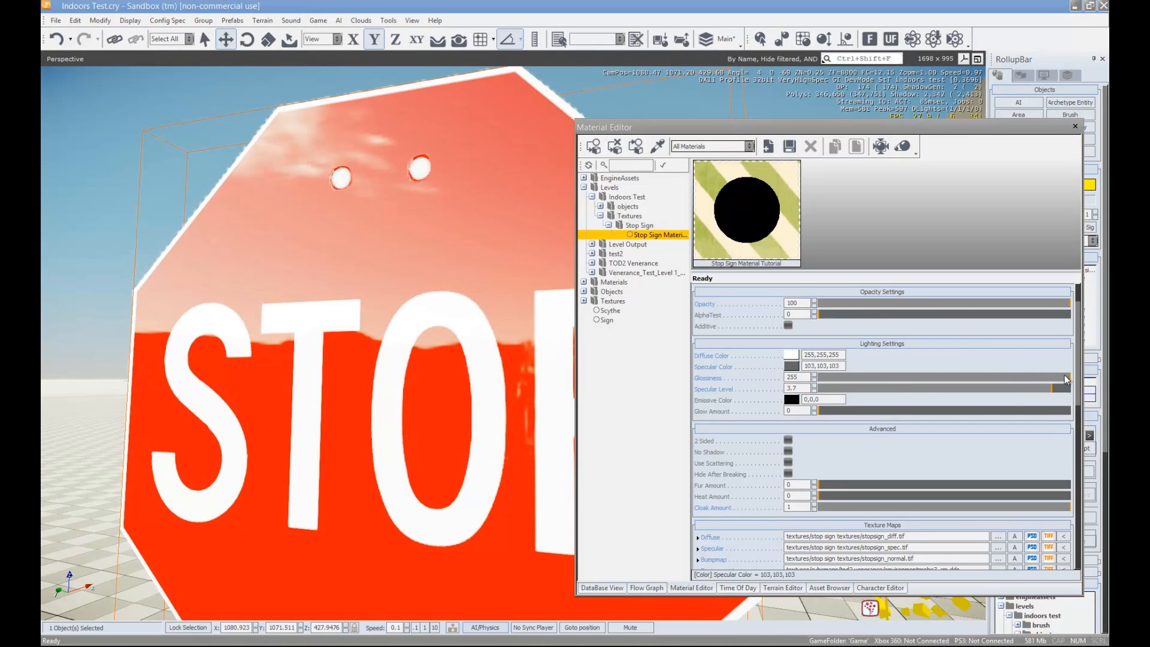
Step: Lower the stop sign material's Specular Level and Glossiness in its lighting settings
{"action": "left_click_drag", "start_coordinate": [1070, 390], "coordinate": [923, 407]}
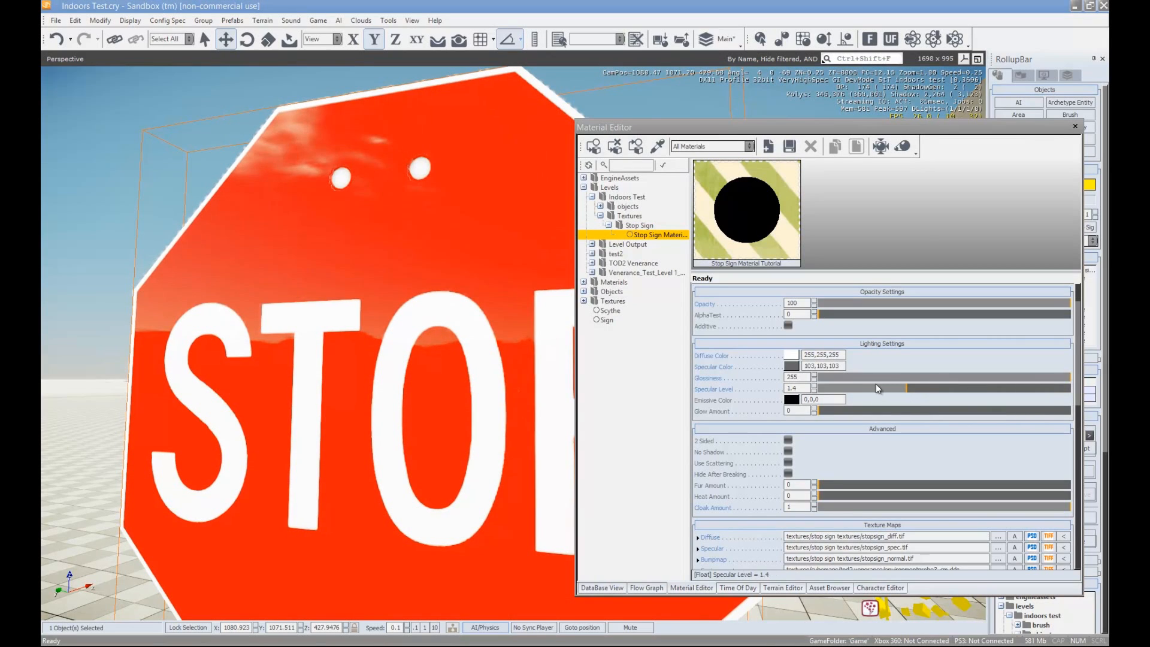
{"action": "left_click_drag", "start_coordinate": [876, 378], "coordinate": [844, 378]}
Step: Disable the Environment map option in the material's shader generation parameters
{"action": "scroll", "coordinate": [740, 392], "scroll_direction": "down", "scroll_amount": 6}
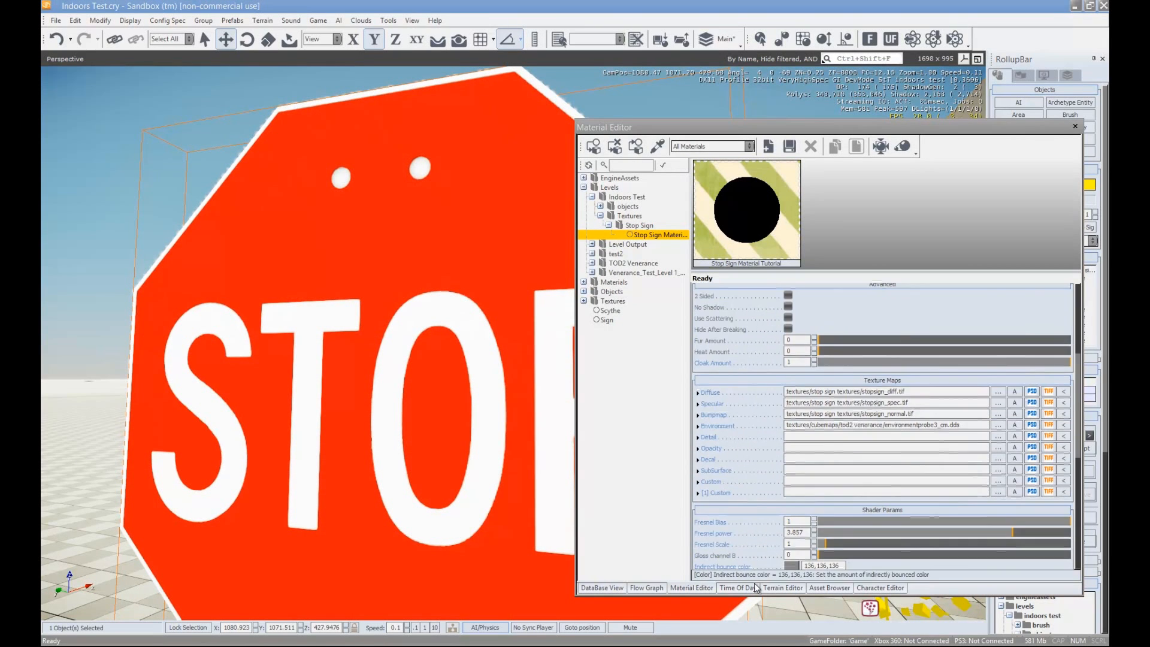
{"action": "scroll", "coordinate": [773, 526], "scroll_direction": "down", "scroll_amount": 4}
{"action": "left_click", "coordinate": [789, 406]}
{"action": "scroll", "coordinate": [773, 396], "scroll_direction": "down", "scroll_amount": 3}
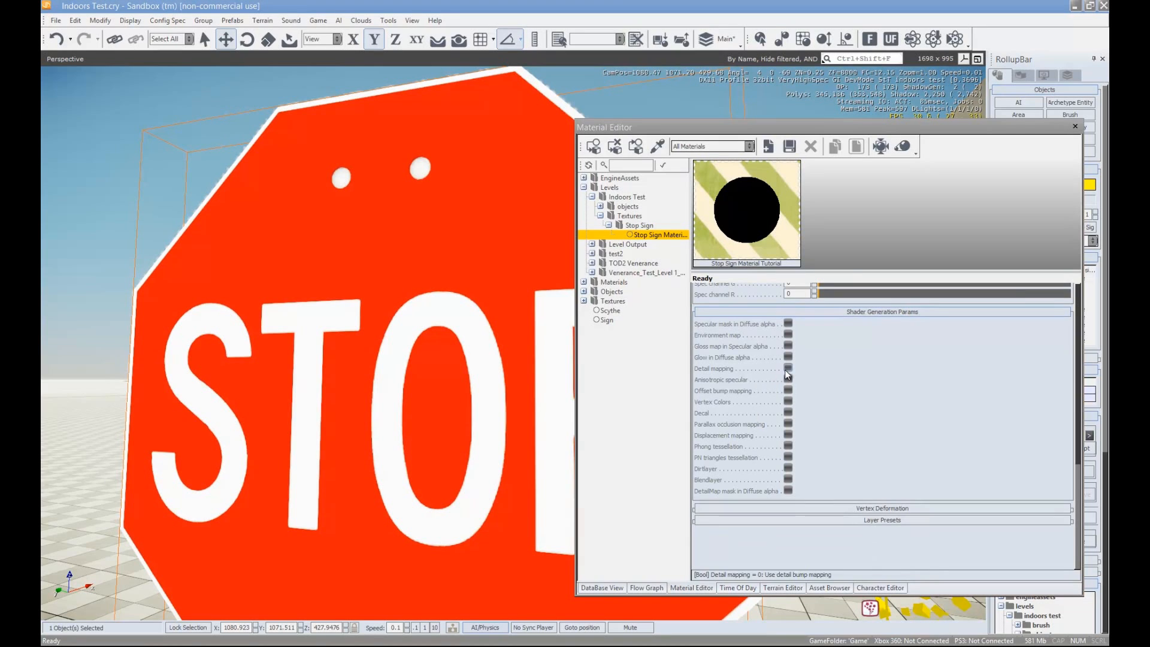
Step: Try the Glow in Diffuse alpha shader option and switch it back off
{"action": "left_click", "coordinate": [785, 358]}
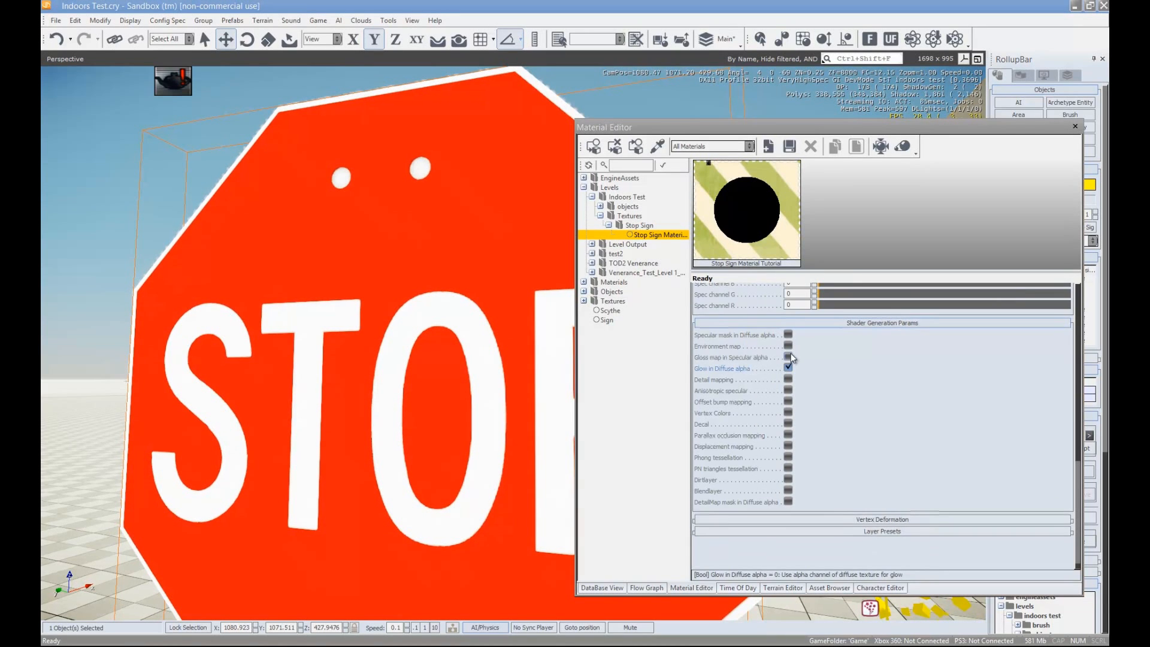
{"action": "left_click", "coordinate": [788, 367]}
{"action": "left_click_drag", "start_coordinate": [747, 315], "coordinate": [747, 313]}
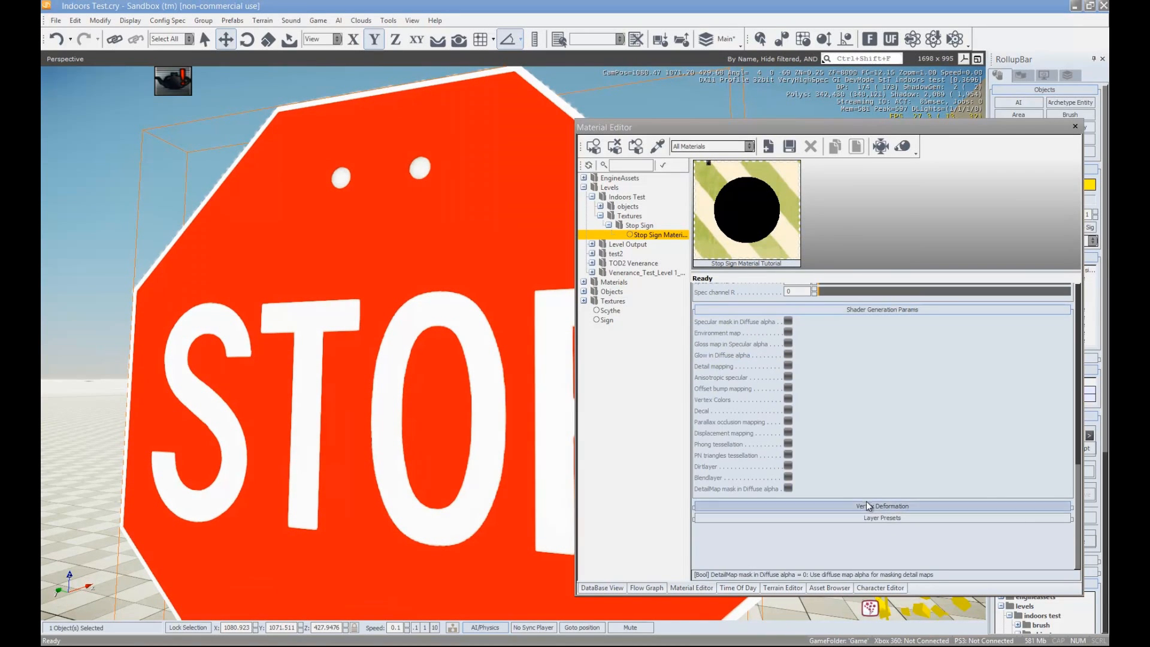
Step: Set the material's Specular Color to 120,120,120, Specular Level to 1 and Glossiness to 79
{"action": "scroll", "coordinate": [743, 383], "scroll_direction": "up", "scroll_amount": 10}
{"action": "scroll", "coordinate": [746, 409], "scroll_direction": "up", "scroll_amount": 5}
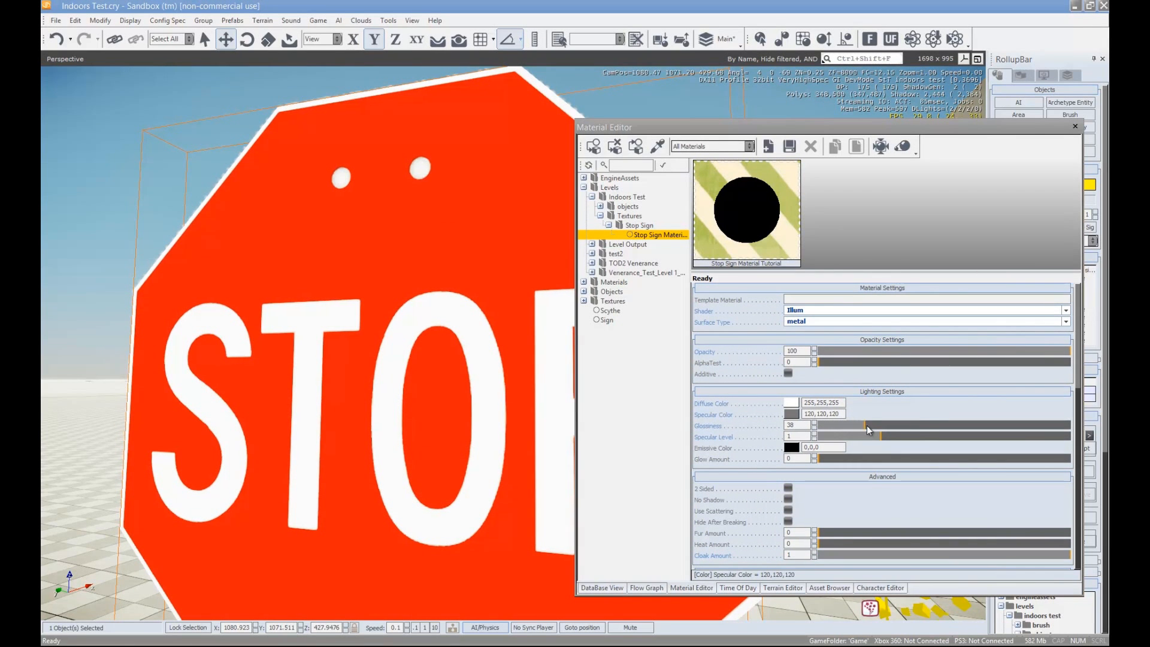
{"action": "left_click_drag", "start_coordinate": [923, 427], "coordinate": [887, 430]}
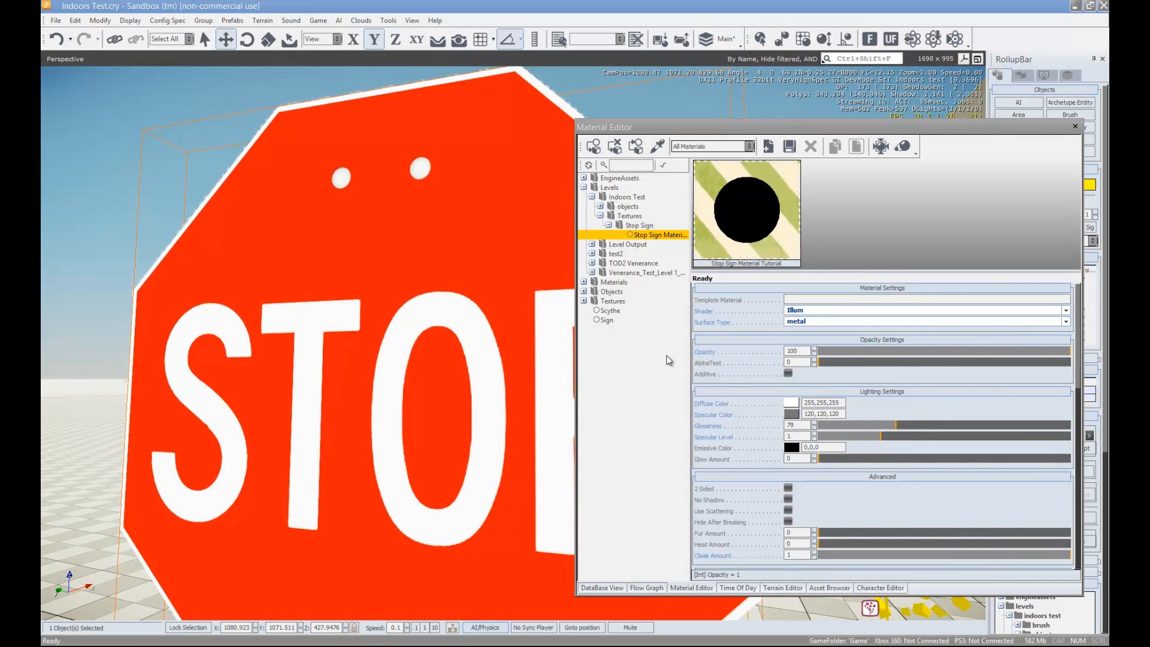
{"action": "scroll", "coordinate": [779, 470], "scroll_direction": "down", "scroll_amount": 10}
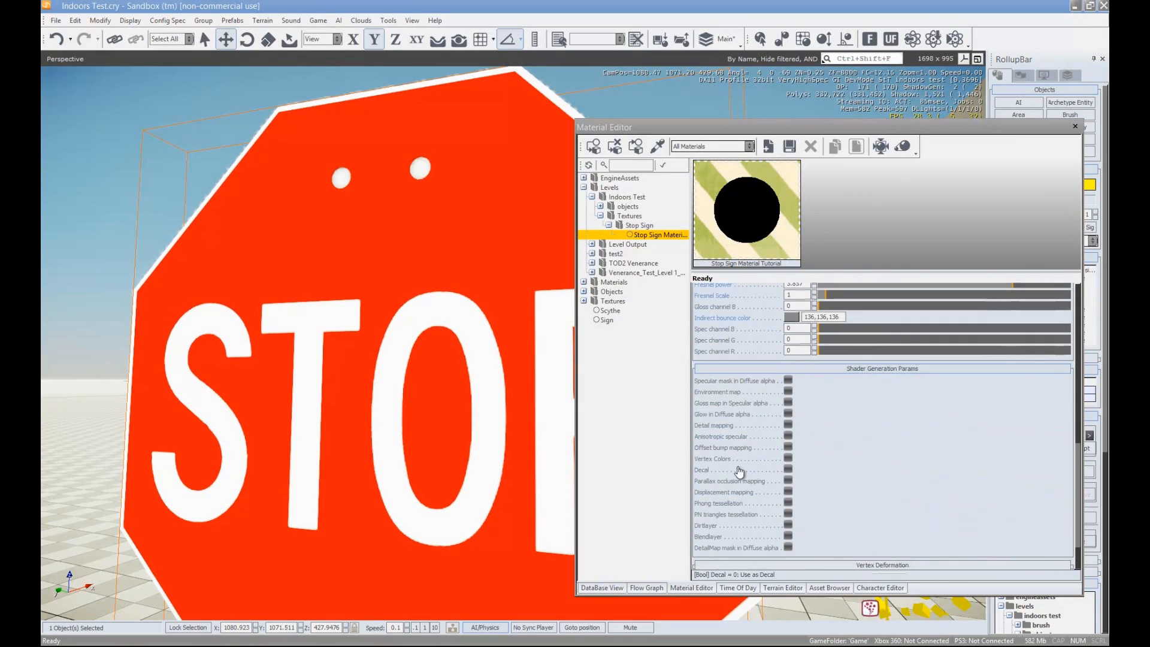
{"action": "scroll", "coordinate": [734, 354], "scroll_direction": "up", "scroll_amount": 10}
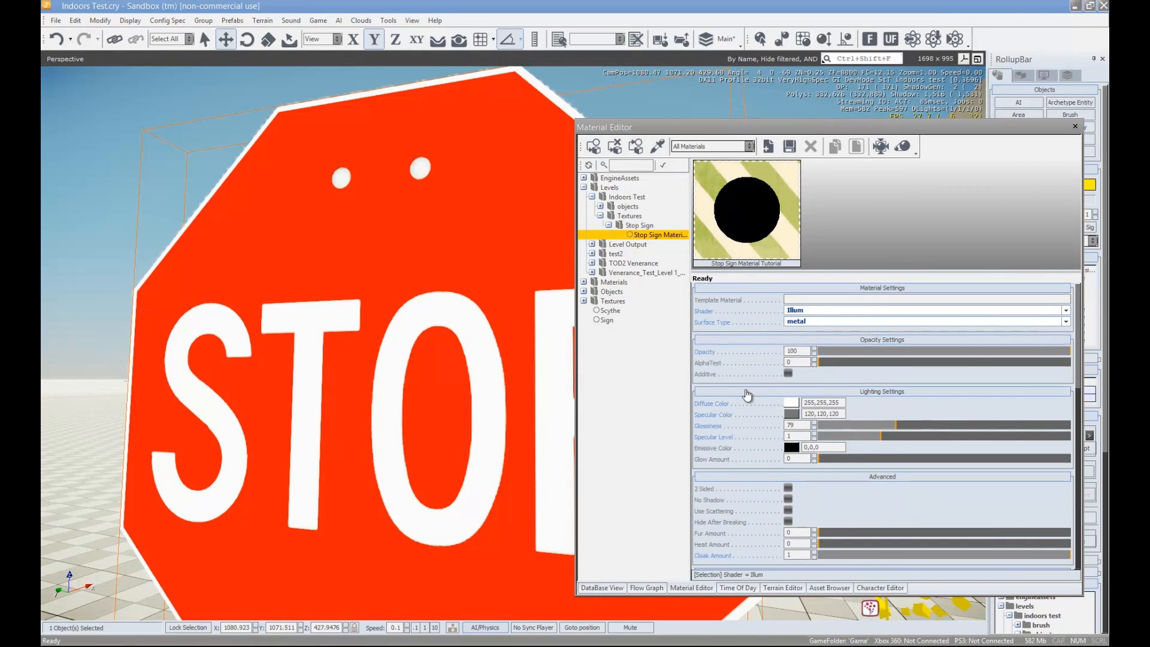
Step: Collapse the Indoors Test material folders and close the Material Editor
{"action": "left_click", "coordinate": [608, 225]}
{"action": "left_click", "coordinate": [600, 217]}
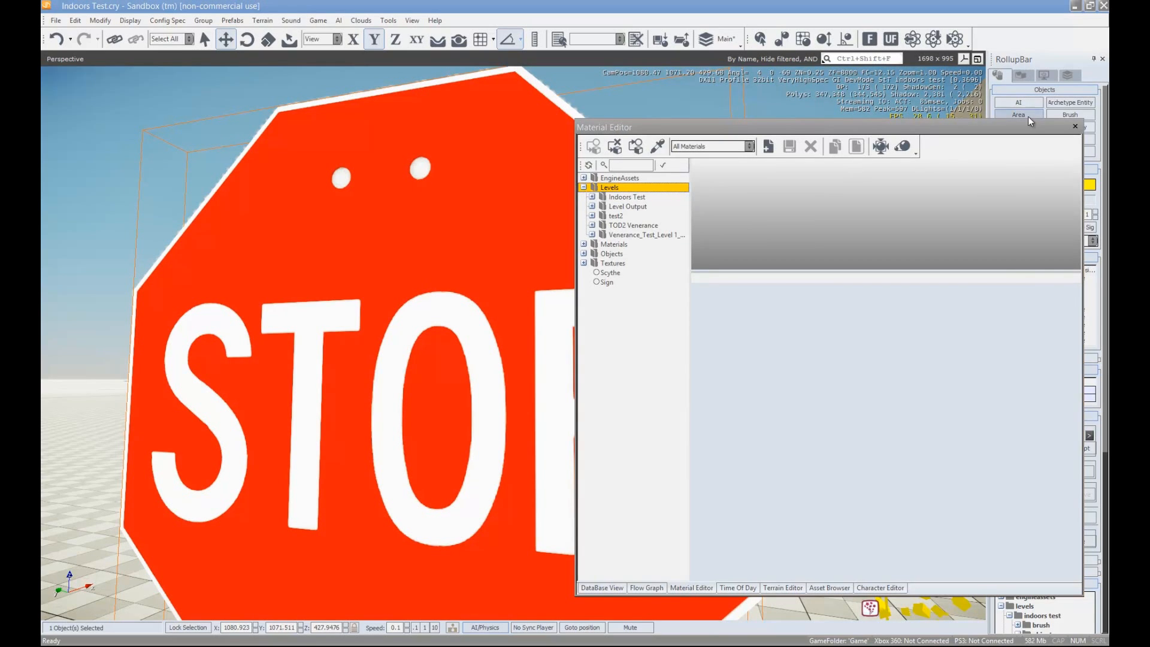
{"action": "left_click", "coordinate": [1073, 129]}
Step: Select the smoke particle effect entity standing on the ground beside the stop sign
{"action": "key", "text": "s"}
{"action": "key", "text": "a"}
{"action": "right_click_drag", "start_coordinate": [893, 253], "coordinate": [888, 253]}
{"action": "key", "text": "w"}
{"action": "right_click_drag", "start_coordinate": [751, 303], "coordinate": [745, 307]}
{"action": "key", "text": "s"}
{"action": "left_click", "coordinate": [688, 320]}
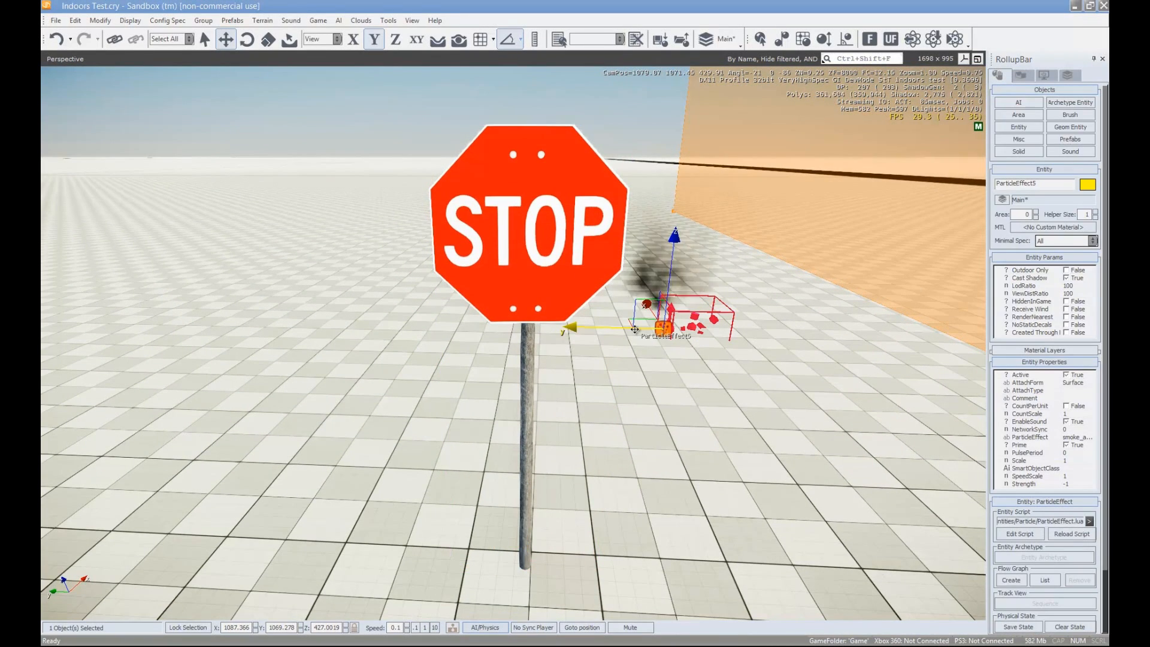